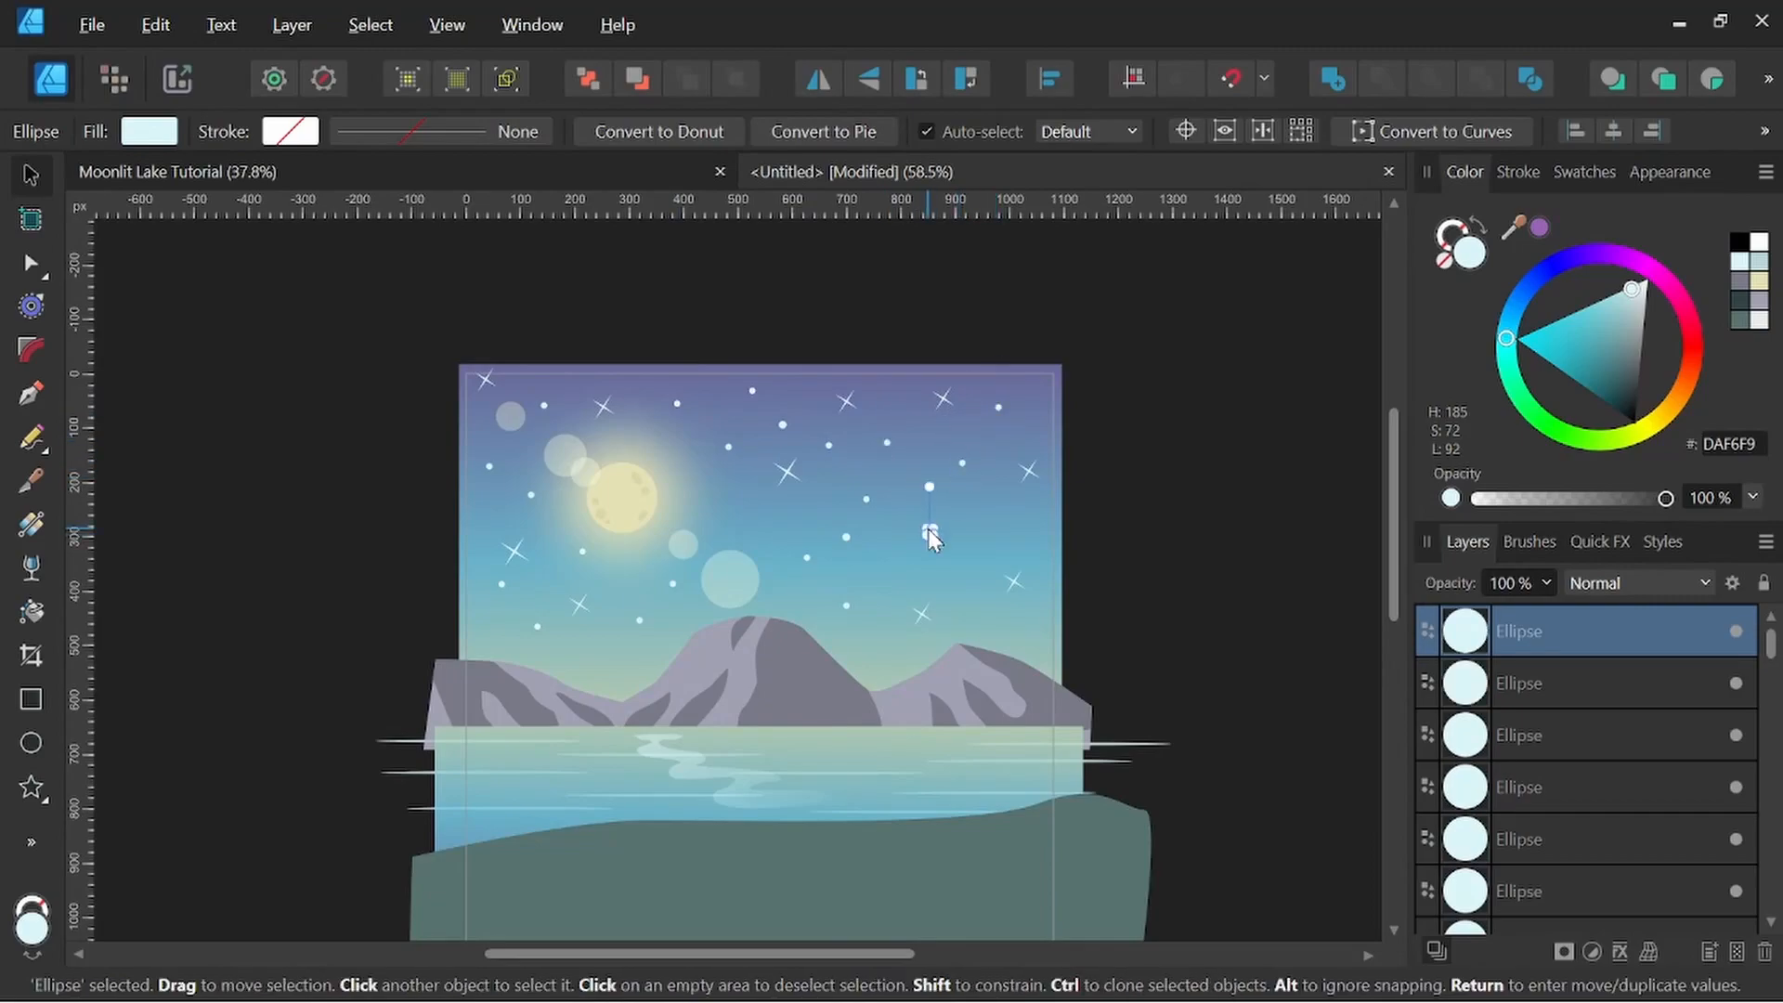
key("p")
left_click(809, 504)
left_click(961, 446)
left_click(1518, 171)
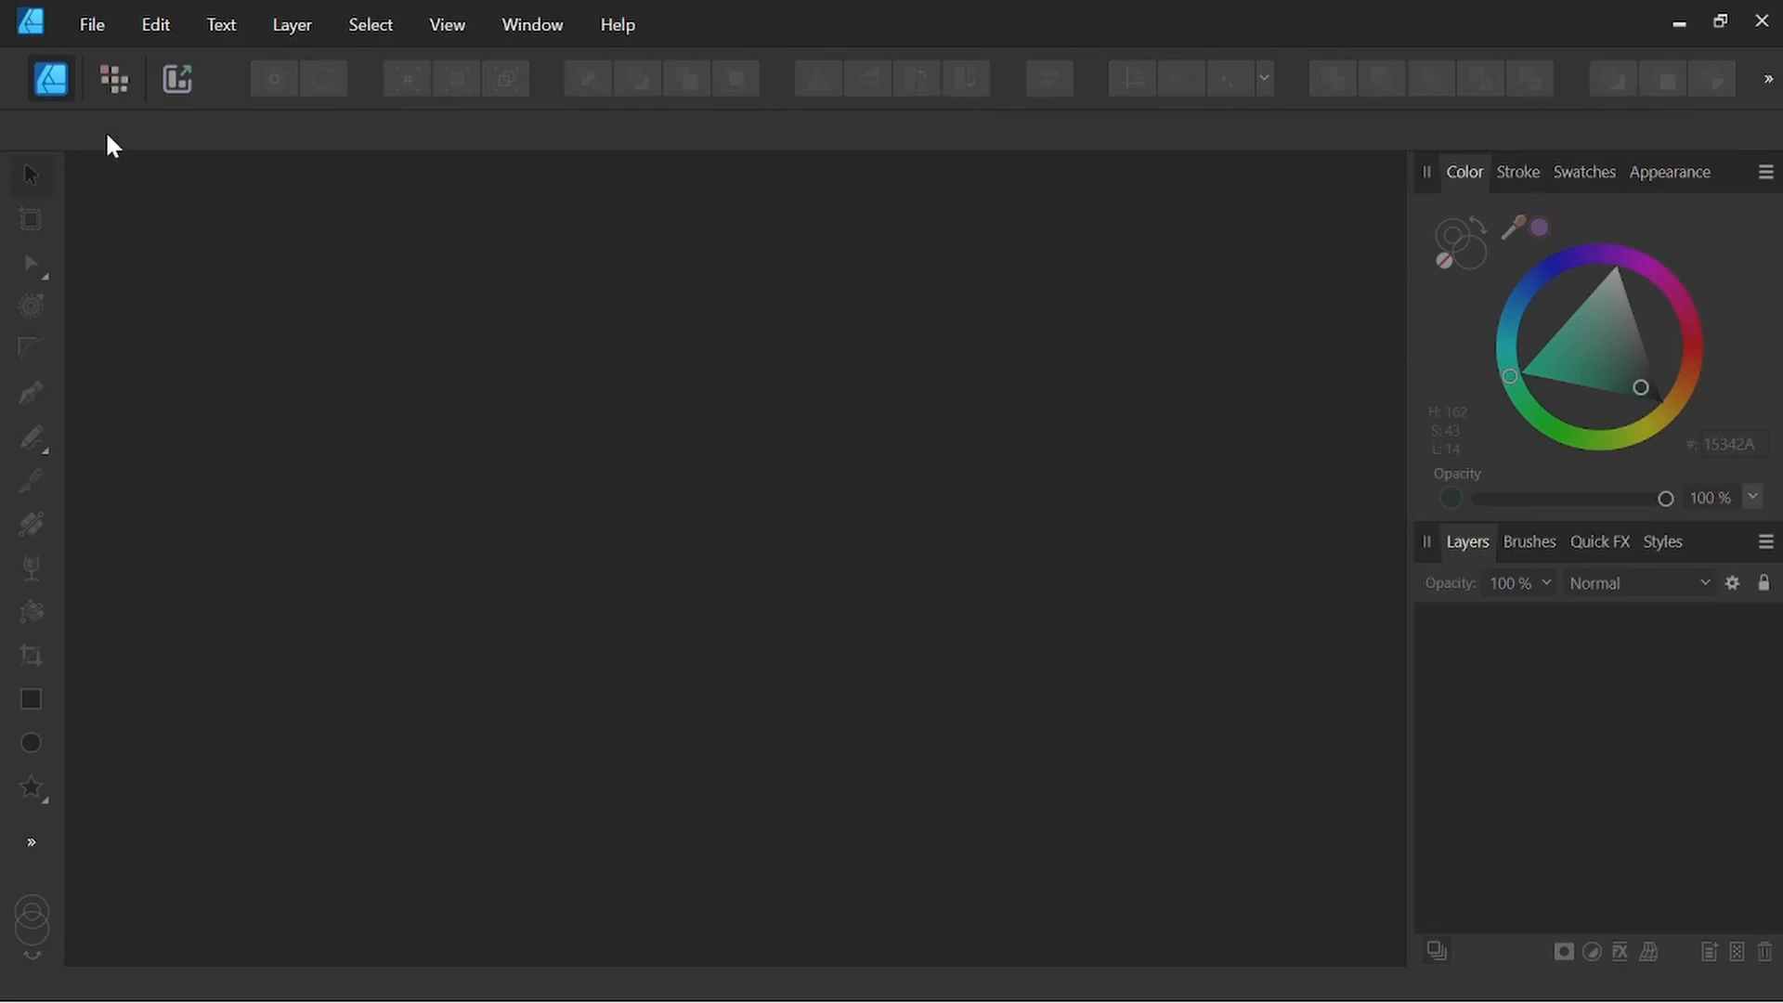
Create a new 1080 x 1080 px document from the Social Media Square Post preset with the DPI set to 300
left_click(97, 28)
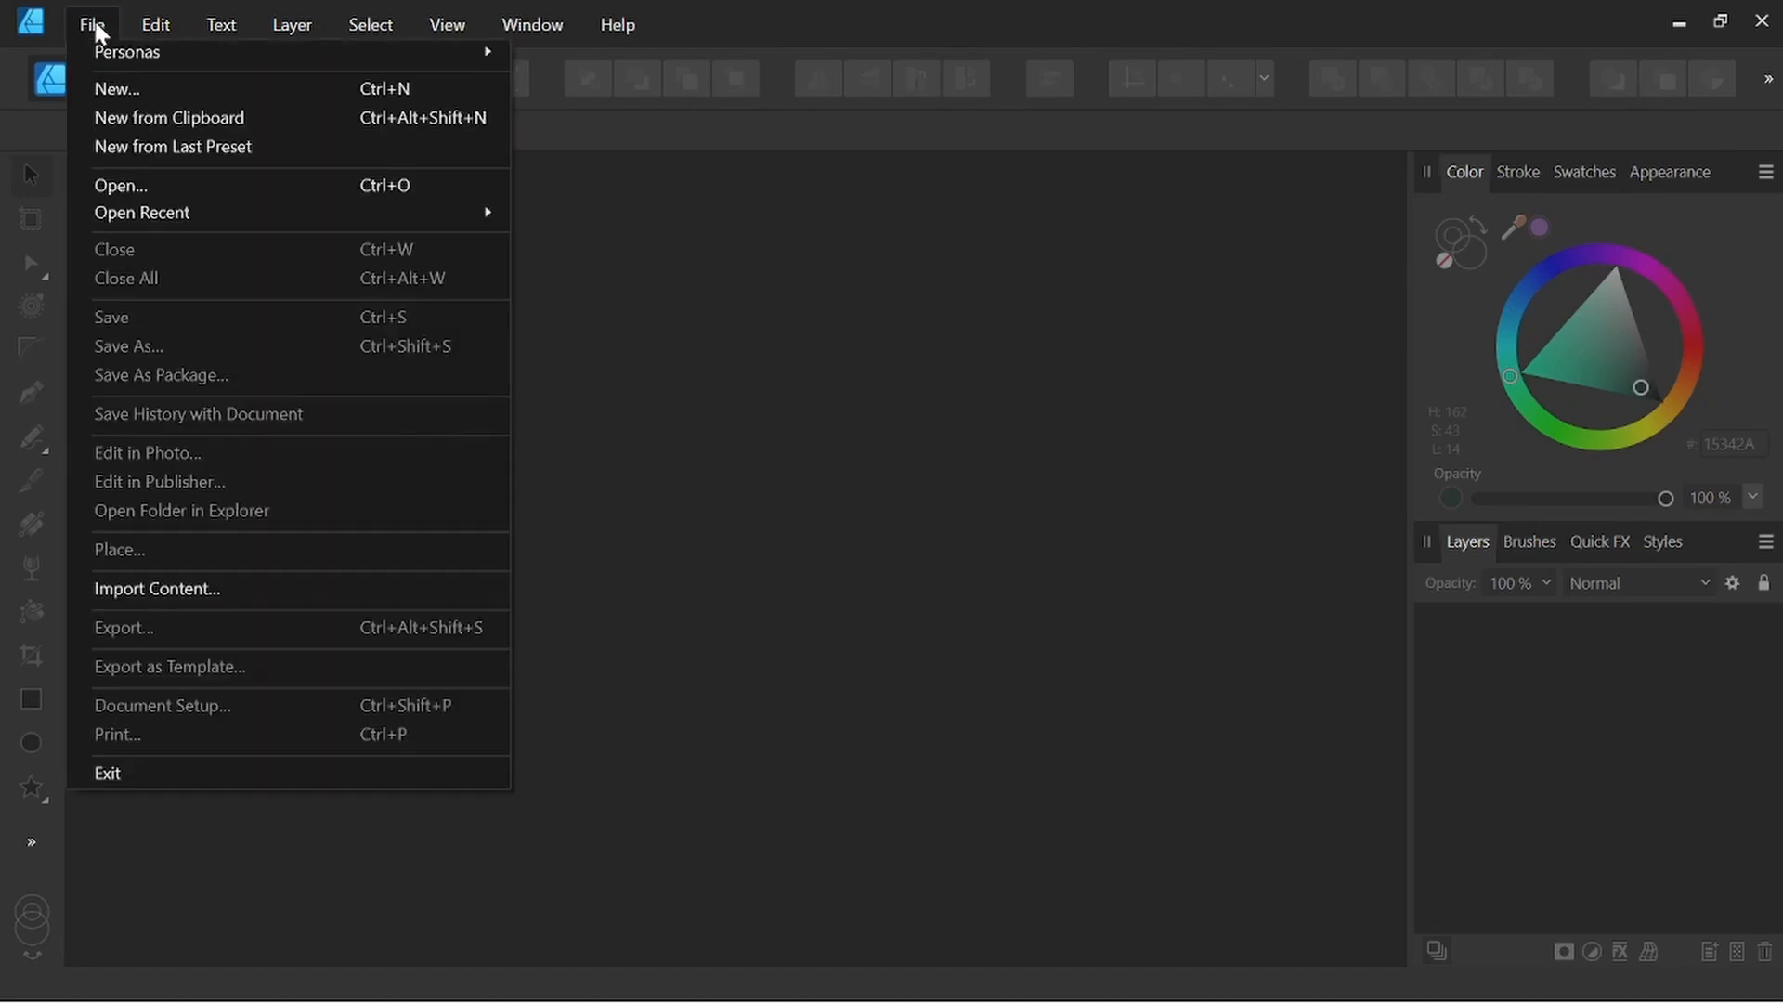
left_click(102, 91)
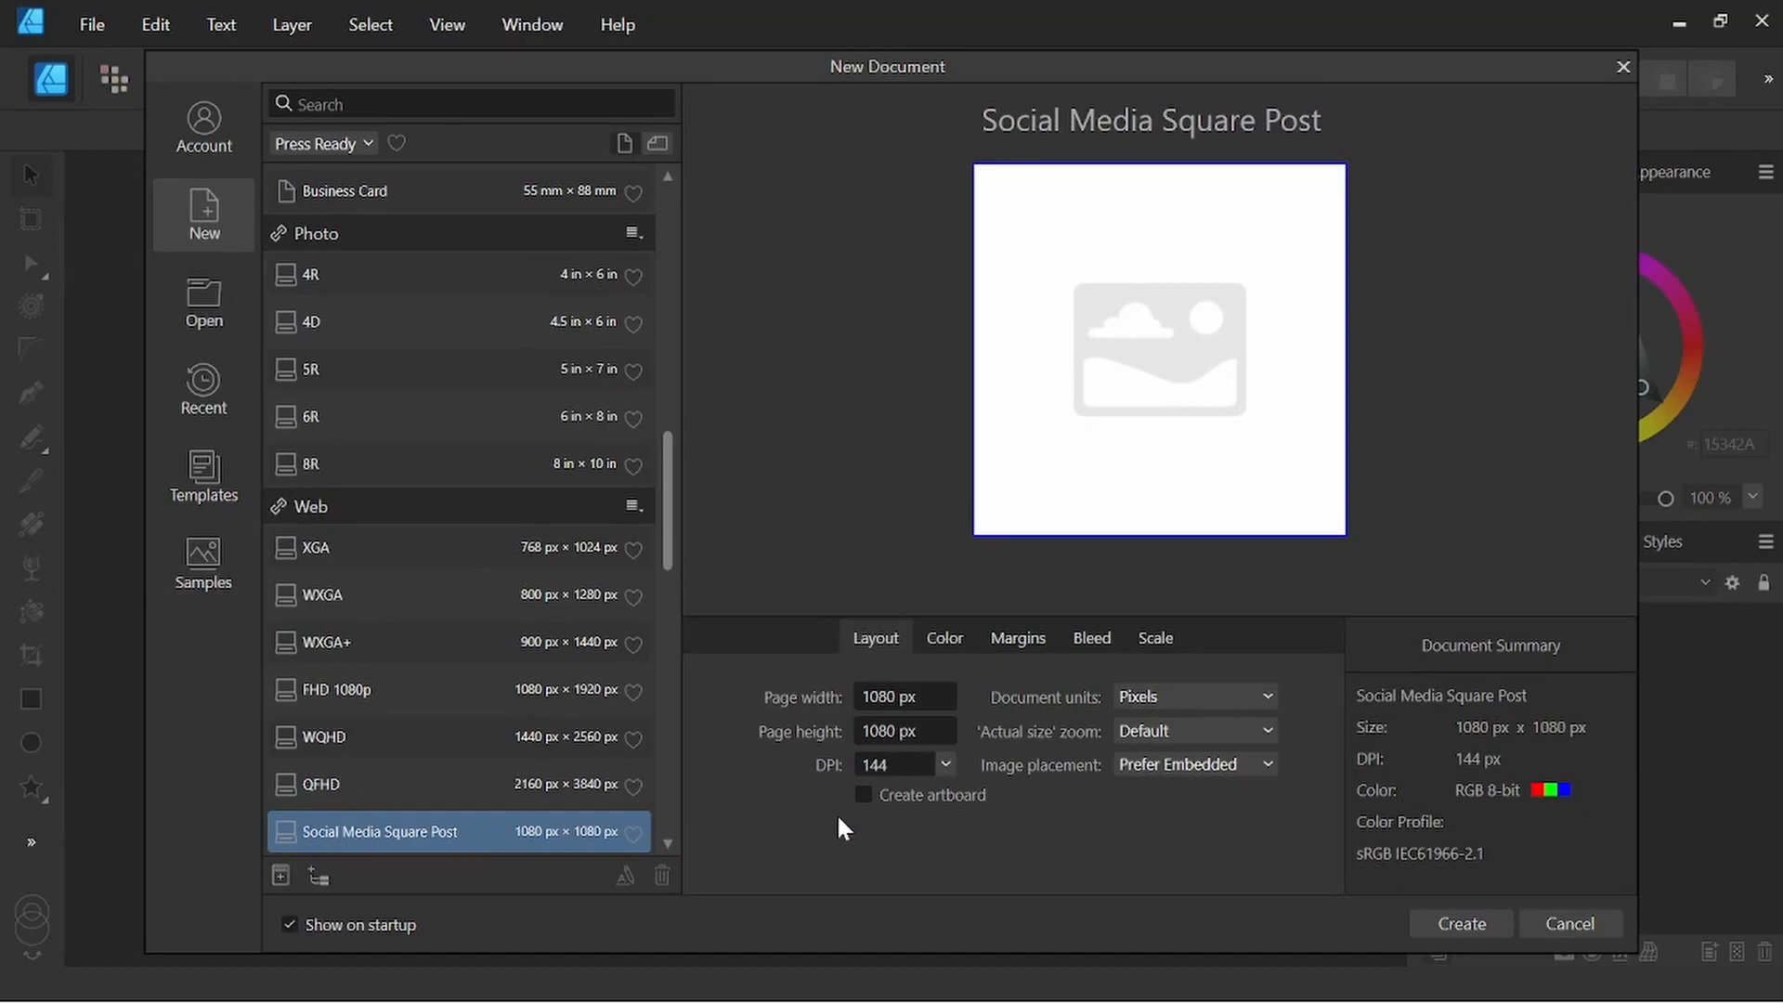
type("300")
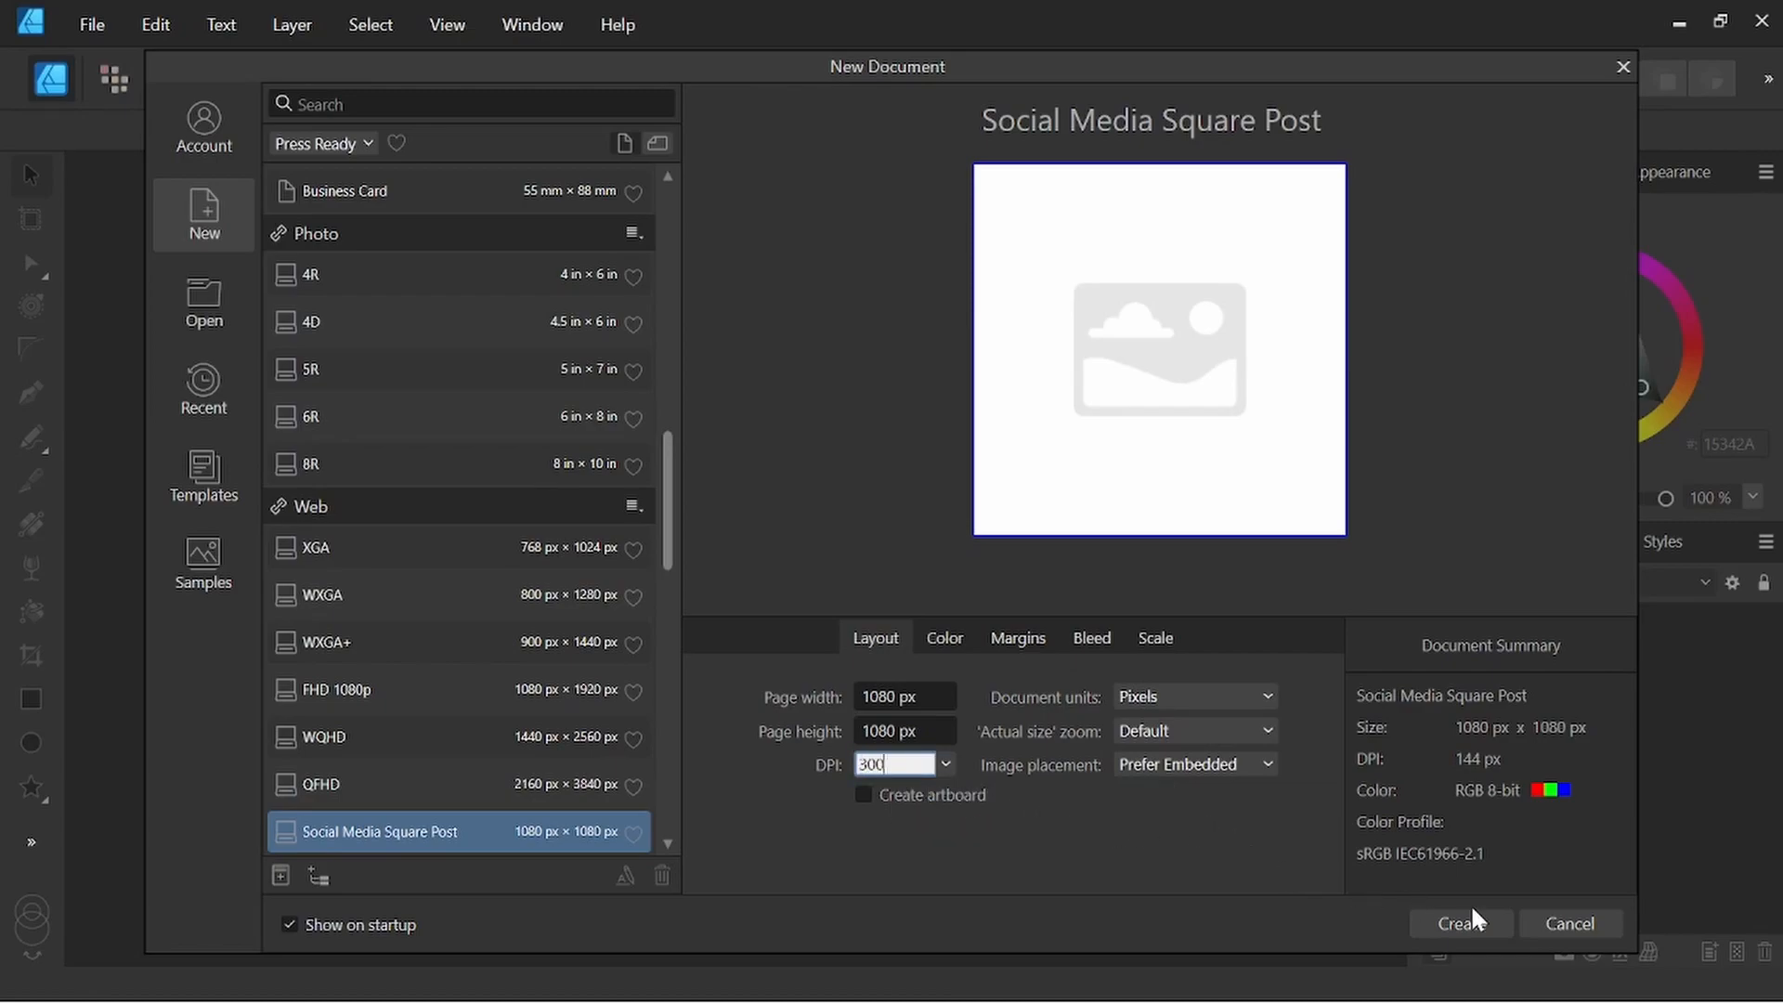
left_click(1464, 923)
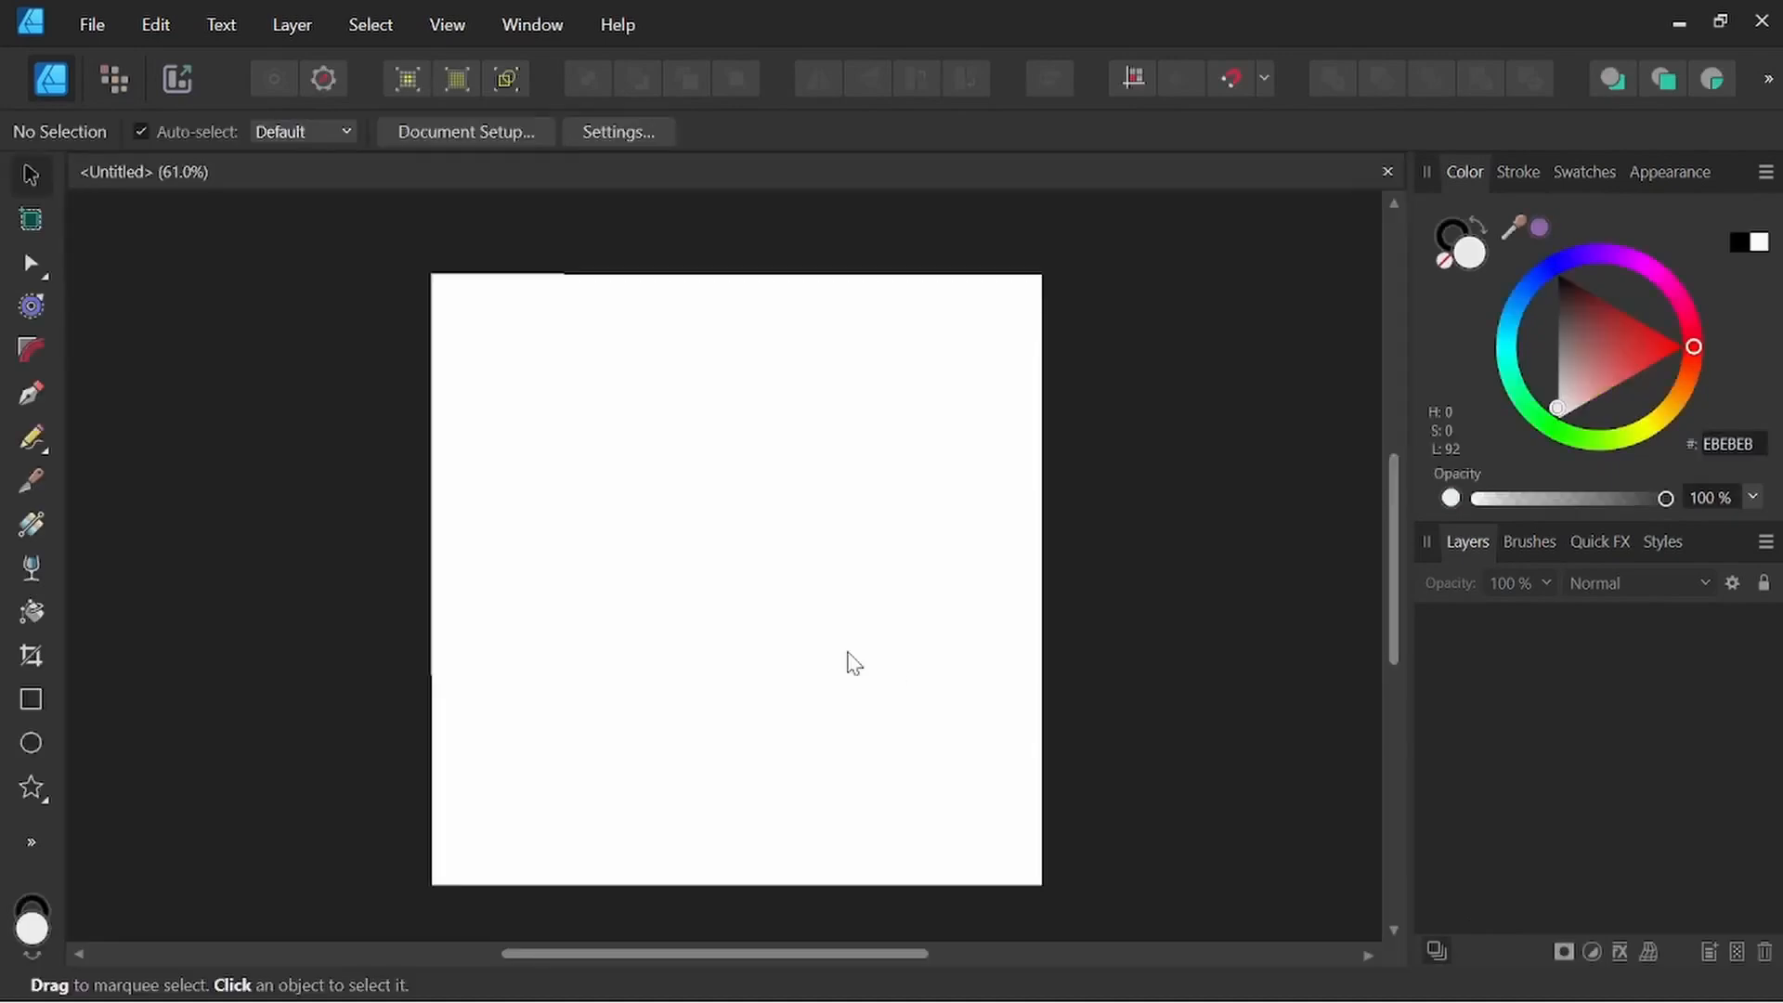
Draw a rectangle that covers the whole page and extends slightly past its edges
scroll(593, 609, "down", 2)
scroll(729, 609, "left", 2)
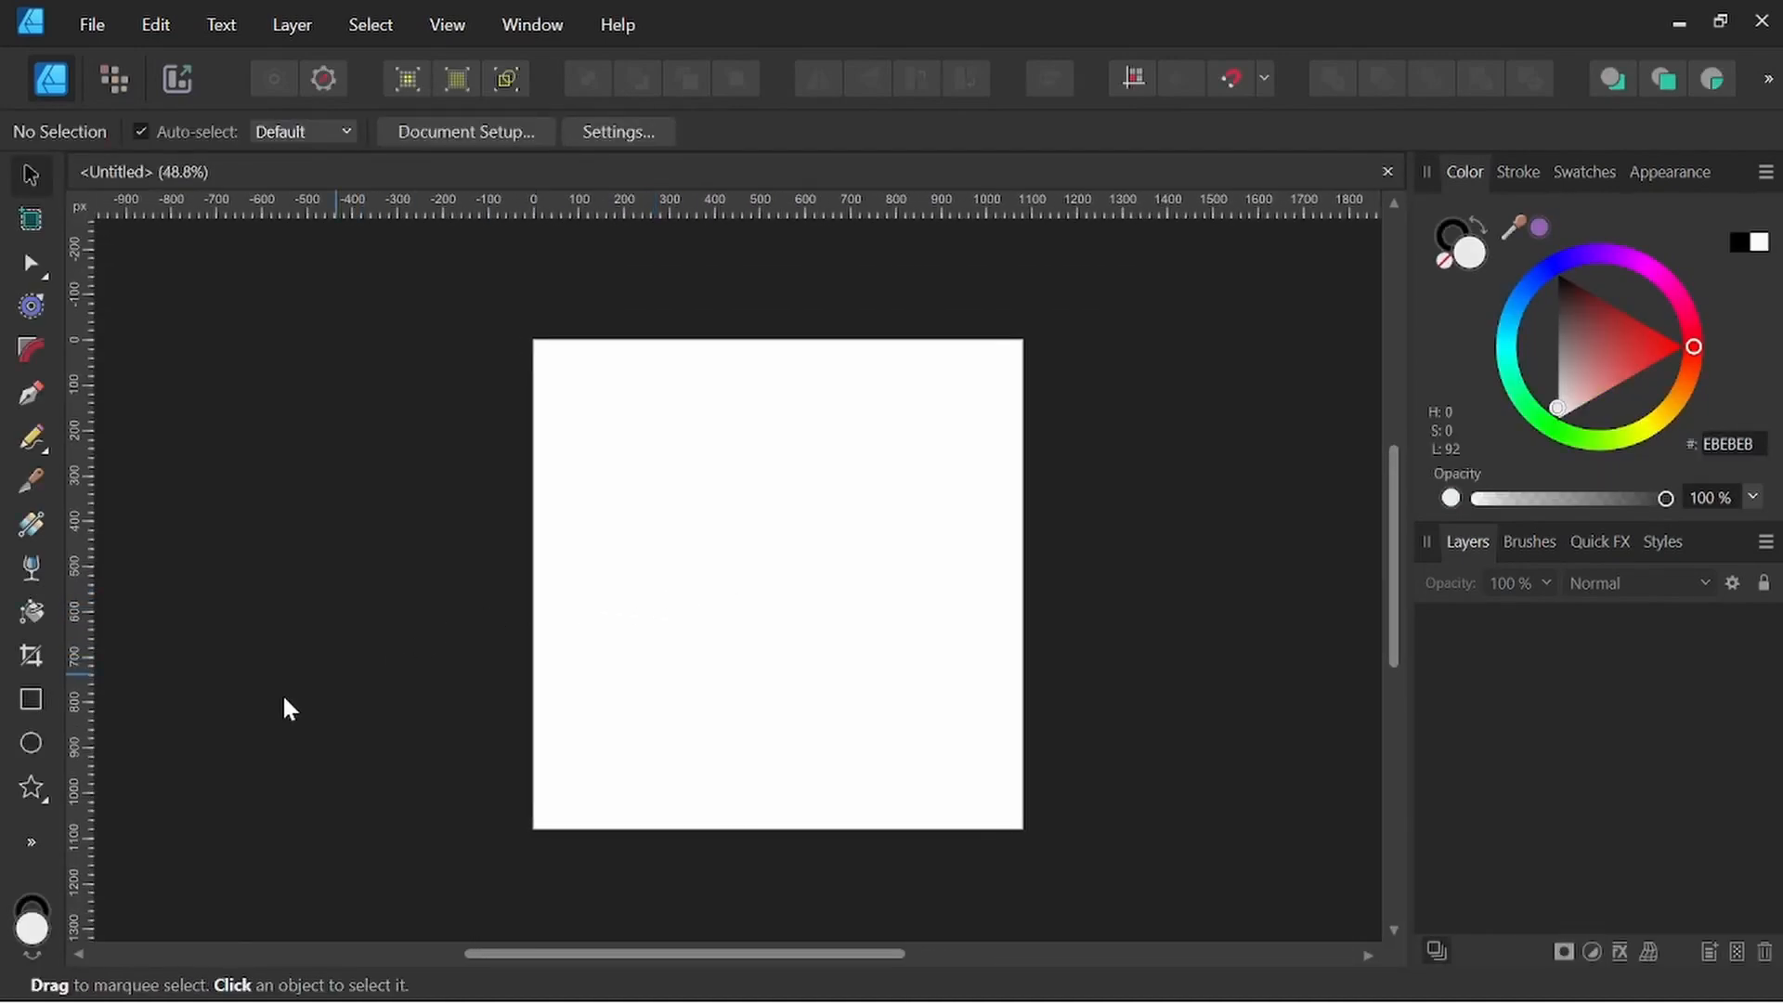
left_click(28, 691)
left_click_drag(526, 335, 1029, 834)
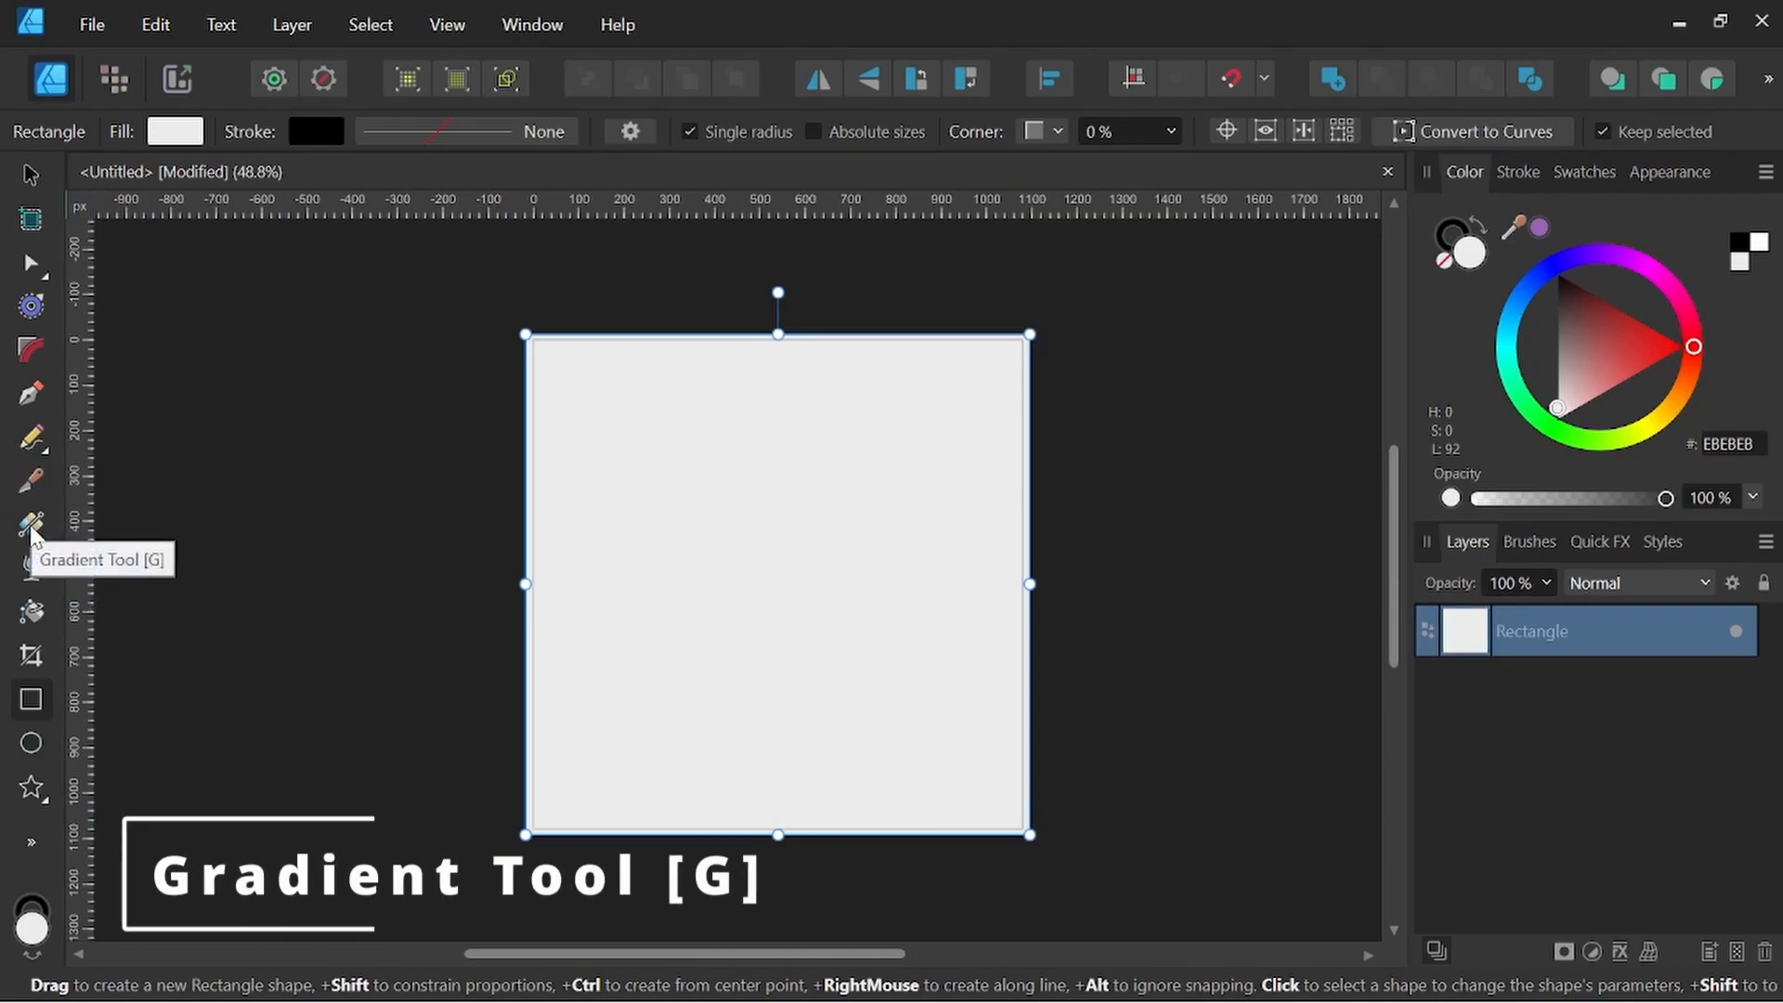
Apply a vertical linear gradient running upward on the rectangle and colour its lower stop pale yellow (E5DFA8)
left_click(30, 525)
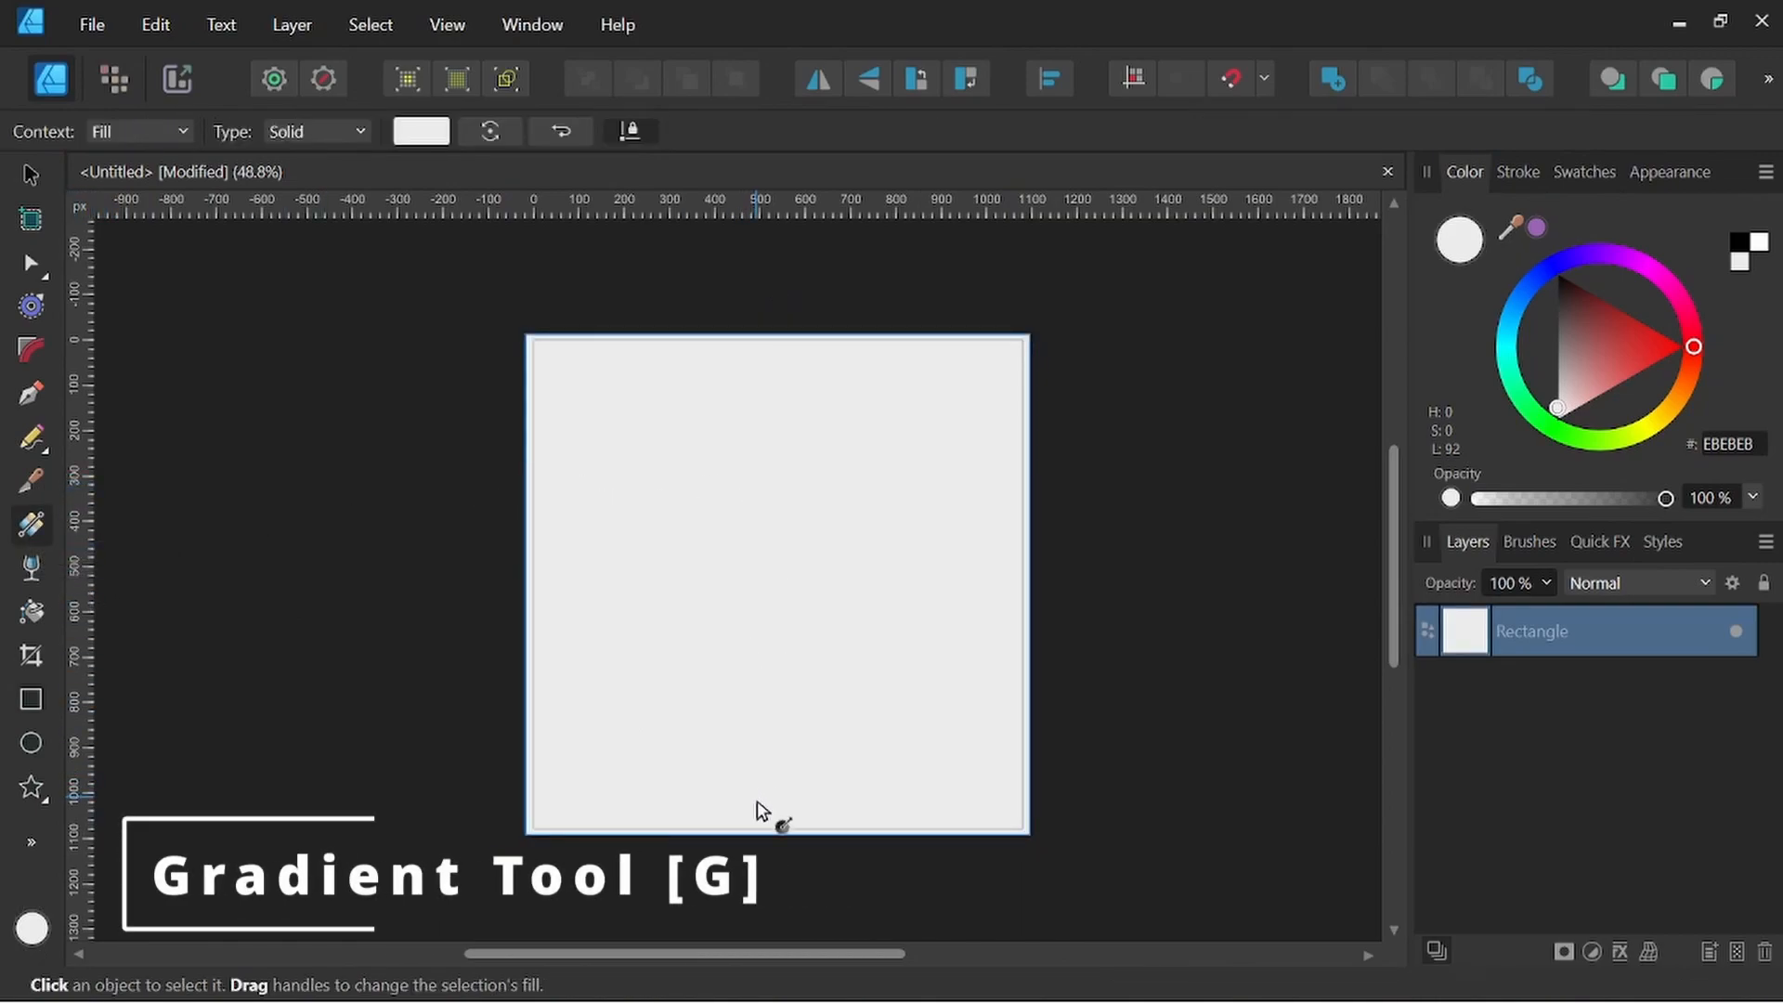
left_click_drag(756, 806, 758, 360)
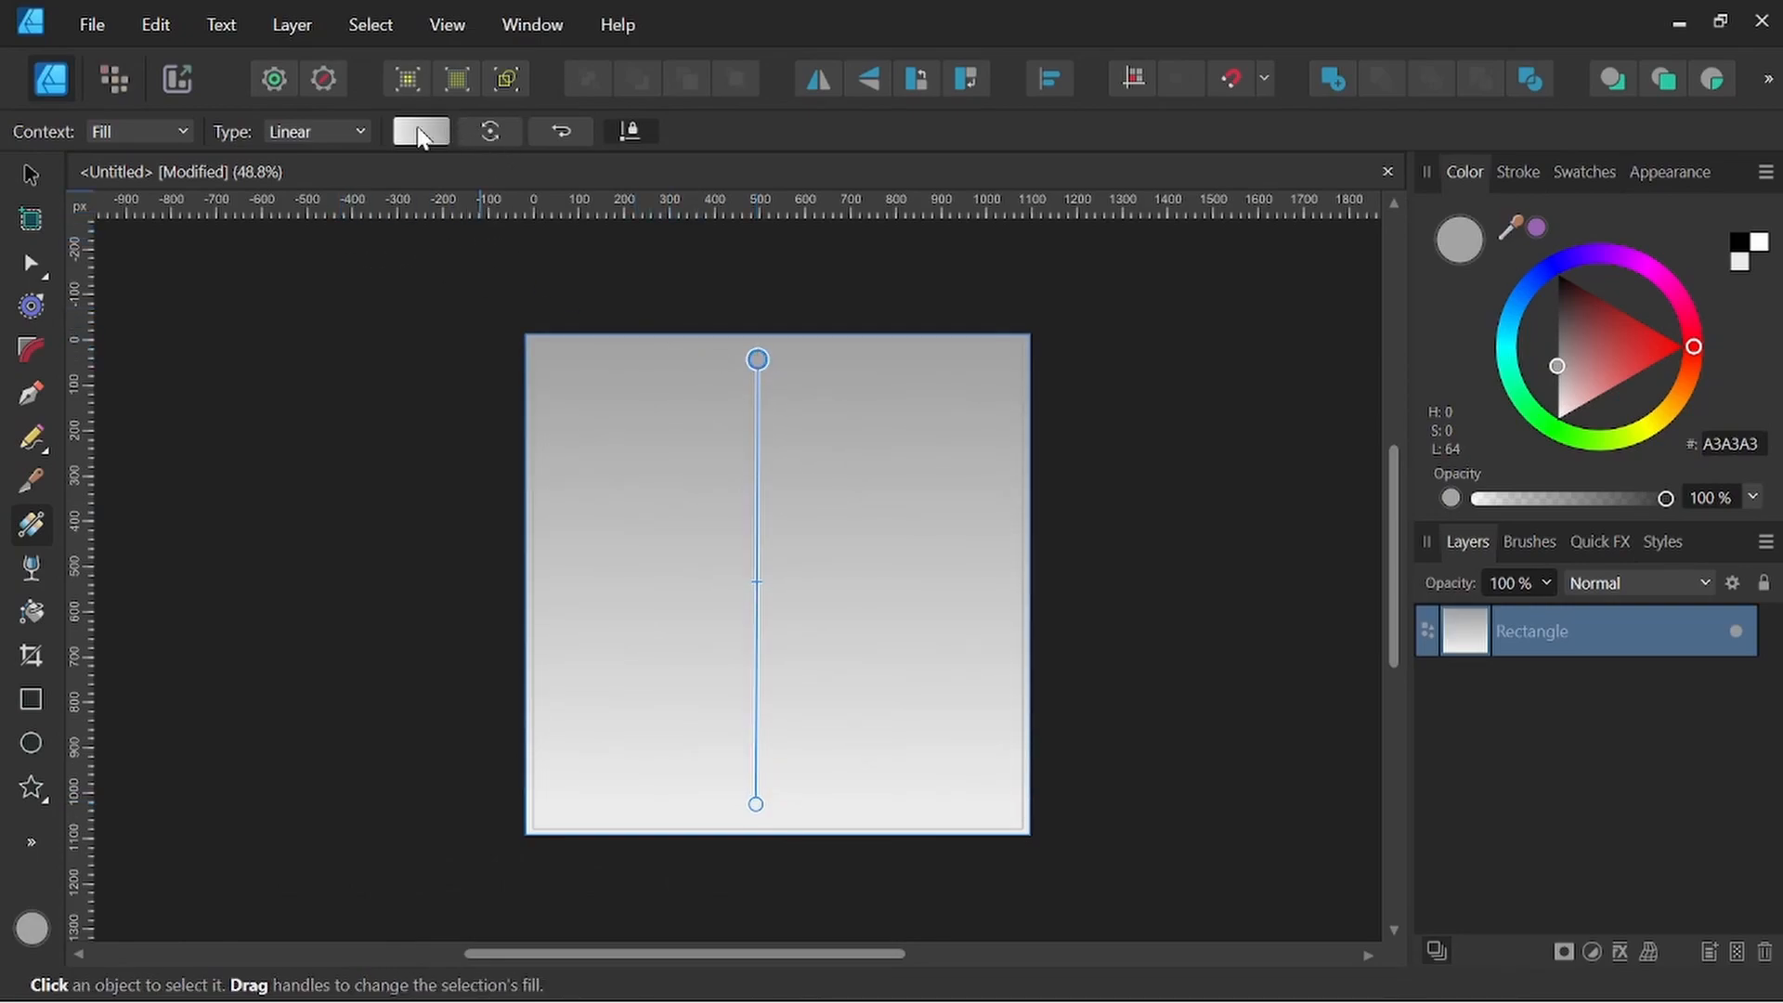
left_click(420, 131)
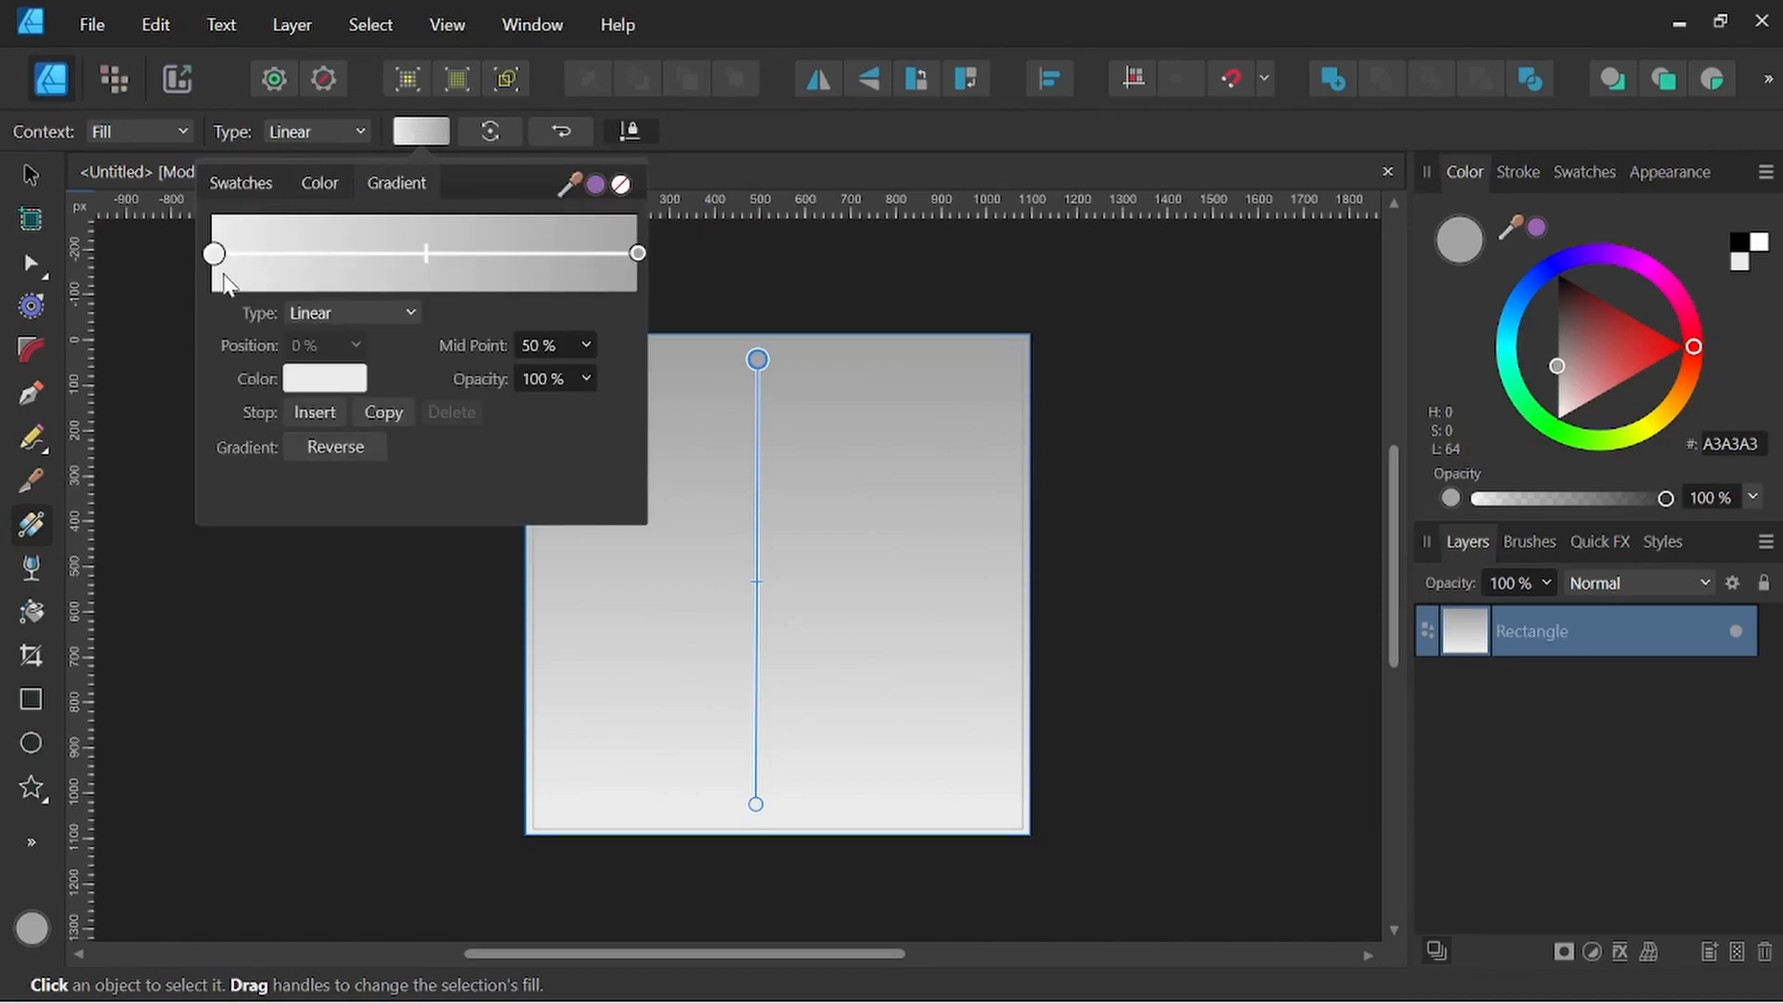
left_click(323, 381)
left_click_drag(359, 657, 388, 631)
left_click(287, 580)
left_click_drag(286, 581, 283, 575)
left_click_drag(388, 632, 379, 637)
left_click_drag(281, 569, 286, 574)
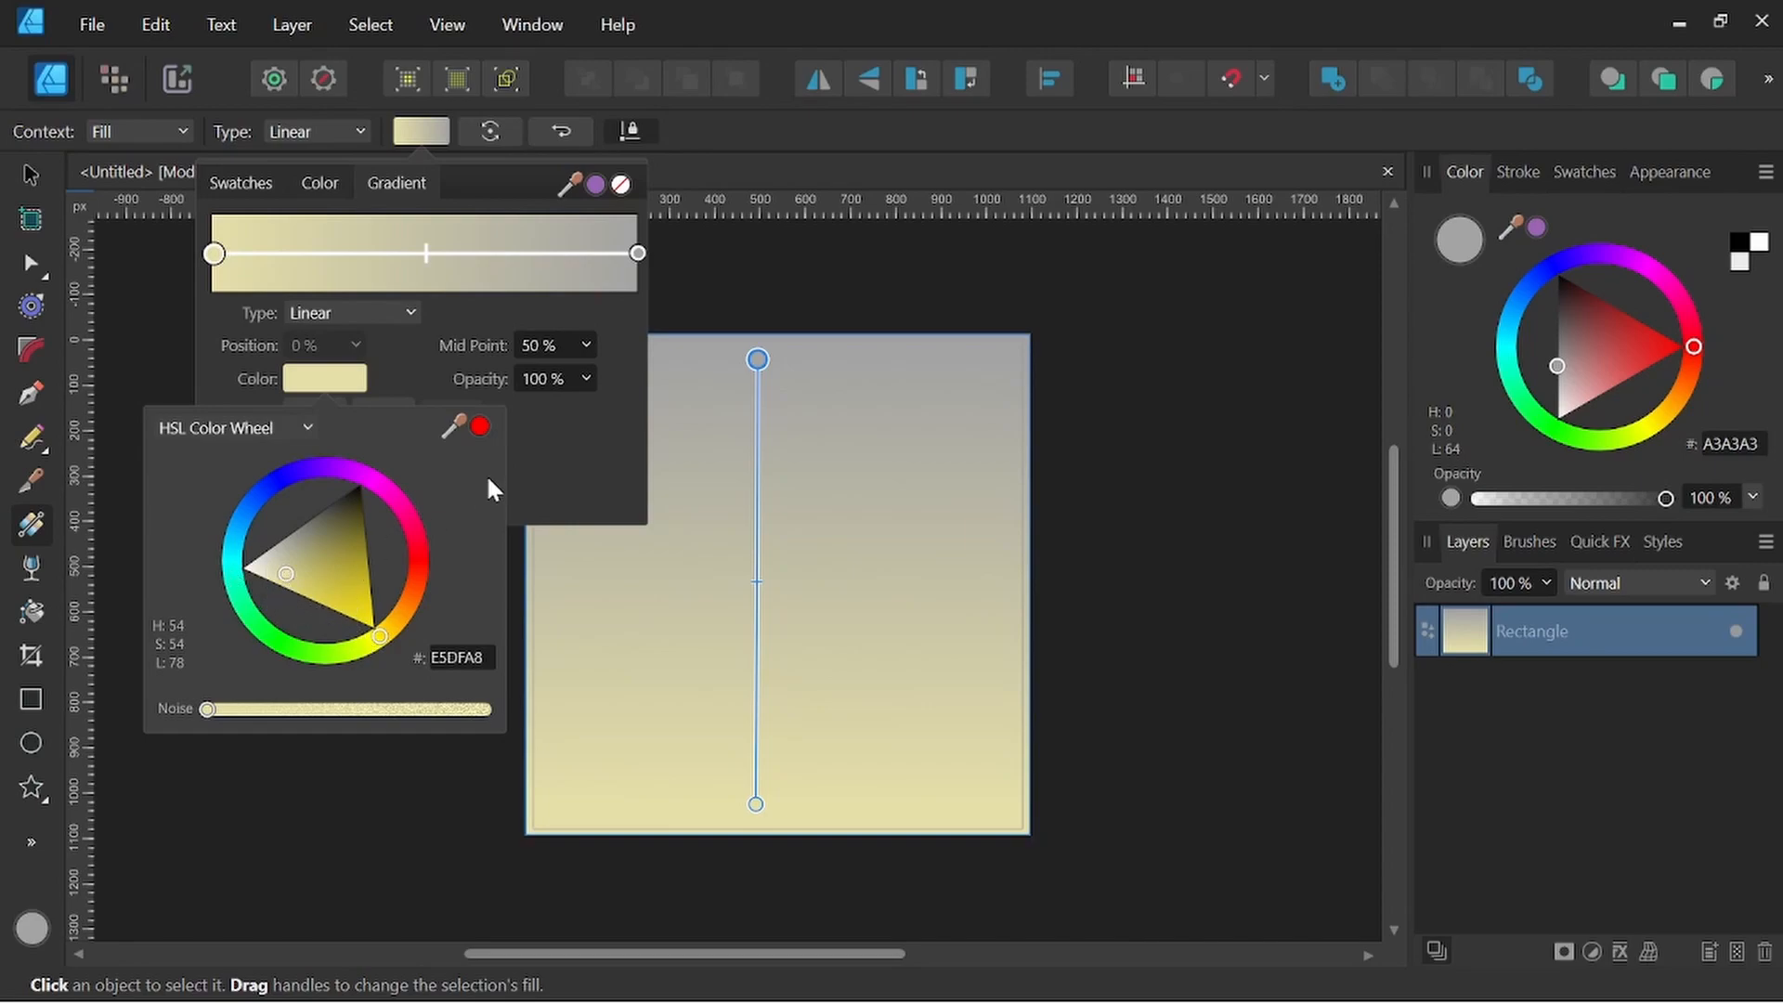
left_click(572, 435)
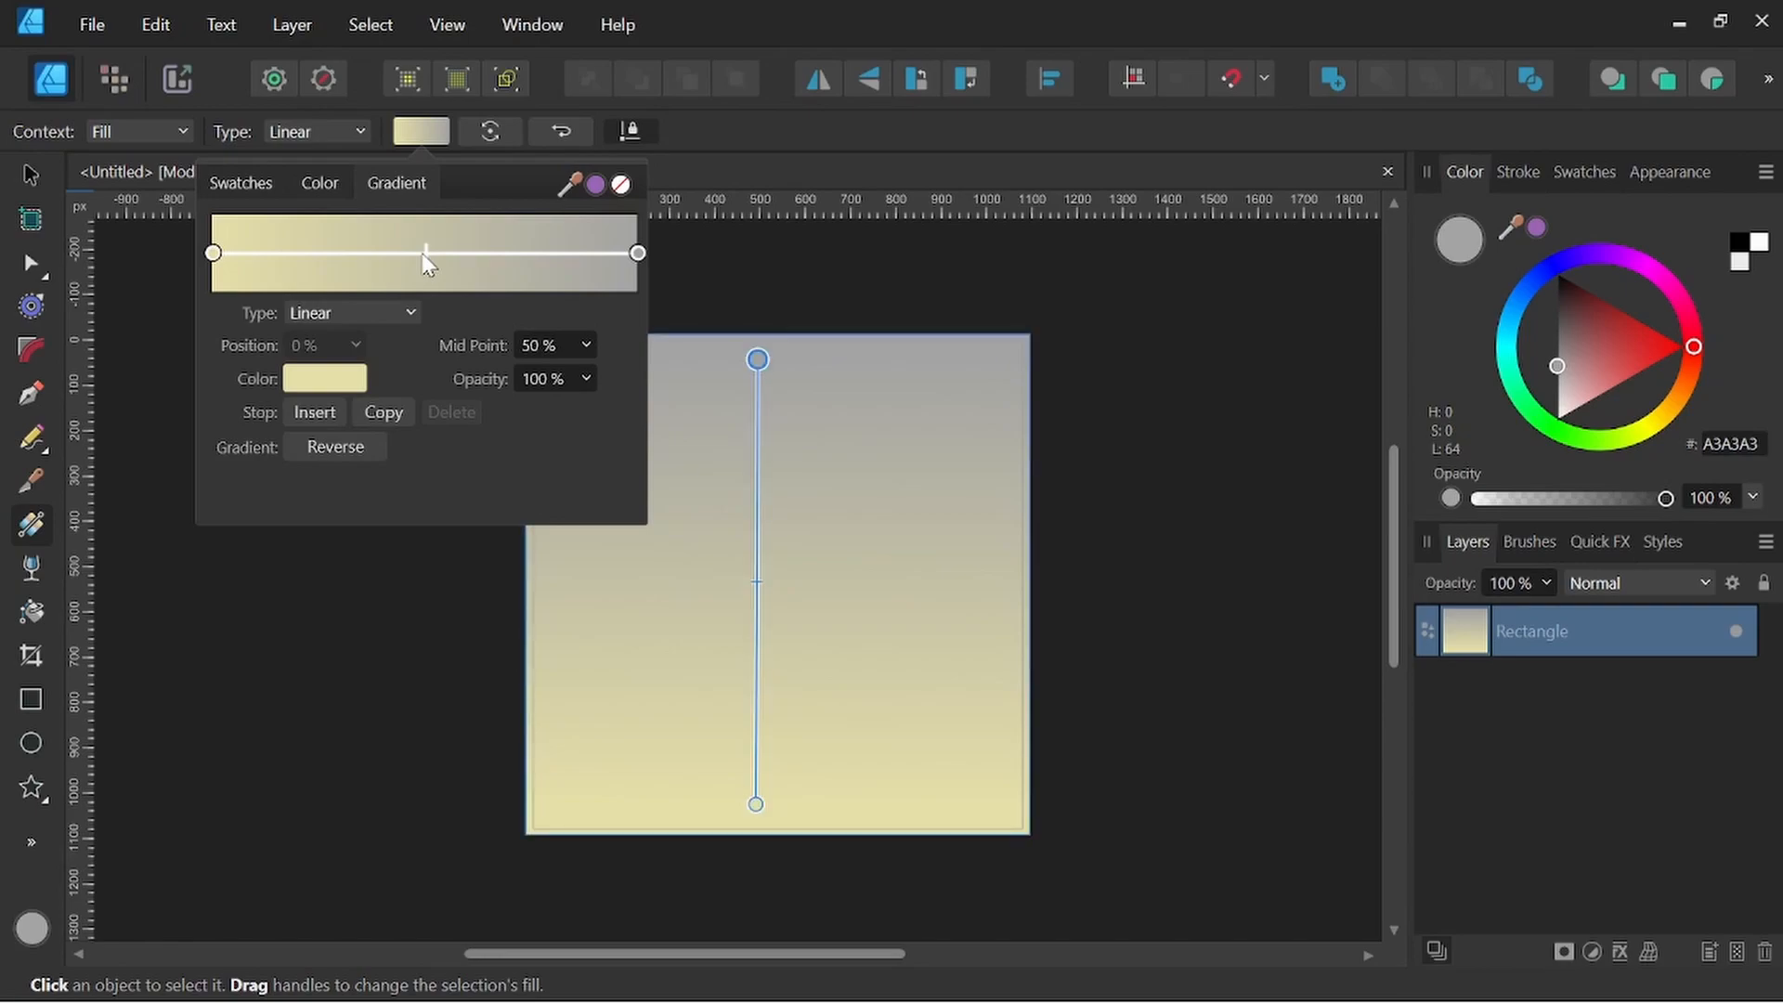
Add a gradient stop at 41% and colour it medium blue (5F7DC9)
left_click_drag(414, 253, 389, 255)
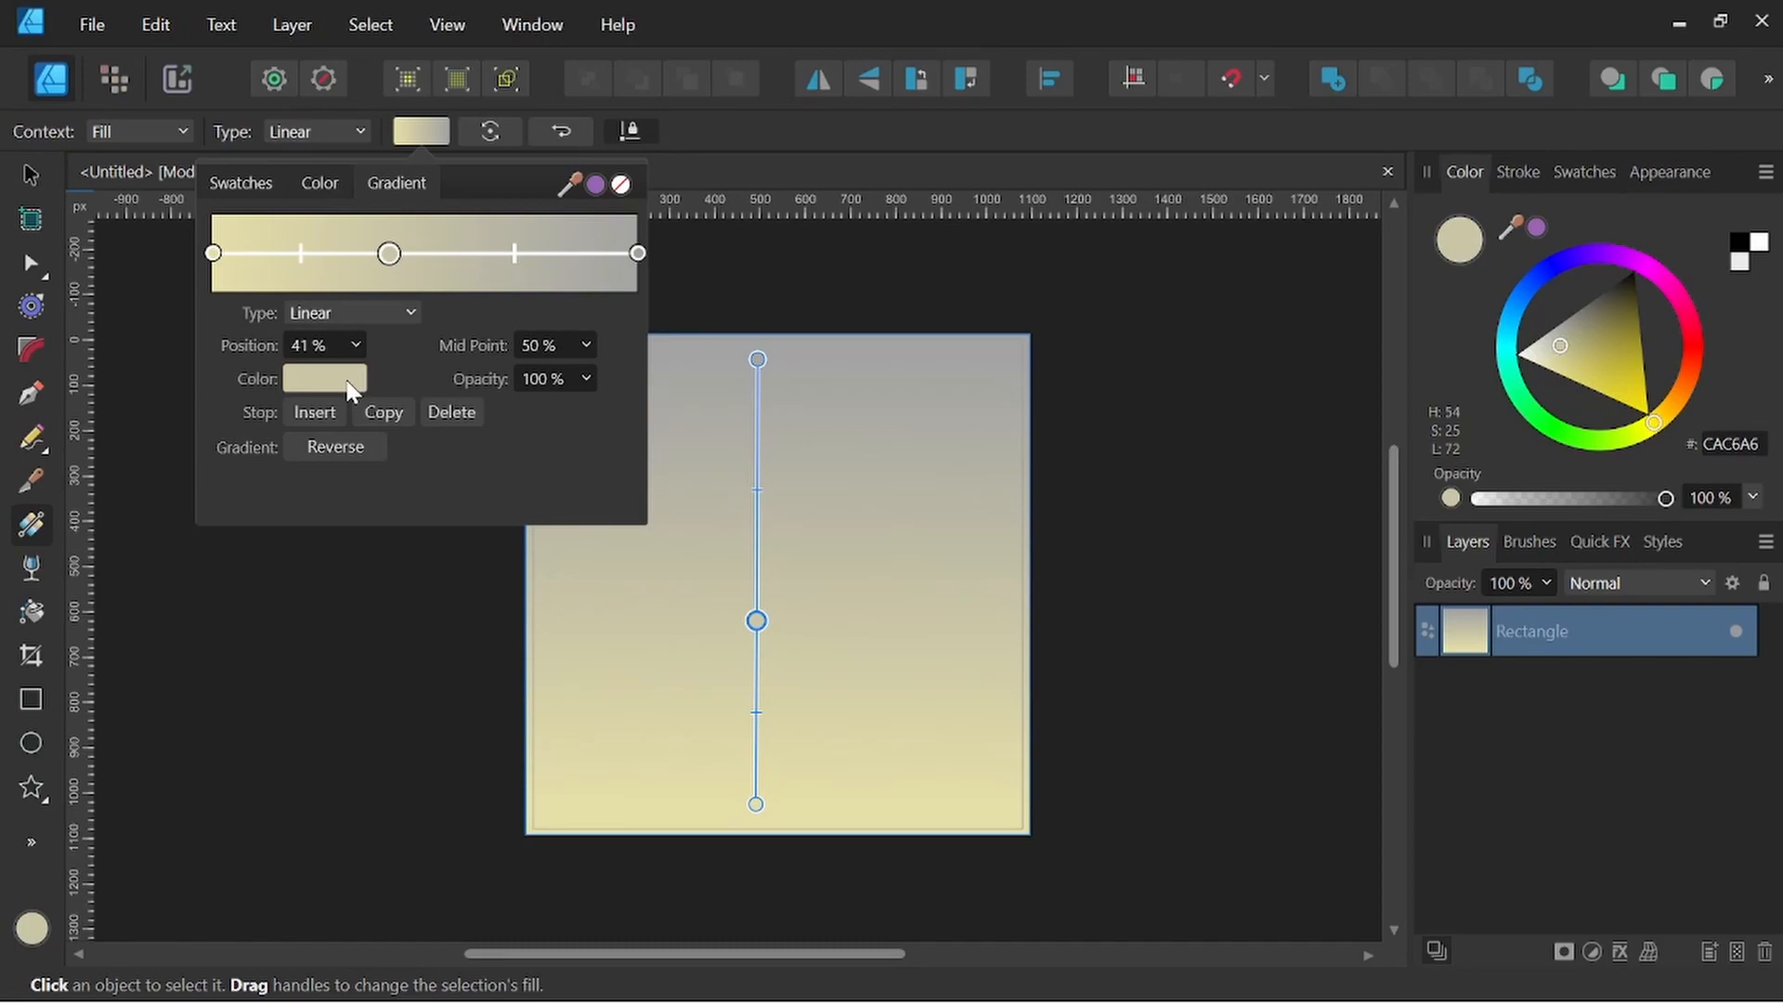
left_click(325, 379)
left_click_drag(230, 553, 325, 541)
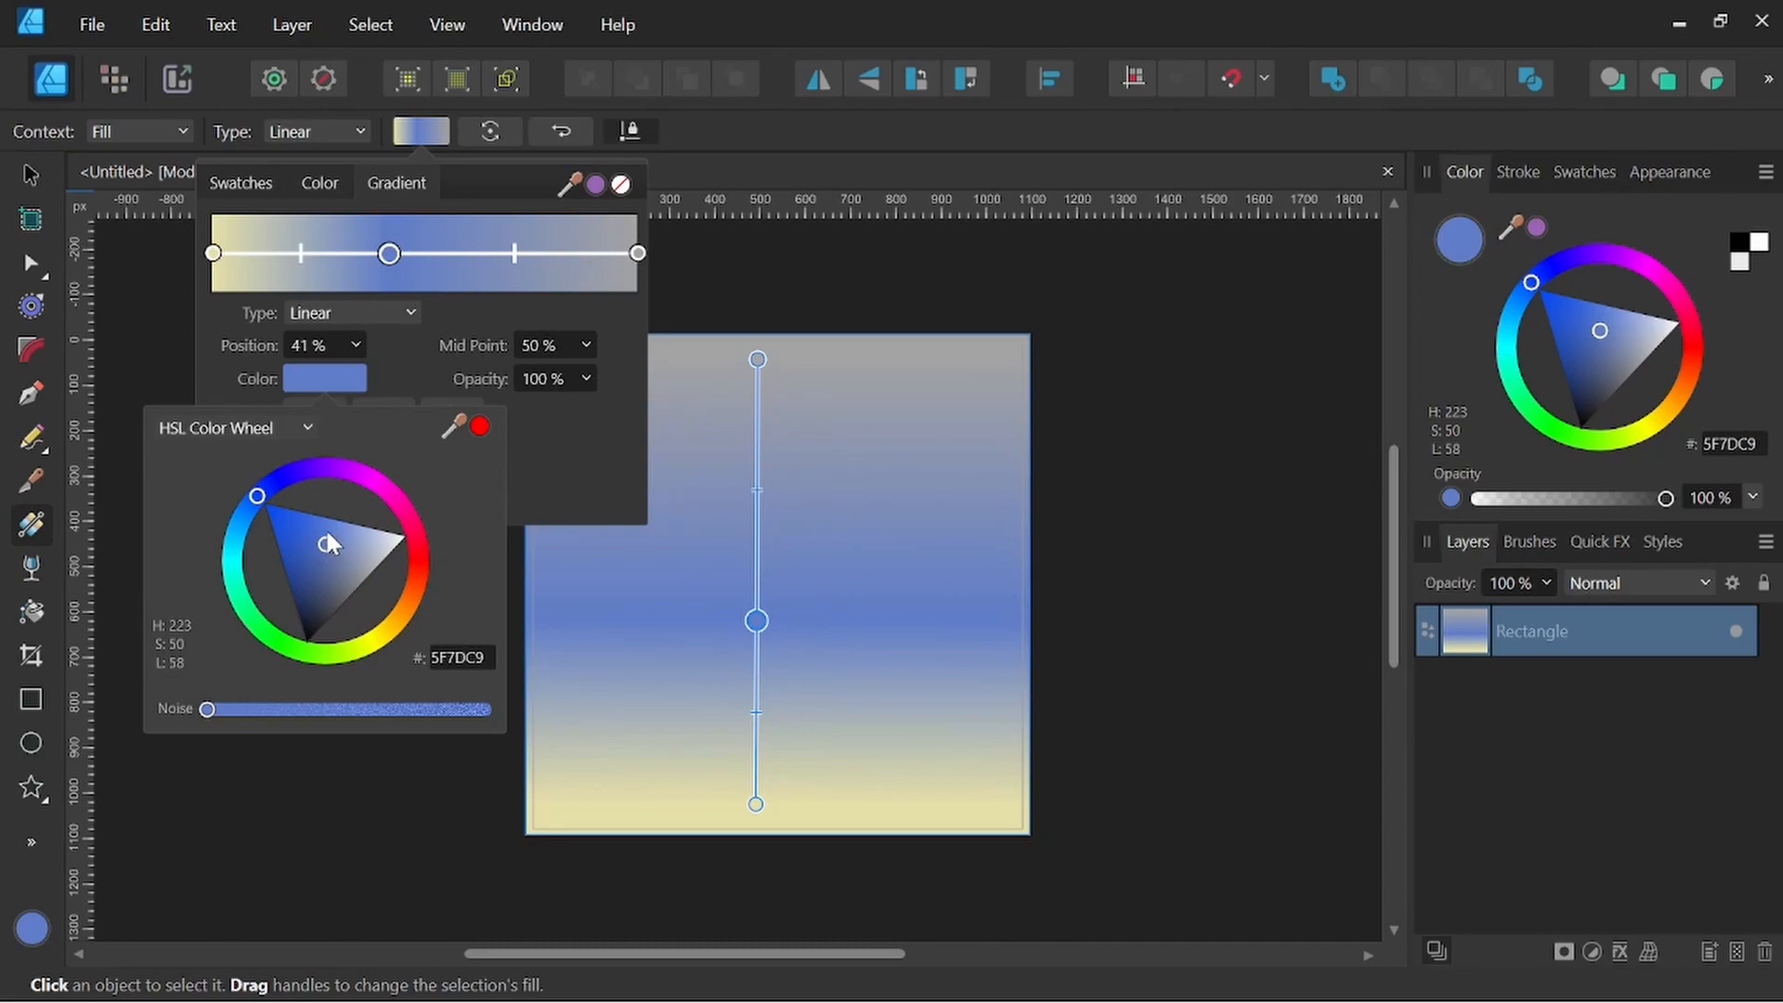
Colour the upper gradient stop muted purple (70548A), and move the gradient's upper end above the page and its lower end up to the lower sky
left_click(637, 253)
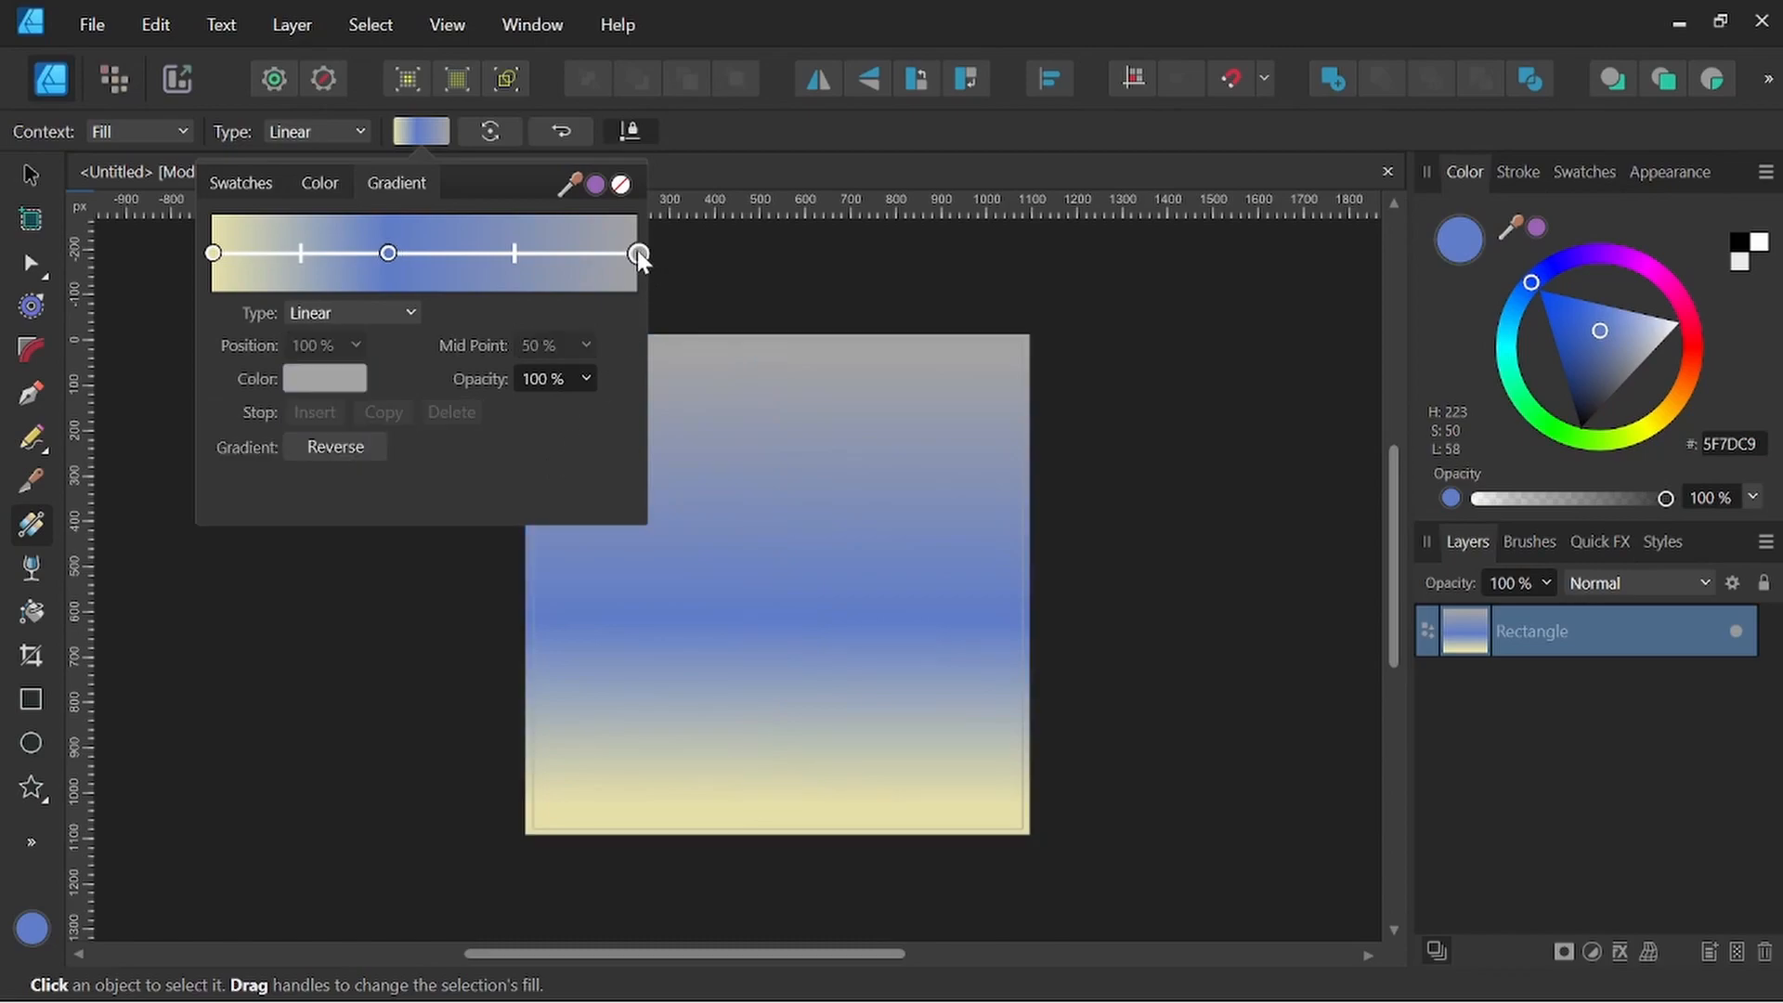
left_click(321, 381)
left_click_drag(265, 495, 310, 569)
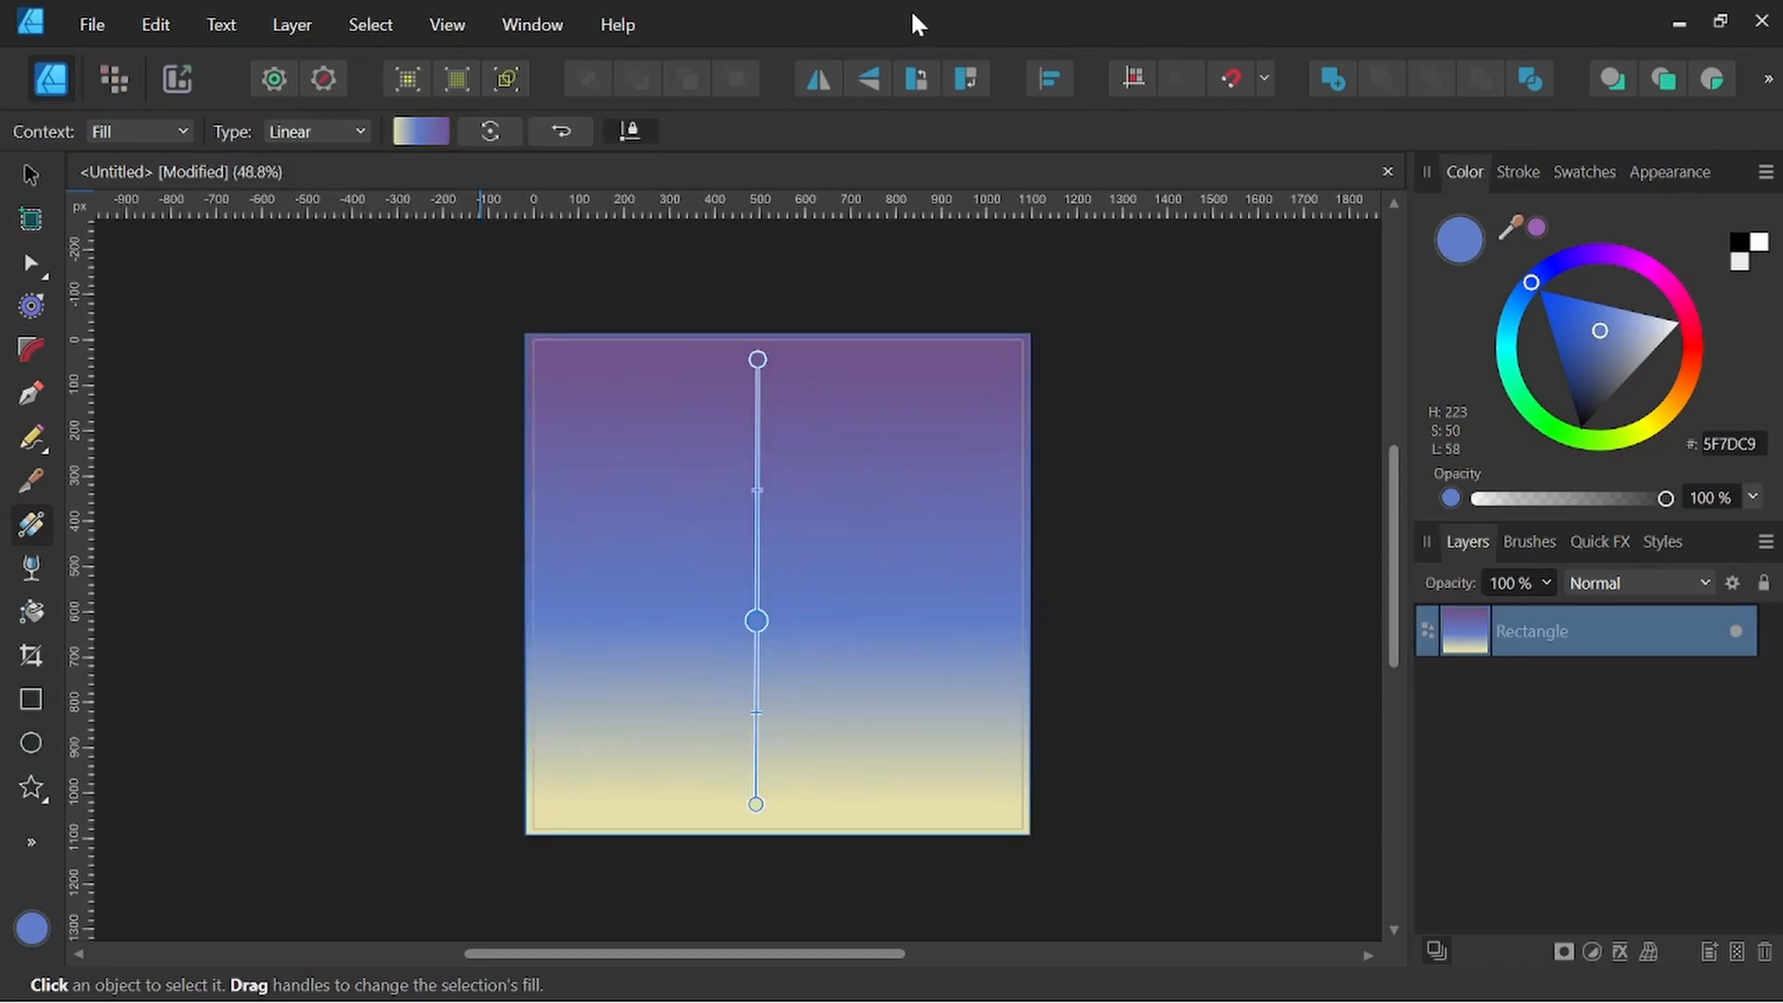
left_click_drag(758, 359, 757, 295)
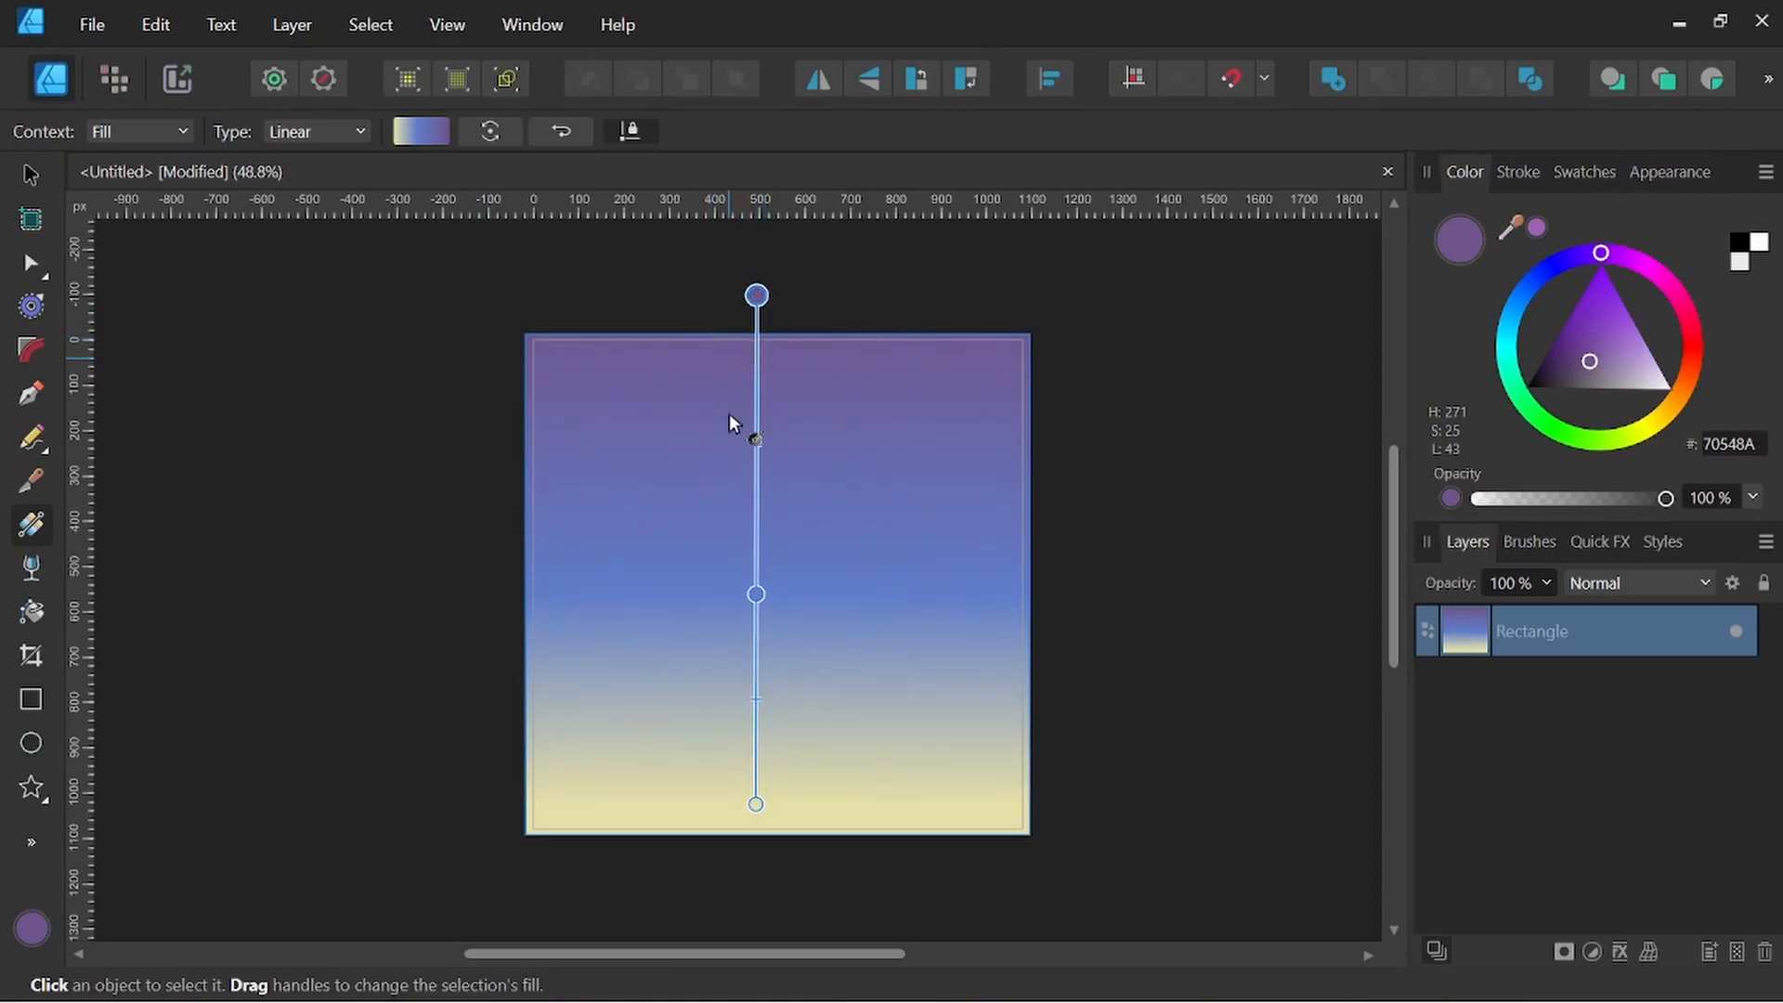
left_click_drag(756, 804, 757, 669)
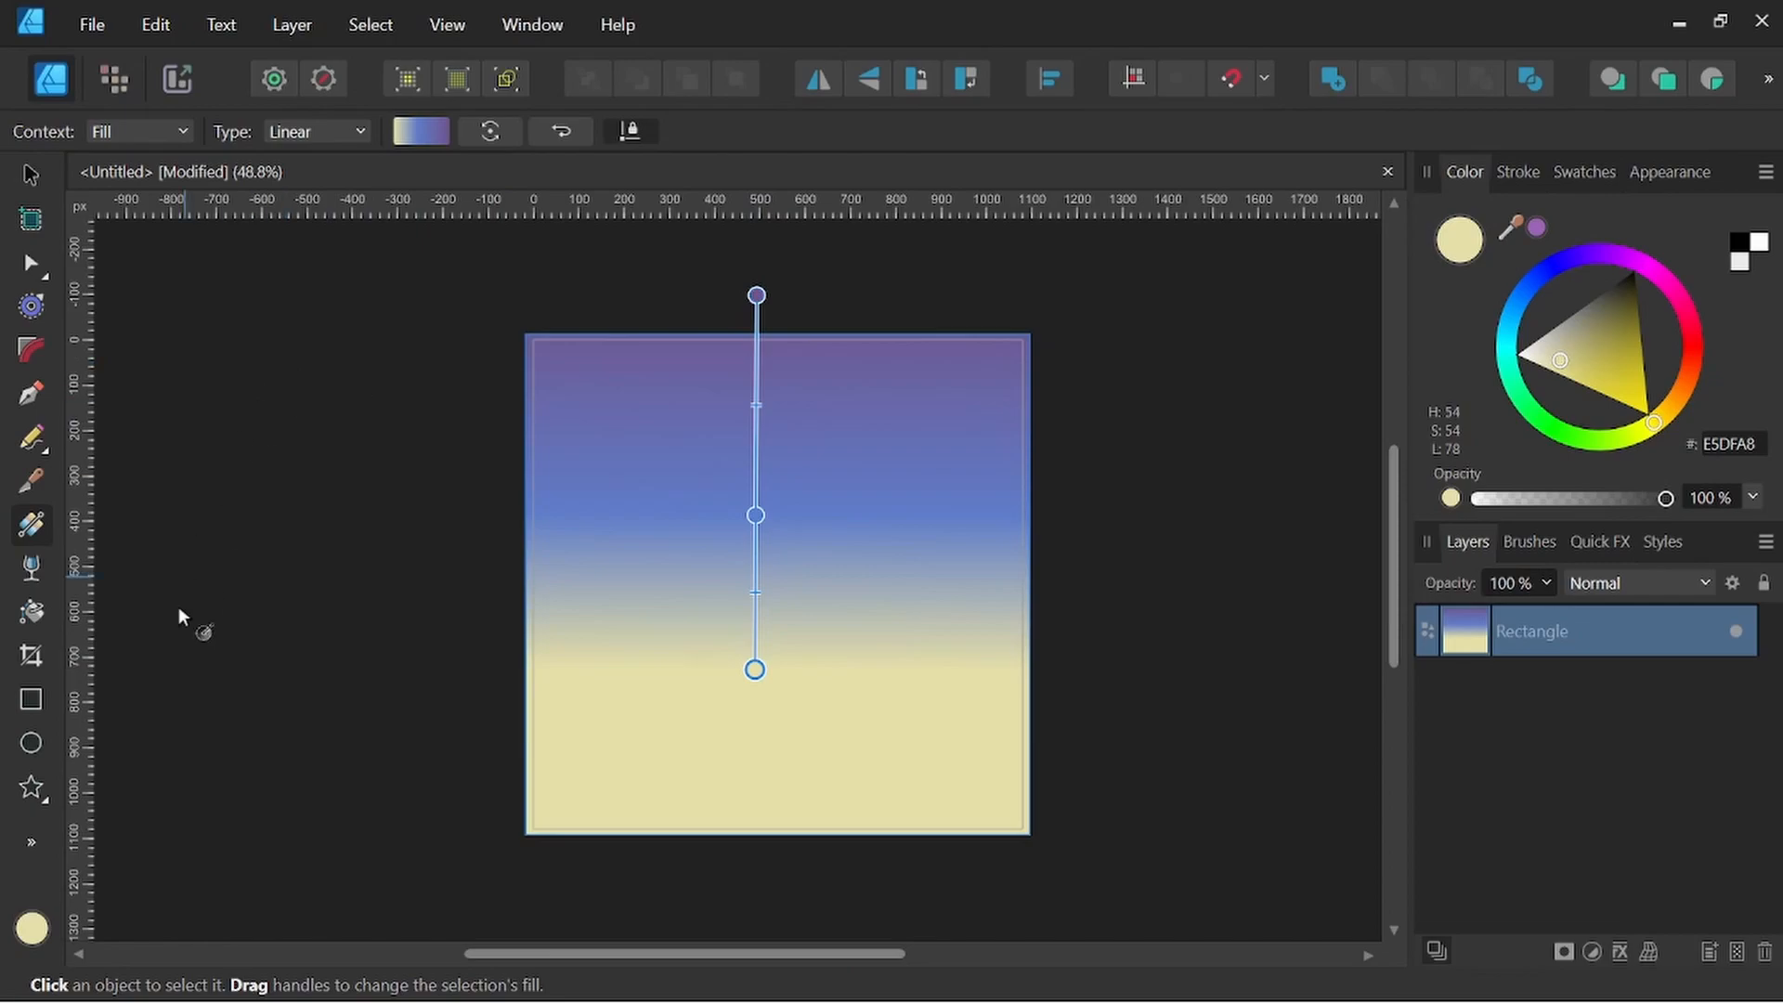
Draw a lake rectangle wider than the page across its lower two-fifths and flip its gradient so yellow is at the top and purple at the bottom
left_click(32, 699)
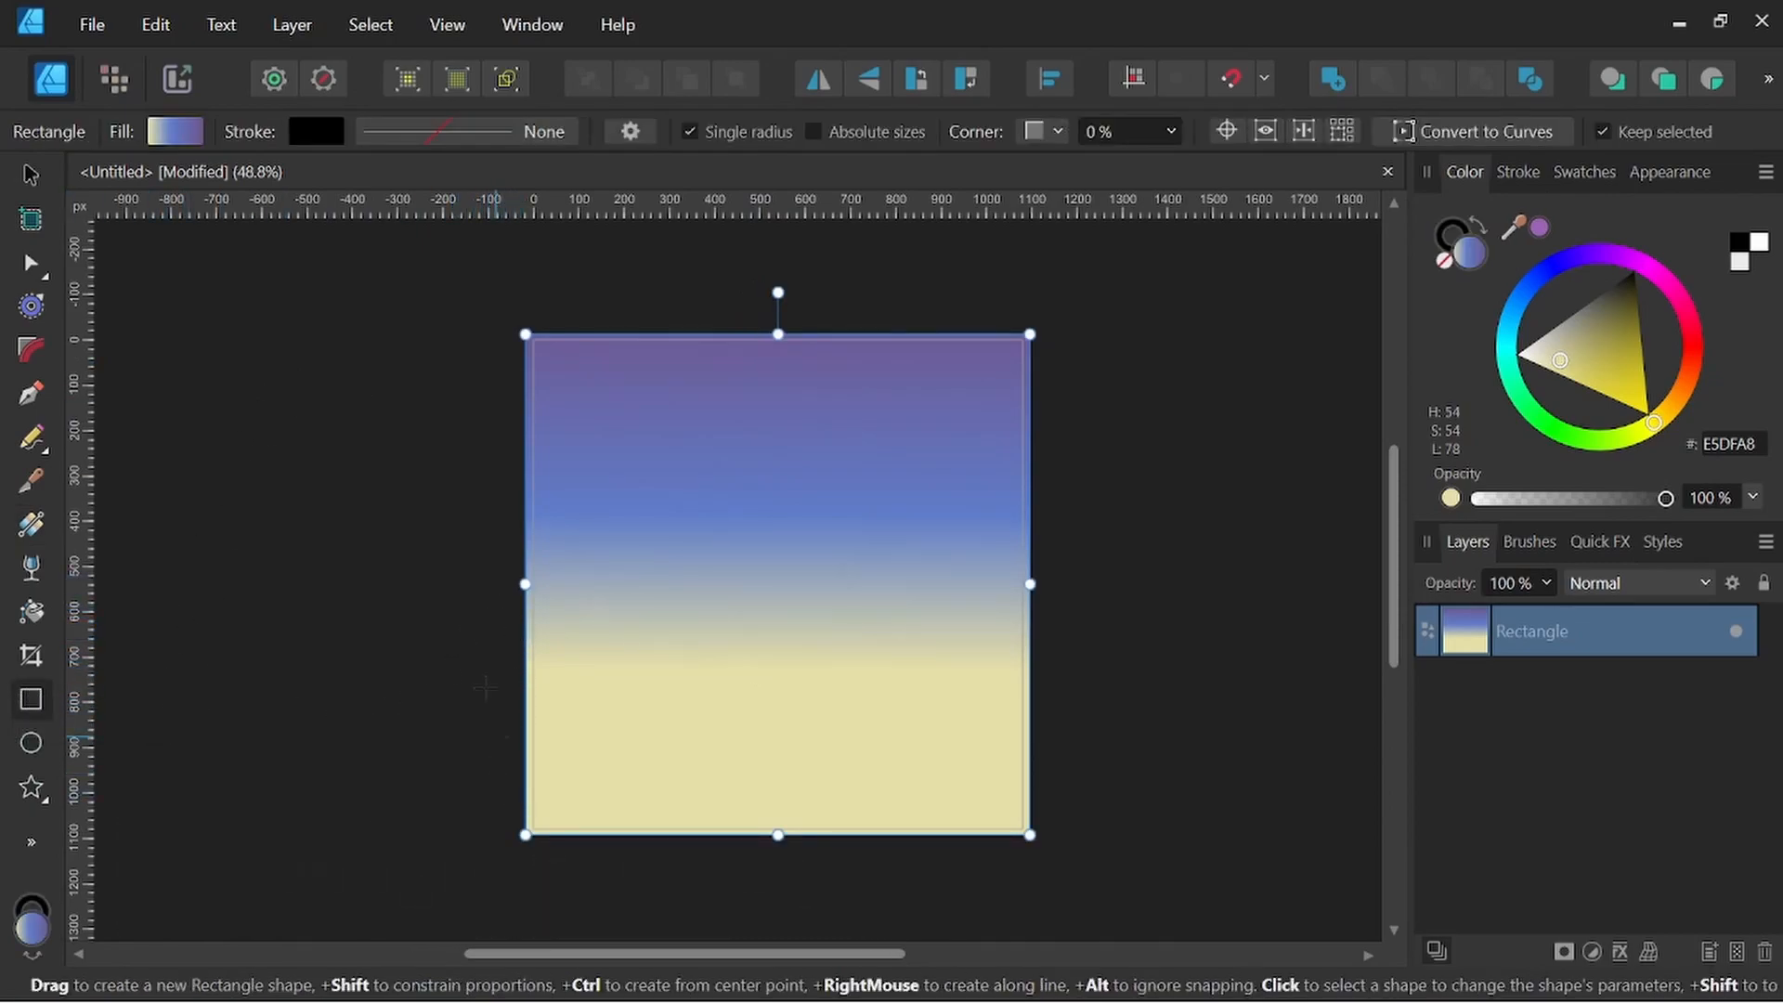
left_click_drag(497, 641, 1058, 839)
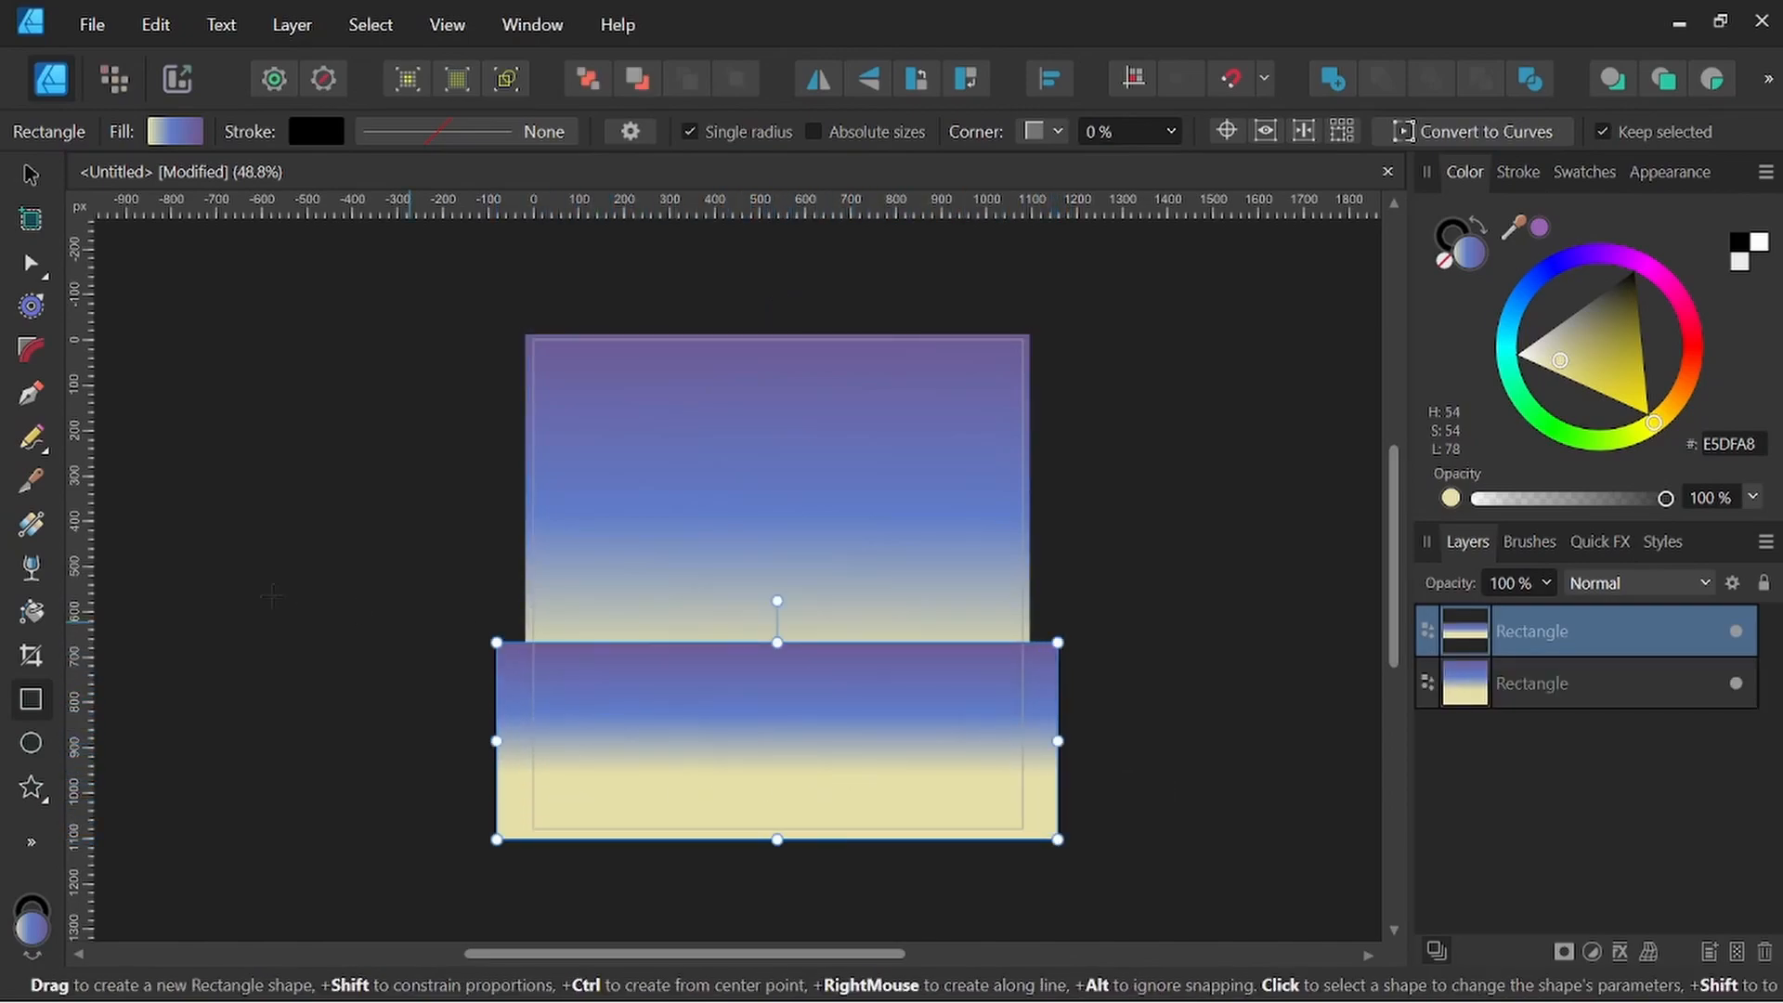
left_click(32, 525)
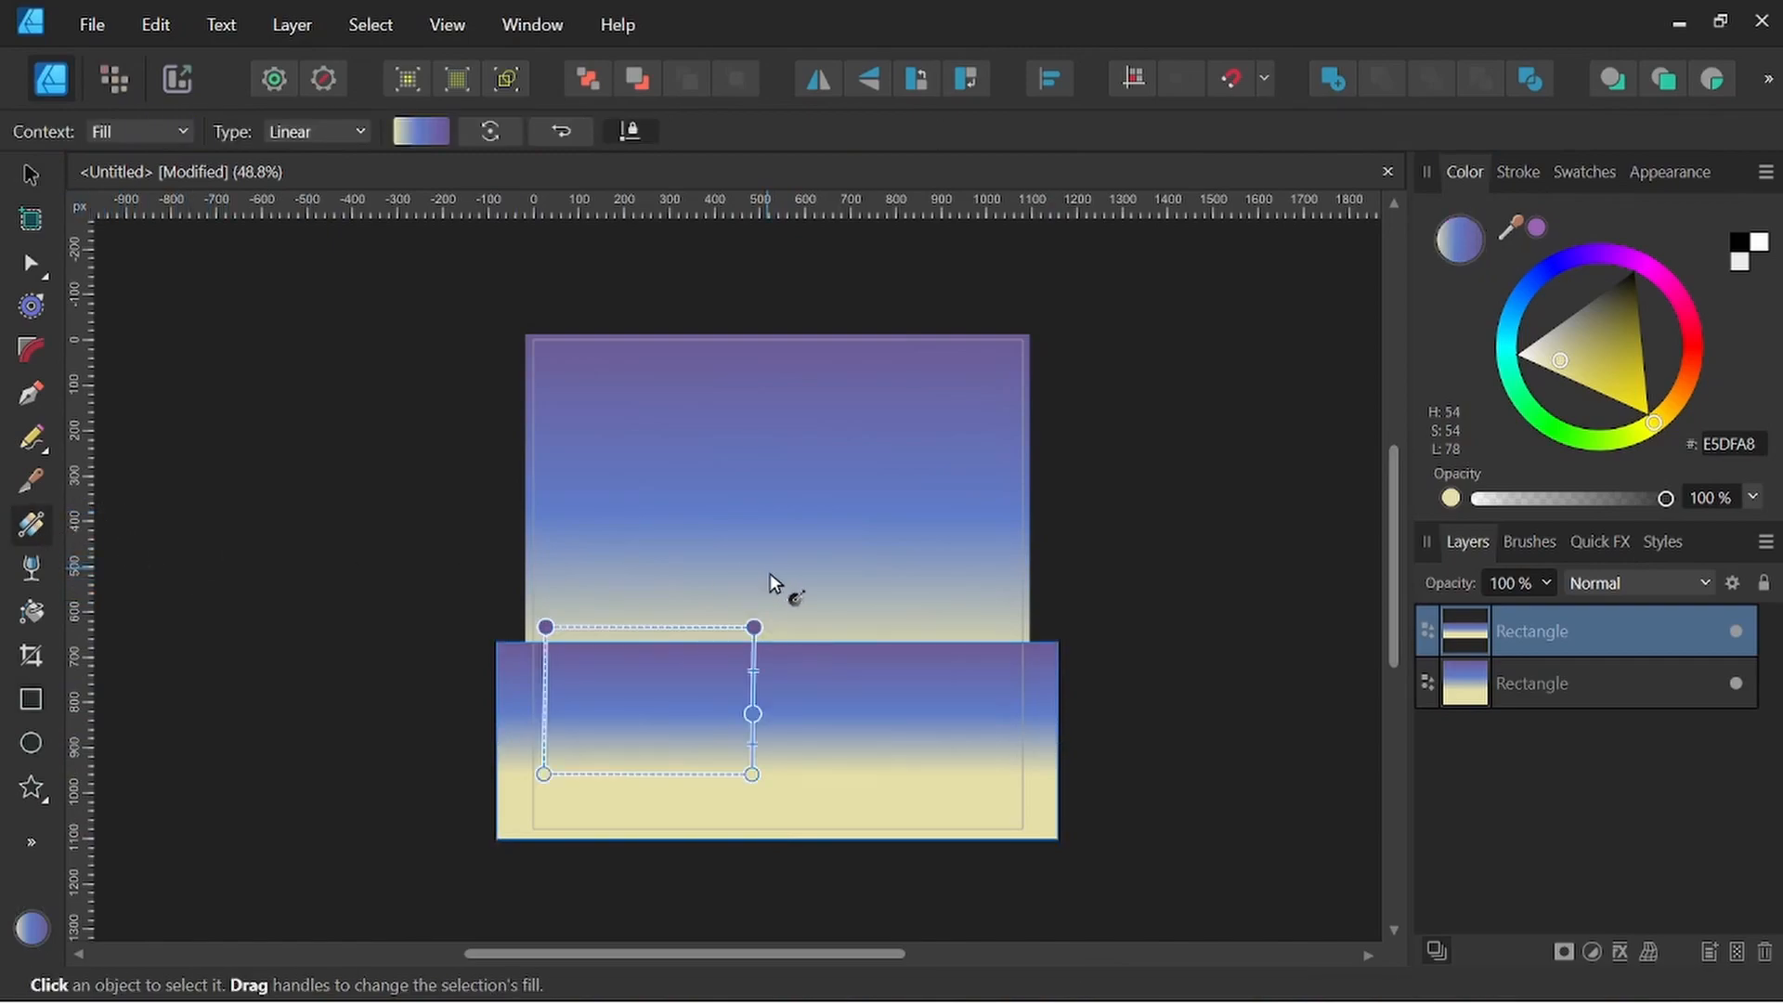
left_click_drag(789, 813, 753, 863)
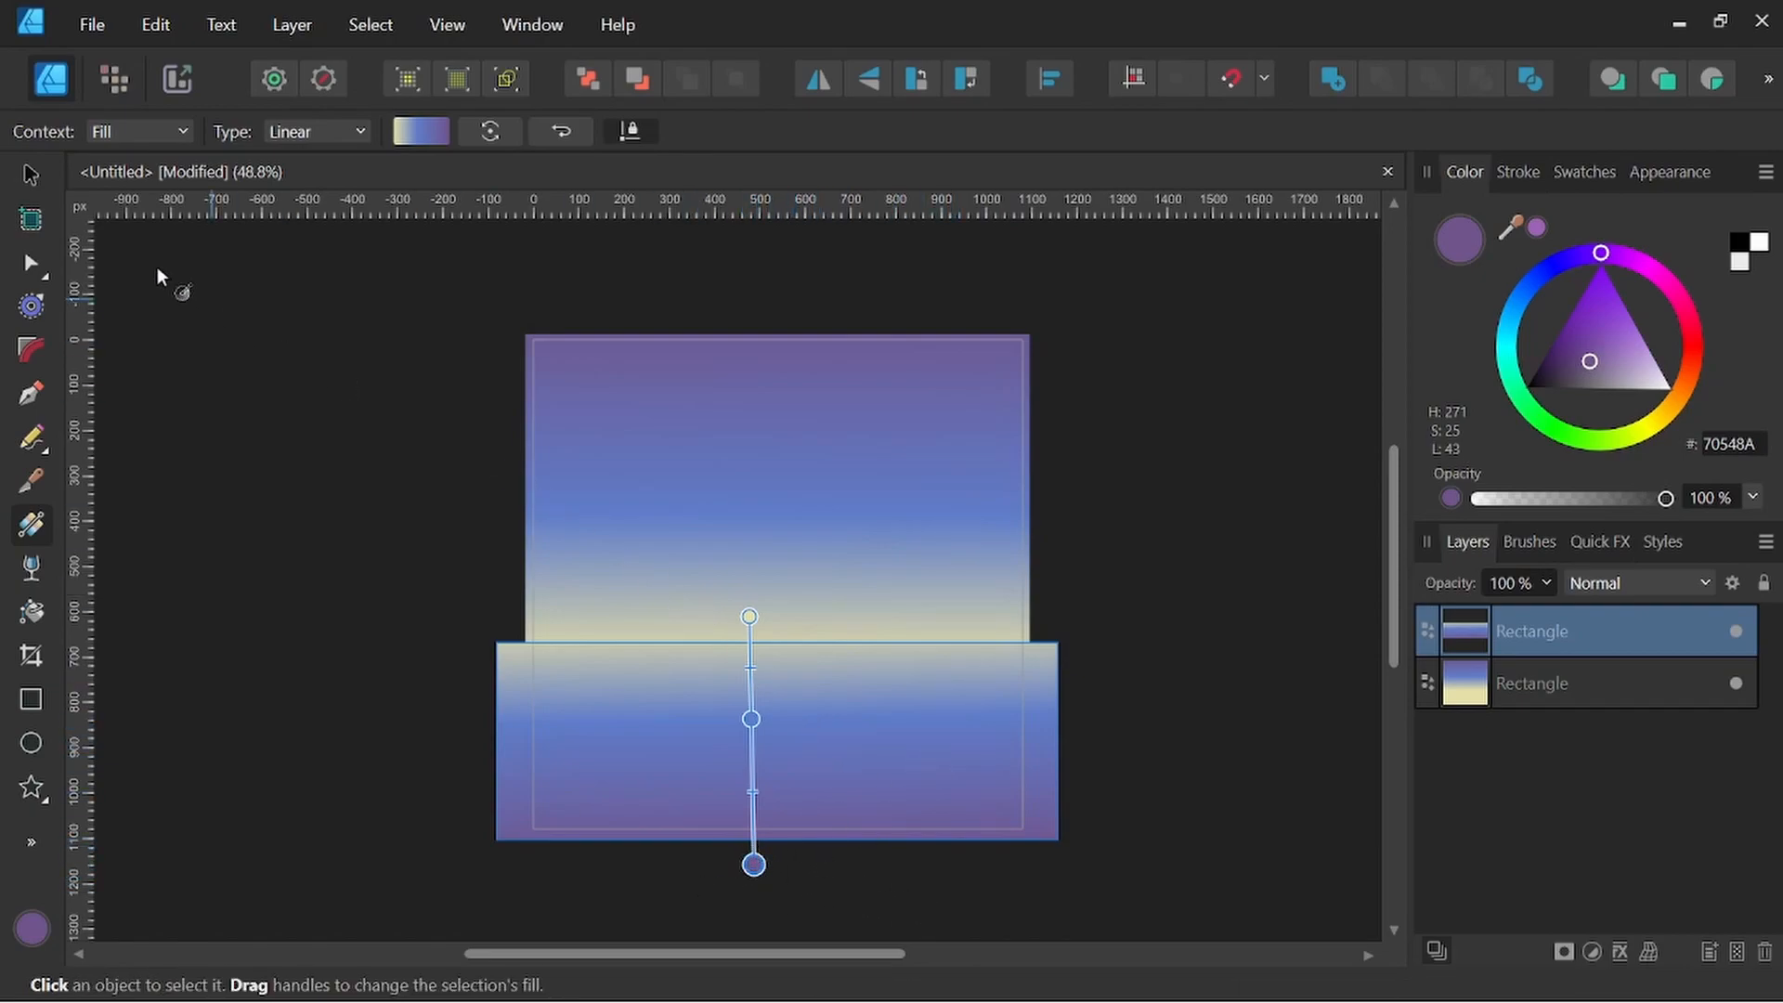
Remove the stroke colour from the lake rectangle and deselect it
left_click(25, 168)
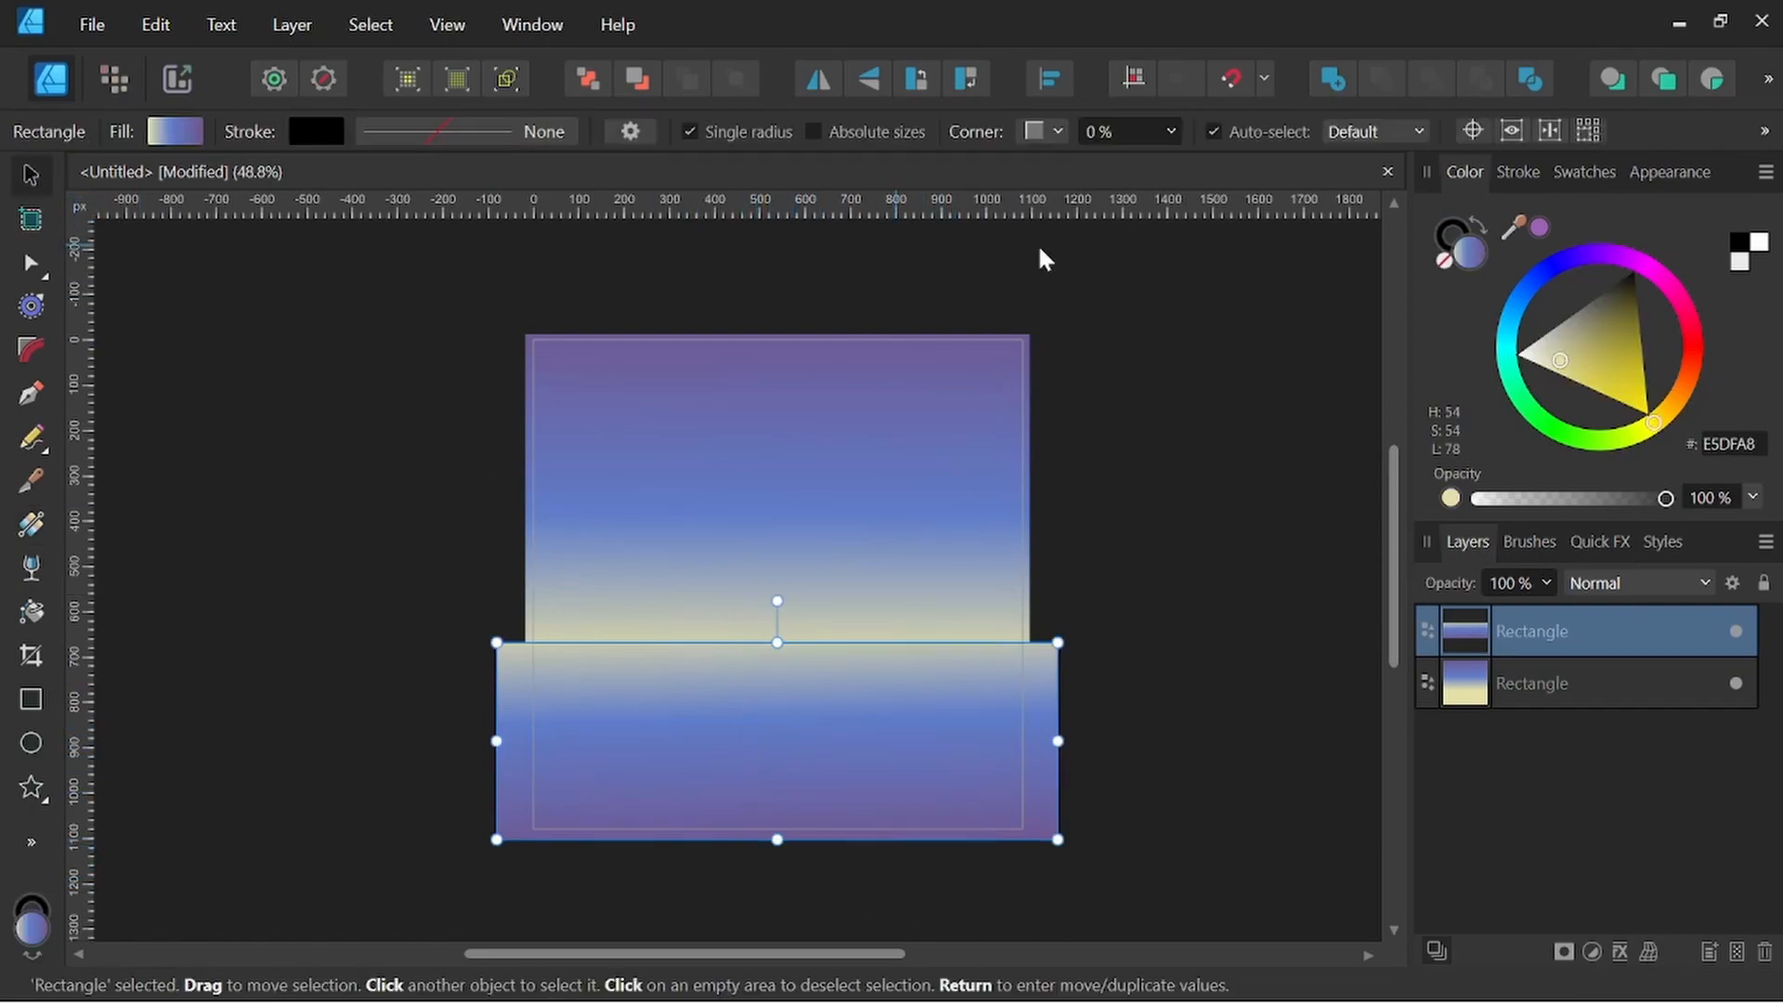
left_click(1451, 225)
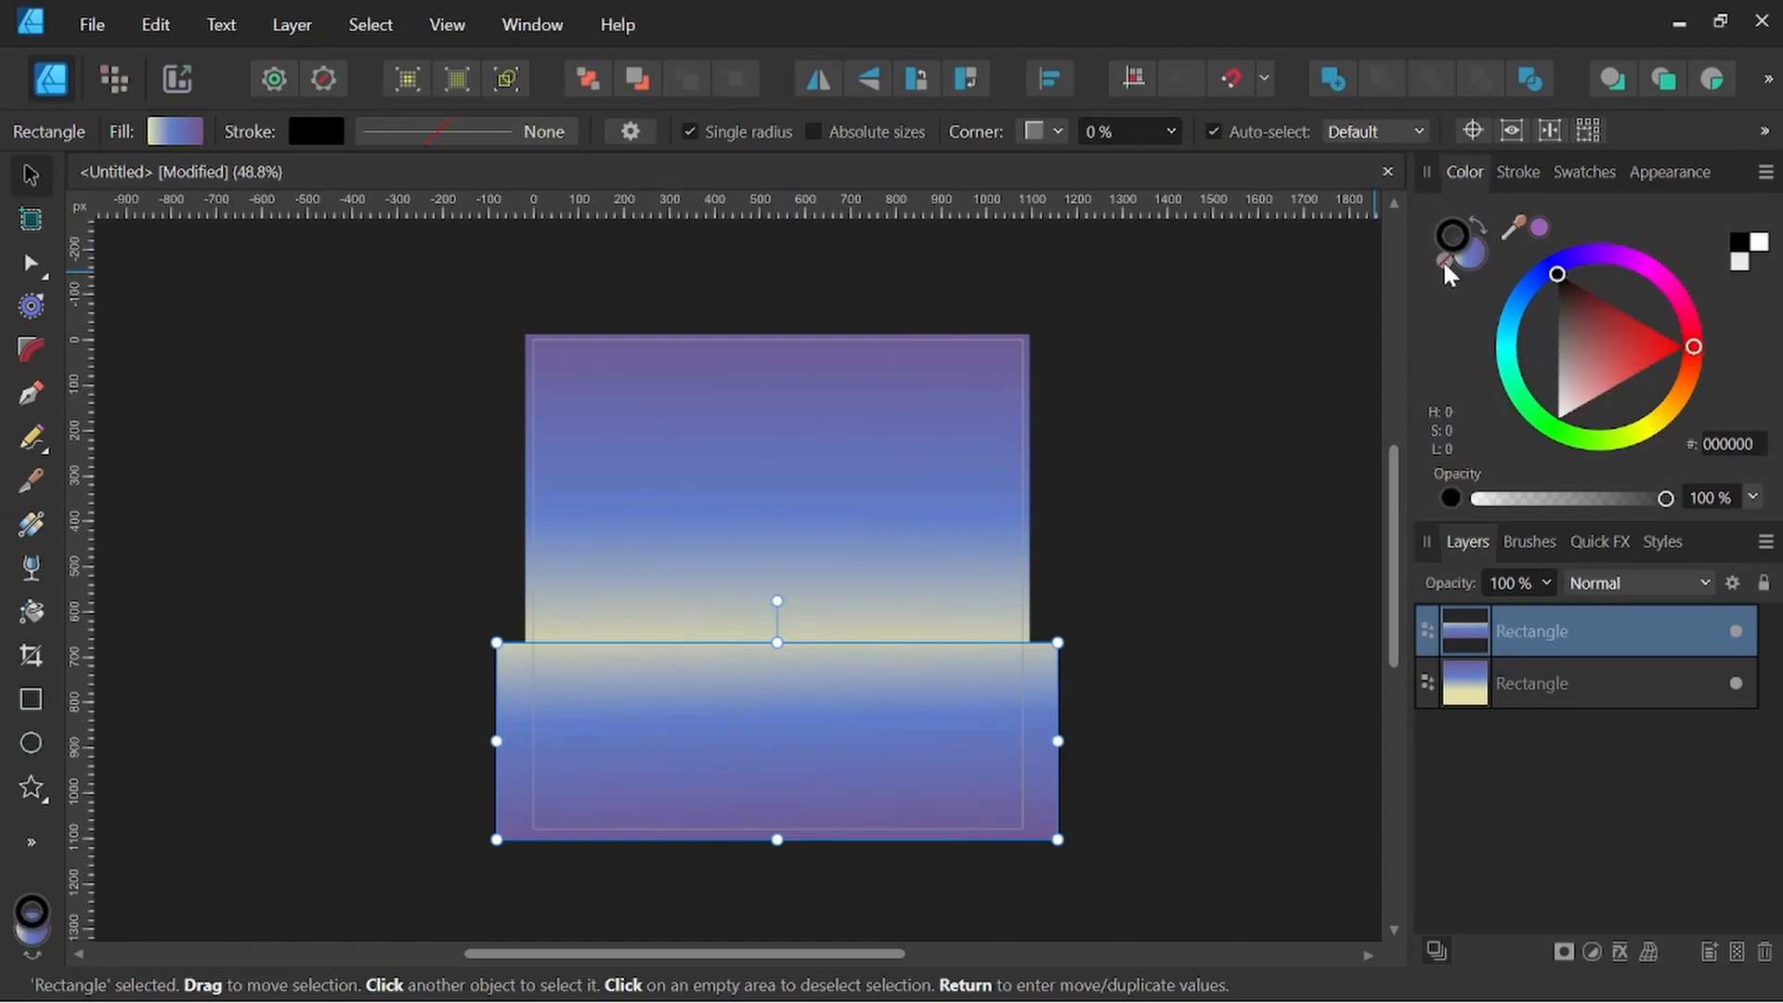
left_click(1445, 260)
left_click(1473, 251)
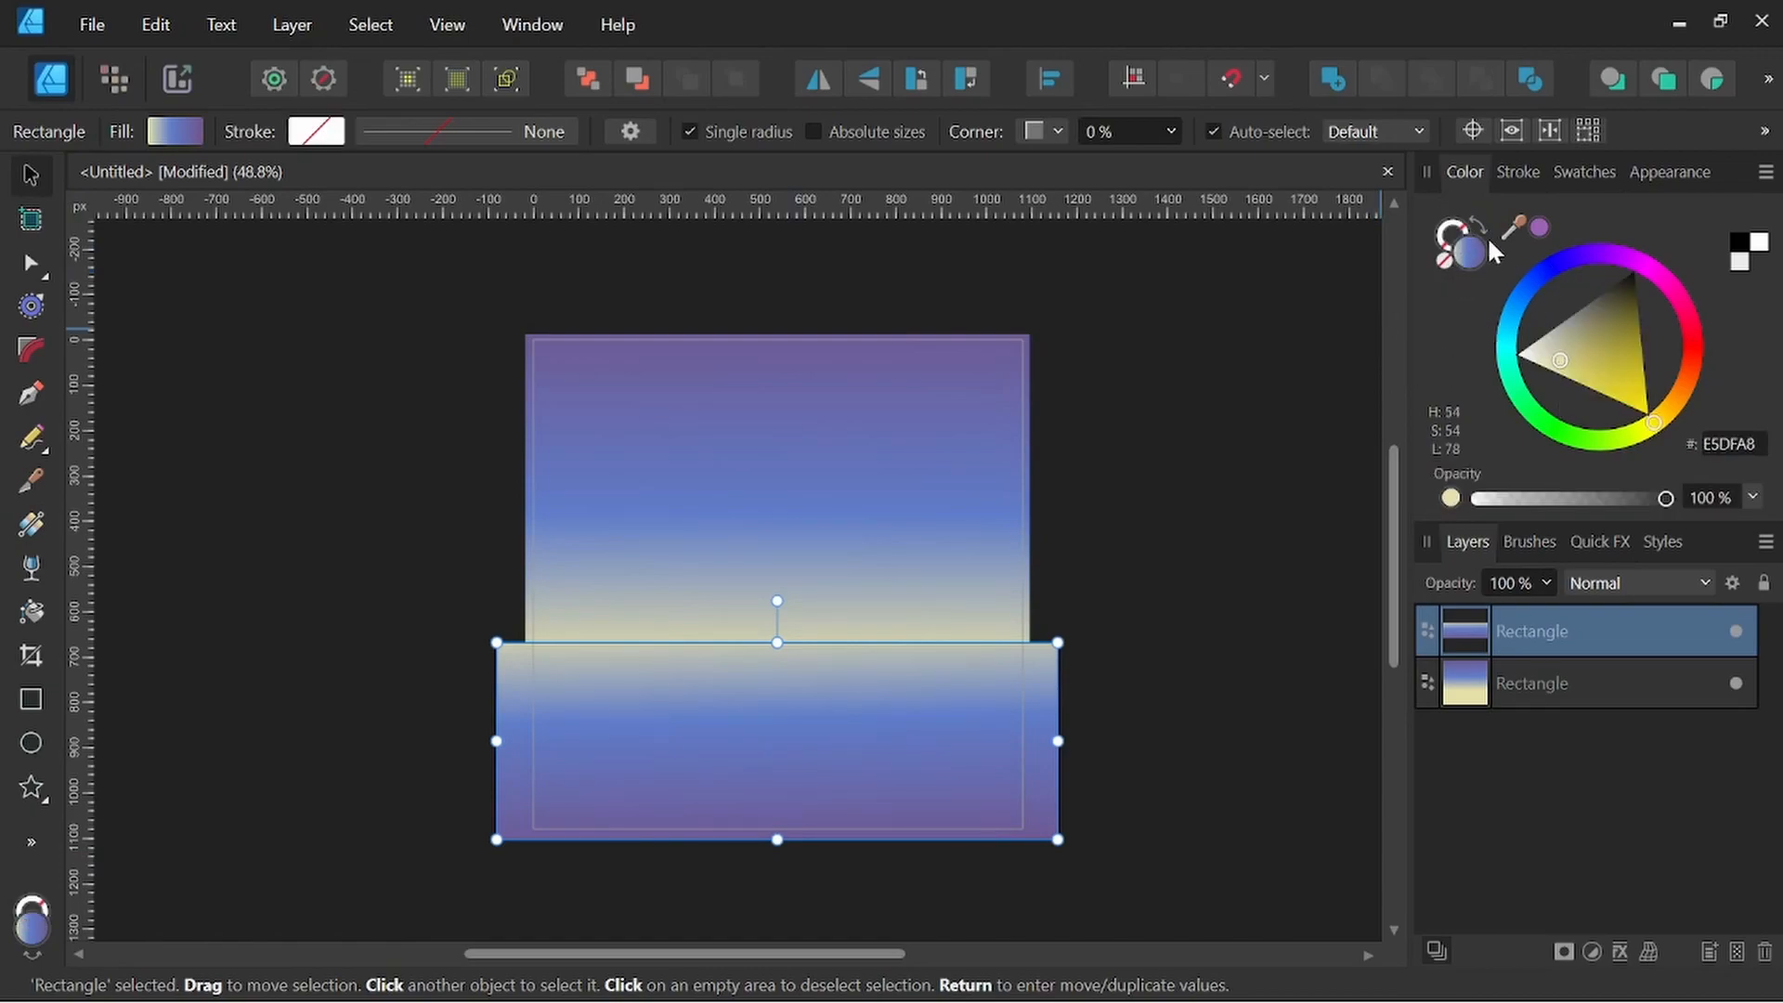
left_click(1226, 599)
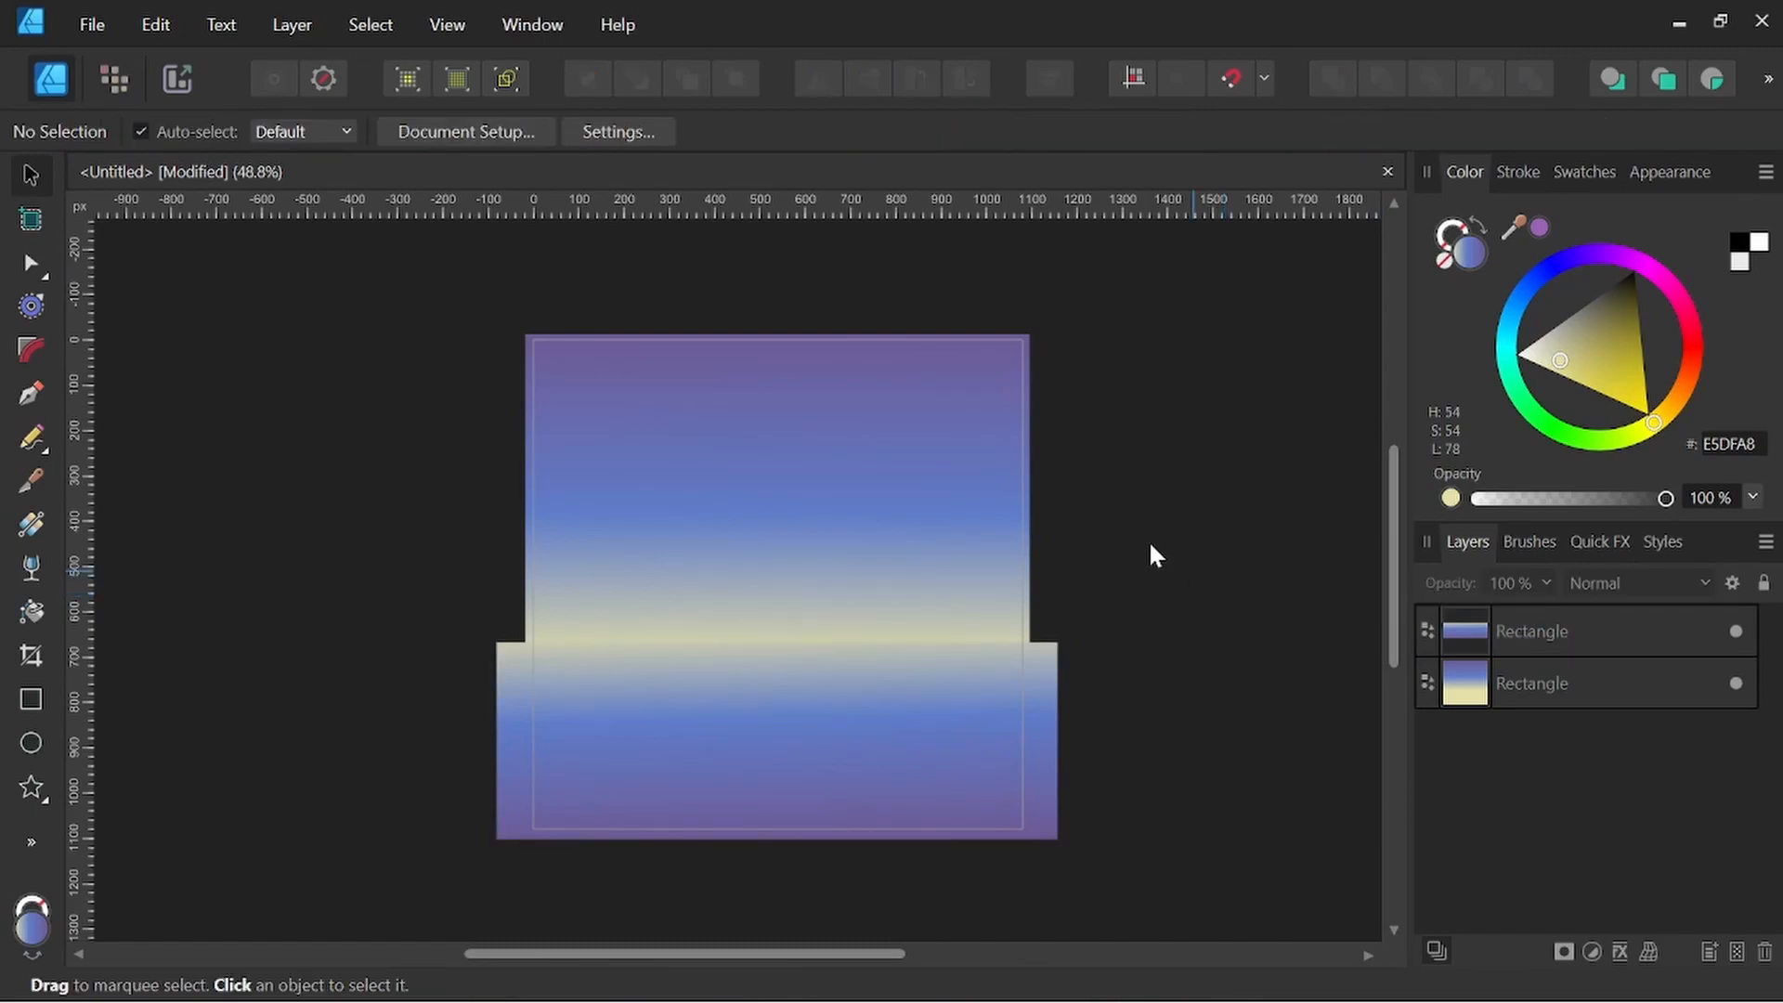
Draw a closed foreground shape with a gently wavy top edge over the lake's lower part using the Pen tool, and fill it dark green (446556)
left_click(32, 395)
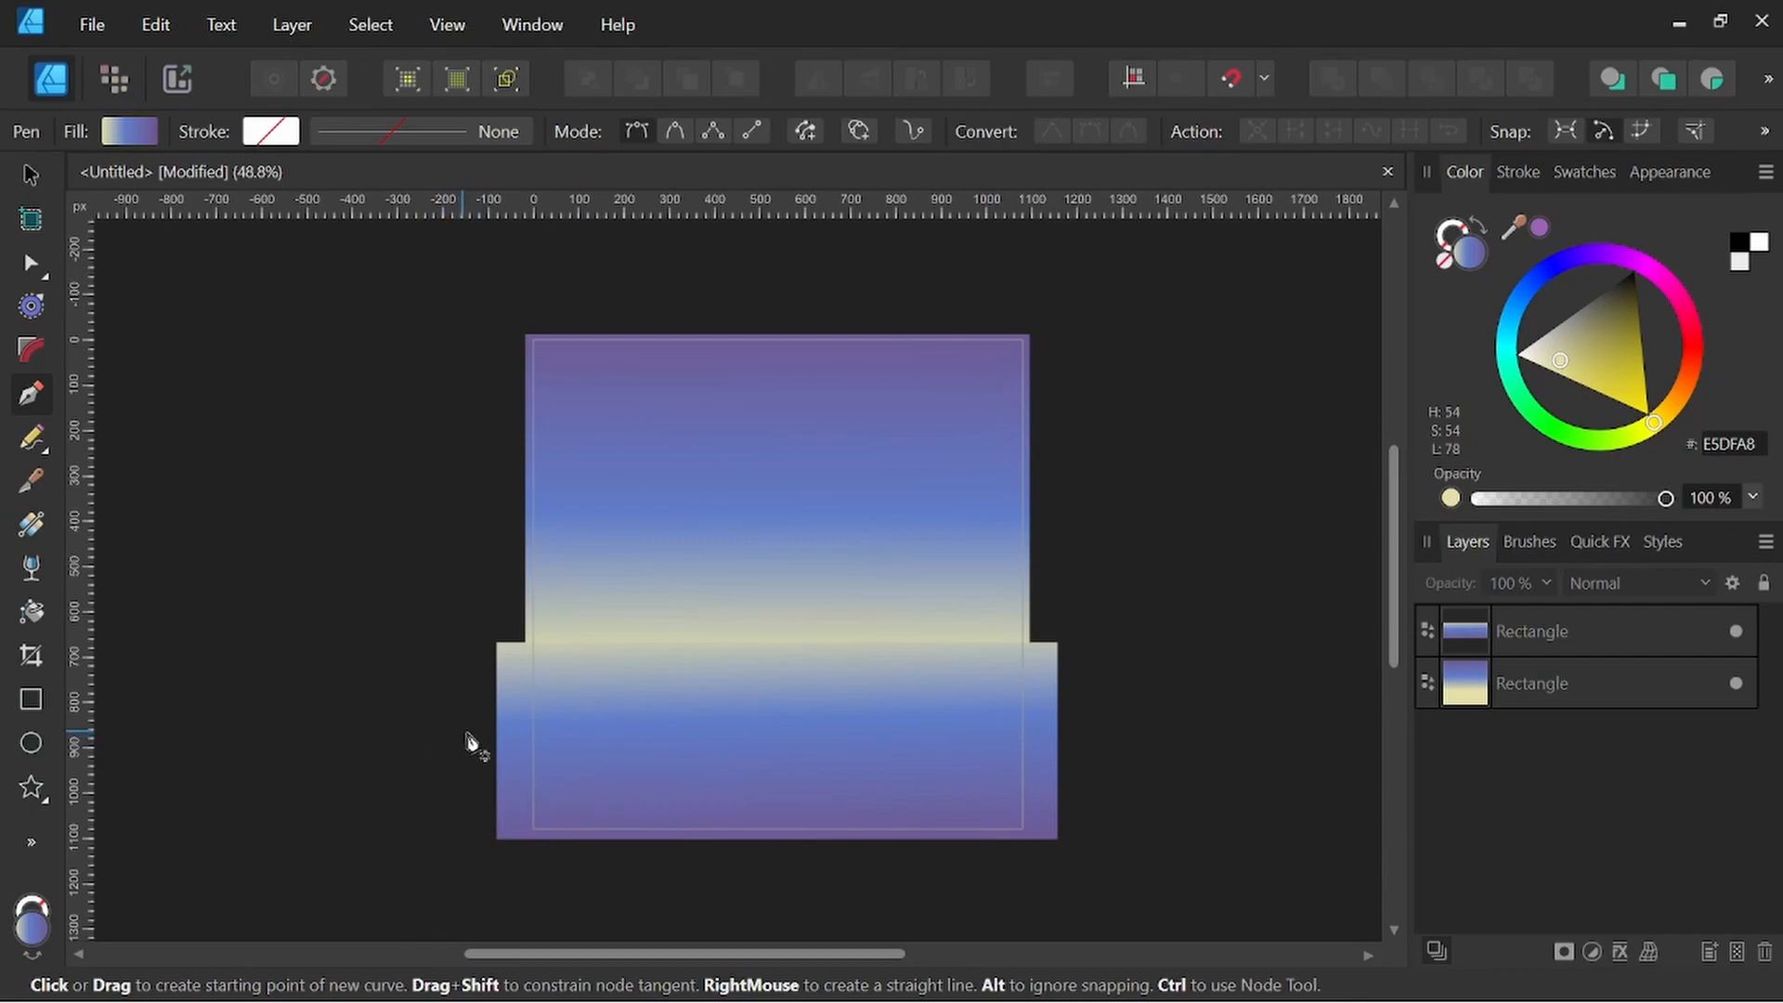
left_click_drag(474, 732, 671, 713)
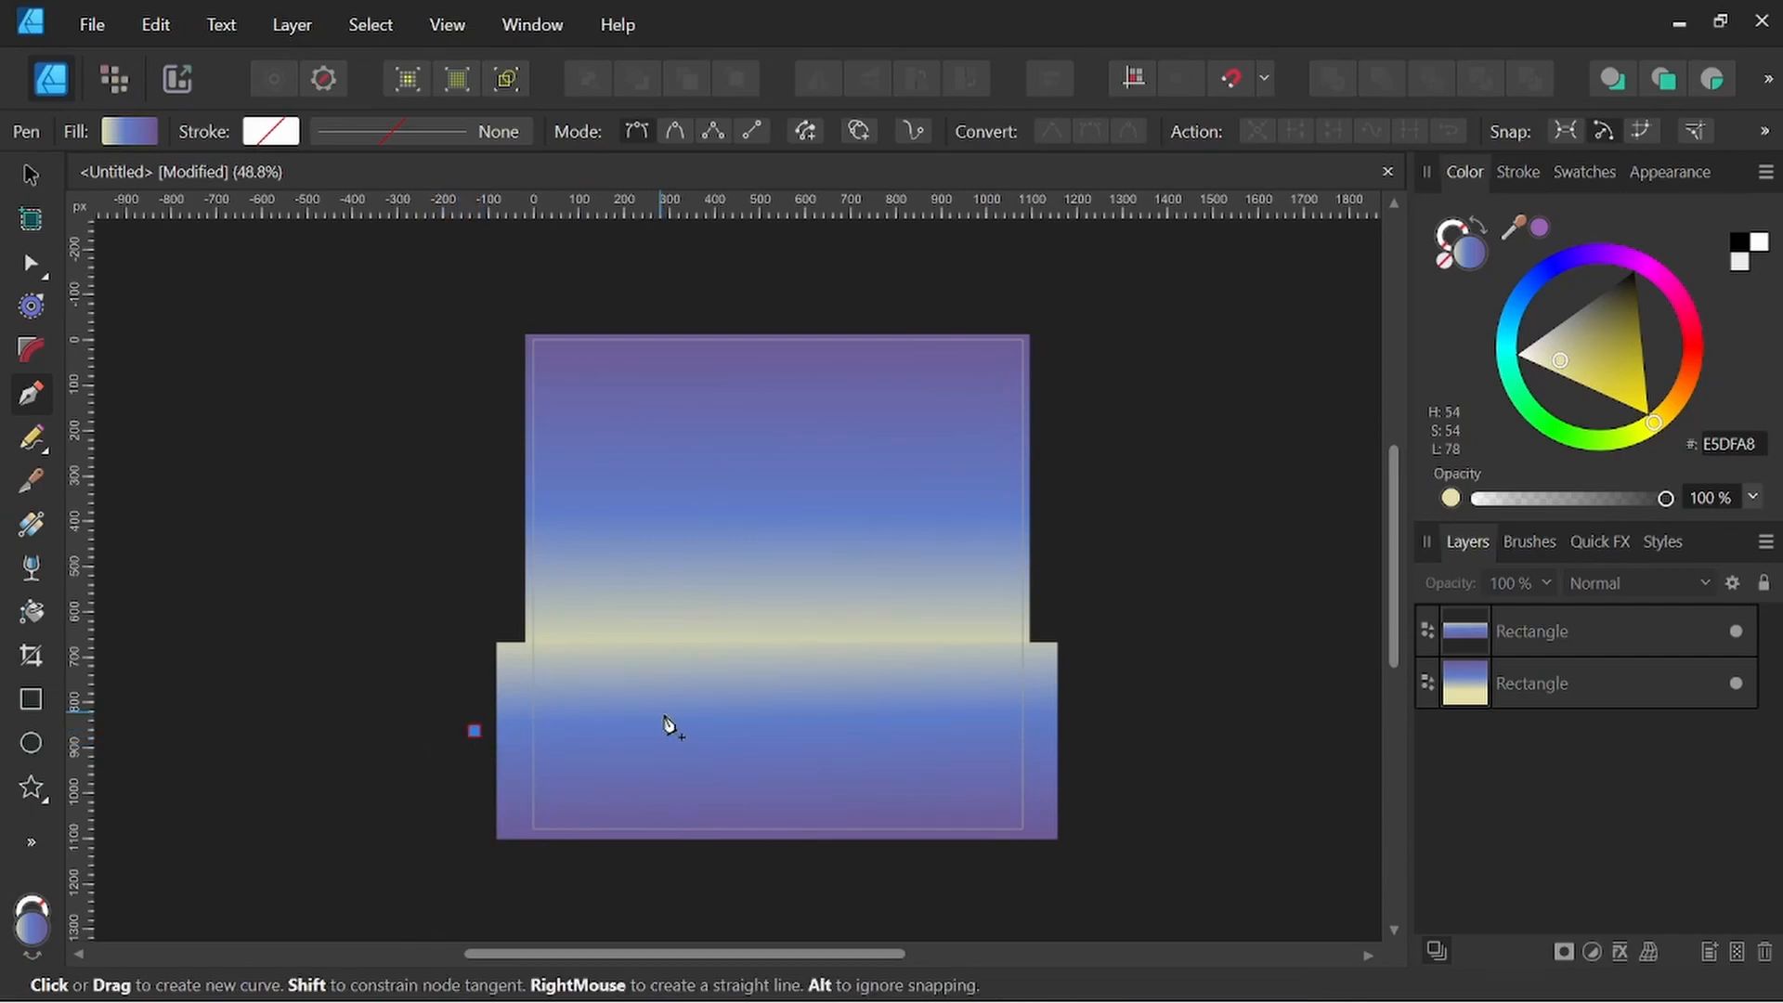
left_click(779, 722)
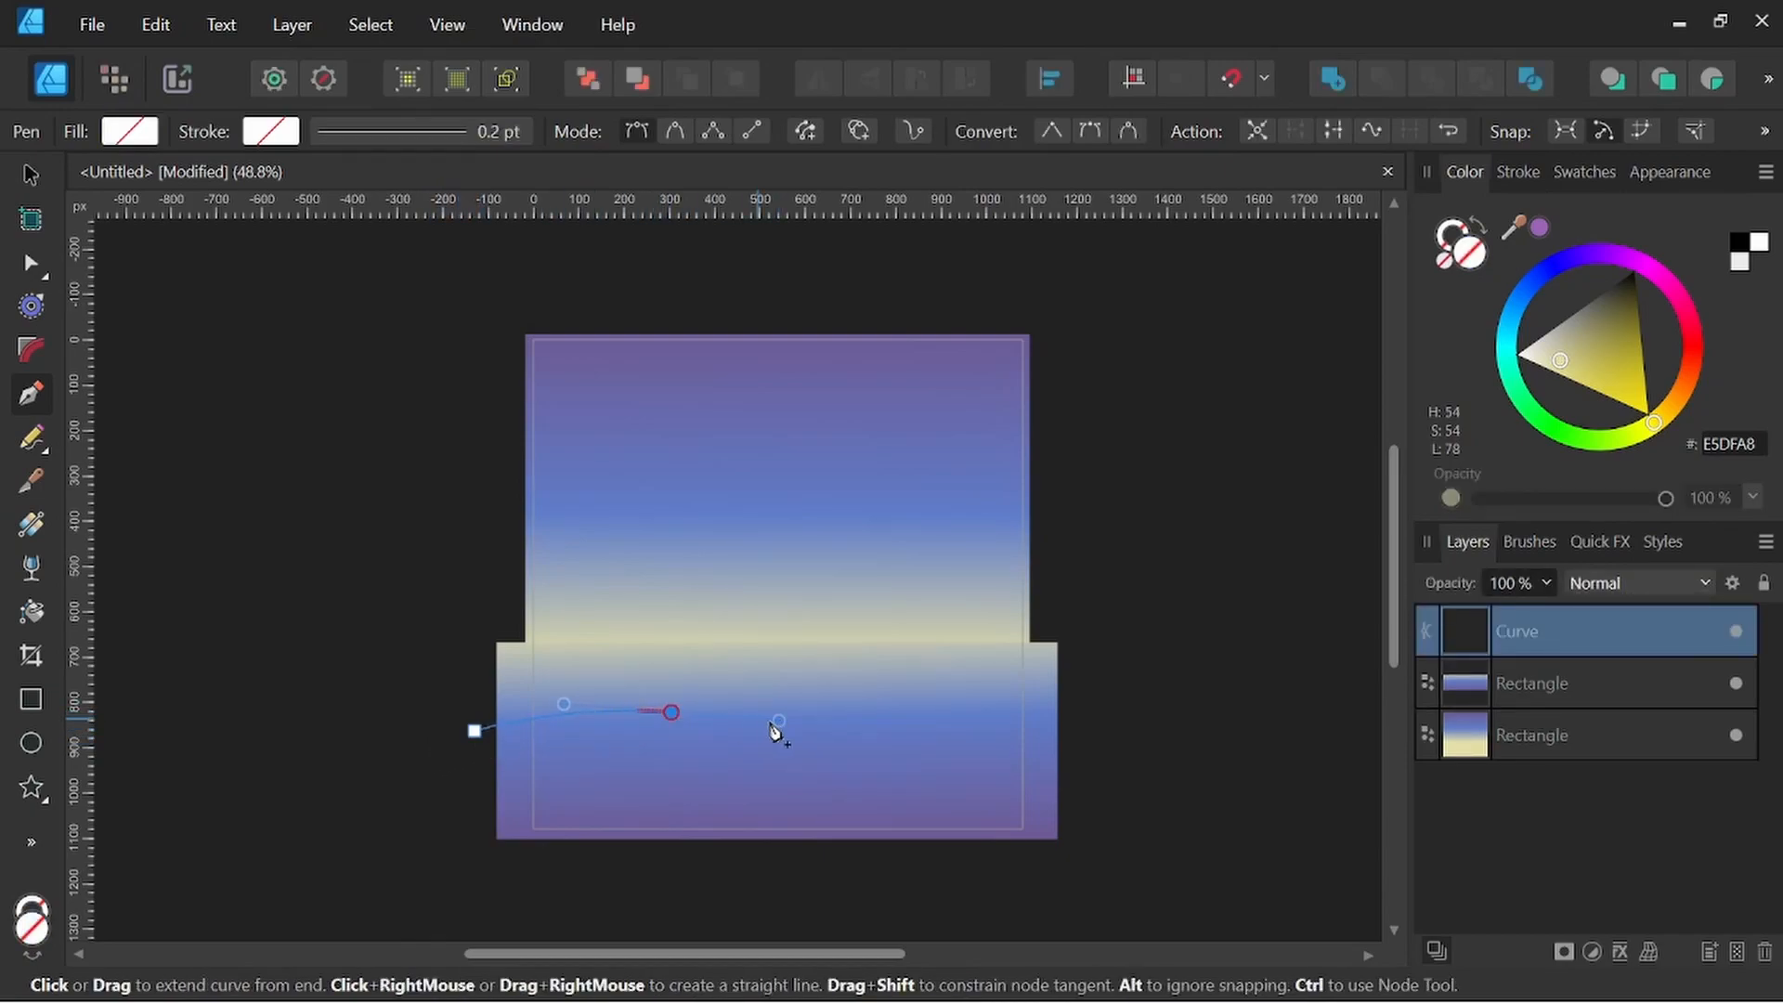
left_click_drag(1041, 703, 1090, 696)
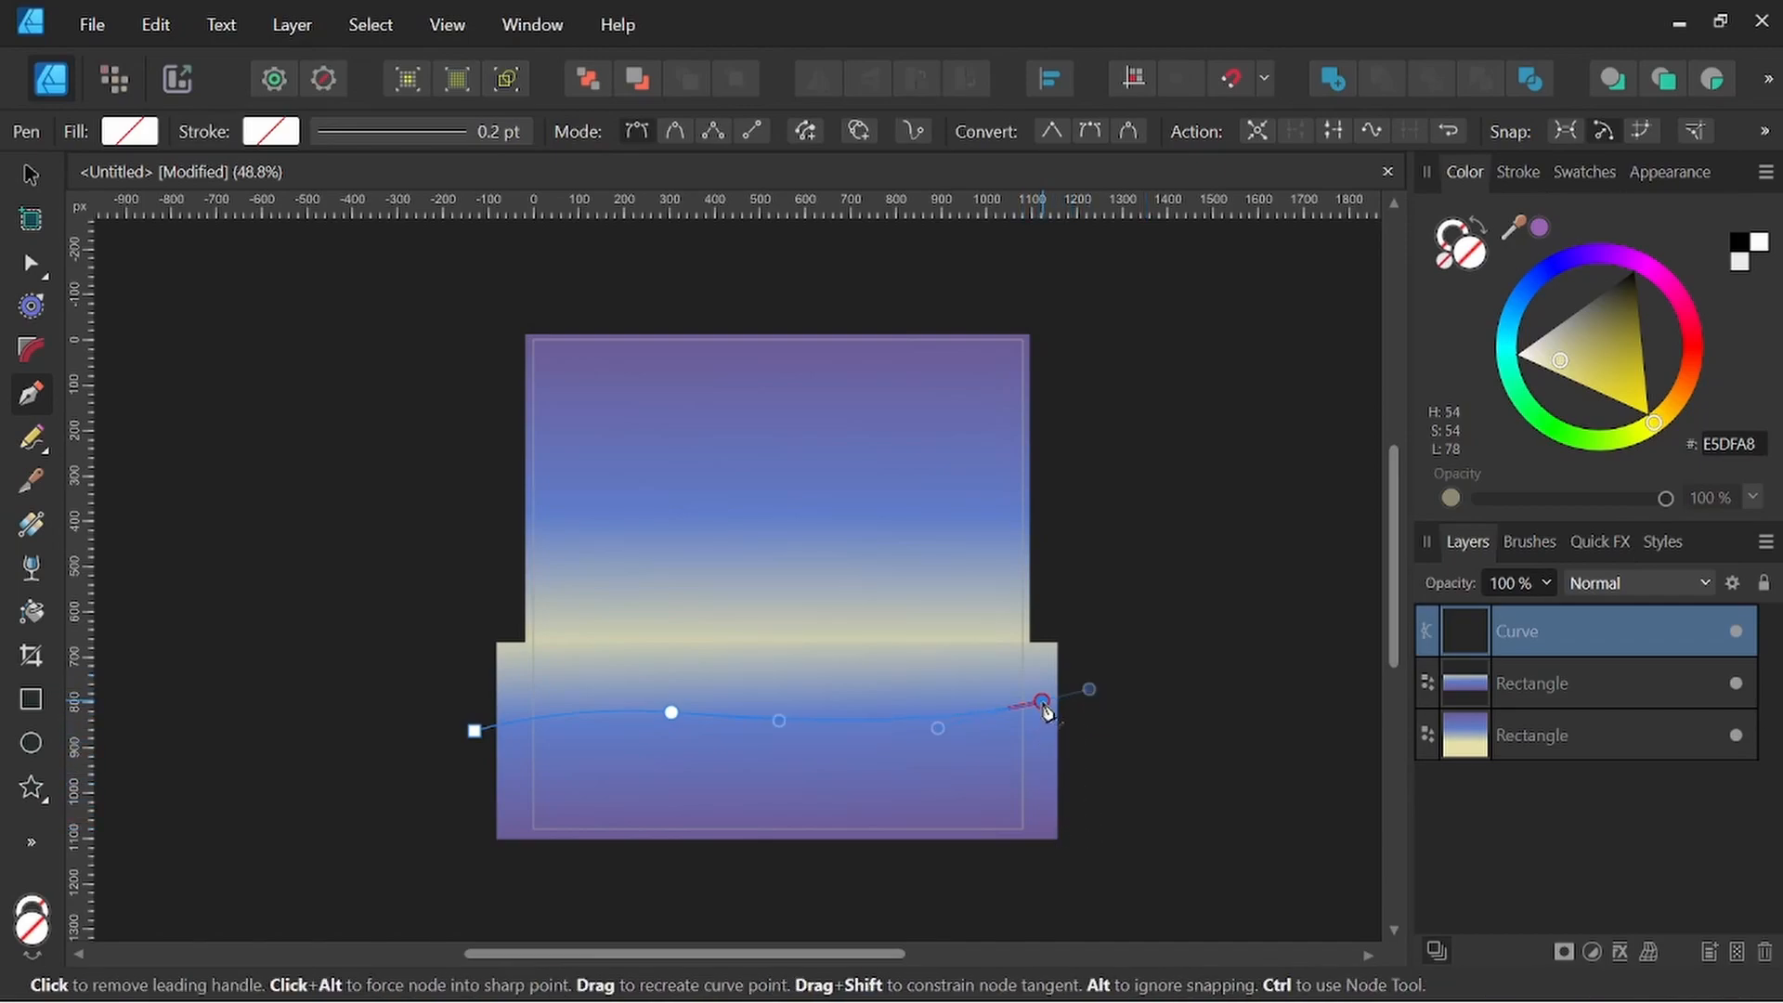
left_click_drag(1044, 703, 1042, 864)
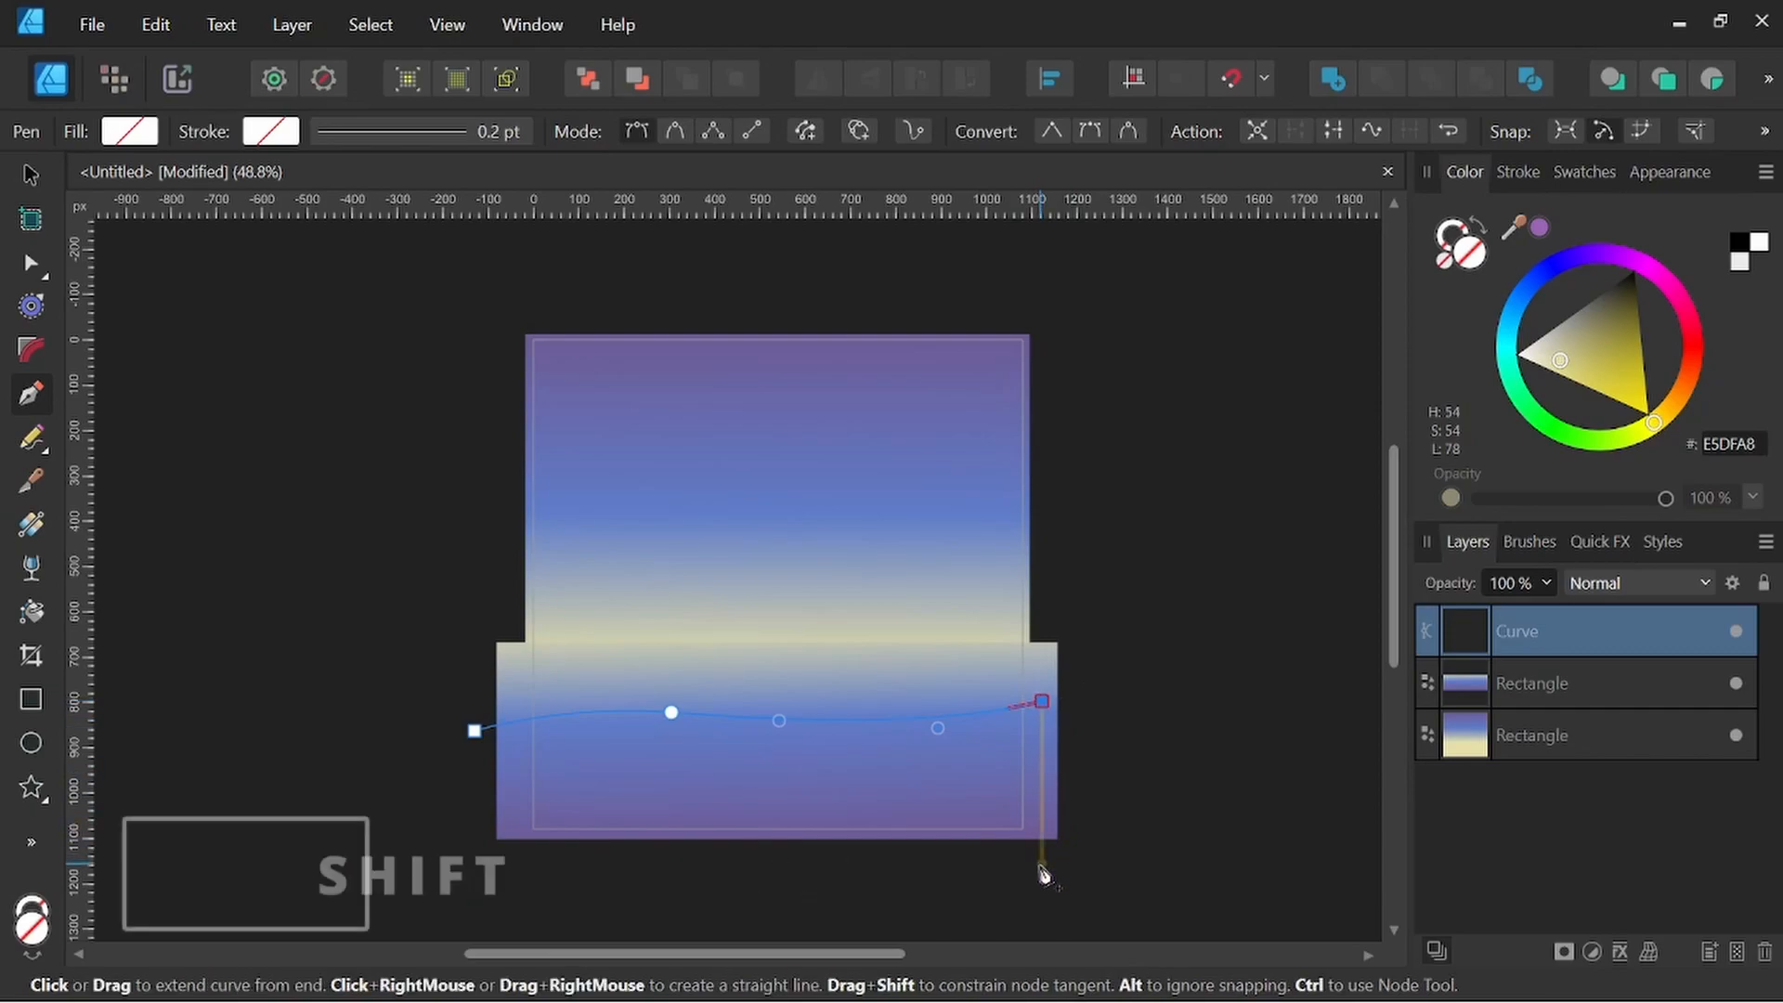
left_click(474, 864, "shift")
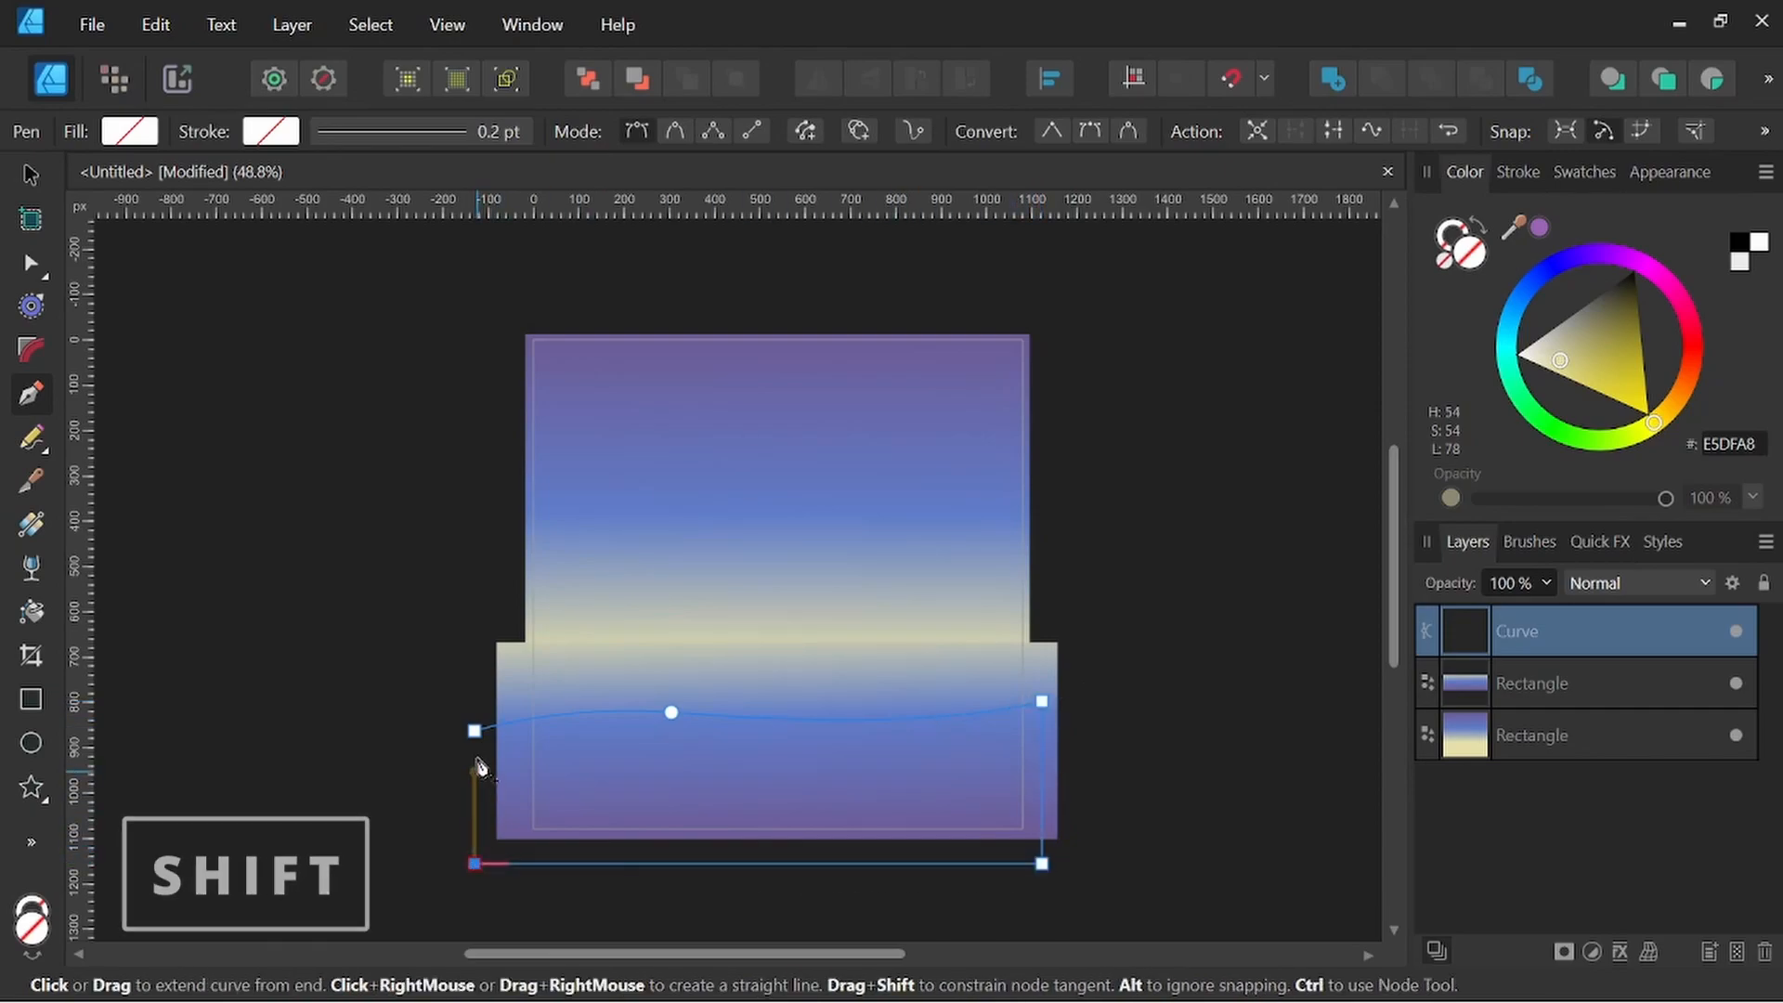
left_click(475, 731)
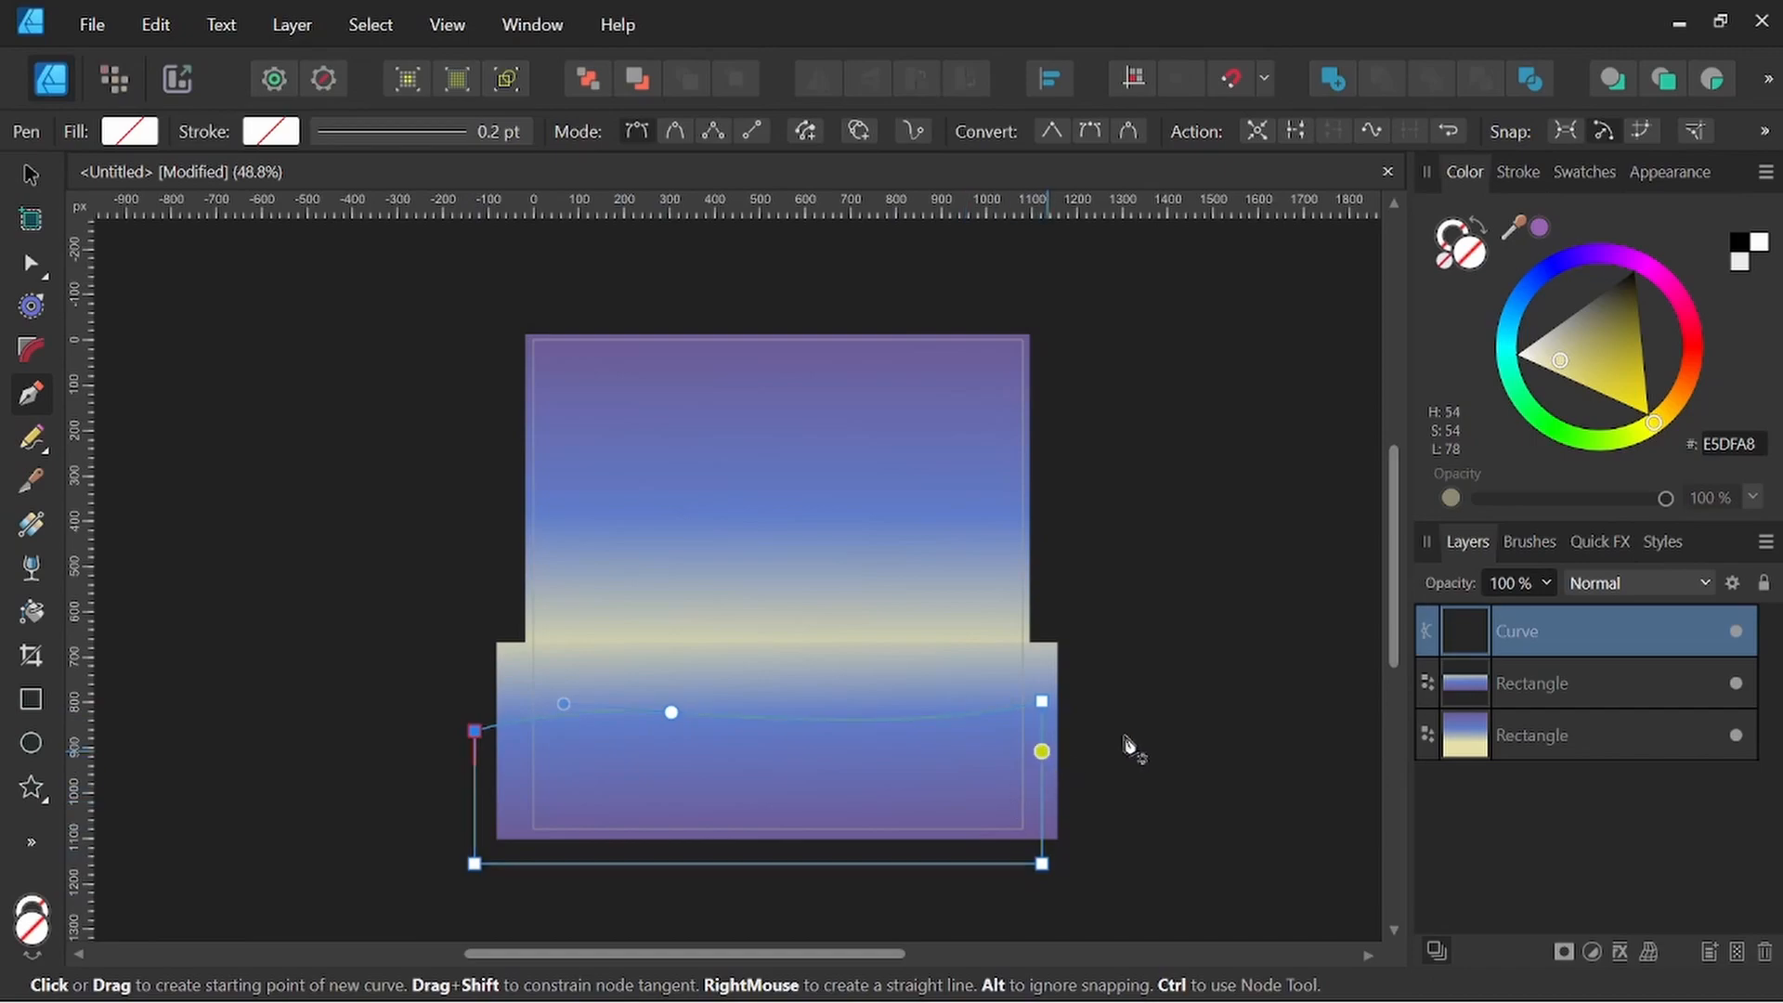
mouse_move(1653, 425)
left_mouse_down()
mouse_move(1583, 440)
mouse_move(1542, 429)
mouse_move(1515, 393)
left_mouse_up()
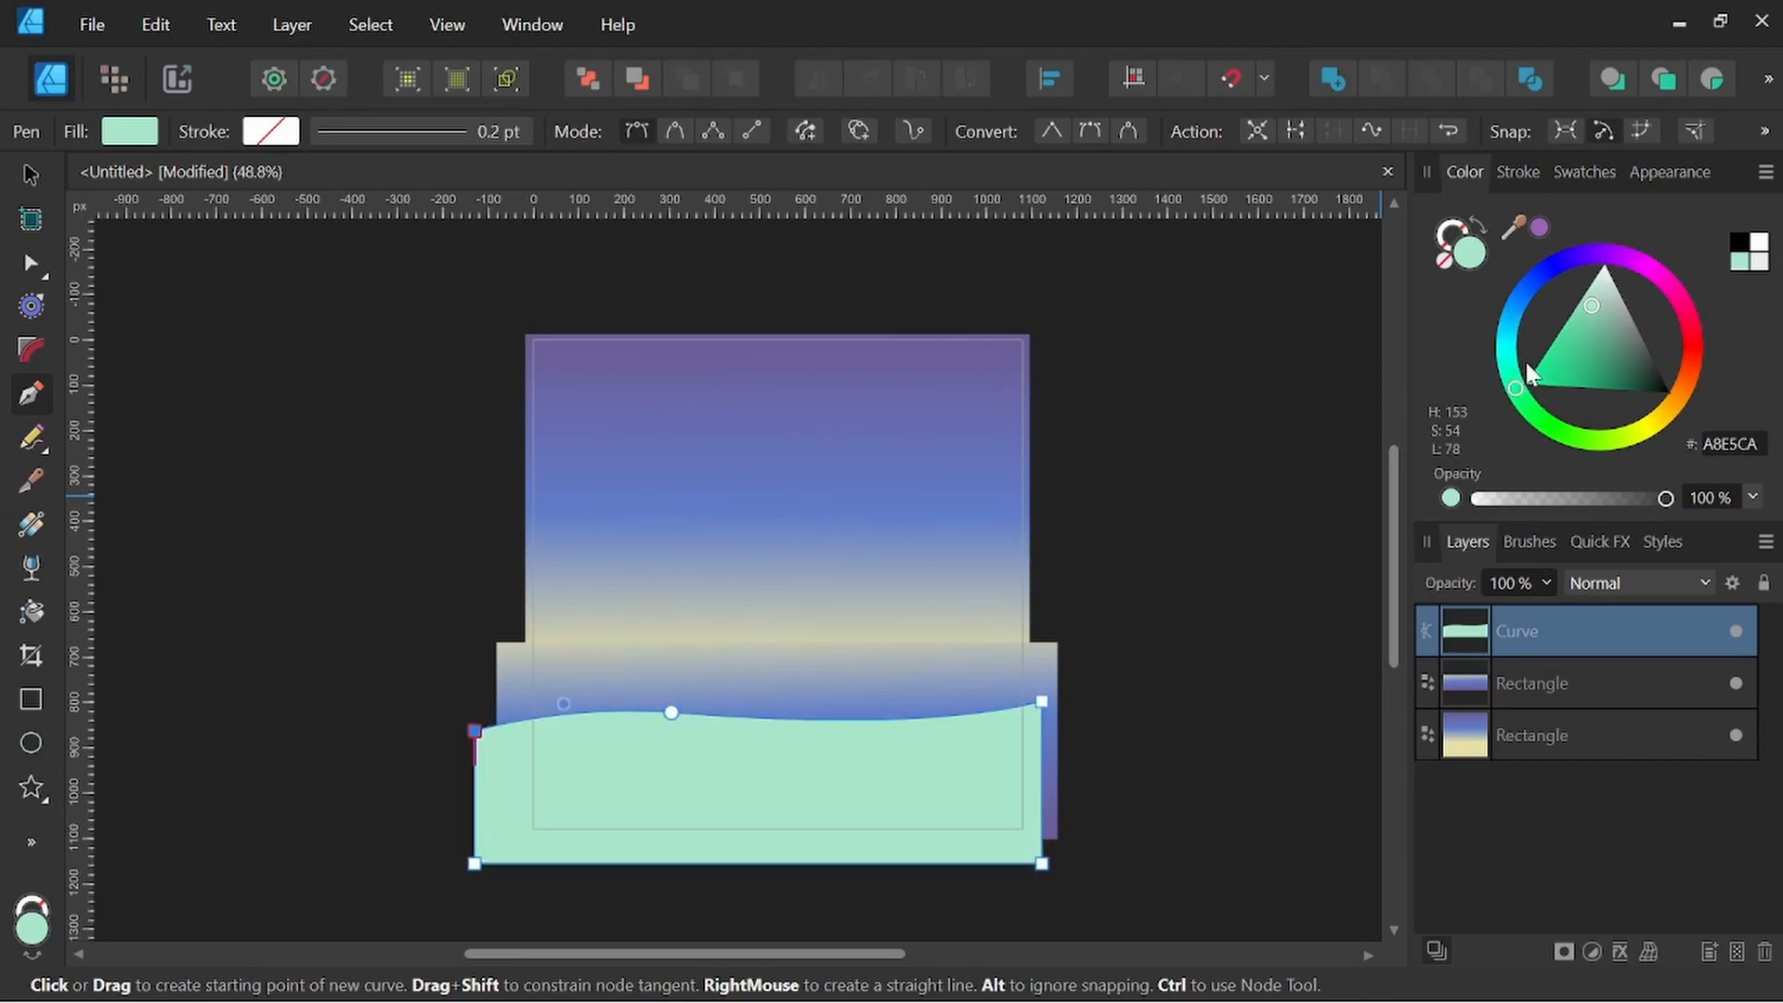
left_click_drag(1592, 301, 1634, 358)
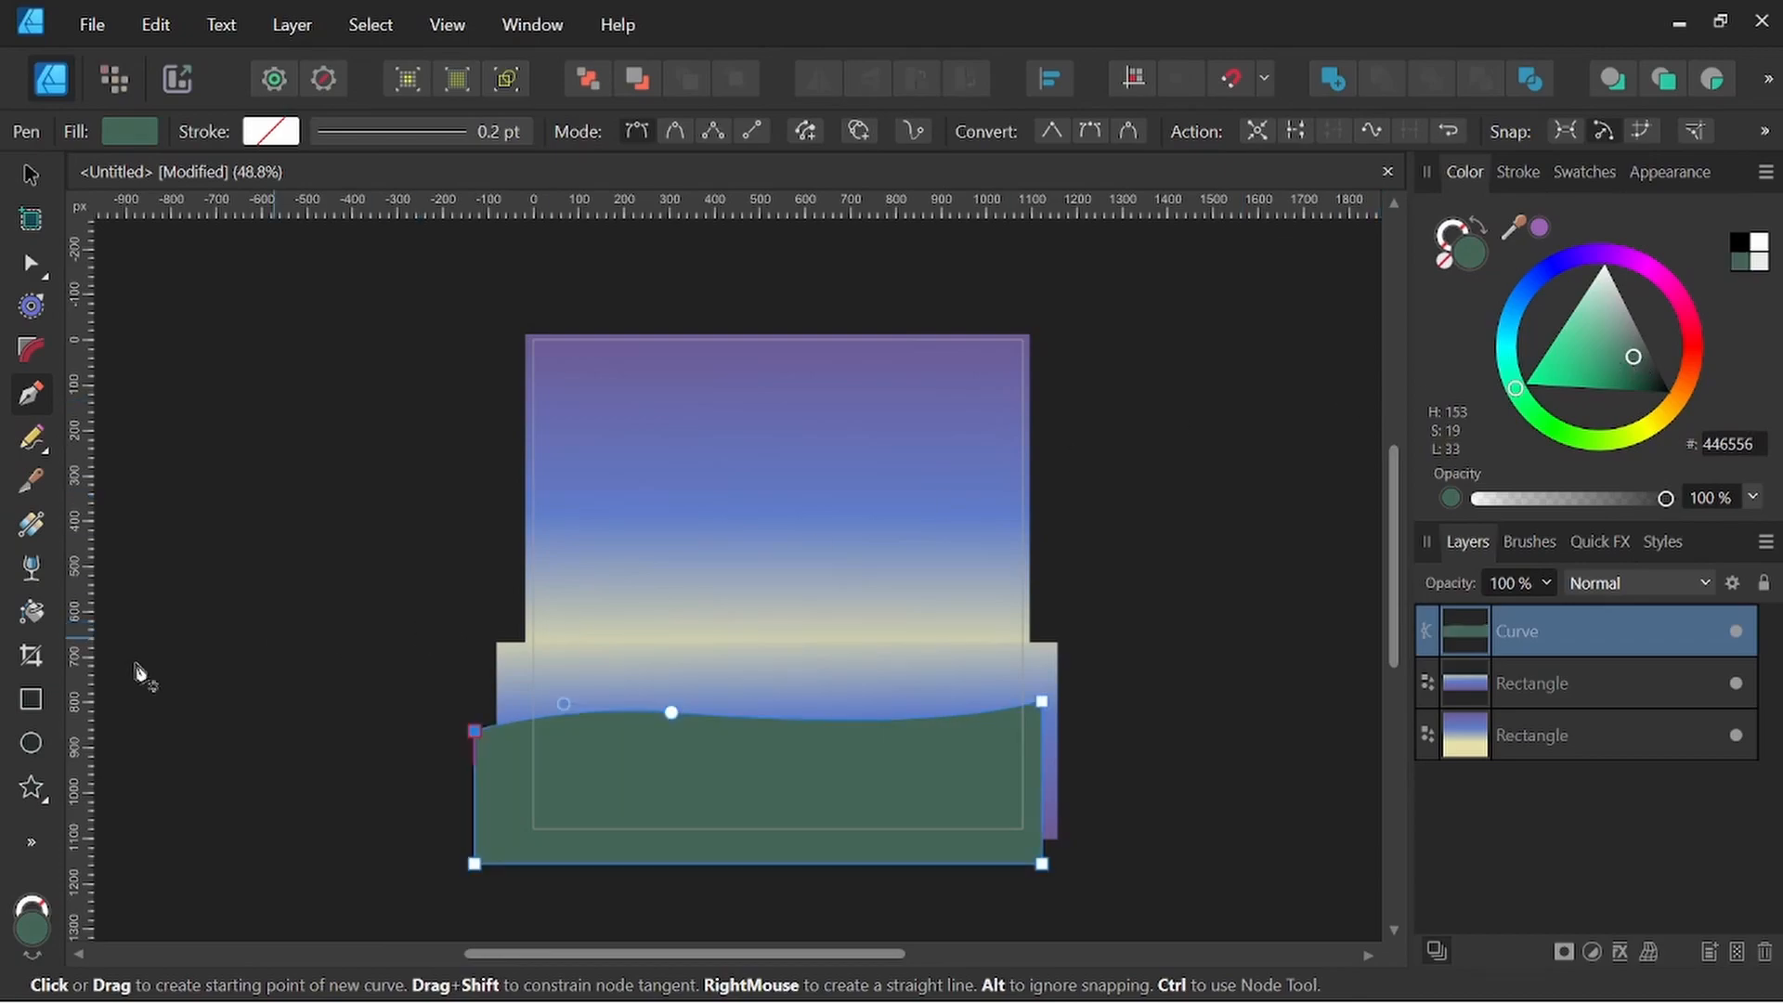
Apply a vertical linear gradient to the foreground shore, running from green (446556) at the top to darker green (173D2C) at the bottom
left_click(32, 524)
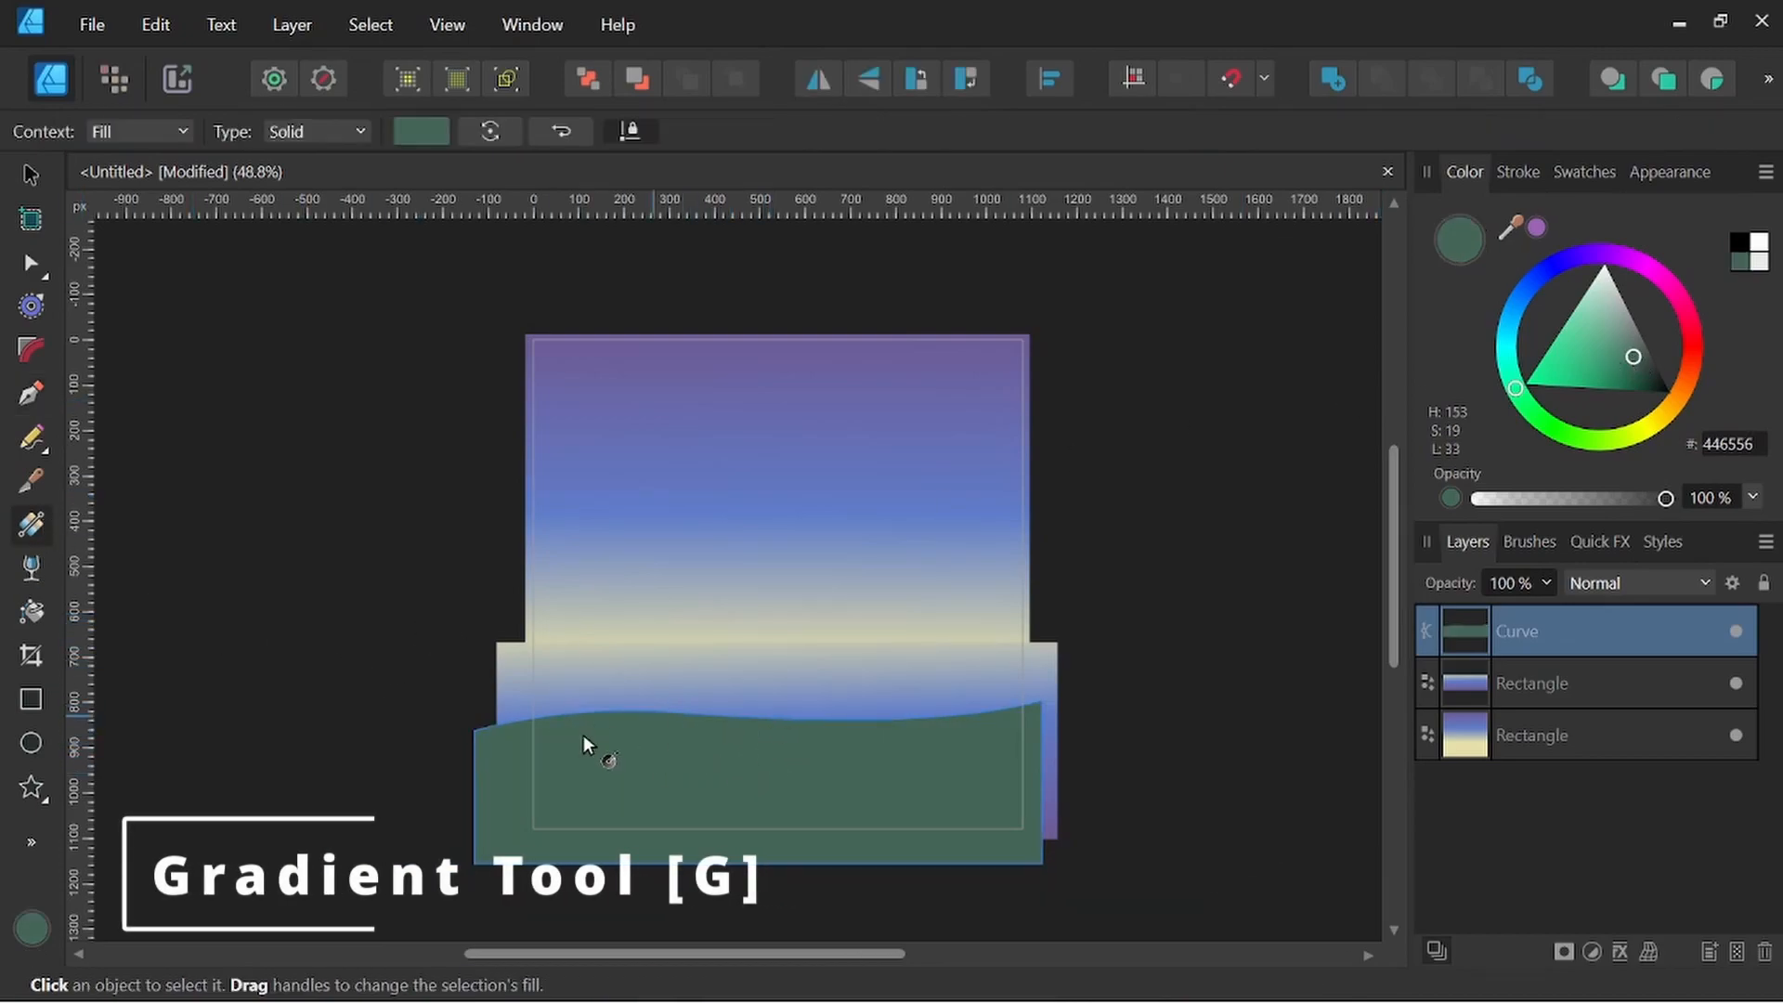
left_click_drag(747, 712, 747, 824)
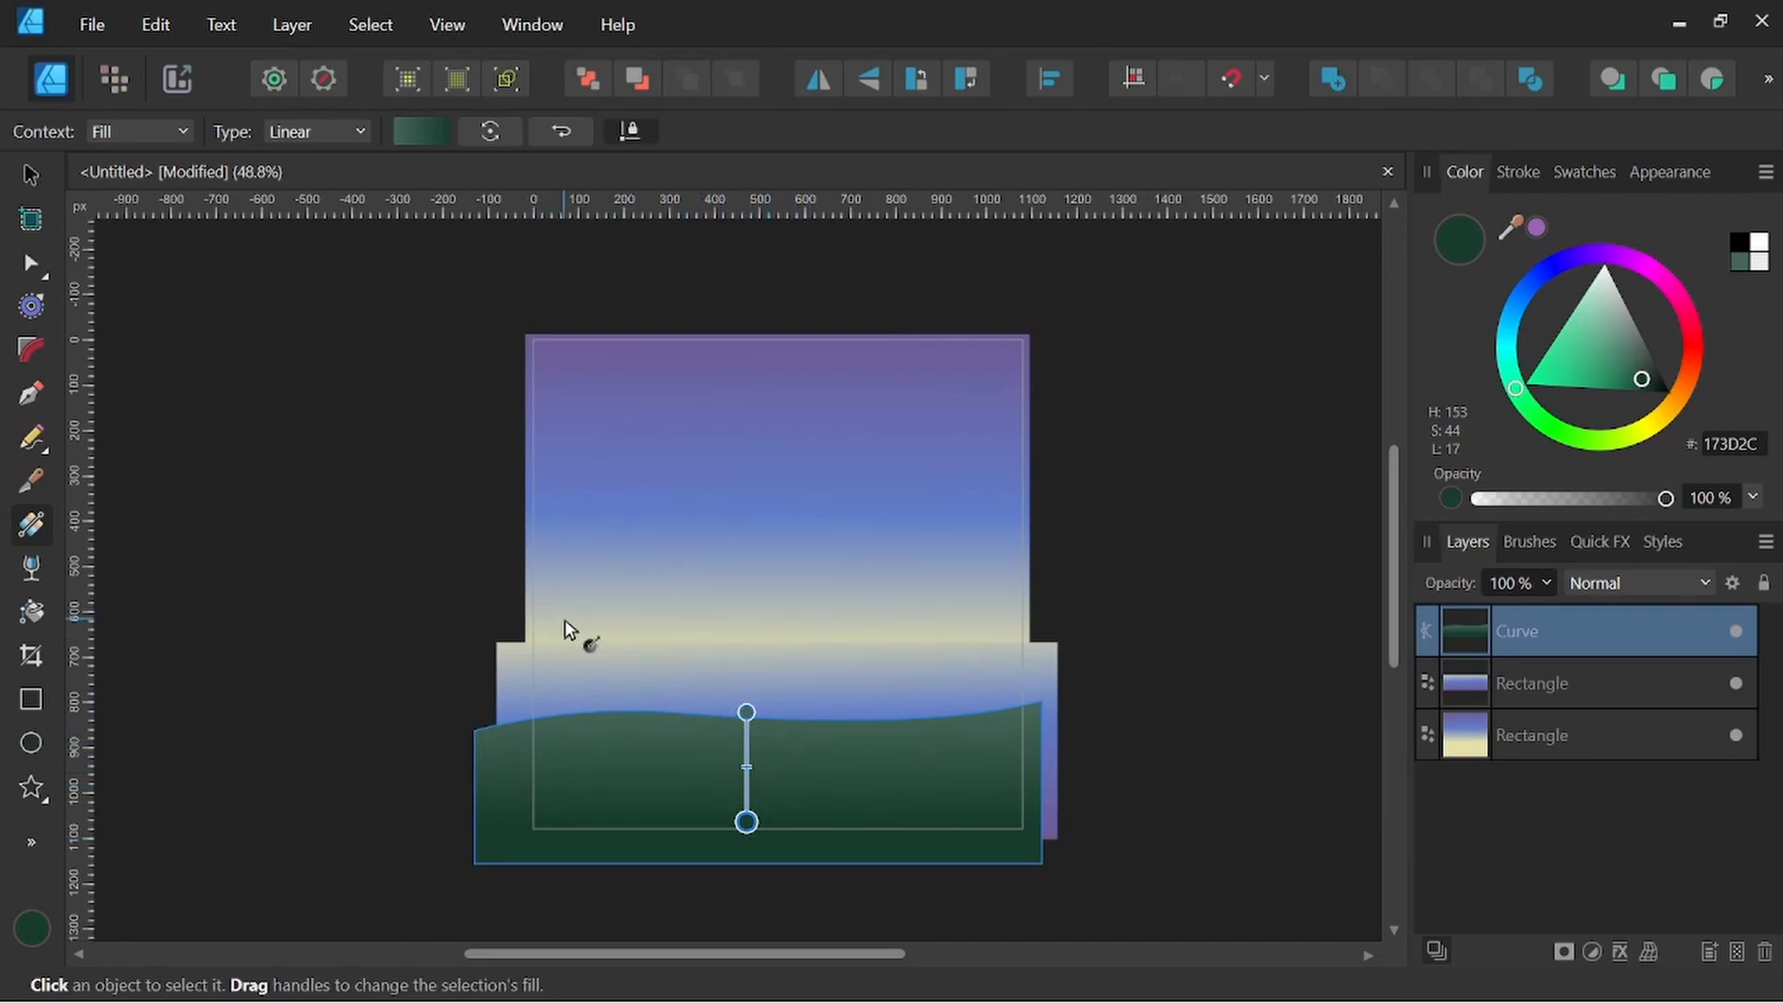
left_click(34, 169)
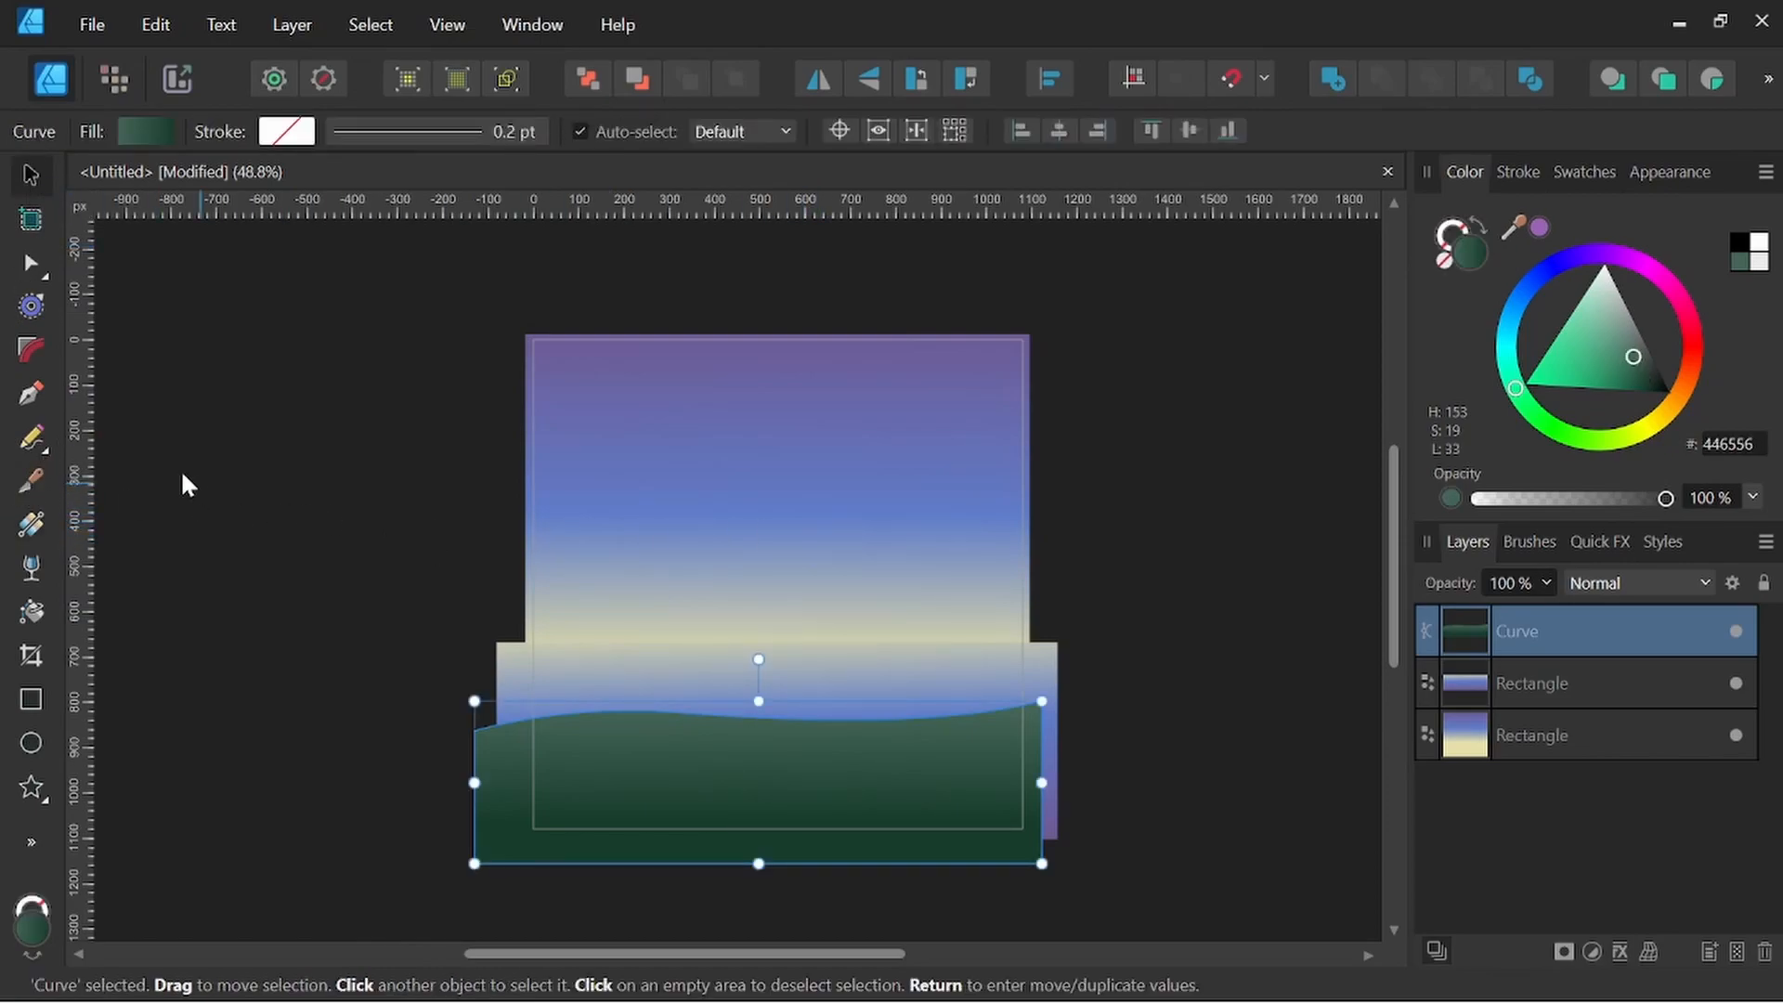
Draw a closed mountain range outline wider than the page with the Pen tool, with a tall central peak and a flat base just below the horizon
left_click(31, 394)
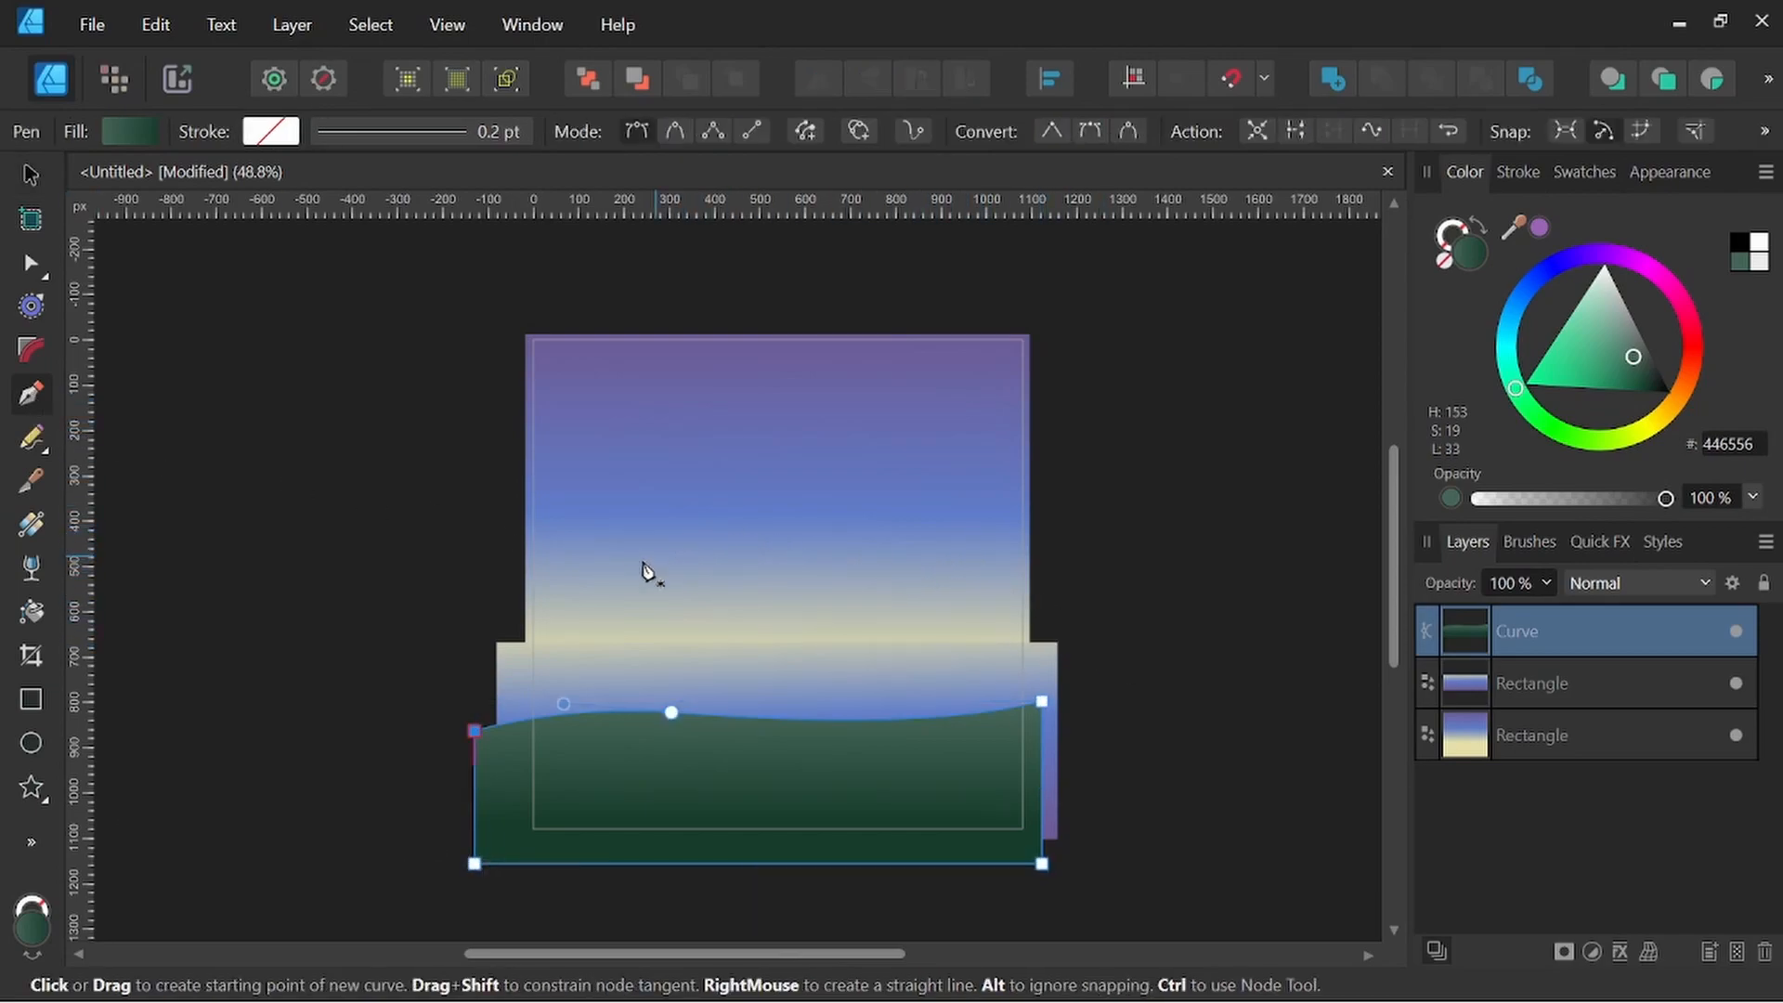
scroll(956, 609, "up", 2)
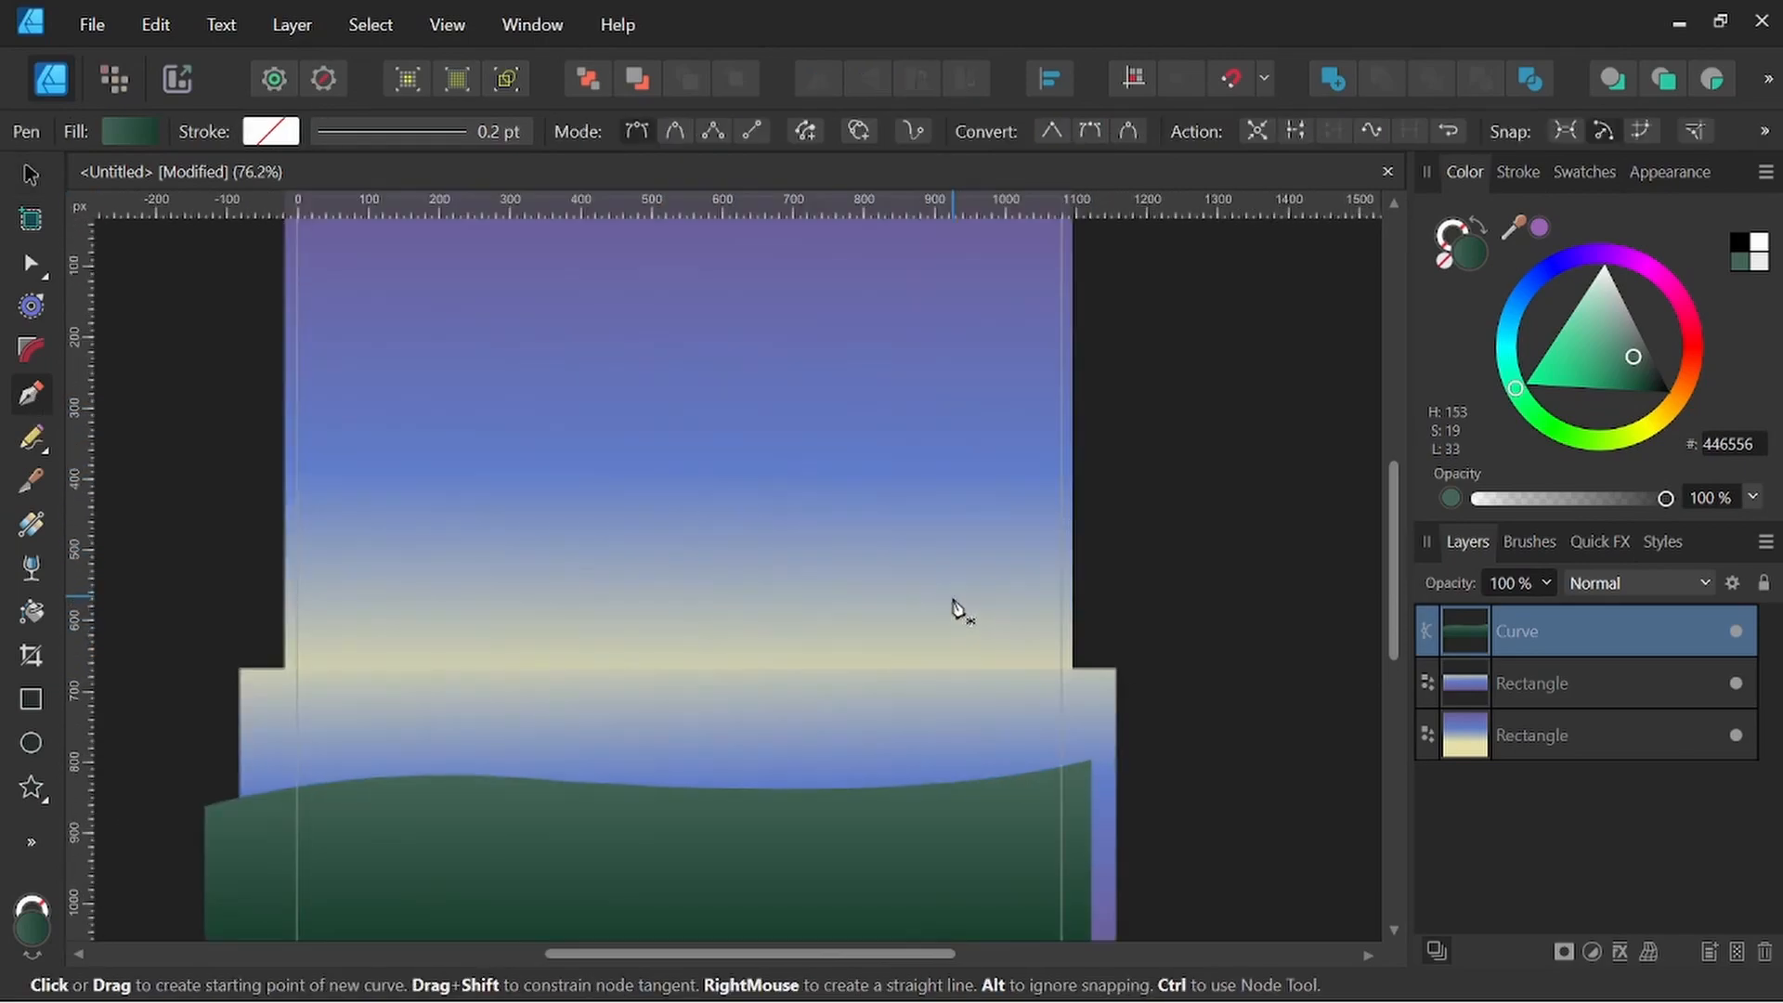
left_click_drag(1107, 641, 1047, 583)
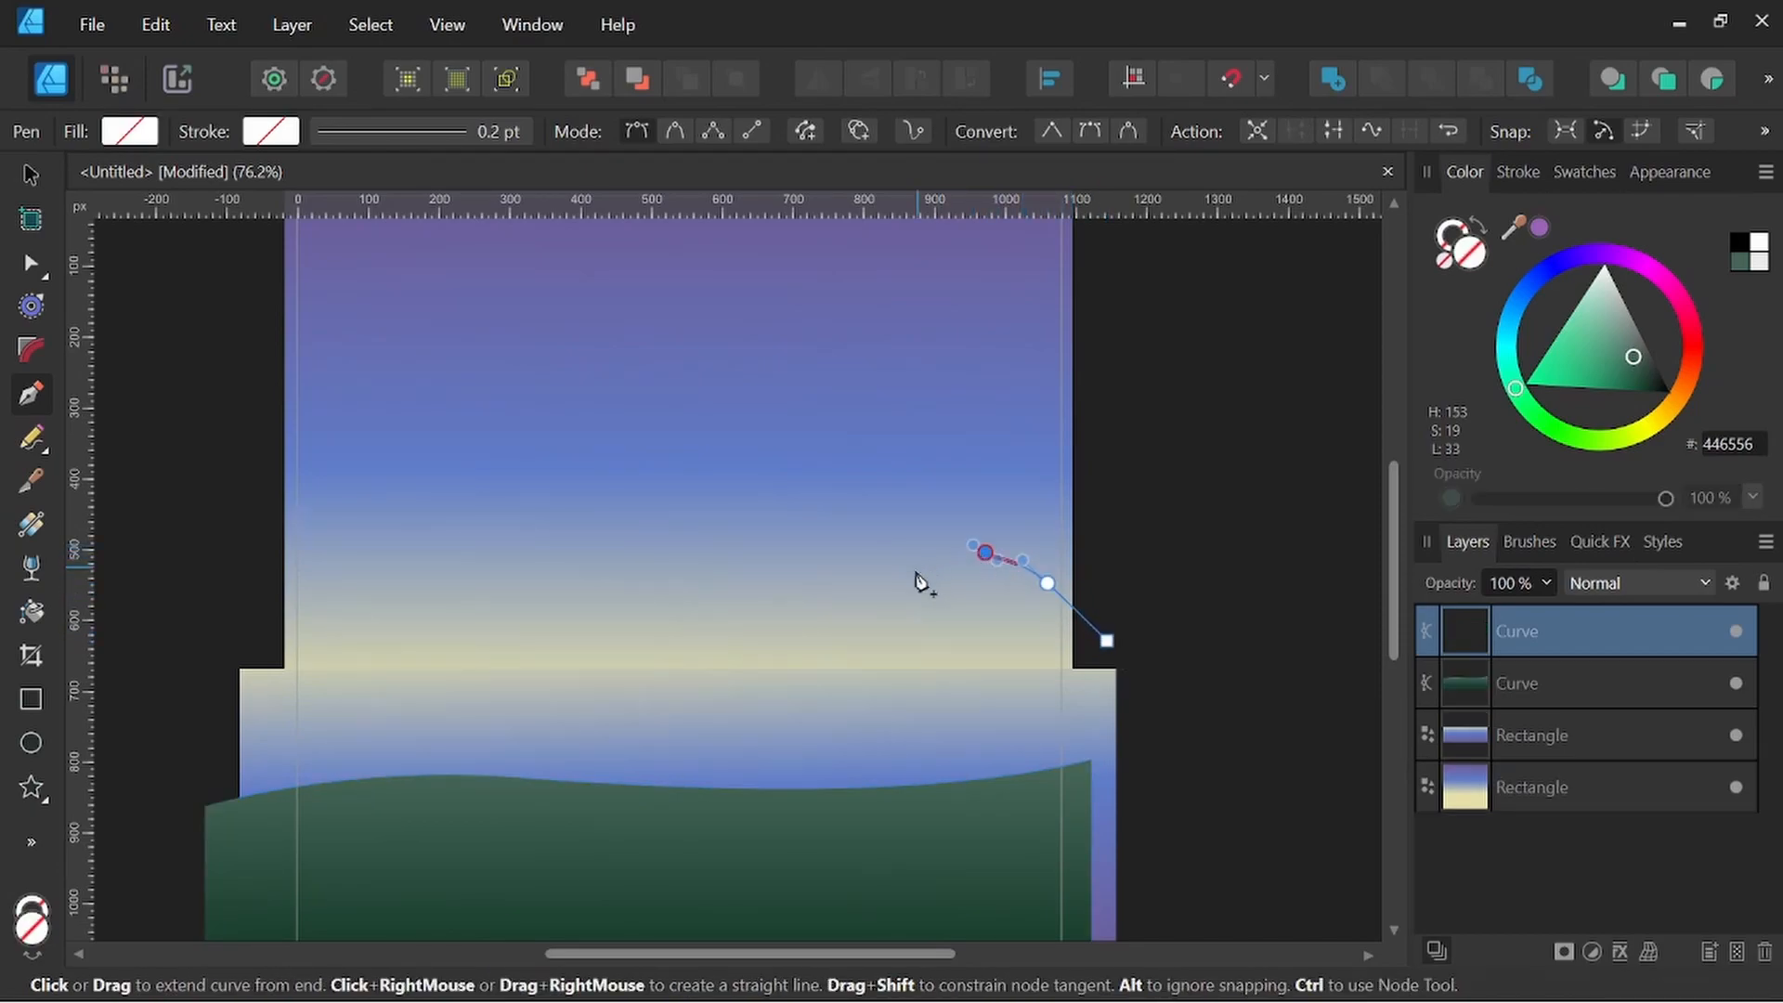
left_click_drag(915, 576, 869, 621)
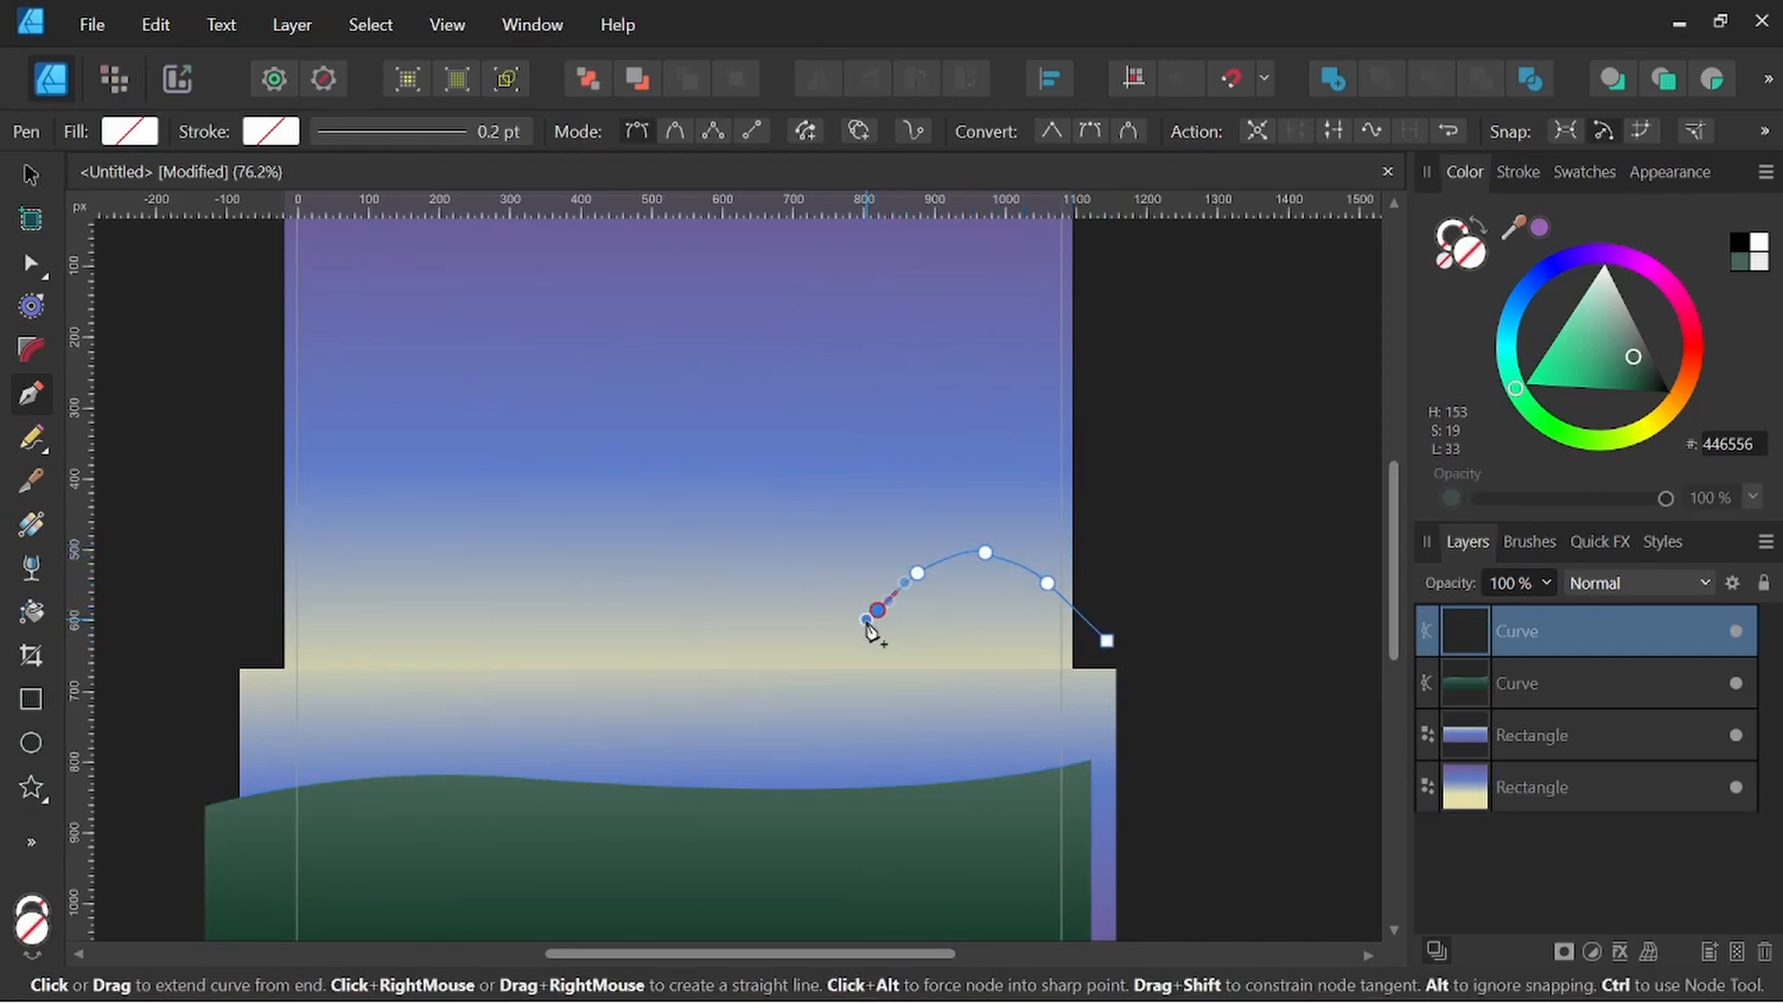
left_click_drag(835, 636, 820, 643)
left_click_drag(781, 575, 511, 652)
left_click(698, 508)
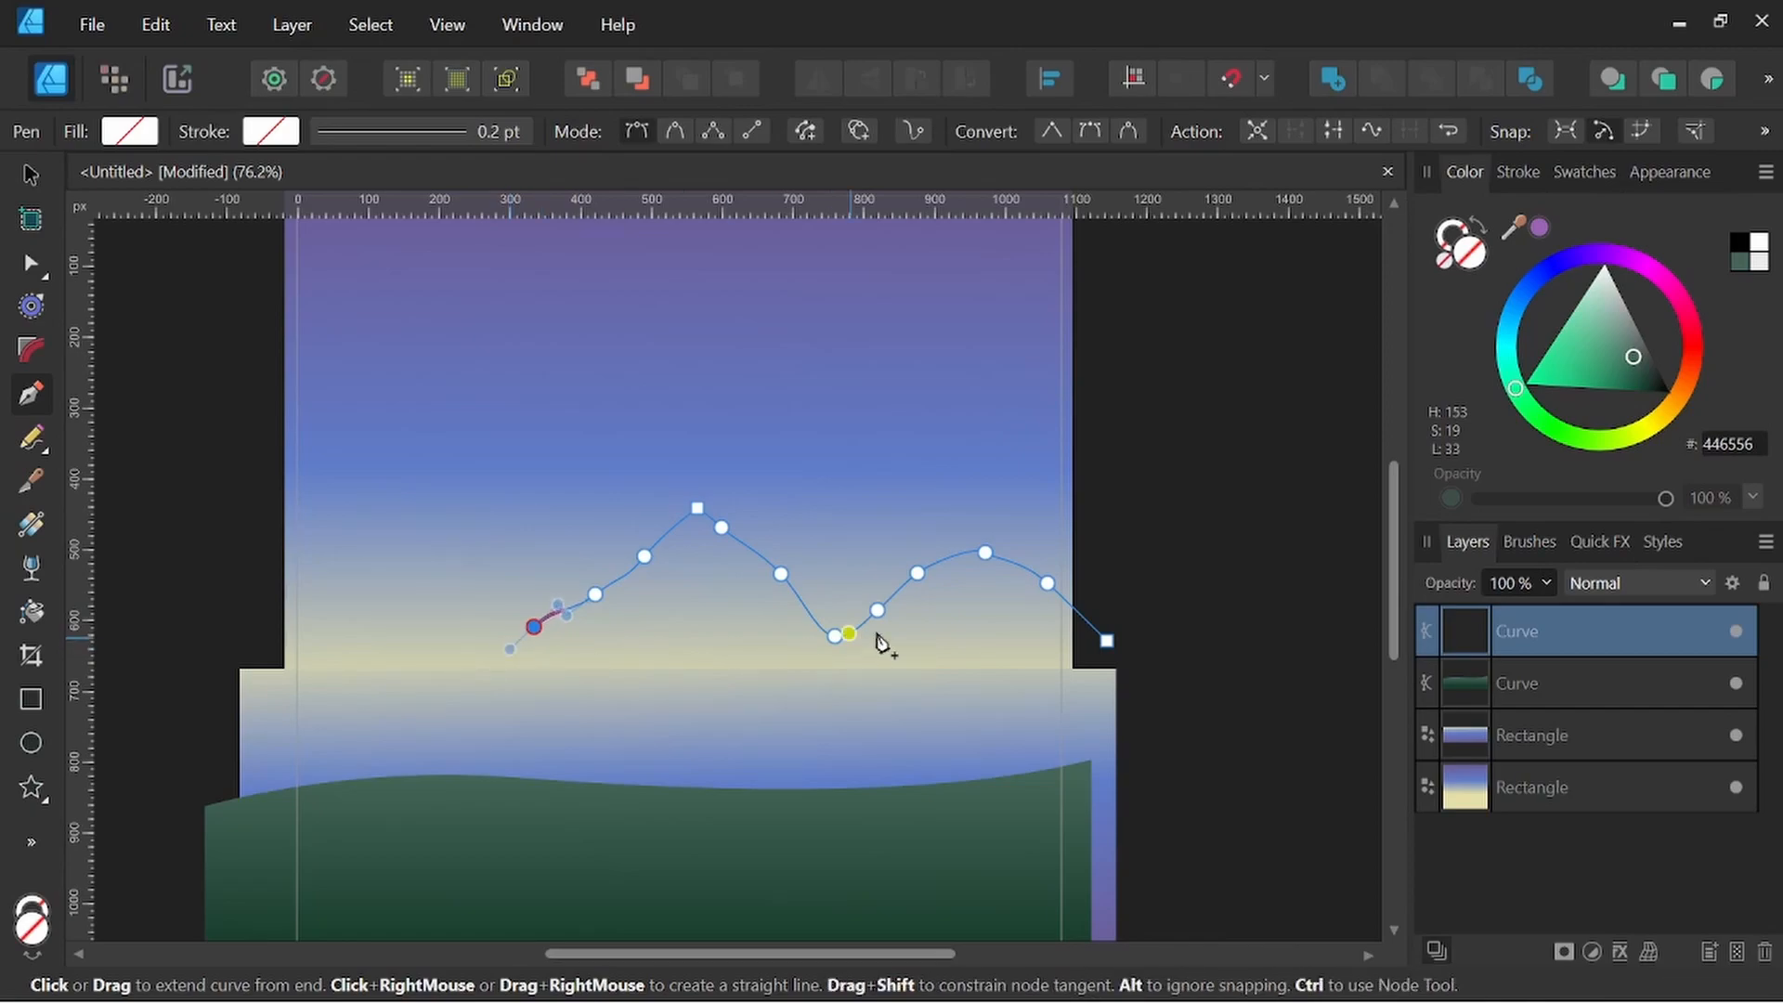
left_click_drag(465, 626, 455, 622)
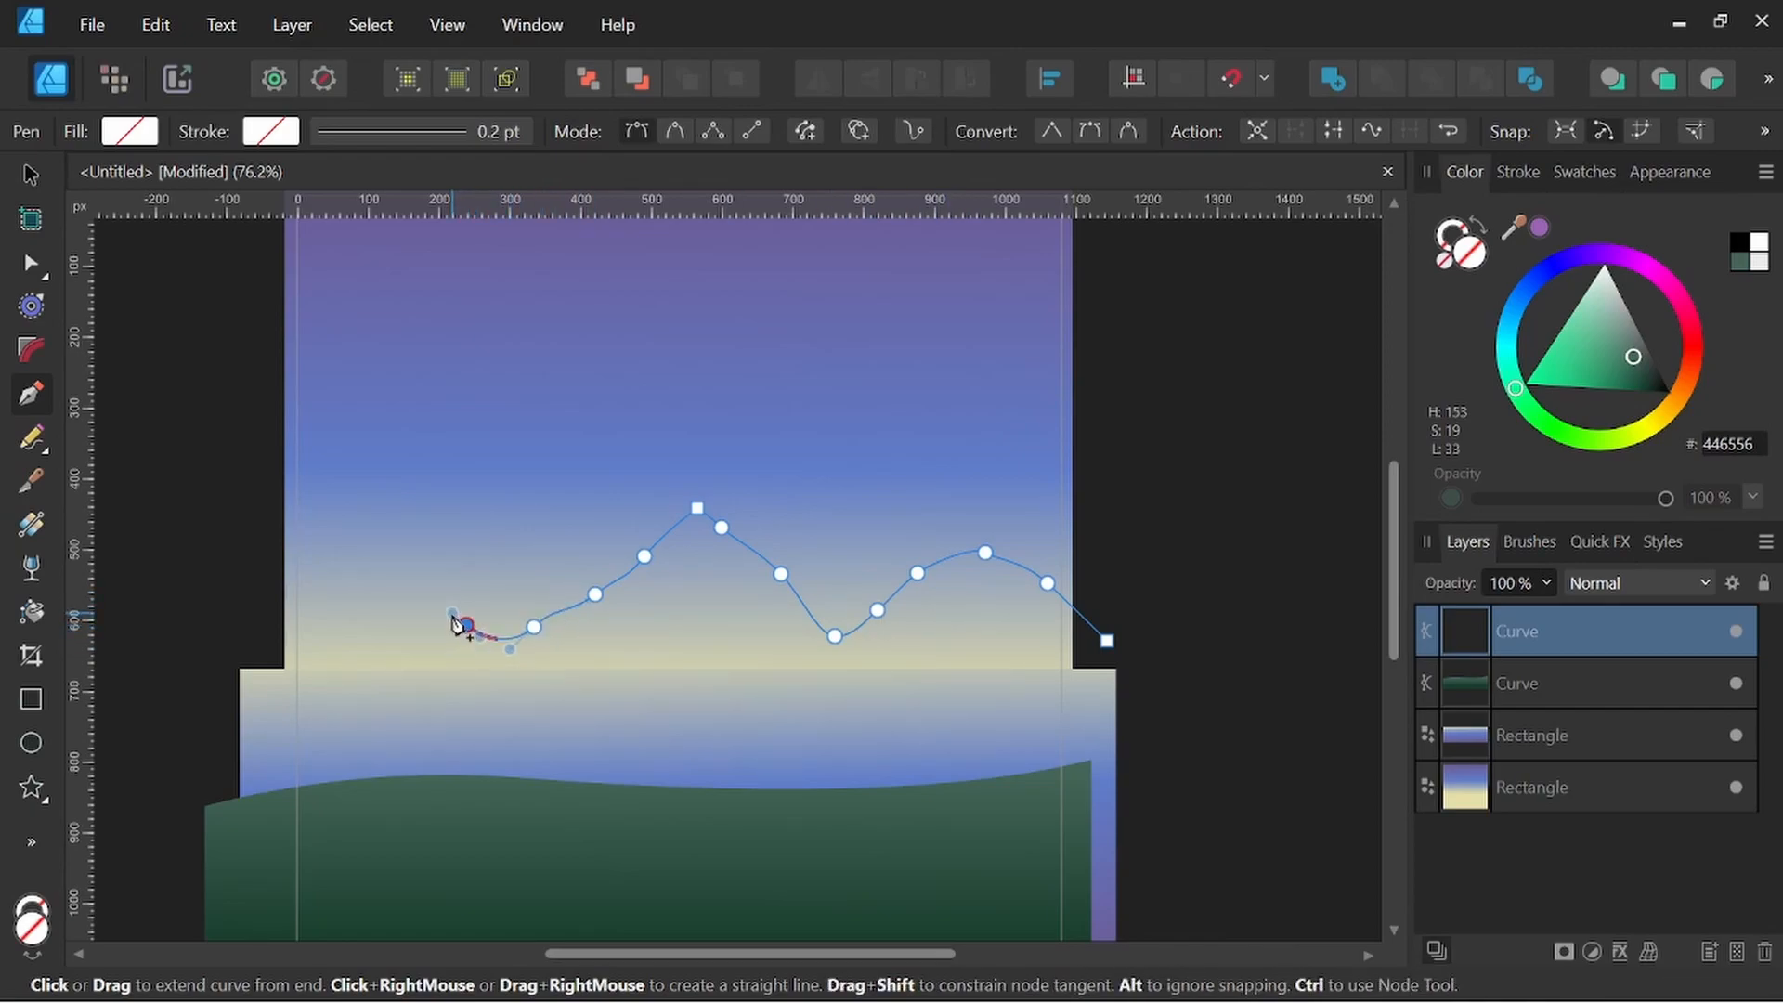
left_click_drag(356, 570, 270, 563)
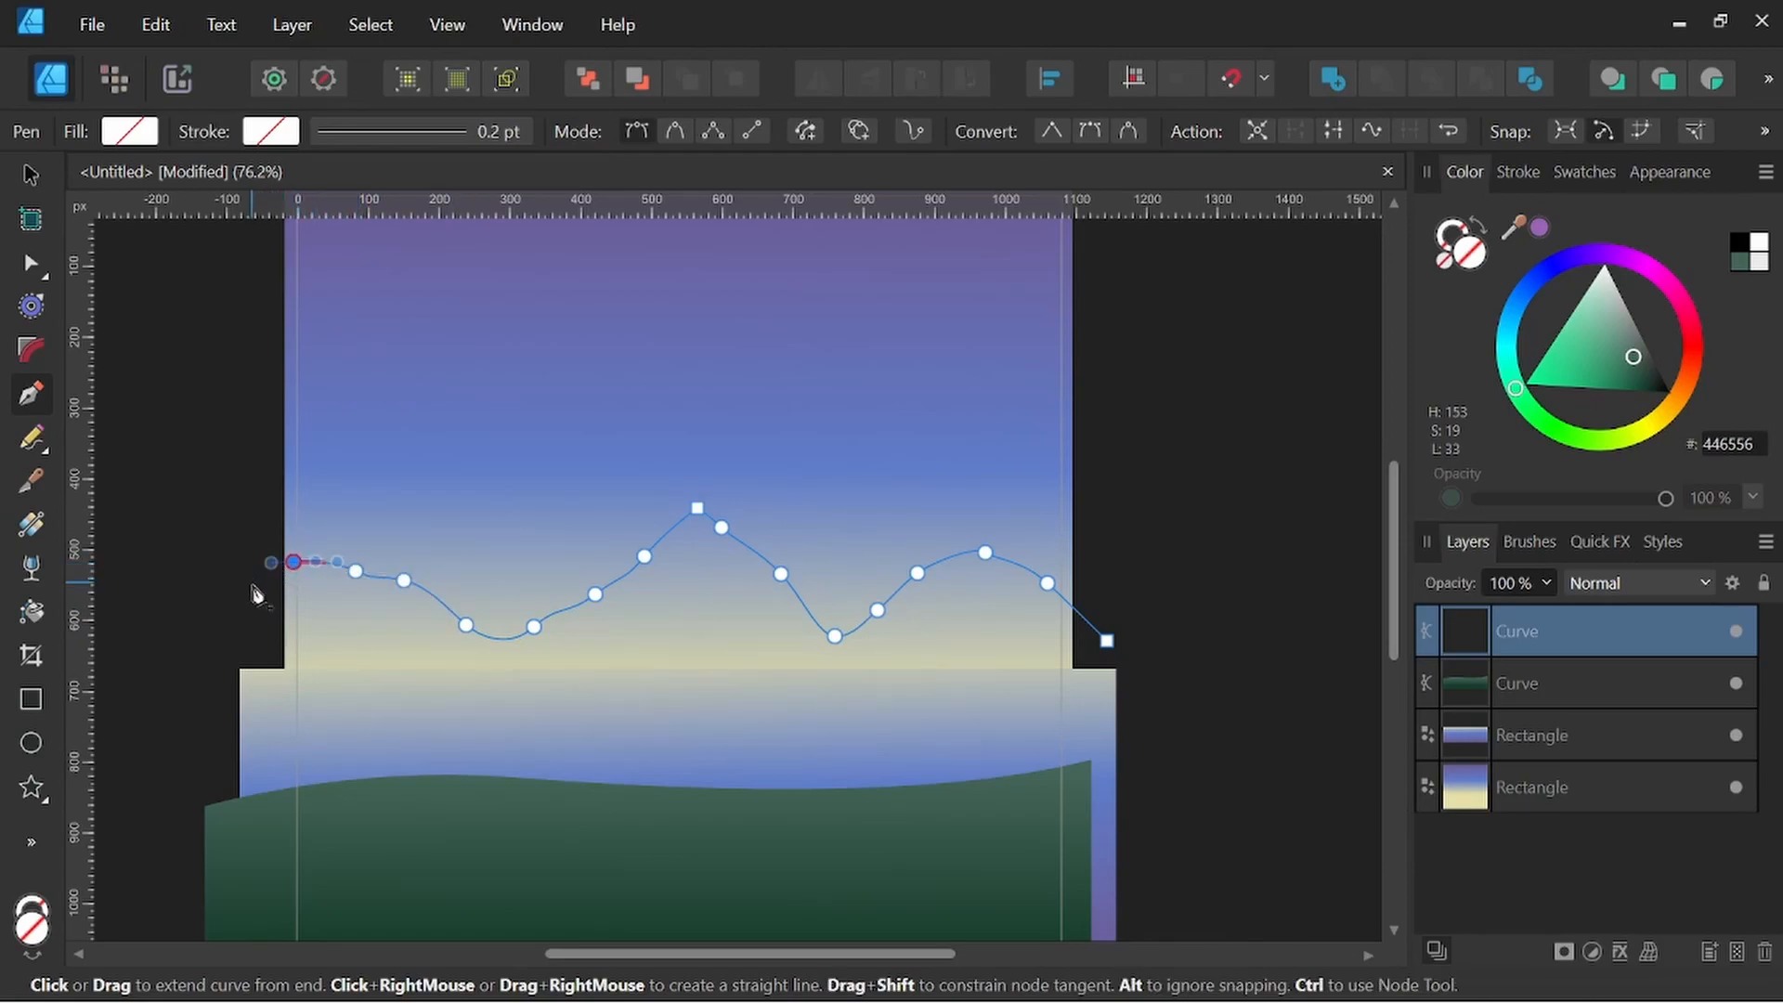
left_click(254, 584)
left_click(254, 681)
left_click(1106, 681)
left_click(1107, 641)
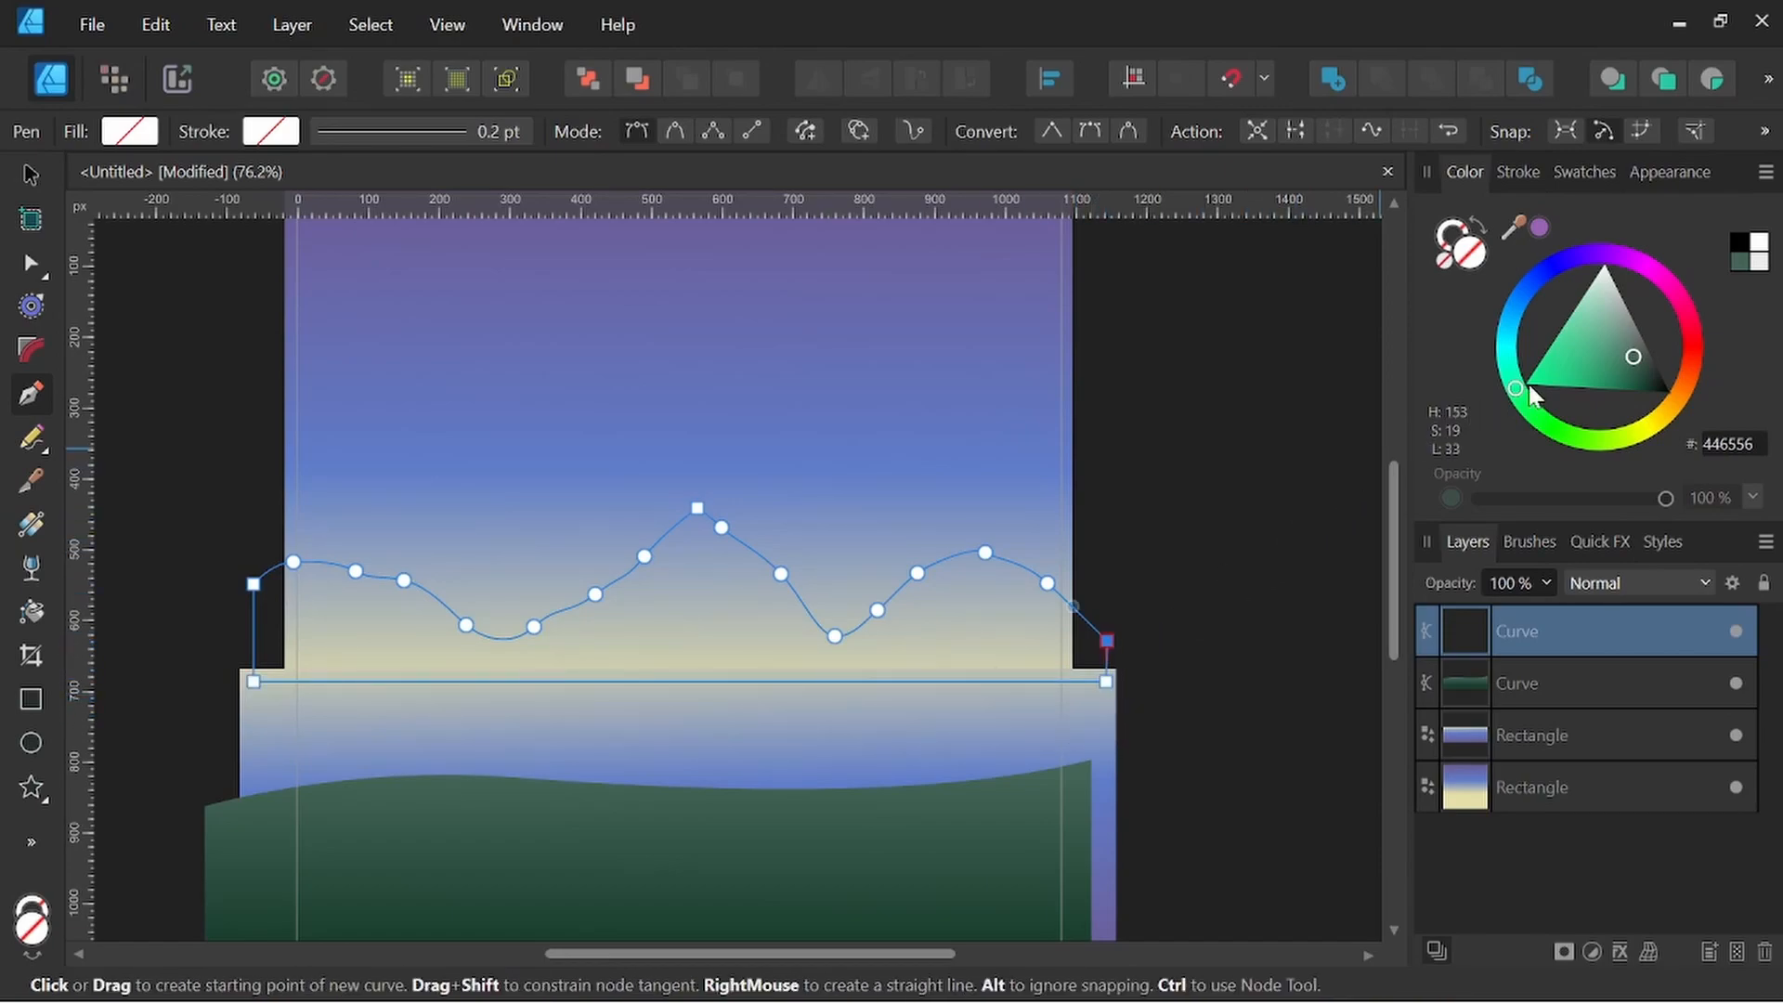
Fill the mountain range with greyish lavender (9898AA) and move it behind the lake rectangle in the layer order
left_click_drag(1519, 394, 1519, 365)
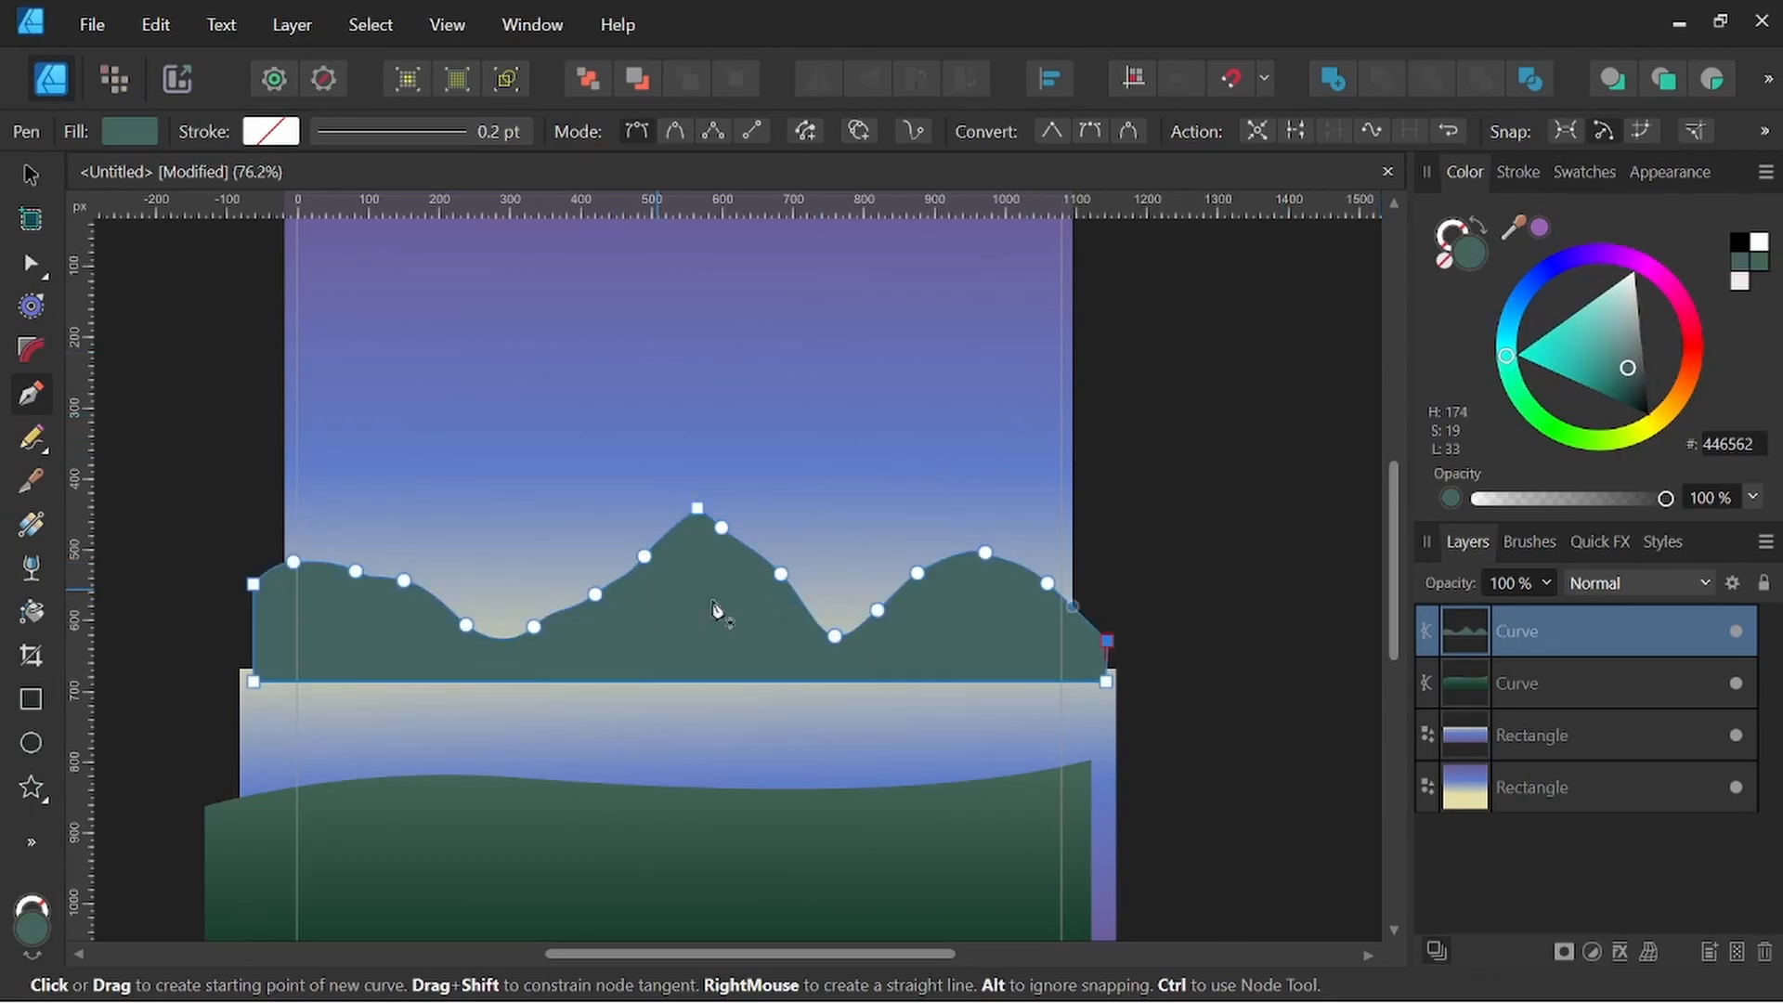
left_click_drag(1631, 355, 1620, 344)
left_click_drag(1514, 353, 1588, 296)
left_click_drag(1617, 360, 1635, 371)
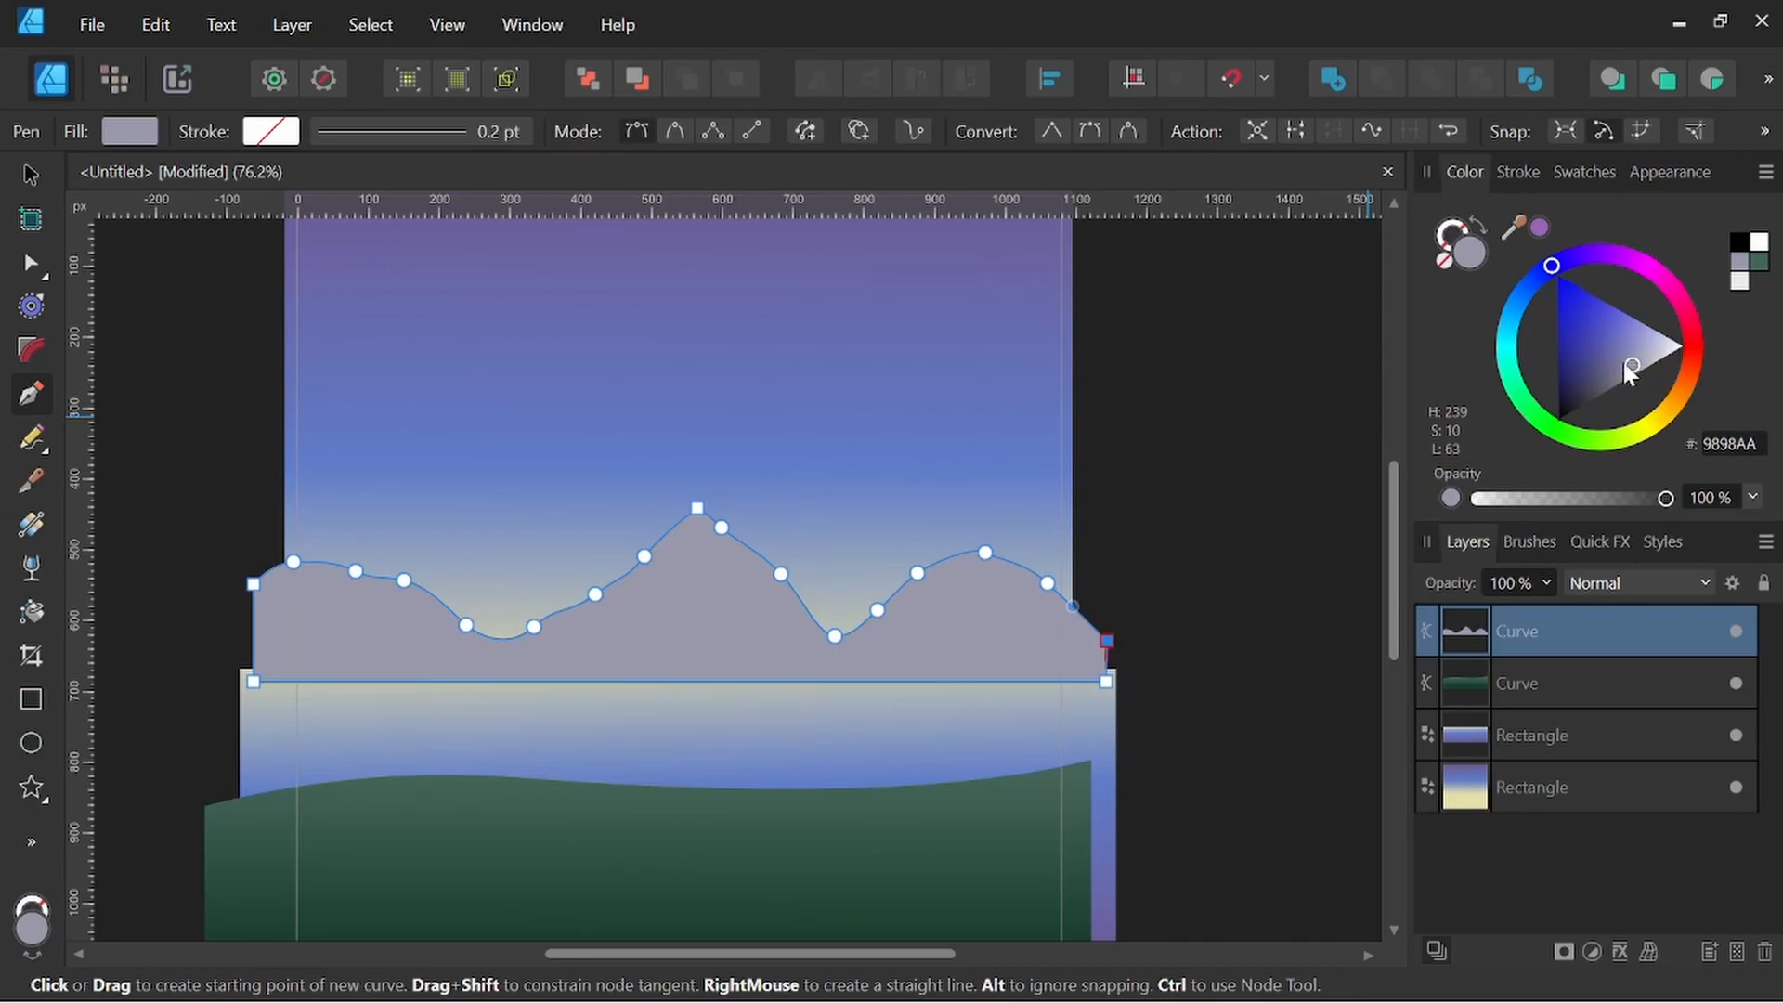
left_click(31, 174)
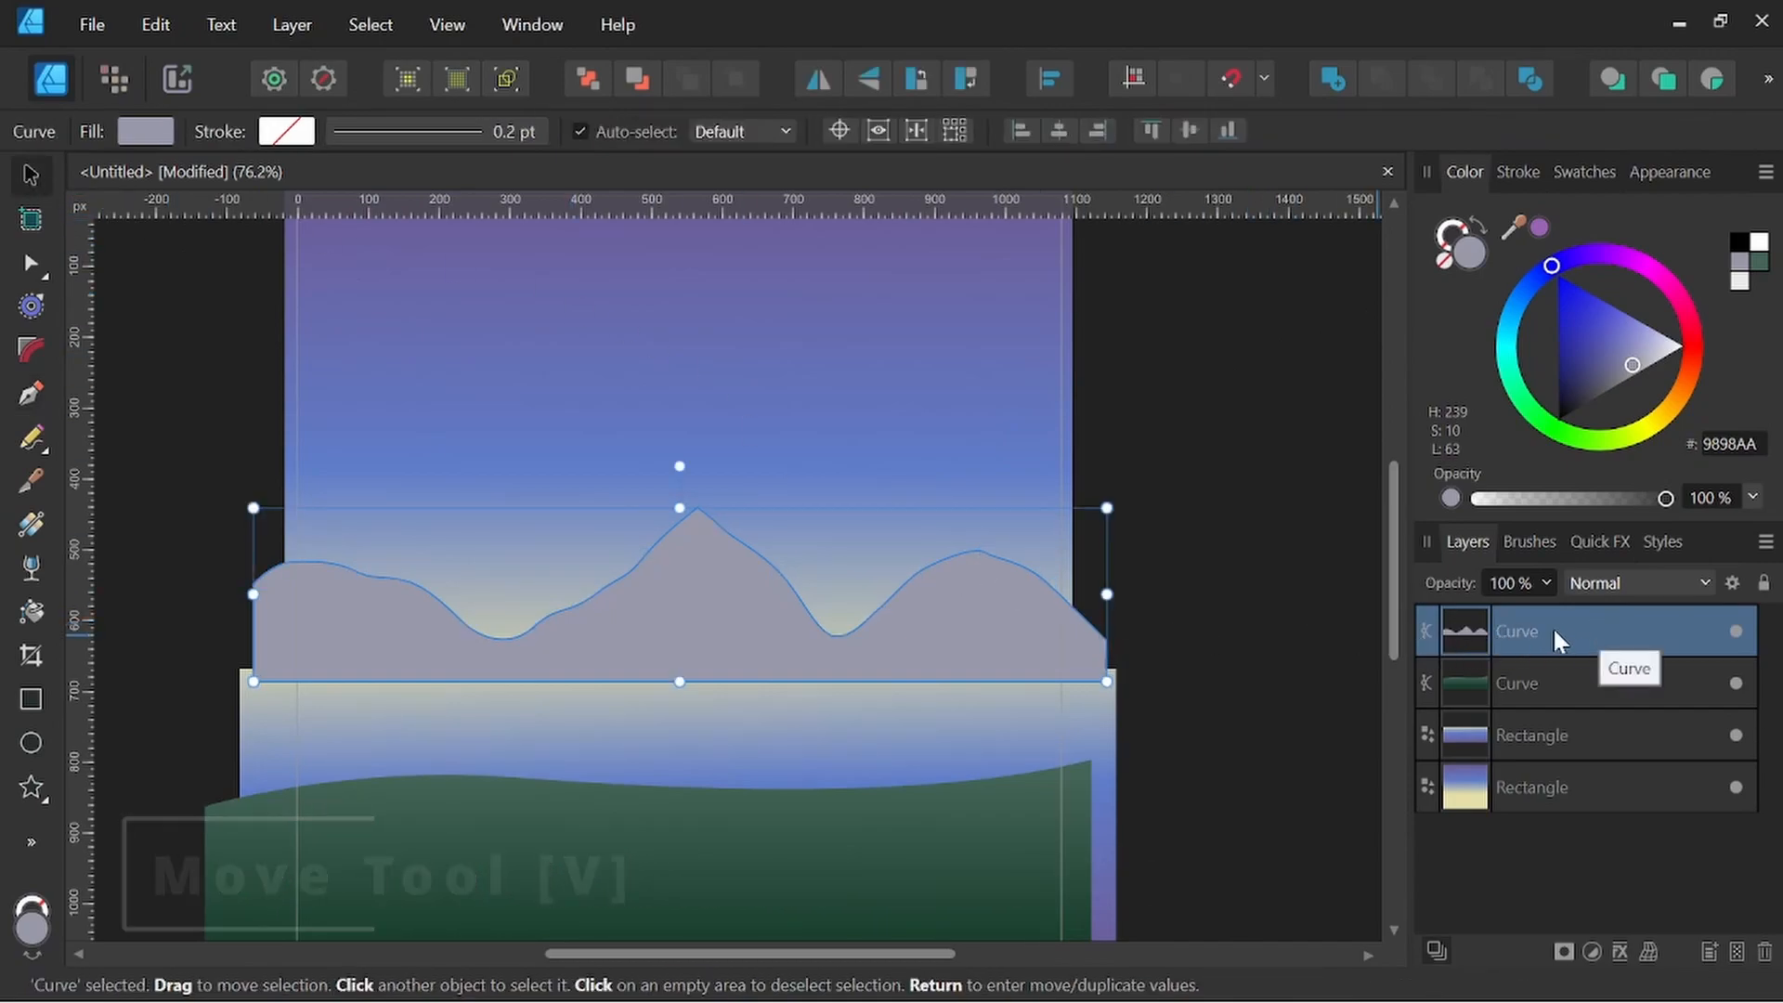
left_click_drag(1533, 632, 1530, 756)
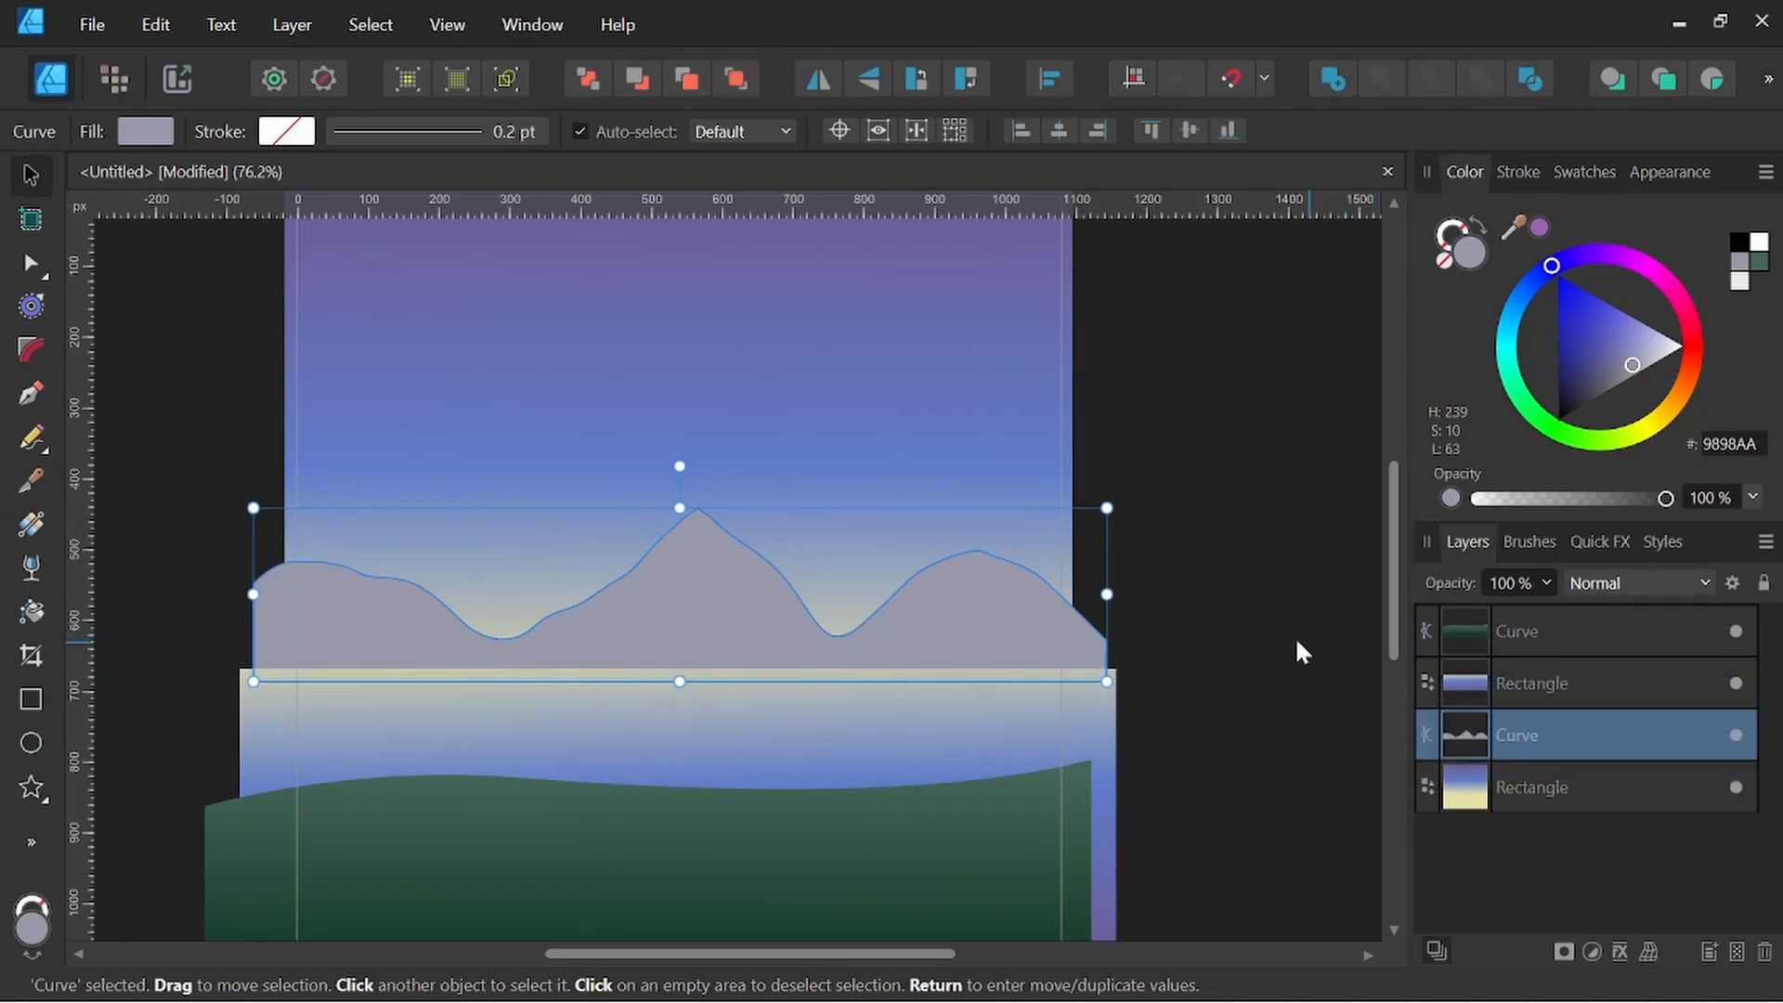
Draw a closed shadow shape over the central peak's right flank, from above the summit to below the horizon, using the Pen tool
left_click(26, 396)
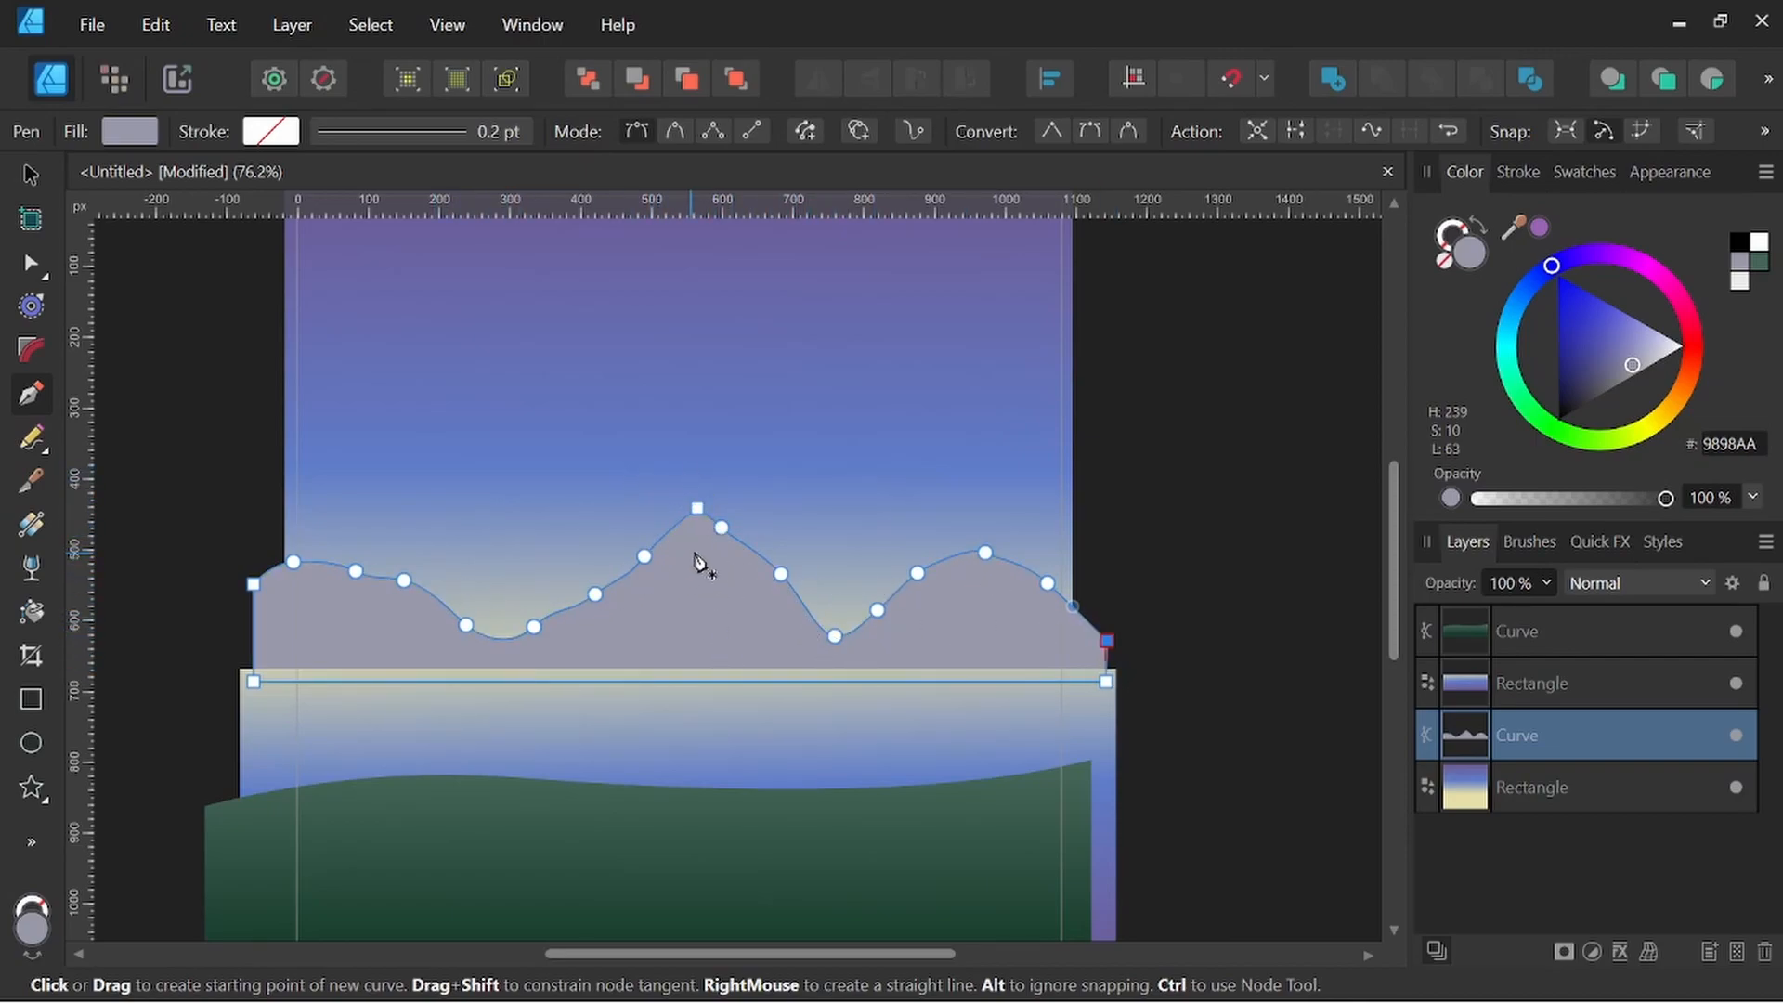
scroll(696, 557, "up", 1)
left_click_drag(720, 580, 698, 729)
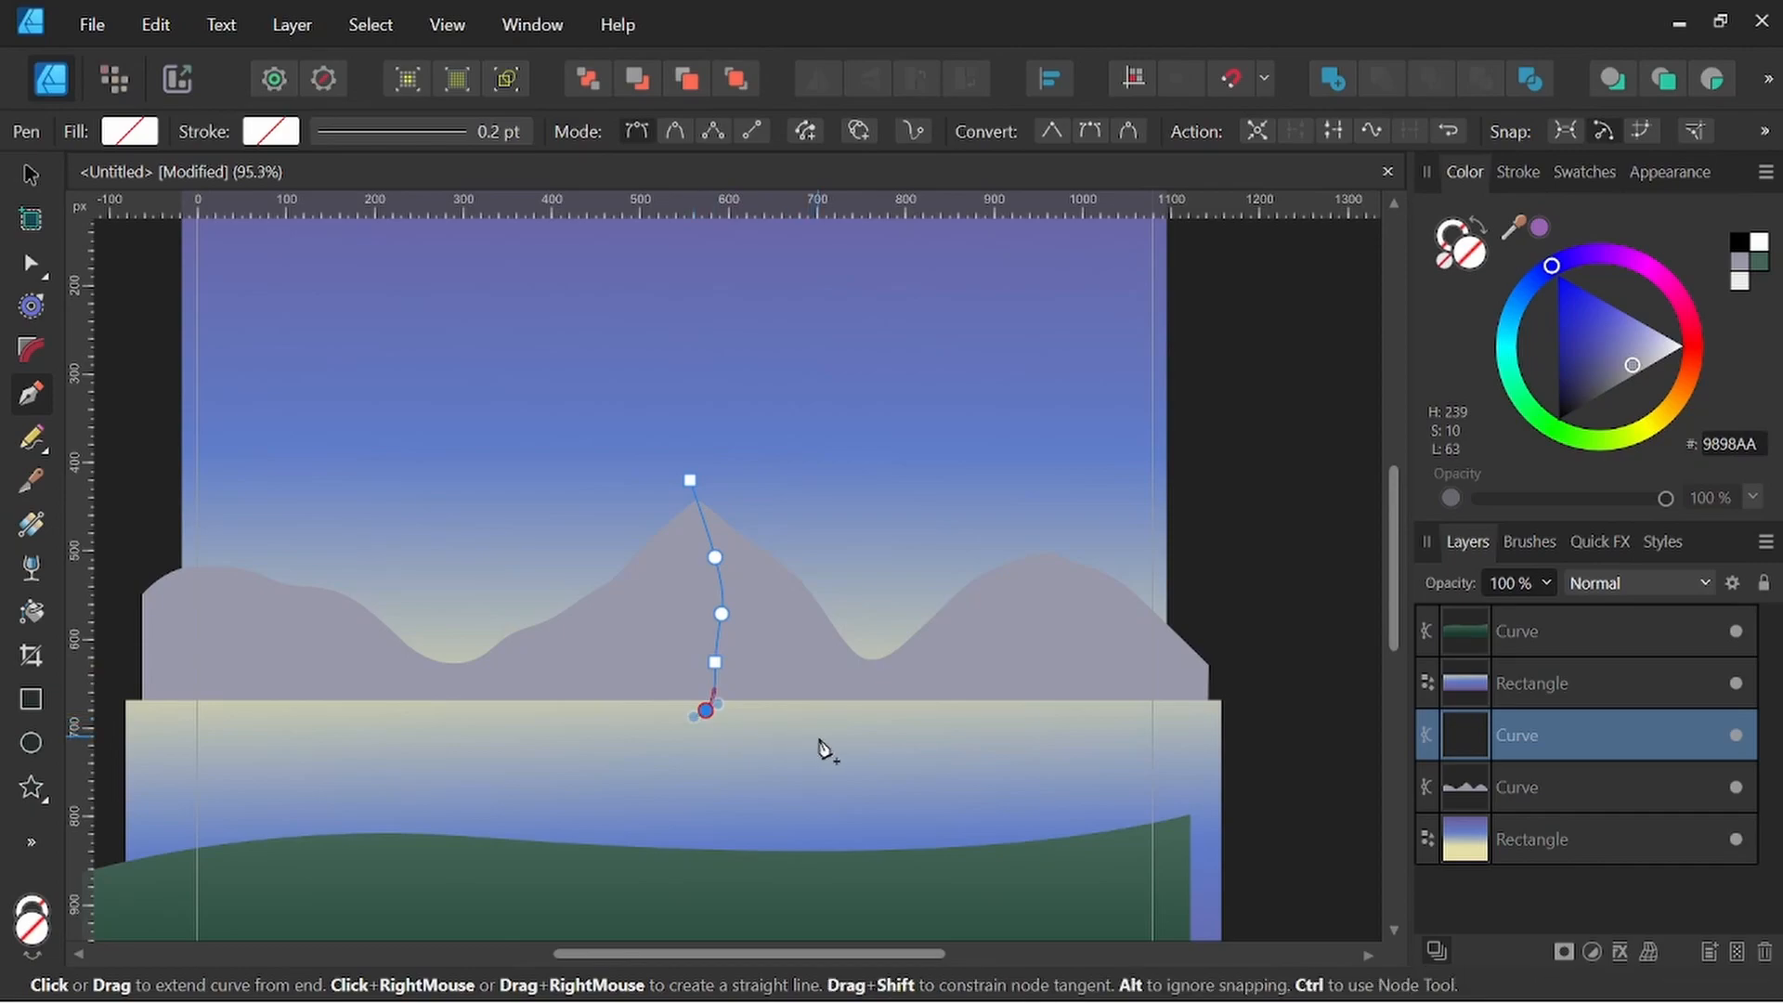
left_click(876, 730)
left_click_drag(856, 661, 797, 544)
left_click(693, 483)
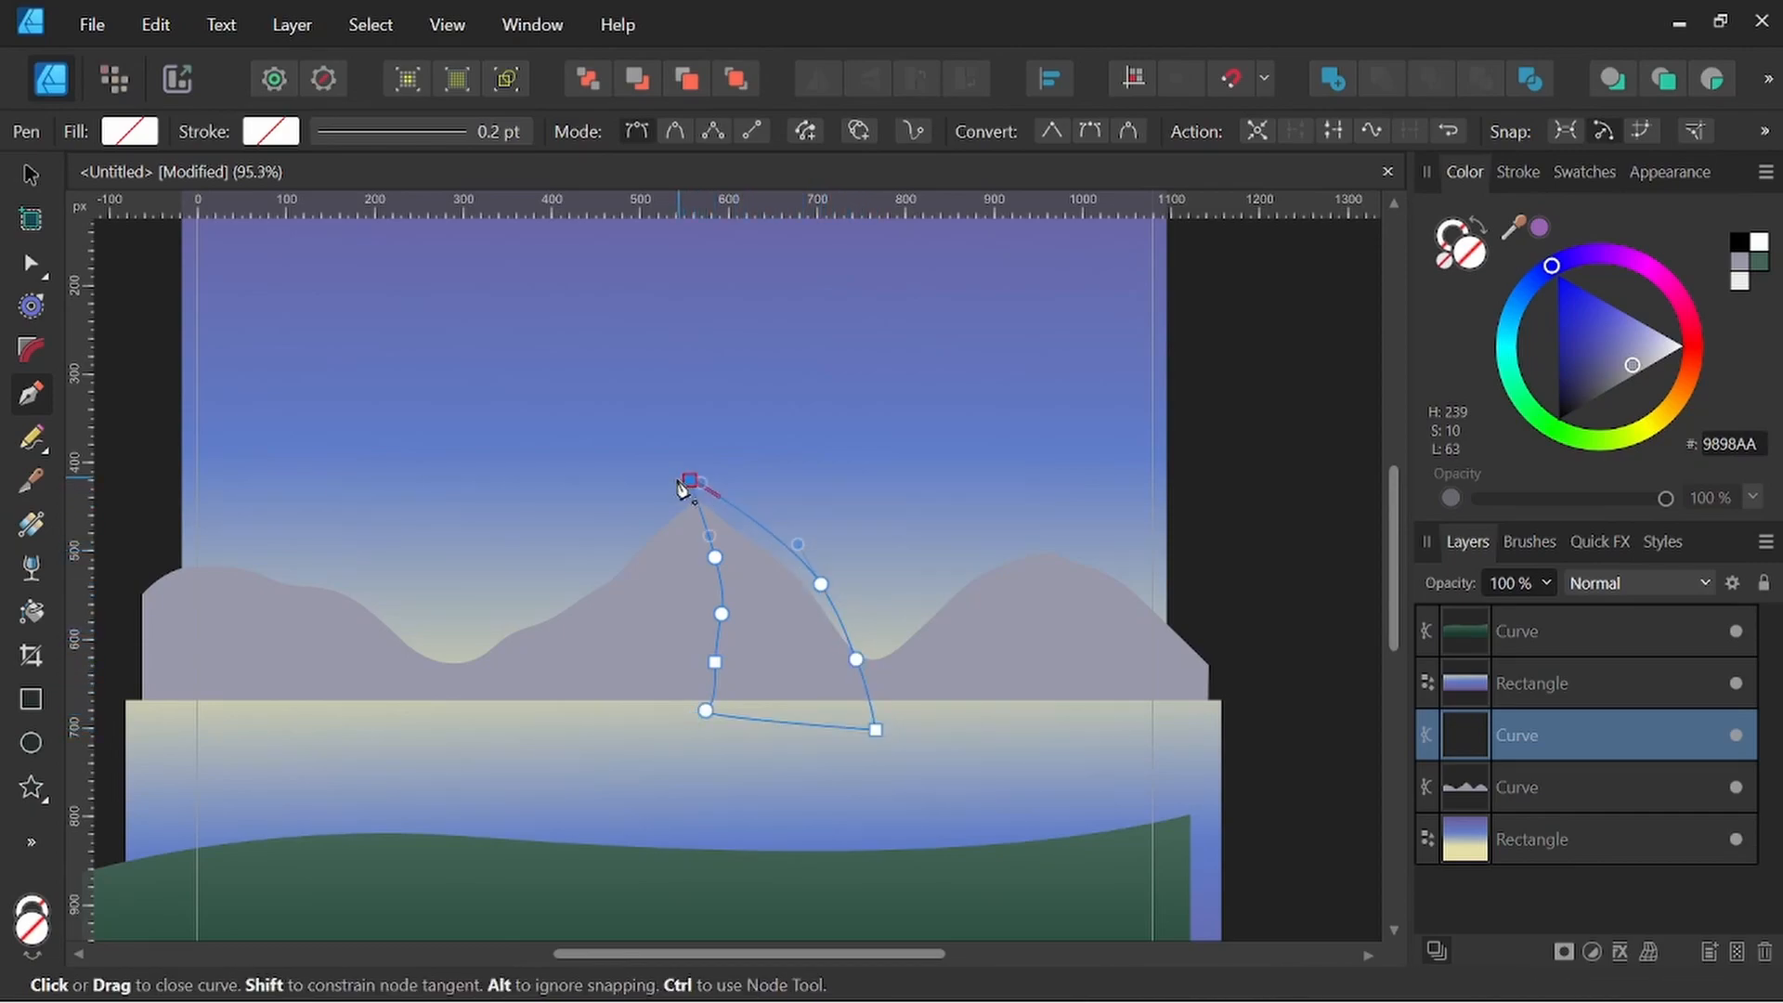
Fill the central peak's shadow with darker grey-violet (77788F) and clip it inside the mountain range curve
left_click(1739, 269)
left_click_drag(1632, 365, 1616, 371)
left_click(1483, 748)
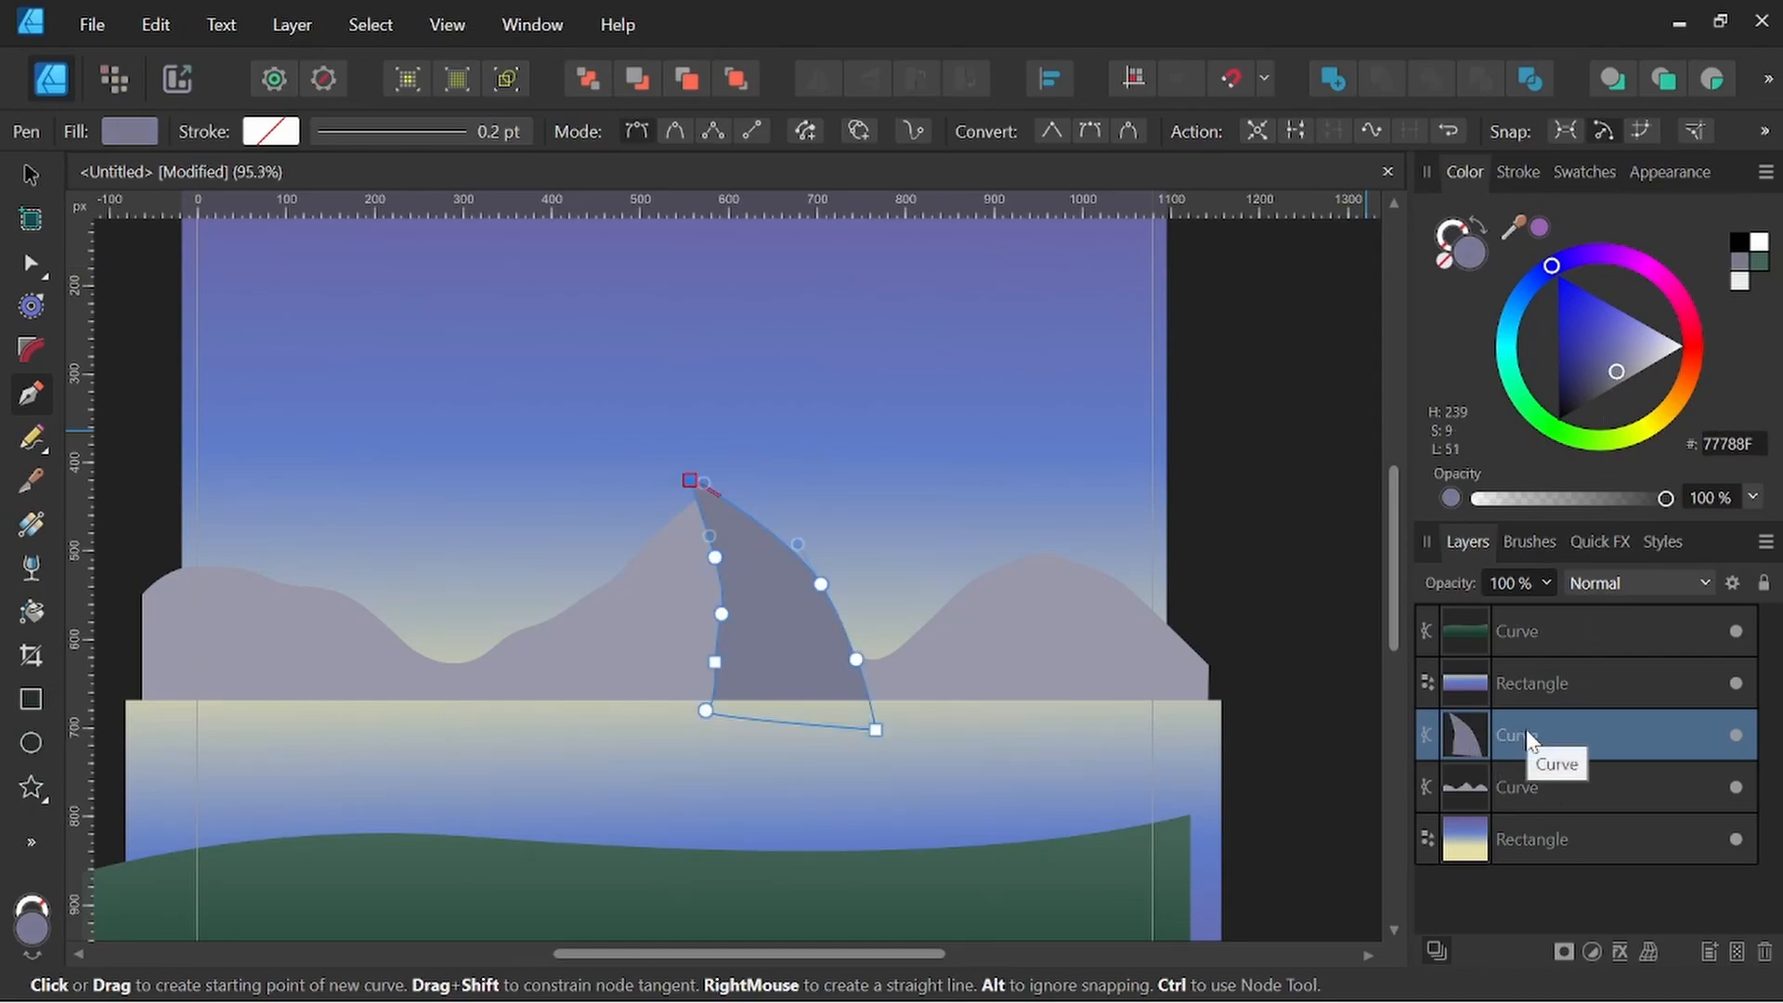
left_click_drag(1541, 732, 1540, 782)
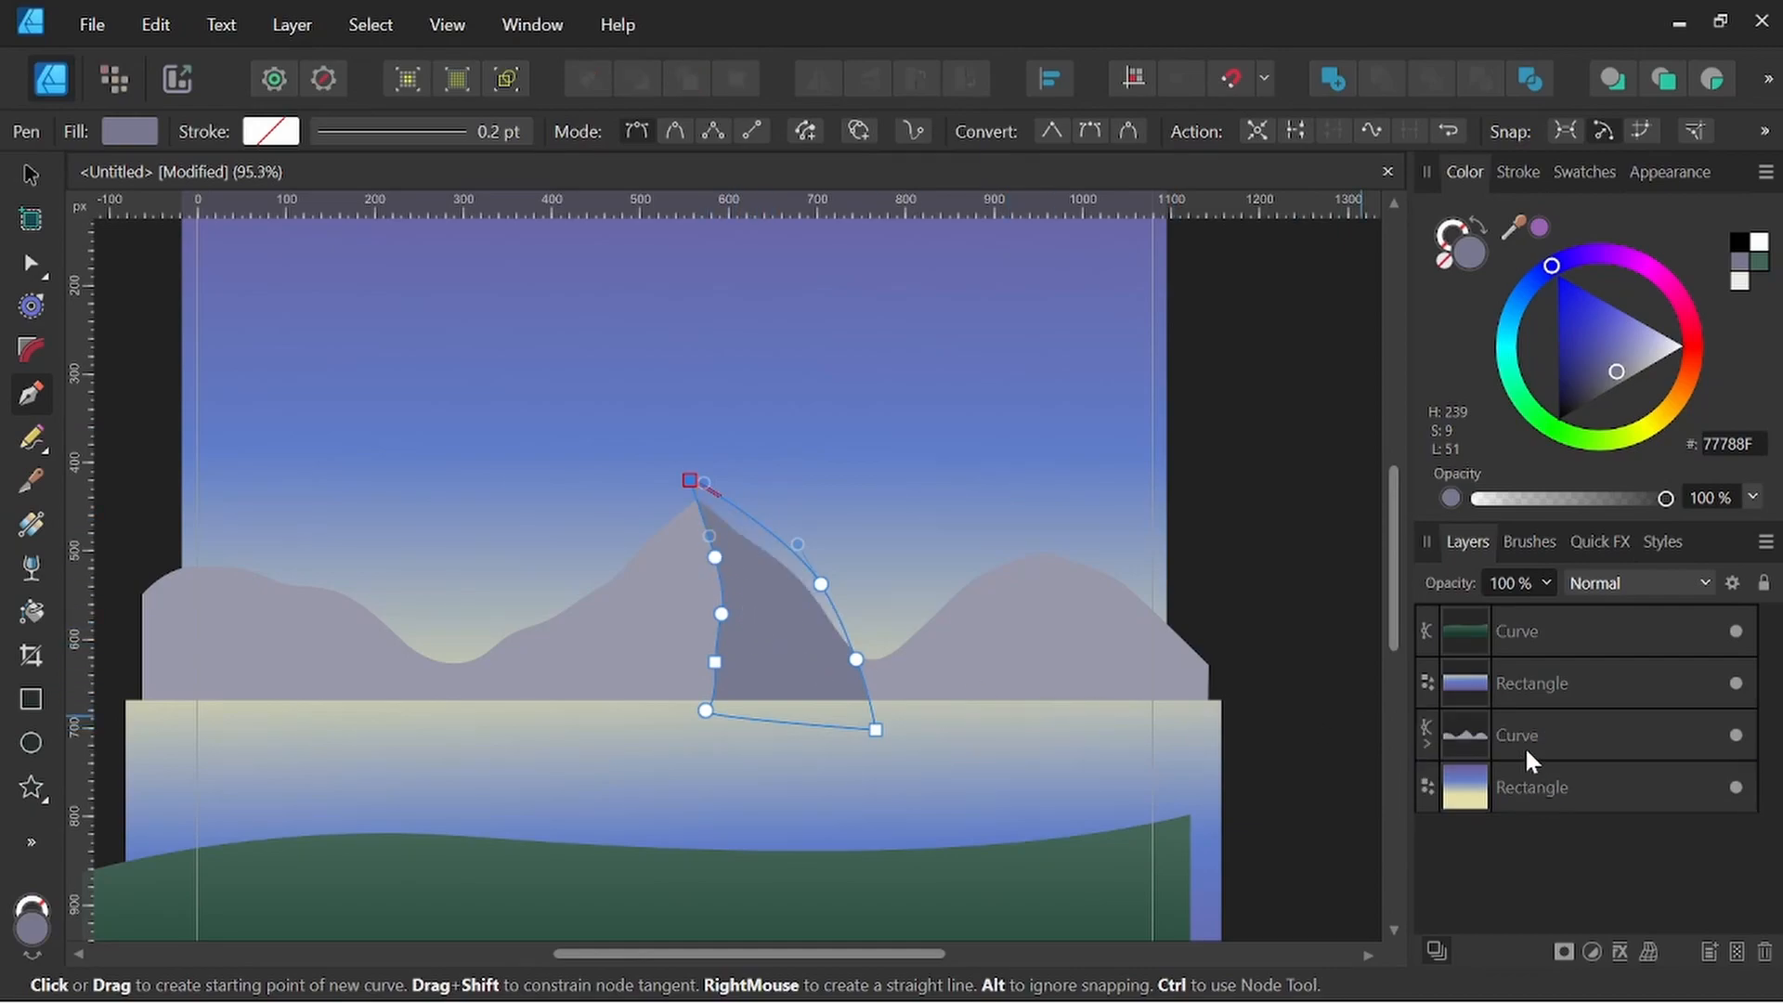
left_click(1427, 747)
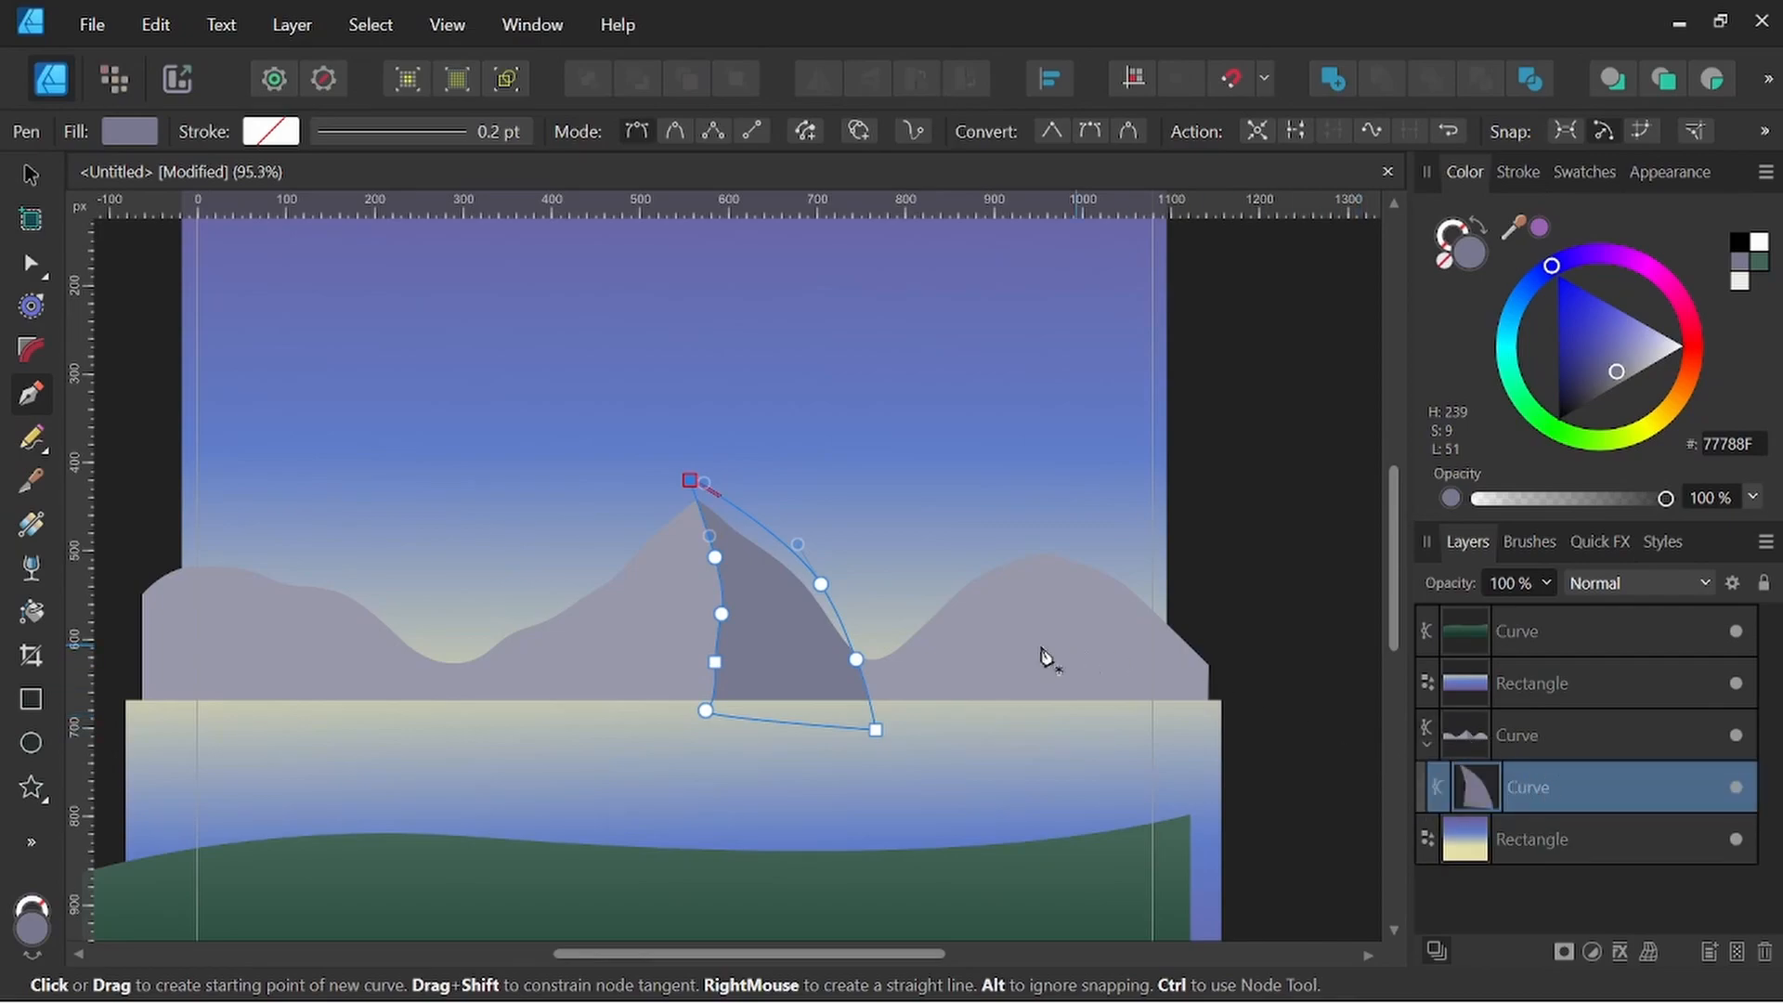
Draw a tapering shadow shape on the central peak's lower left slope down to the horizon and fill it with 77788F
left_click(655, 717)
left_click_drag(680, 673, 680, 654)
left_click(693, 623)
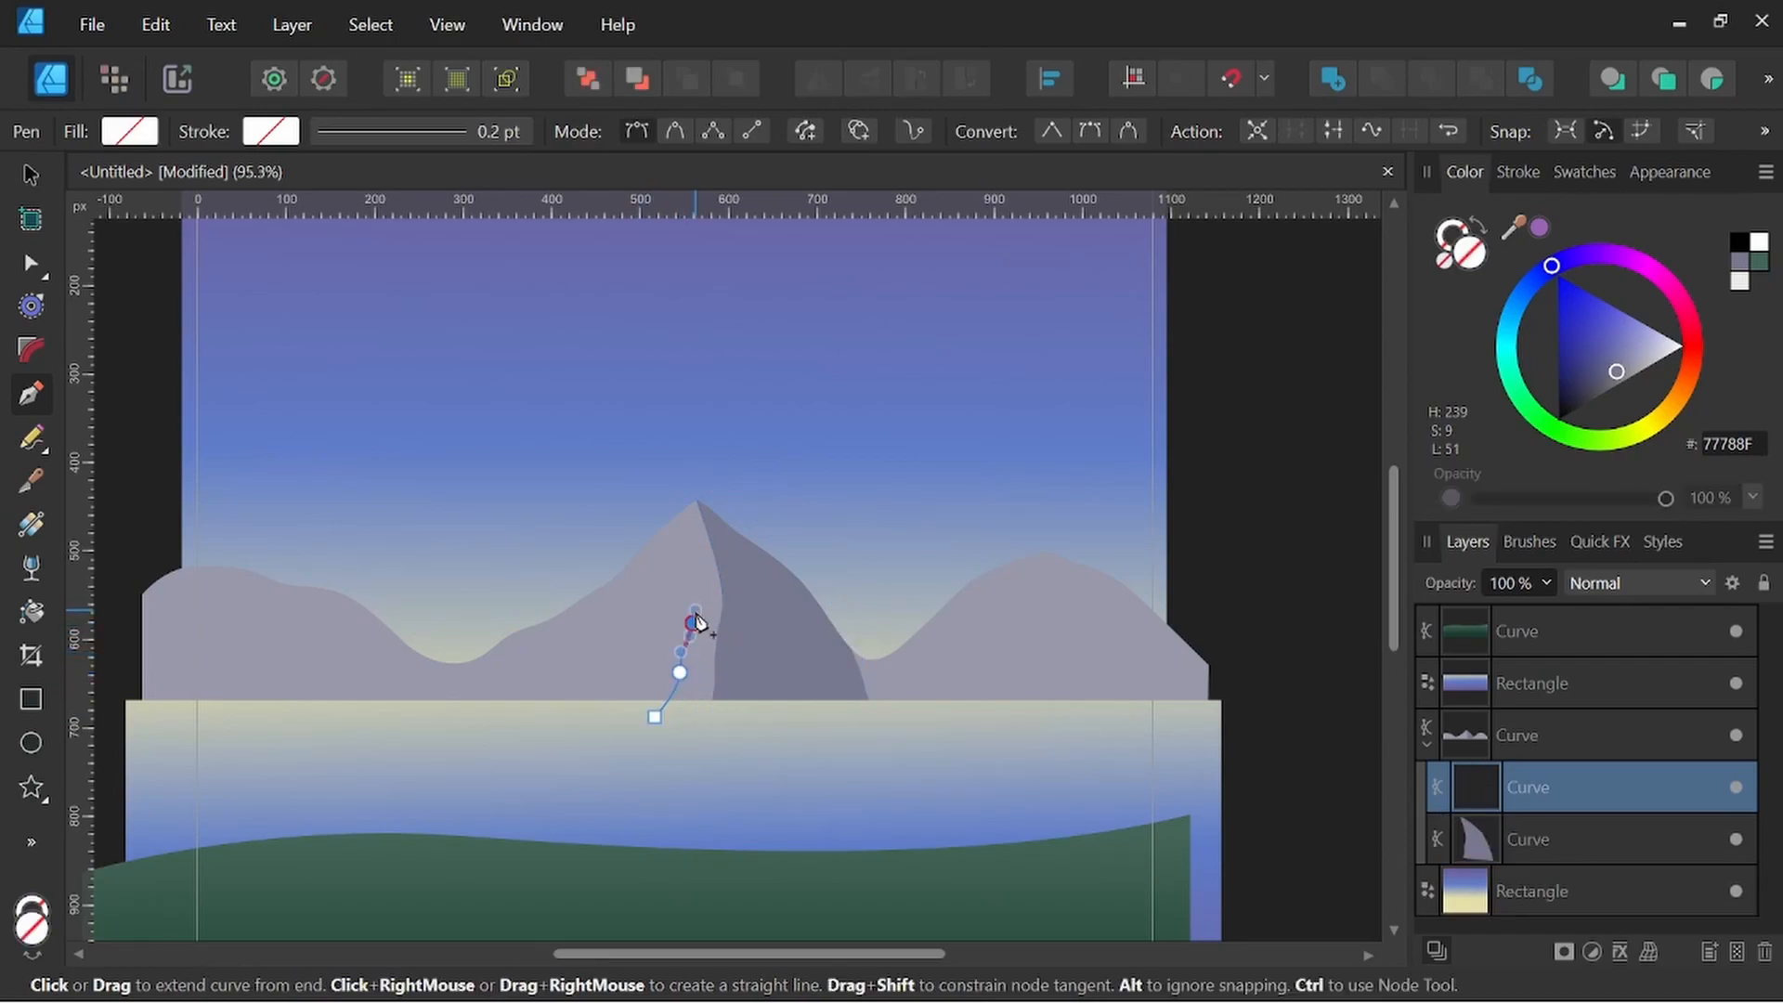
left_click_drag(695, 590, 609, 721)
left_click(622, 683)
left_click(665, 720)
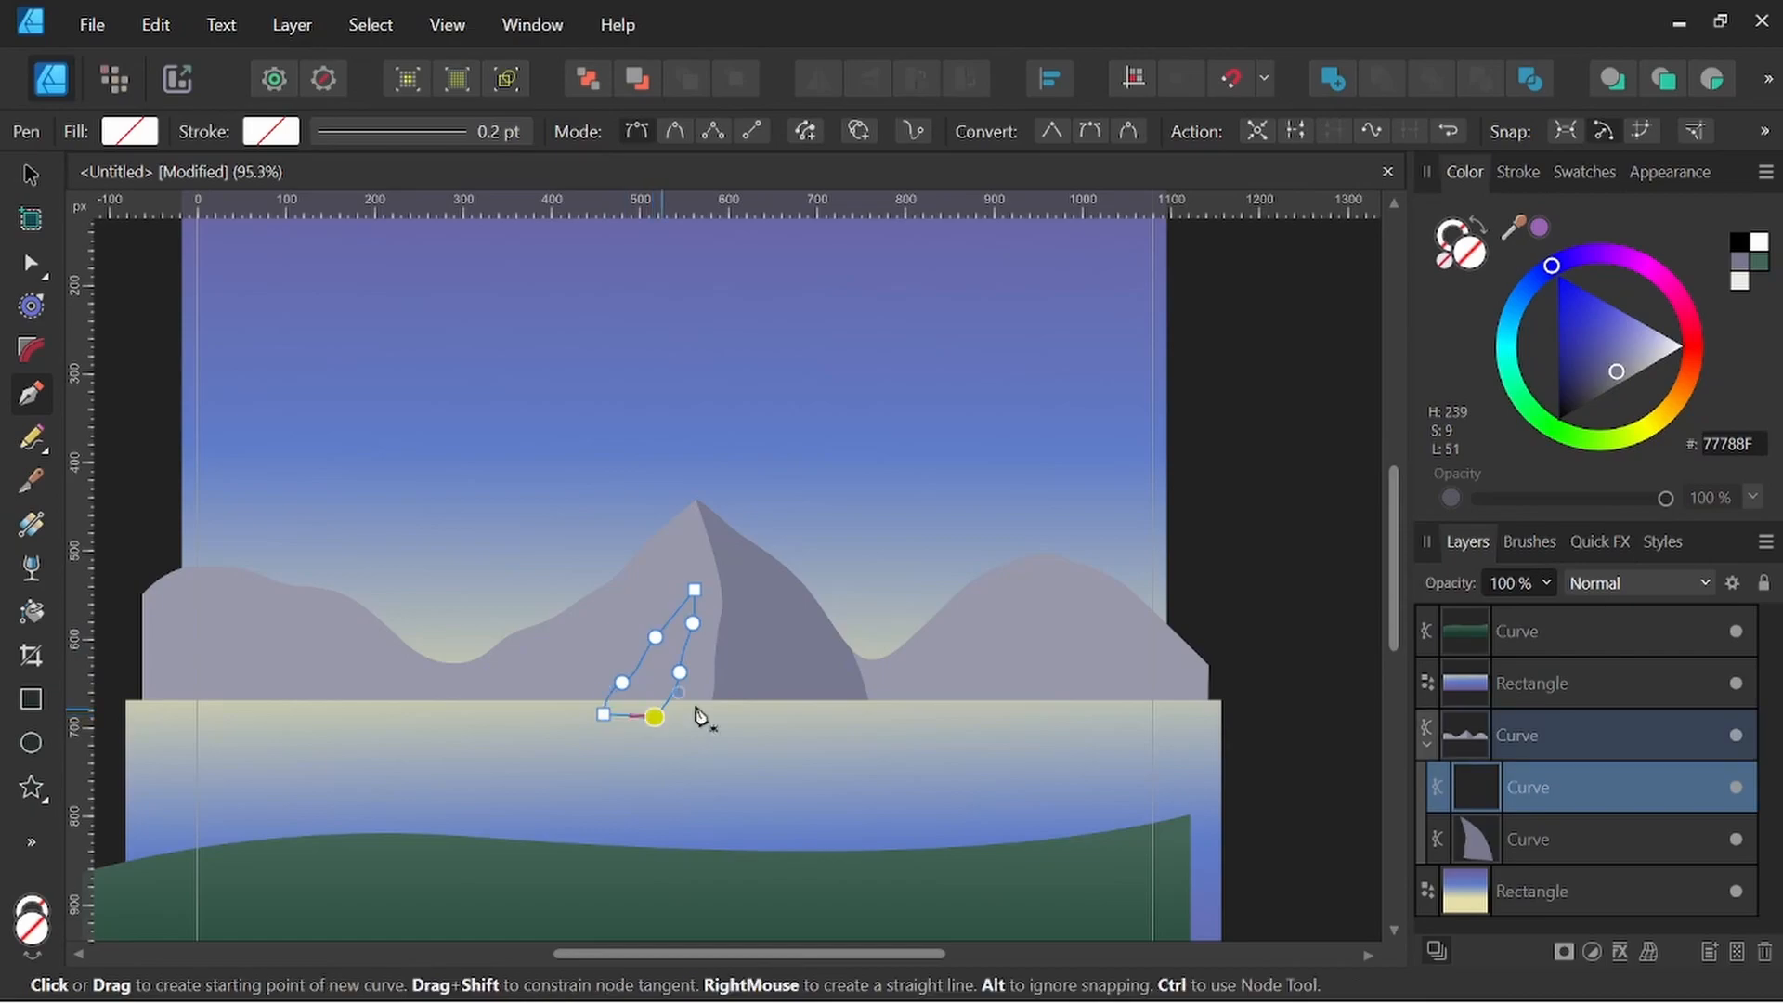
left_click(1742, 273)
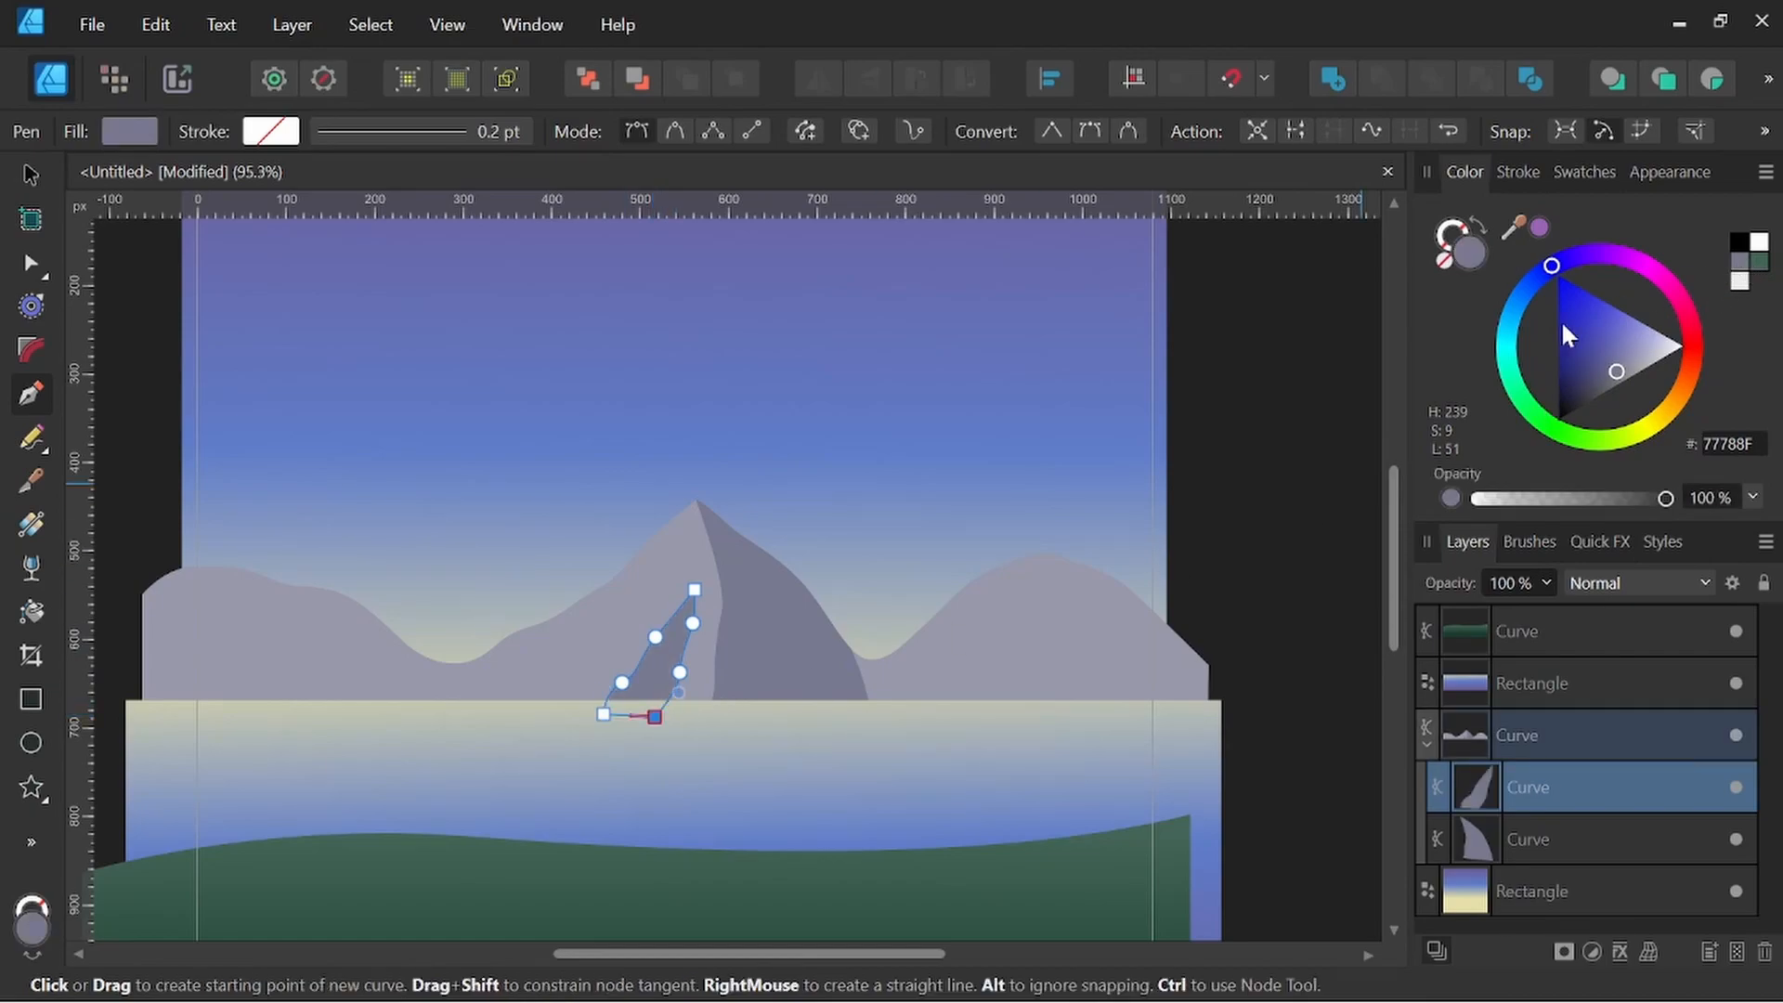
Draw a narrow wavy shadow shape along the central peak's upper left slope and fill it with 77788F
left_click(661, 526)
left_click_drag(660, 577, 624, 639)
left_click(625, 600)
left_click_drag(642, 562, 636, 546)
left_click(660, 526)
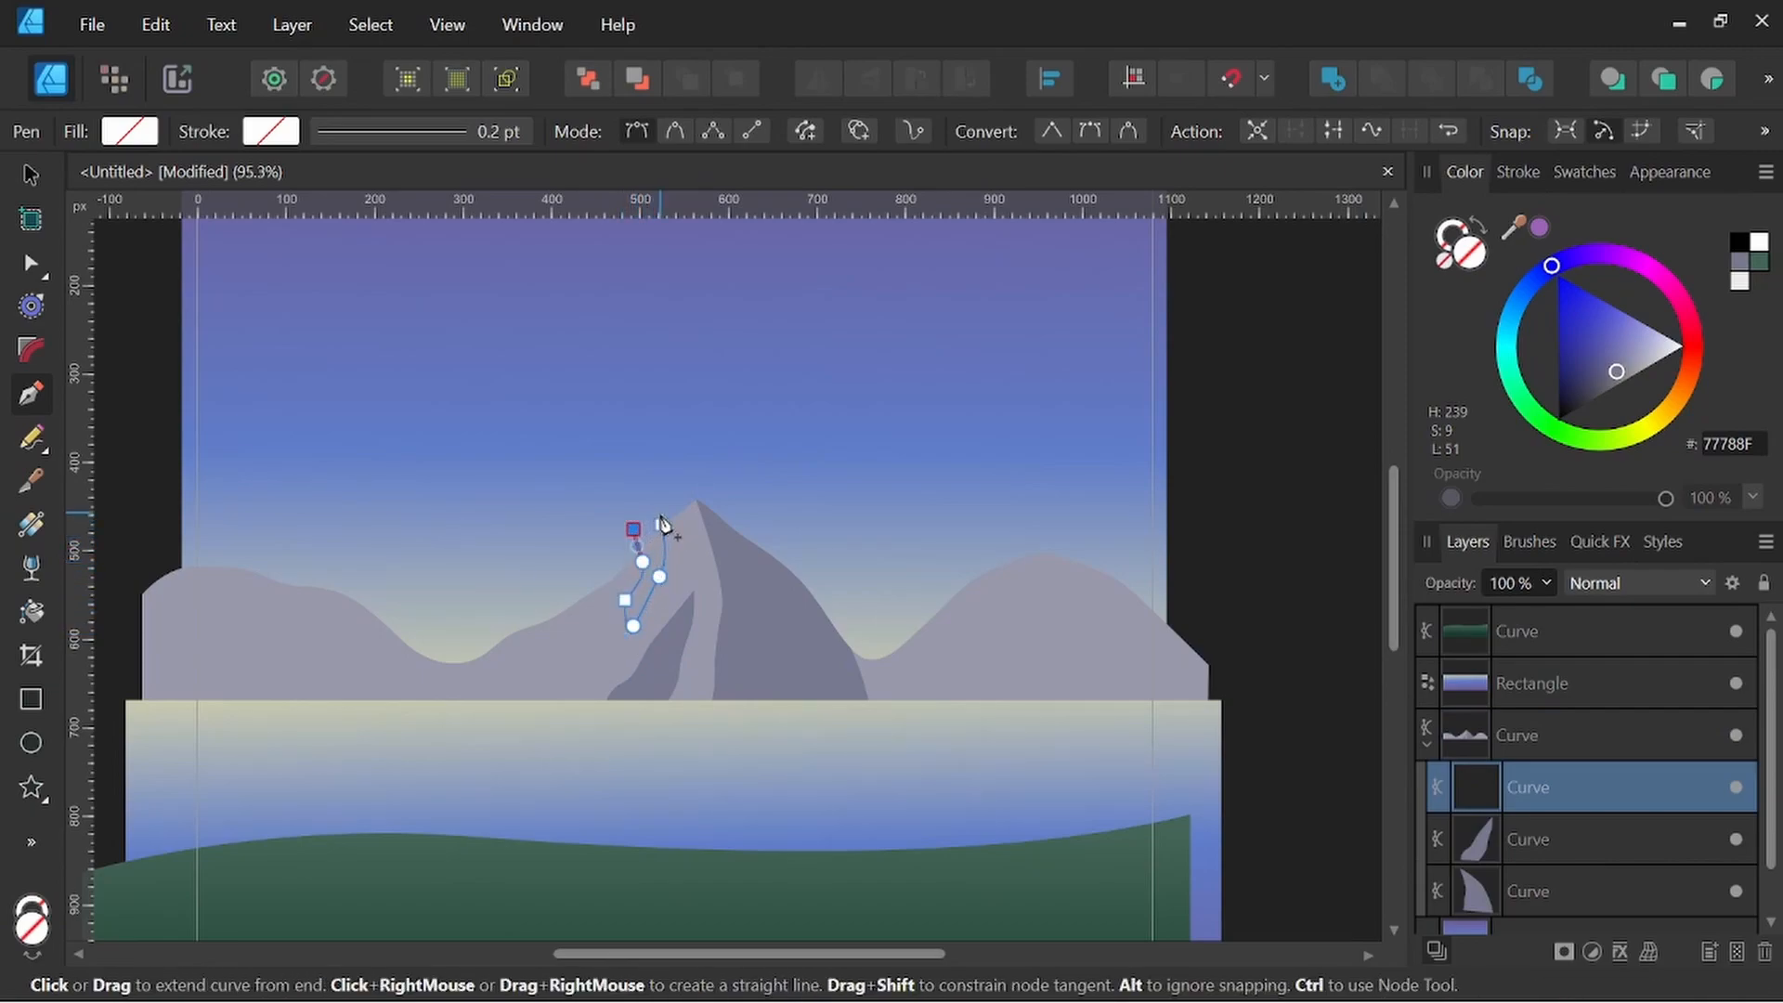
left_click(1739, 264)
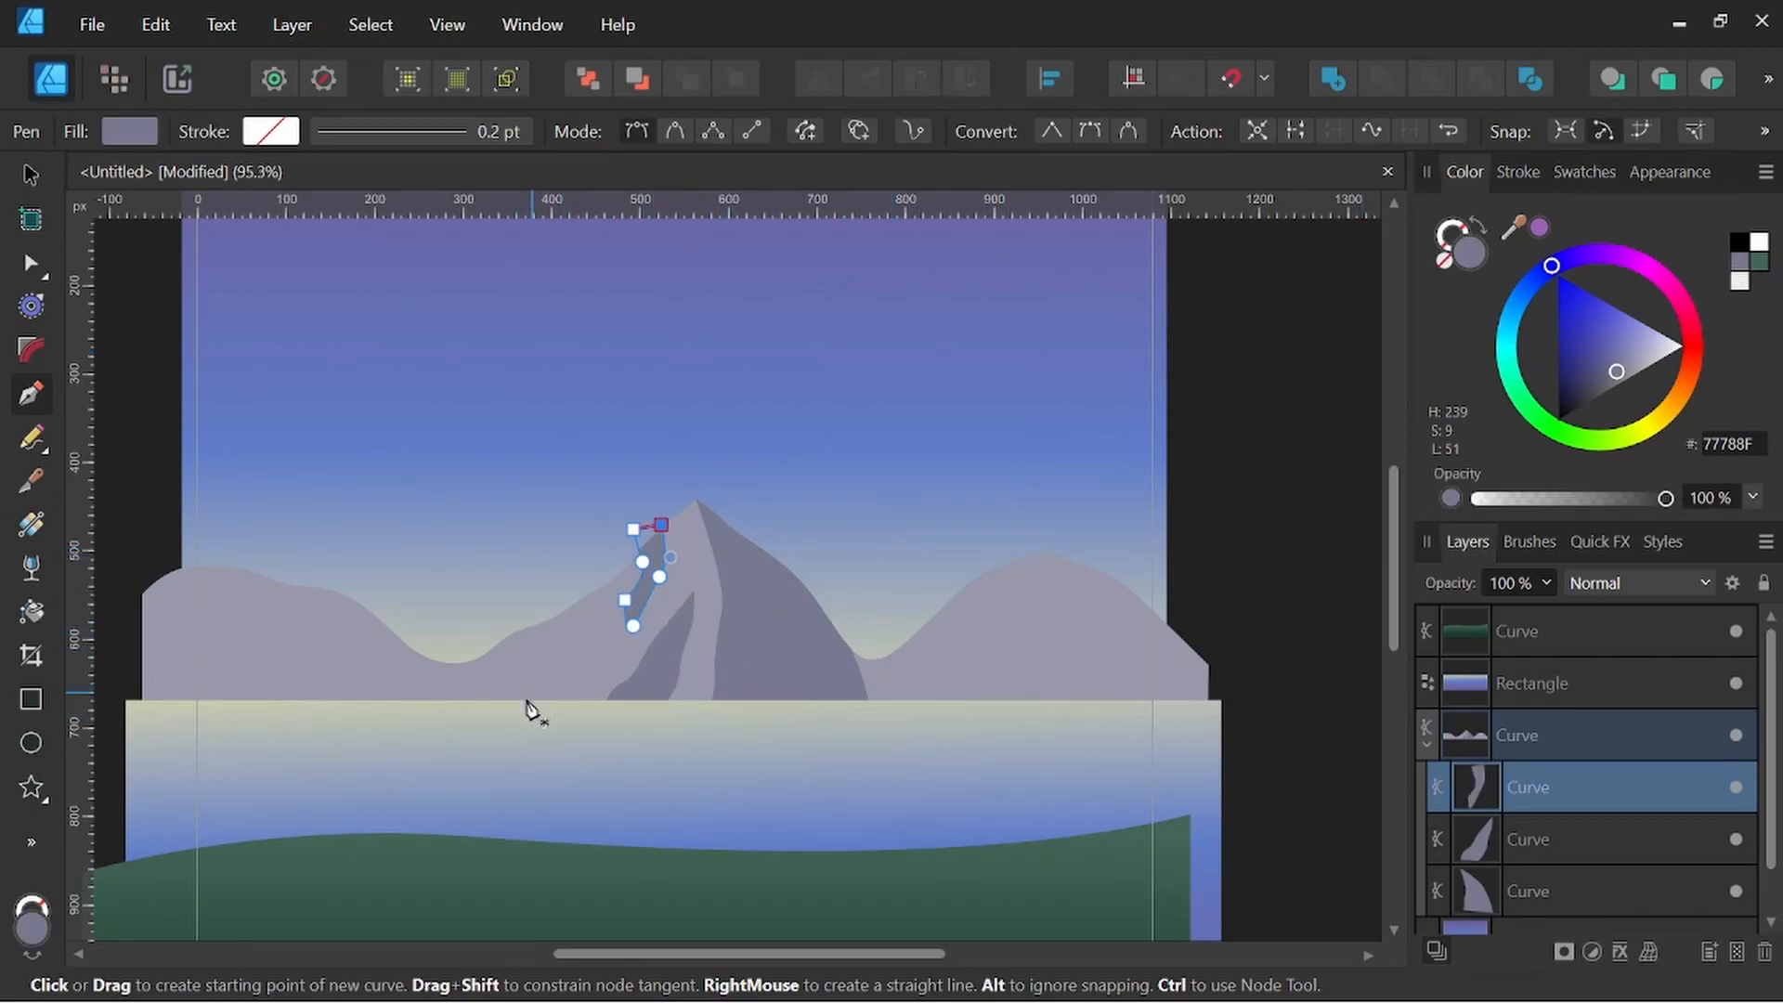
Draw a small leaf-shaped shadow at the central mountain's left foot and fill it with 77788F
left_click(497, 704)
left_click_drag(540, 666, 548, 707)
left_click(578, 654)
left_click(498, 704)
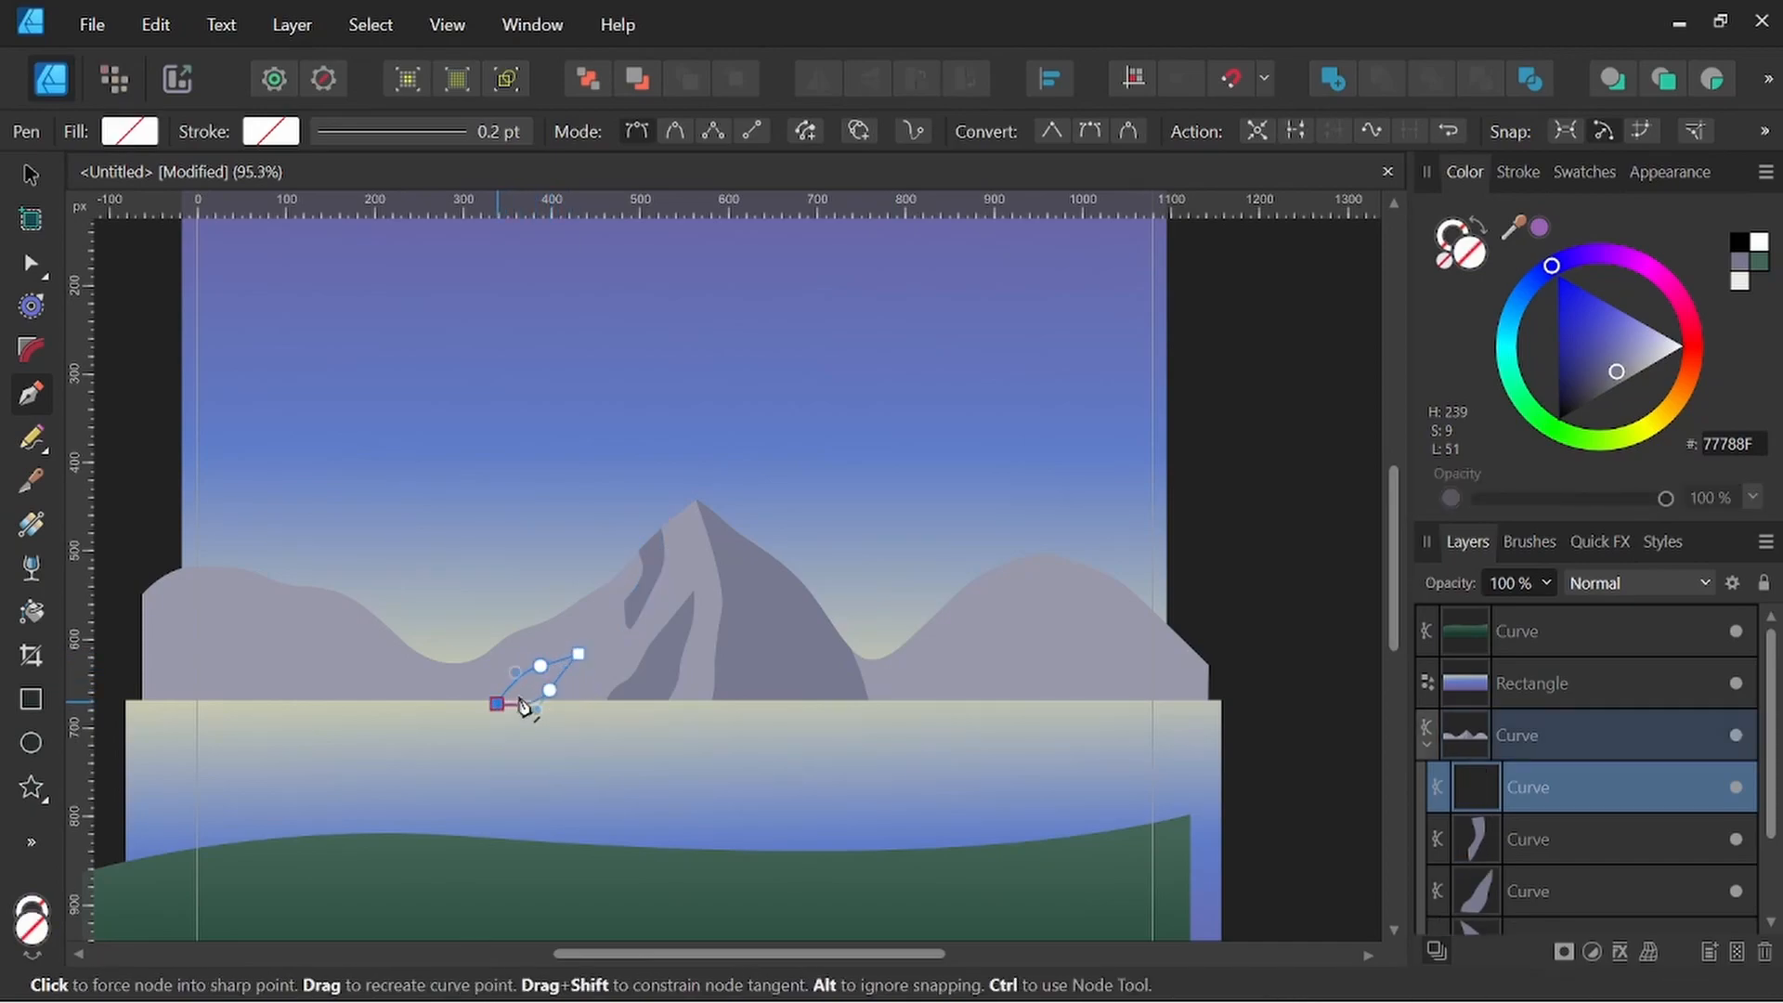
left_click(1736, 265)
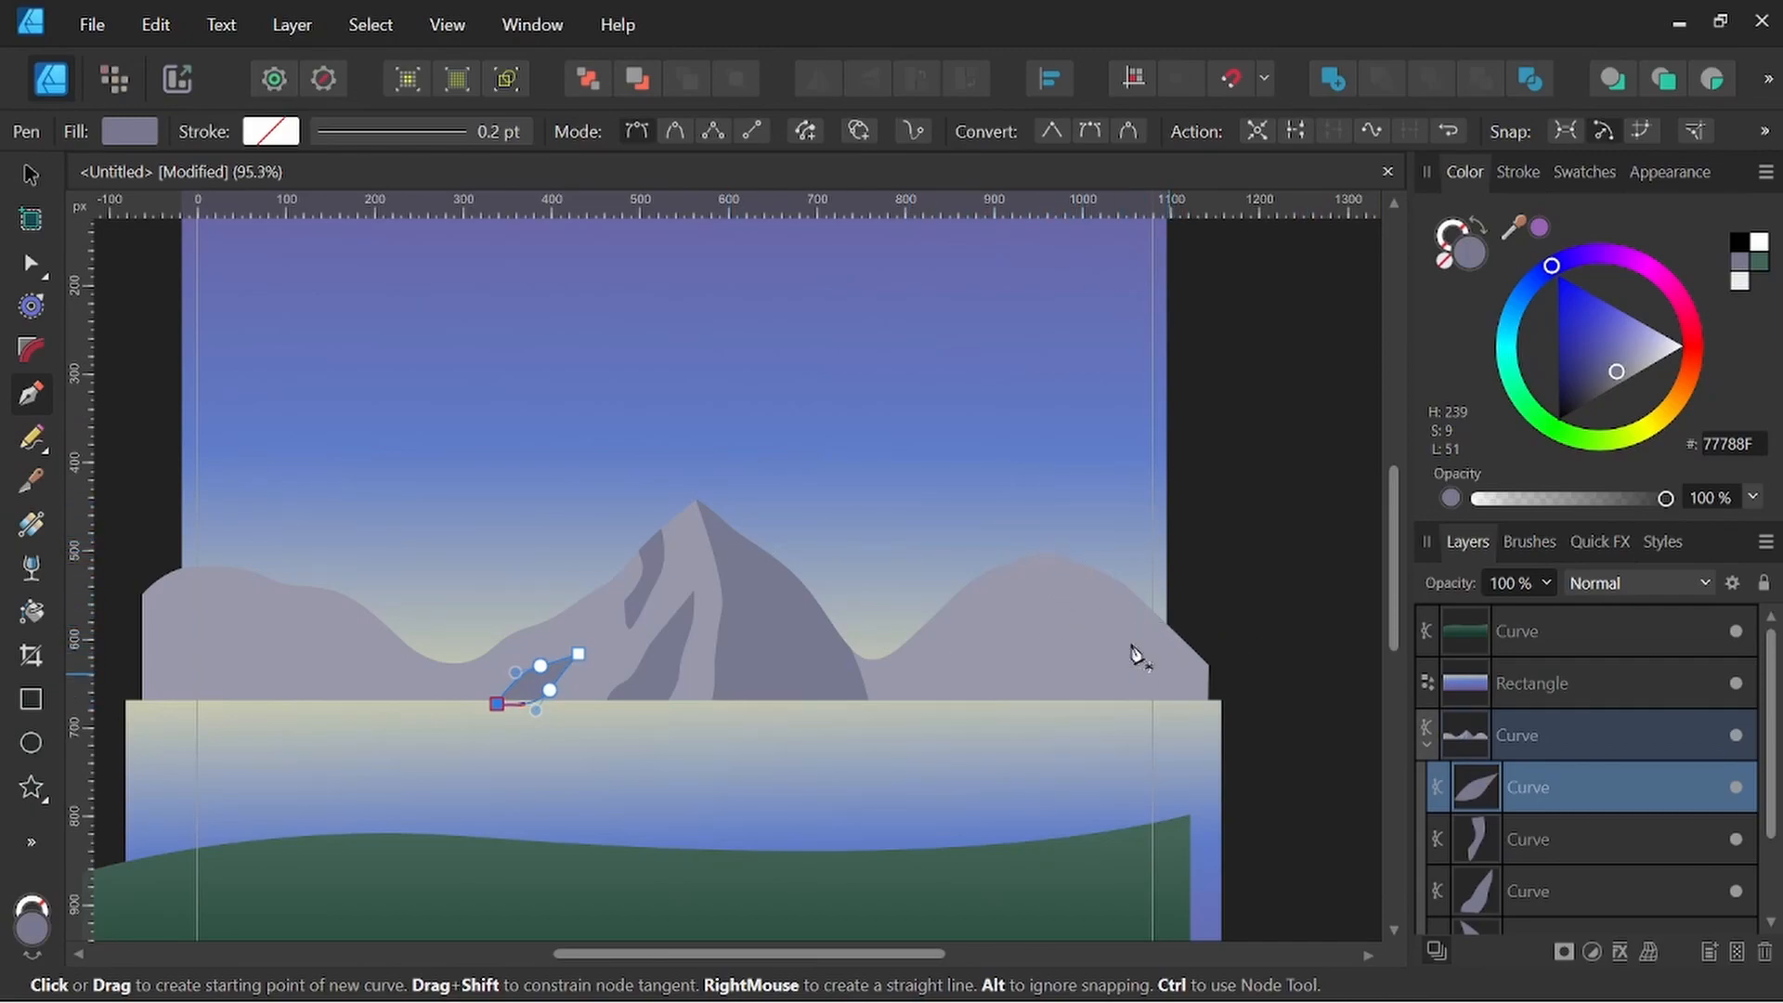
Draw a large irregular shadow shape over the right mountain's right side, reaching beyond its edge and base, and fill it with 77788F
left_click(1028, 539)
left_click_drag(1063, 586, 1015, 714)
left_click(1111, 668)
left_click(1018, 621)
left_click(1096, 712)
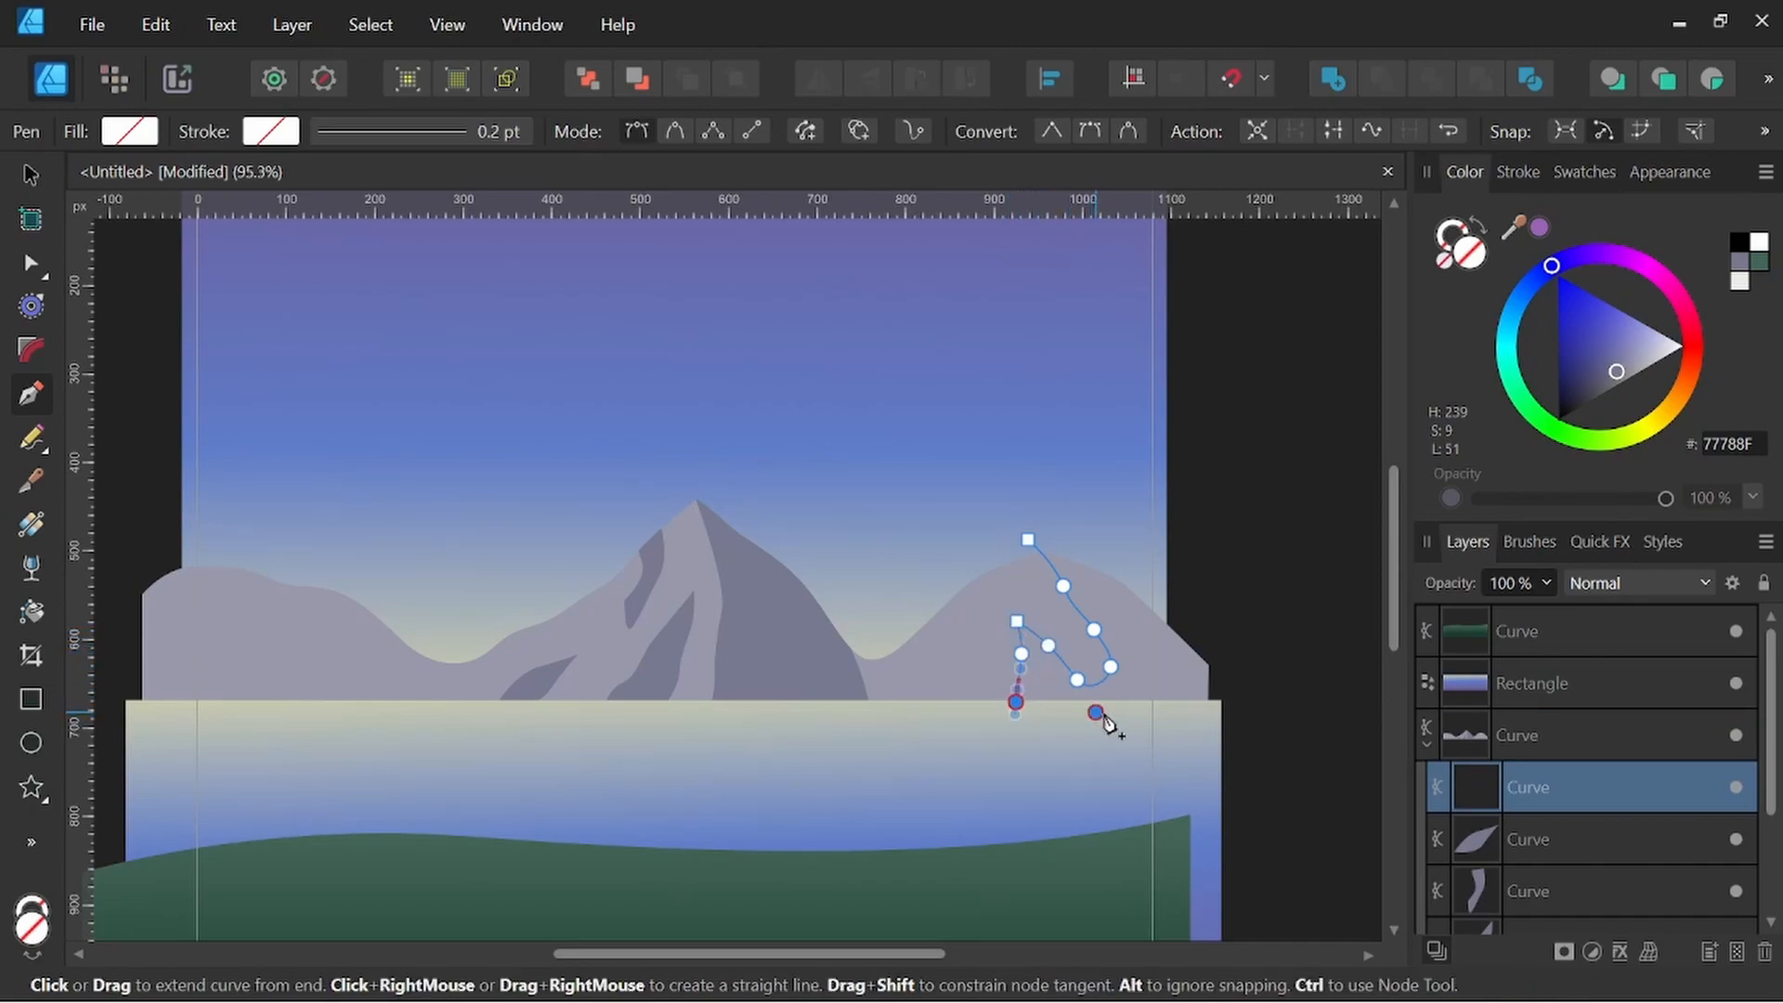
left_click(1180, 717)
left_click_drag(1239, 717, 1231, 613)
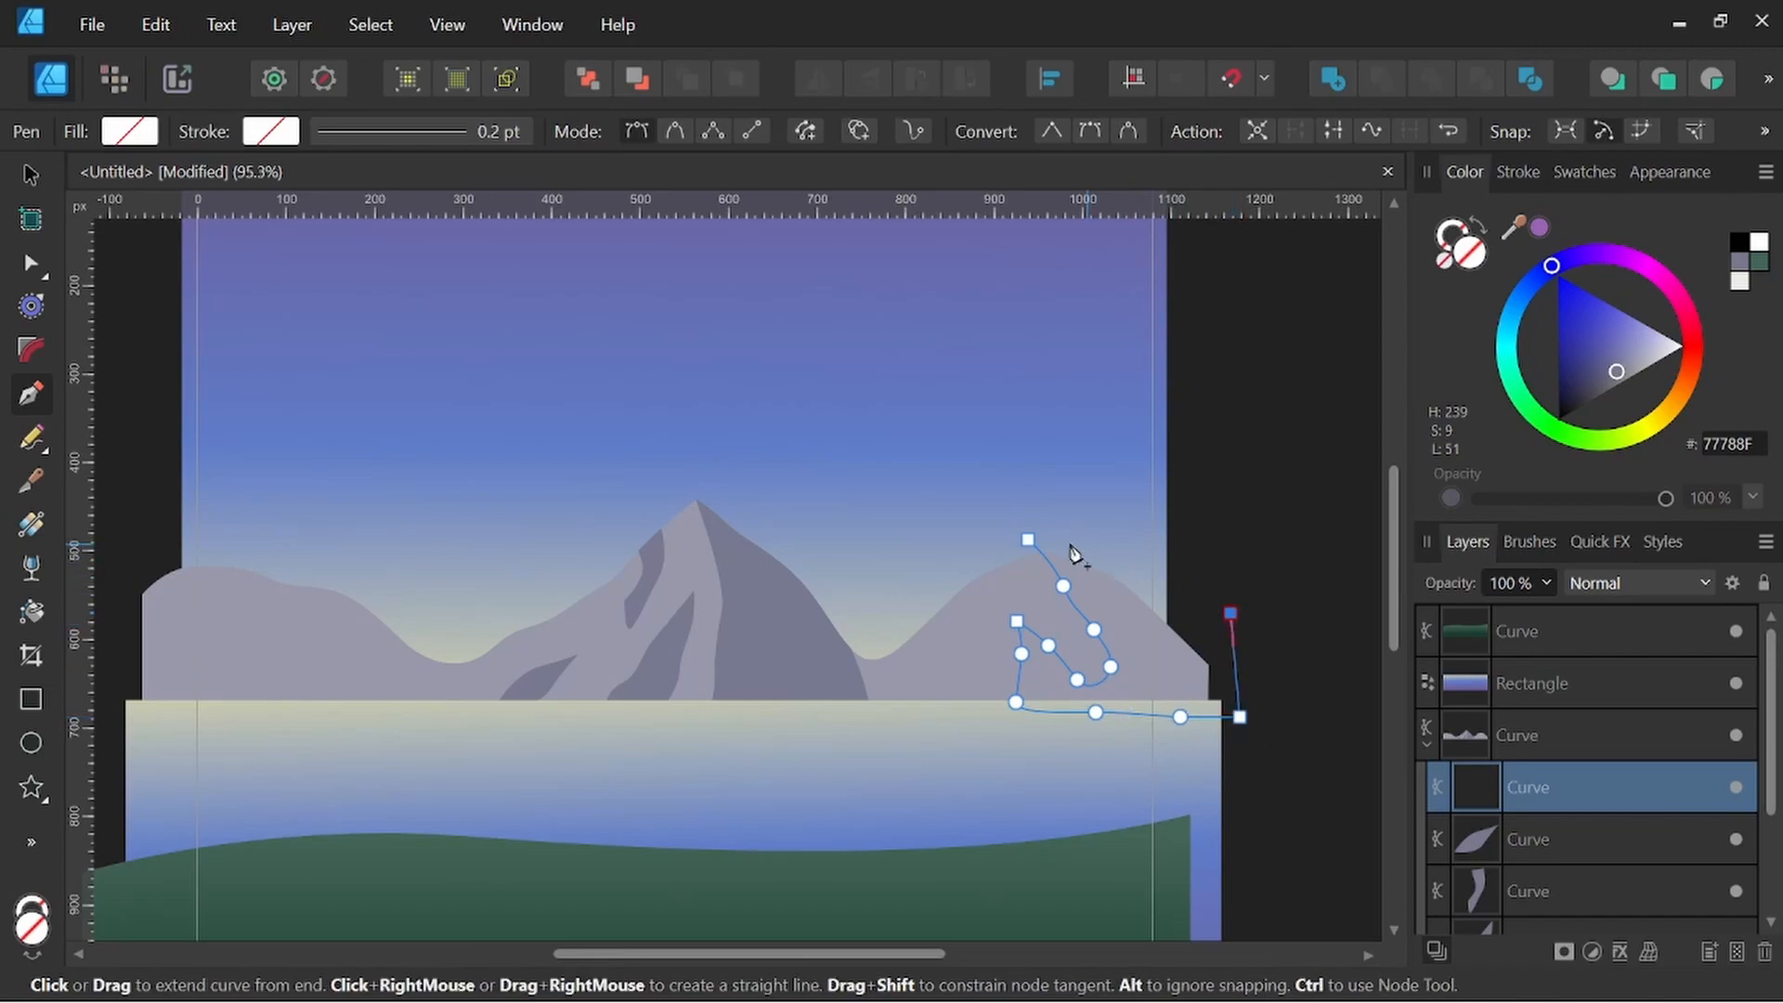
left_click_drag(1028, 539, 979, 529)
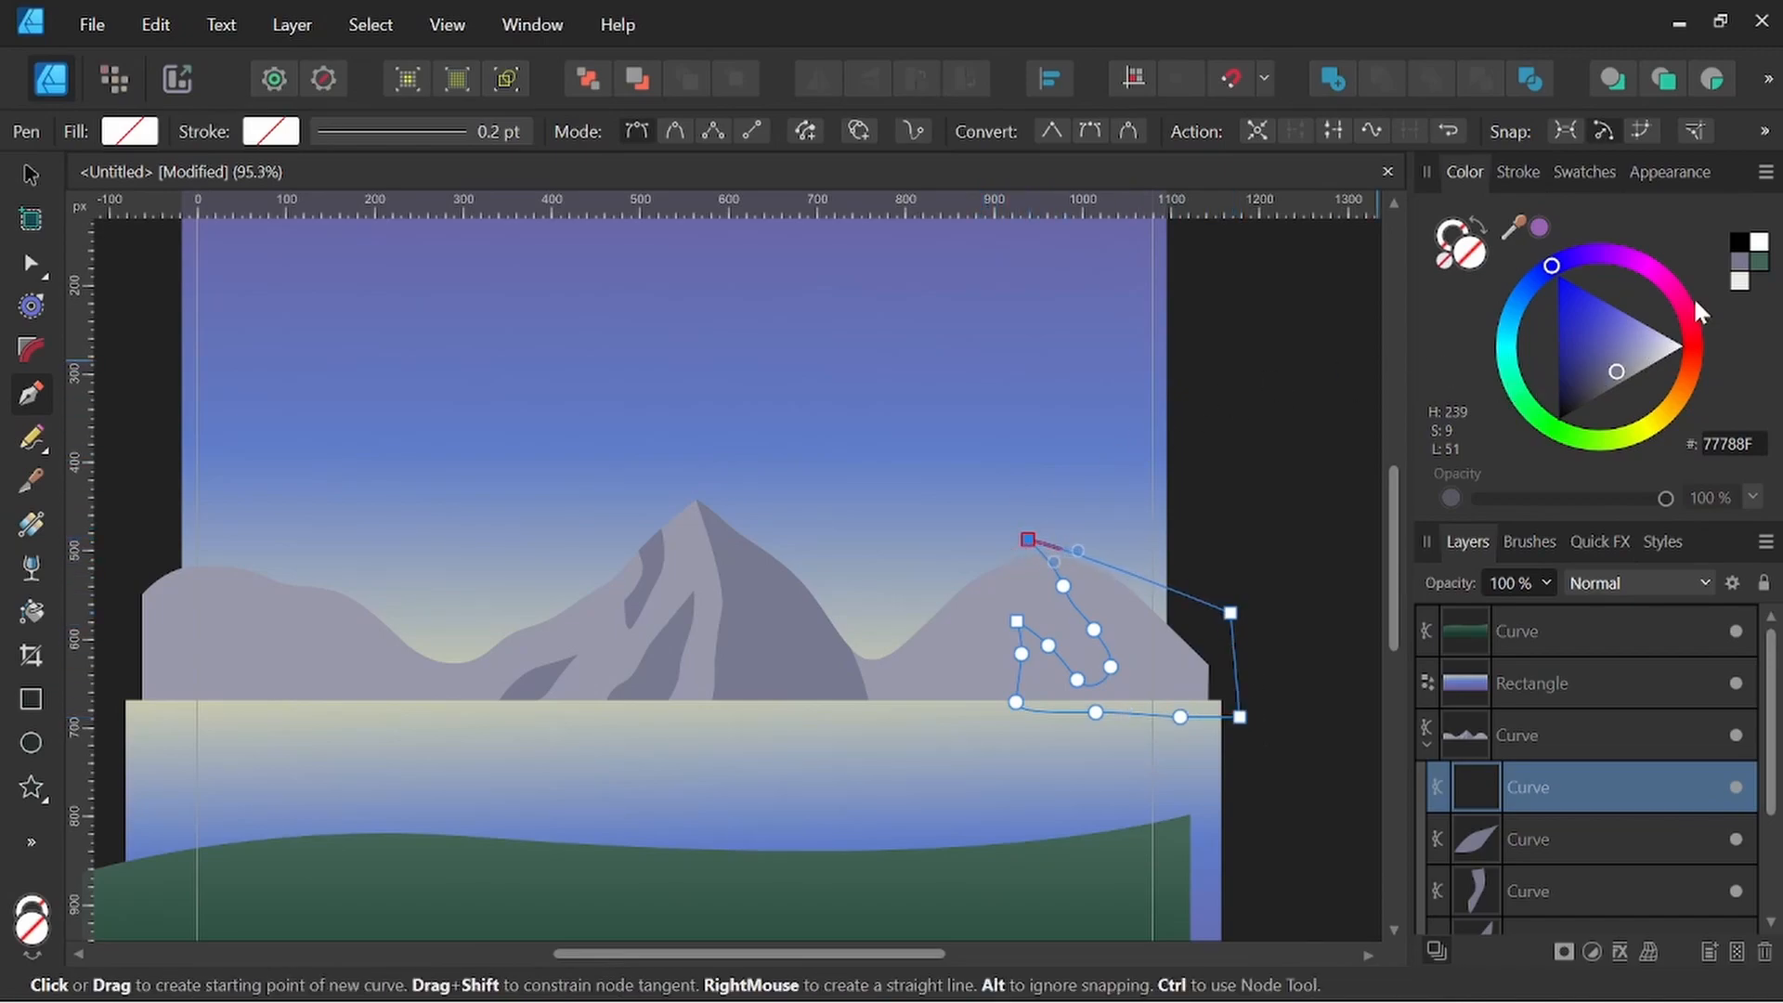
left_click(1744, 276)
Draw a small closed shadow shape at the right mountain's lower left foot and fill it with 77788F
left_click(950, 708)
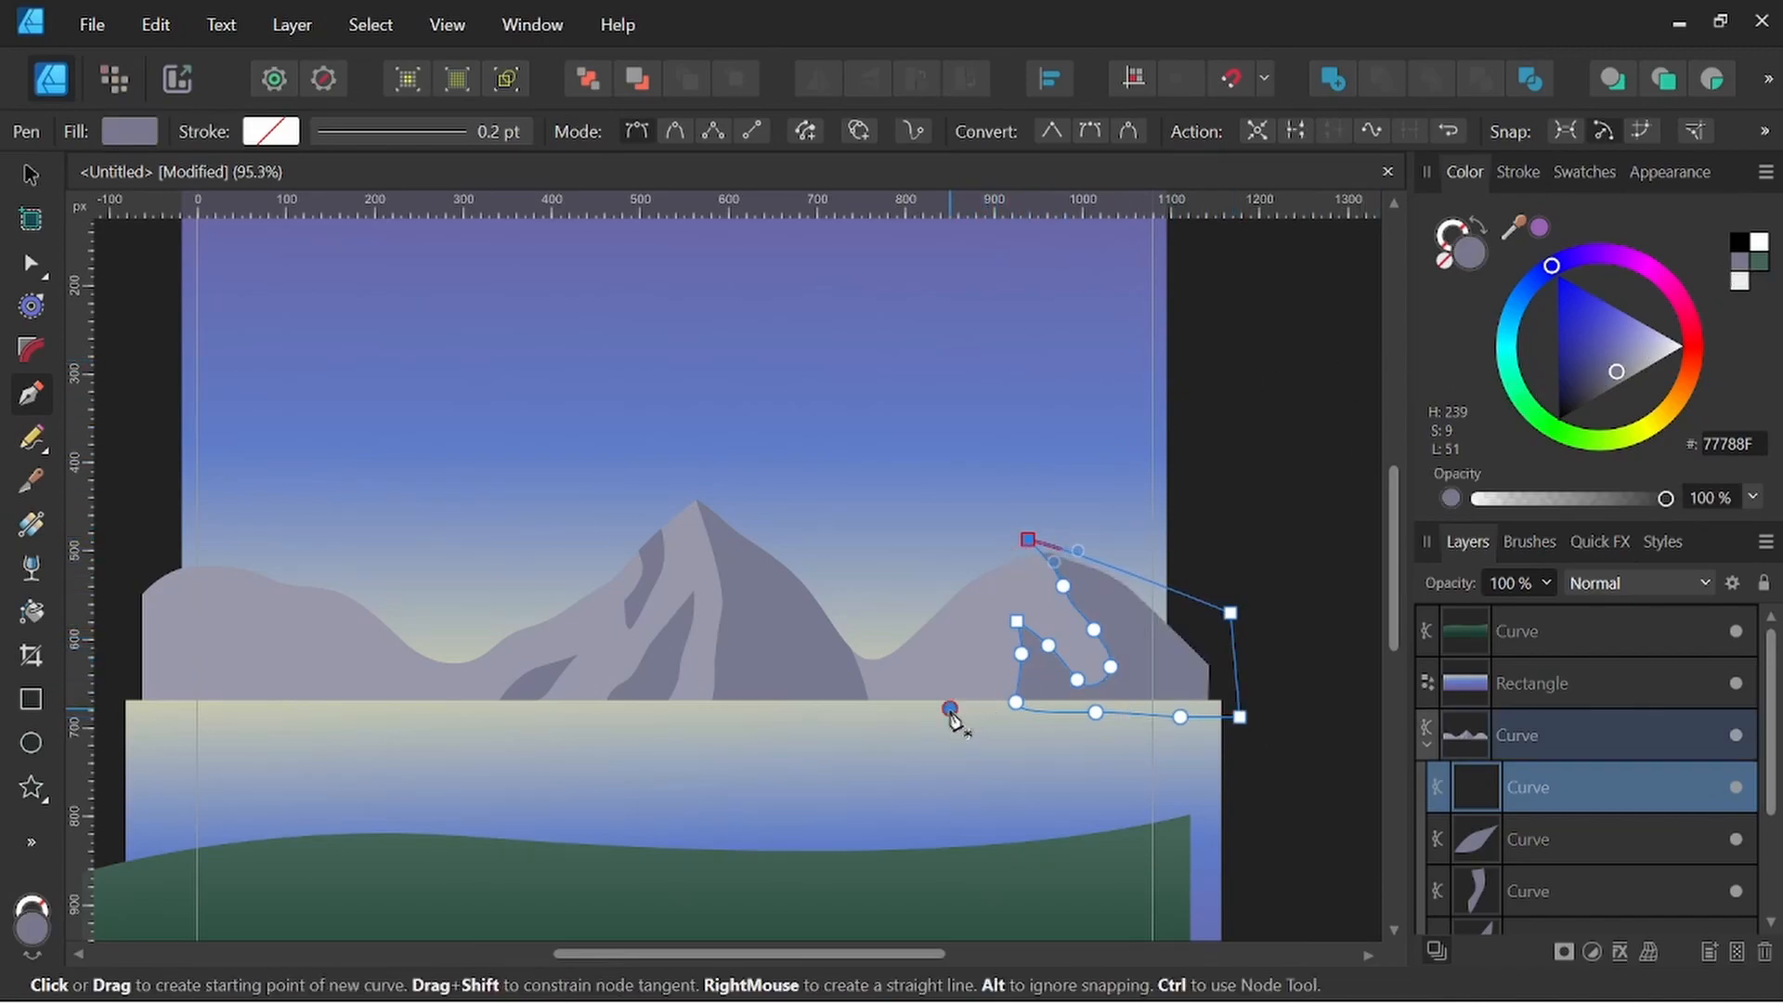
mouse_move(983, 669)
left_mouse_down()
mouse_move(992, 648)
mouse_move(952, 660)
left_mouse_up()
left_click(993, 630)
left_click(924, 679)
left_click(914, 706)
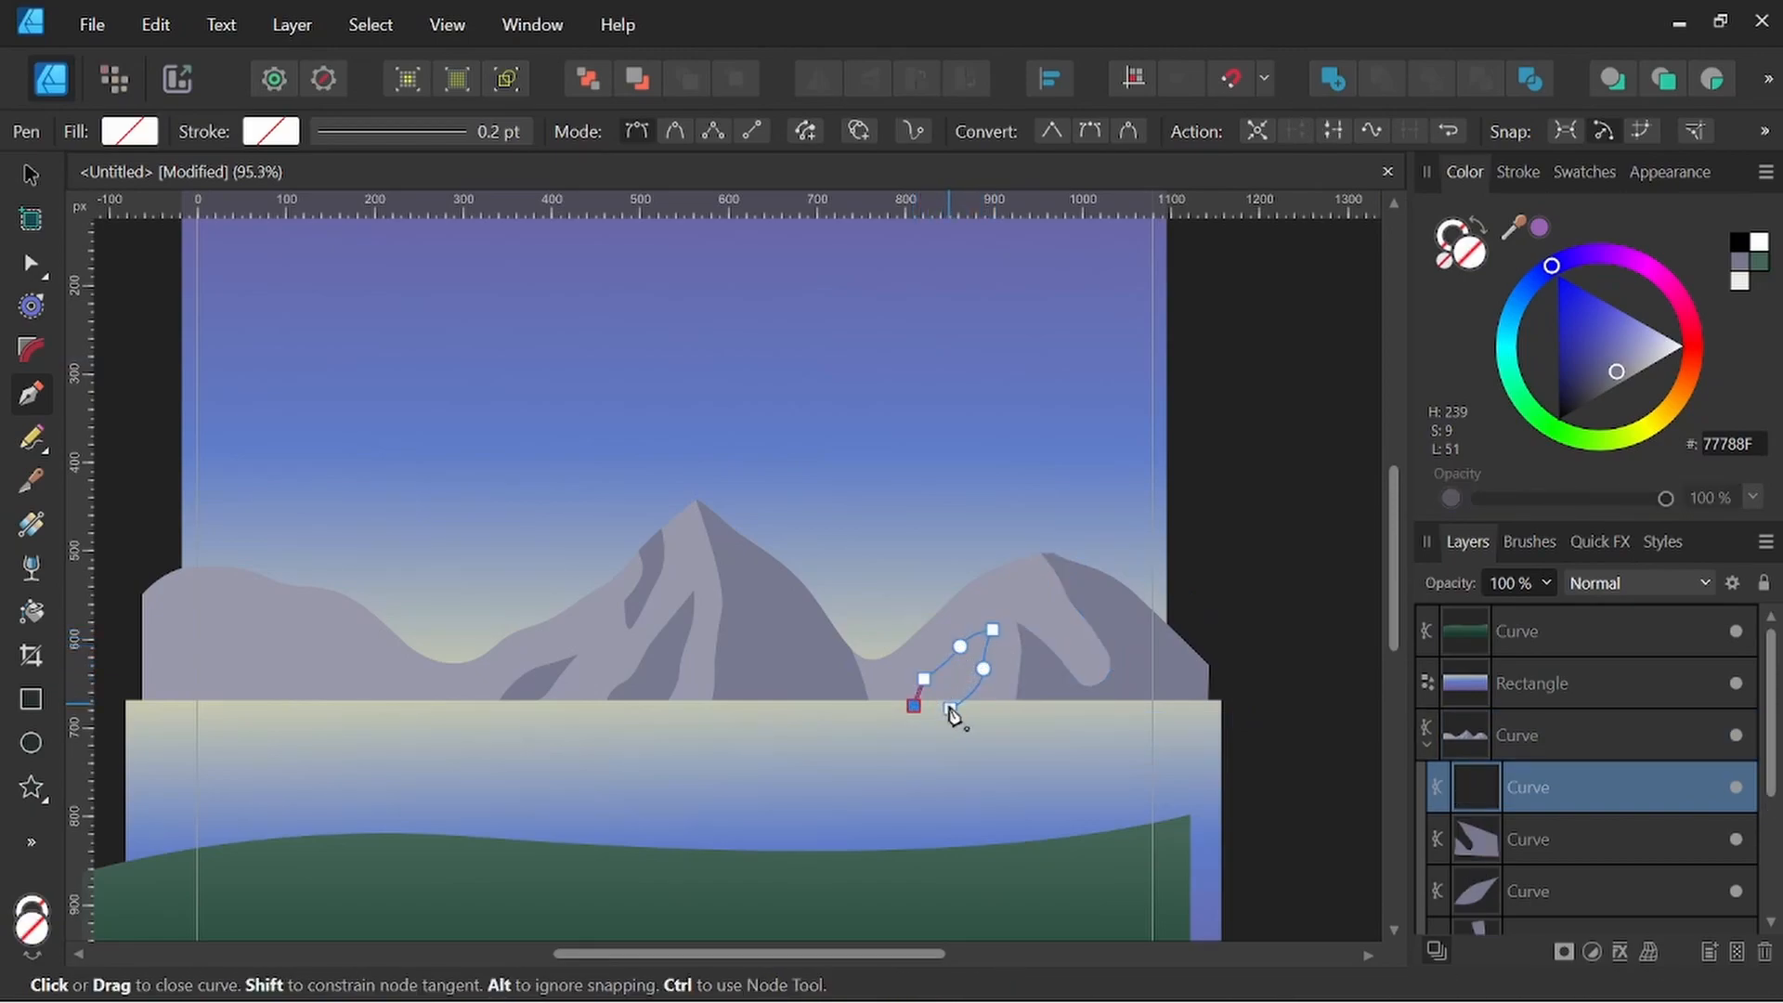
left_click(949, 709)
left_click(1739, 263)
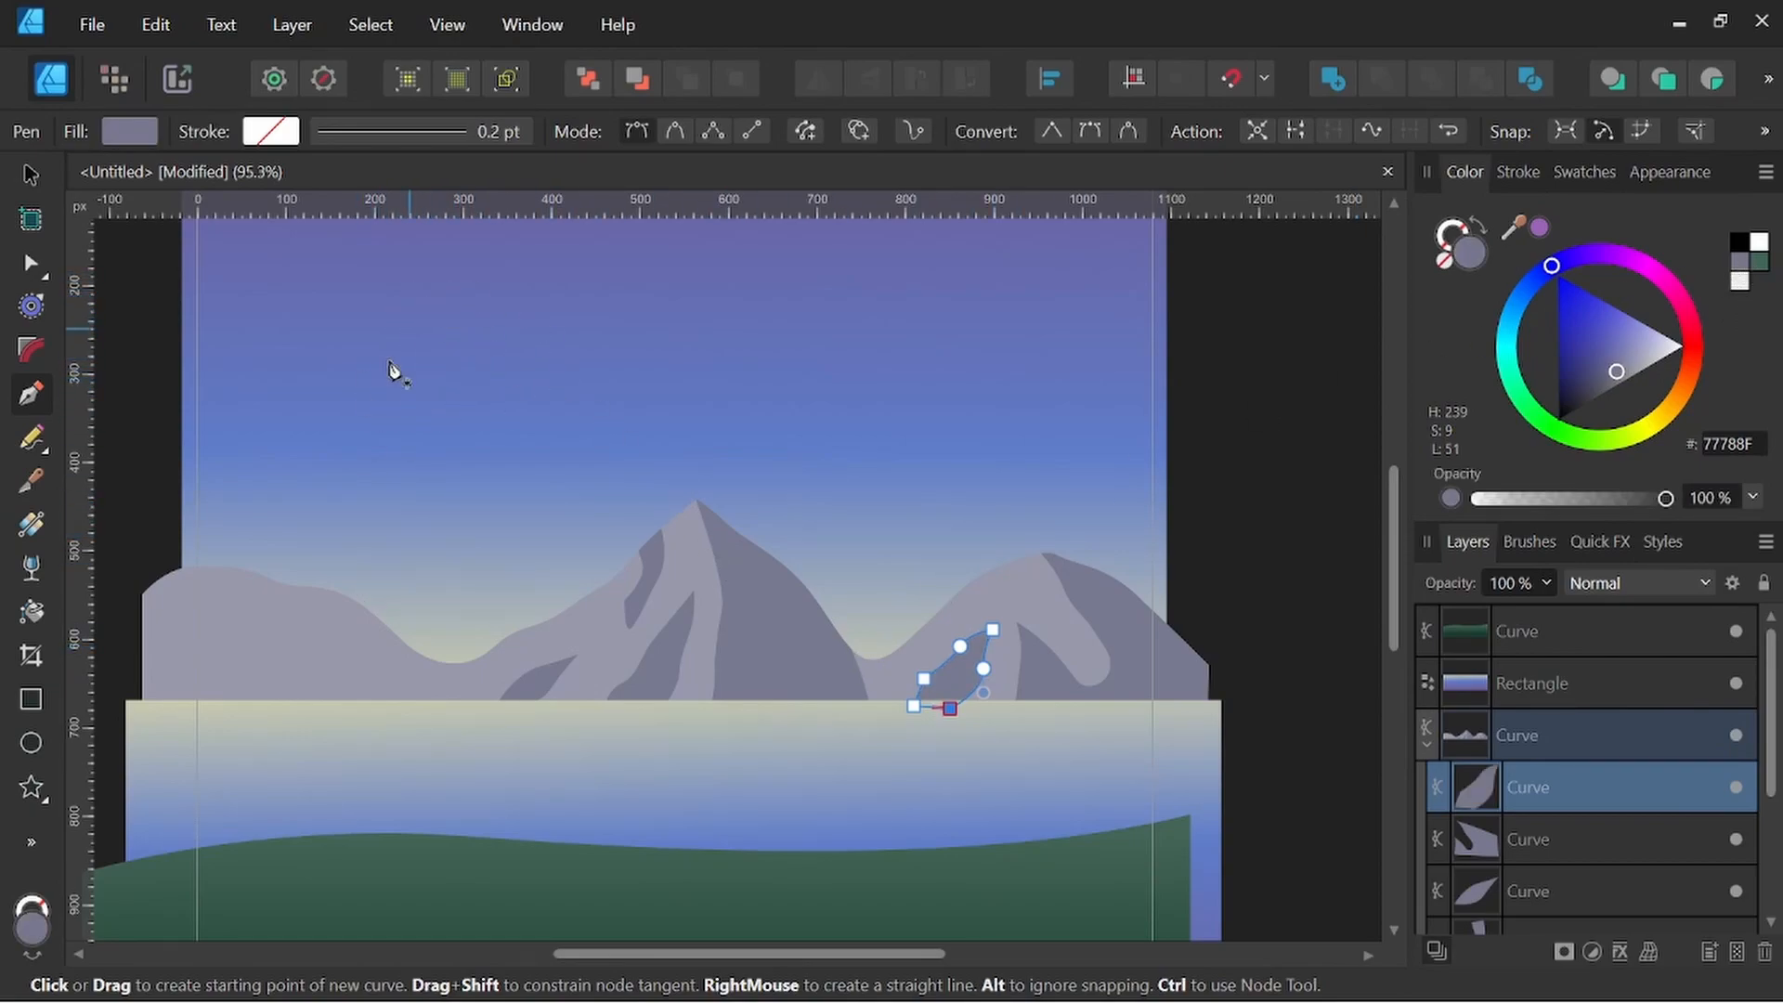
Draw a large irregular shadow shape over the left mountain's left side, reaching beyond its edge and base, and fill it with 77788F
left_click(209, 555)
left_click_drag(243, 621, 133, 657)
left_click(270, 636)
left_click(221, 644)
left_click(230, 708)
left_click(161, 711)
key("ctrl+z")
left_click(127, 710)
left_click(125, 580)
left_click_drag(209, 555, 259, 552)
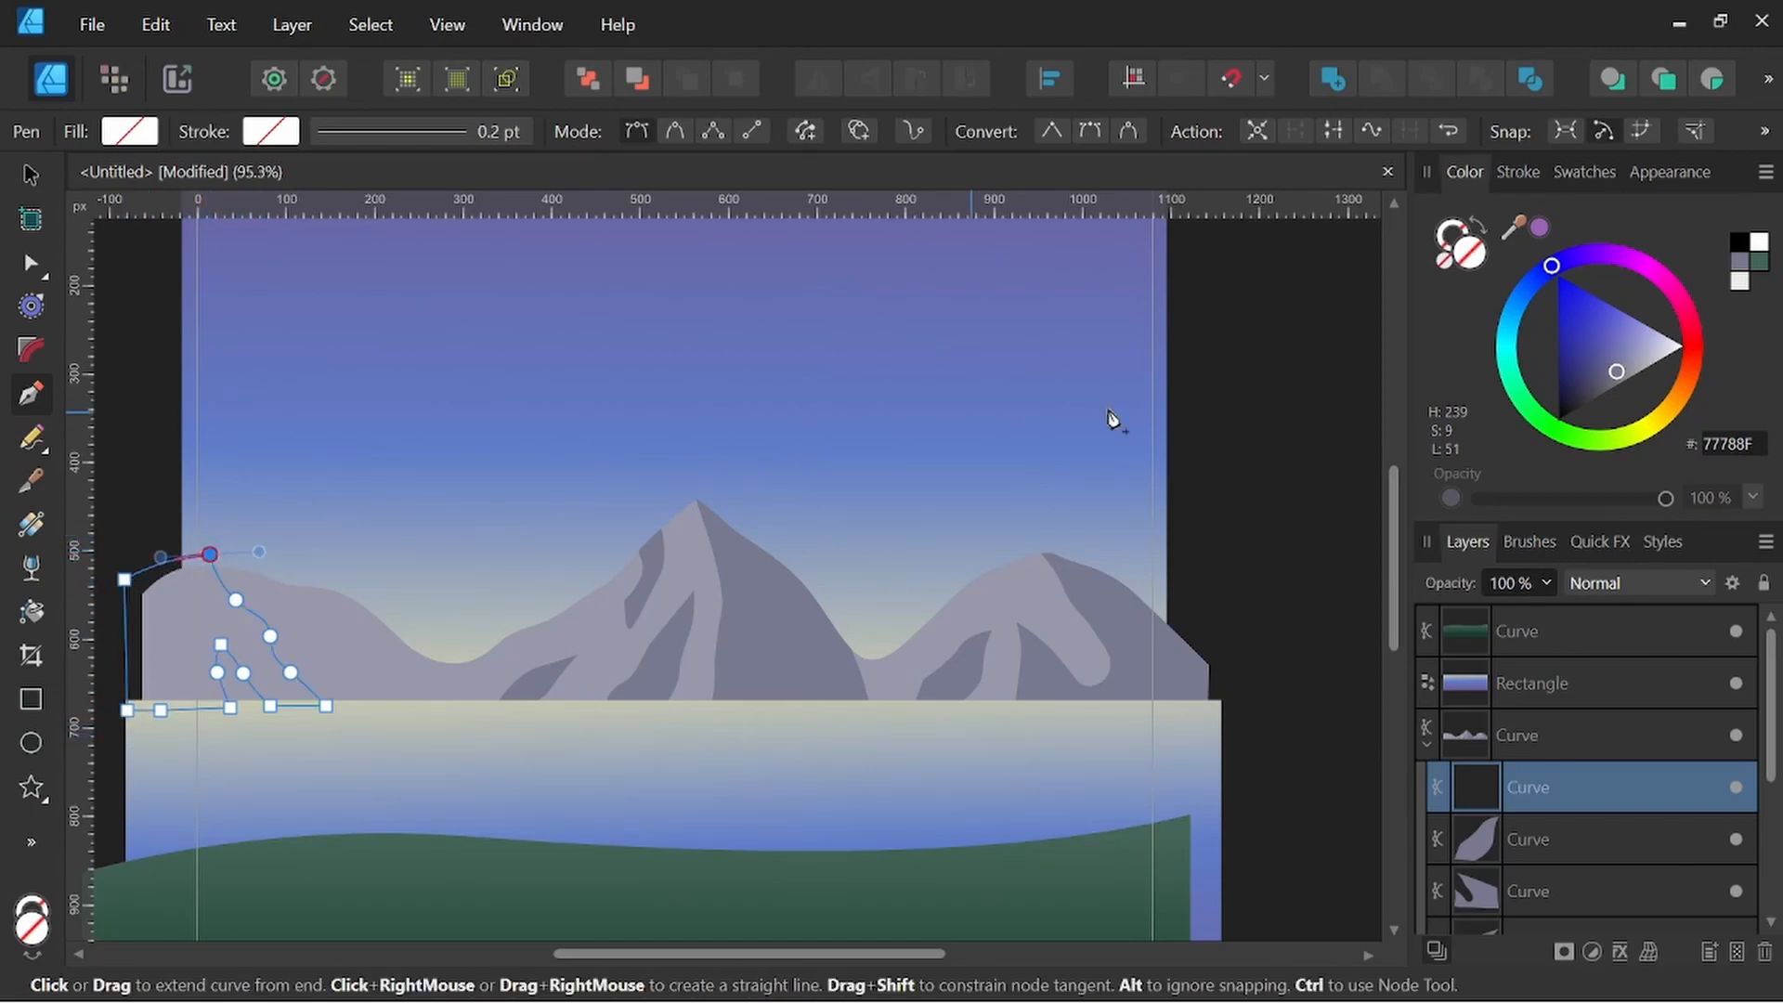
left_click(1743, 274)
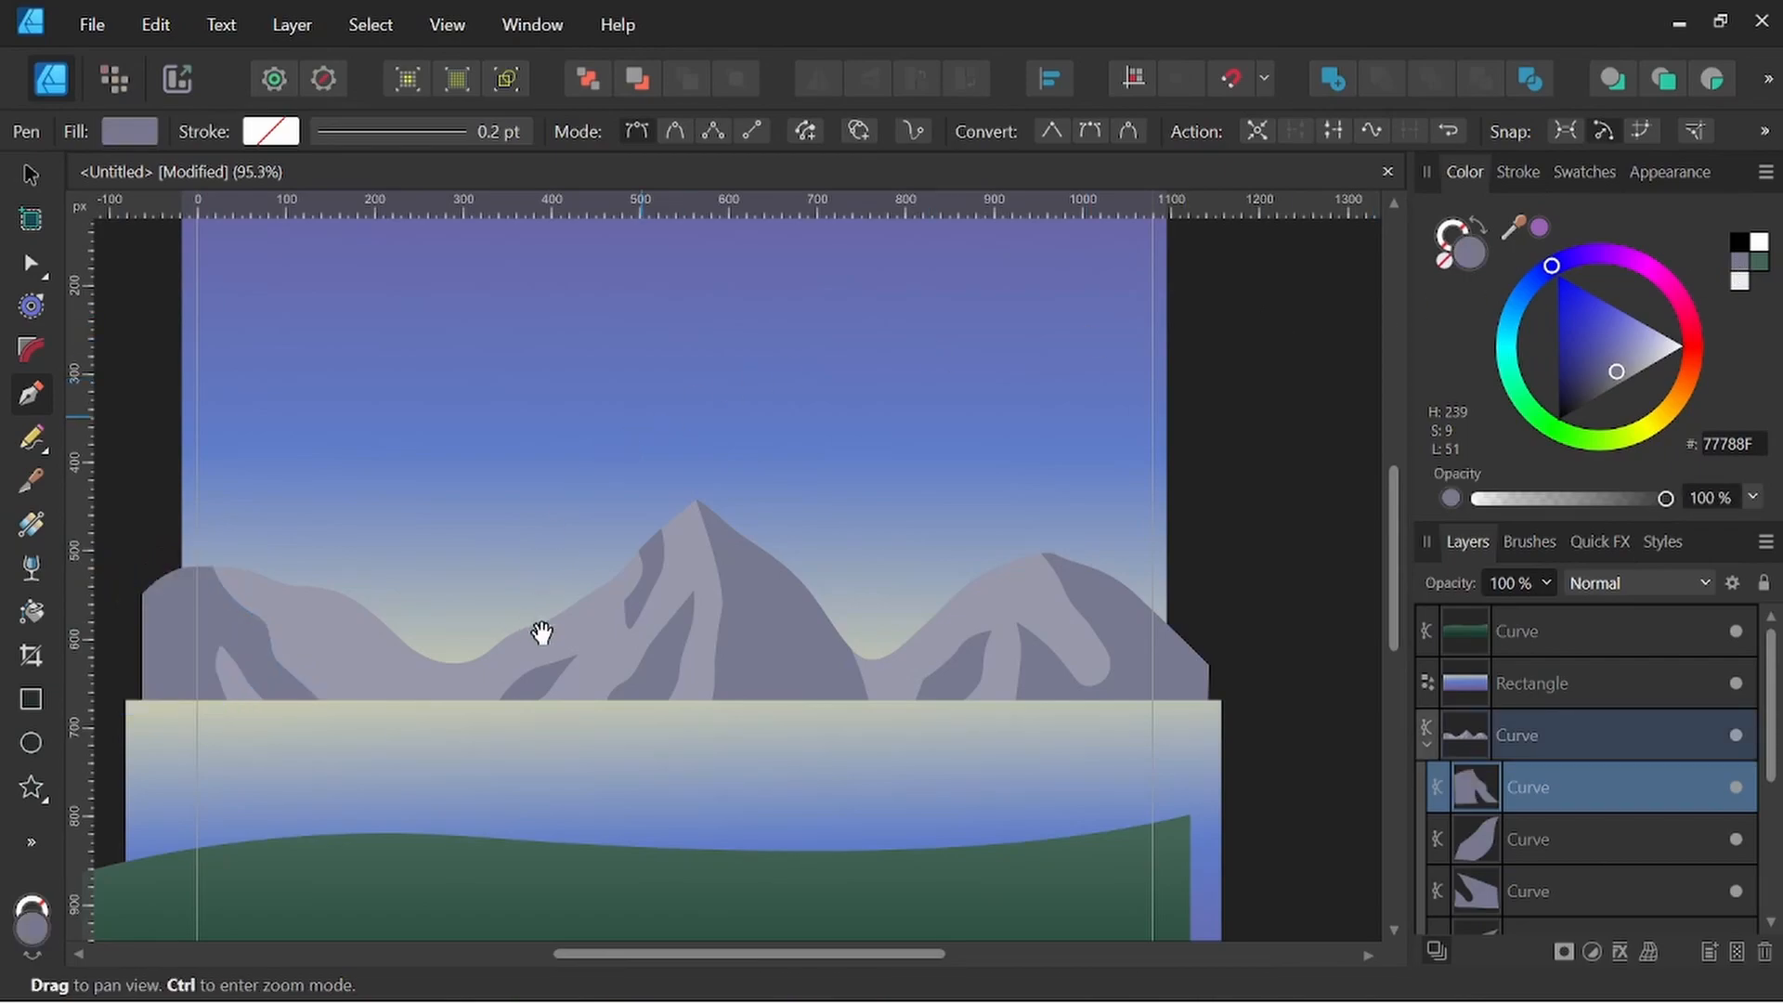
left_click(327, 641)
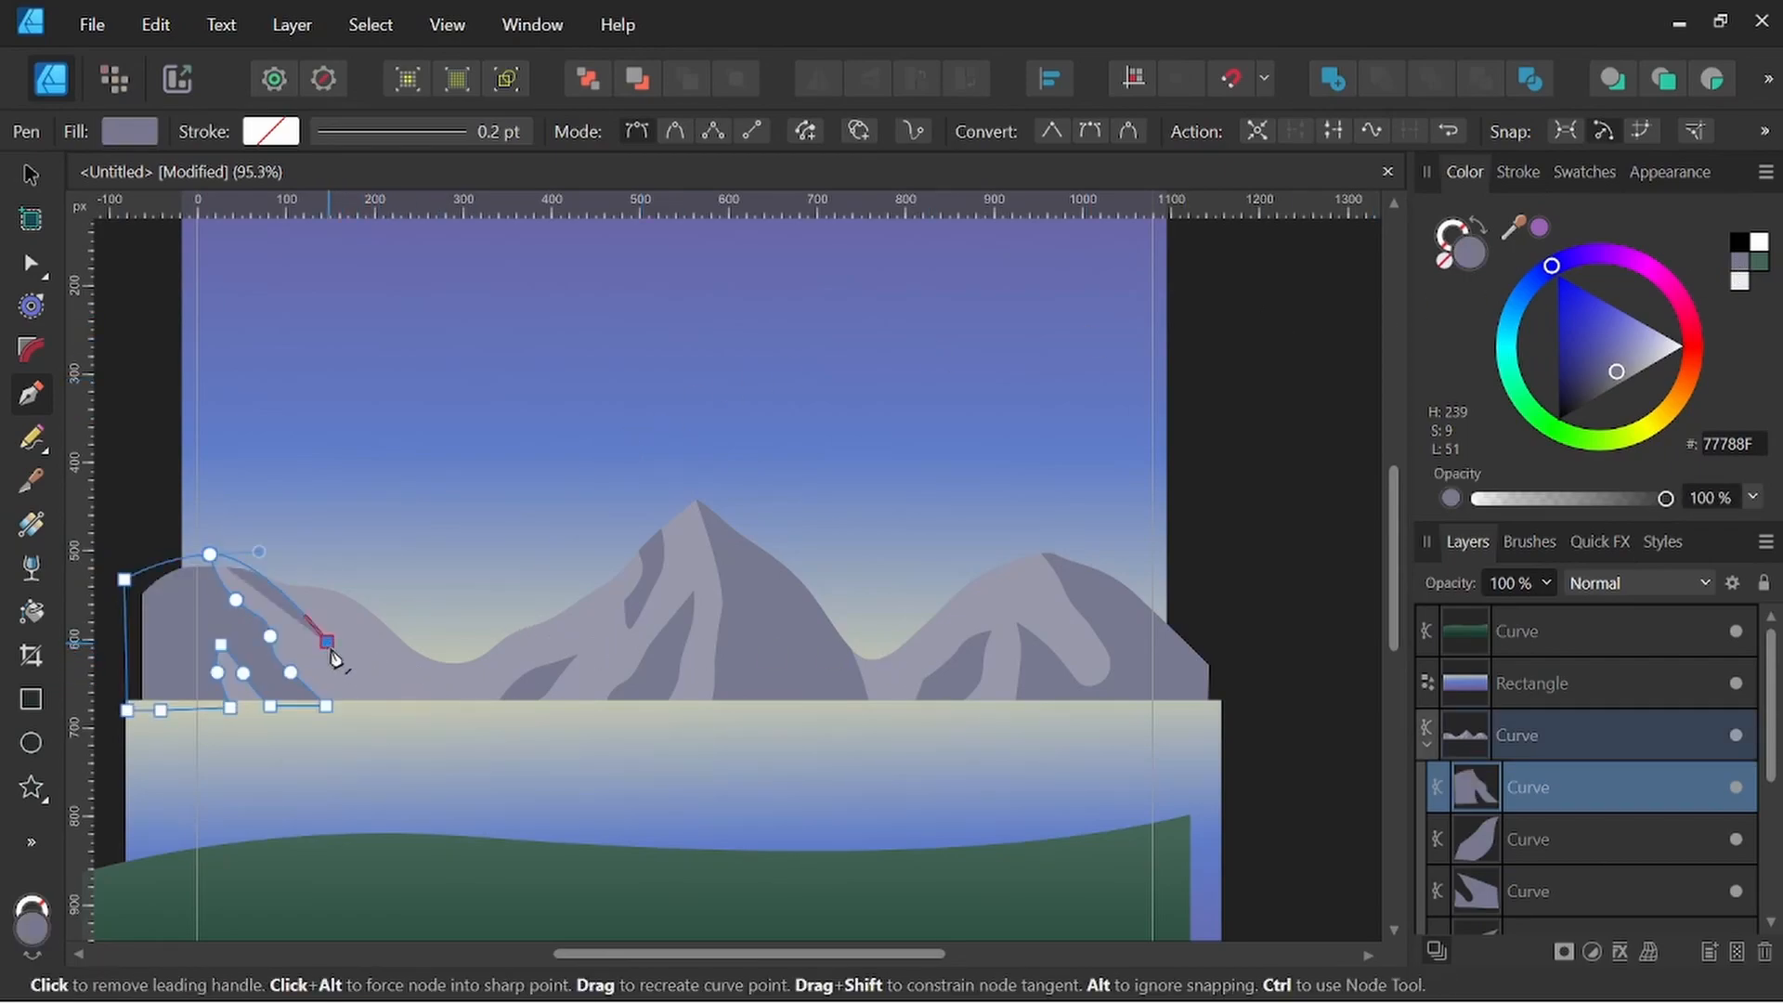
key("ctrl+z")
left_click(210, 555)
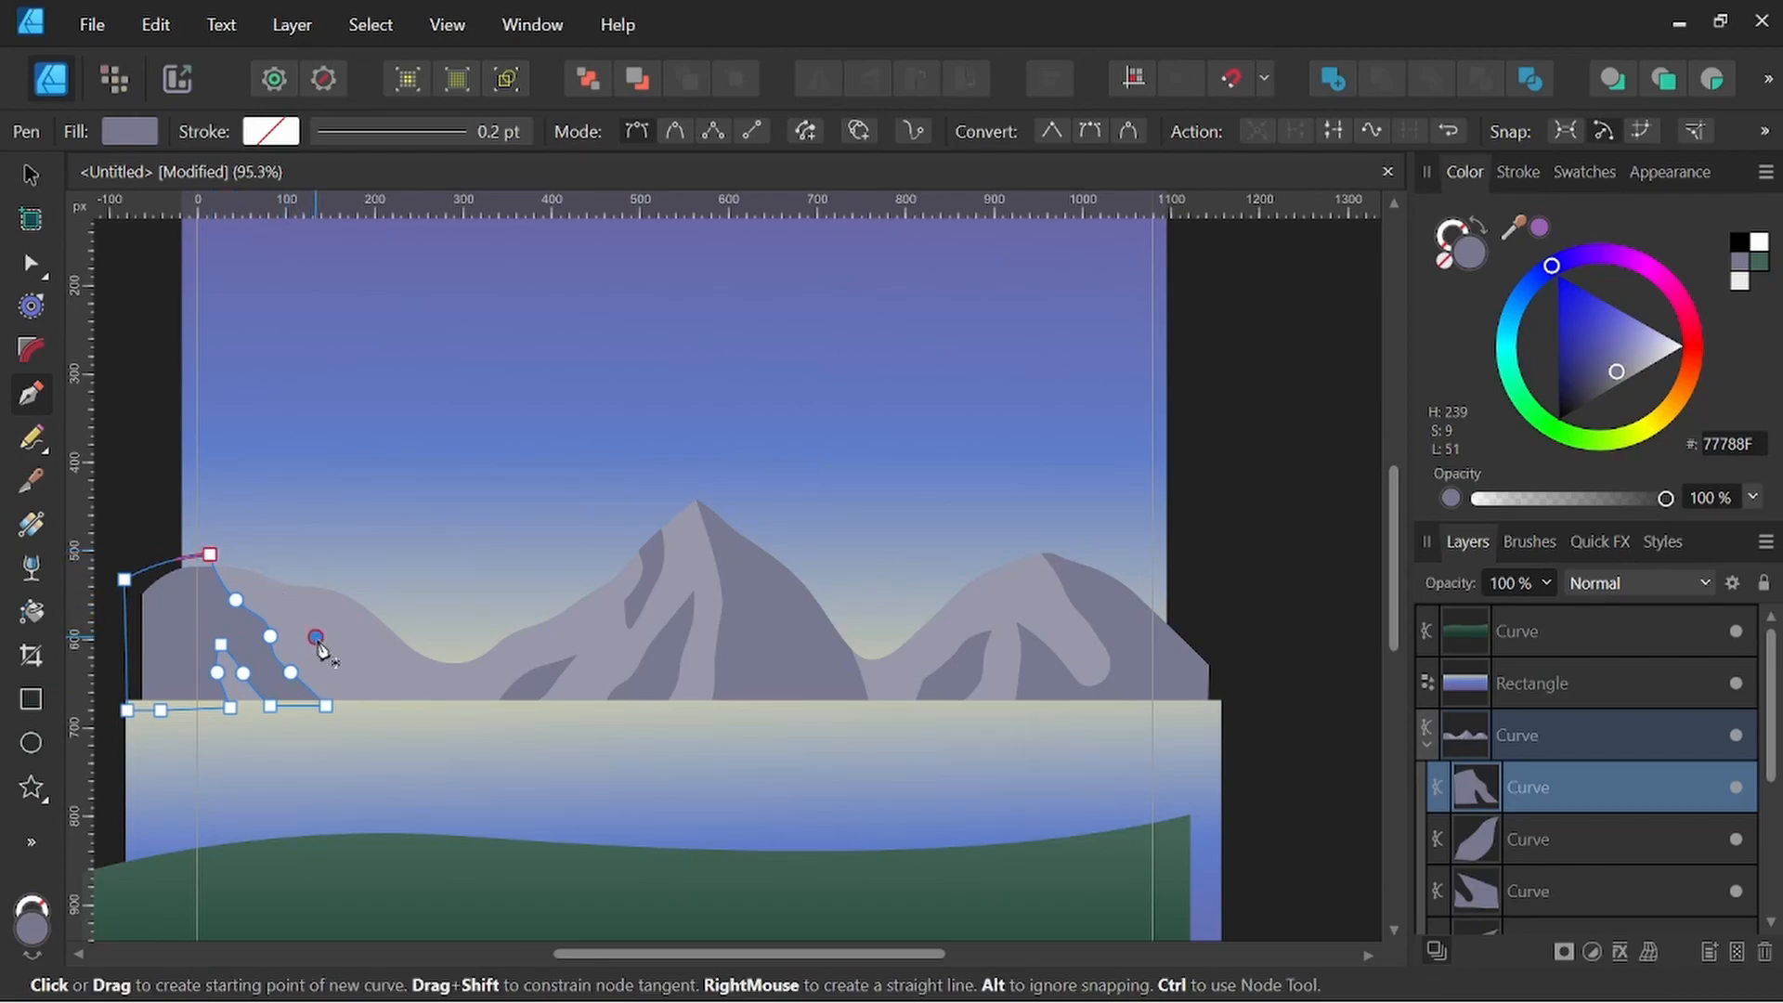
Draw a narrow curved shadow shape on the left mountain's lower right slope down to the waterline and fill it with 77788F
left_click(316, 637)
left_click(343, 668)
left_click_drag(379, 706, 376, 665)
left_click(409, 710)
left_click(358, 653)
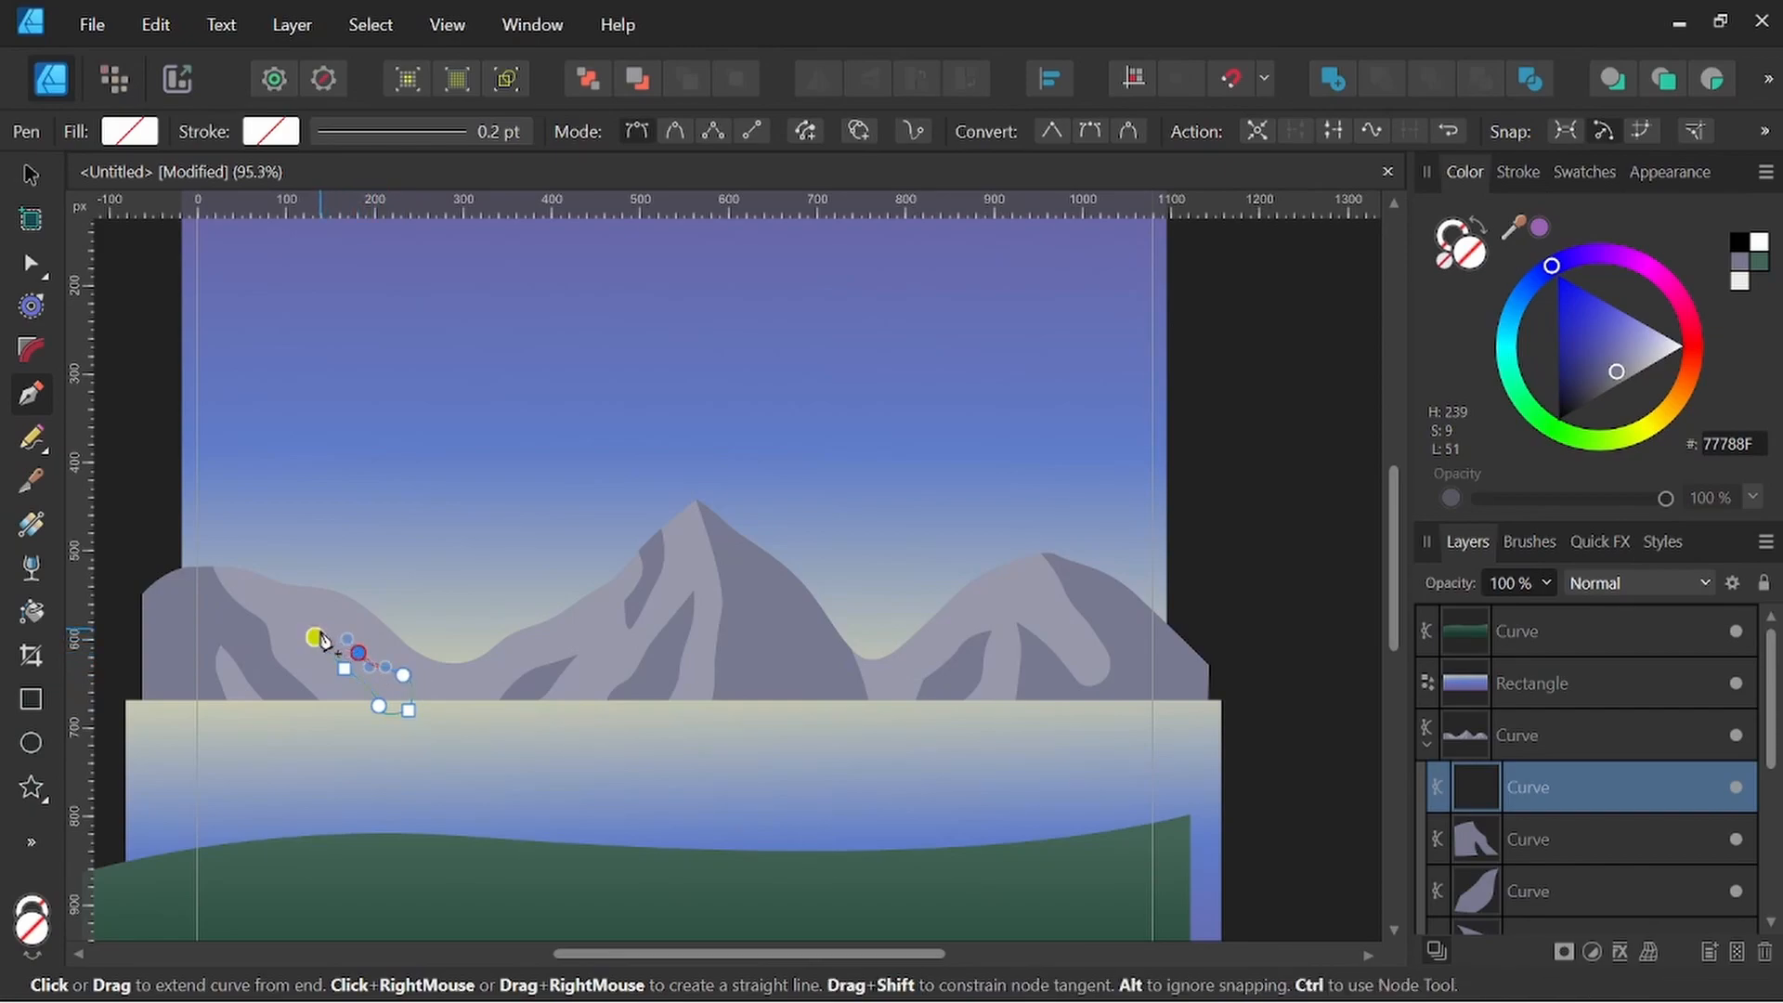
left_click(316, 637)
left_click(1740, 259)
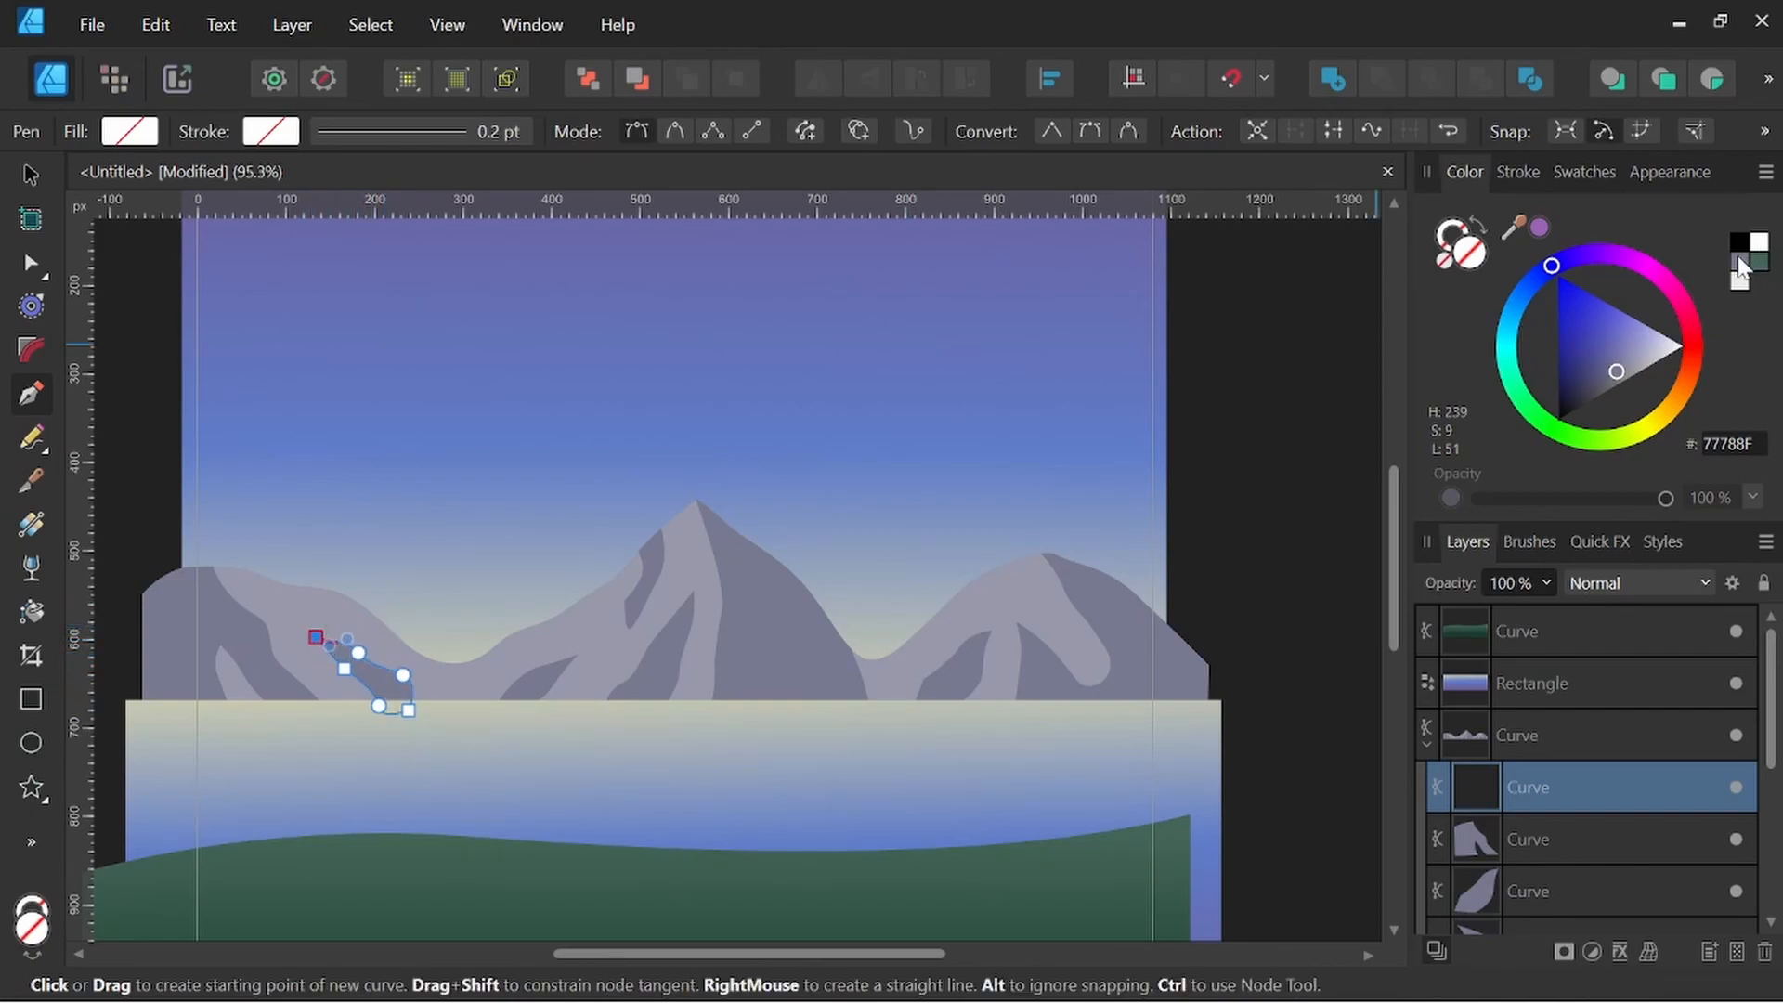
Draw a small closed shadow shape at the left mountain's upper right ridge and fill it with 77788F
left_click(273, 578)
left_click(291, 597)
scroll(313, 620, "up", 2)
left_click_drag(325, 611, 334, 629)
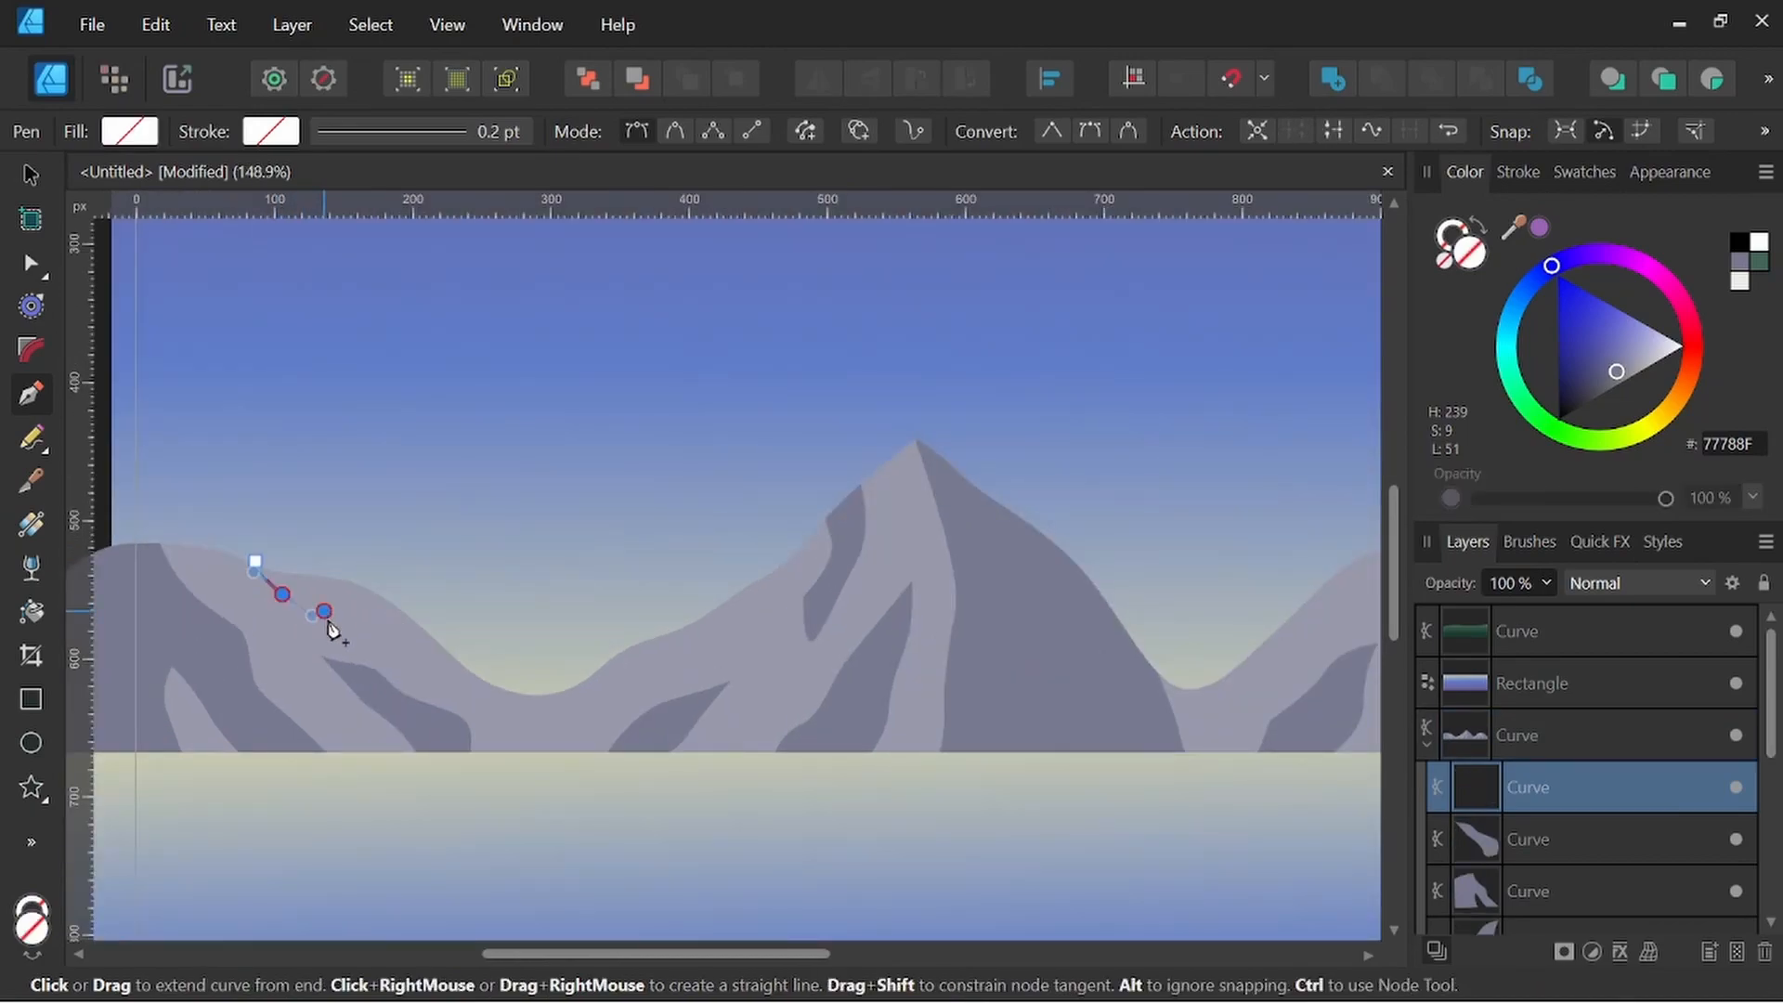
left_click(290, 555)
left_click(254, 561)
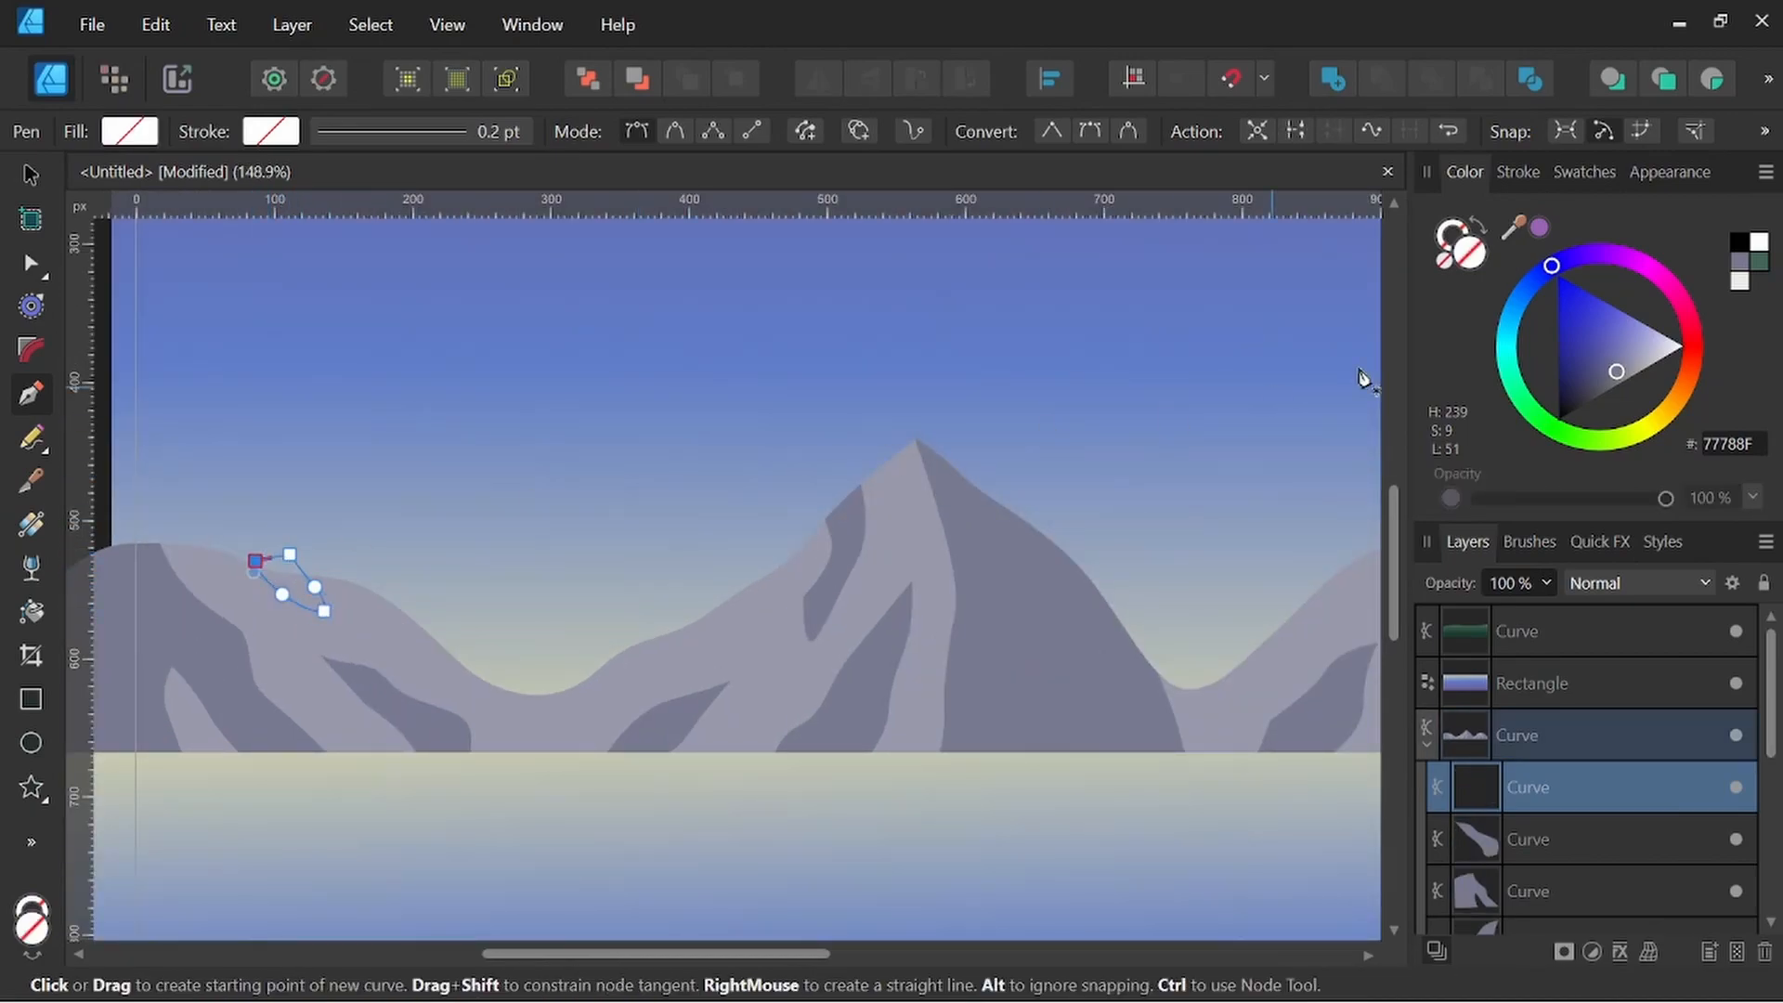
left_click(1749, 279)
Draw a moon circle about 135 px wide in the left half of the sky and fill it with D6D5A5
scroll(1011, 445, "down", 3)
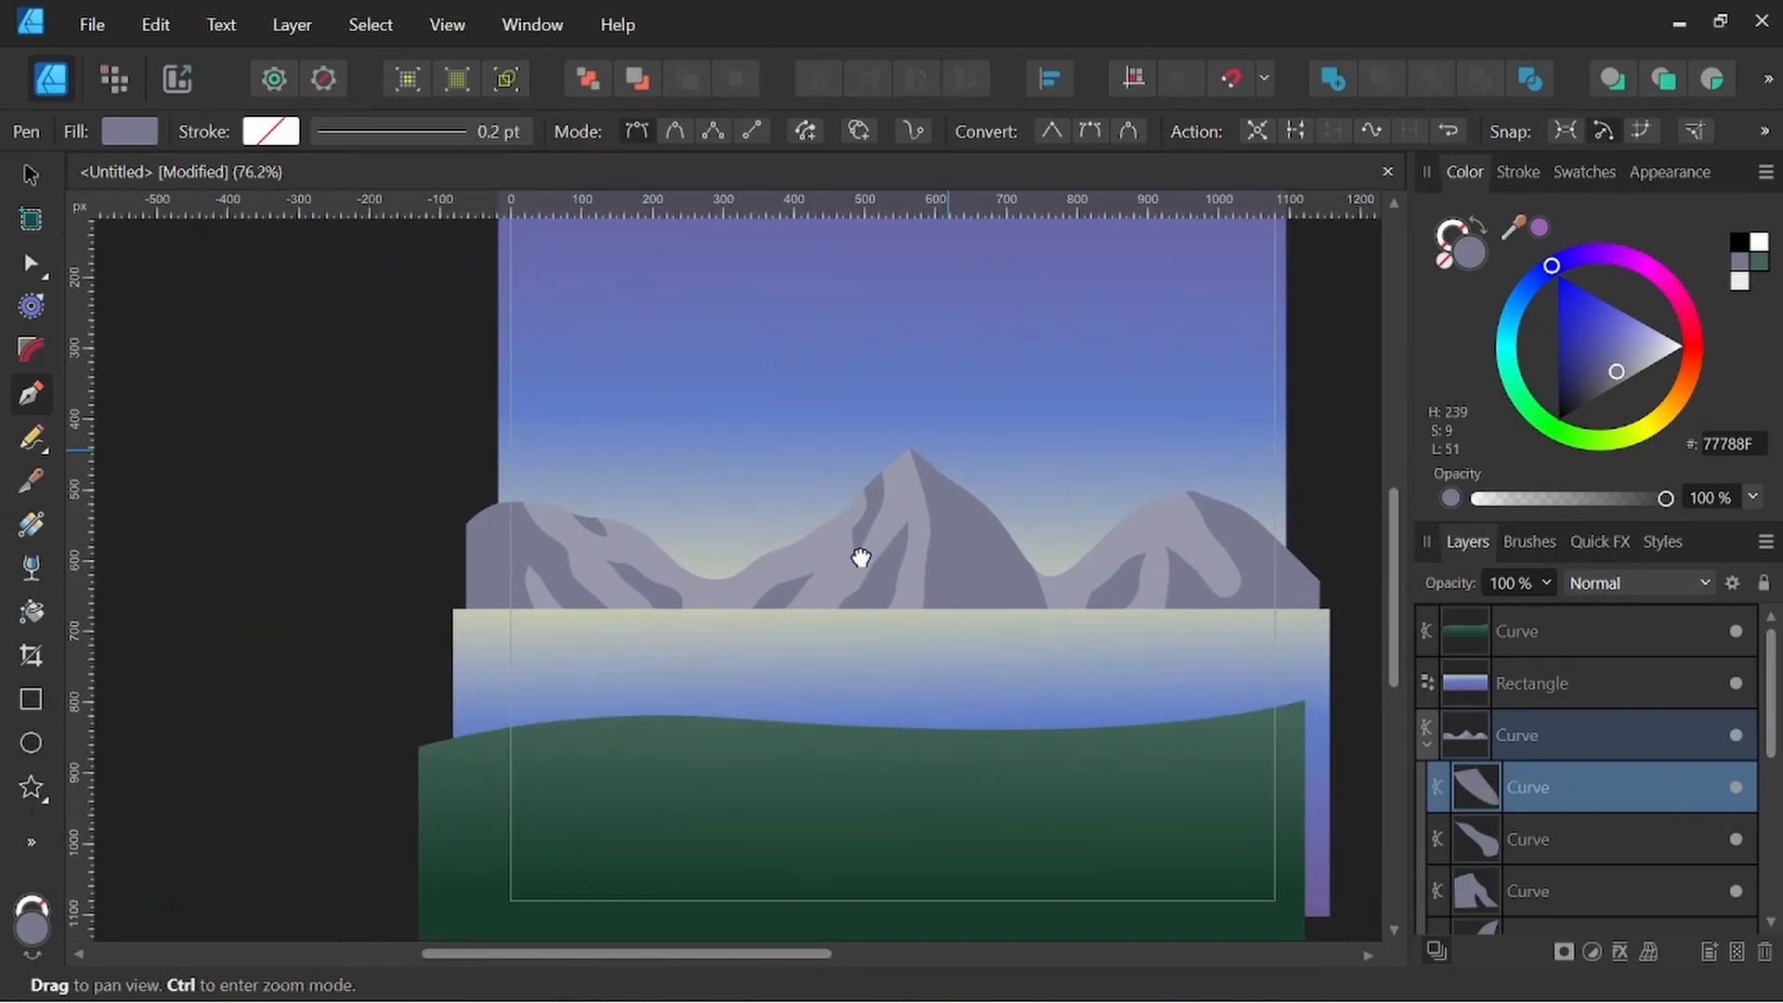
left_click_drag(864, 557, 849, 554)
scroll(849, 555, "down", 2)
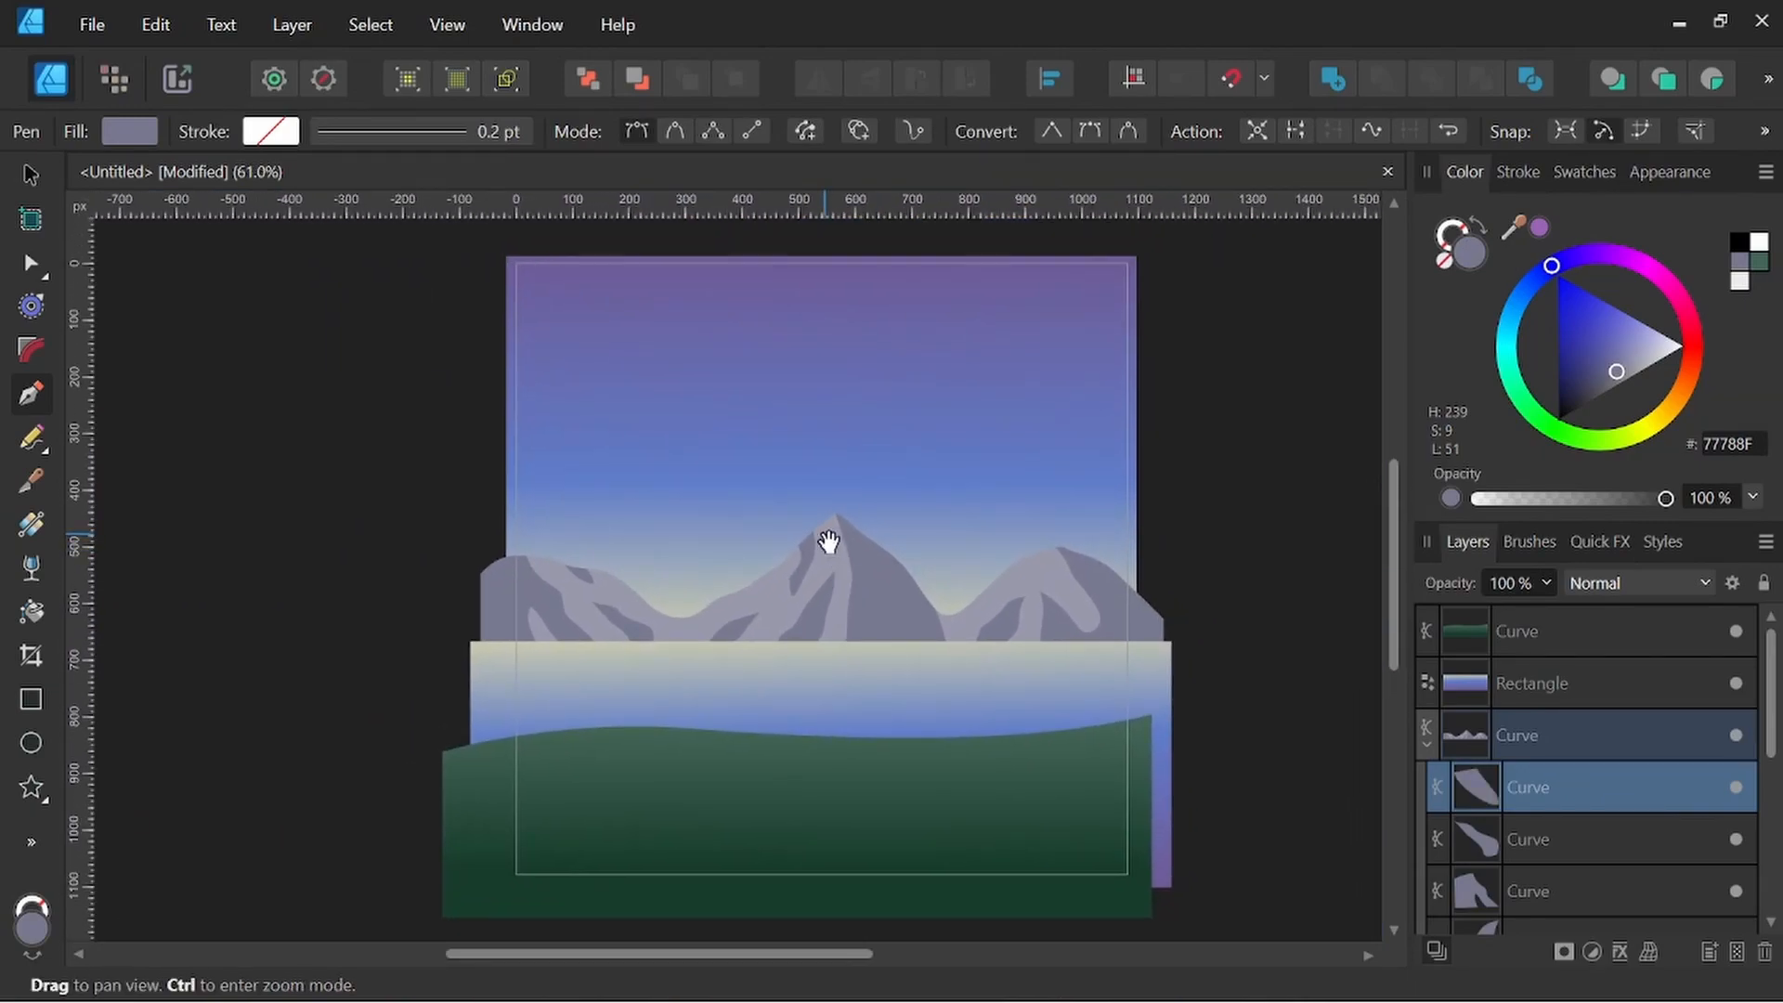
key("v")
key("ctrl+d")
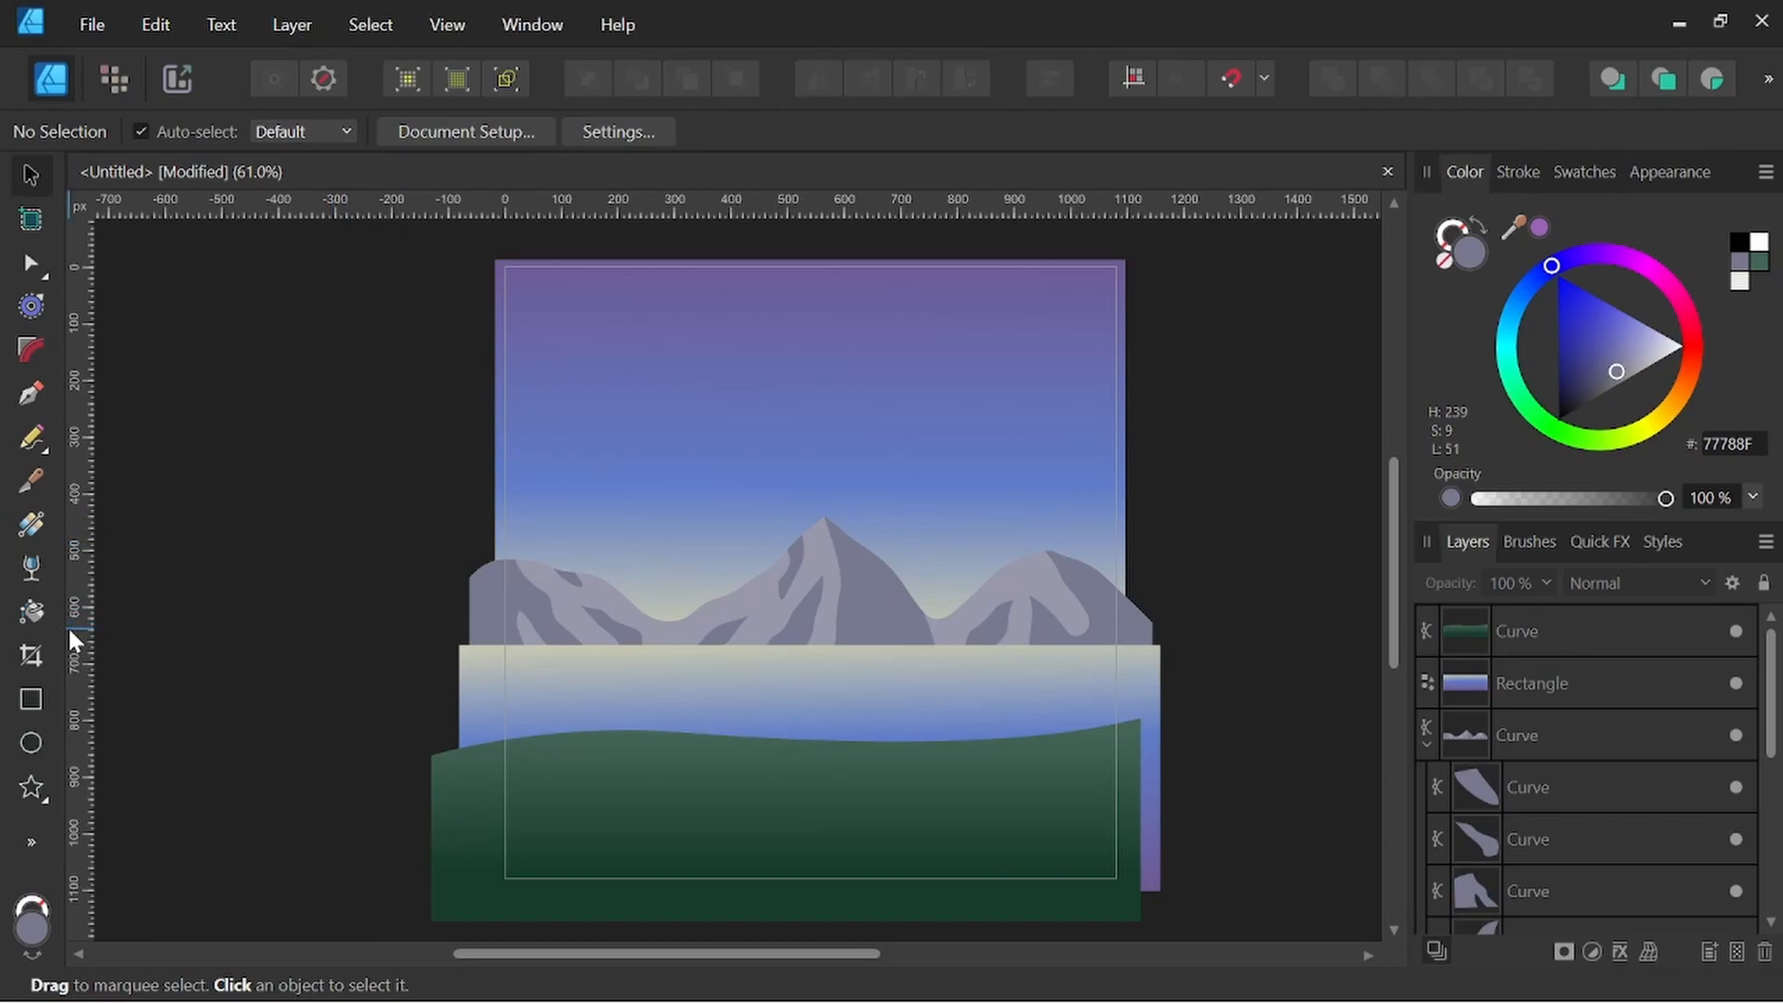
left_click(33, 739)
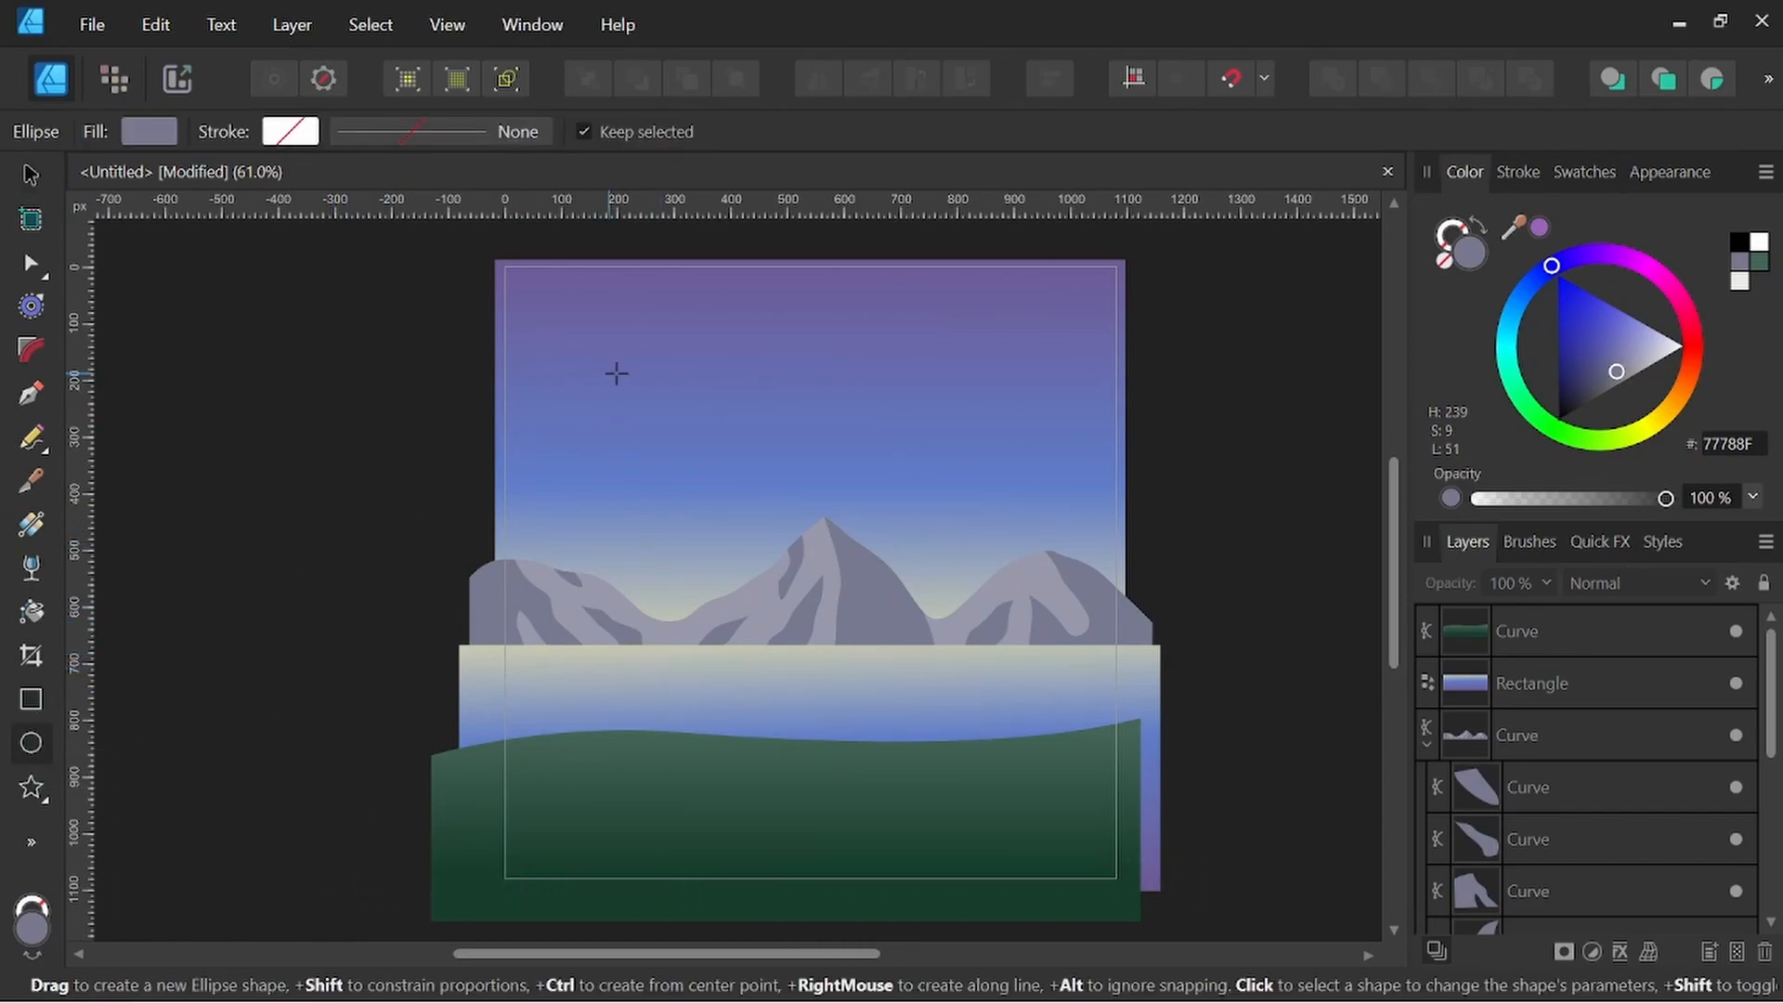
left_click_drag(660, 379, 740, 453)
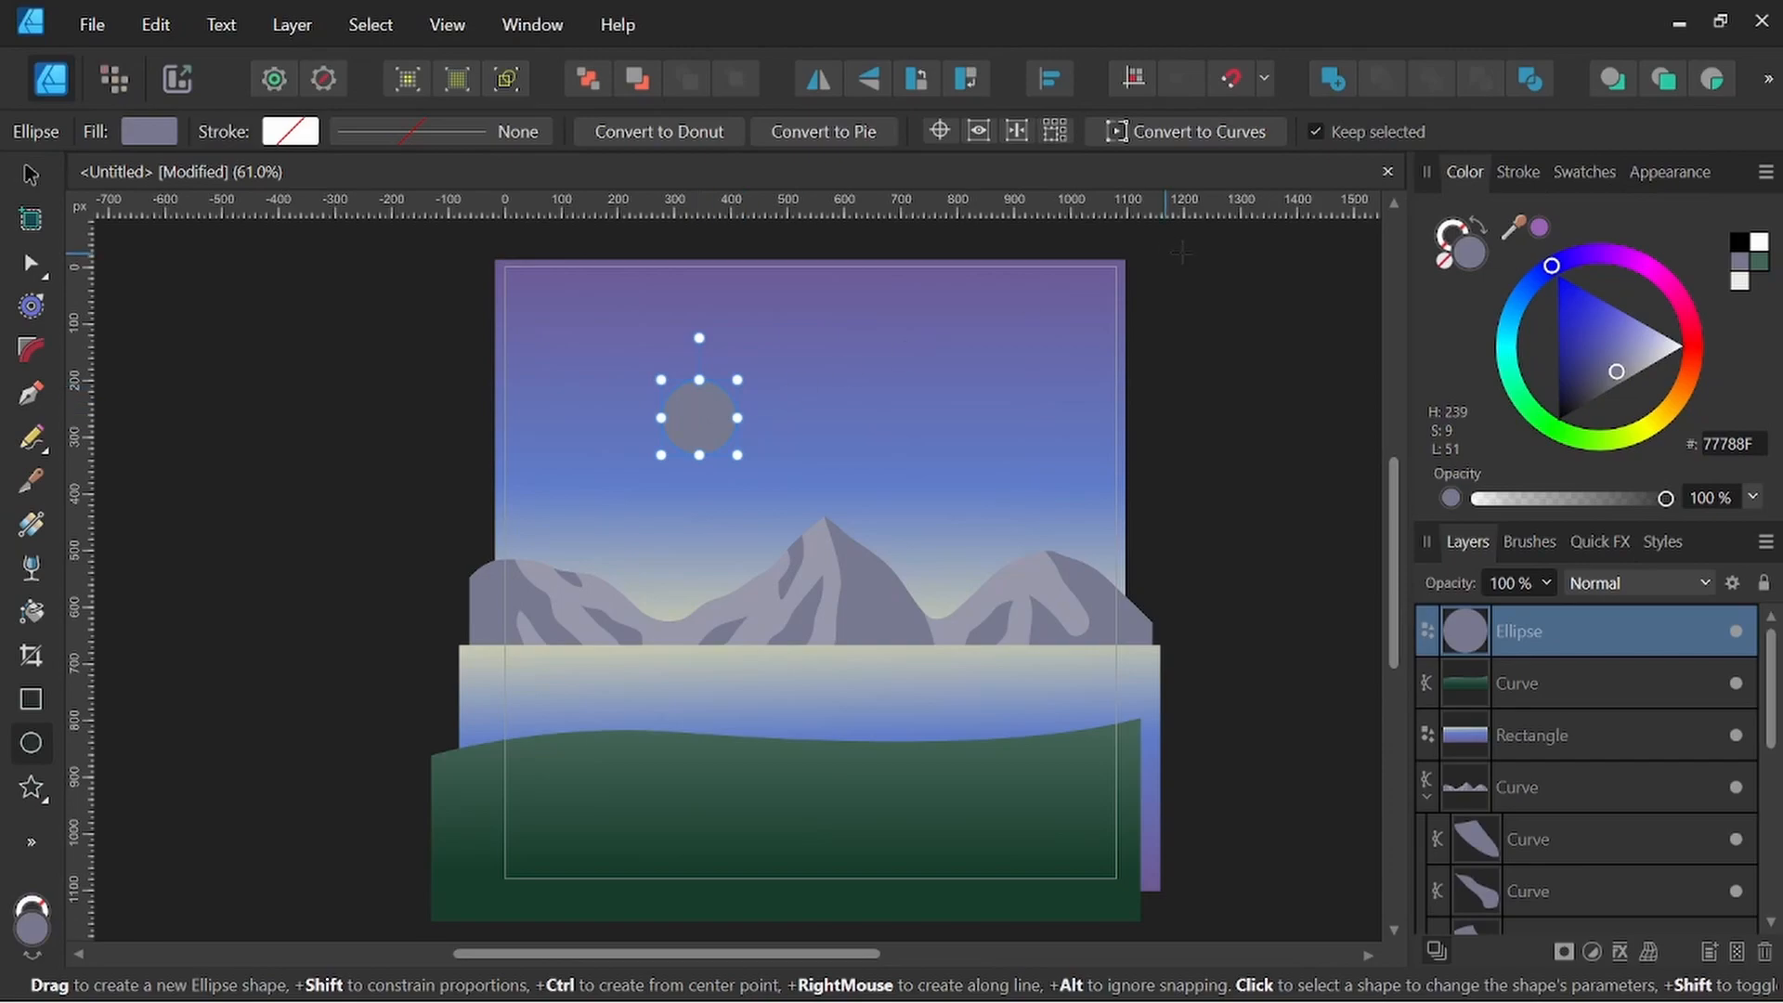
mouse_move(1642, 422)
left_mouse_down()
mouse_move(1663, 422)
mouse_move(1649, 428)
left_mouse_up()
left_click_drag(1594, 349, 1560, 349)
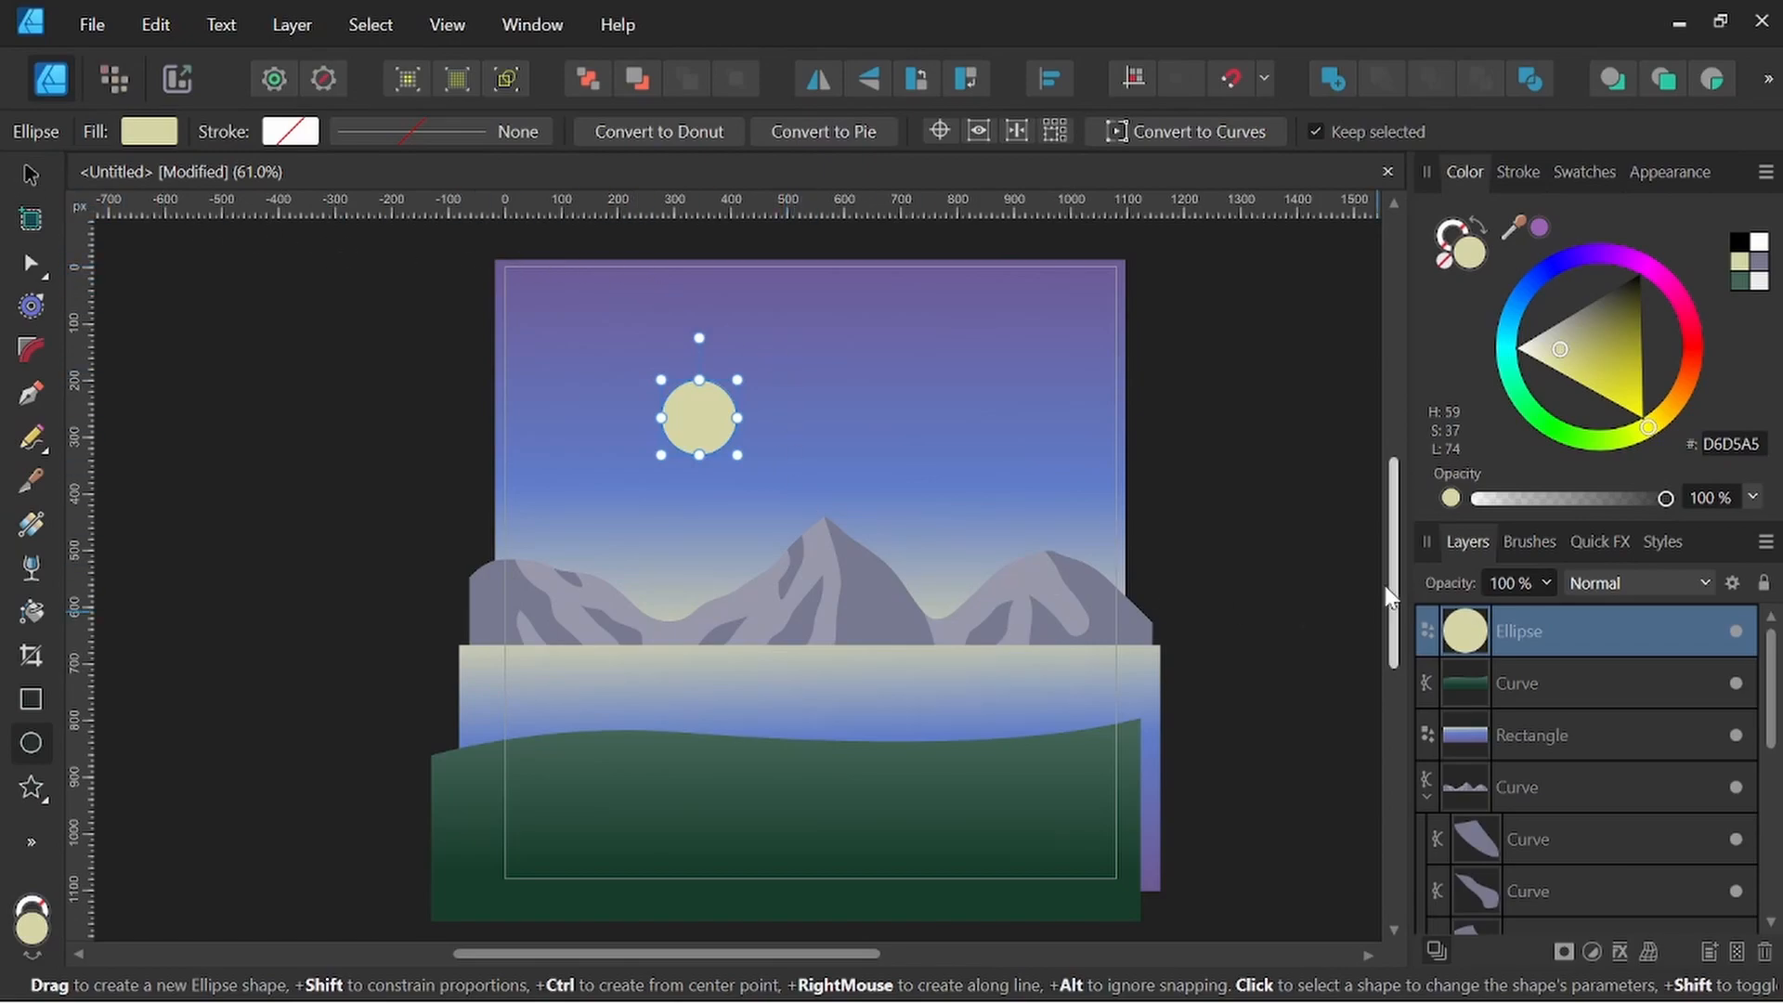
Duplicate the moon circle and apply a Gaussian Blur with a 41.2 px radius to the lower copy
right_click(1528, 628)
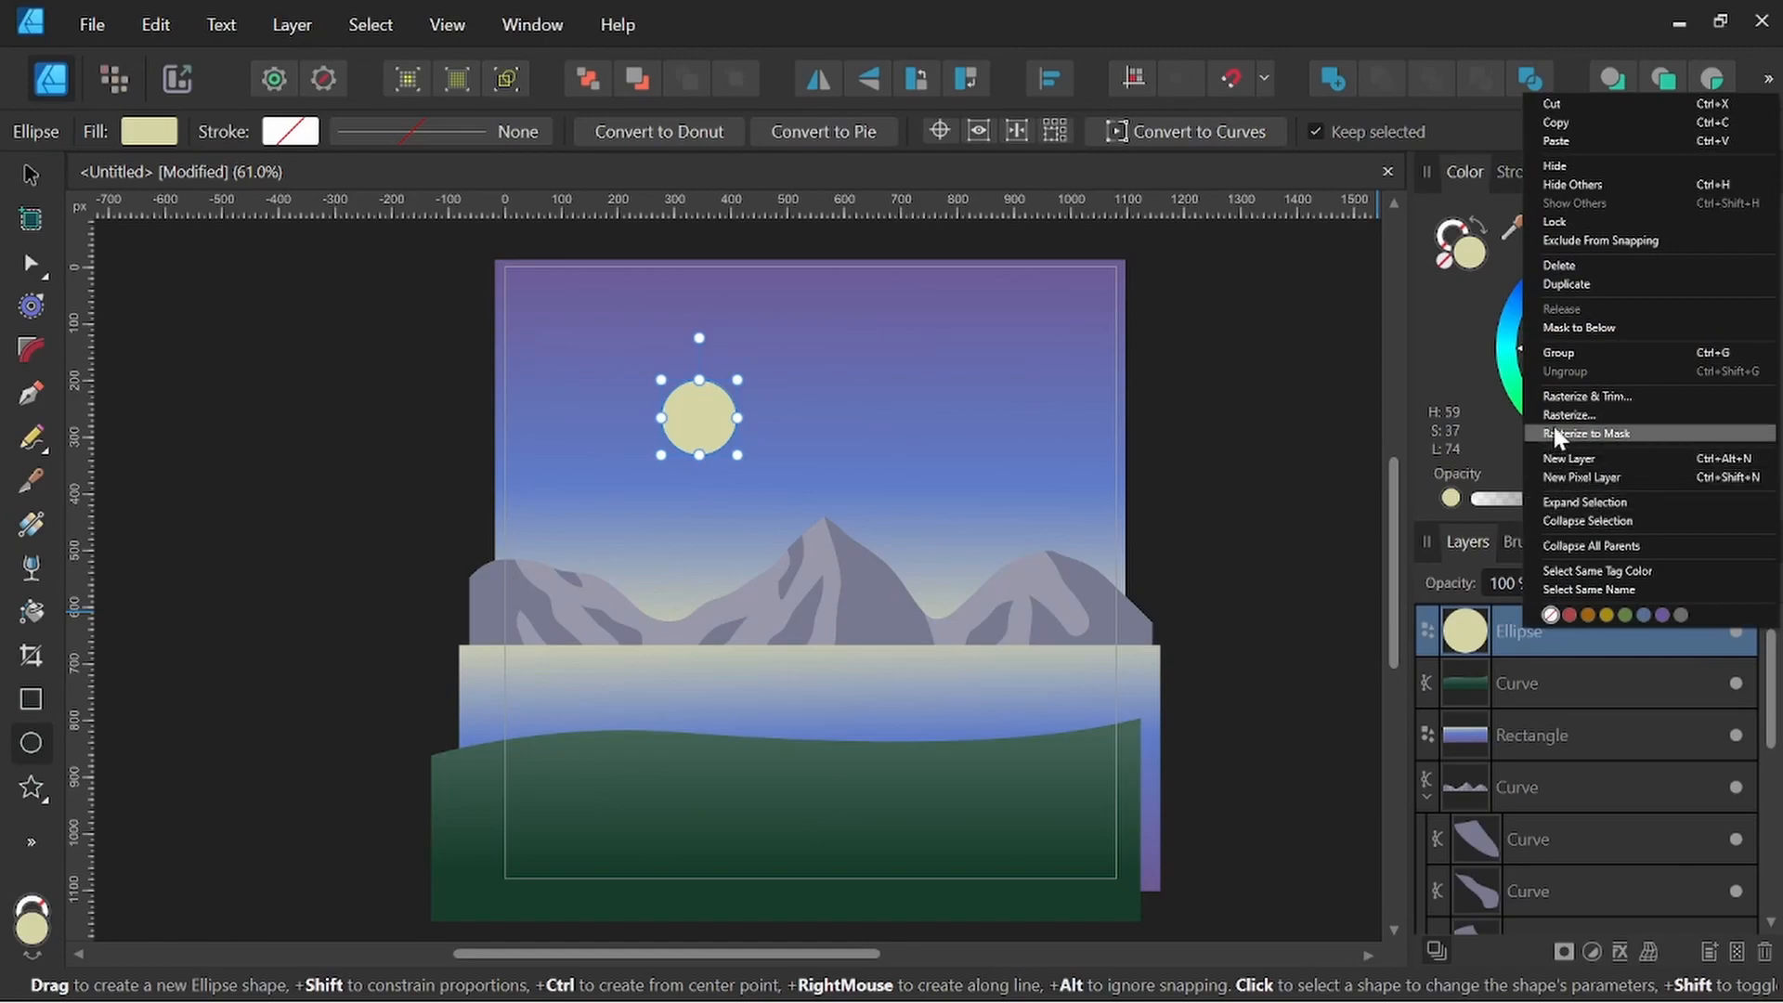
left_click(1569, 284)
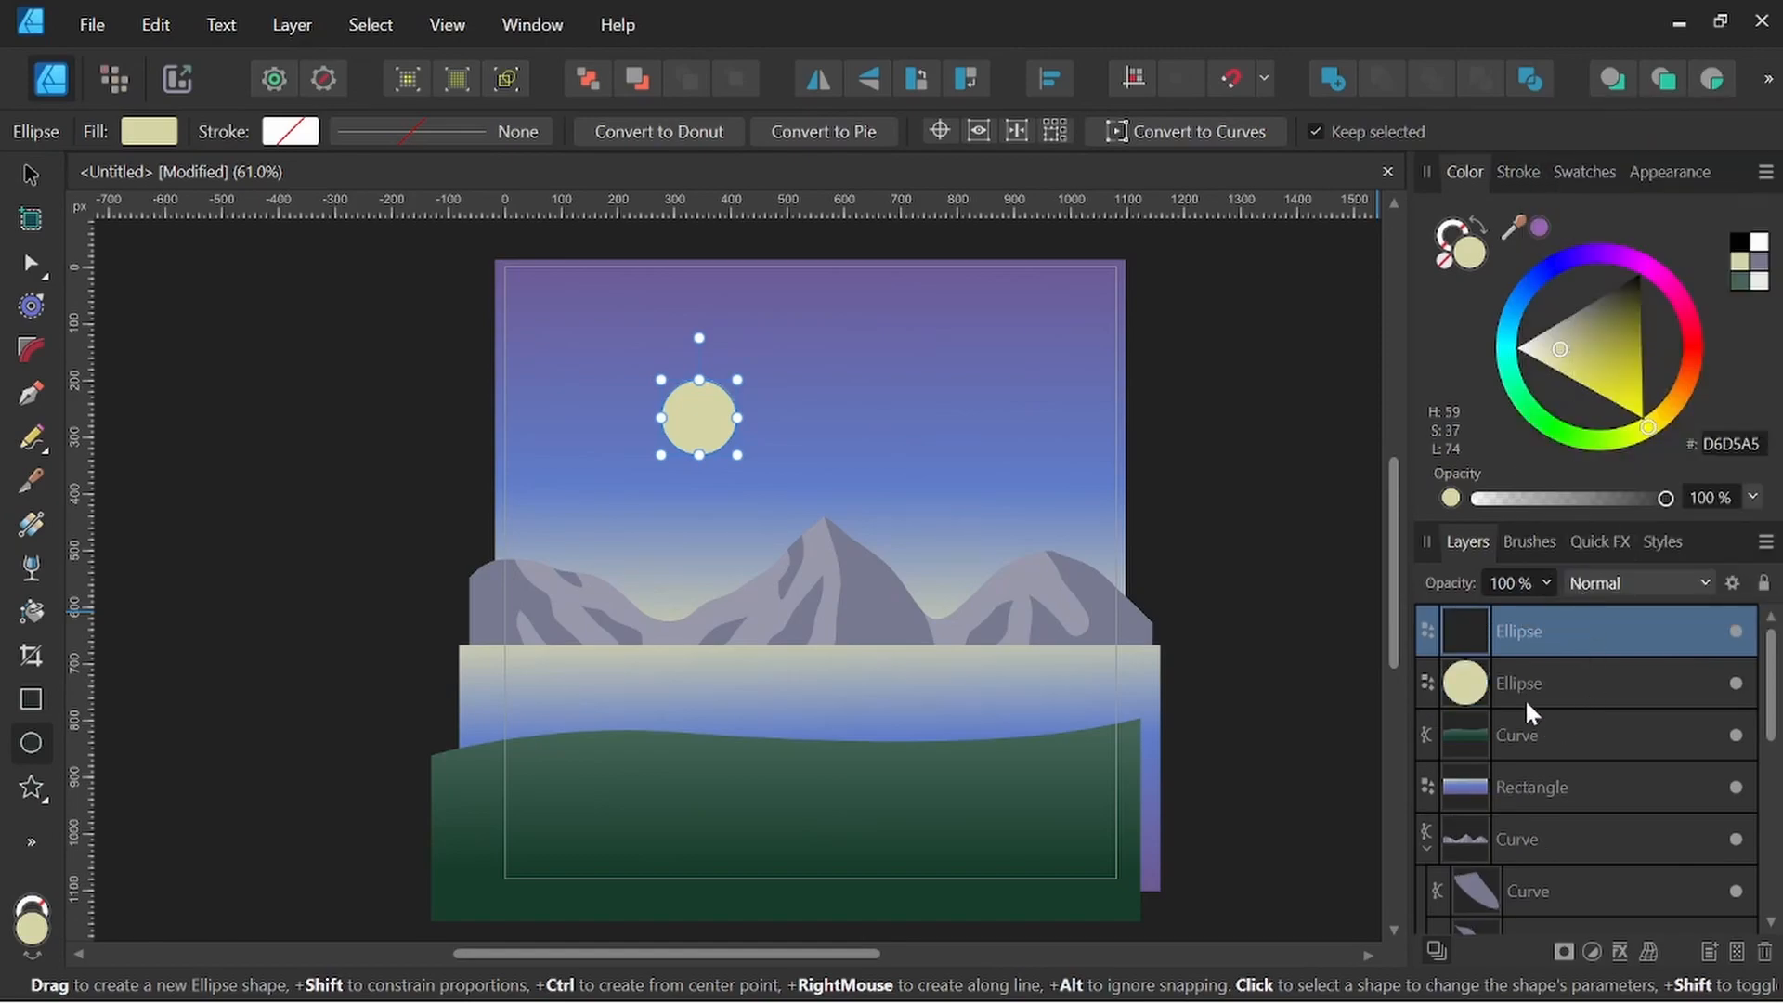
left_click(1539, 674)
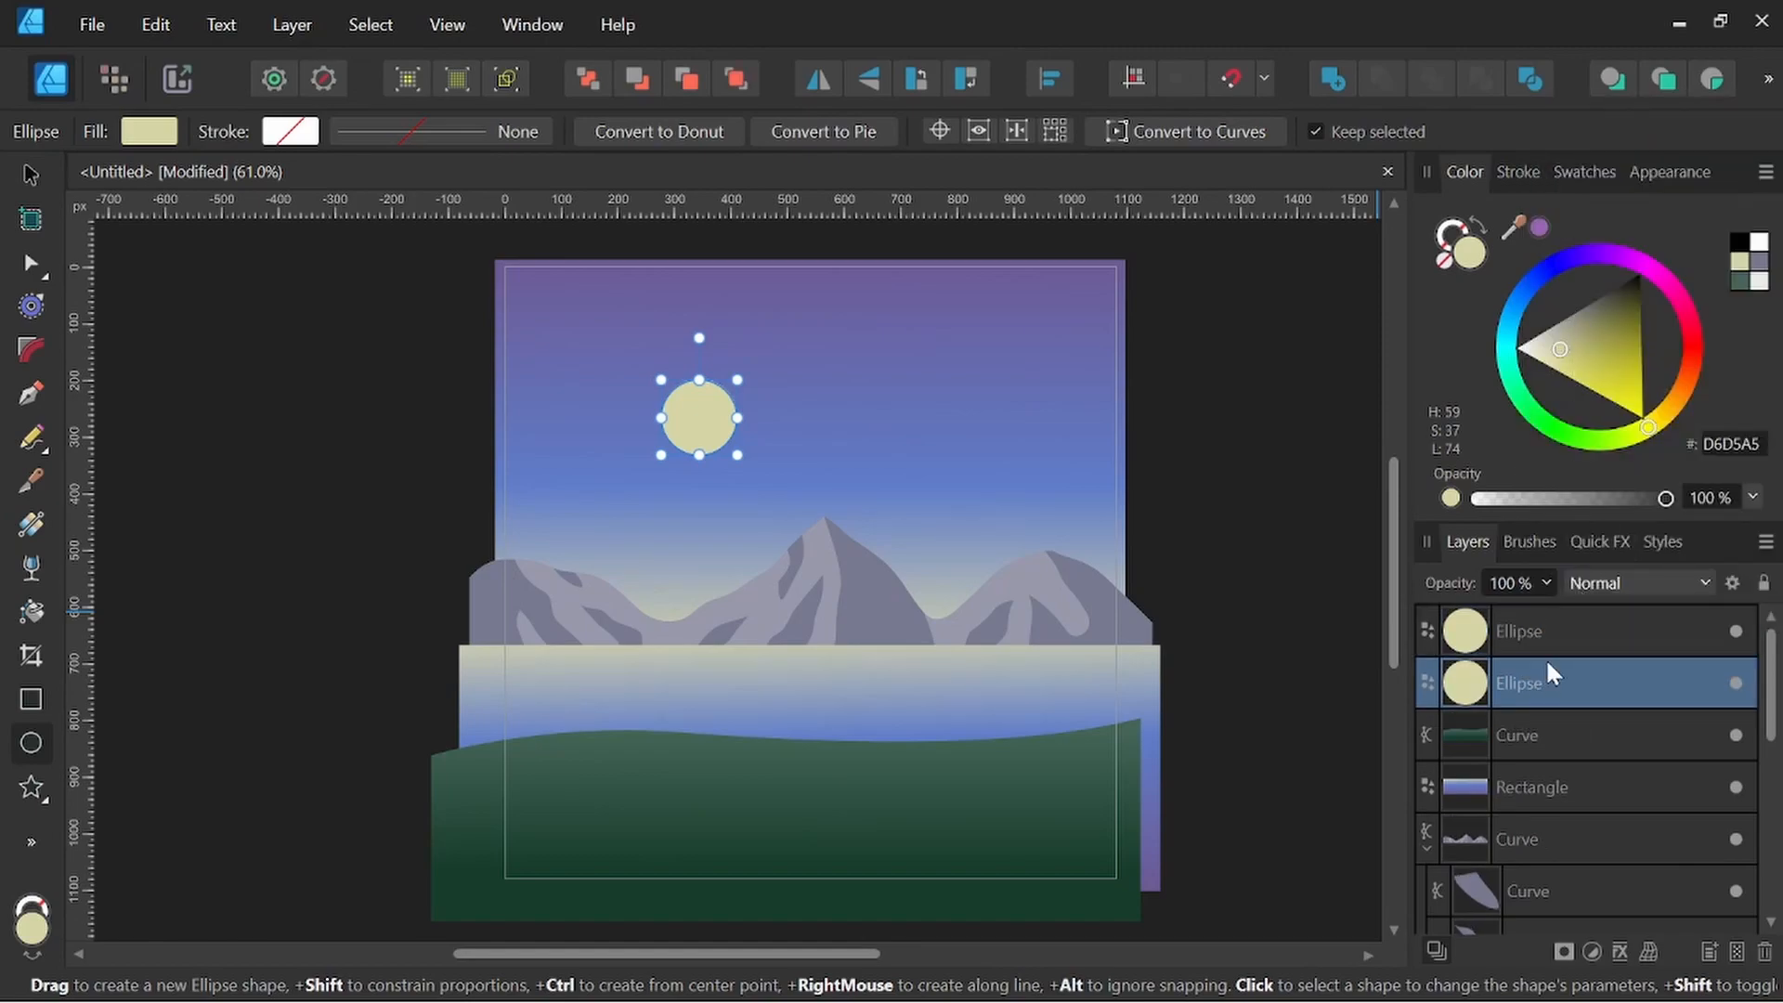
left_click(1593, 541)
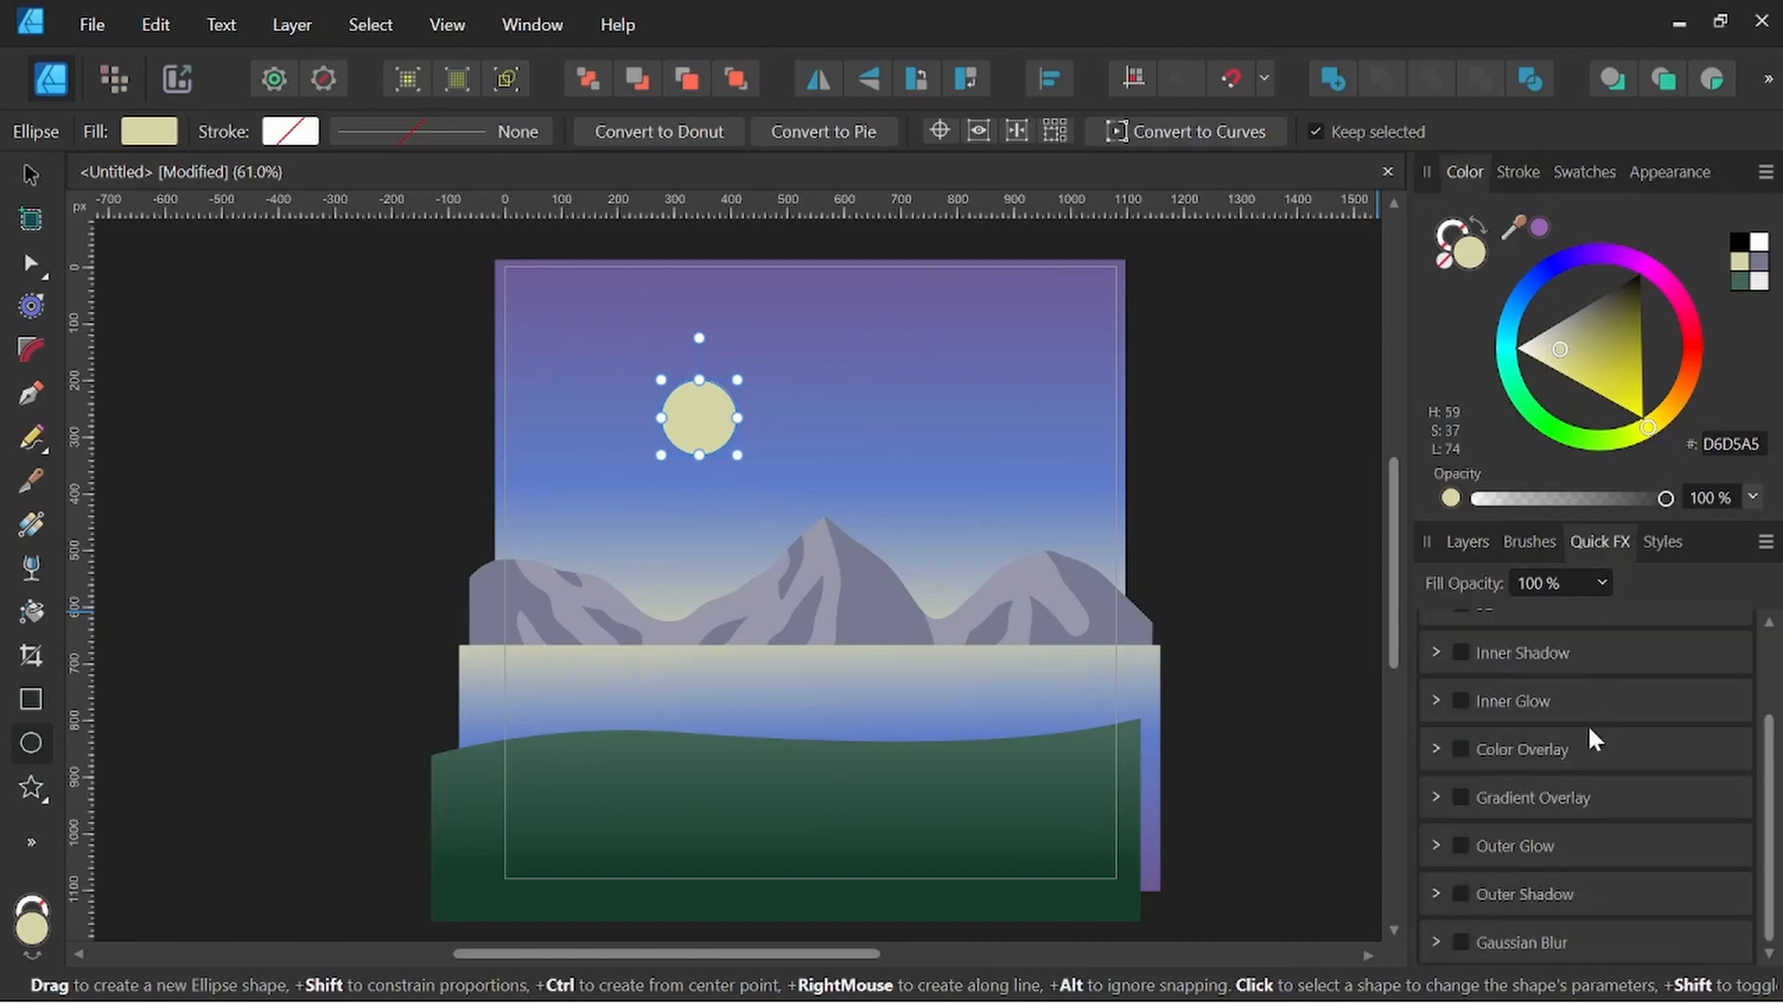
left_click(1460, 940)
scroll(1563, 833, "down", 2)
left_click_drag(1506, 907, 1581, 907)
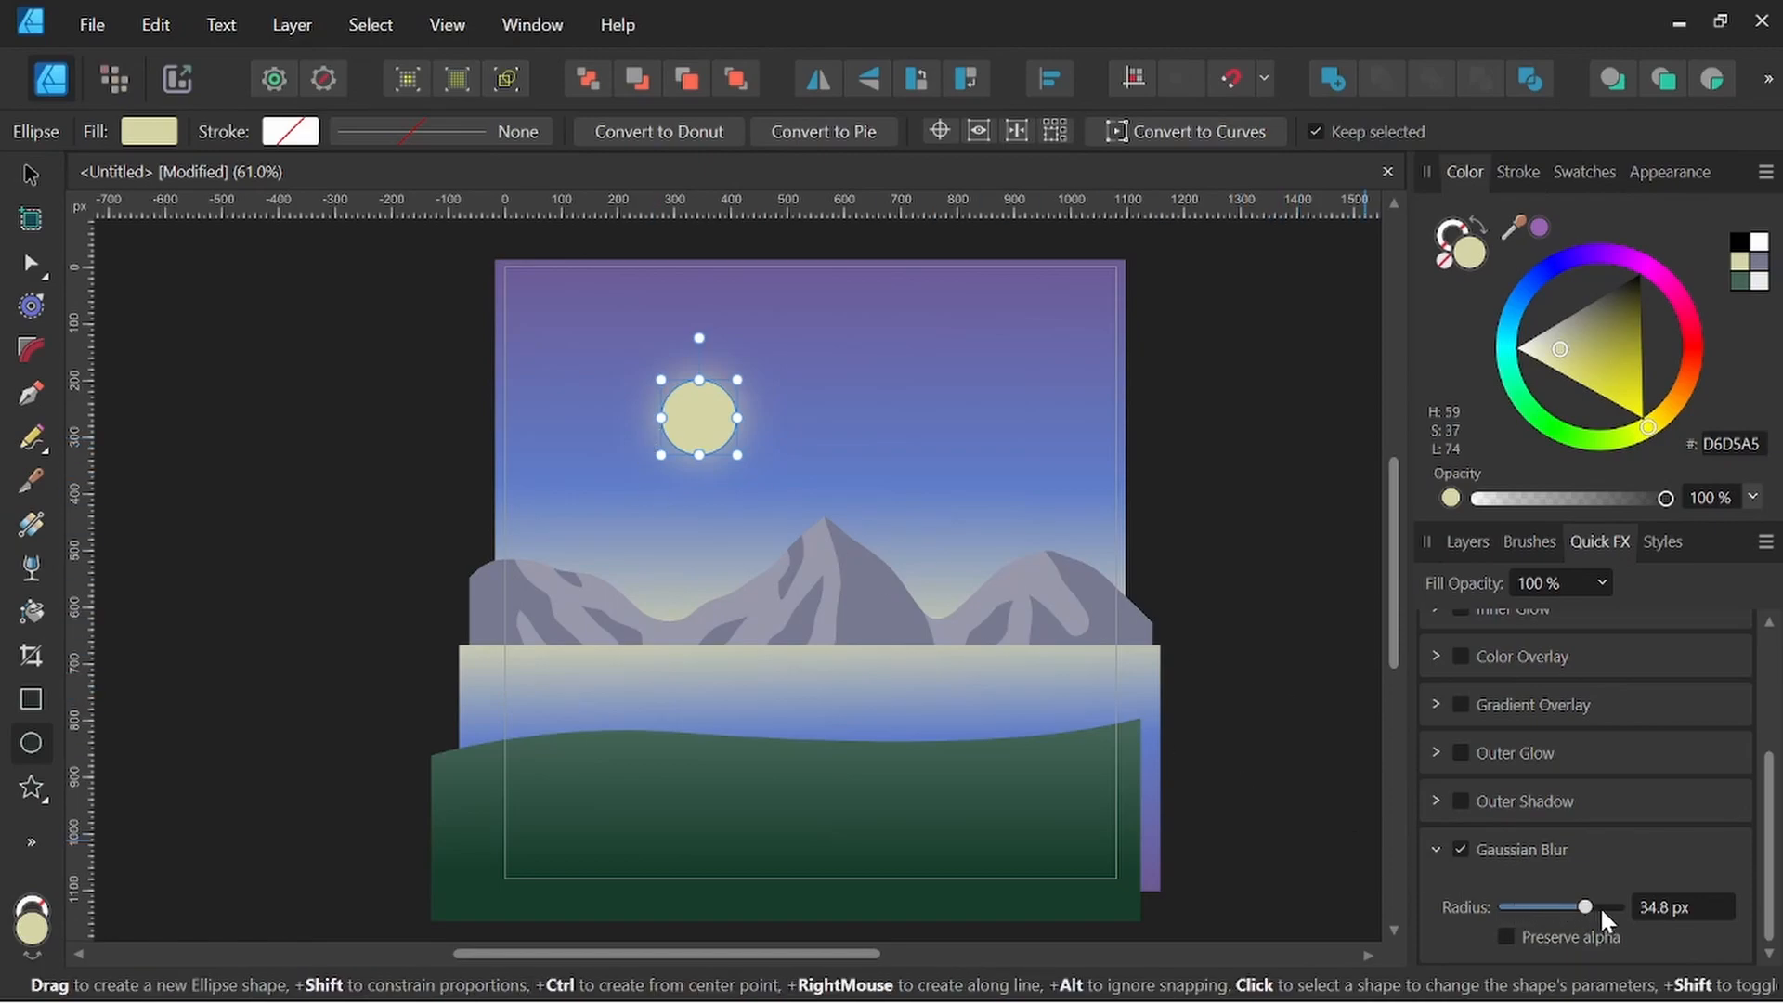
left_click_drag(1584, 912, 1592, 908)
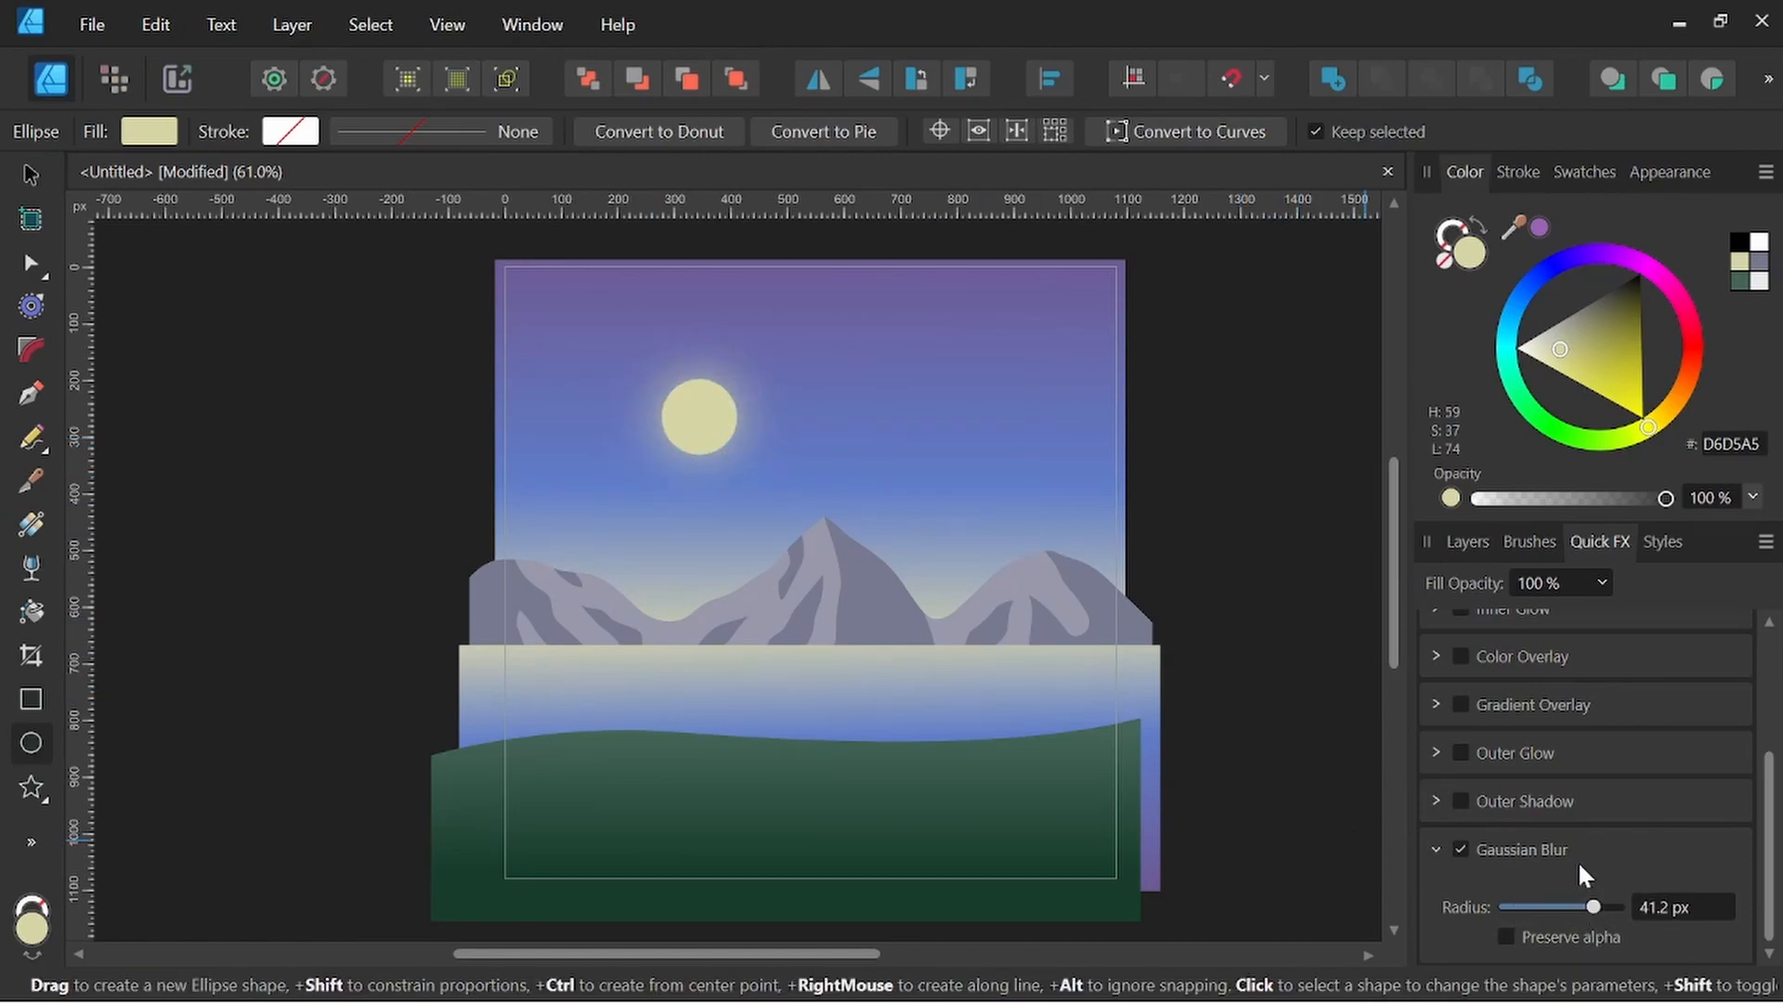
Enlarge the blurred moon copy proportionally around its centre to about 205 px wide for a wider glow
left_click(1458, 540)
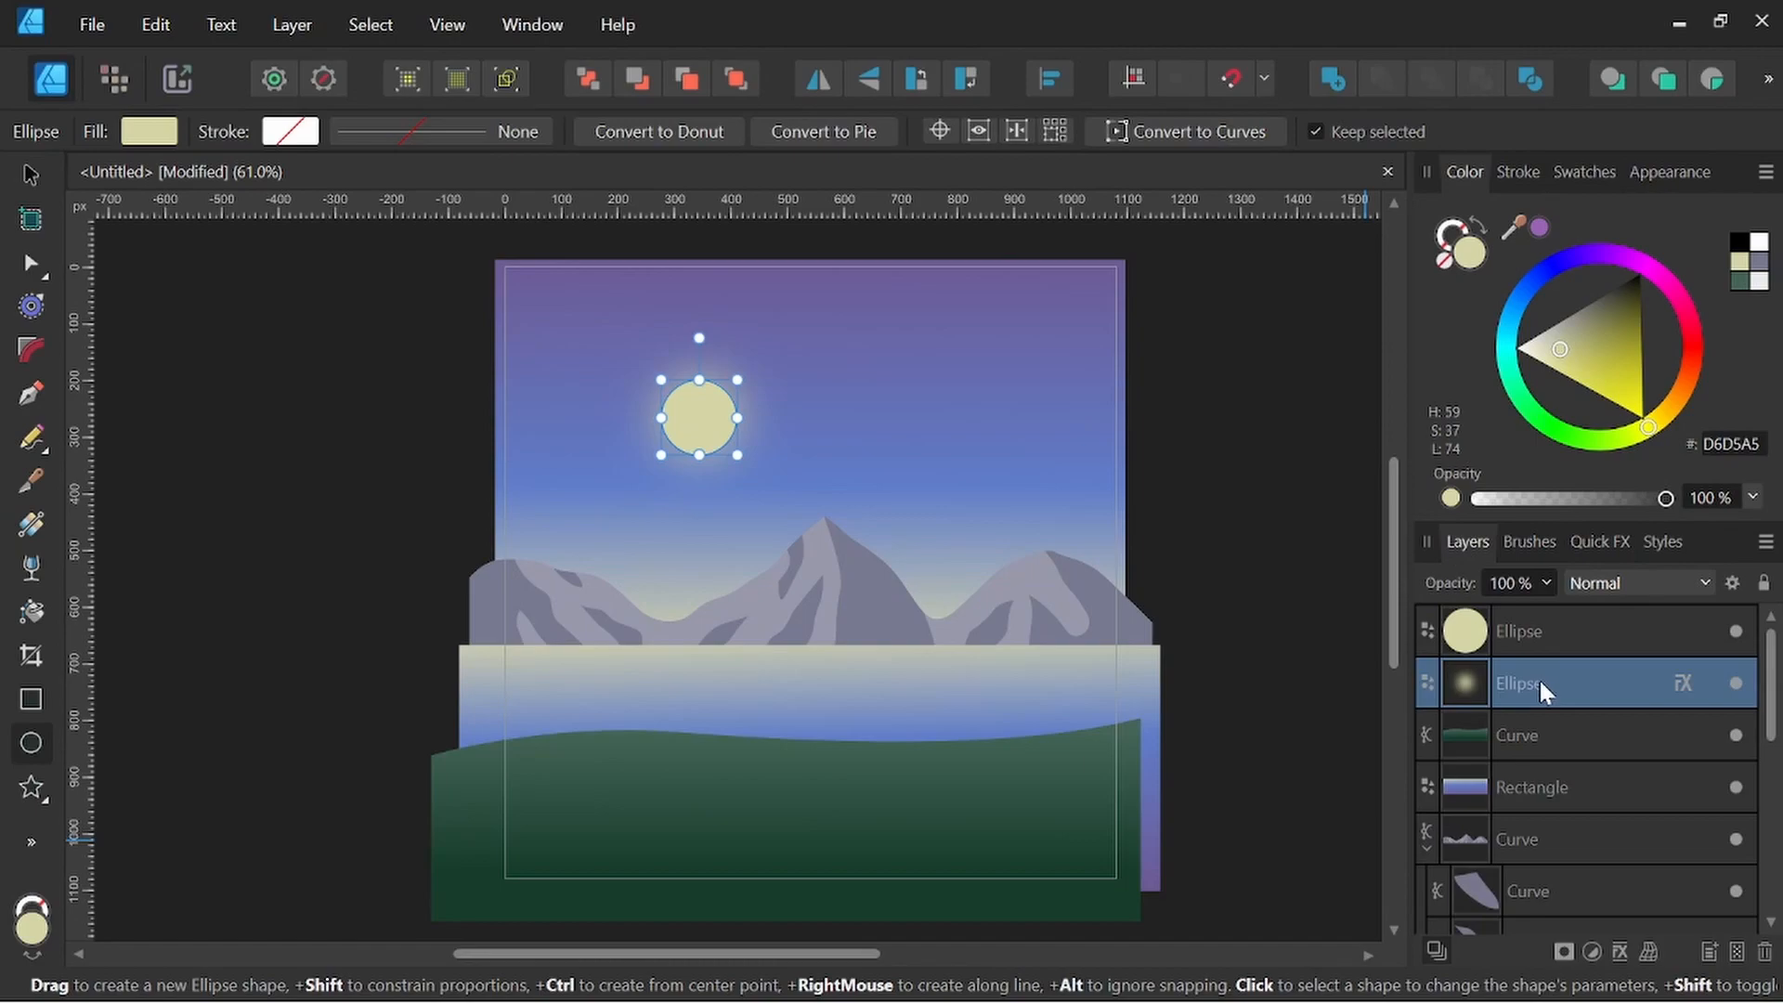
left_click(28, 175)
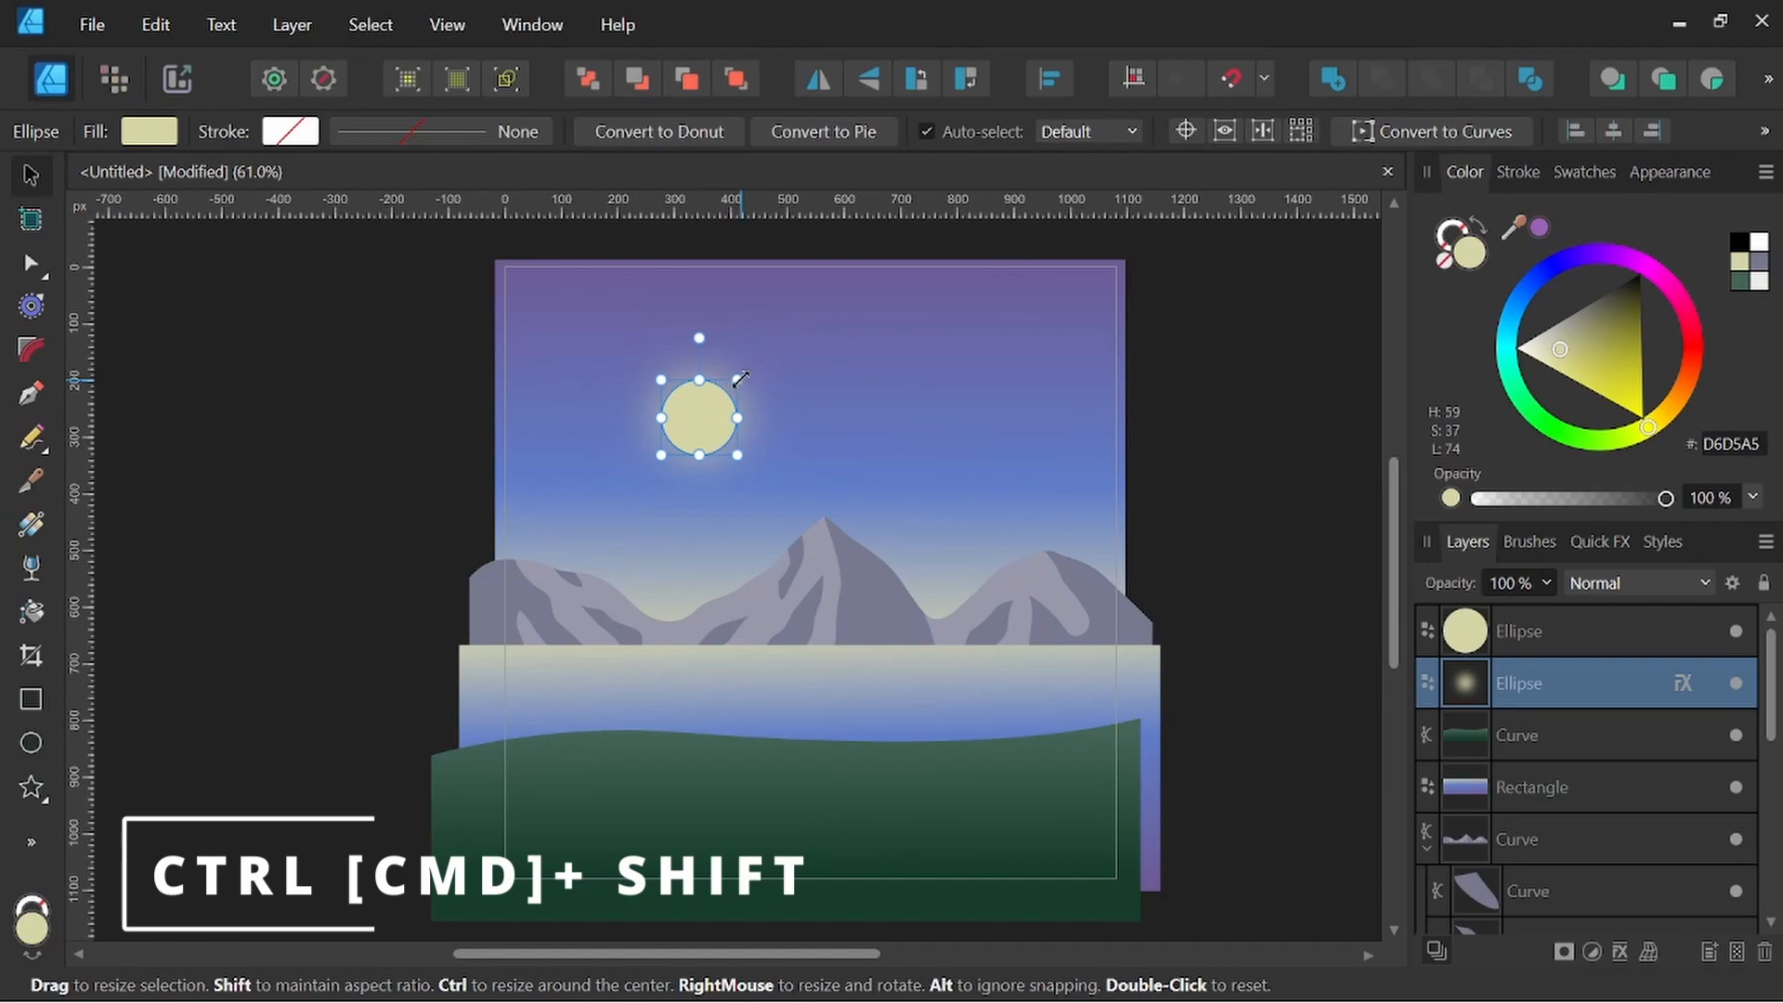
left_click_drag(740, 379, 759, 360)
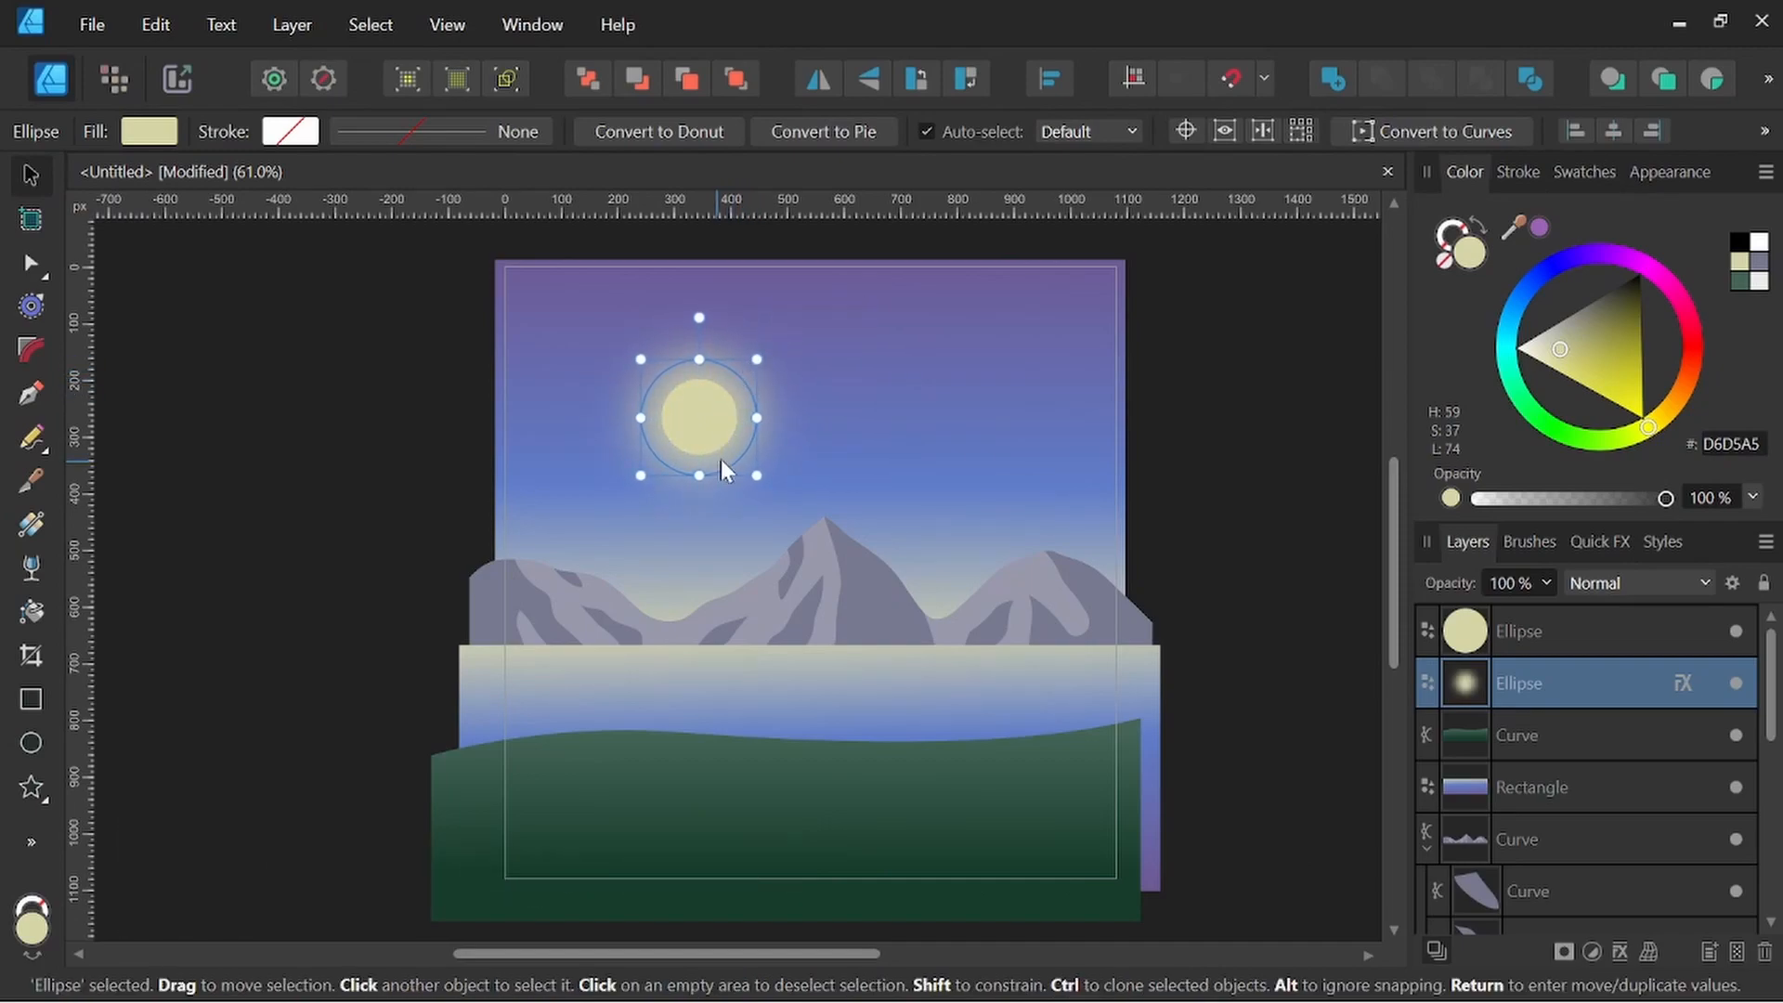
left_click(1200, 474)
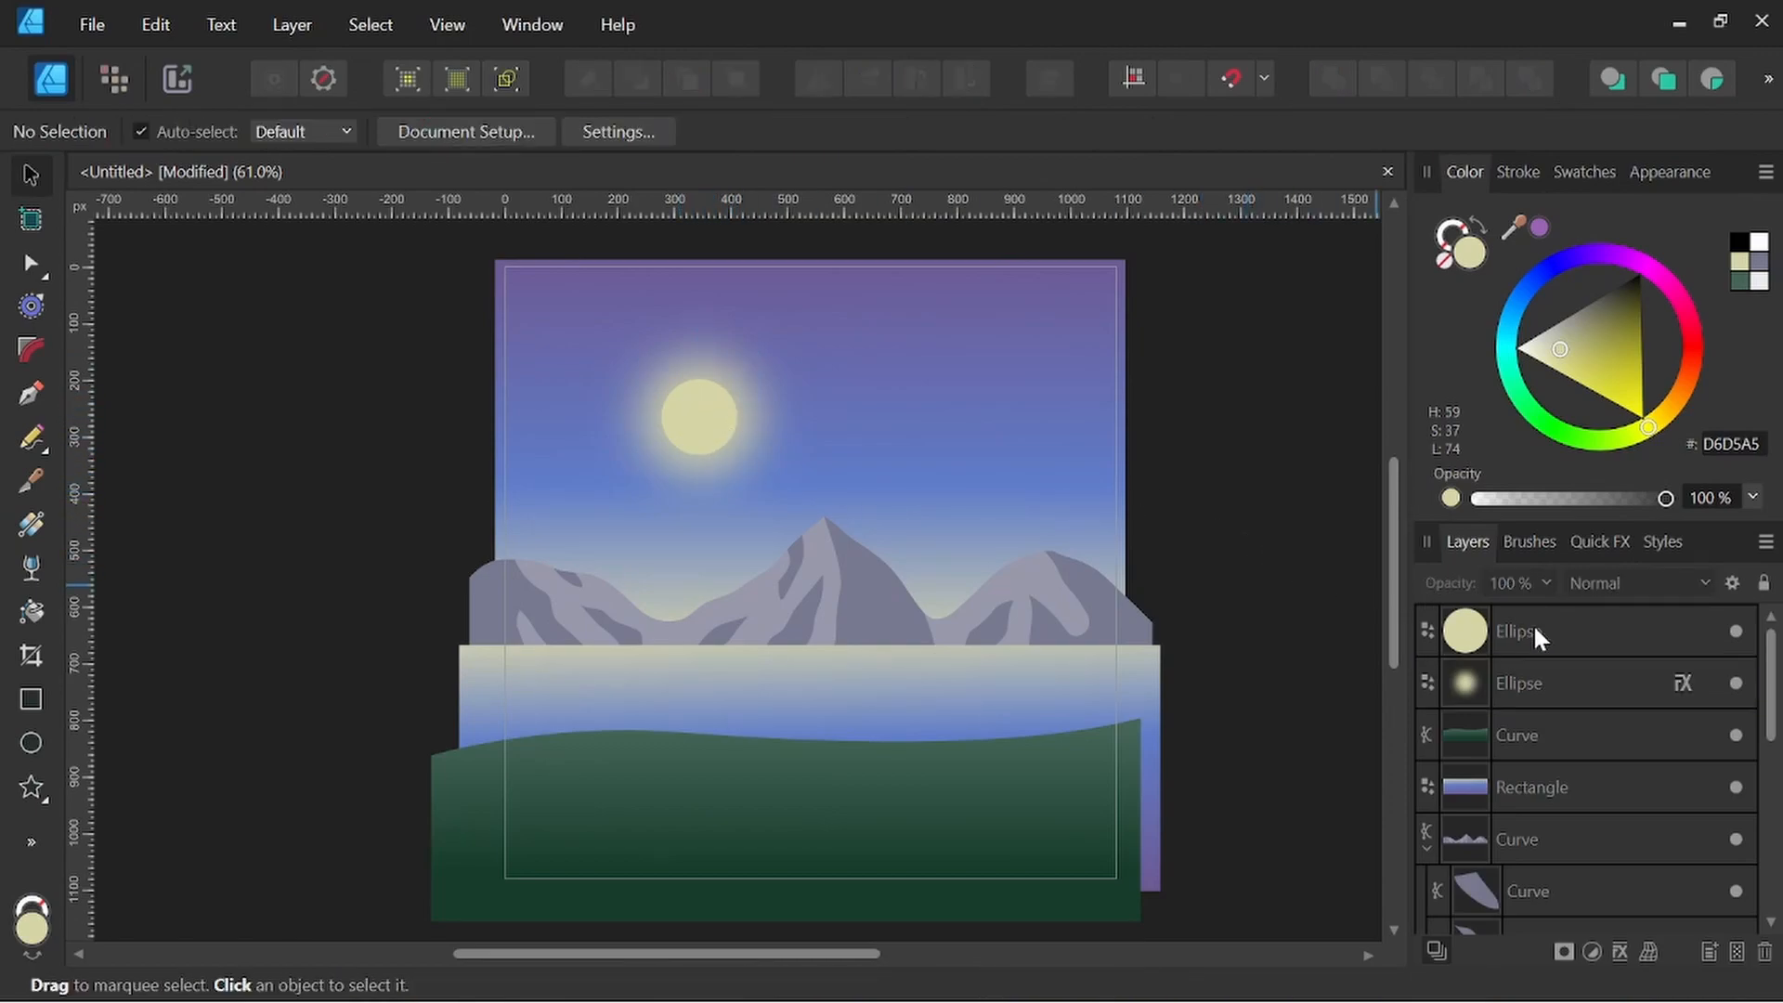
Copy the sharp moon circle to its upper left, shrink the copy to about 65 px wide and set its blend mode to Soft Light
left_click(1614, 633)
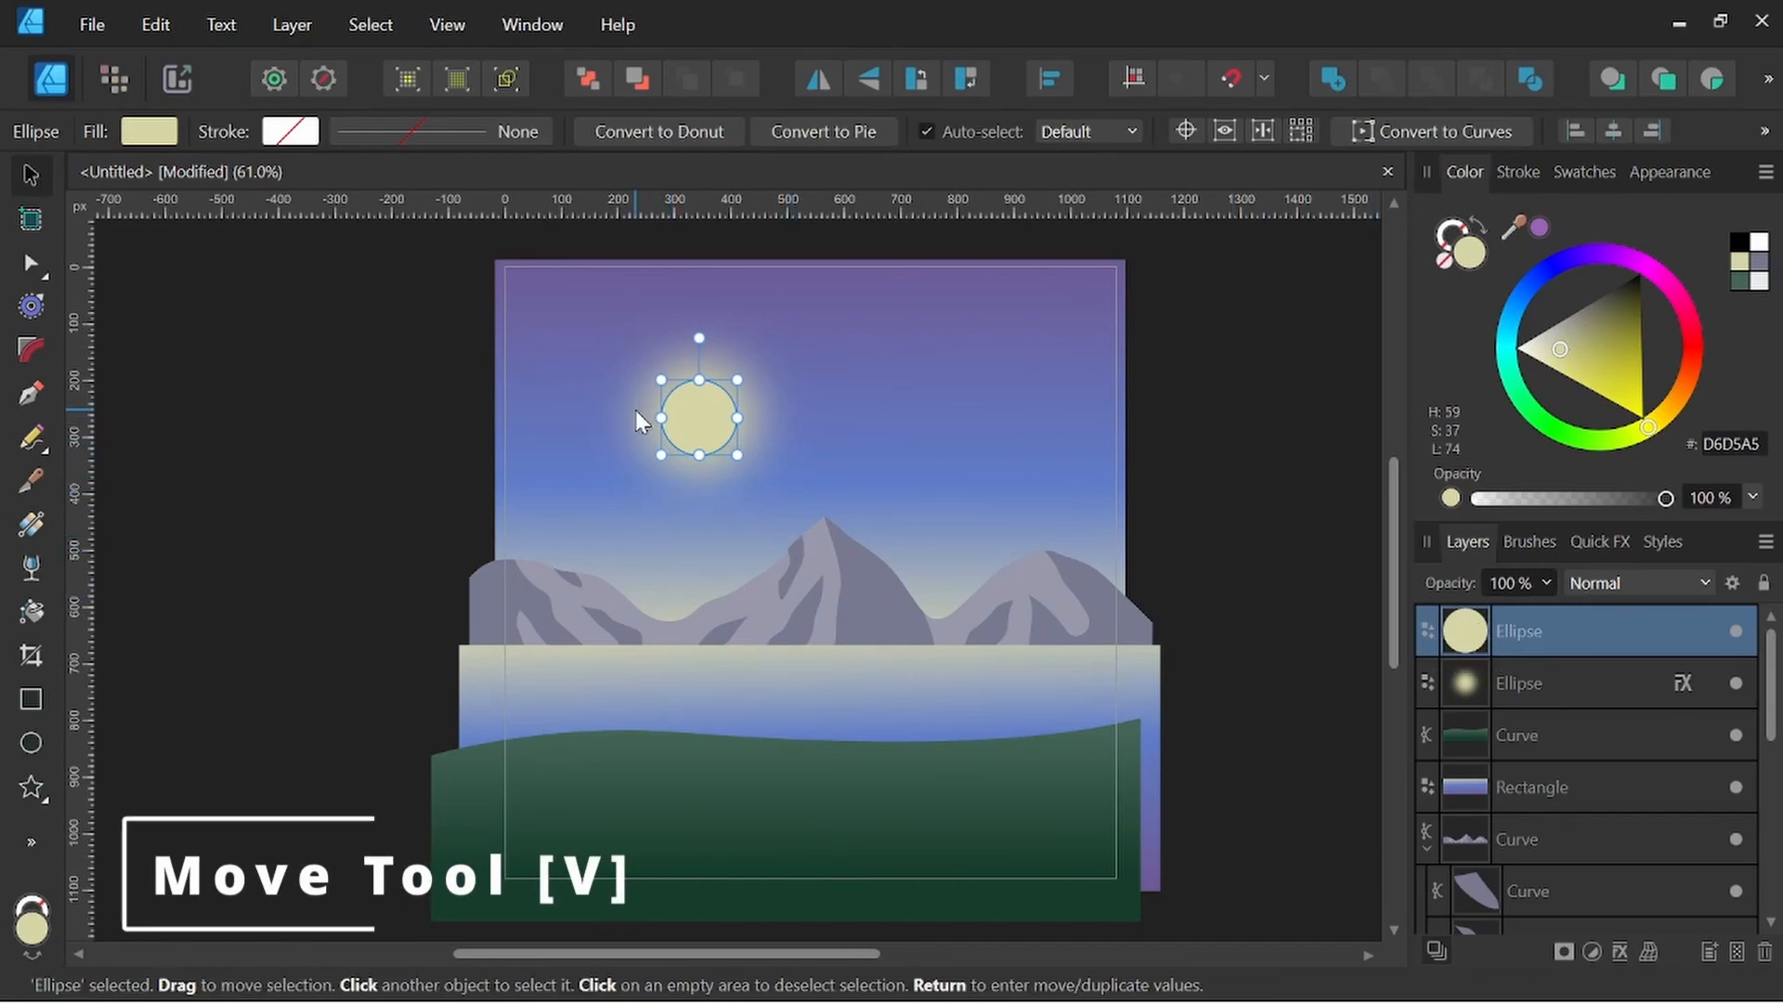
key("alt")
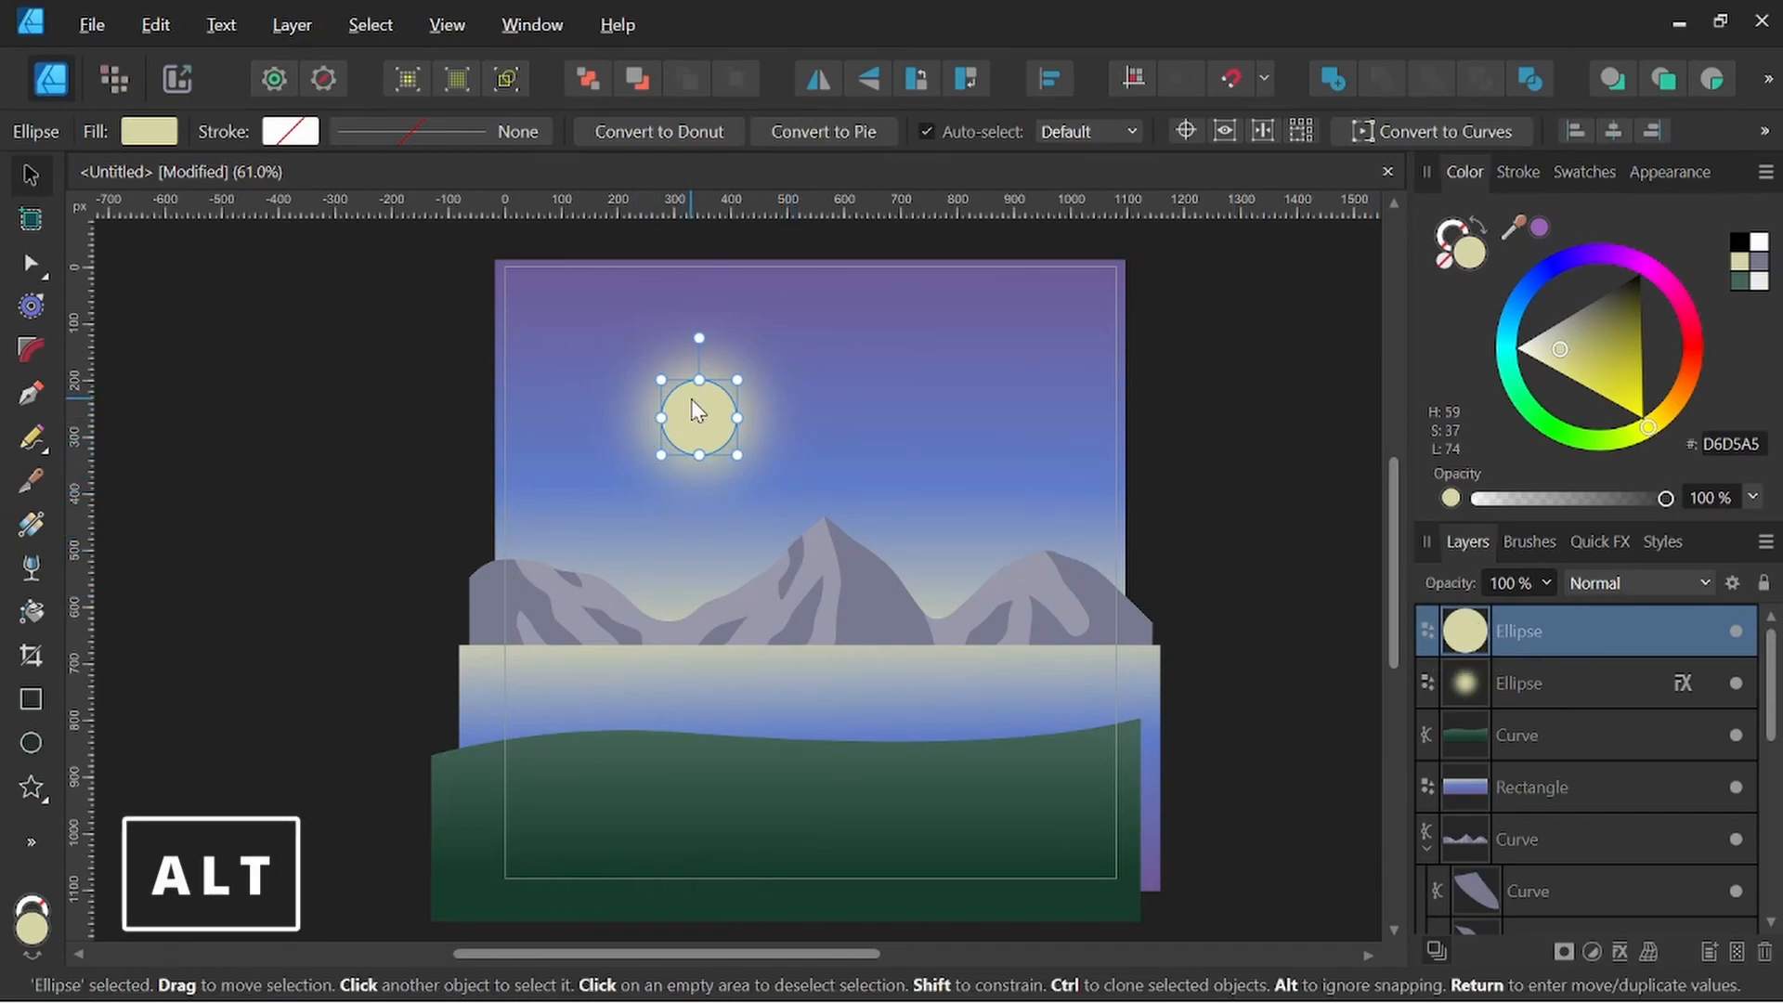
left_click_drag(694, 410, 678, 373)
key("ctrl+shift")
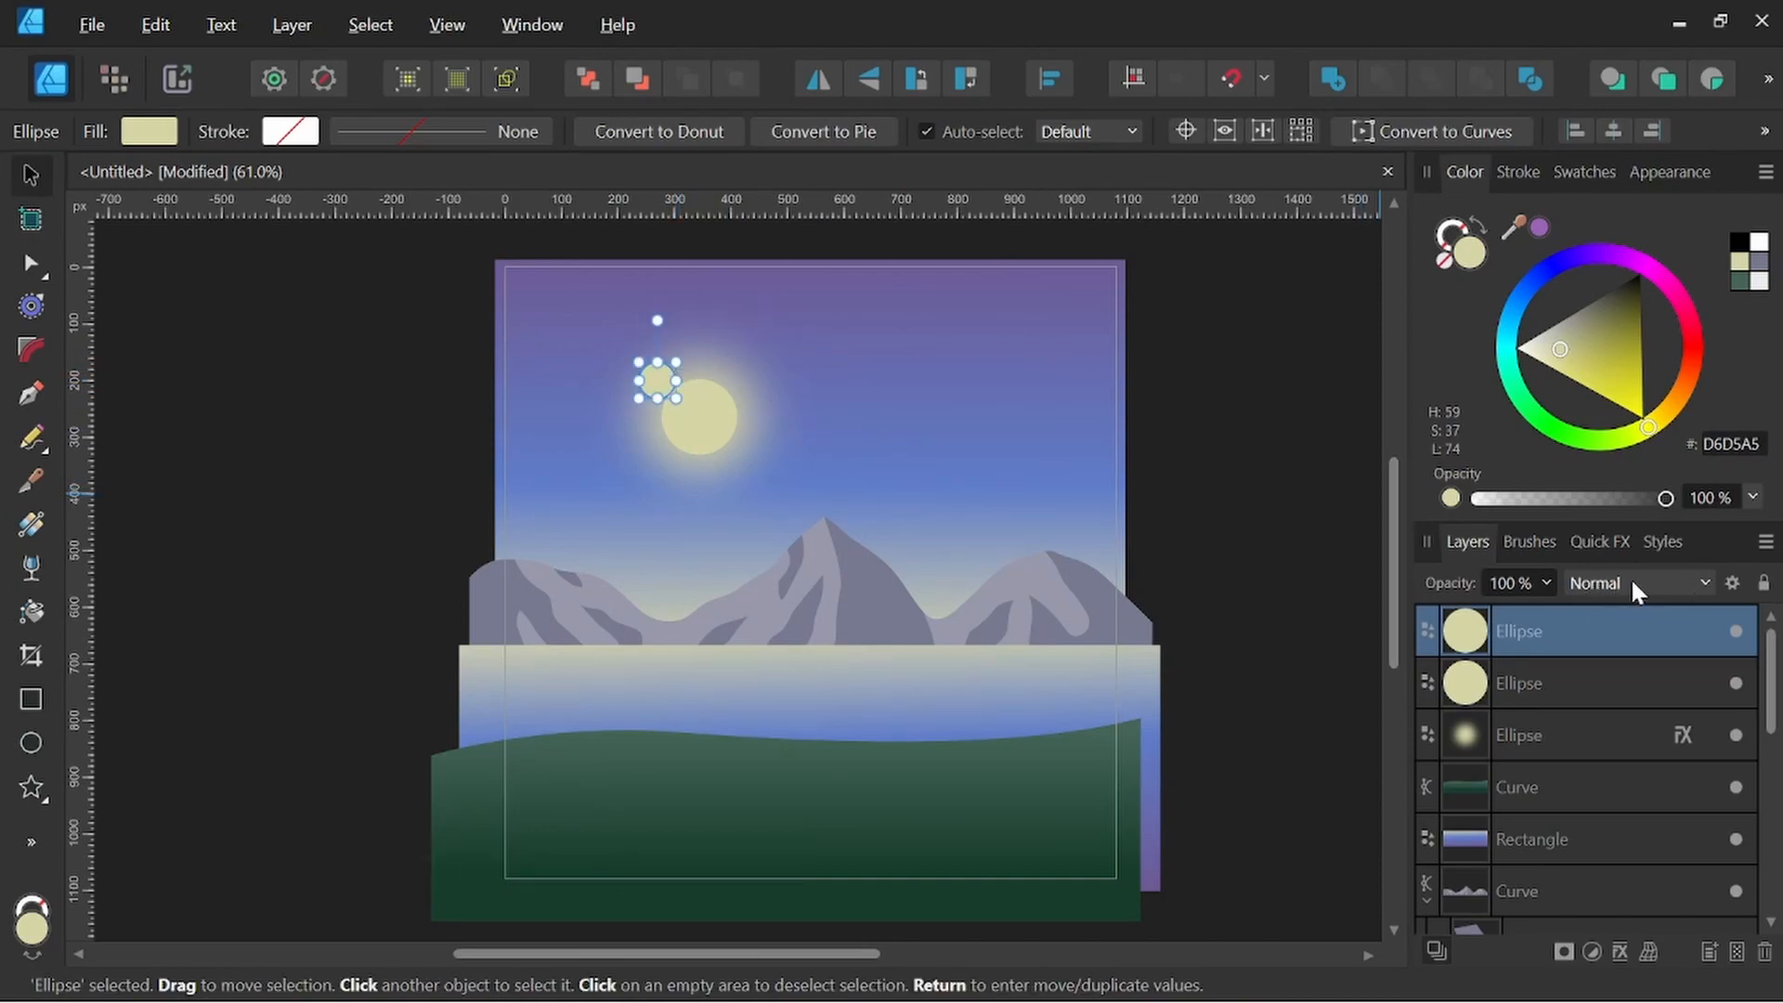
left_click(1701, 583)
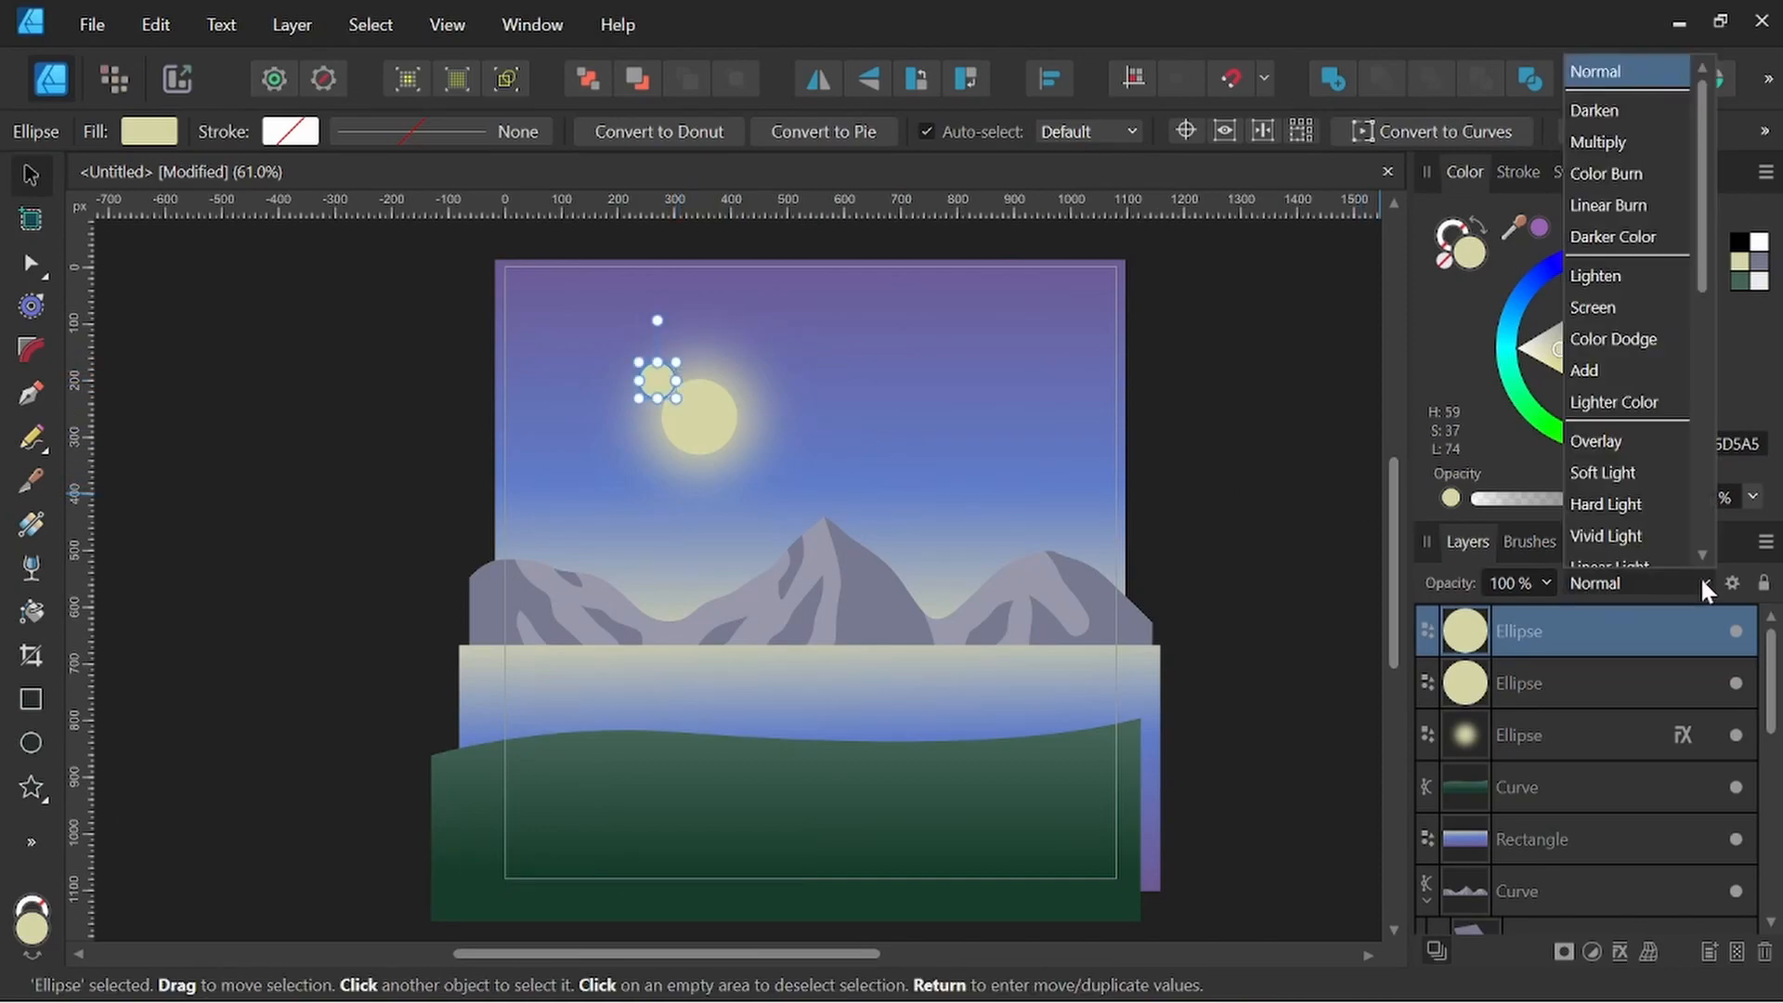
left_click(1623, 445)
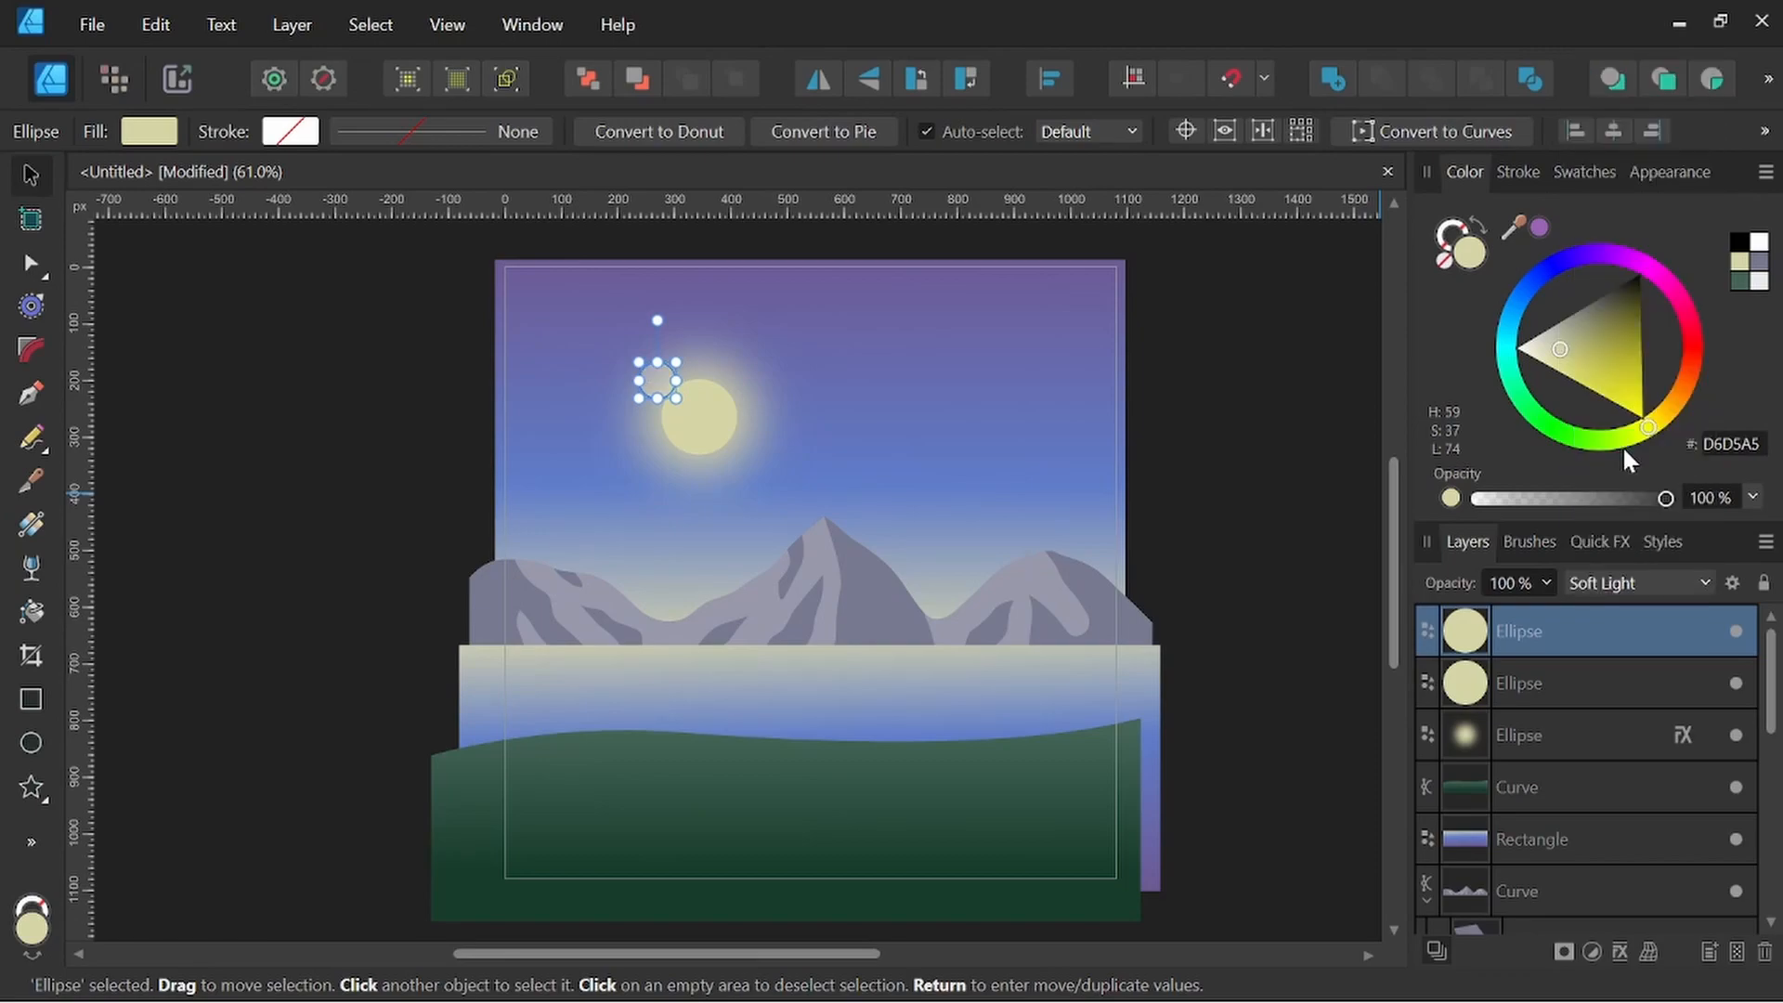
Shift the small flare circle onto the moon's upper left edge and place two copies farther up-left, about 87 px and 58 px wide
scroll(617, 387, "up", 3)
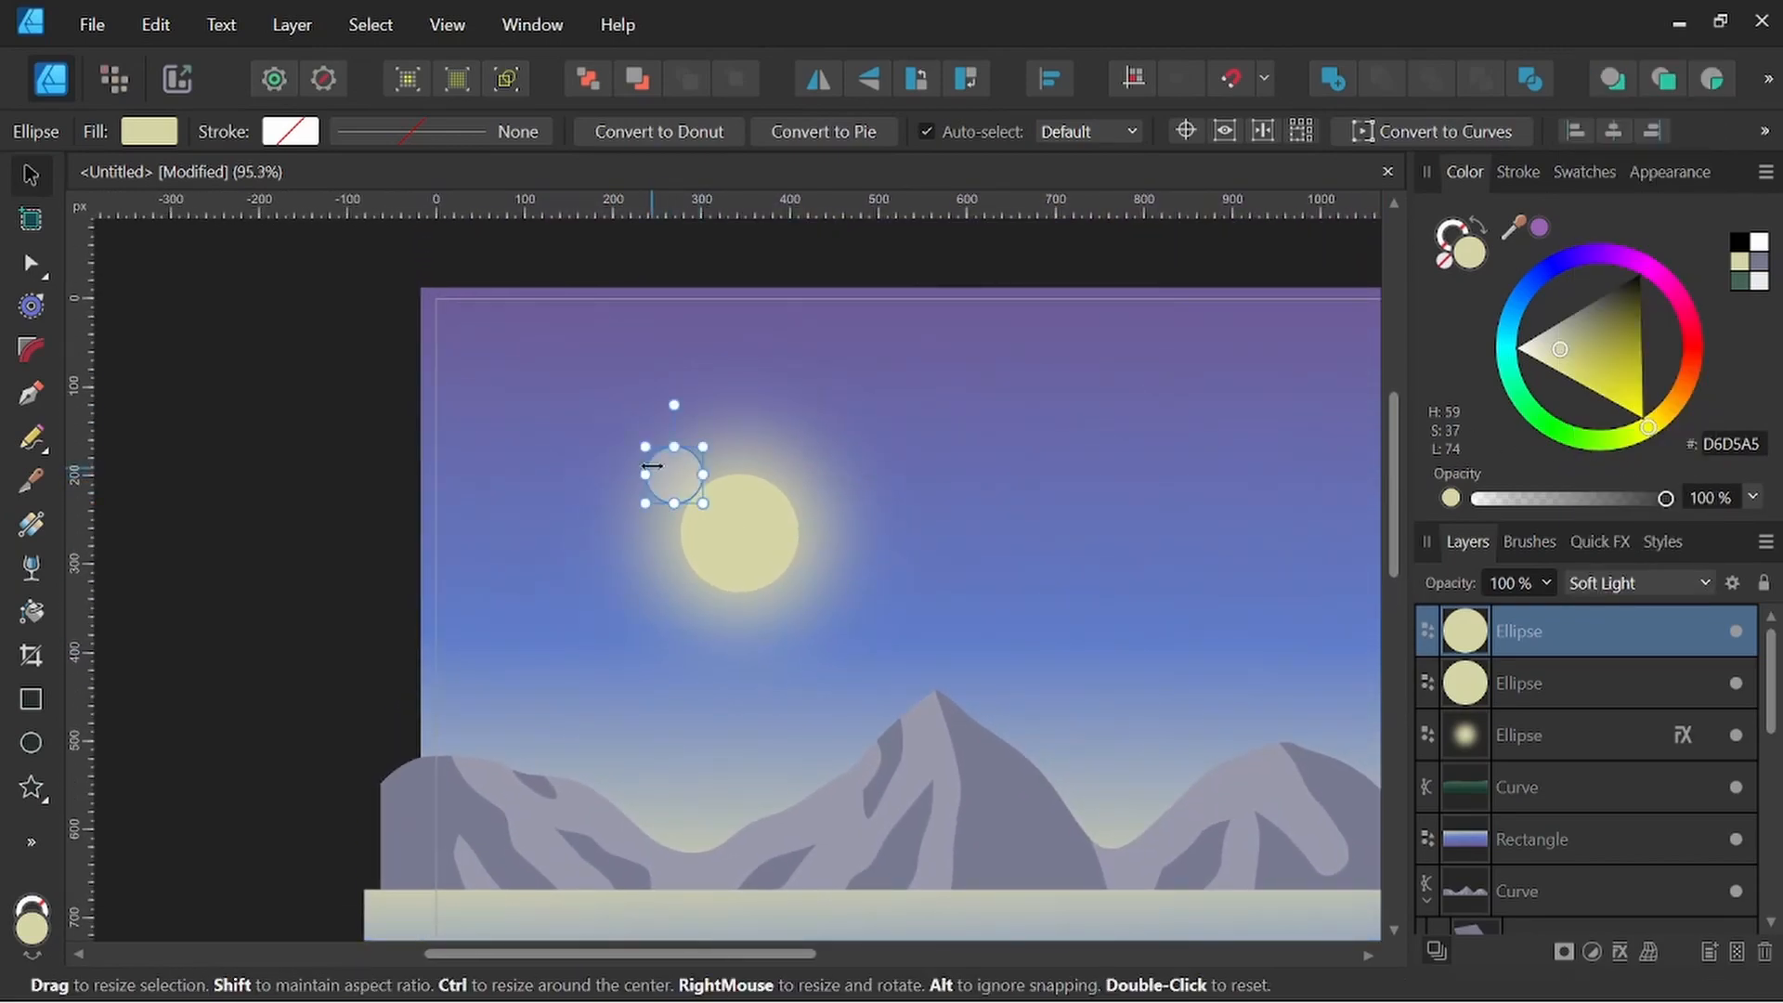
left_click_drag(678, 473, 675, 484)
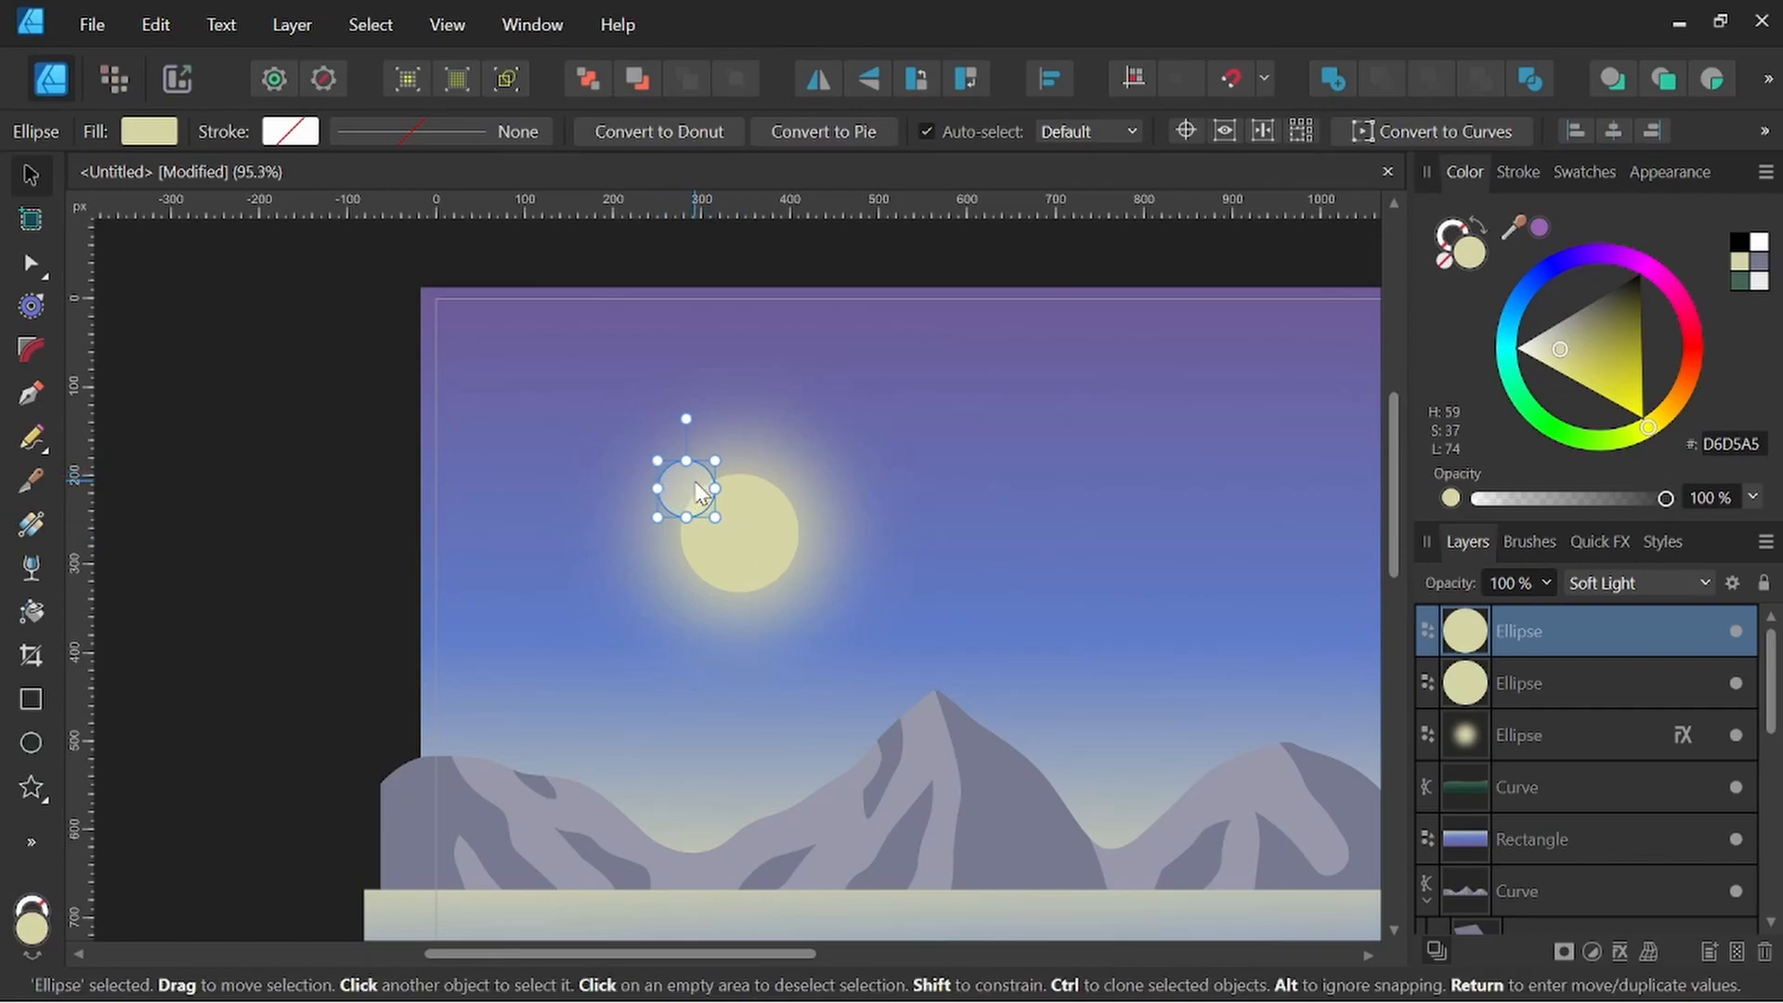
mouse_move(698, 492)
left_mouse_down()
mouse_move(650, 452)
mouse_move(692, 421)
mouse_move(663, 453)
mouse_move(572, 384)
mouse_move(592, 349)
left_mouse_up()
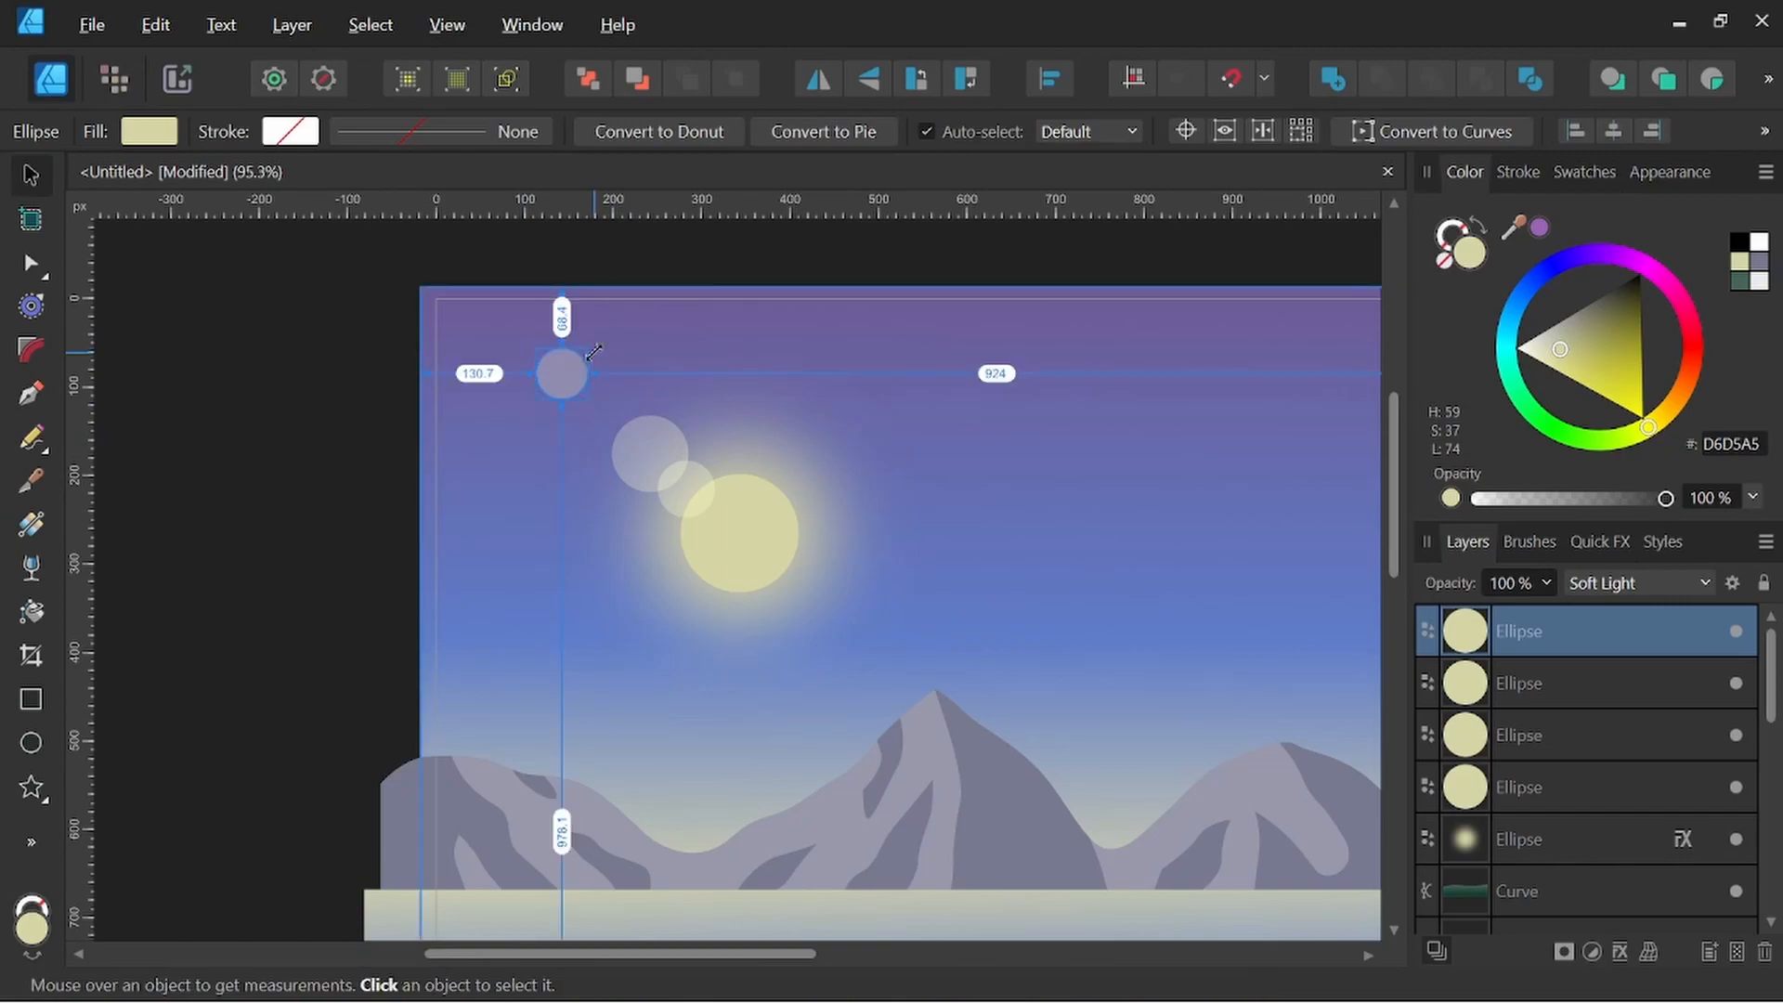
Place two more flare circle copies diagonally below right of the moon, about 55 px and 90 px wide, ending at the central peak
left_click_drag(897, 538, 797, 504)
mouse_move(464, 342)
left_mouse_down("ctrl")
mouse_move(739, 577)
mouse_move(770, 546)
mouse_move(759, 591)
mouse_move(816, 645)
mouse_move(854, 600)
mouse_move(822, 626)
left_mouse_up("ctrl")
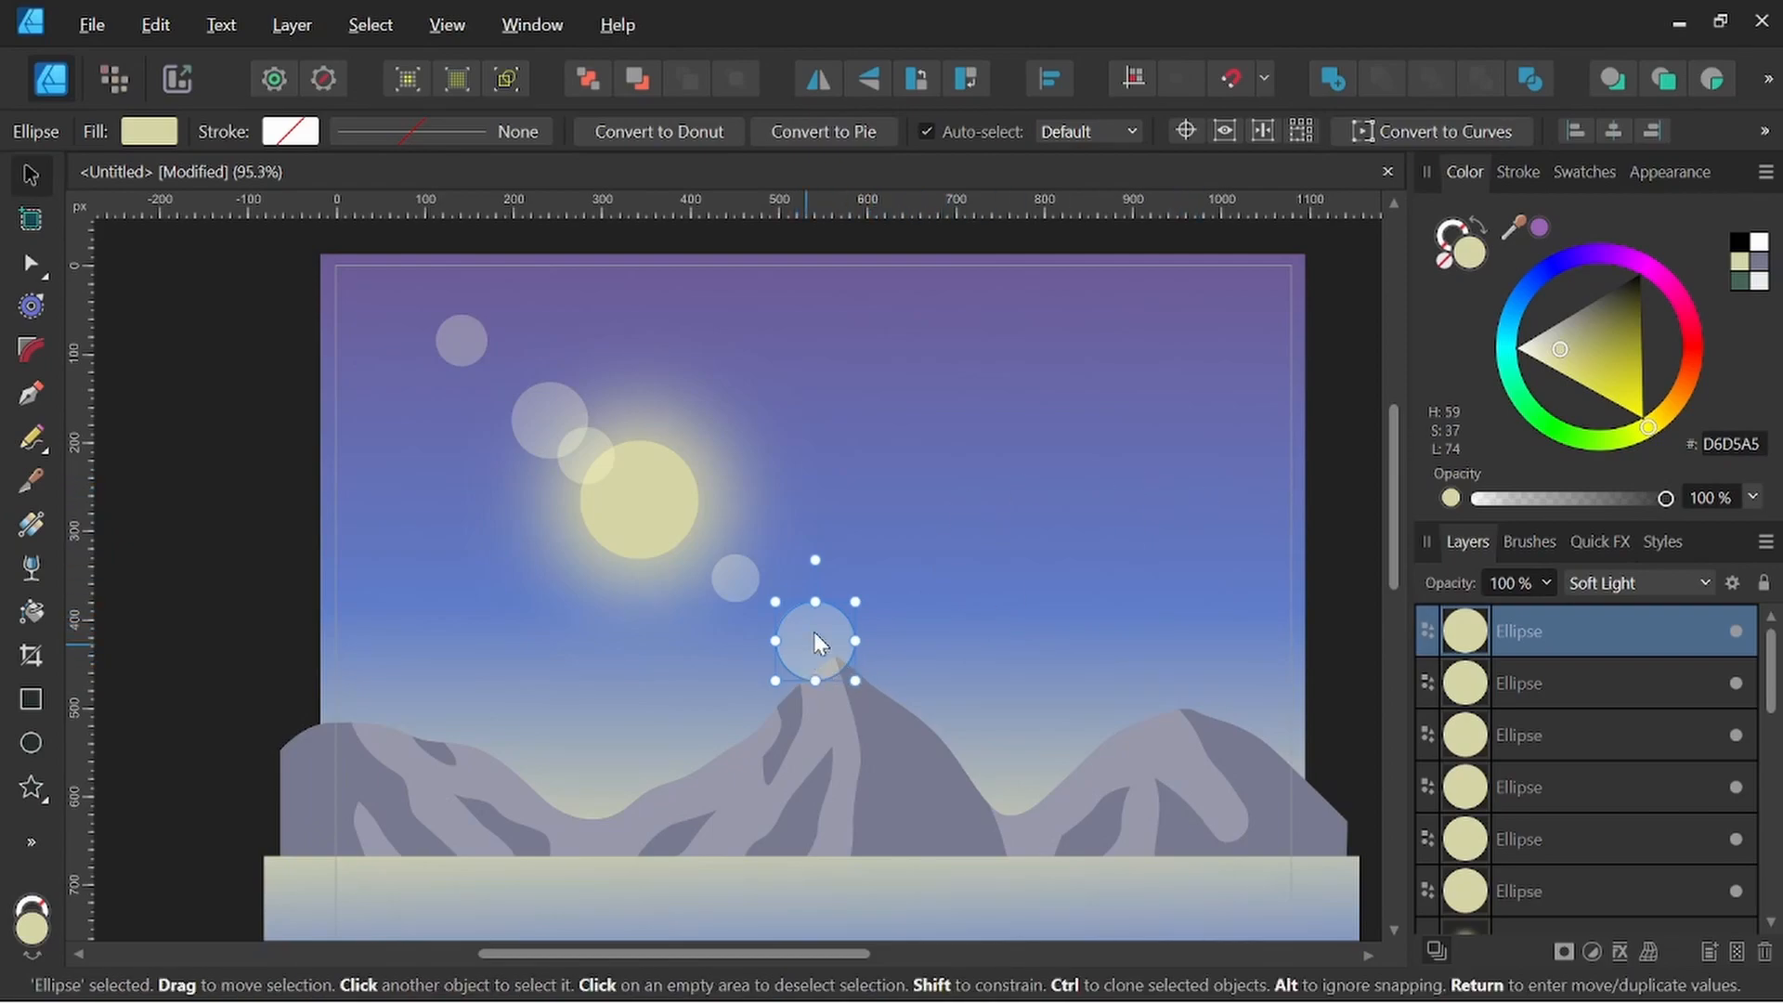
scroll(1034, 611, "down", 1)
left_click_drag(1005, 734, 858, 600)
scroll(816, 636, "down", 1)
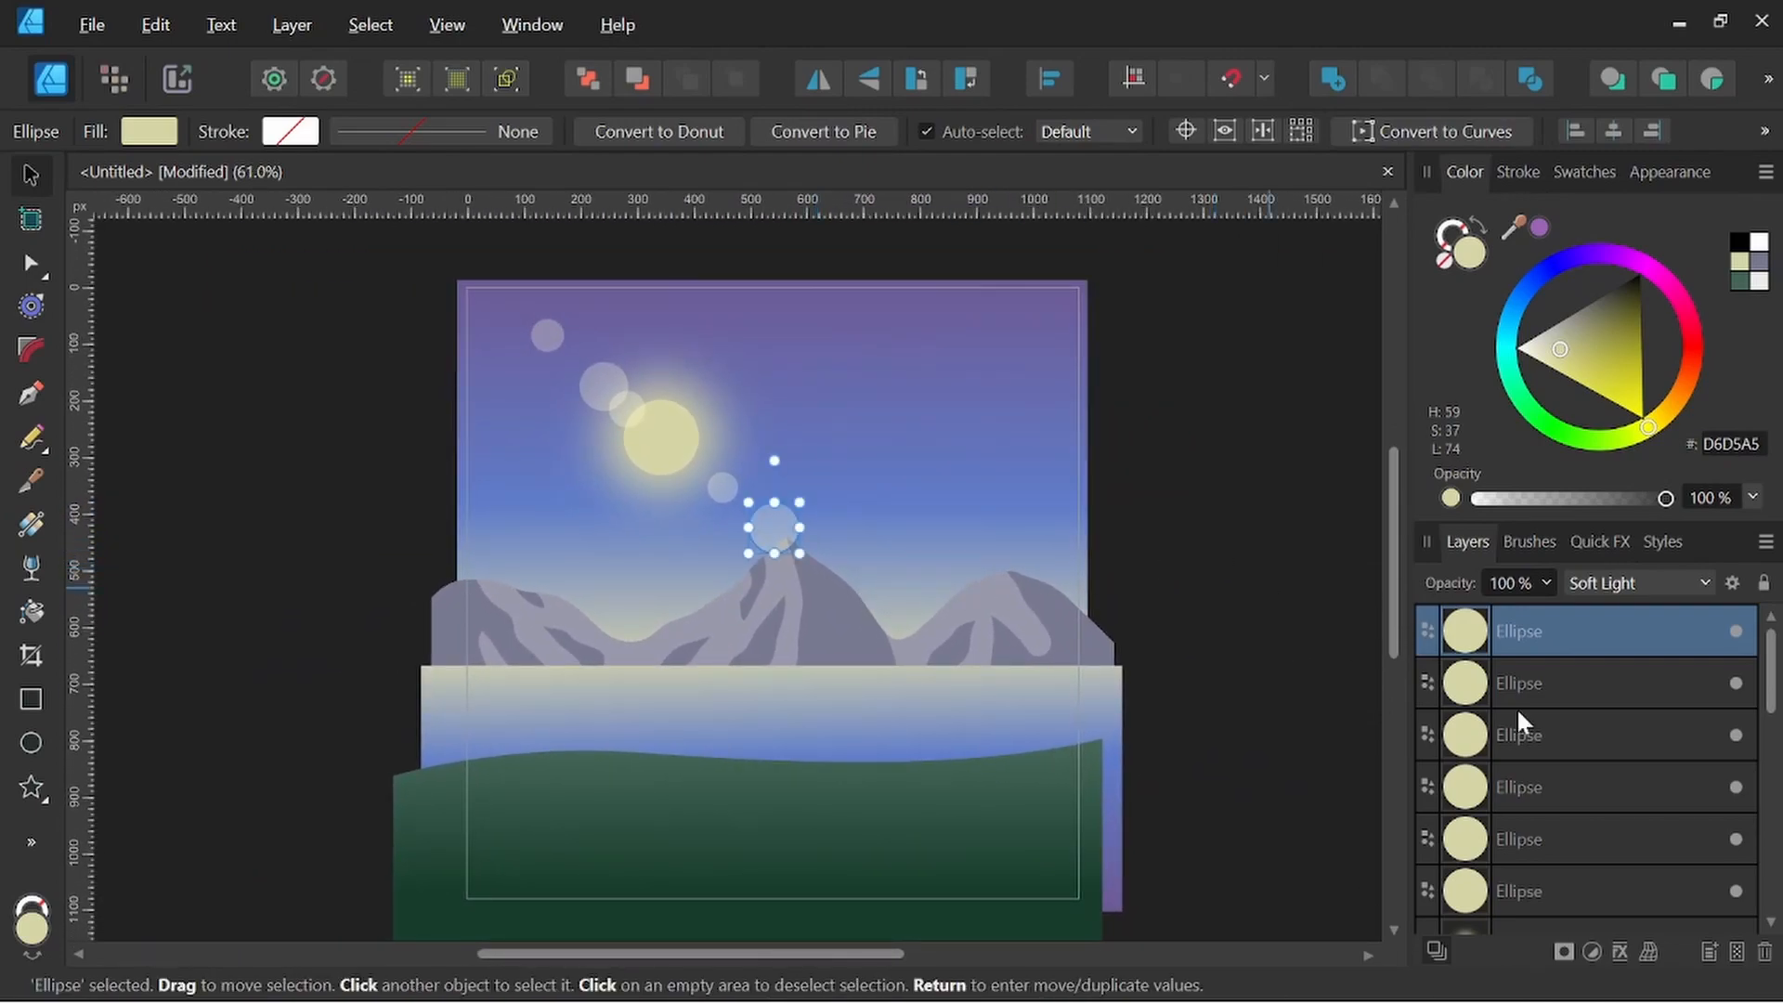
scroll(1570, 696, "down", 2)
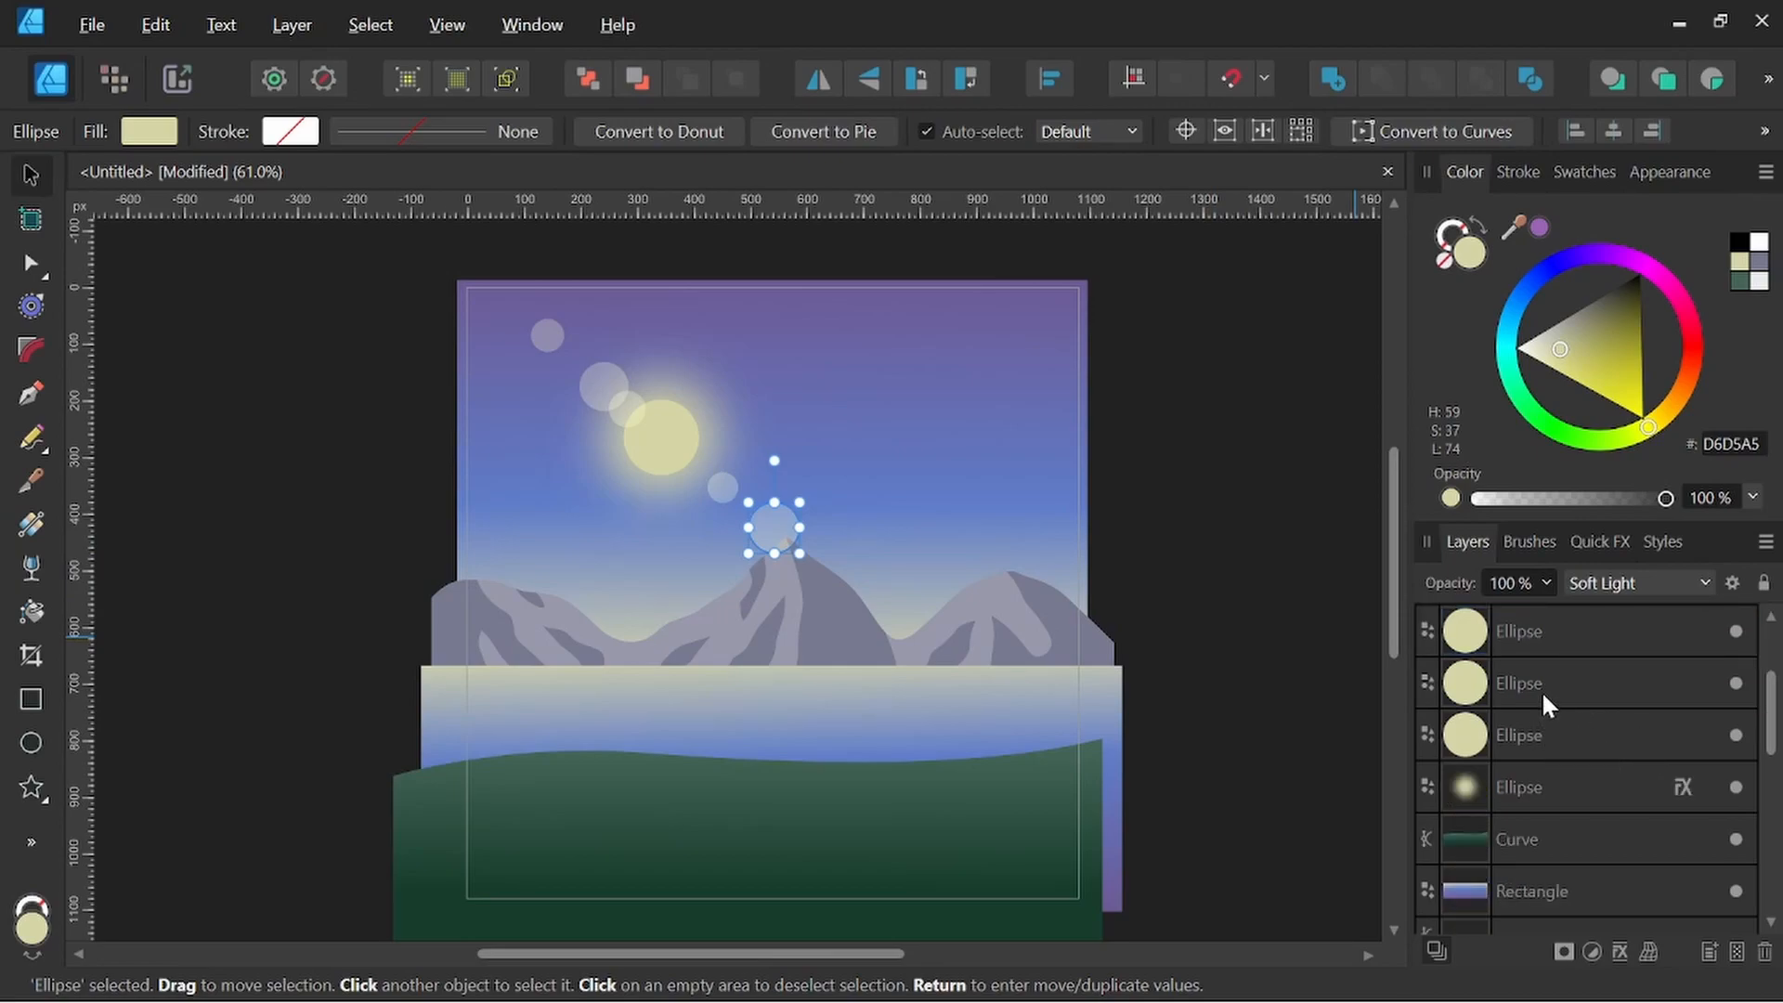
Draw a small tilted ellipse about 26 px long on the moon's upper right as a crater, filled with BBBB94
left_click(1556, 734)
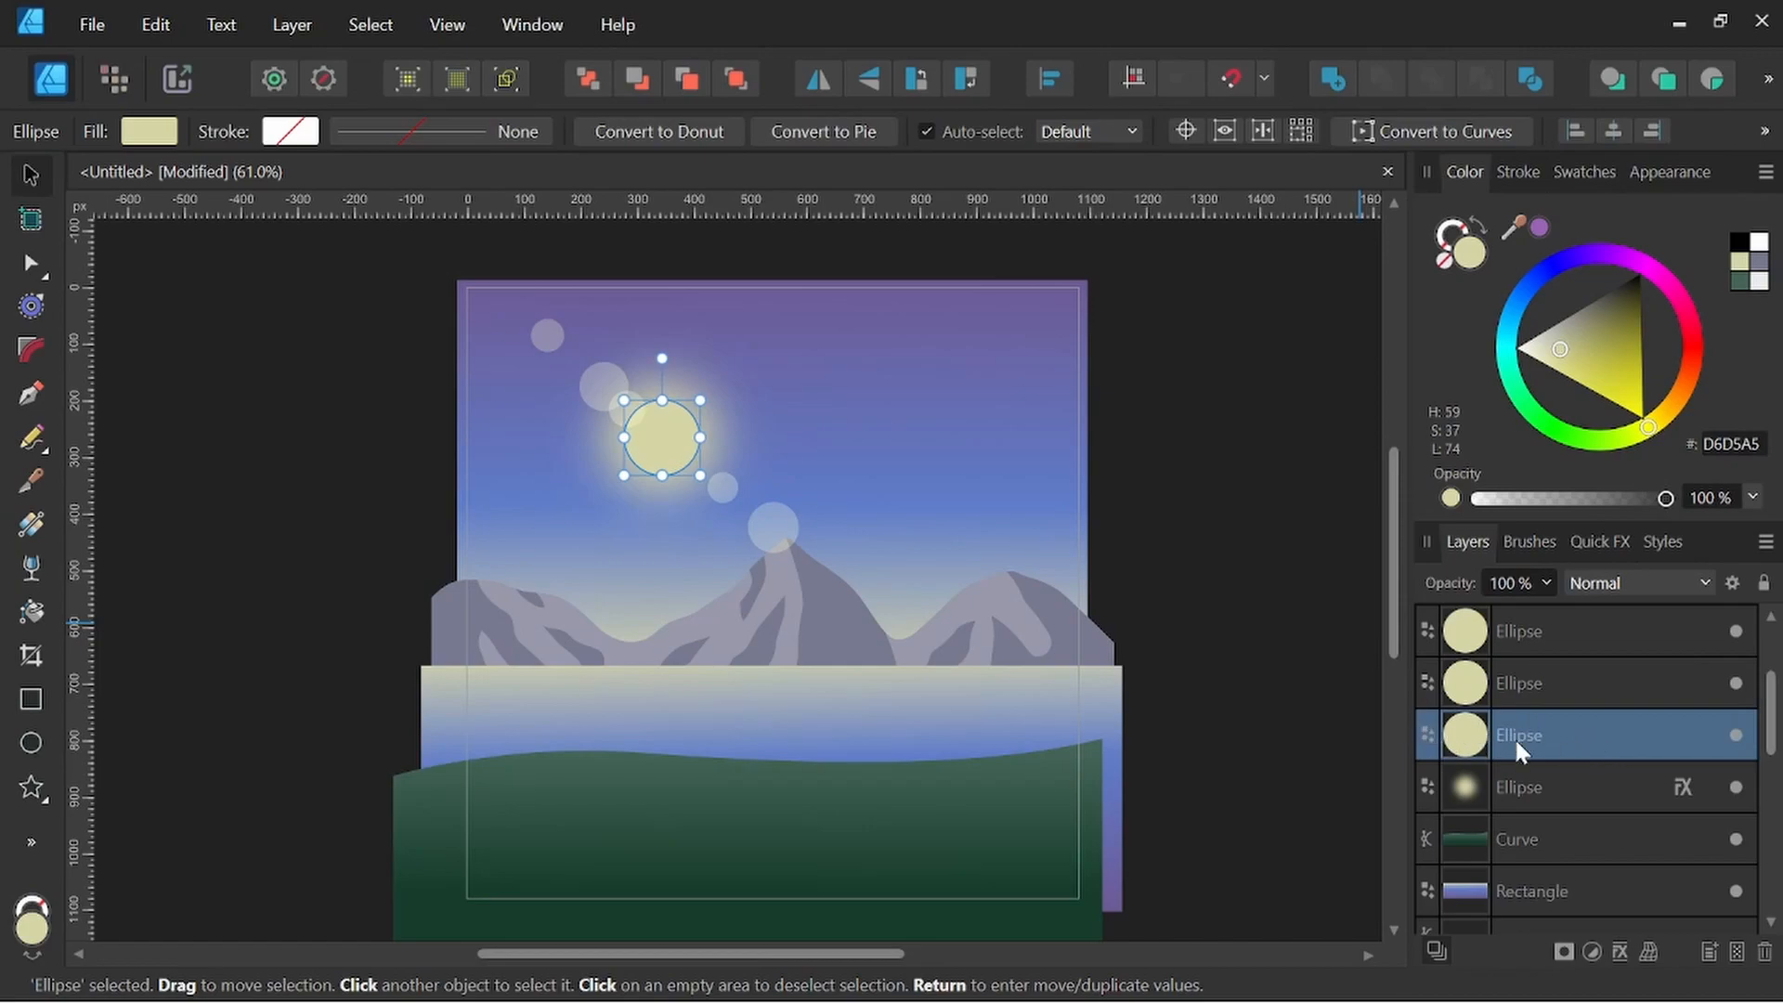
scroll(661, 439, "up", 3)
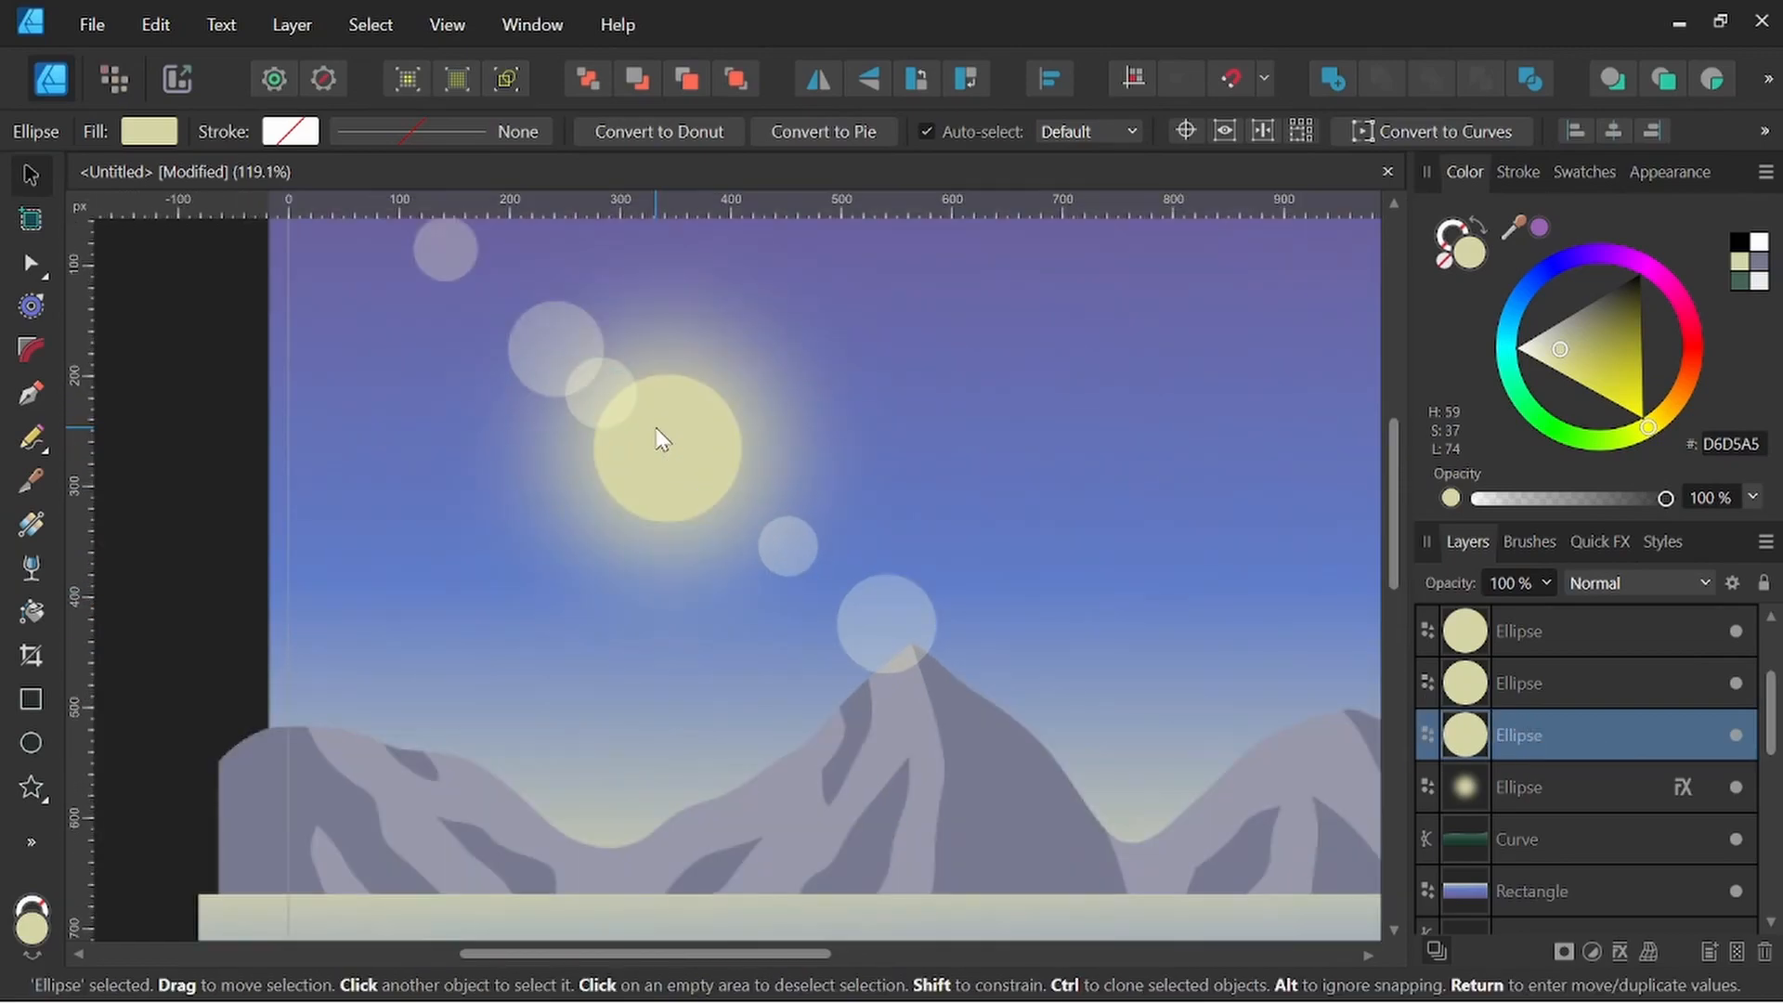
scroll(661, 428, "up", 1)
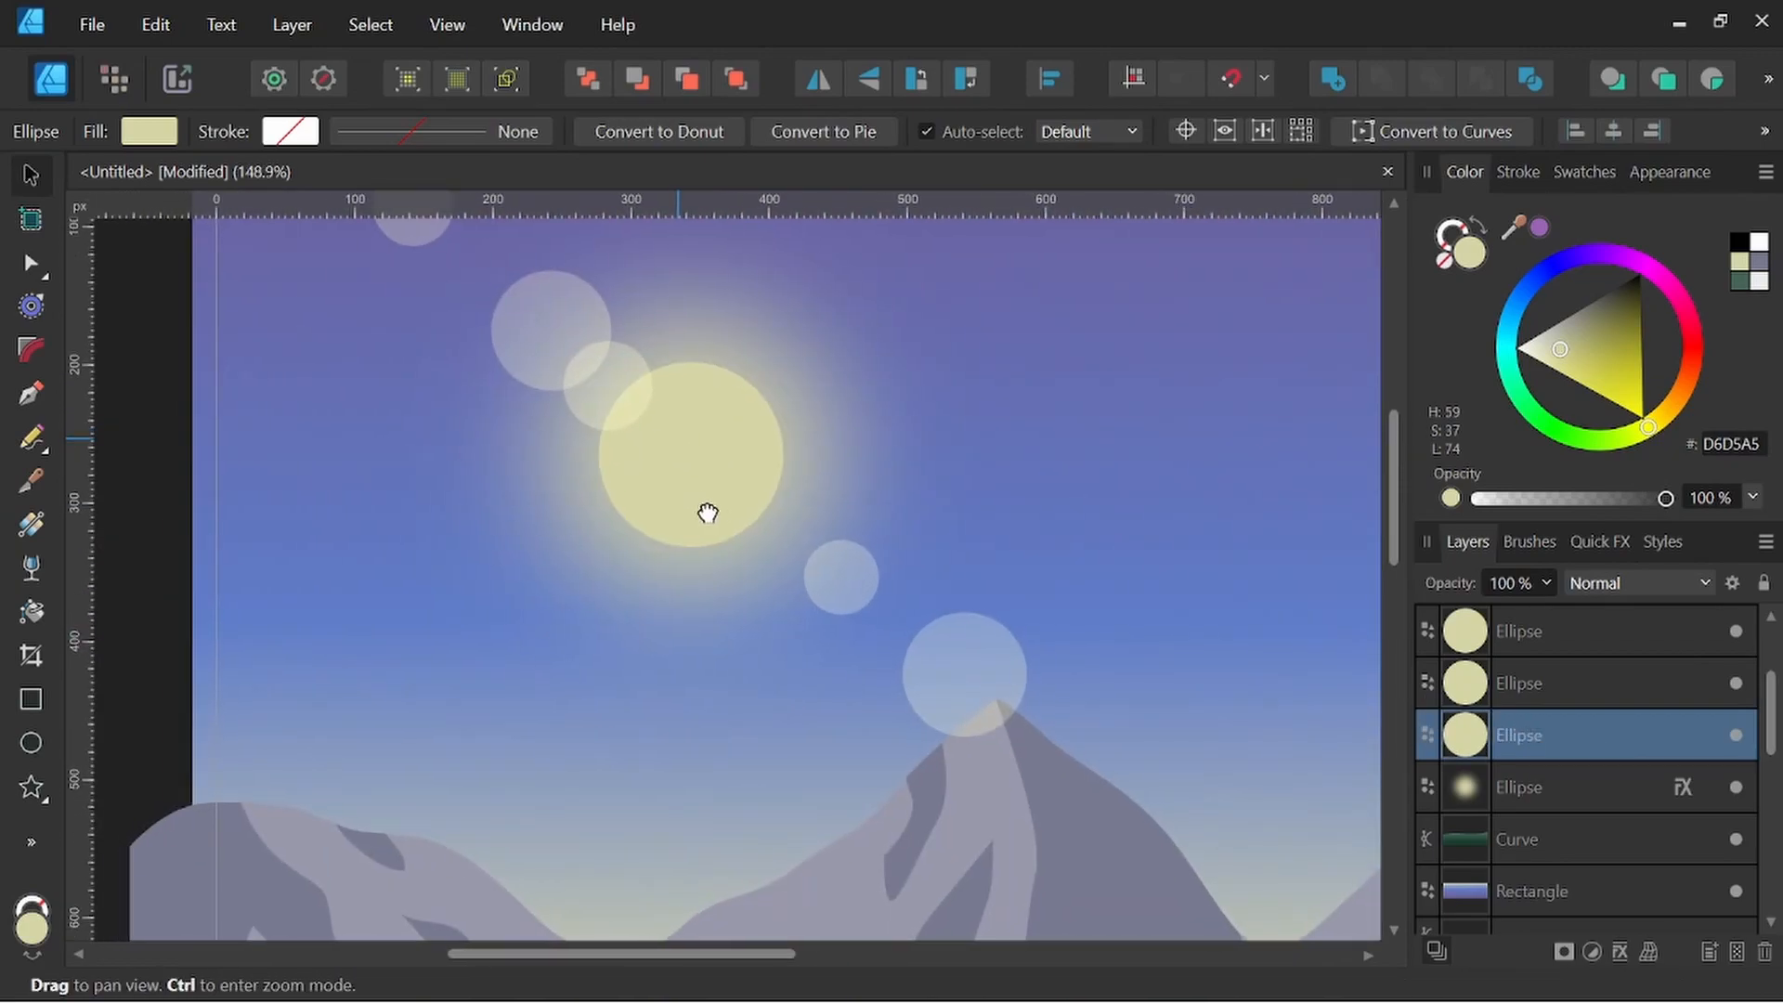
left_click(35, 739)
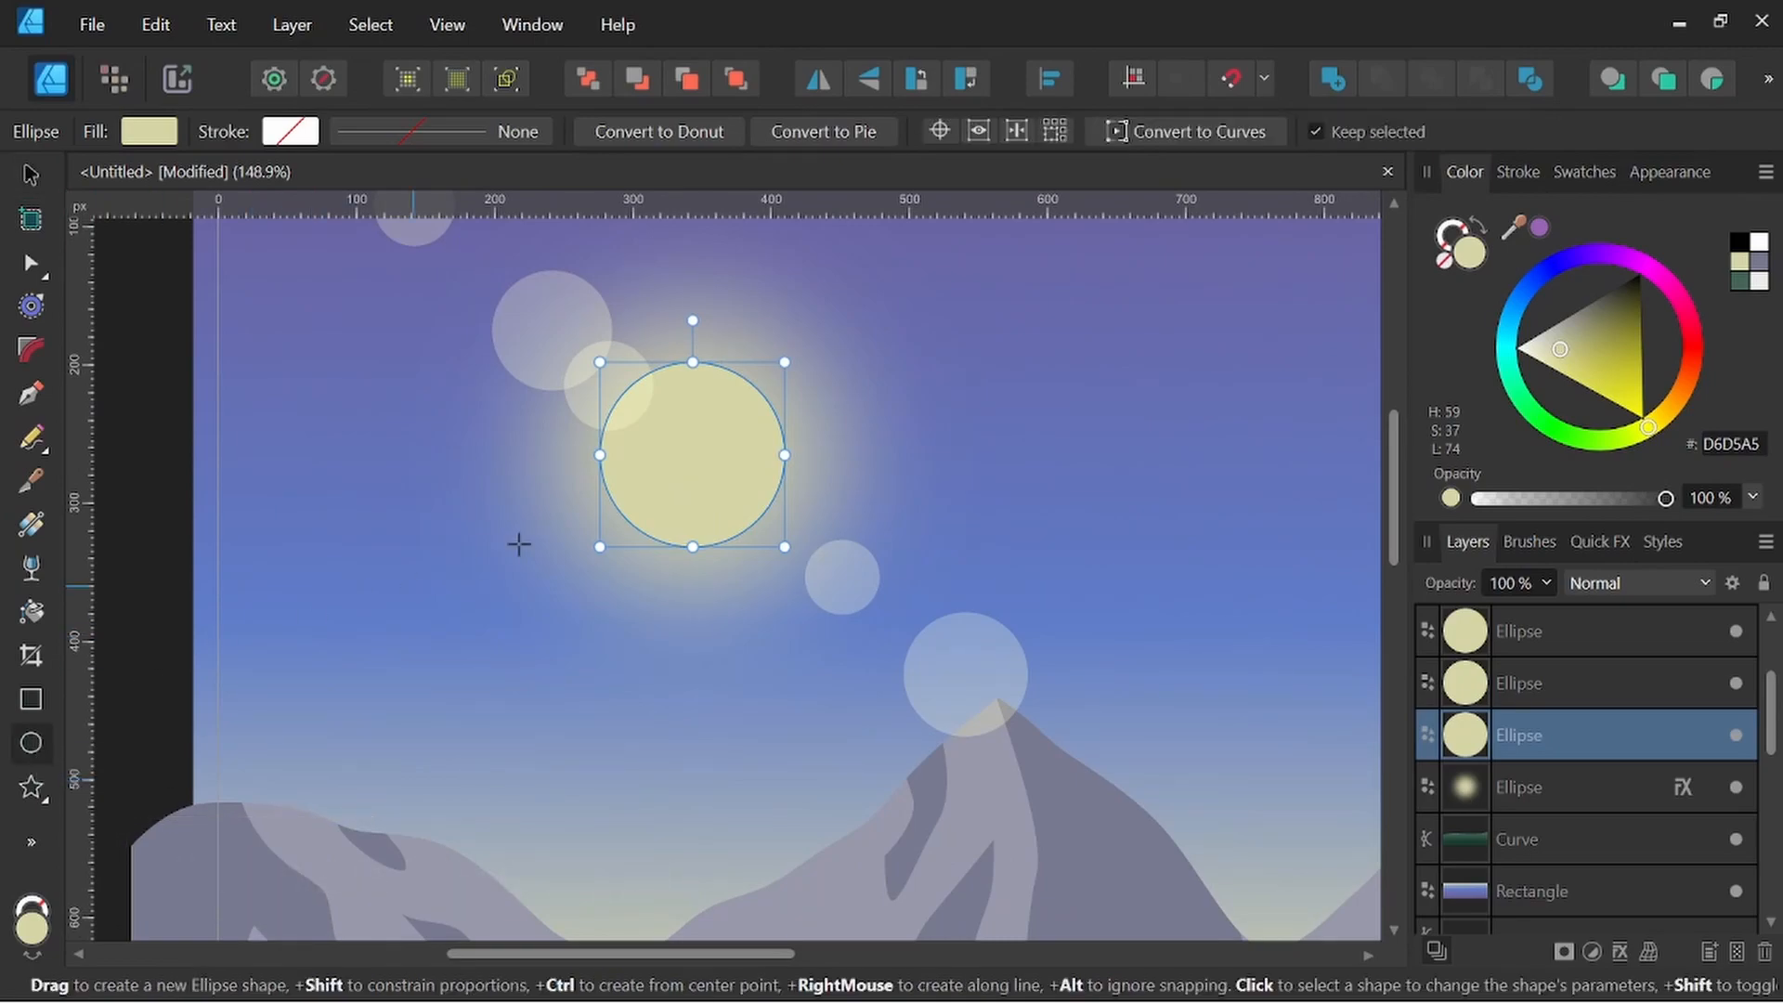
left_click_drag(711, 384, 760, 353)
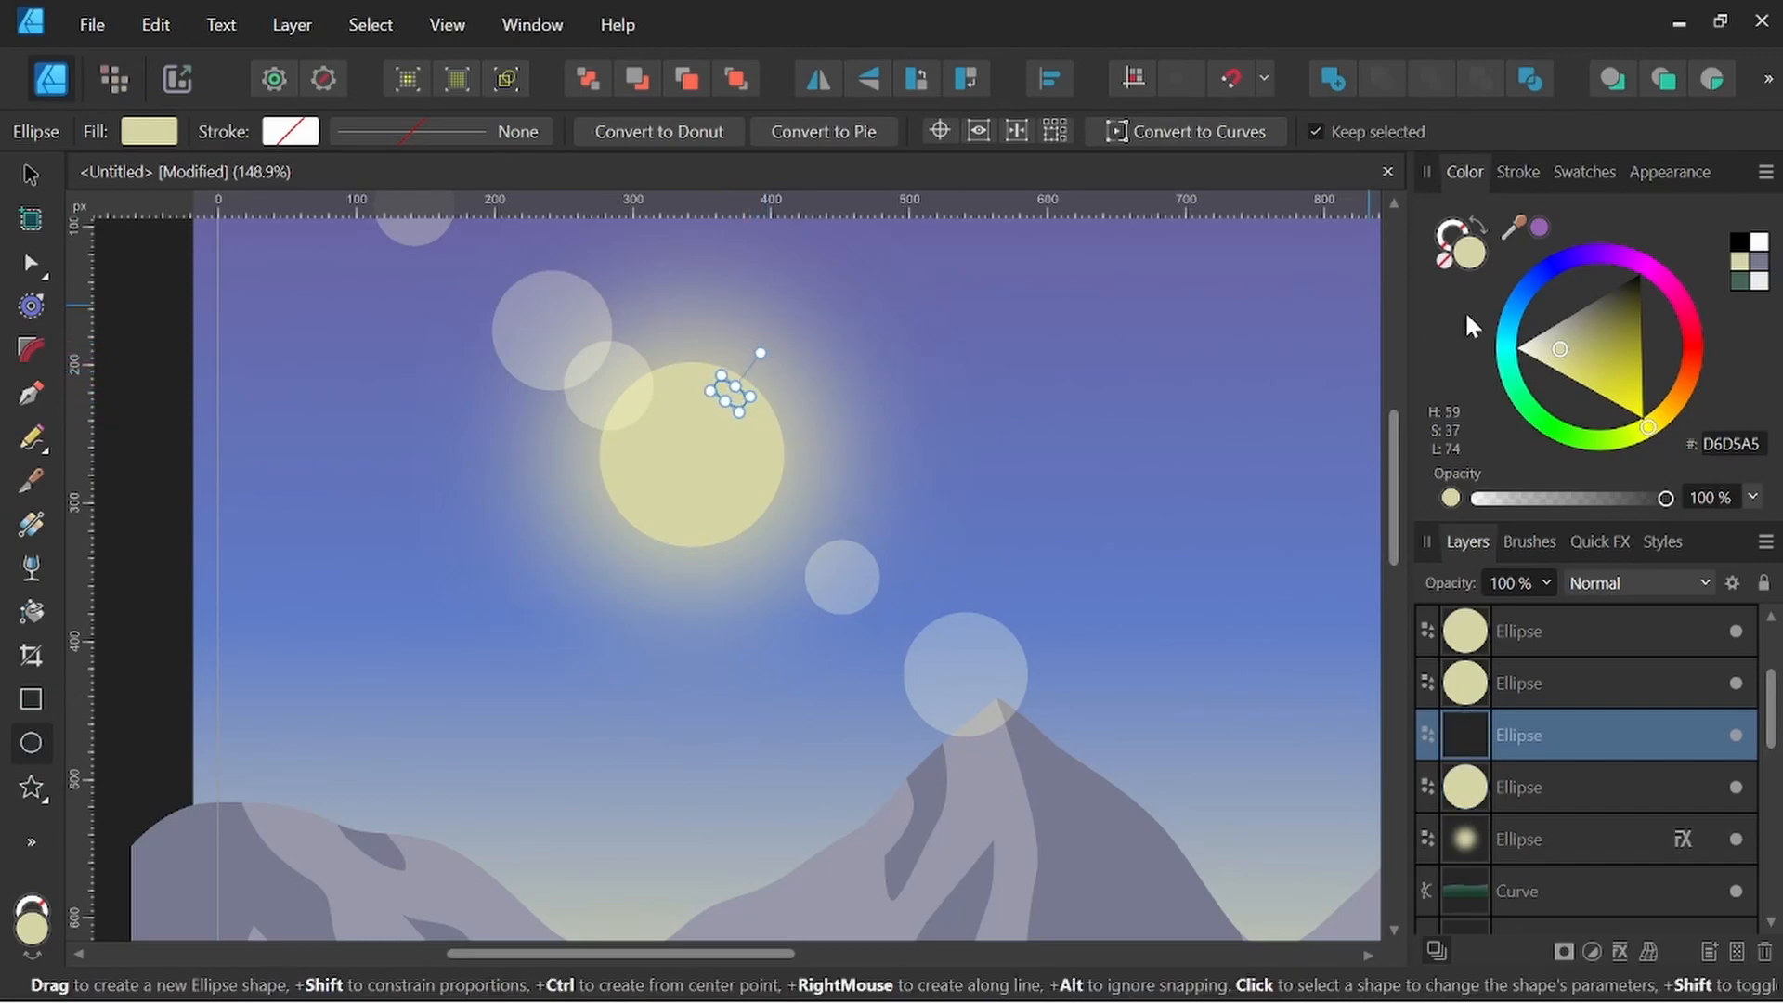
left_click(1564, 342)
left_click_drag(1564, 340, 1569, 338)
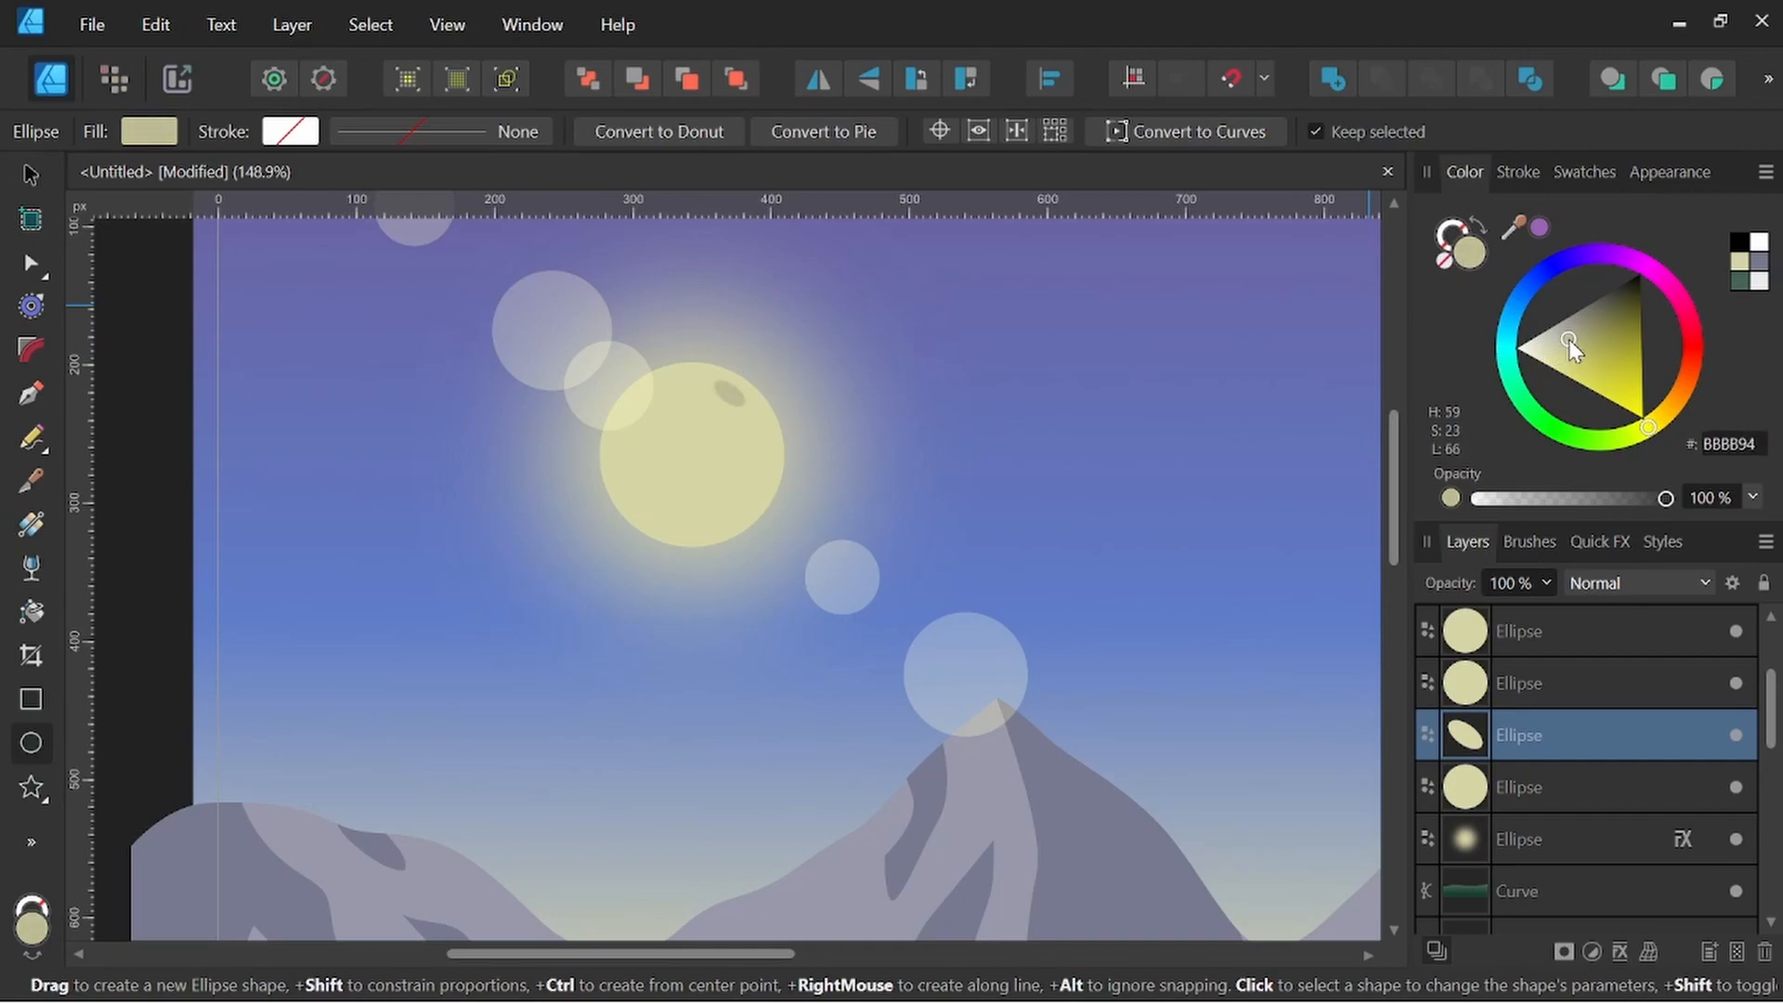
Copy the crater just below itself to the right and reshape the copy into a circle about 13 px wide
scroll(731, 395, "up", 2, "ctrl")
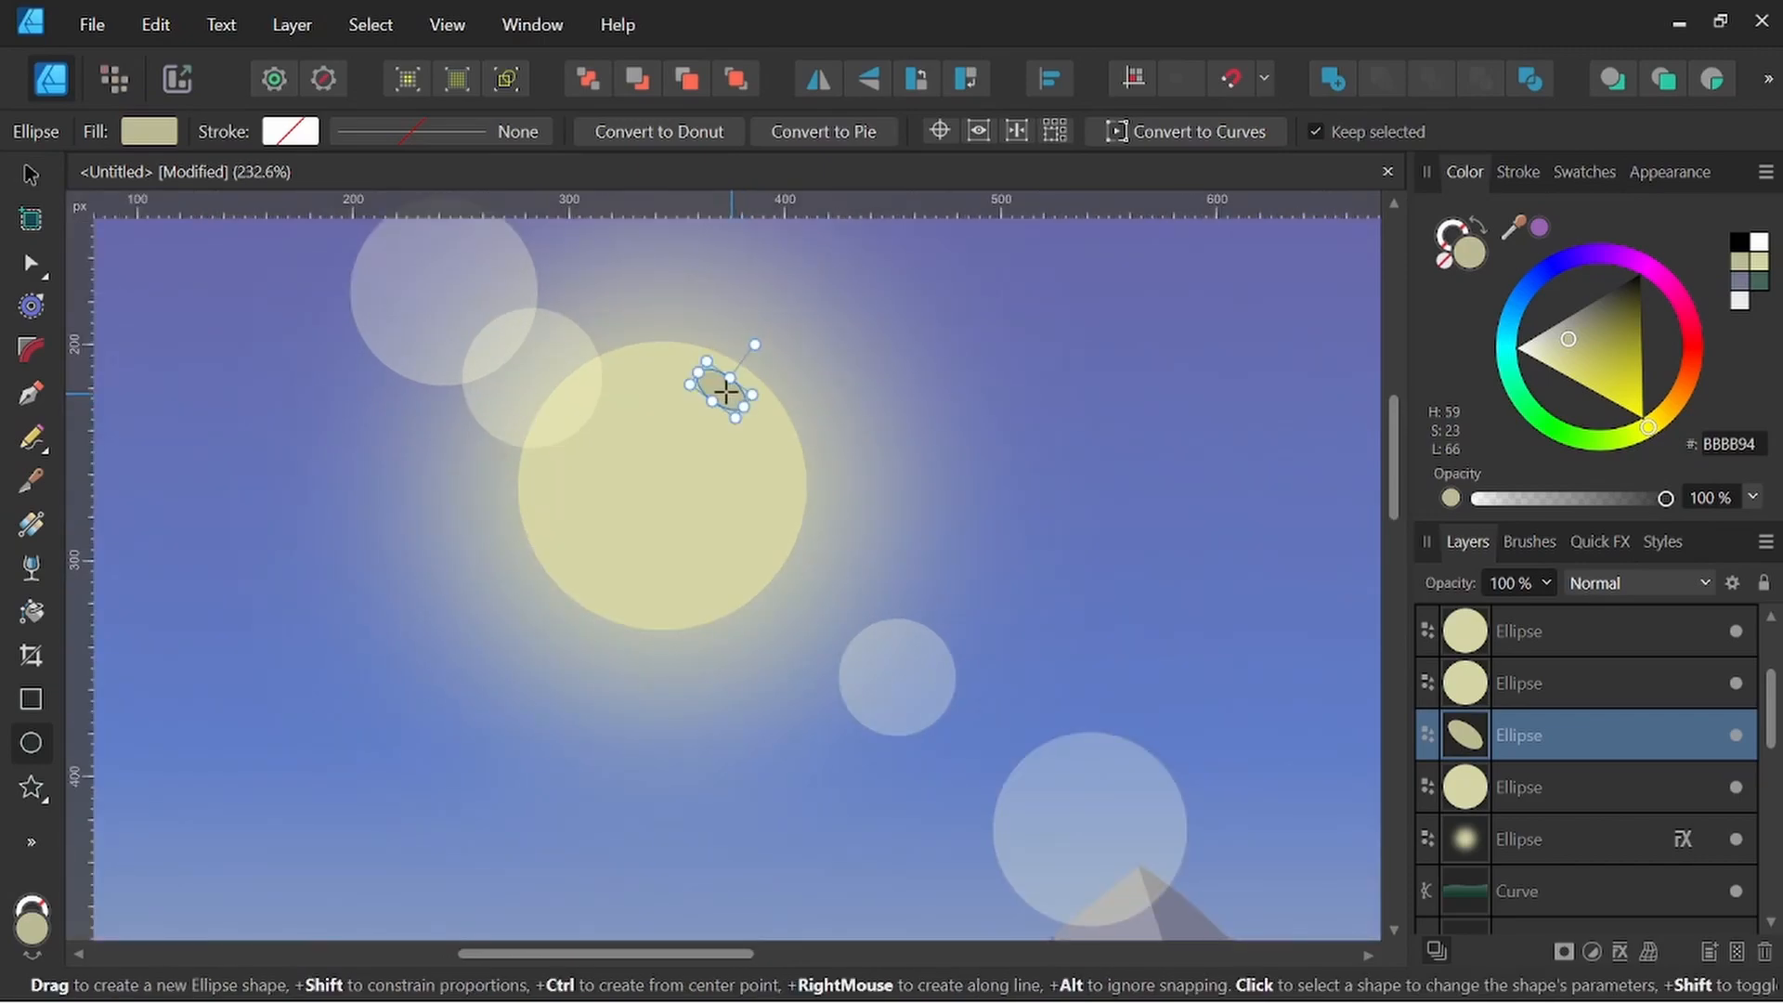
left_click(31, 173)
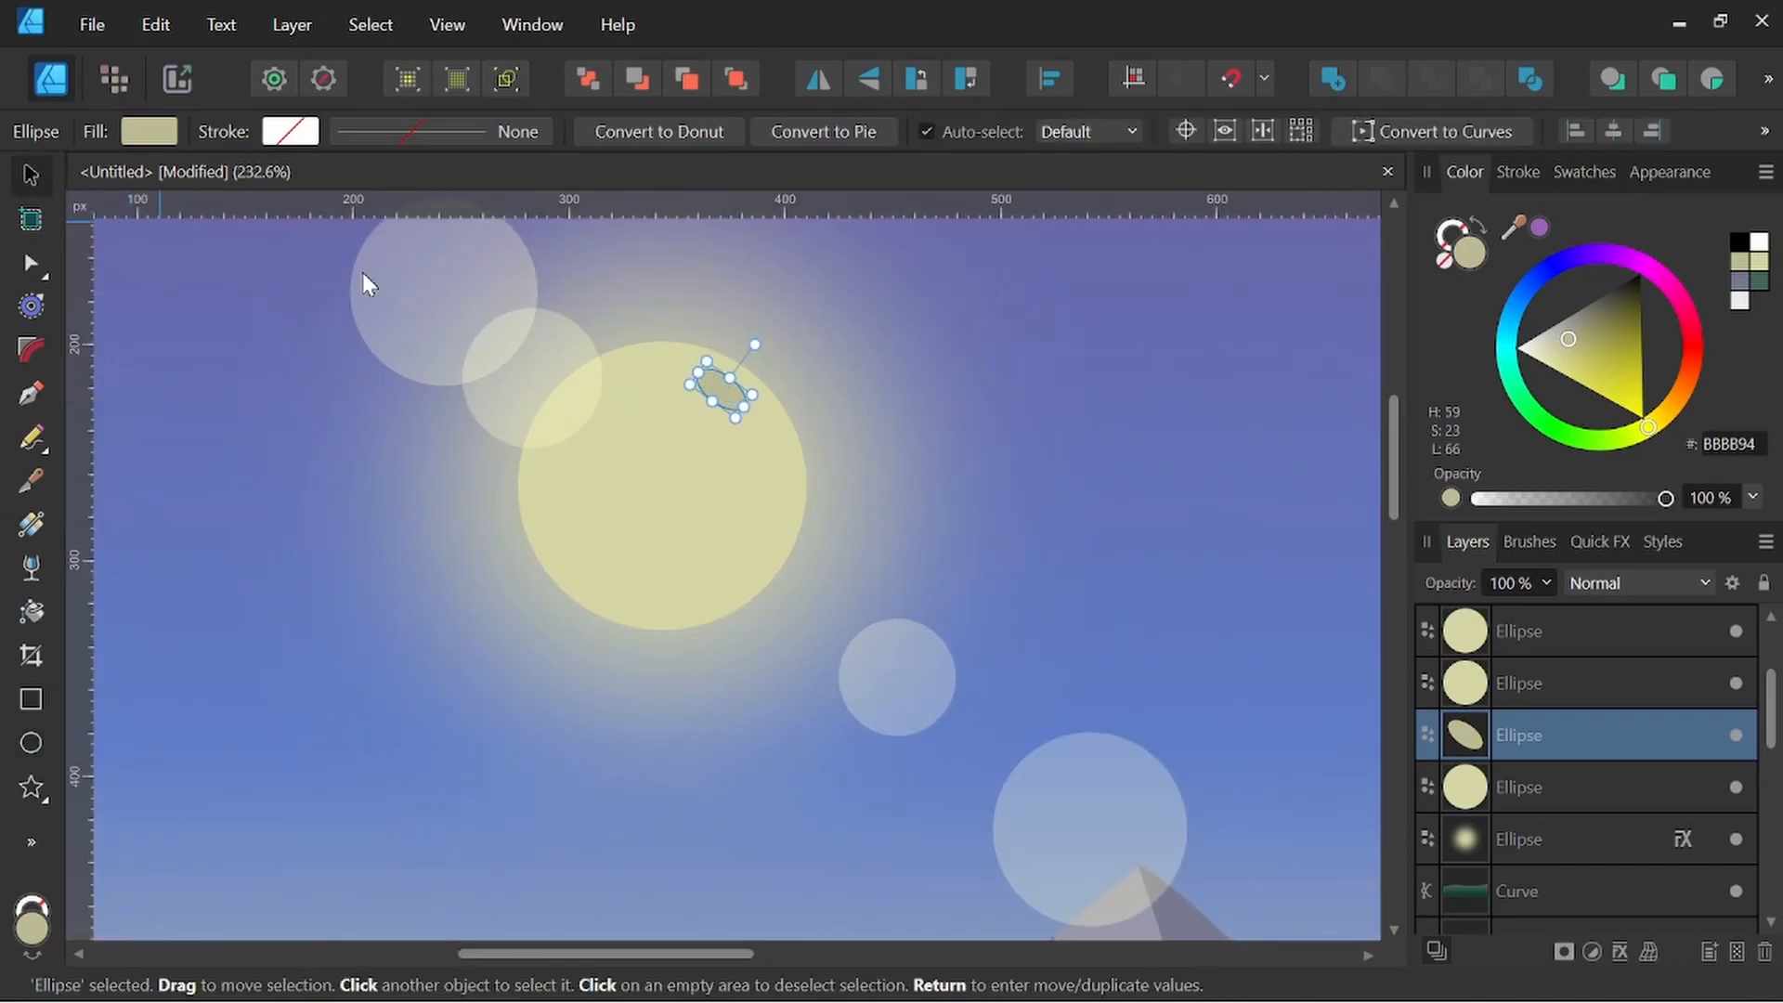
left_click_drag(735, 399, 756, 430)
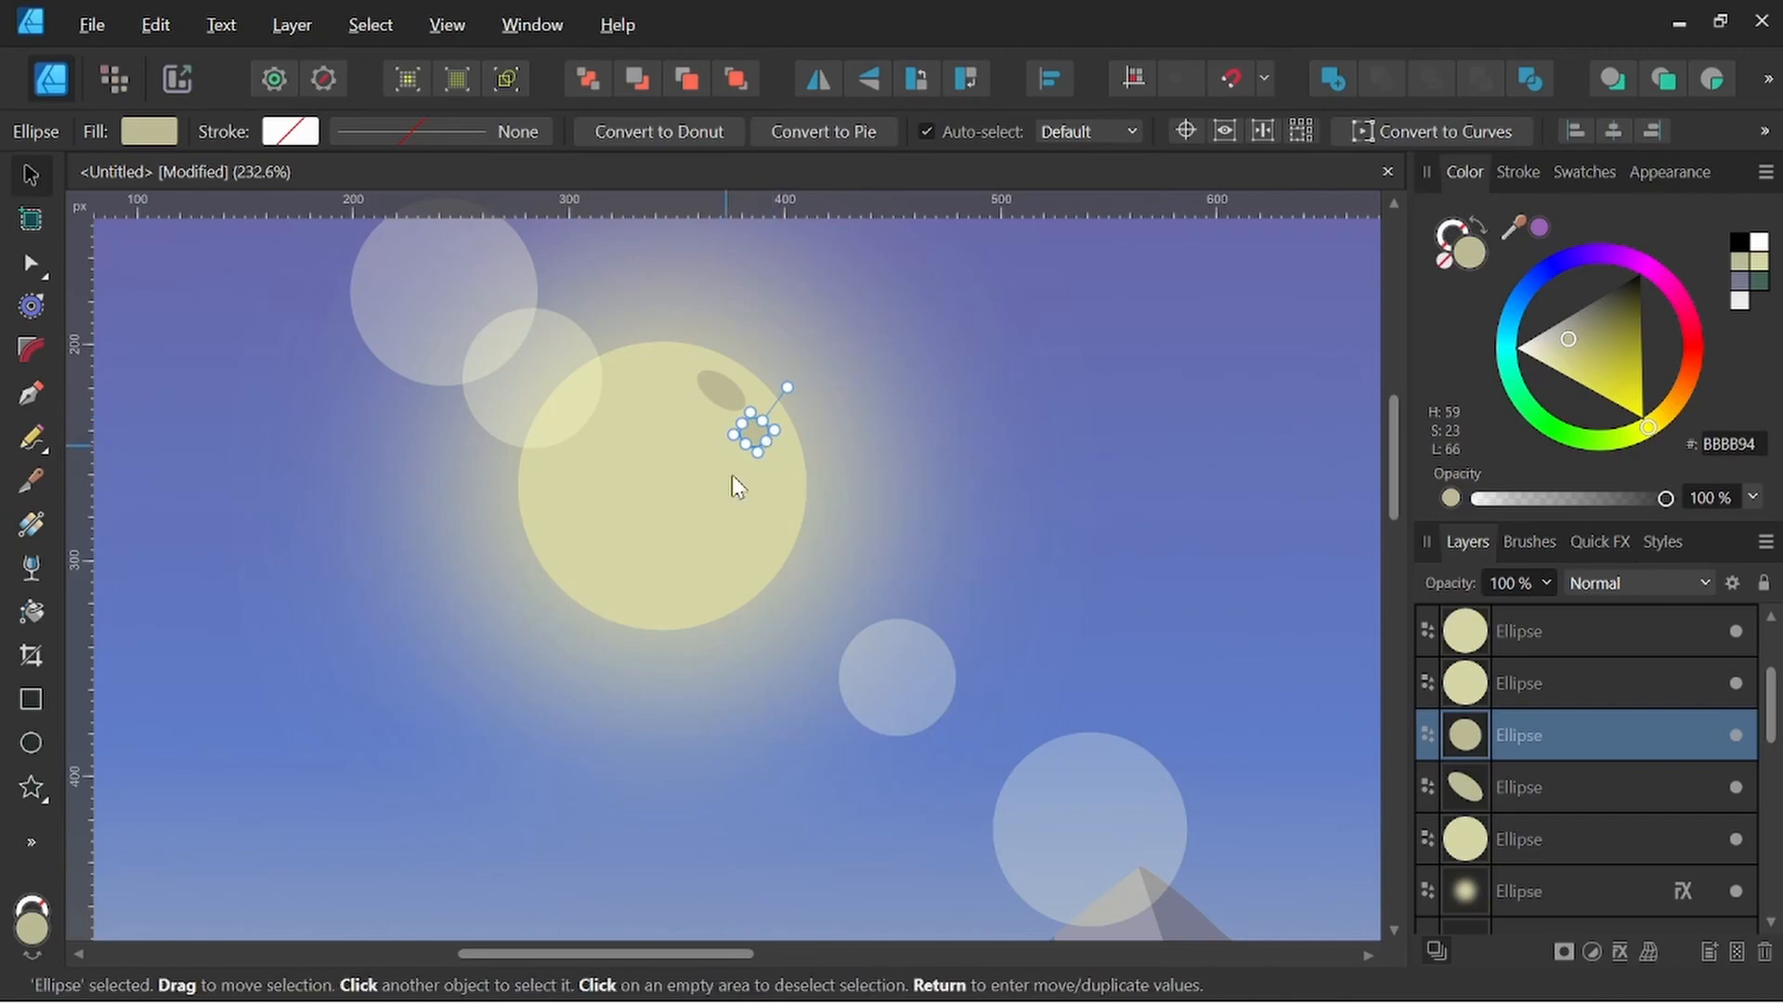
key("space")
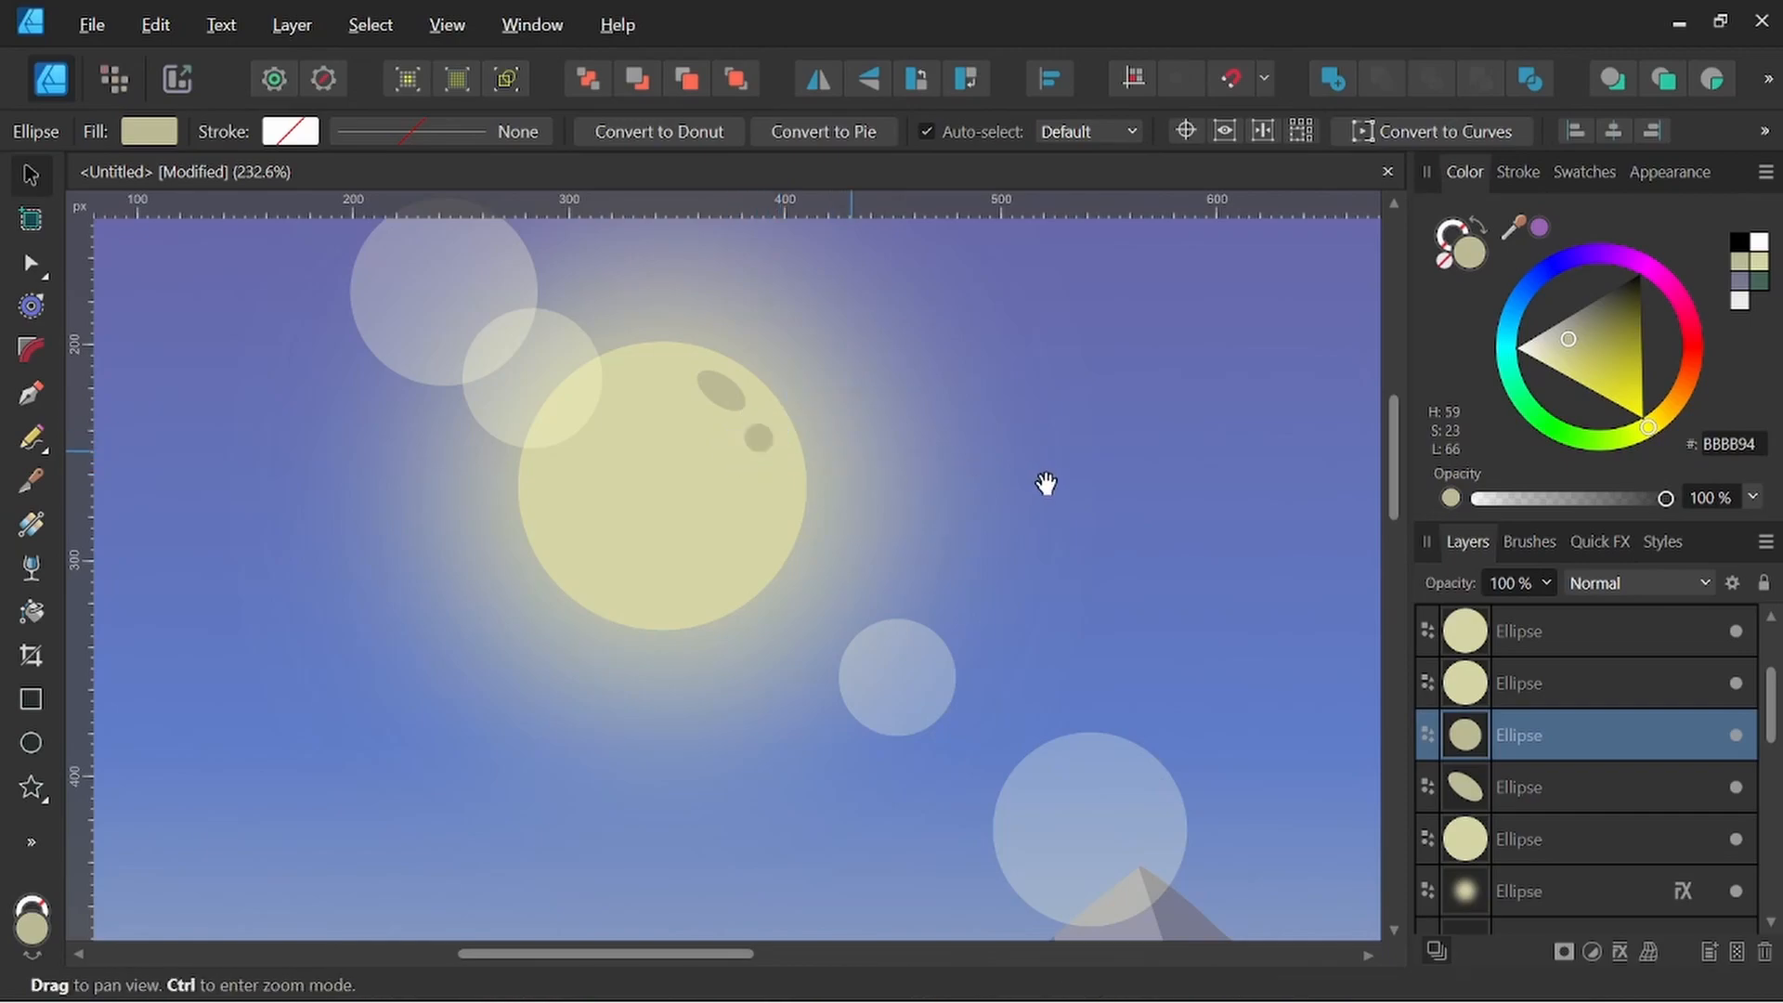
Place three crater copies along the moon's lower left edge: an oval between two small round ones
scroll(767, 429, "up", 2)
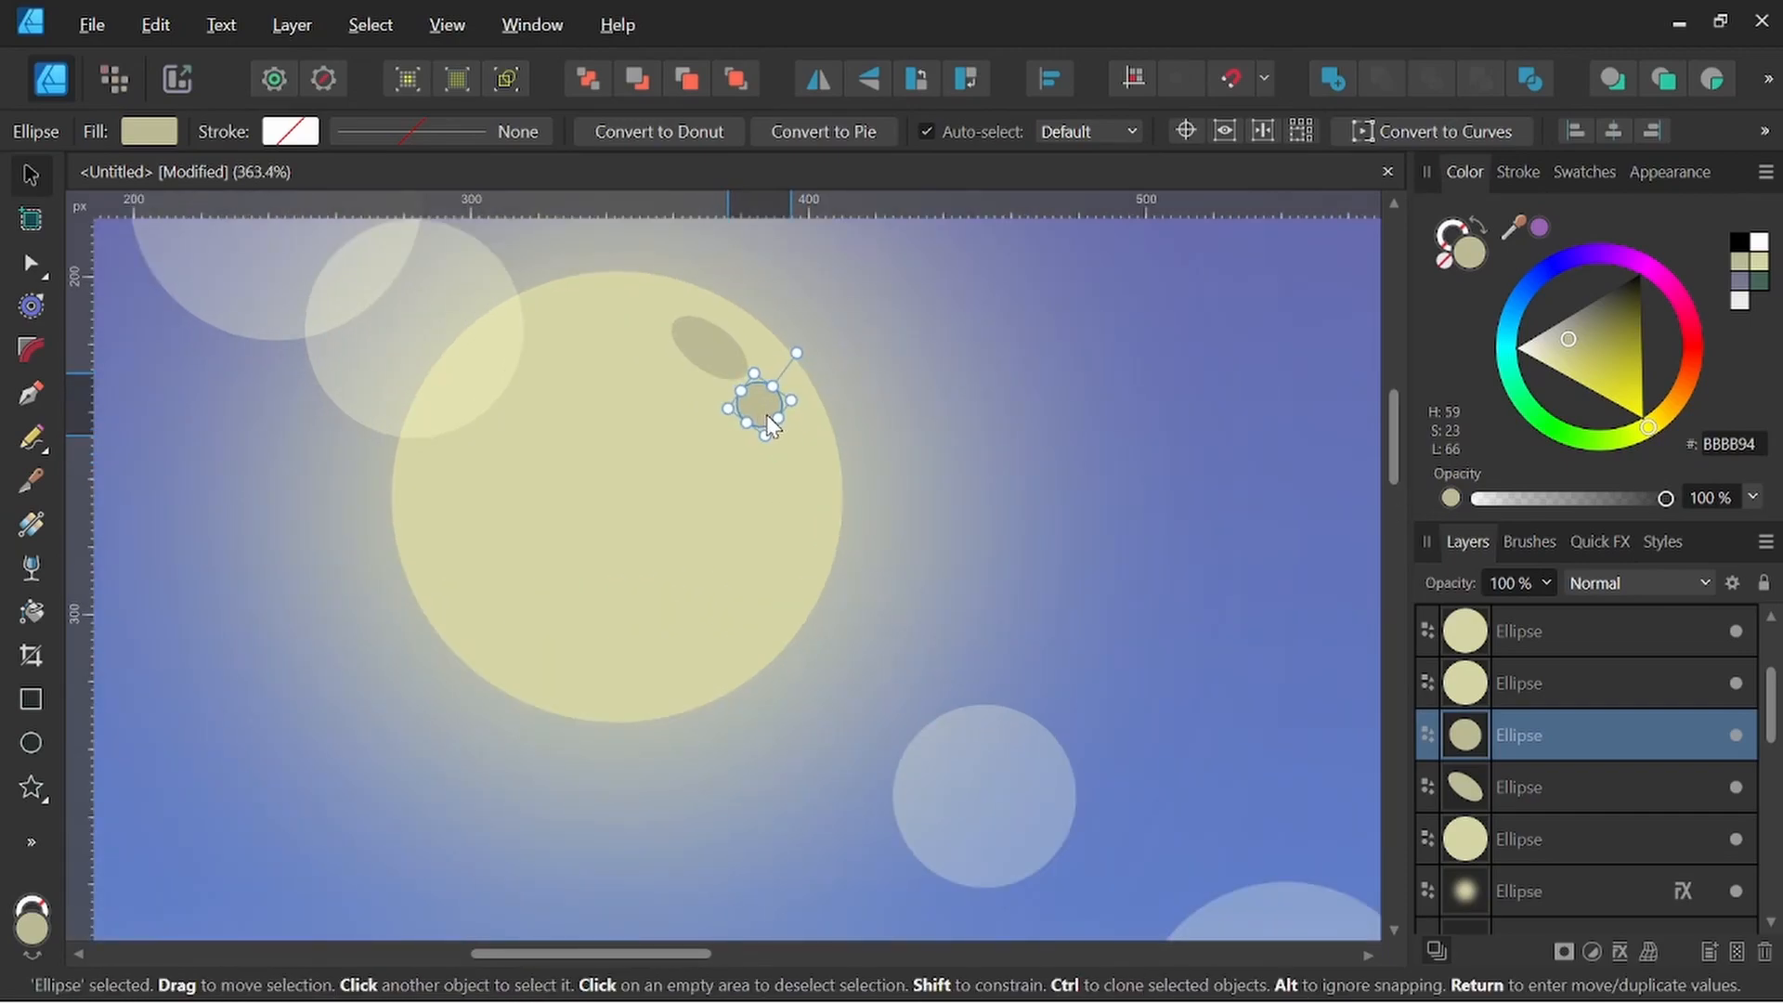
mouse_move(759, 409)
left_mouse_down()
mouse_move(697, 488)
mouse_move(470, 592)
mouse_move(495, 610)
mouse_move(450, 516)
mouse_move(499, 518)
mouse_move(522, 659)
mouse_move(525, 643)
left_mouse_up()
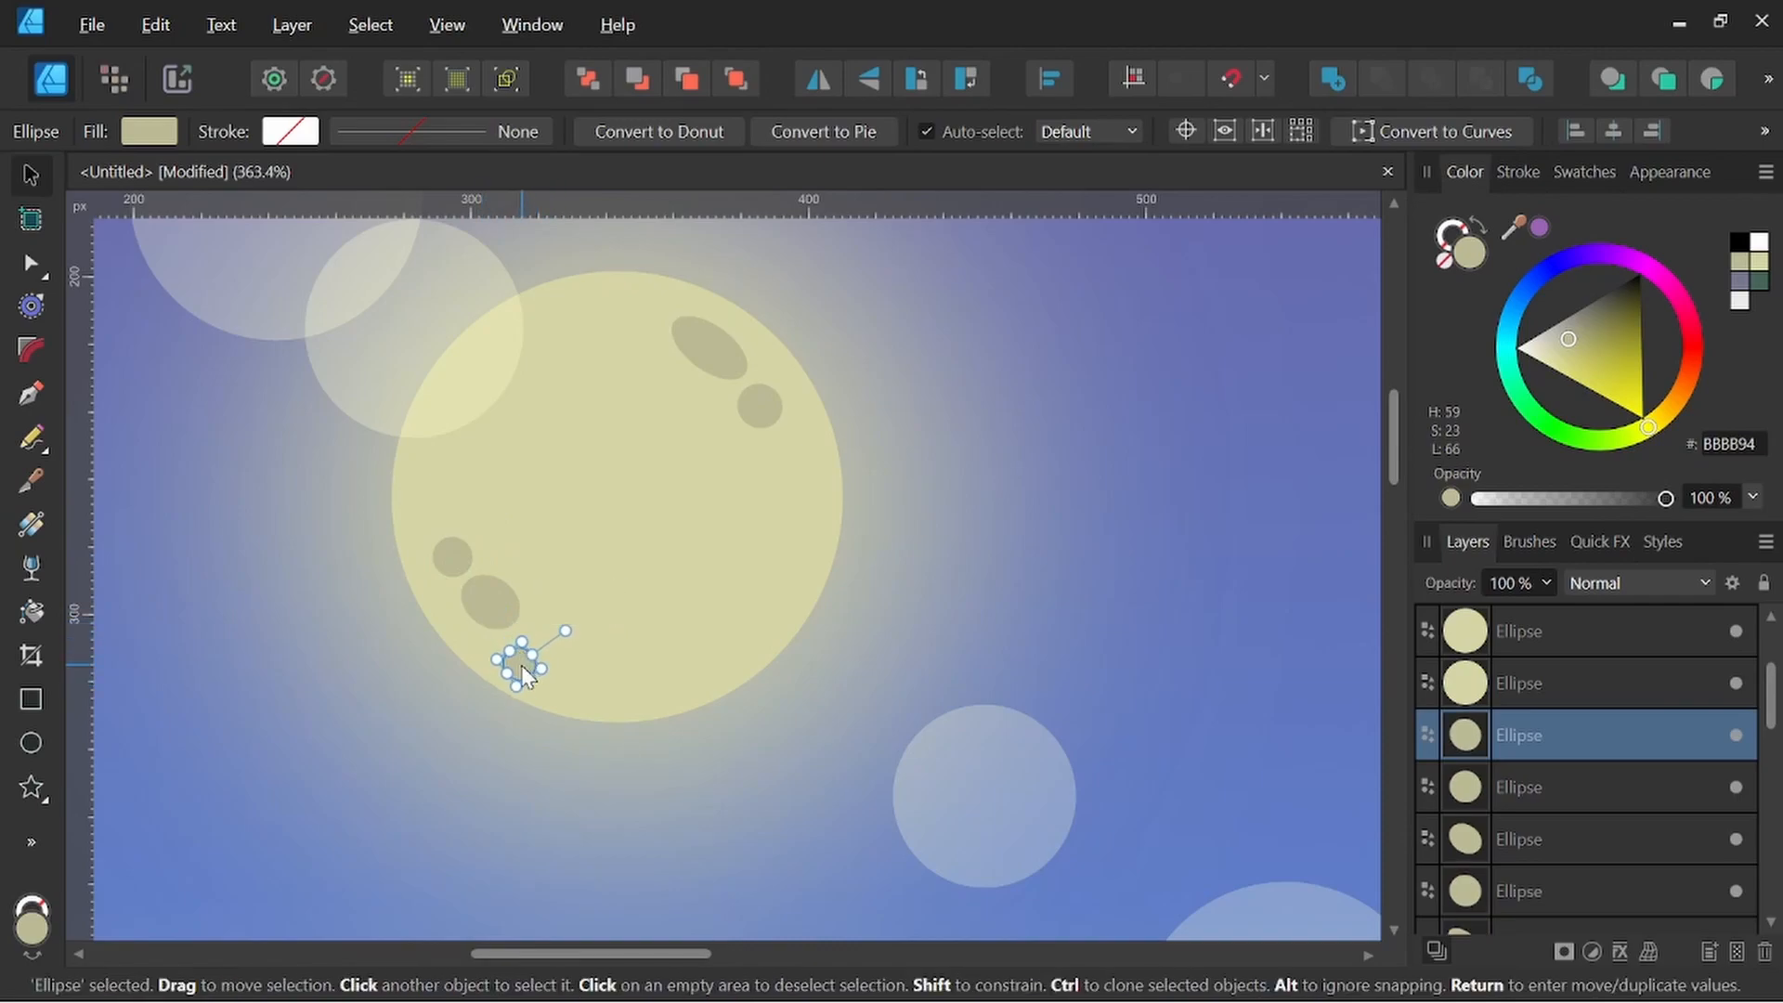
left_click(502, 620)
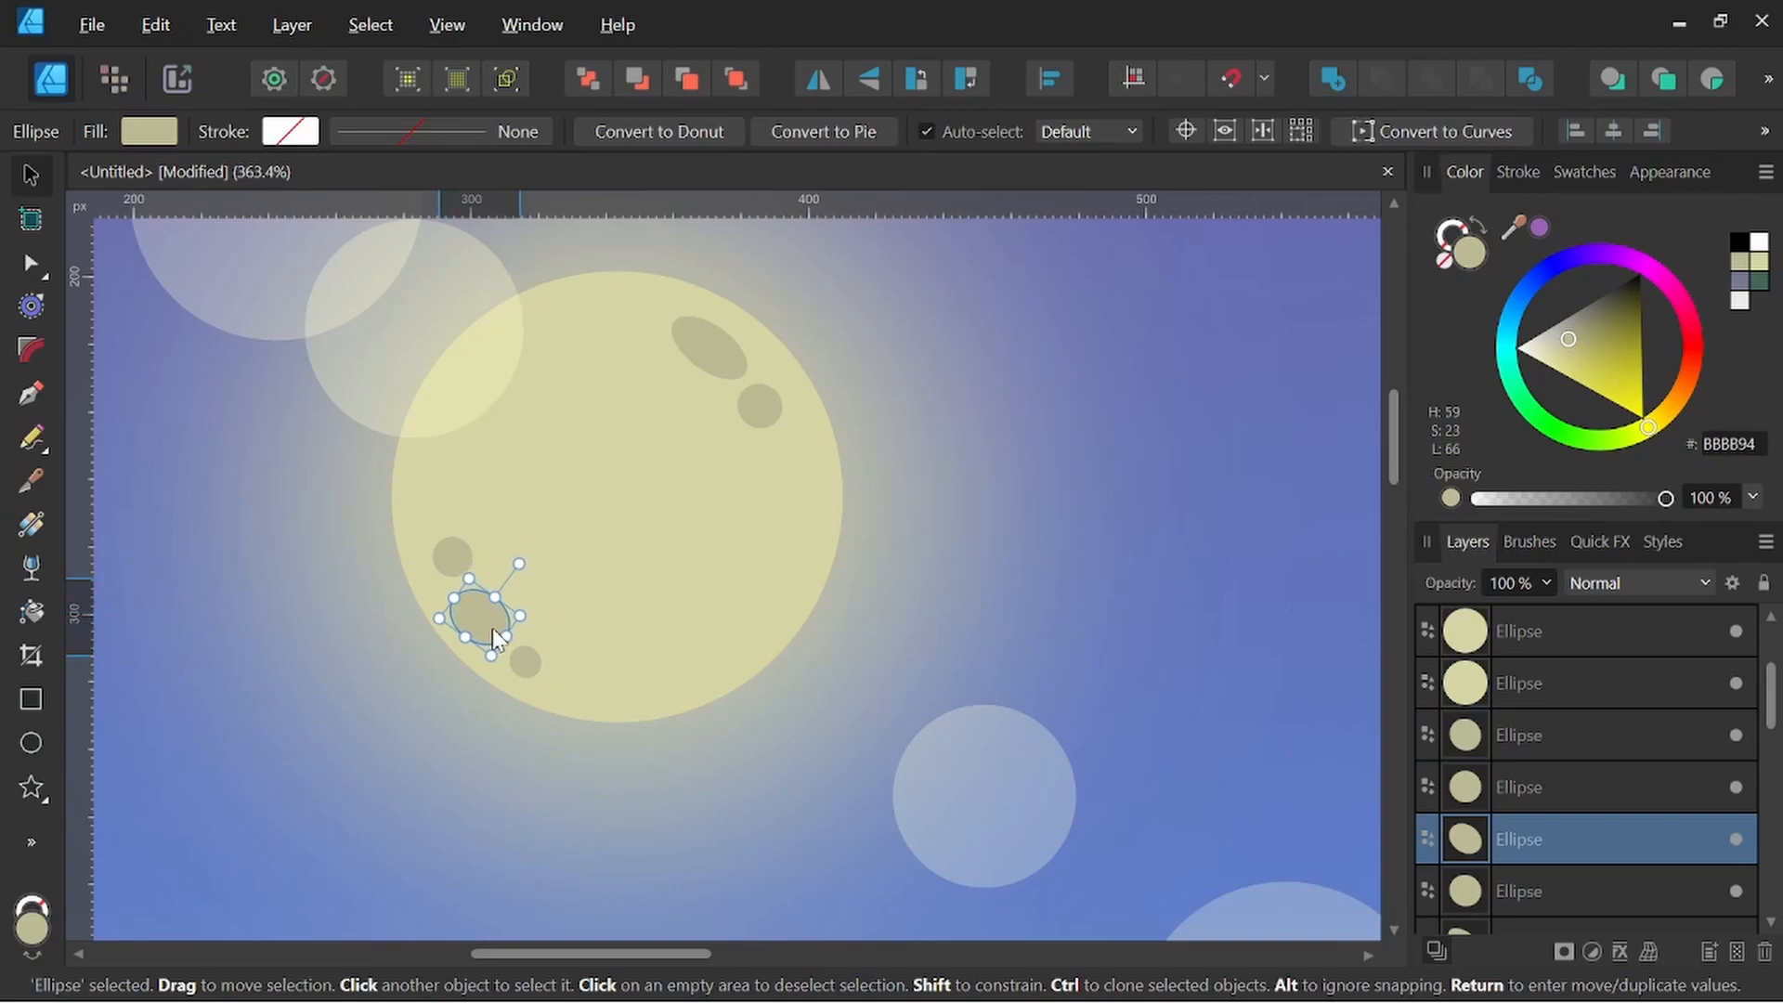
Adjust the oval crater, then copy it to the moon's lower right as a narrow ellipse tilted the opposite way
mouse_move(529, 550)
left_mouse_down()
mouse_move(536, 573)
mouse_move(622, 563)
mouse_move(683, 605)
mouse_move(728, 604)
mouse_move(700, 529)
mouse_move(676, 539)
mouse_move(768, 550)
mouse_move(706, 565)
left_mouse_up()
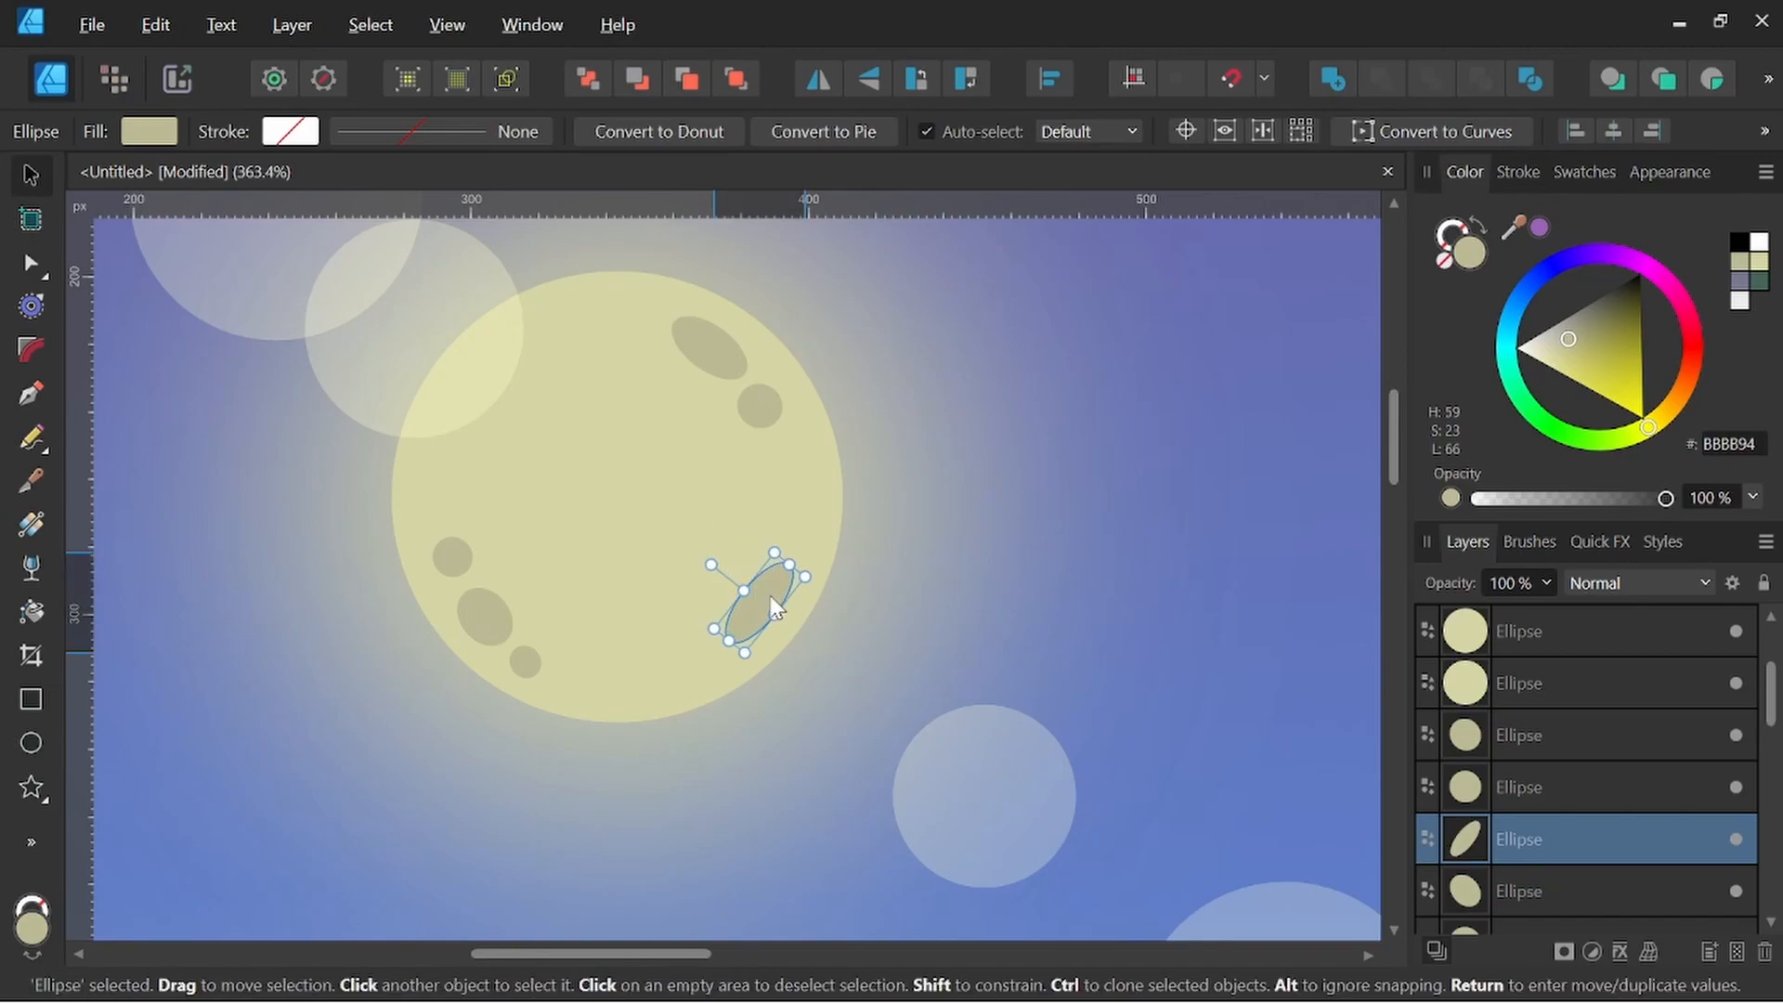
scroll(808, 525, "down", 5)
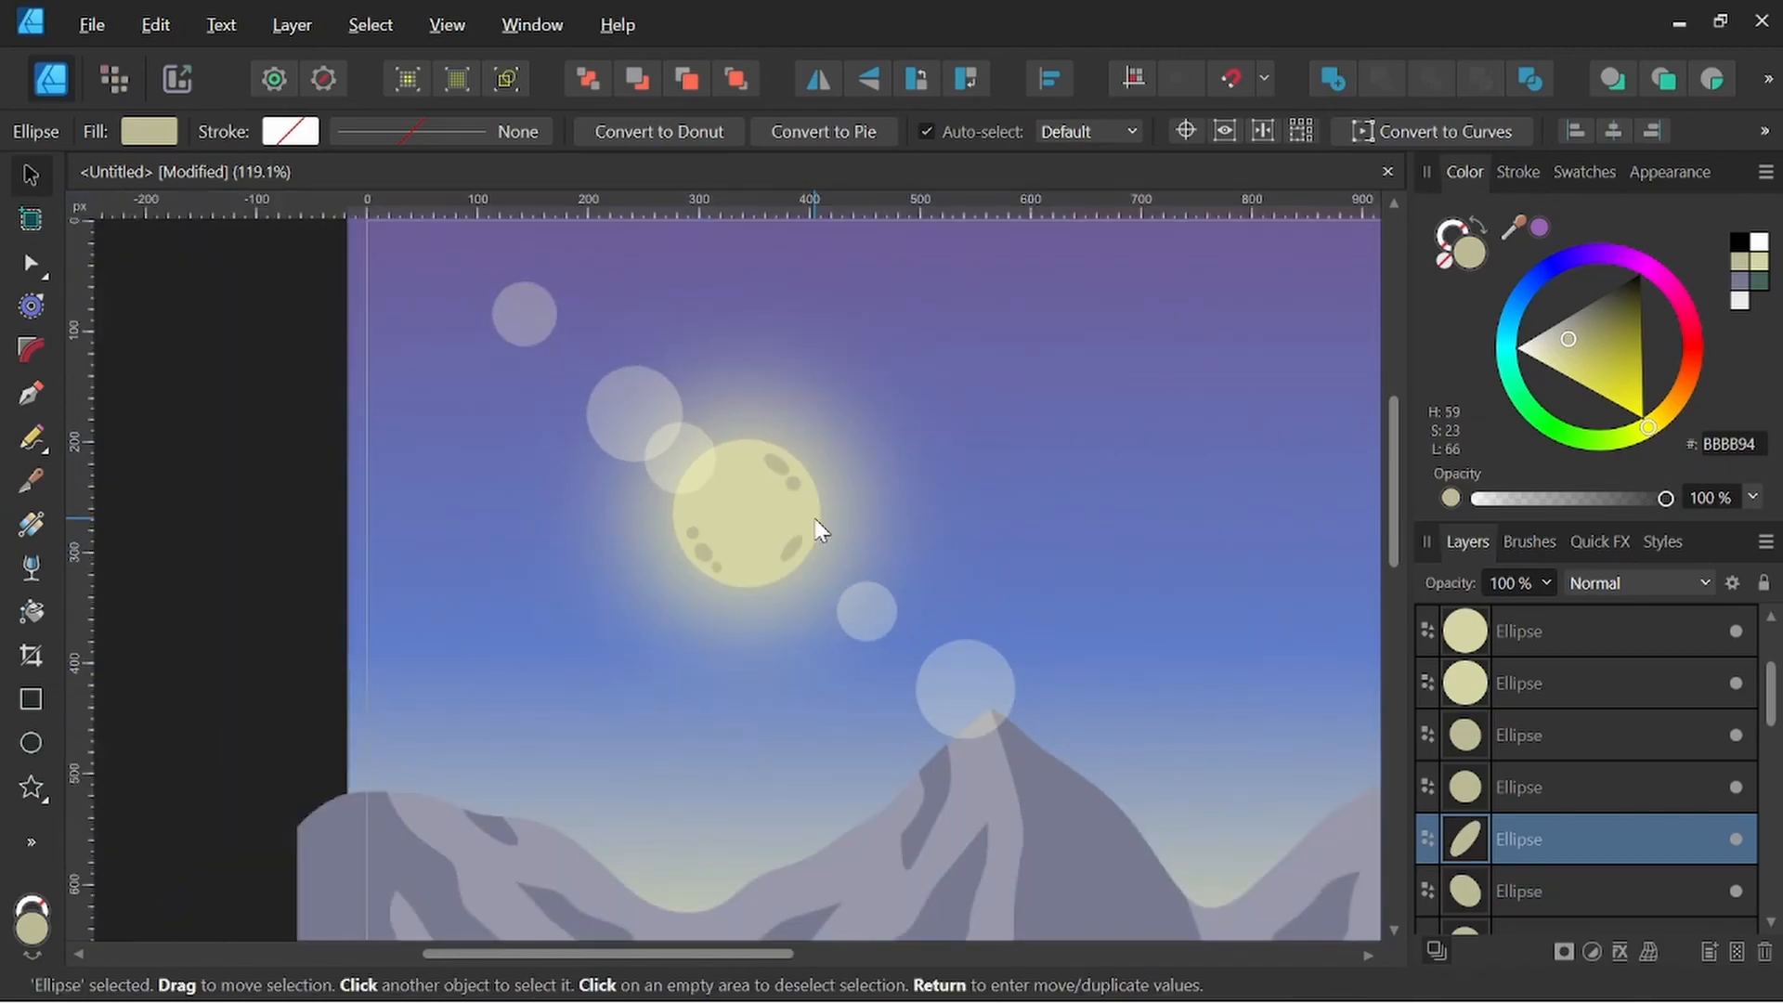
left_click_drag(846, 566, 824, 557)
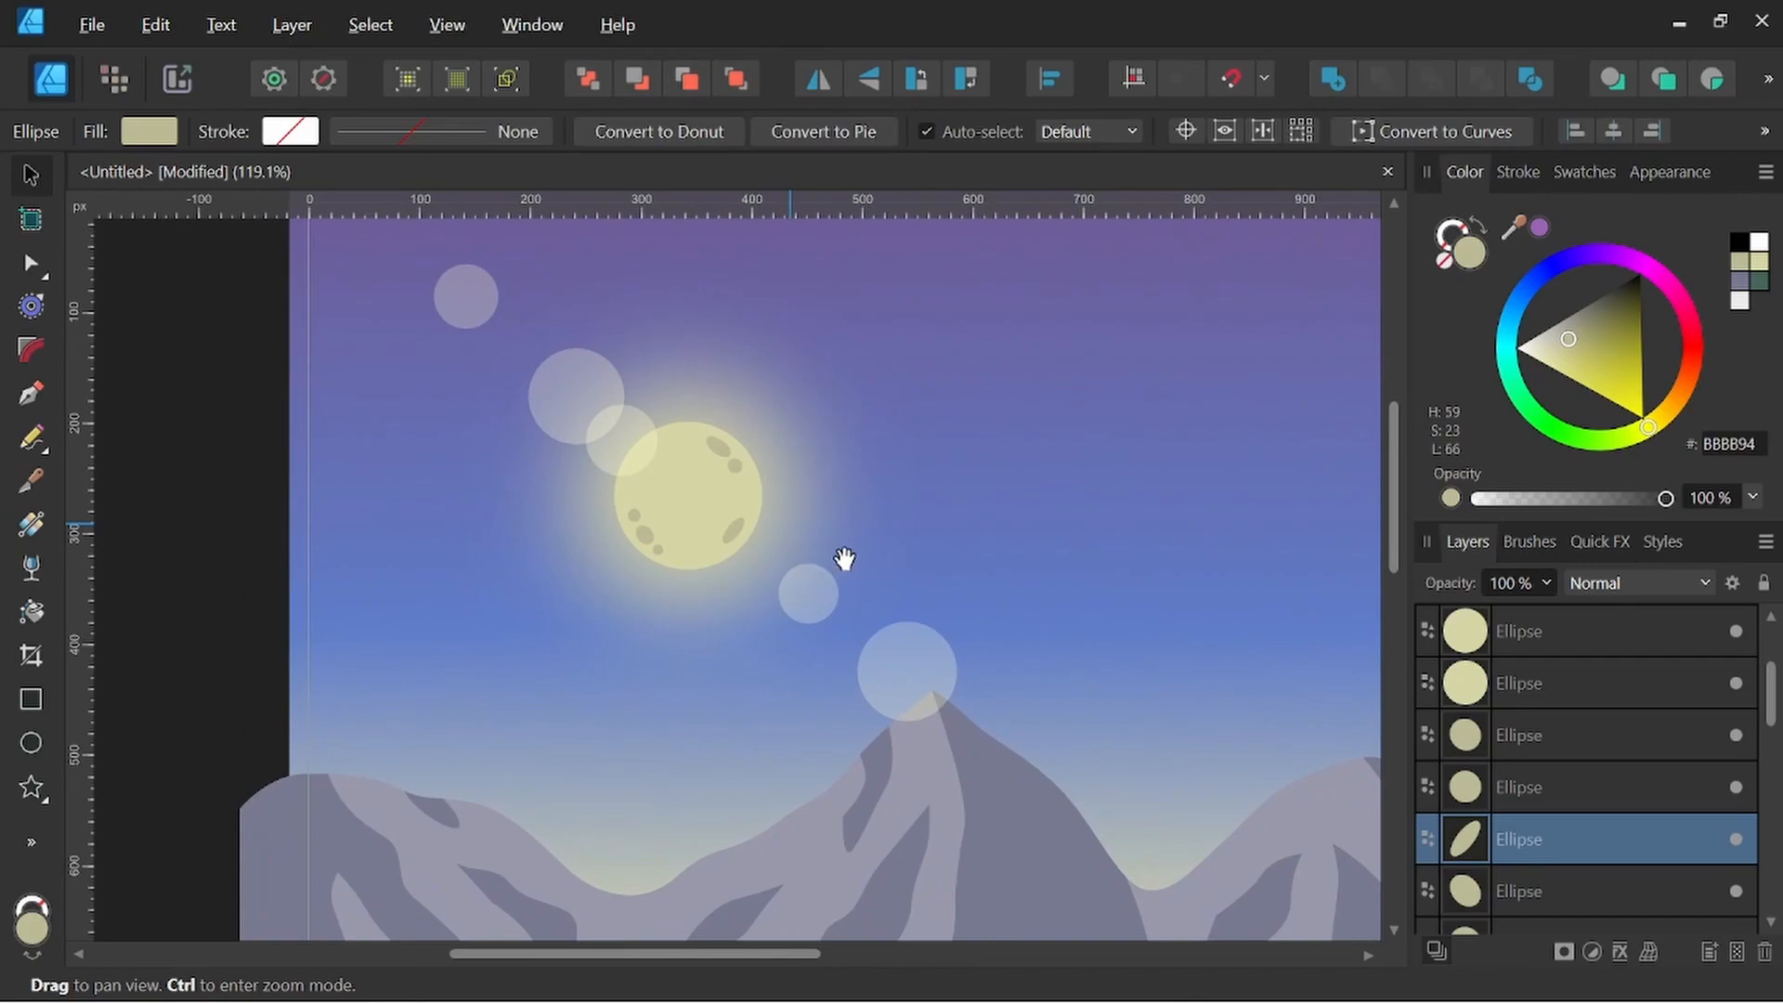
Select all six crater ellipses and nest them inside the moon circle
left_click(1578, 728)
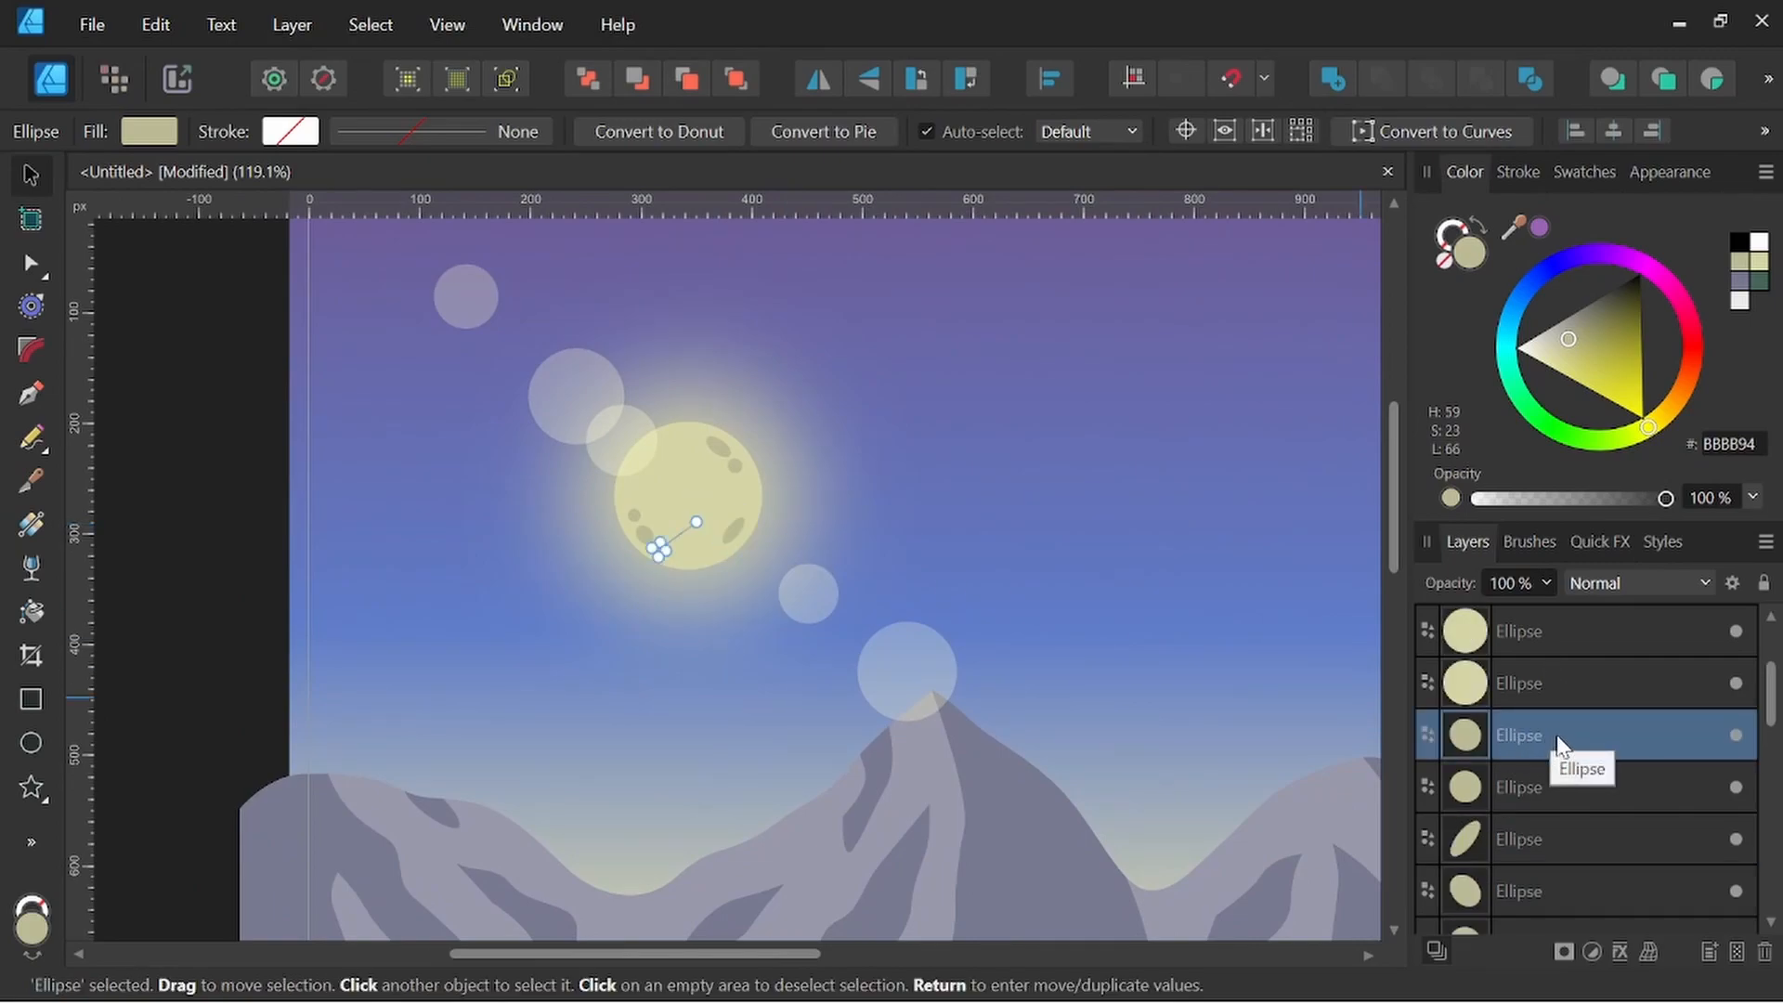
scroll(1548, 741, "down", 2)
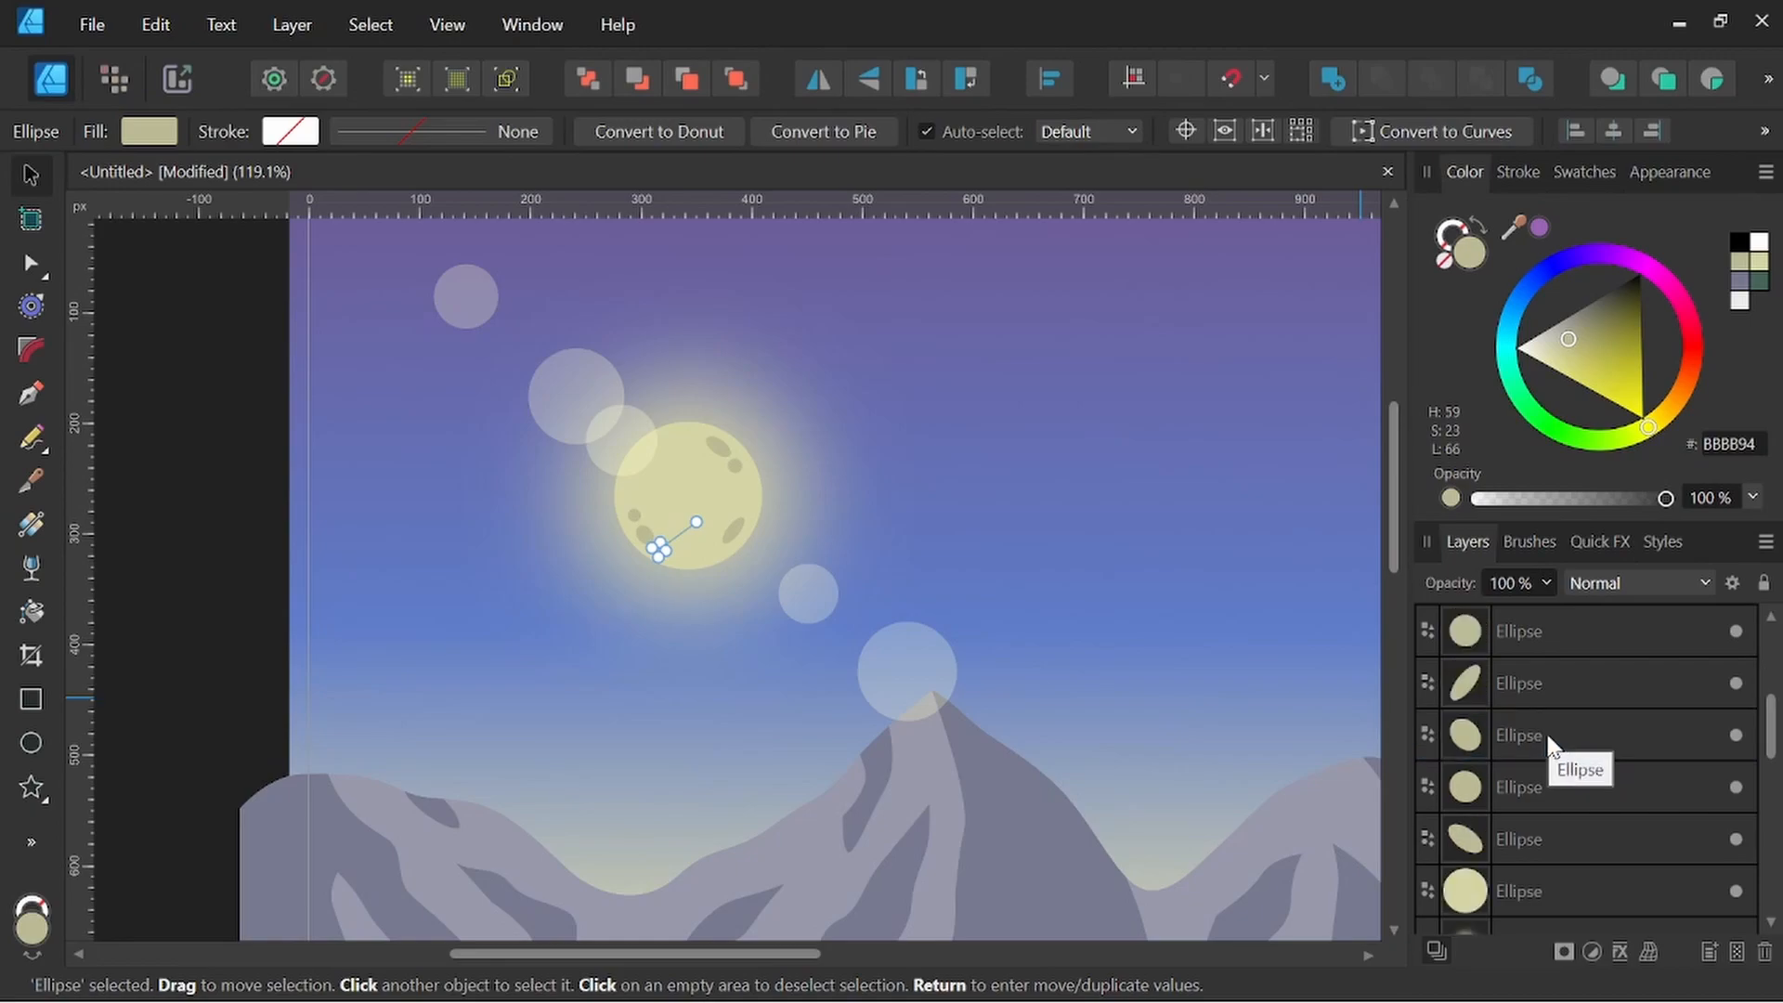
left_click(1542, 838, "shift")
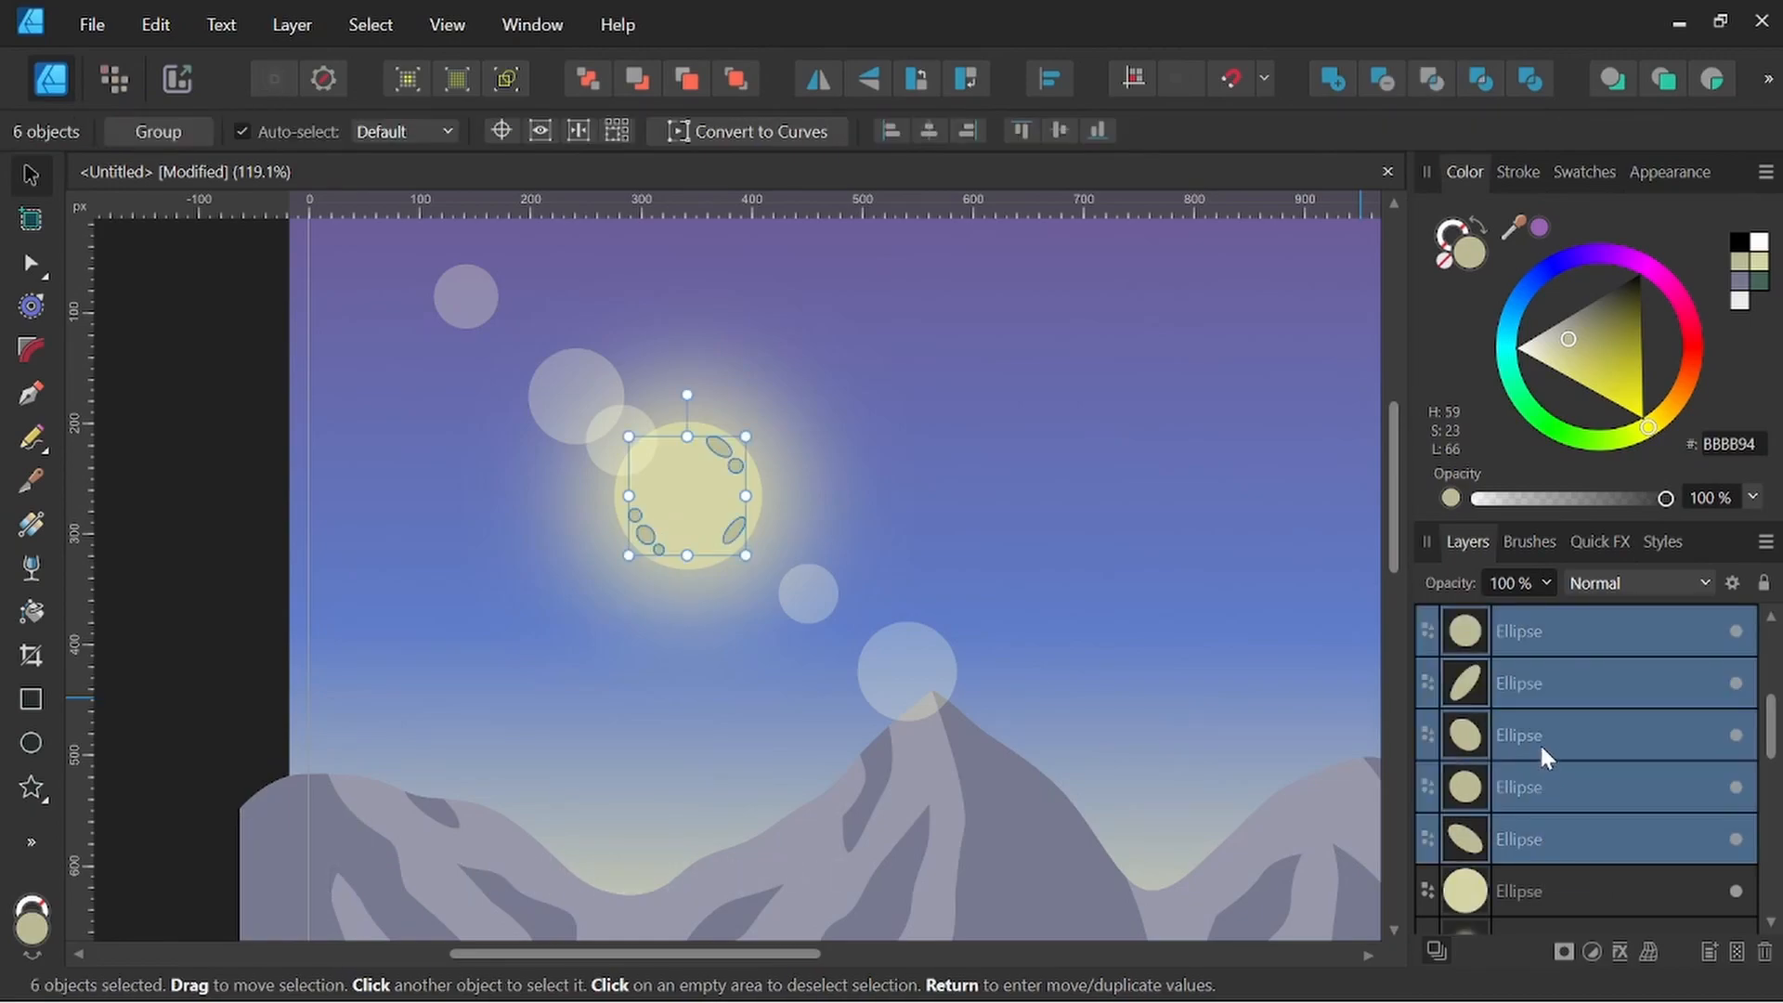
left_click_drag(1547, 821, 1524, 734)
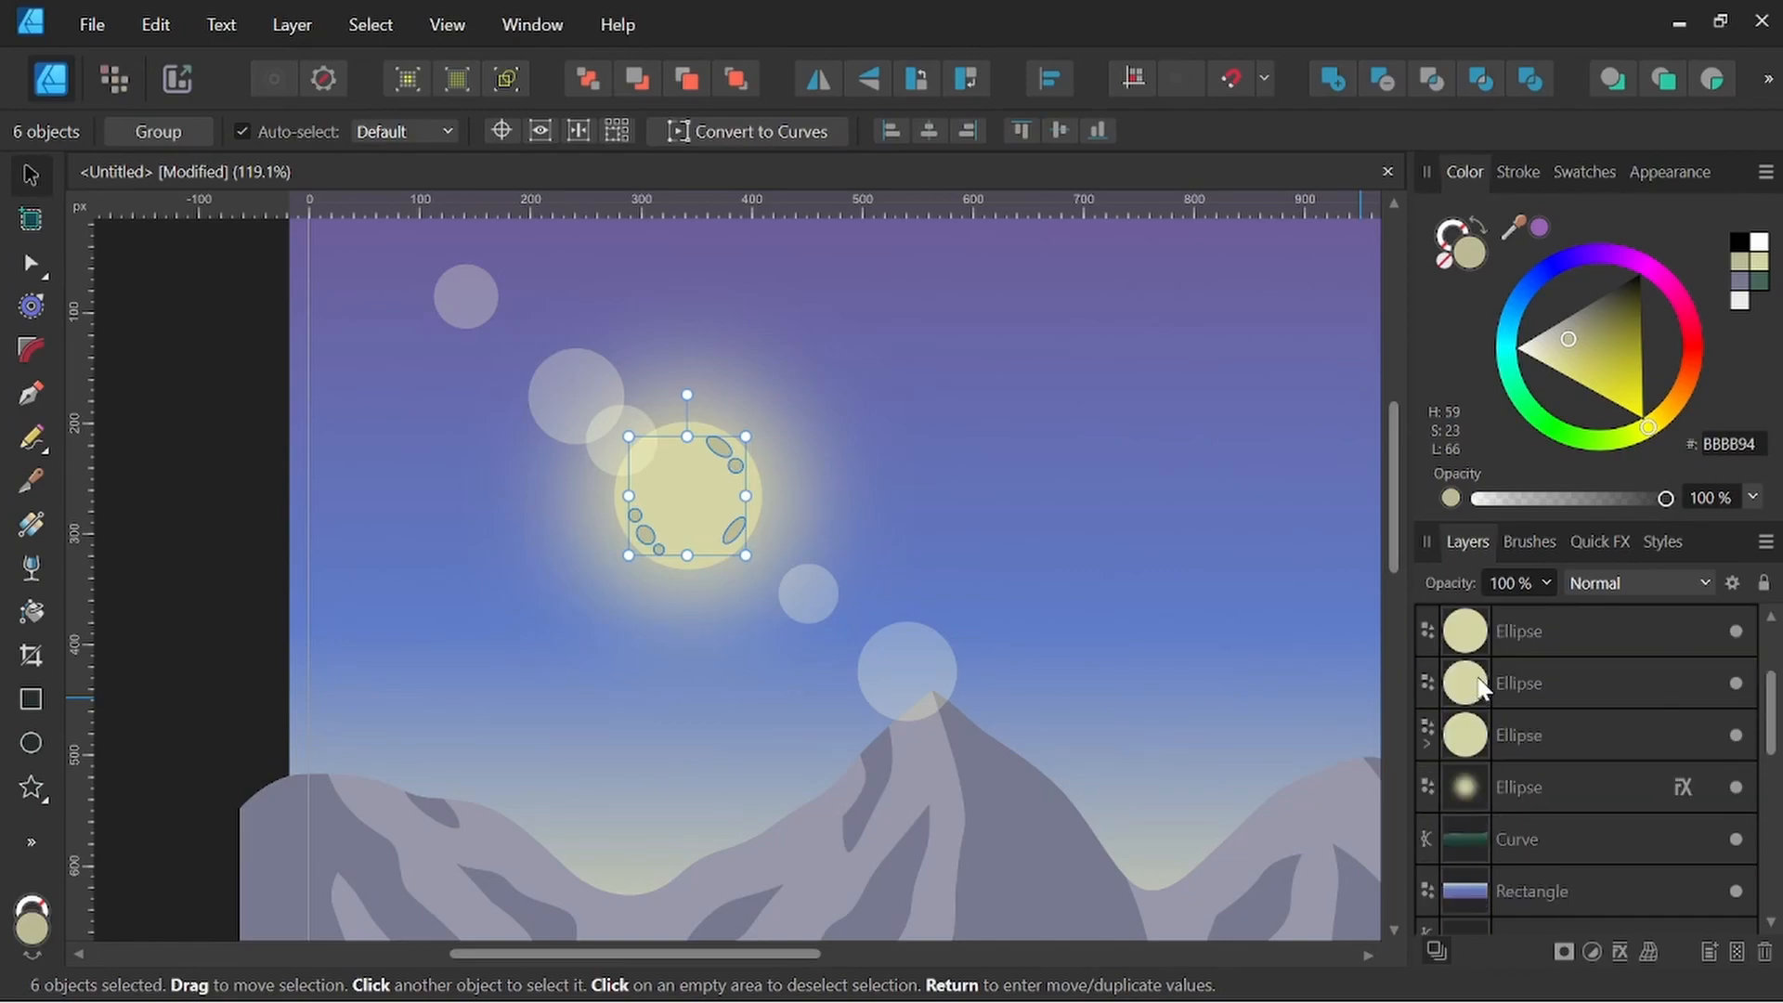
Lower the opacity of the six nested craters to 50 % and deselect them
left_click(1428, 743)
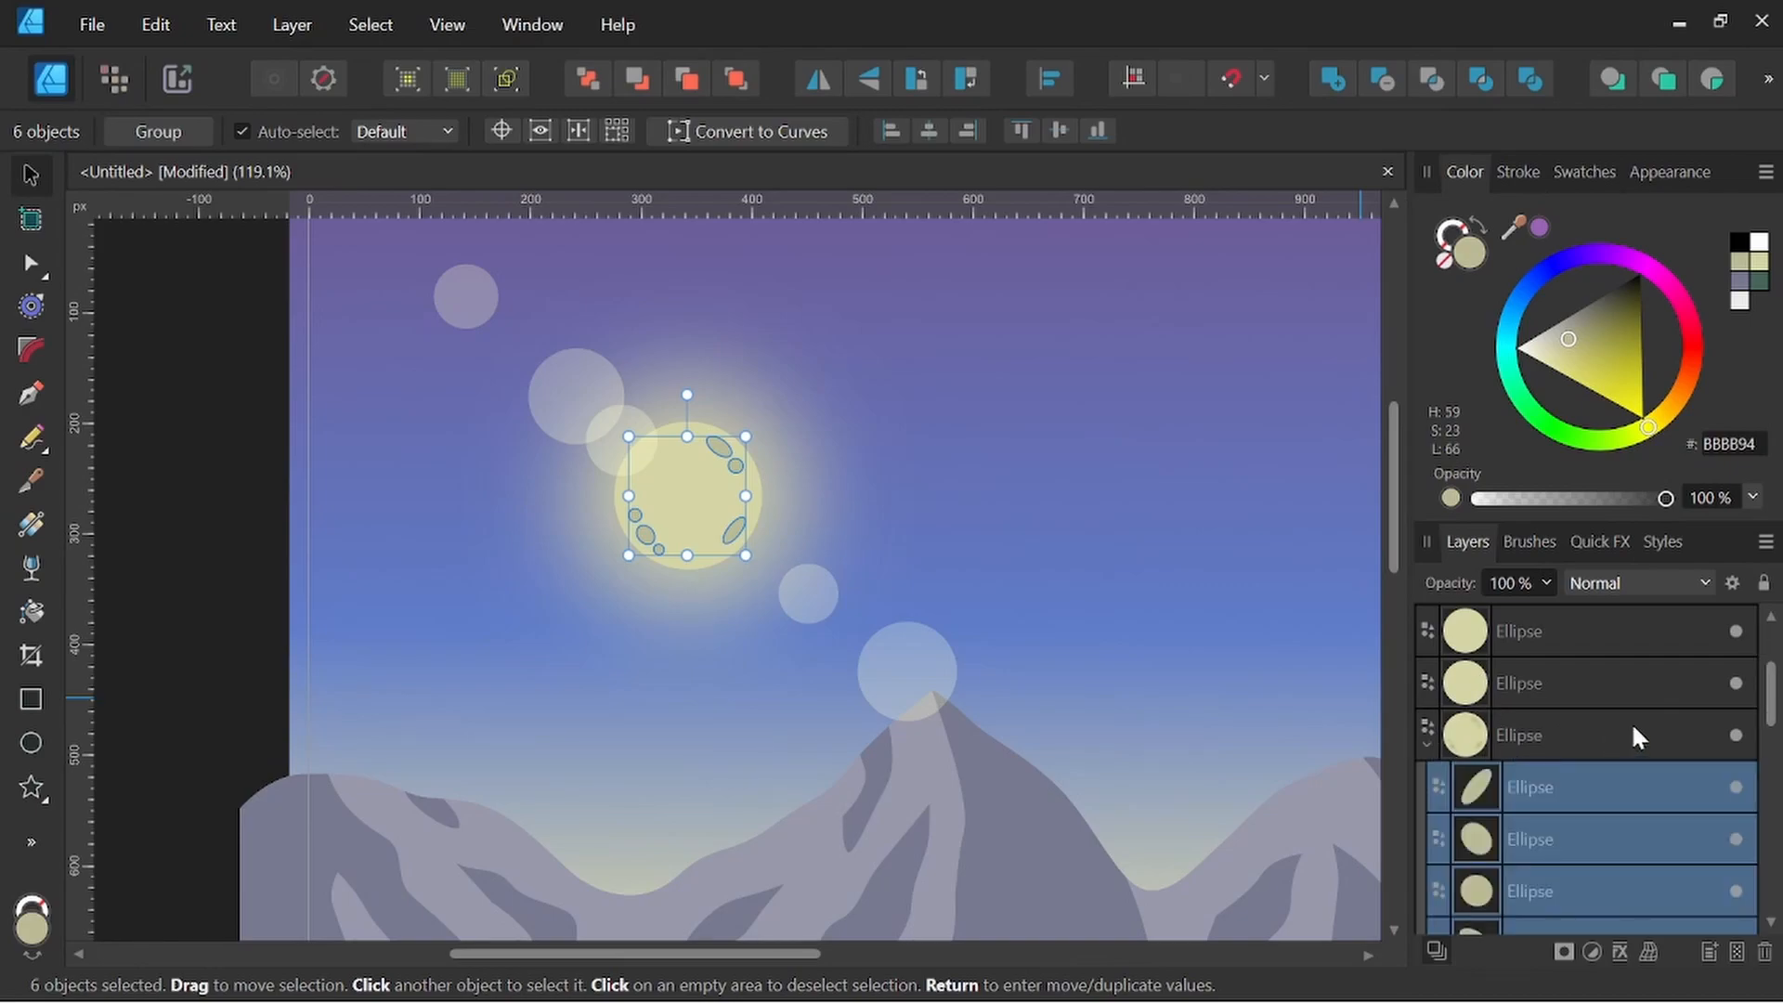
left_click(1546, 582)
left_click_drag(1548, 615, 1501, 621)
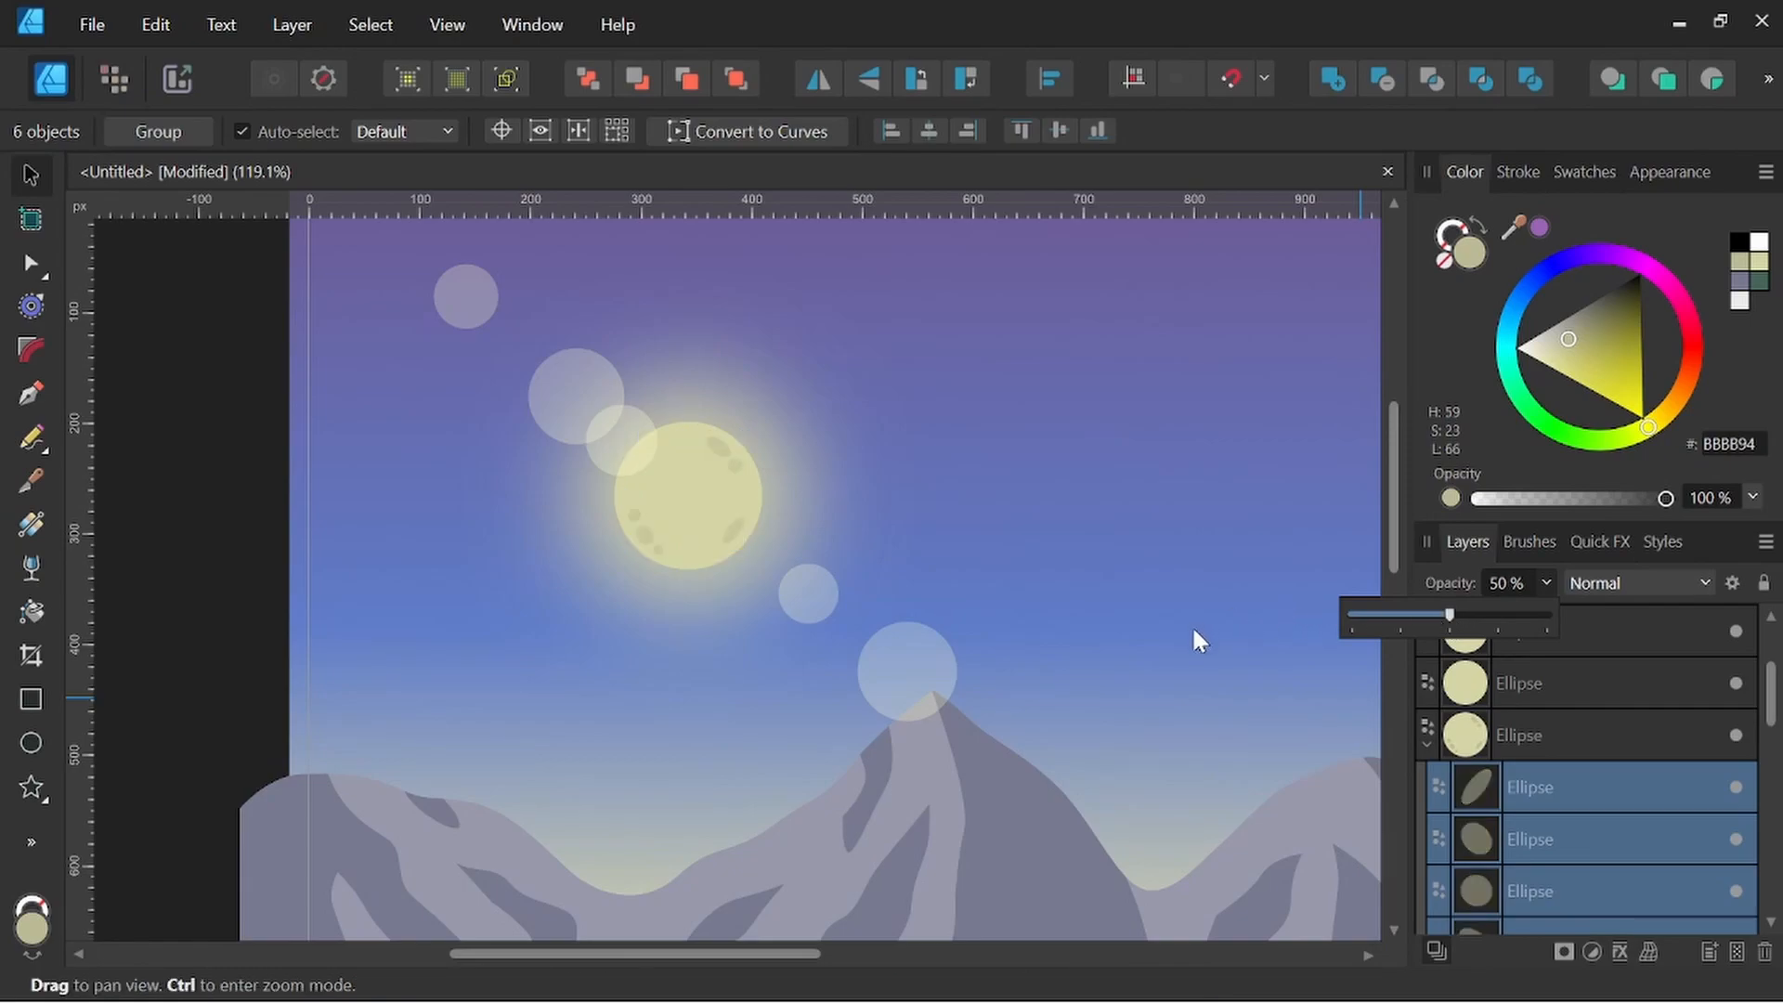
left_click(256, 509)
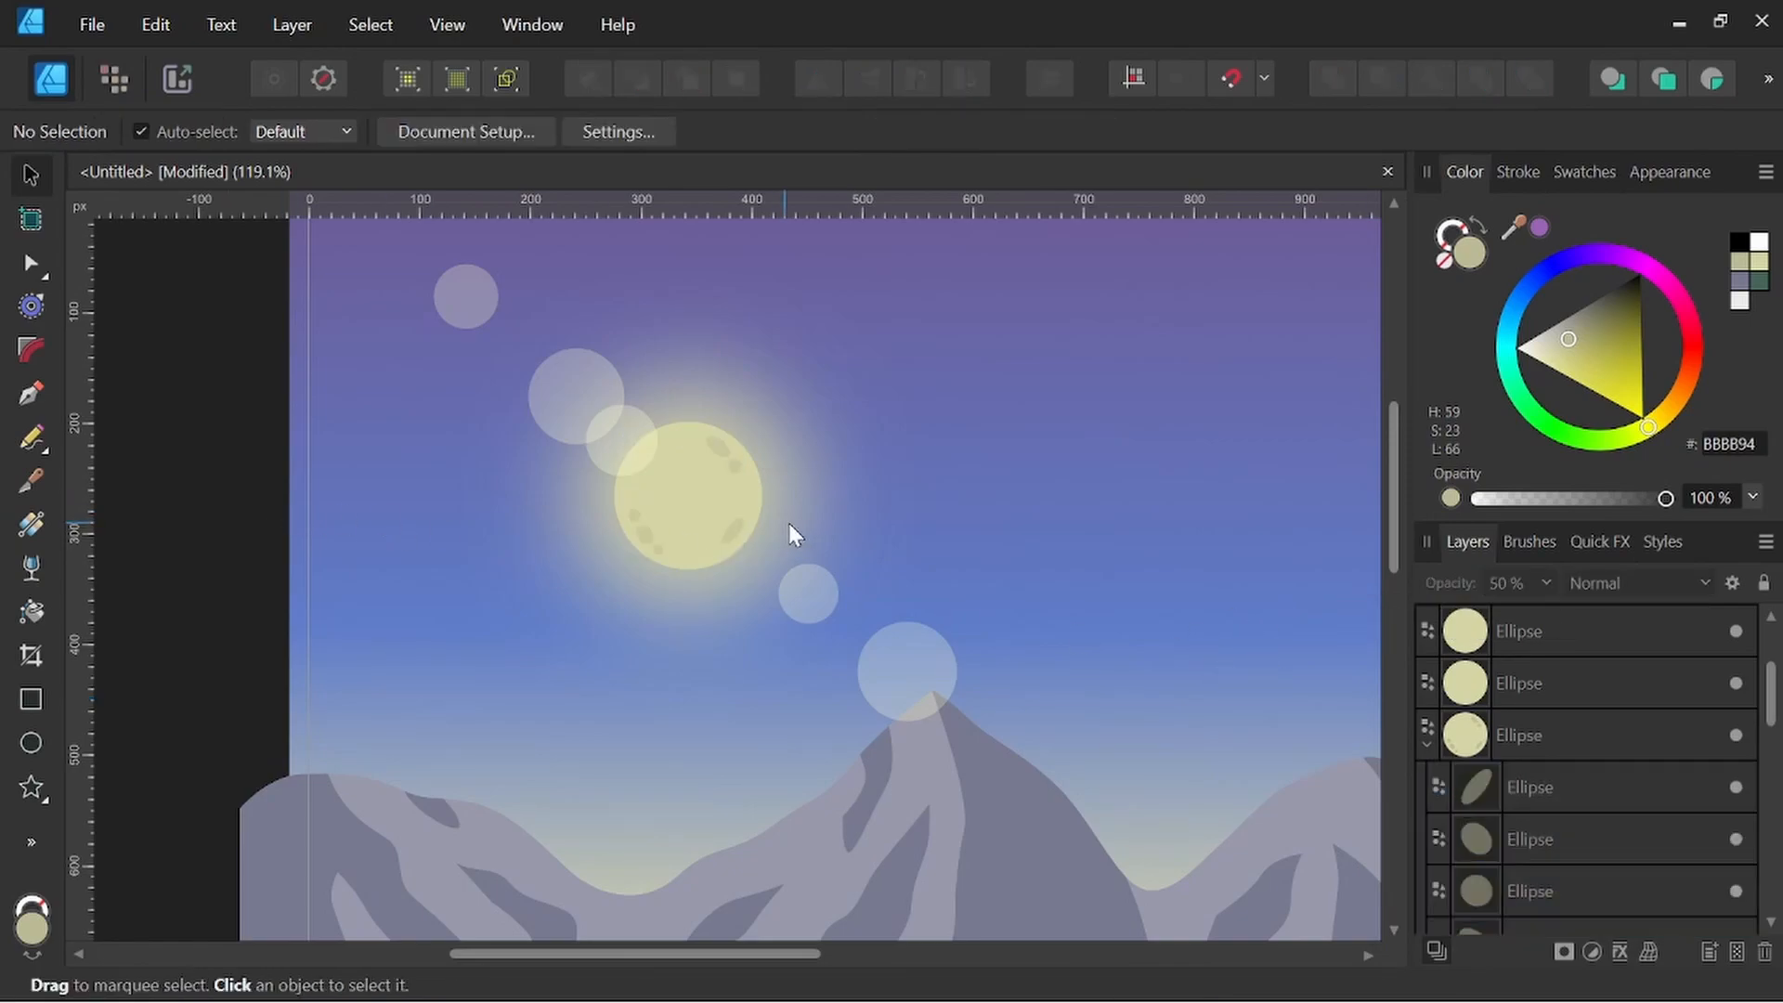
Draw a five-pointed star about 100 px wide in the sky to the upper right of the moon
scroll(789, 530, "down", 3)
left_click_drag(940, 608, 863, 617)
left_click_drag(987, 565, 1027, 501)
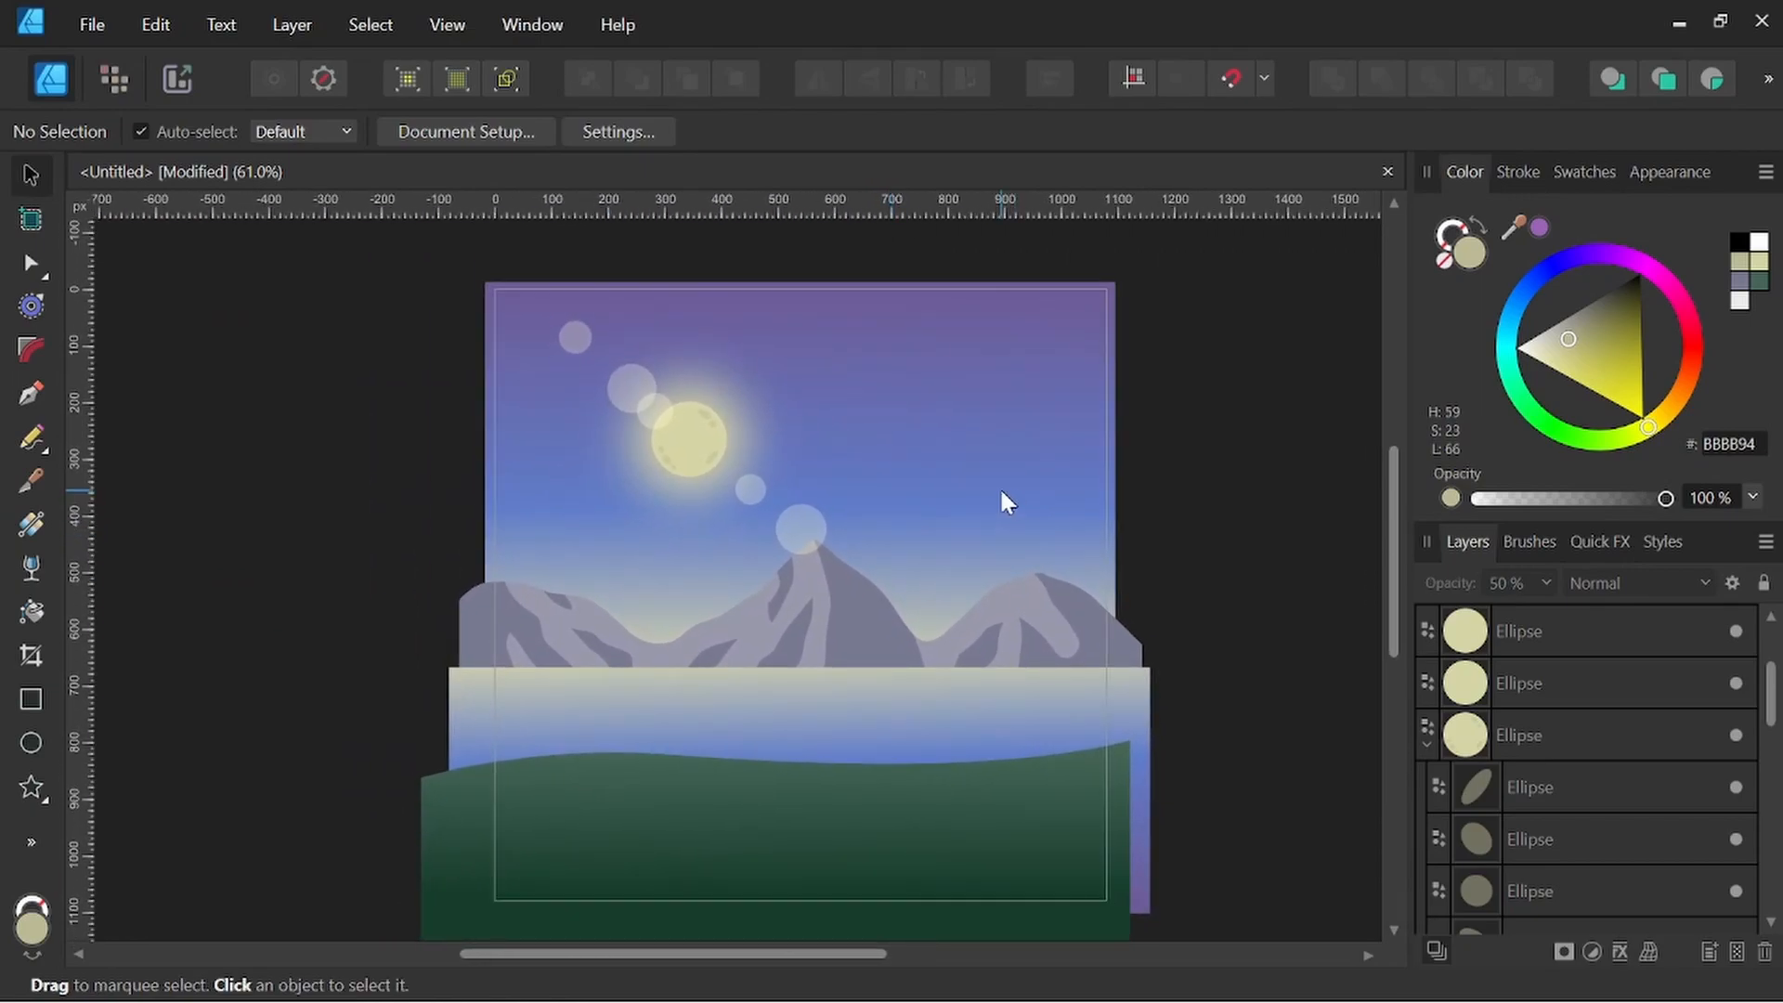
left_click_drag(991, 569, 982, 550)
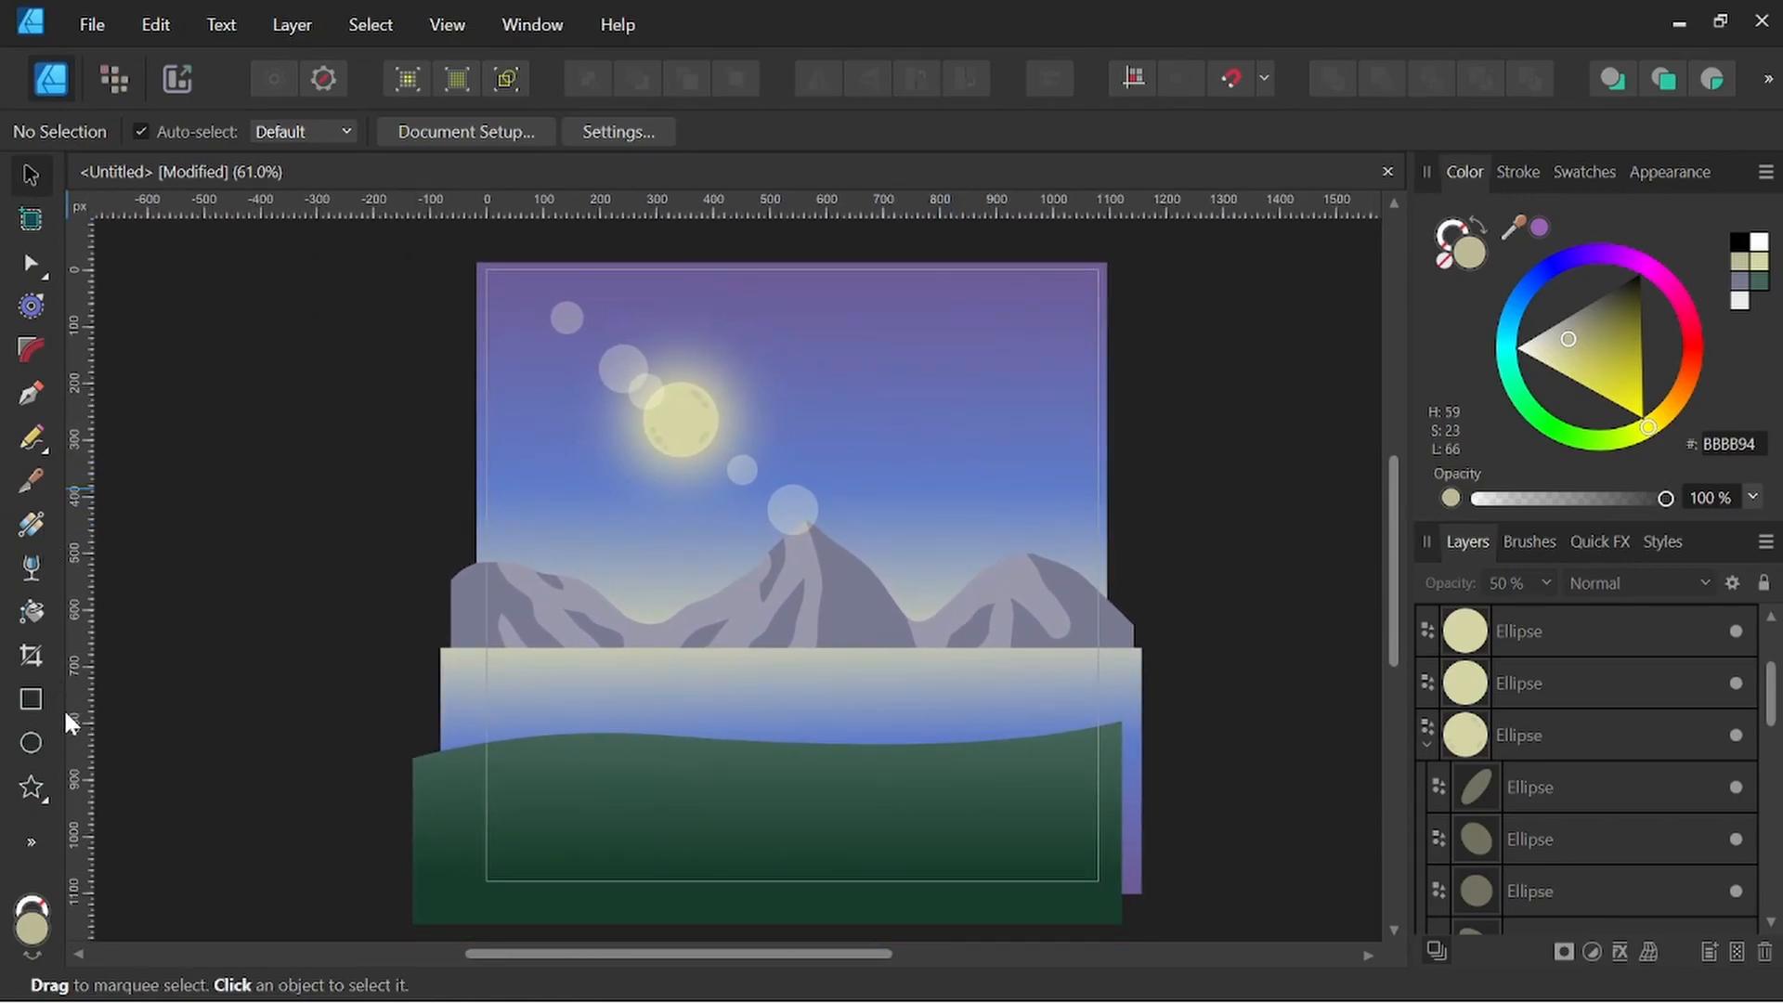
left_click(35, 780)
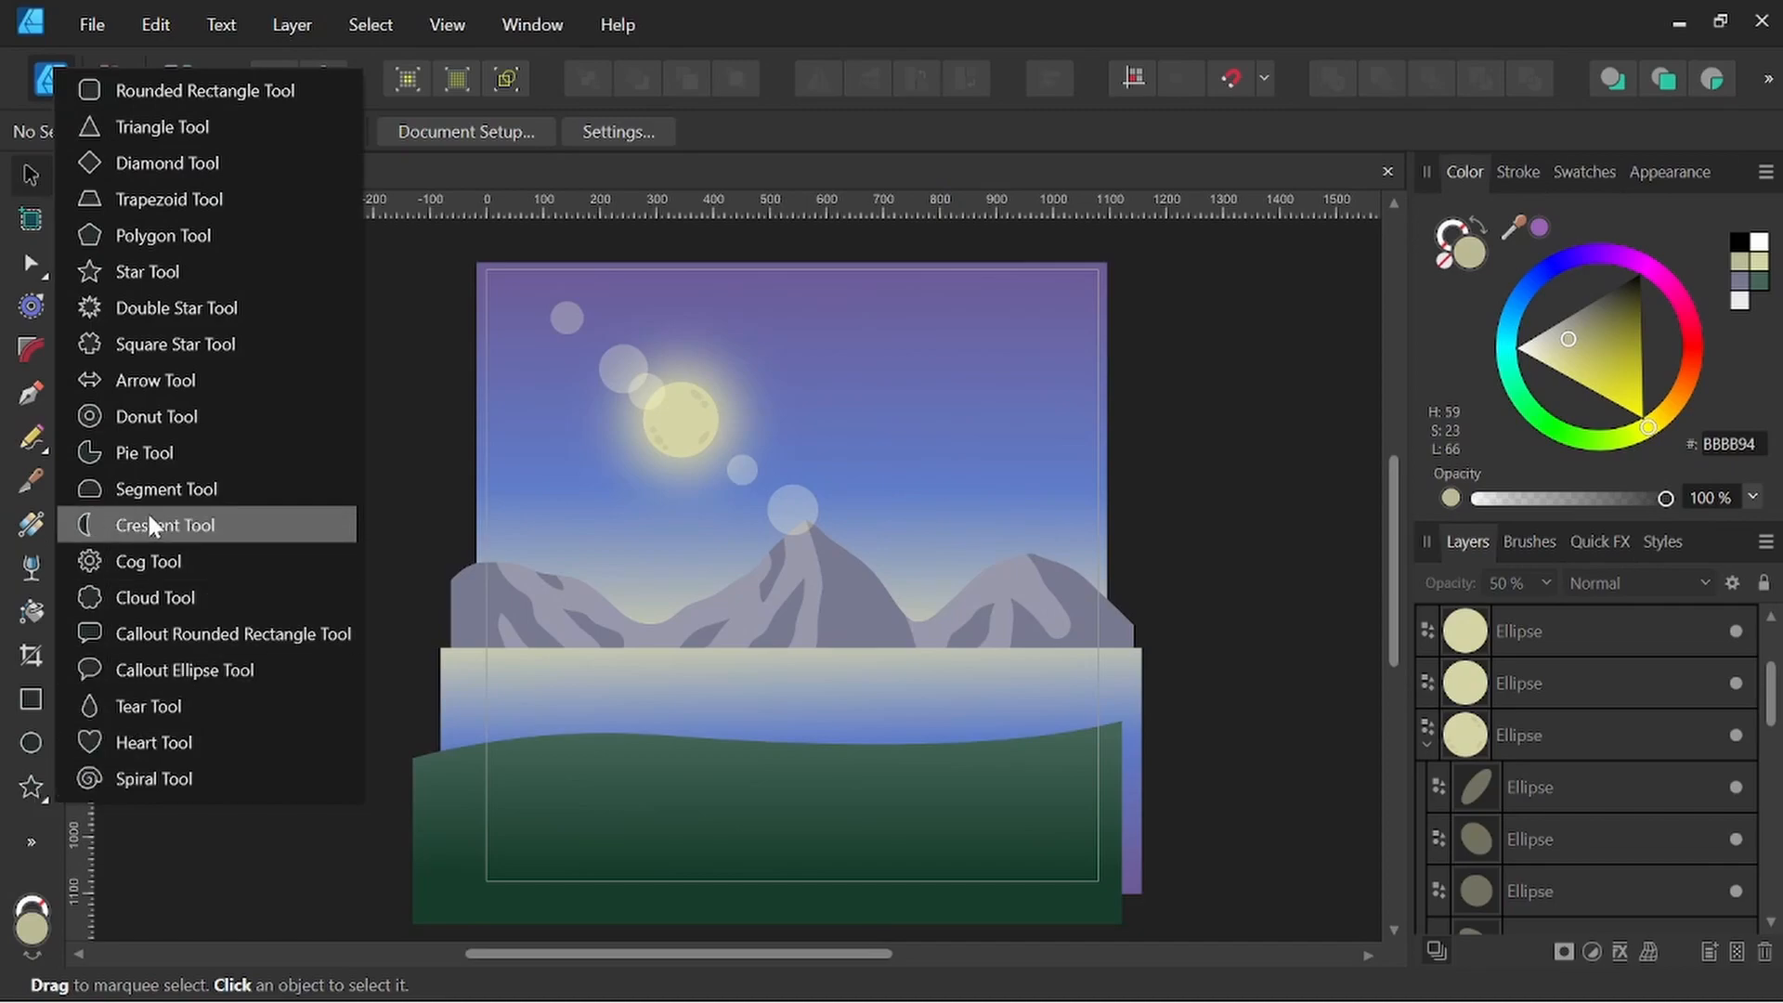
left_click(158, 274)
scroll(794, 362, "up", 2)
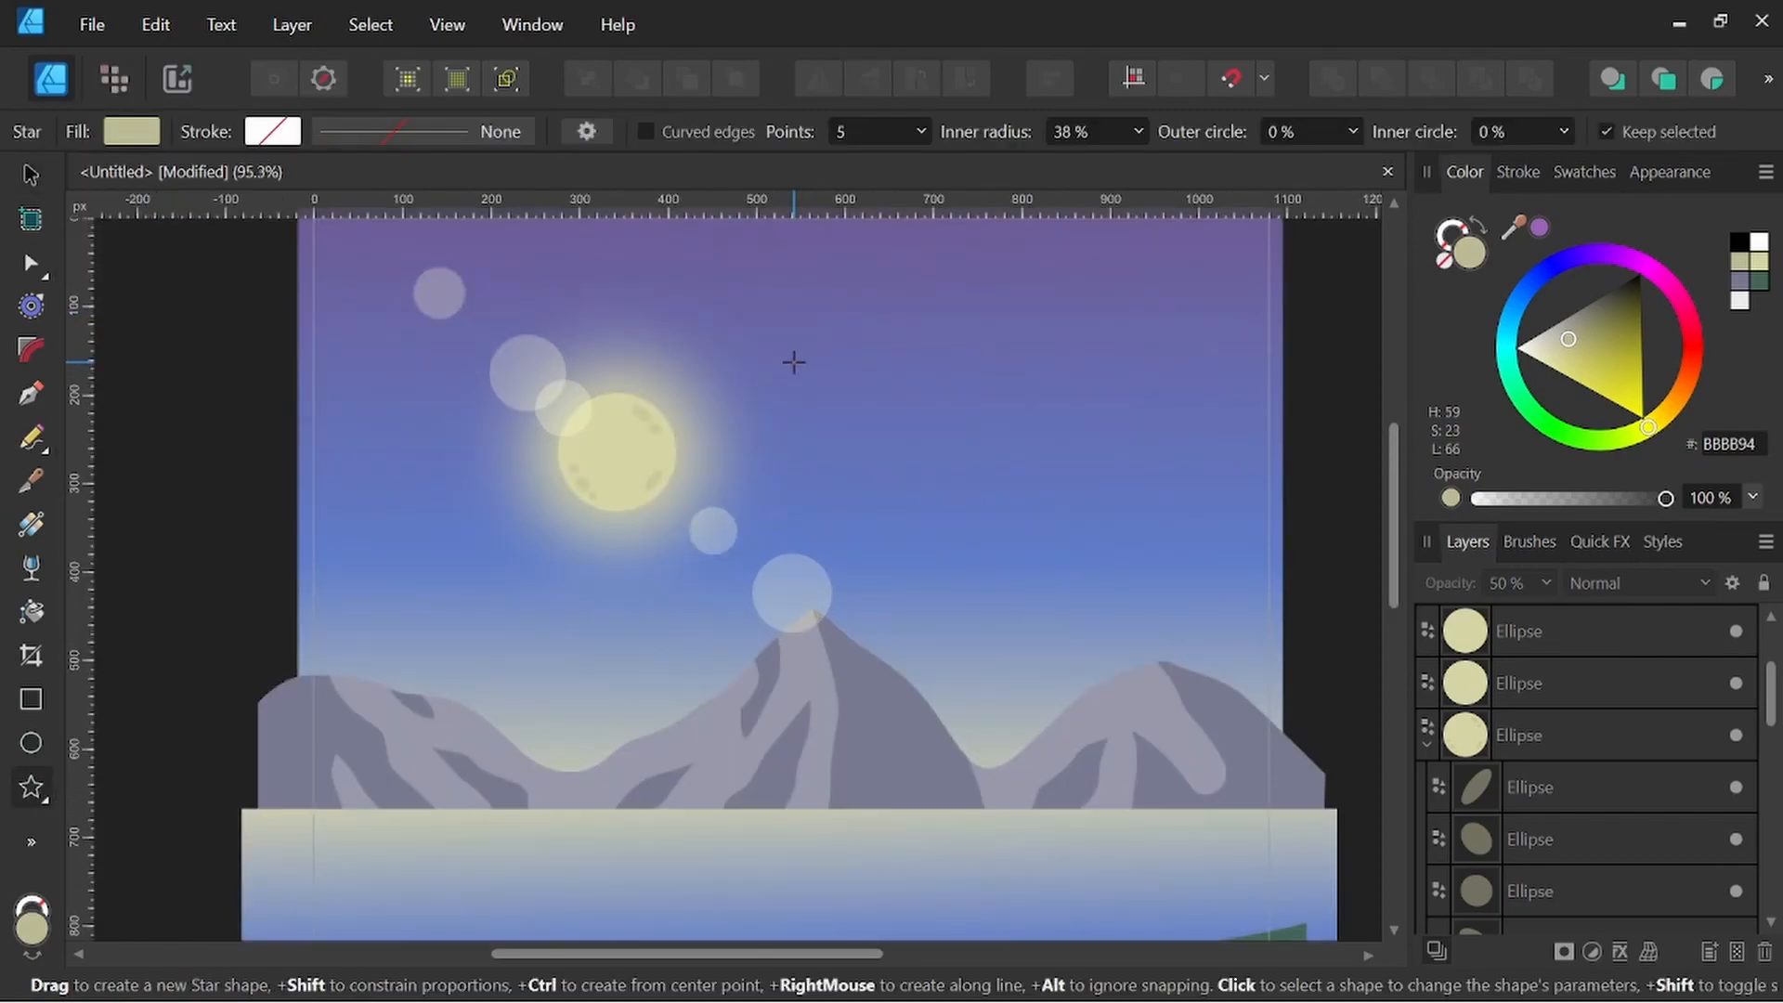
left_click_drag(783, 312, 871, 399)
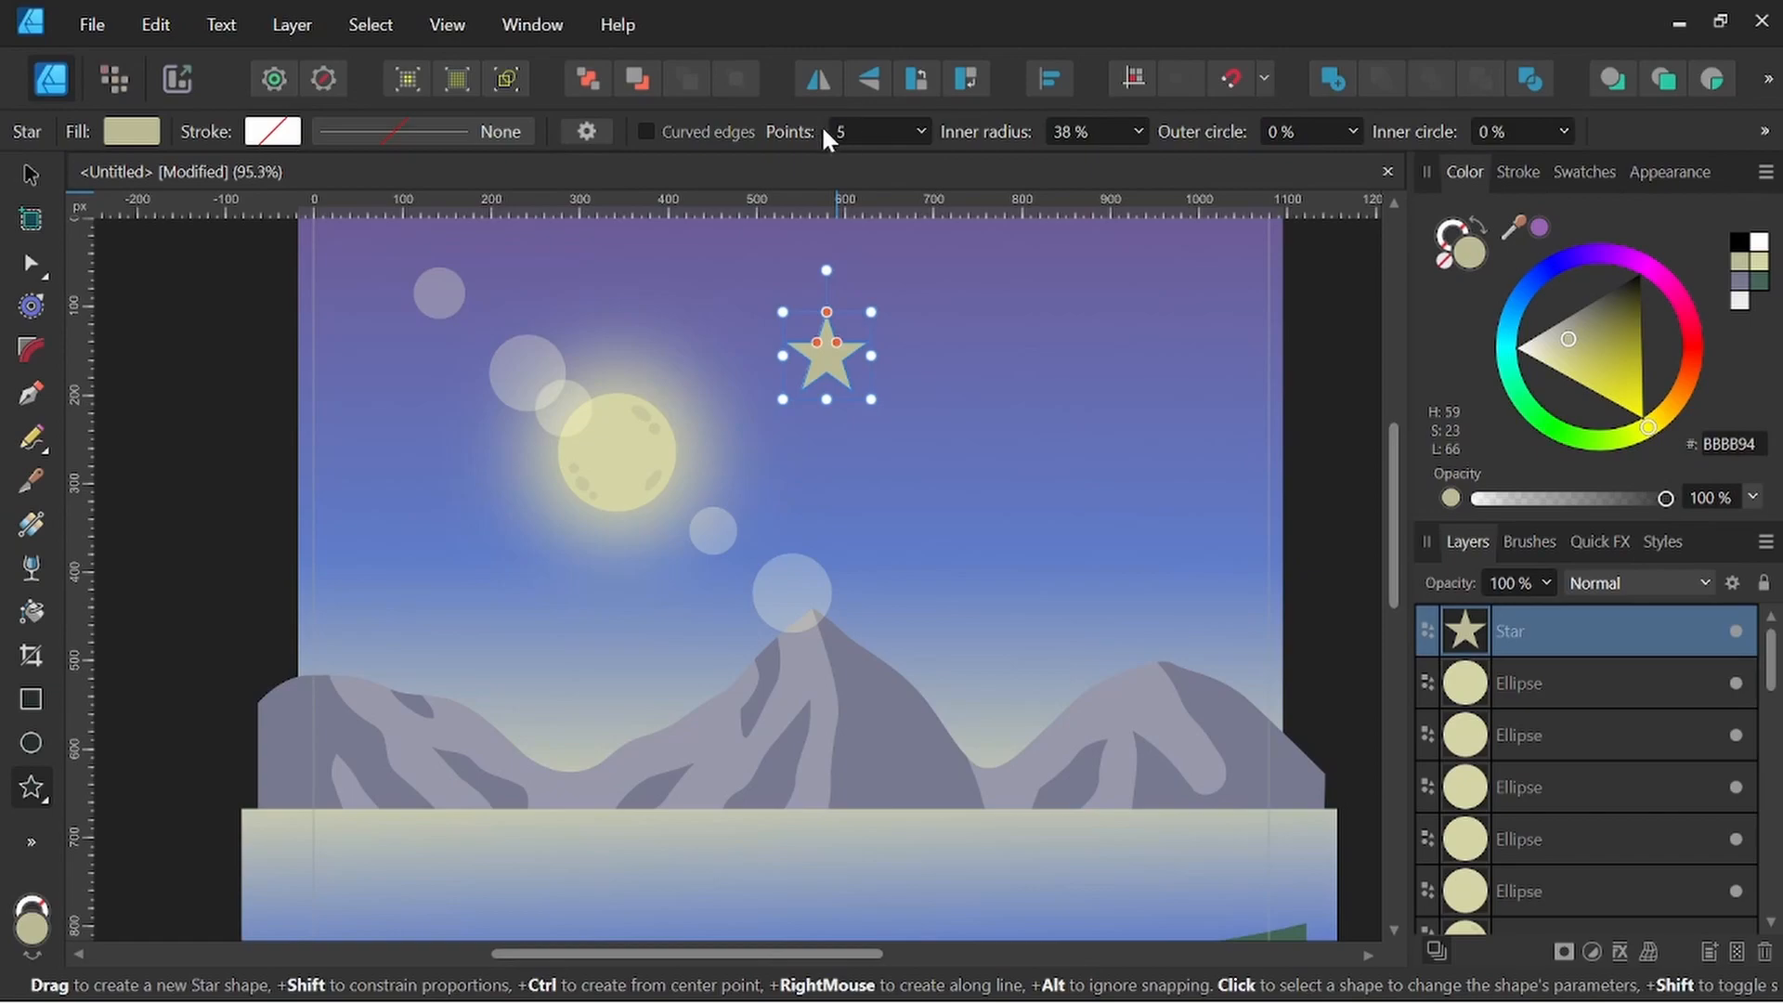
Set the star to 4 points and narrow its inner radius to 10 %
left_click(849, 132)
type("4")
key("Return")
scroll(853, 325, "up", 3)
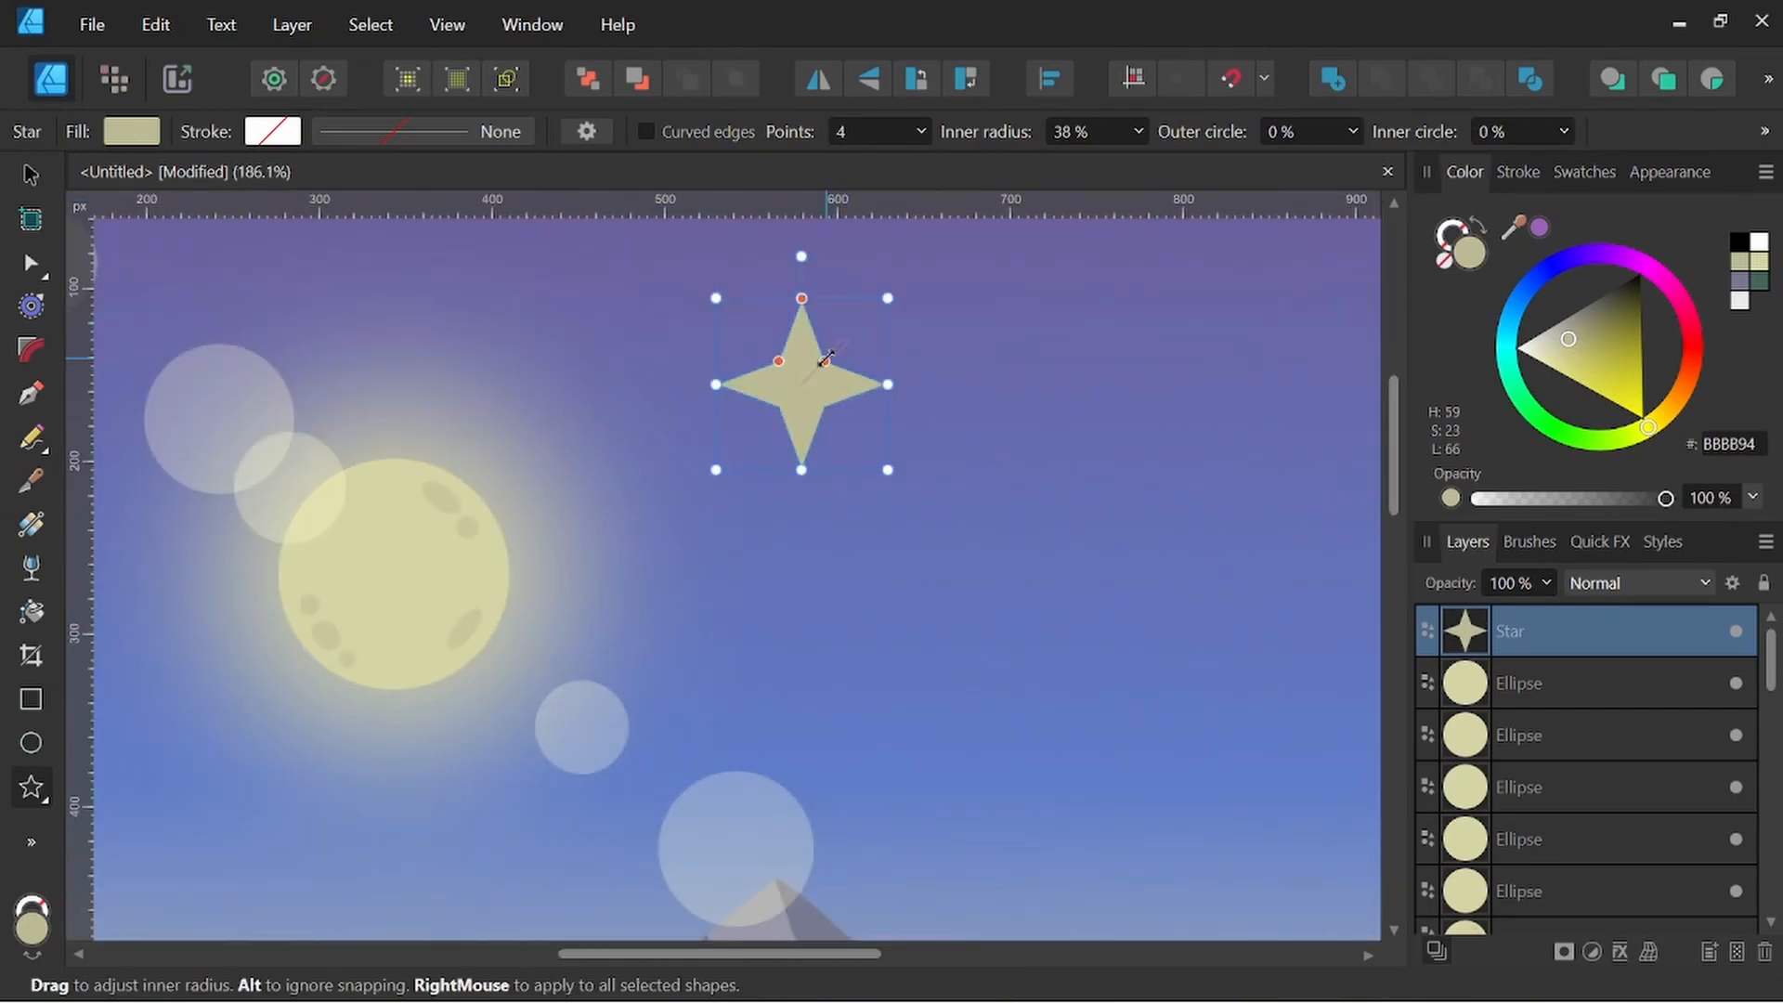
left_click_drag(829, 359, 806, 378)
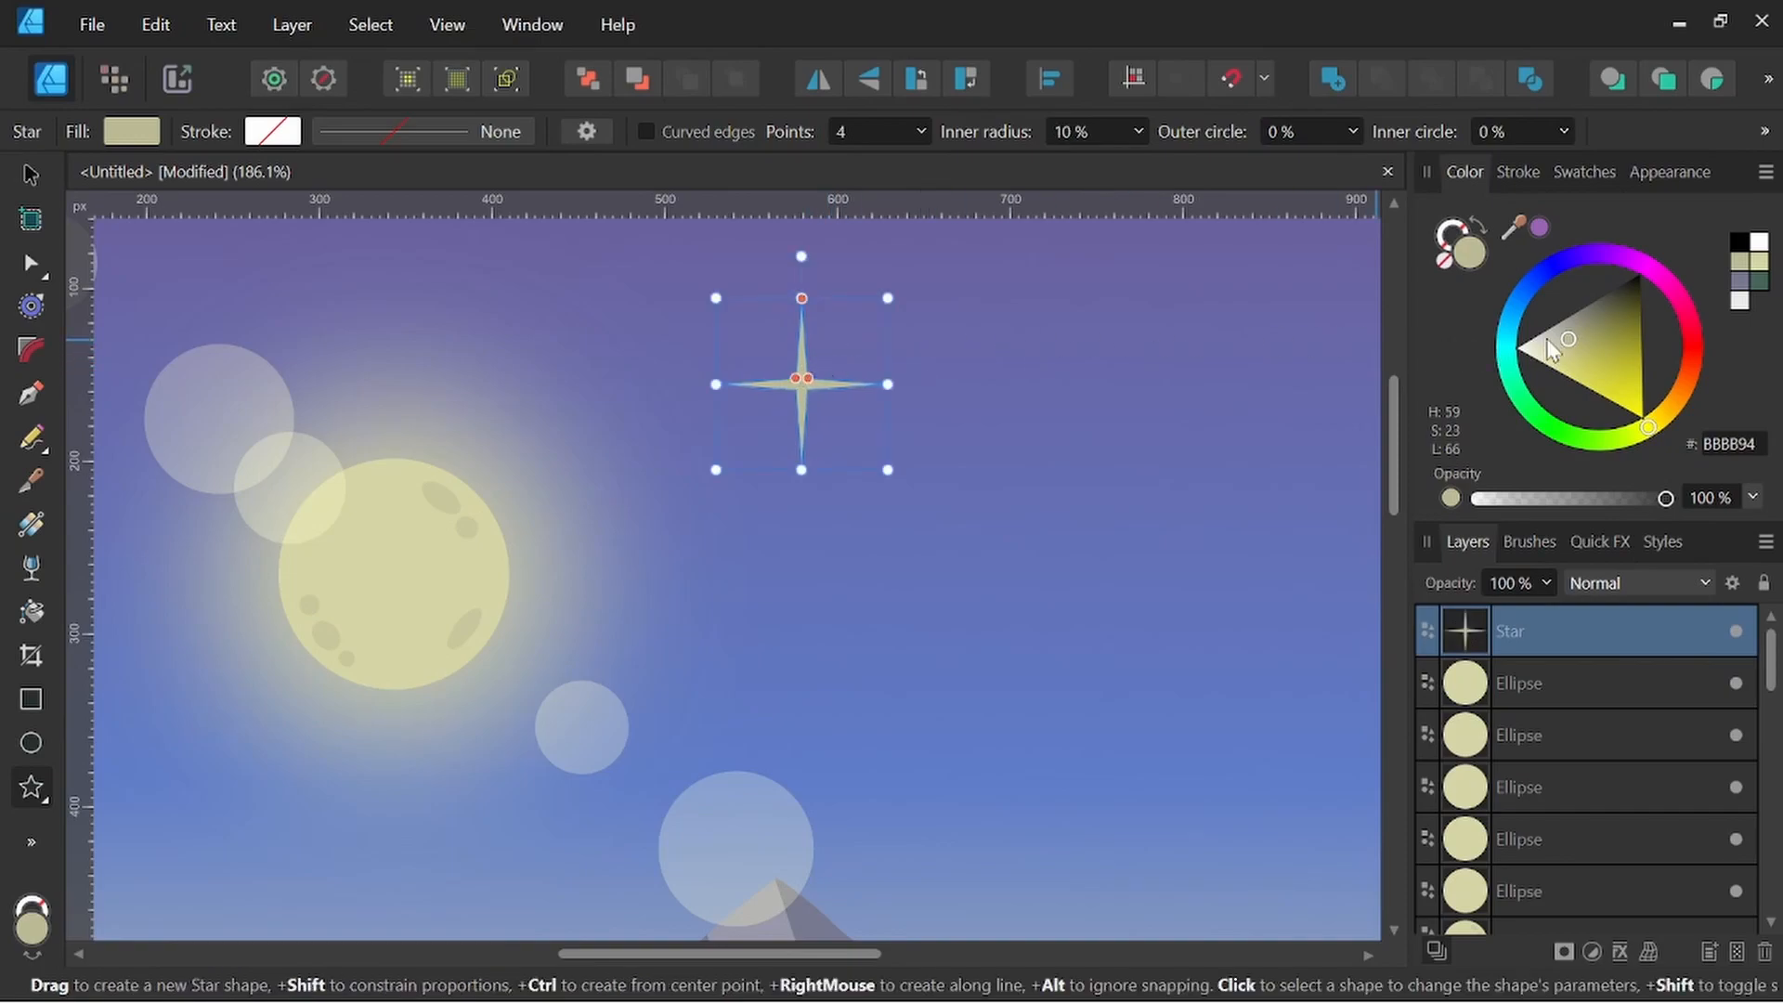
Change the star's fill to pale blue B6D7DF
mouse_move(1501, 358)
left_mouse_down()
mouse_move(1534, 277)
mouse_move(1507, 327)
left_mouse_up()
left_click(1637, 323)
left_click_drag(1637, 324, 1630, 309)
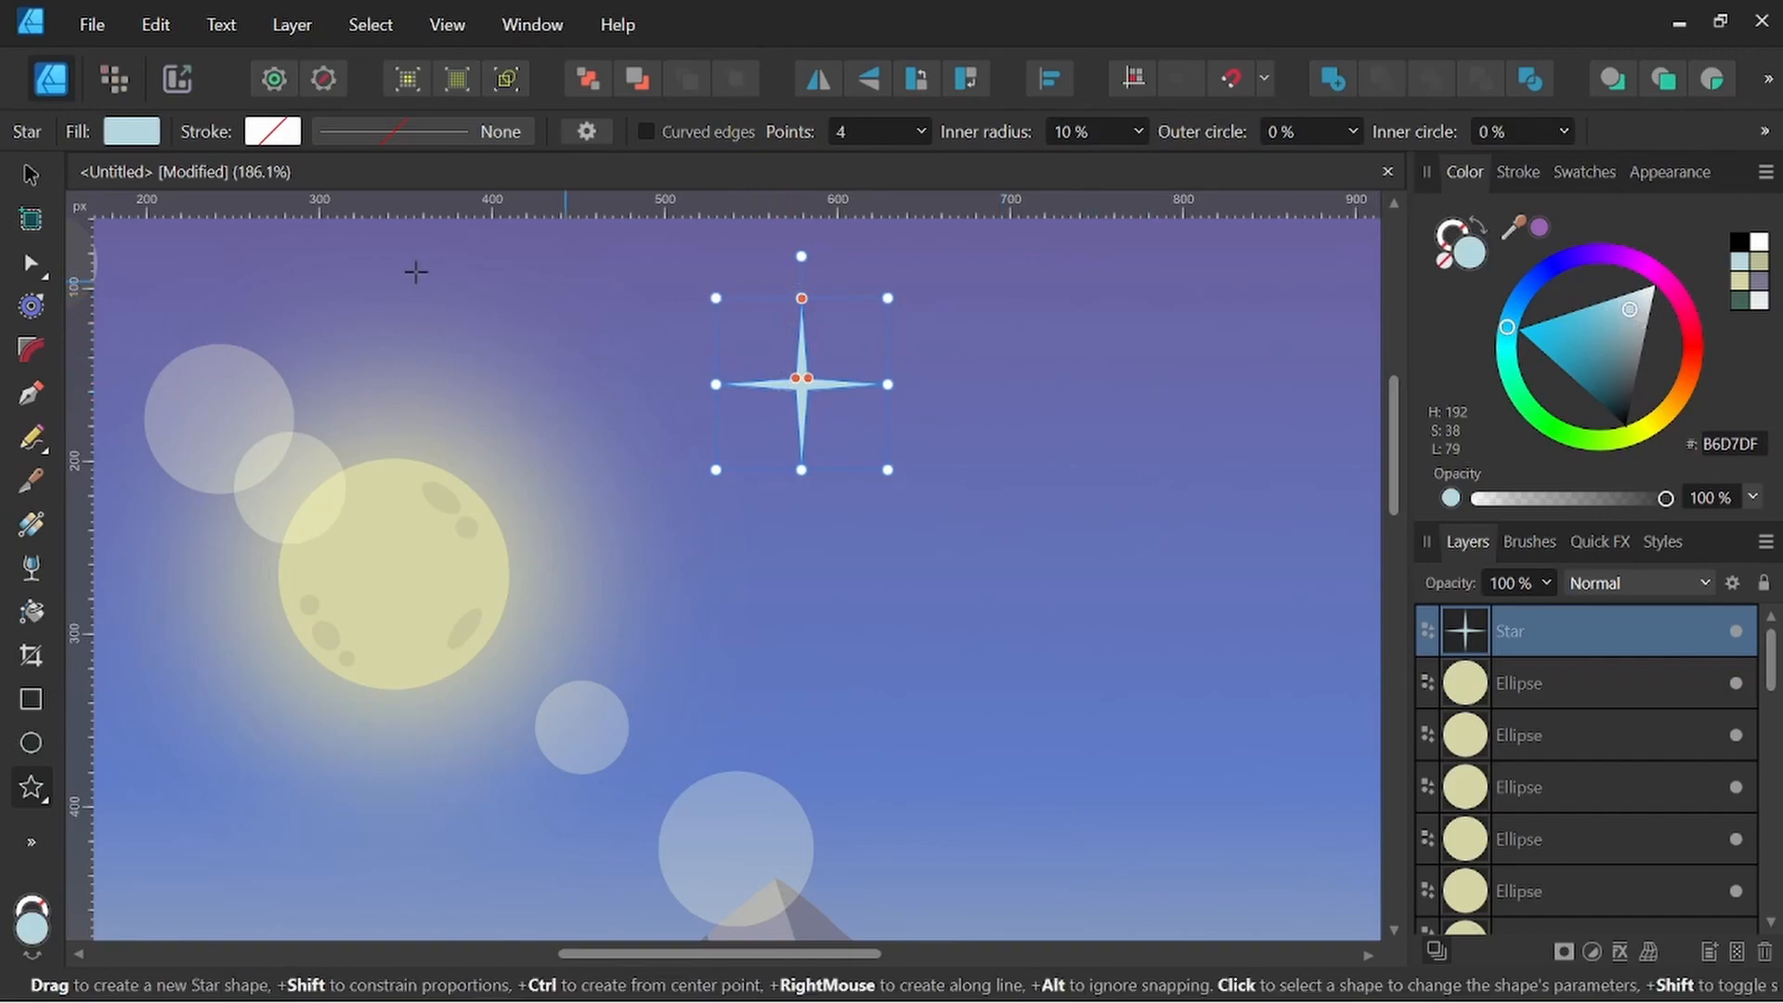
Rotate the star about 20° clockwise and shrink it proportionally to about 70 px wide
scroll(741, 450, "down", 3)
scroll(740, 450, "down", 3)
scroll(694, 315, "up", 4)
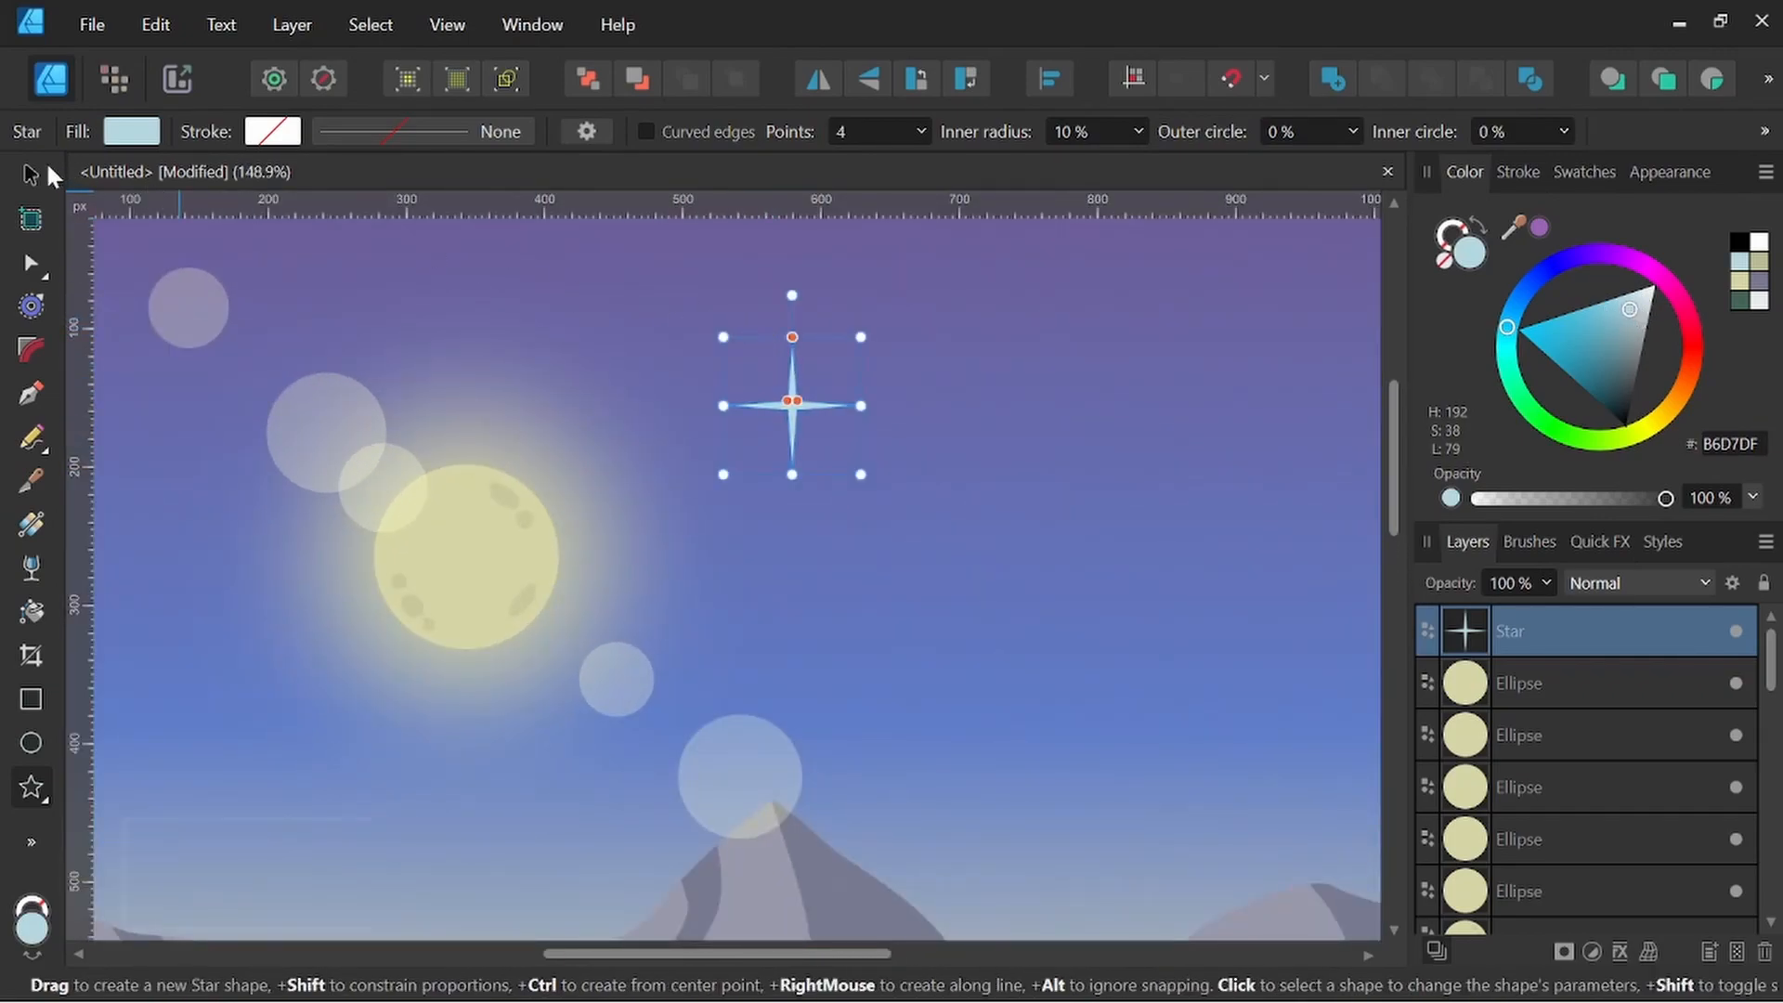
left_click(30, 174)
left_click_drag(792, 295, 782, 344)
key("shift")
scroll(782, 344, "down", 3)
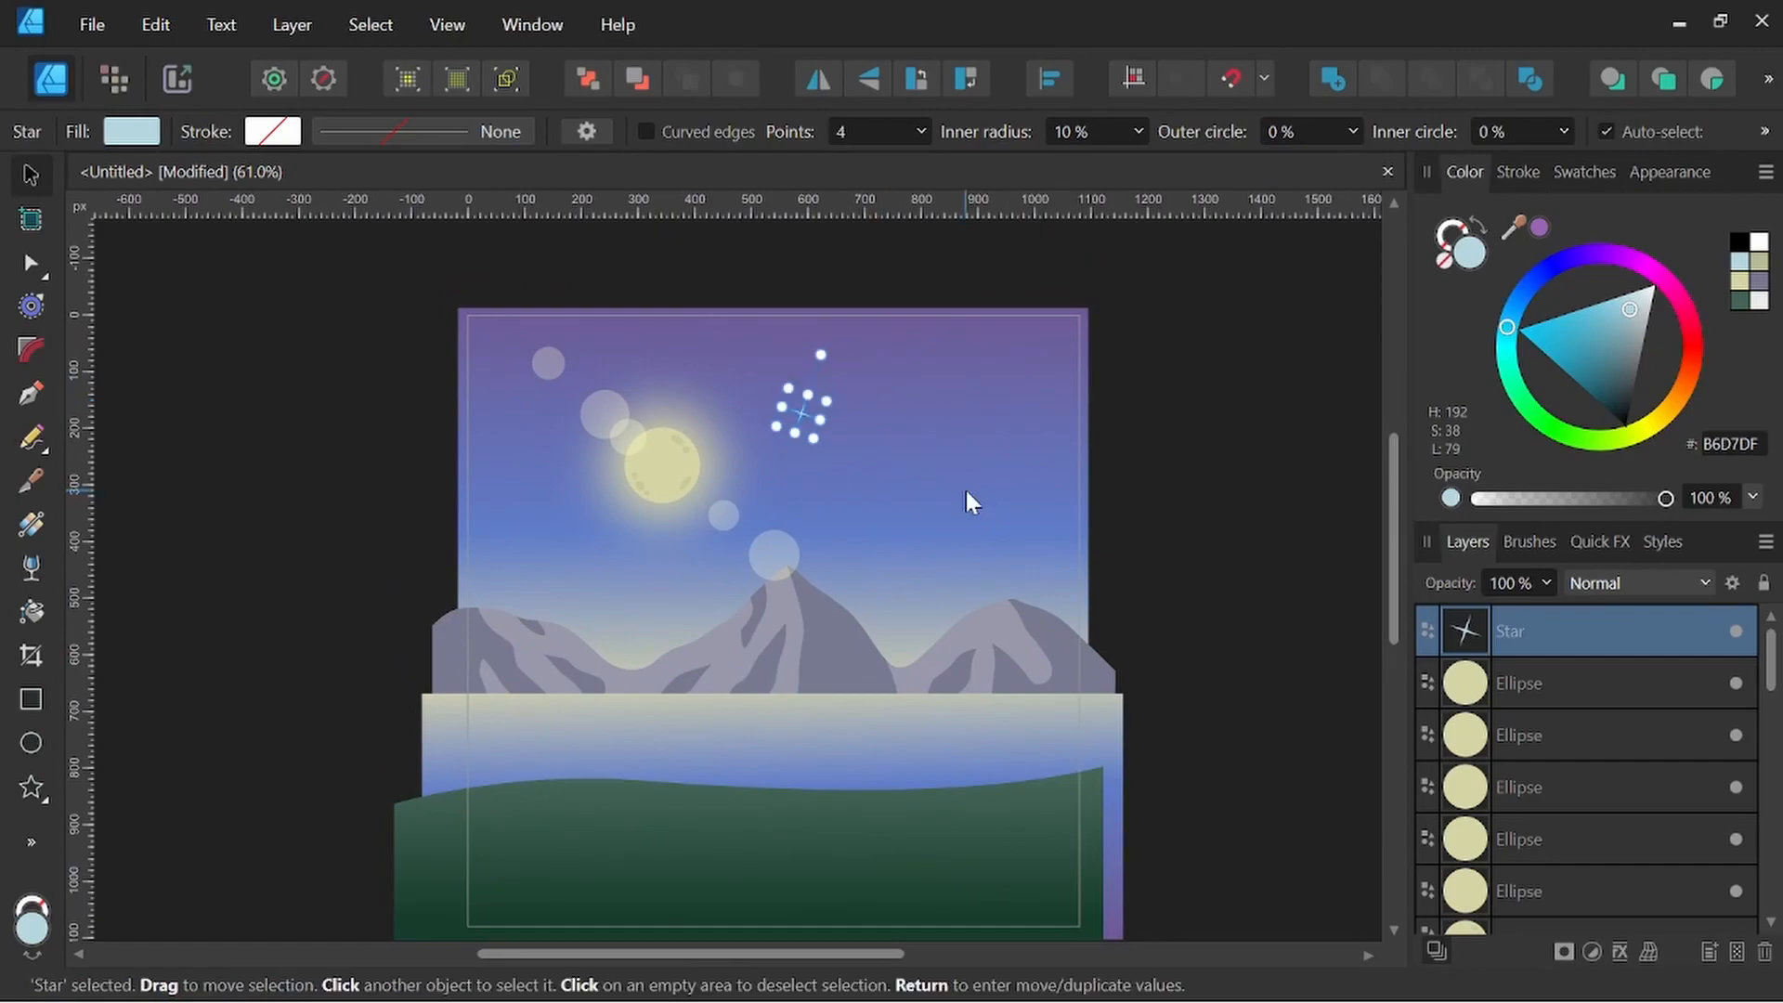
Reduce the tilted star further to about 60 px wide
scroll(866, 433, "up", 3)
left_click_drag(754, 360, 760, 373)
scroll(931, 368, "down", 3)
key("space")
left_click_drag(1001, 436, 987, 453)
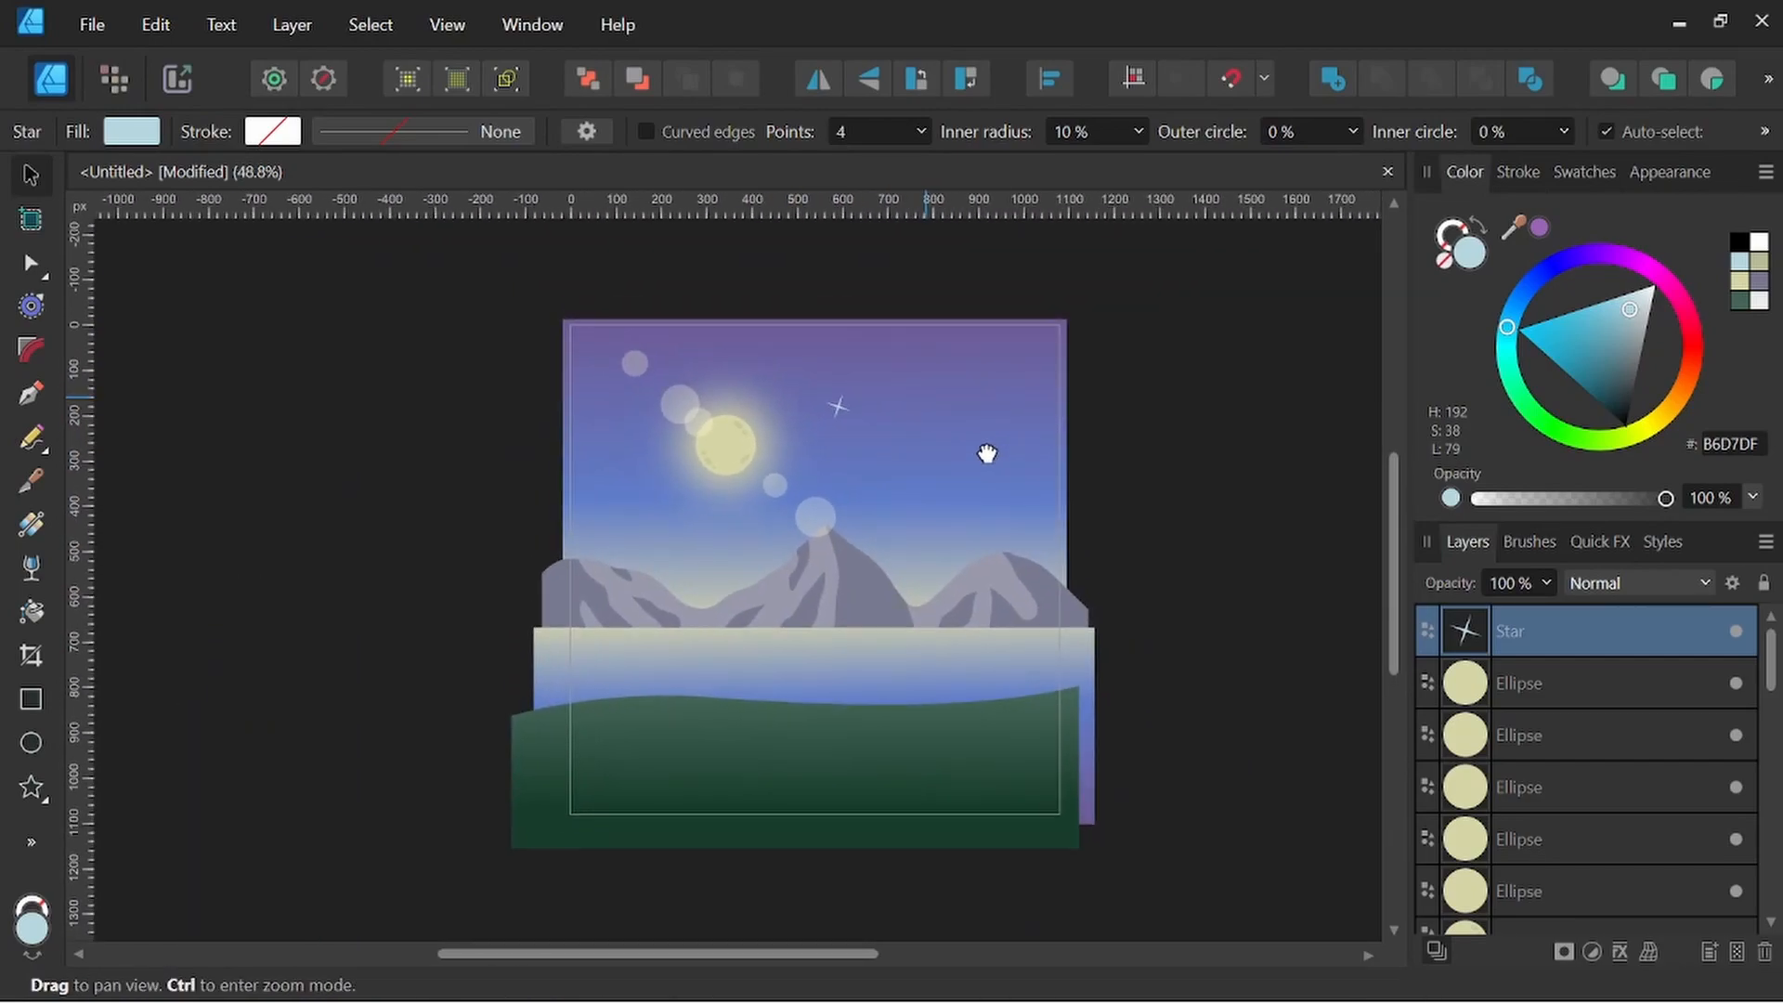
scroll(932, 422, "up", 2)
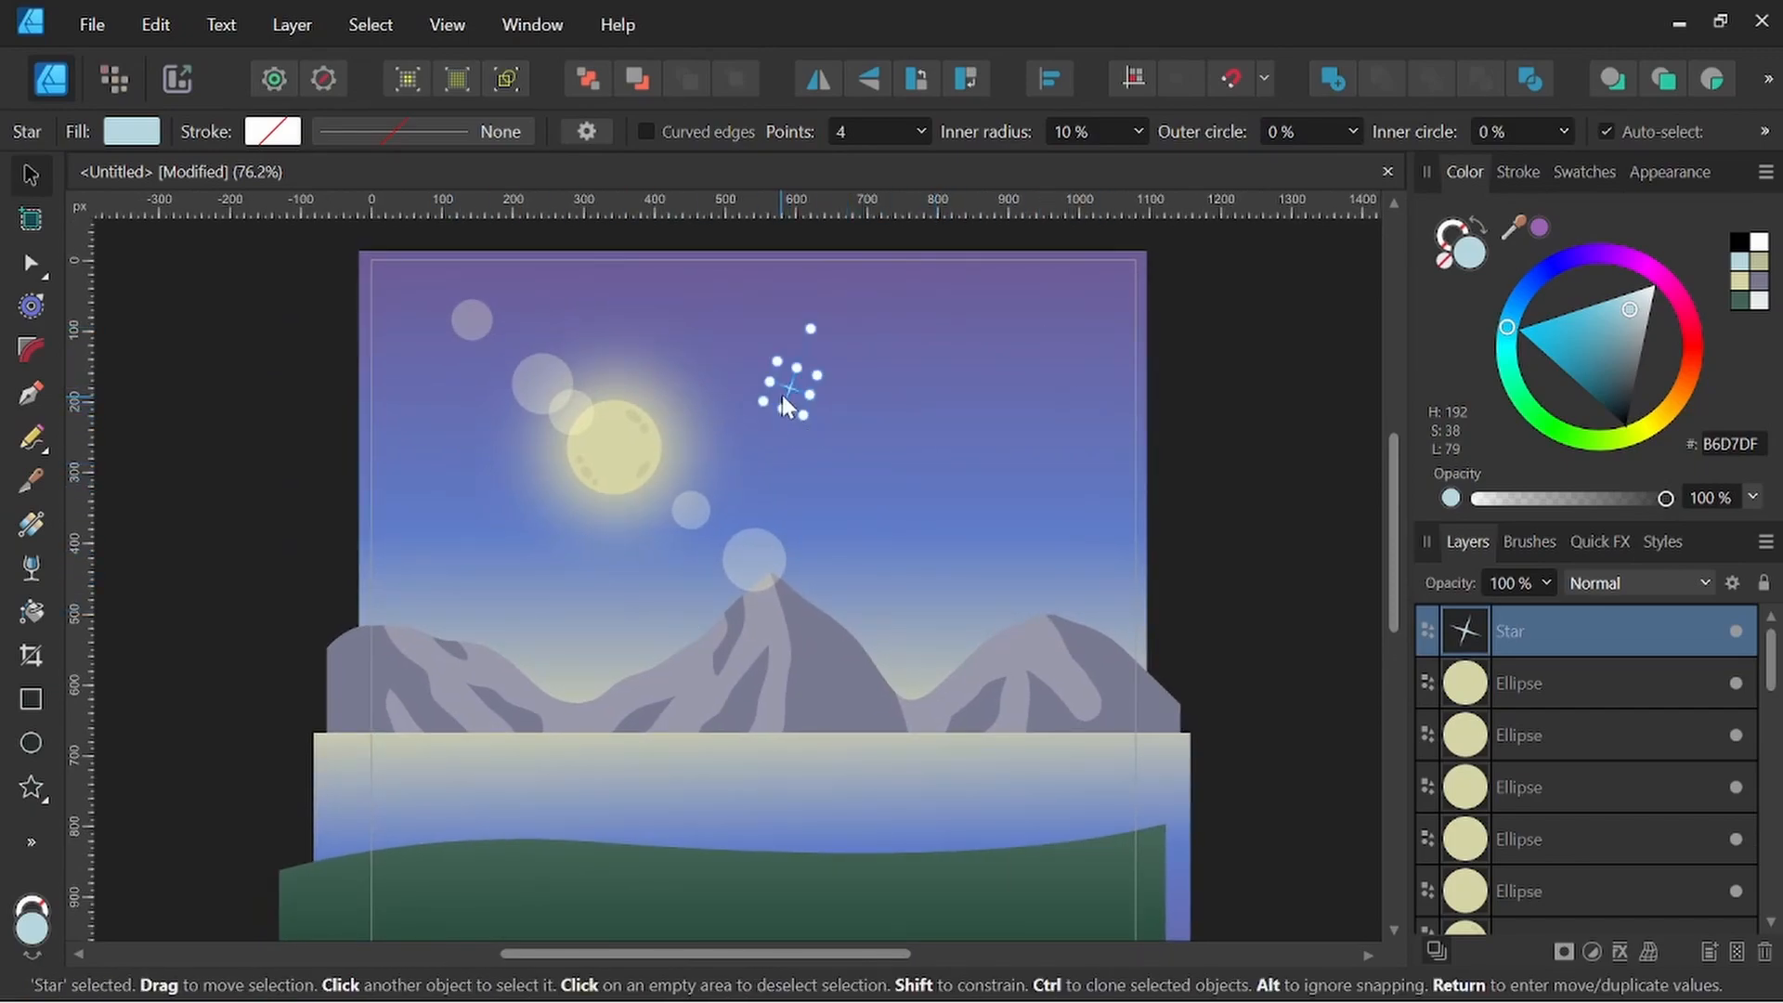
Duplicate the tilted star six times and scatter the copies across the sky around the moon
left_click_drag(788, 383, 1120, 294)
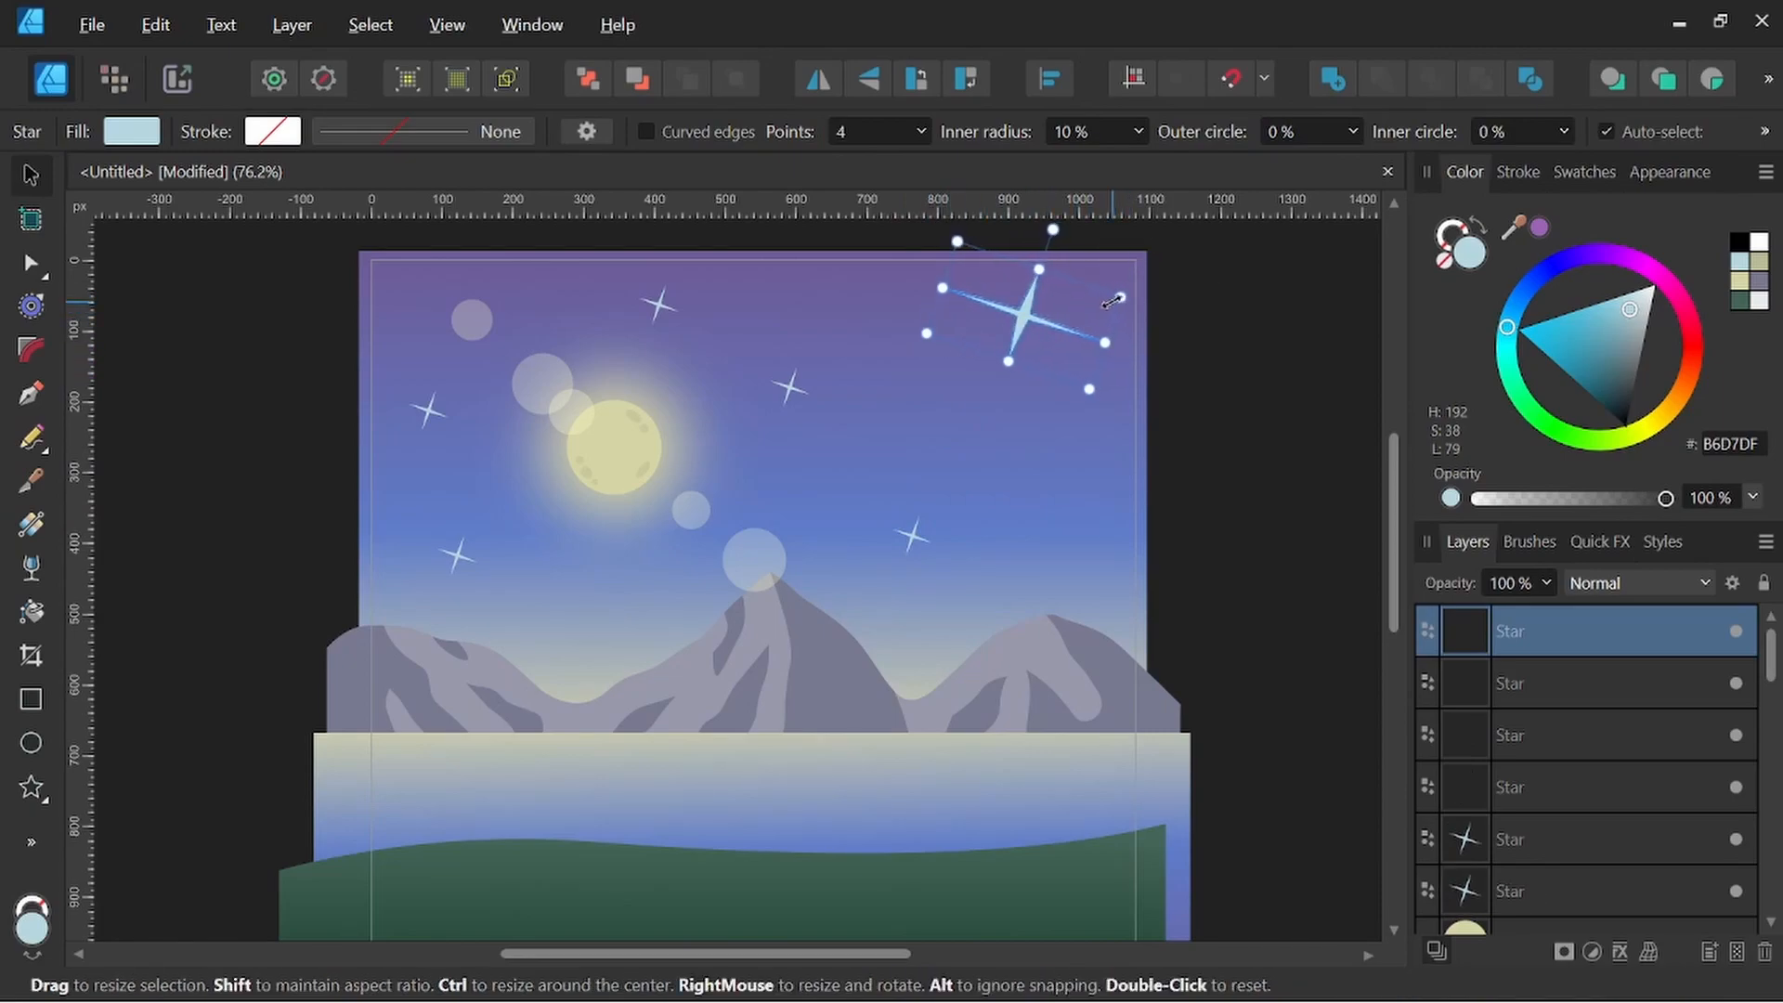
key("ctrl+z")
left_click_drag(953, 325, 1087, 461)
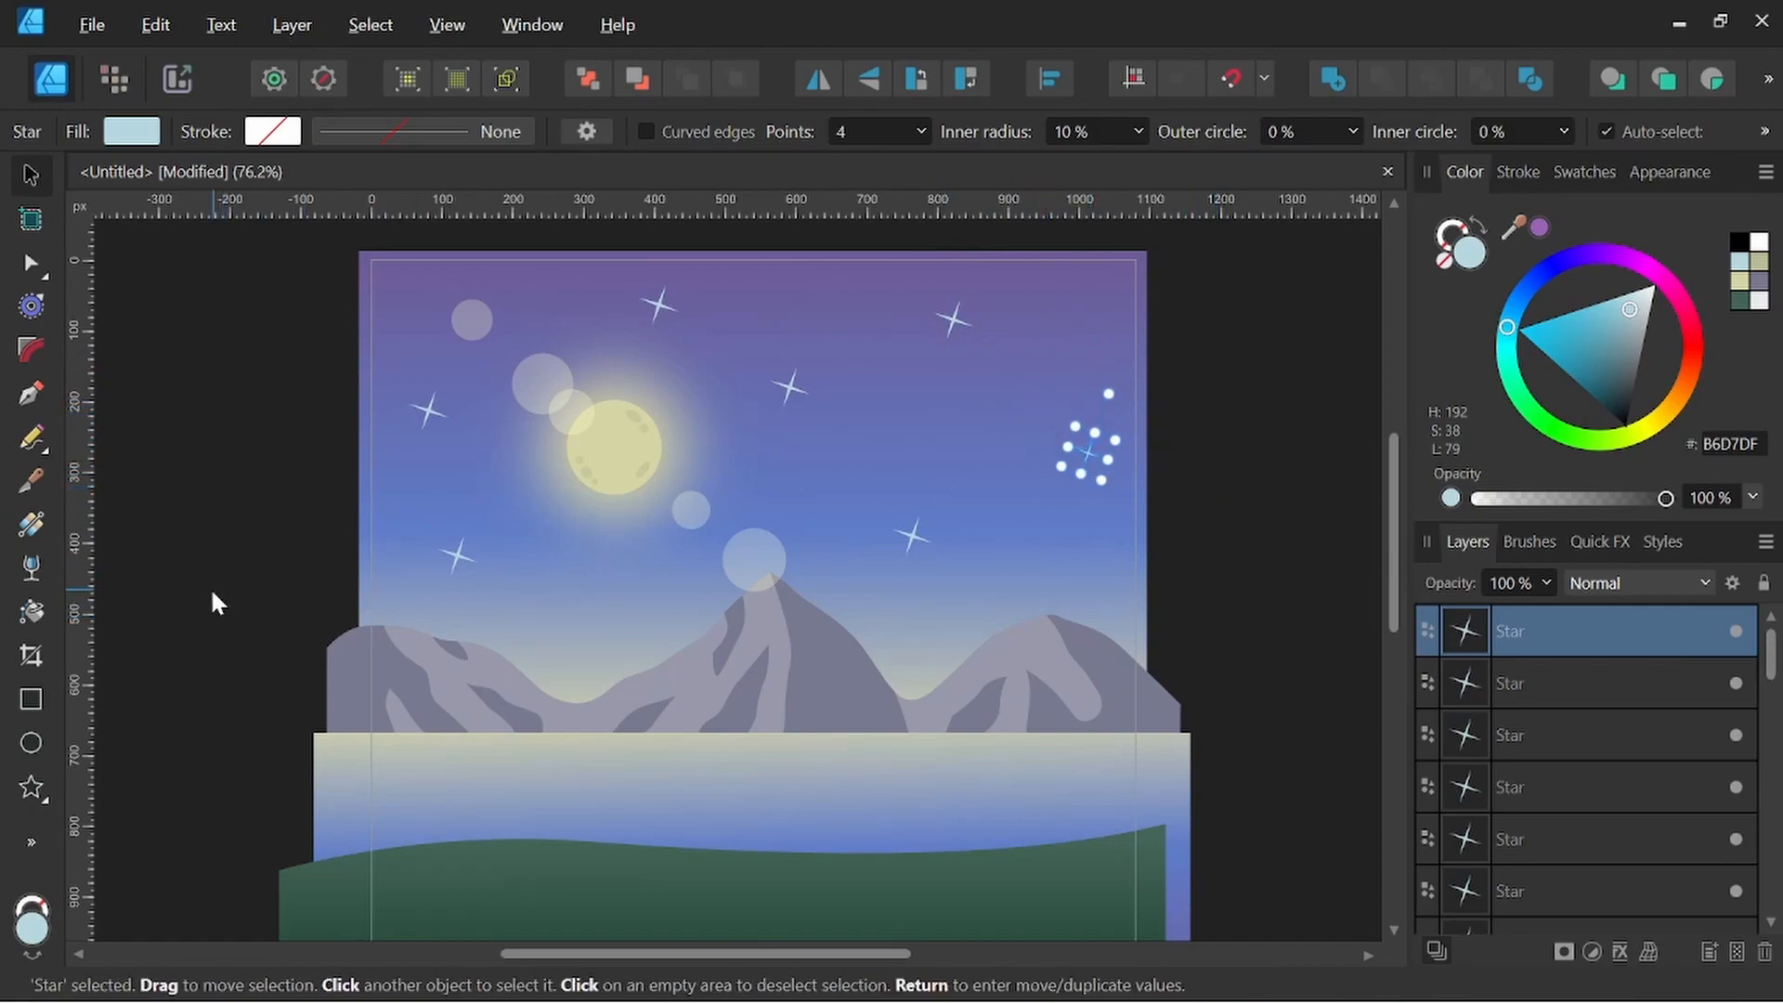
Draw a tiny pale blue circle about 10 px wide in the sky between the stars
left_click(29, 749)
scroll(865, 430, "up", 2)
scroll(866, 430, "up", 4)
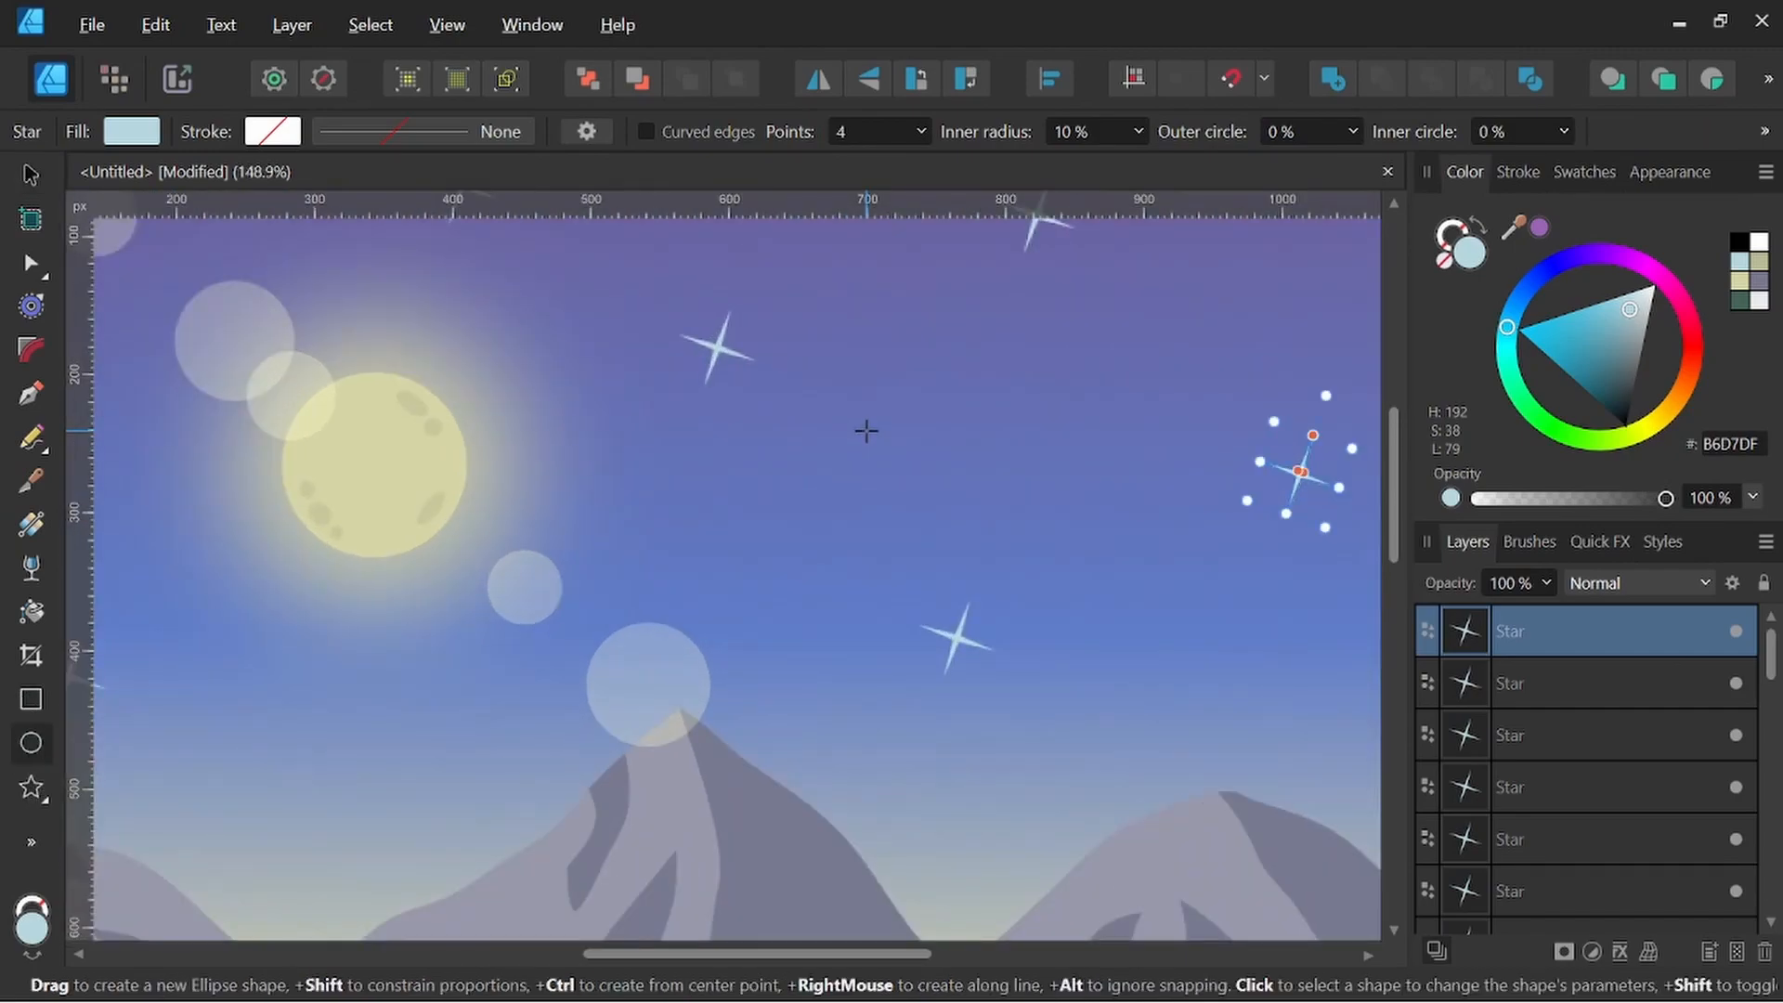
left_click_drag(836, 423, 848, 435)
scroll(1035, 413, "down", 3)
scroll(1029, 414, "up", 2)
left_click(26, 176)
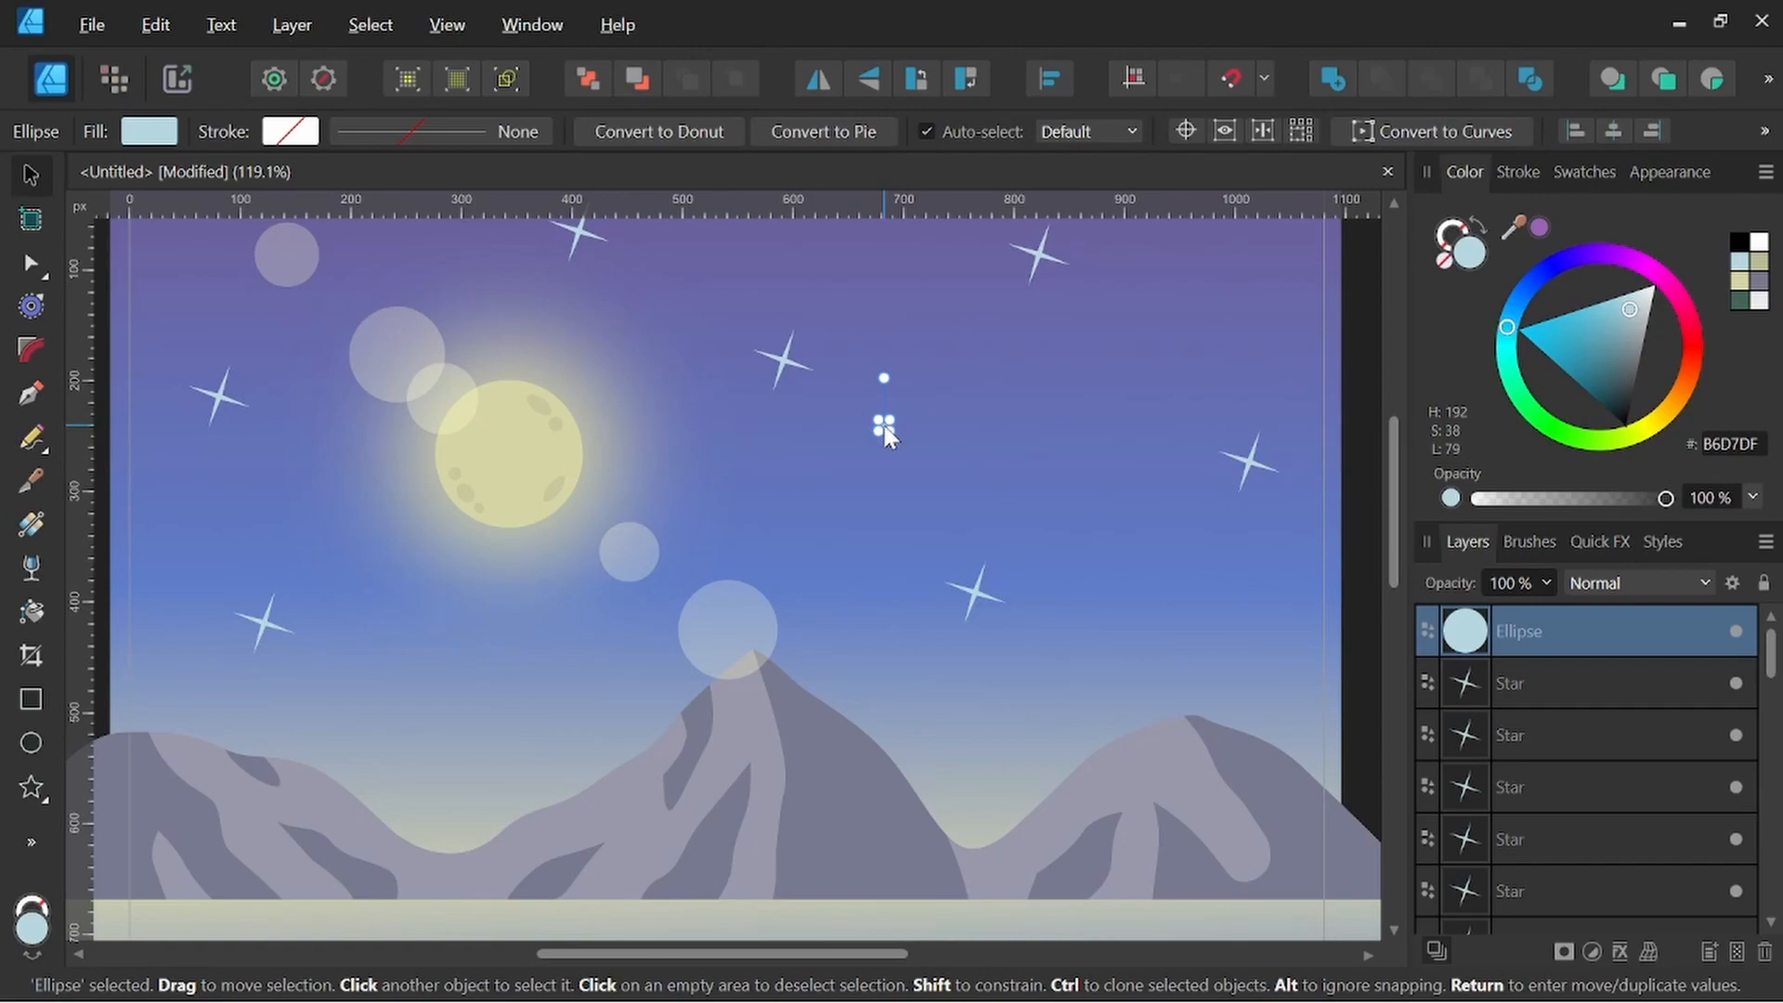
Scatter copies of the tiny circle across the whole sky as small distant stars, and deselect the last one
left_click_drag(884, 426, 262, 461, "alt")
left_click_drag(262, 460, 257, 335)
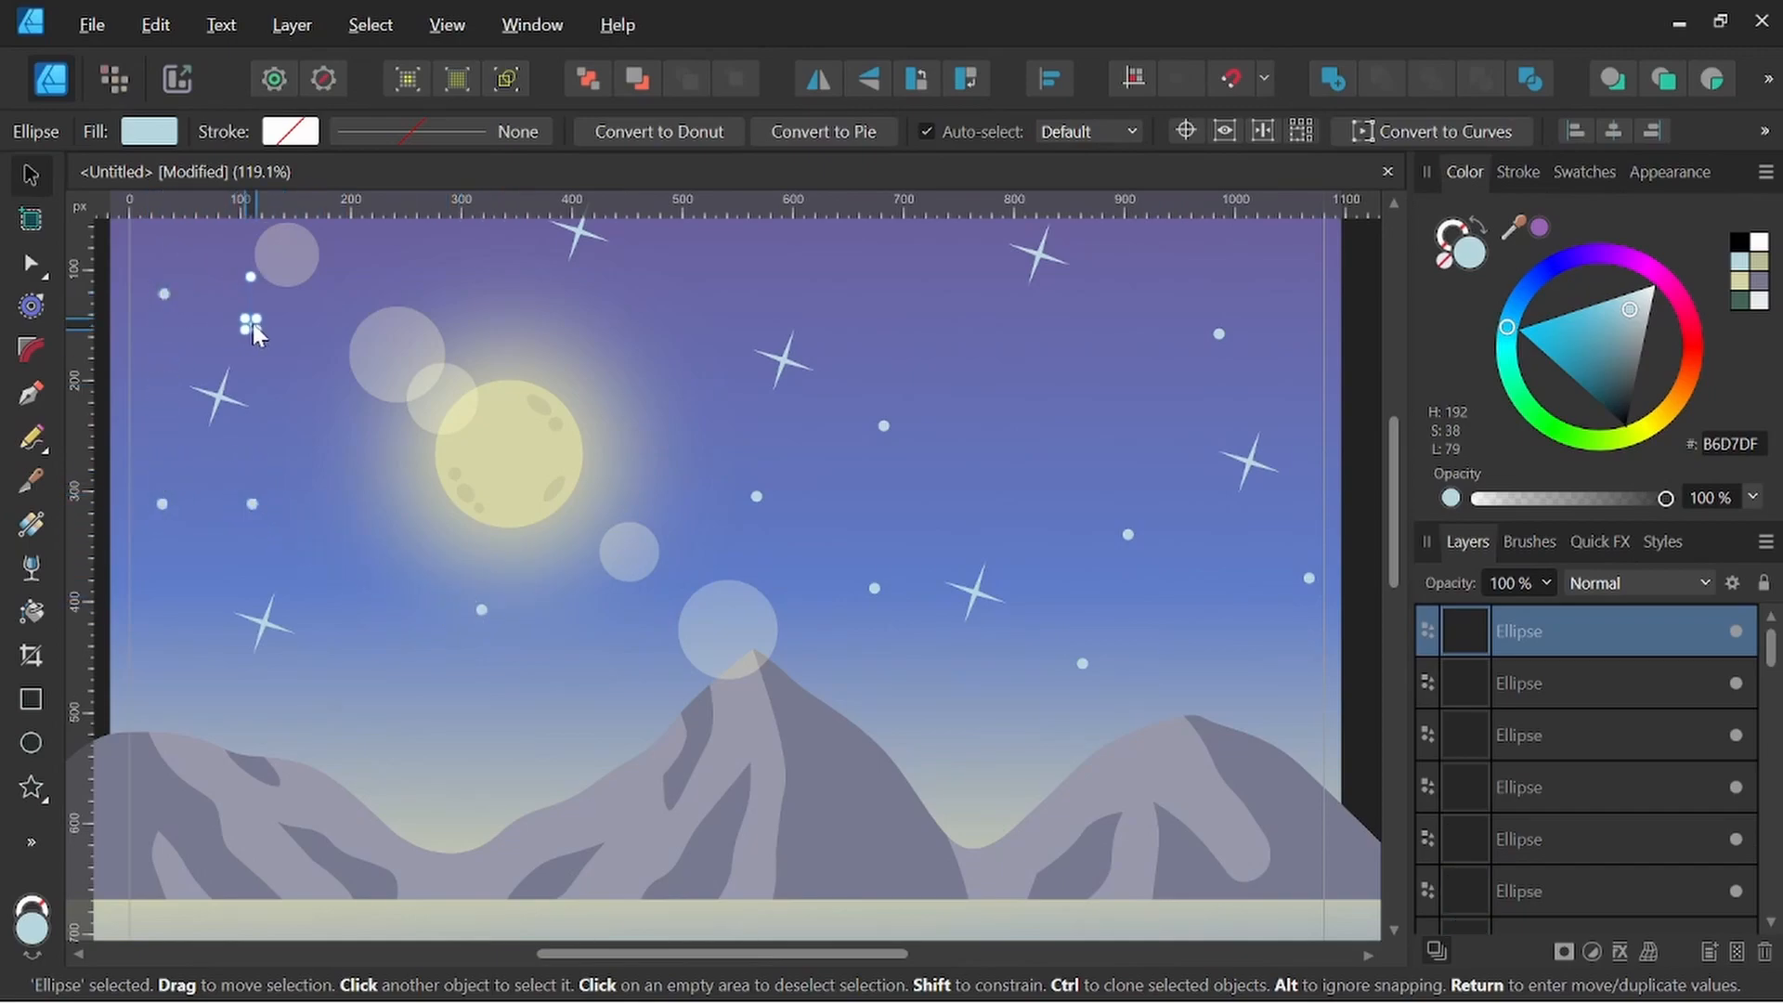
scroll(252, 334, "down", 3)
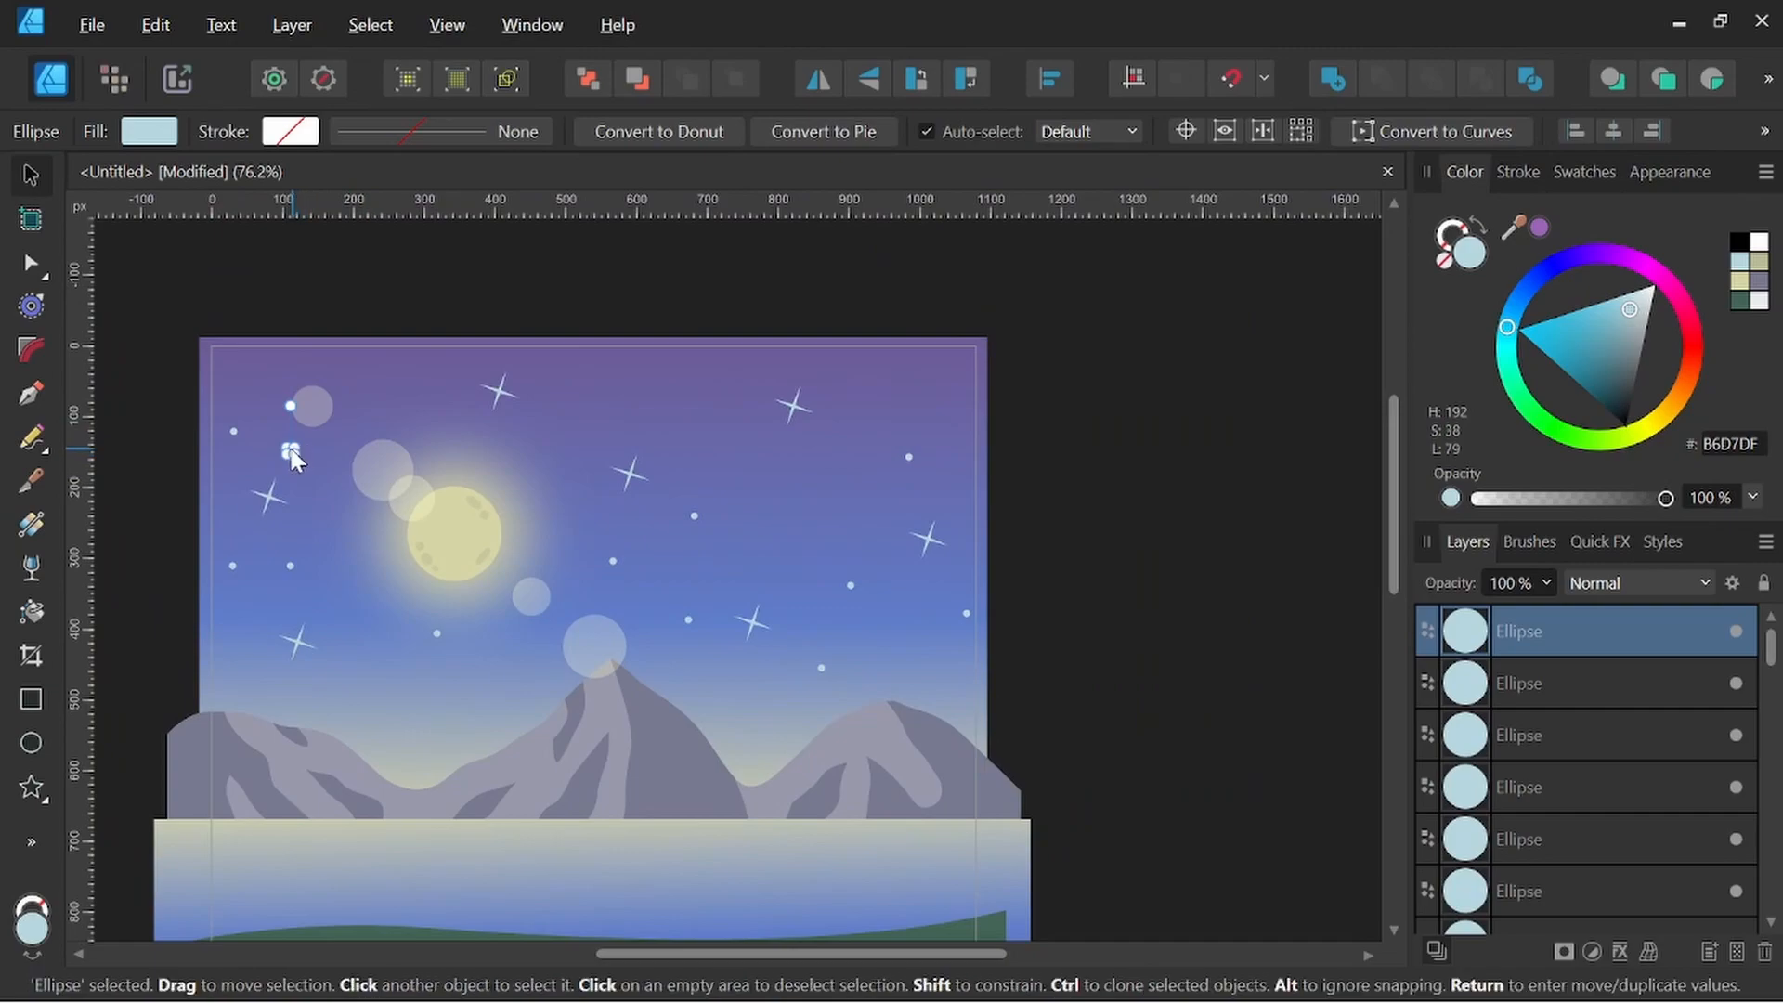
left_click_drag(292, 452, 817, 516)
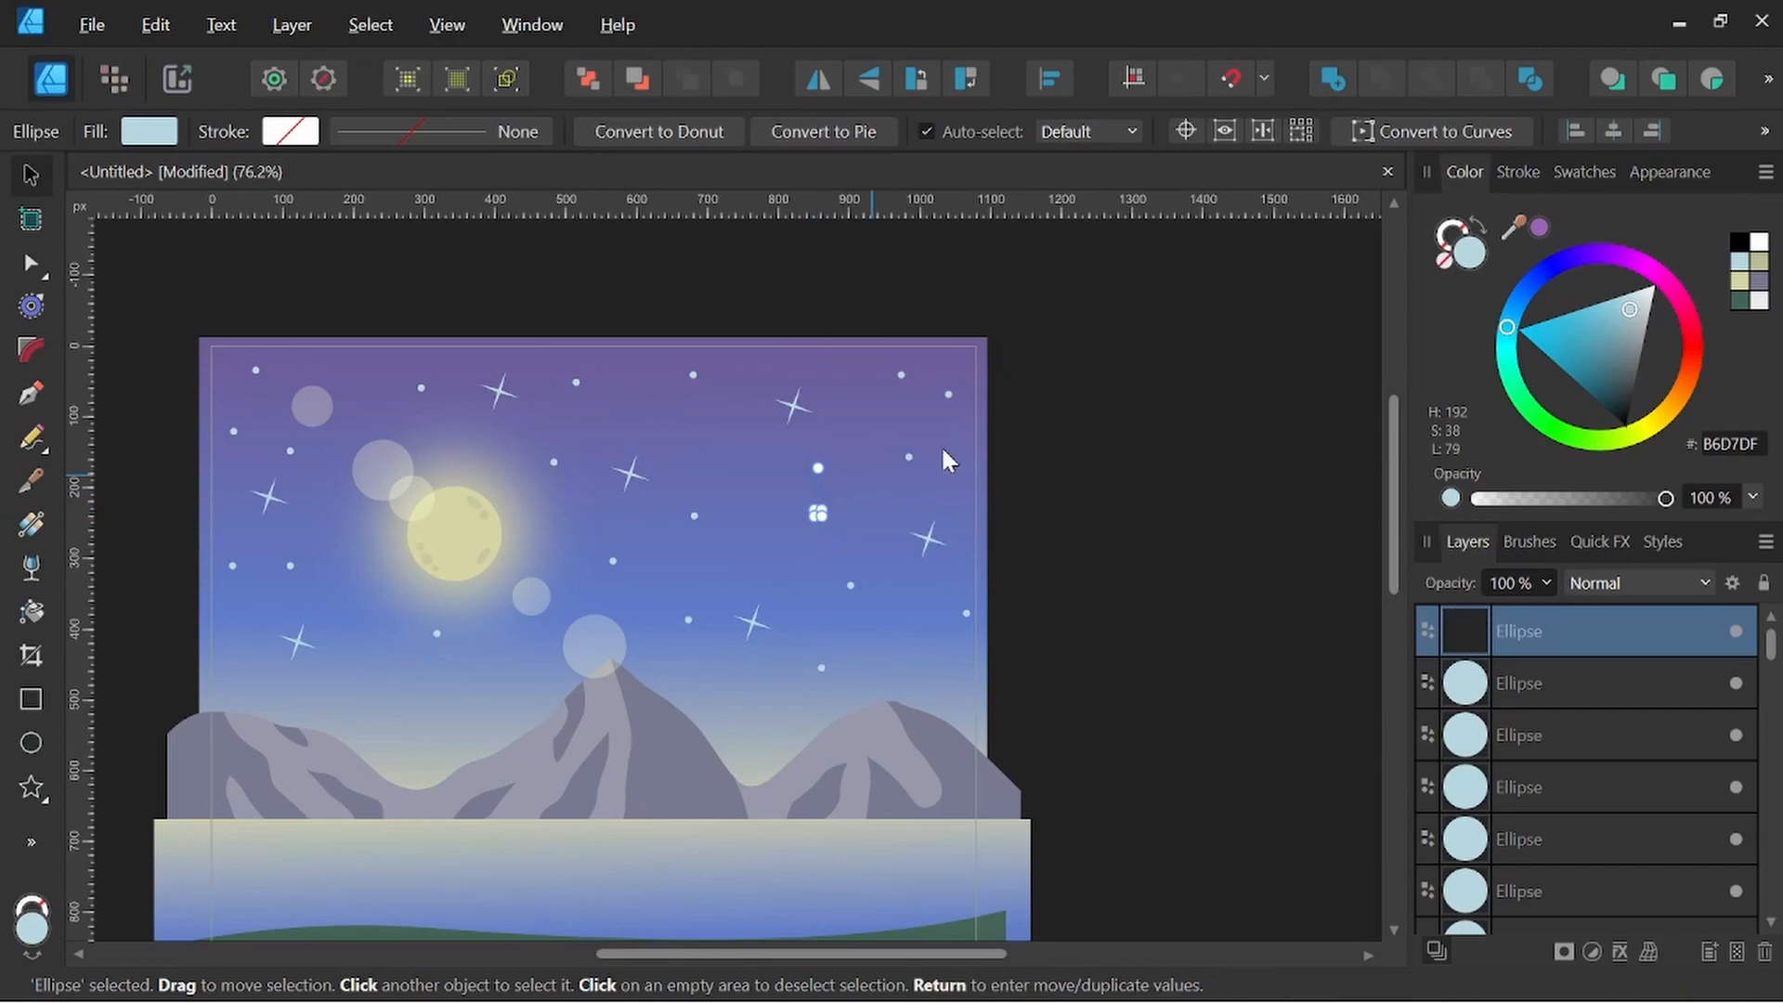
scroll(1099, 420, "down", 1)
left_click_drag(1126, 470, 1131, 423)
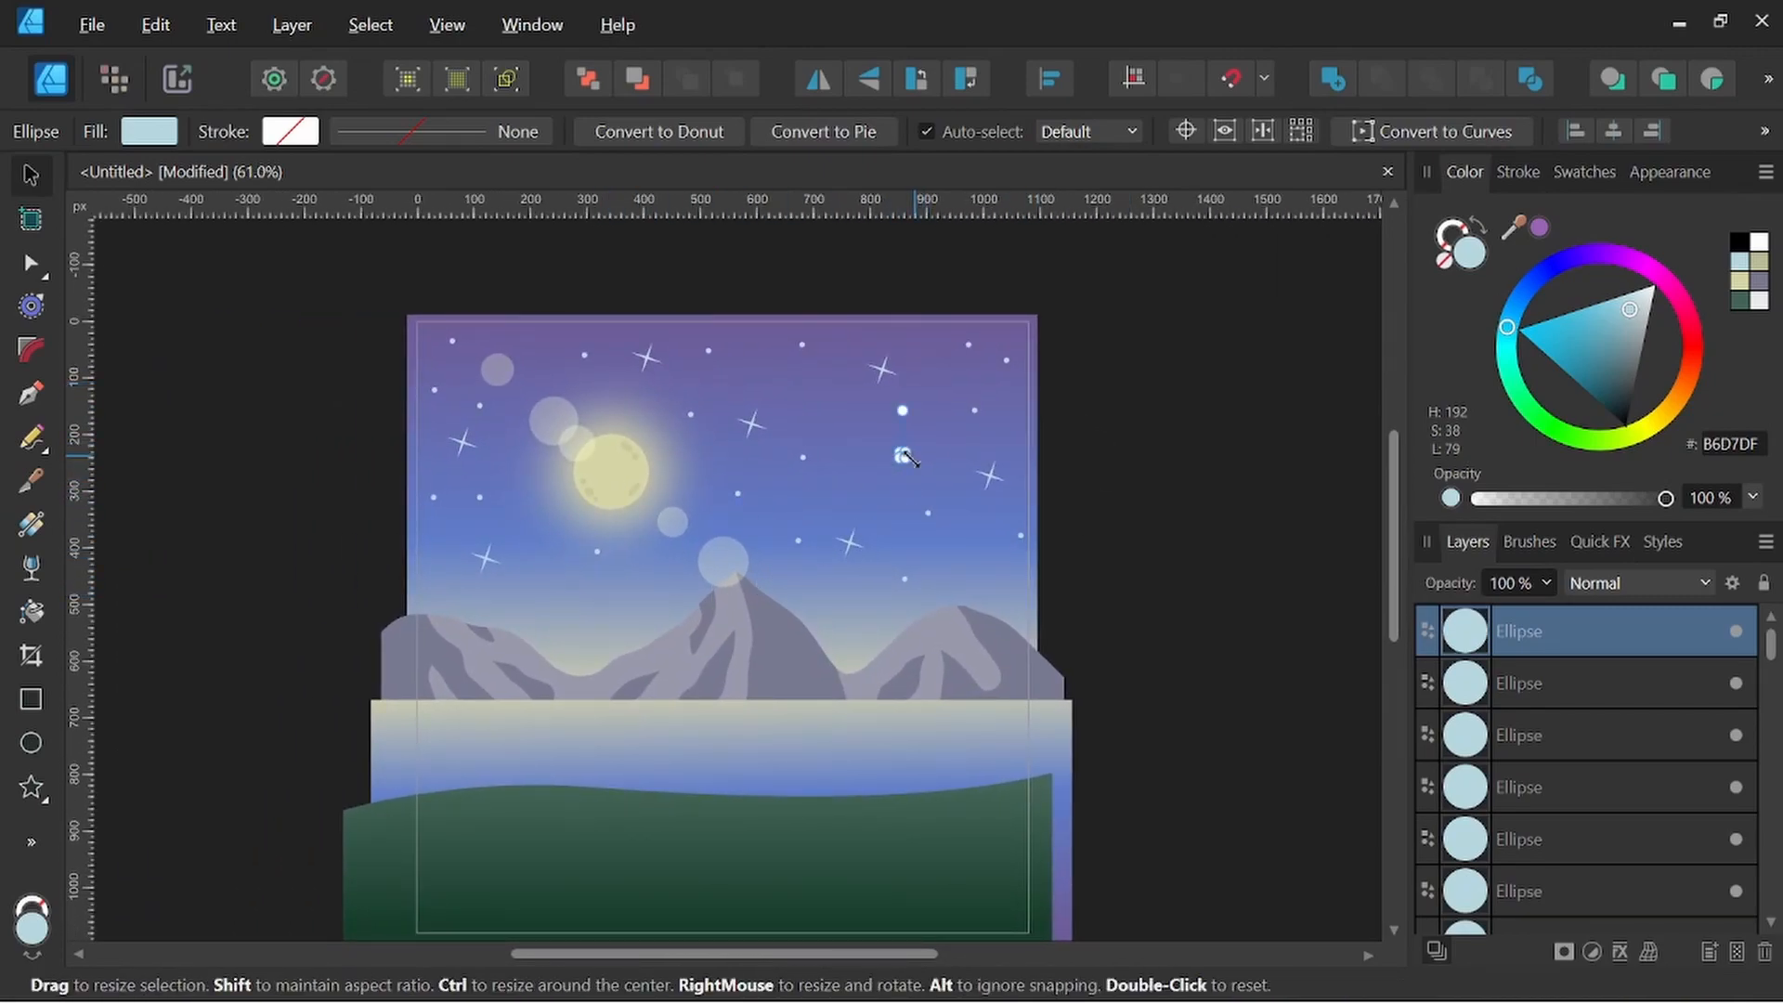
scroll(903, 456, "up", 2)
left_click_drag(904, 461, 821, 670)
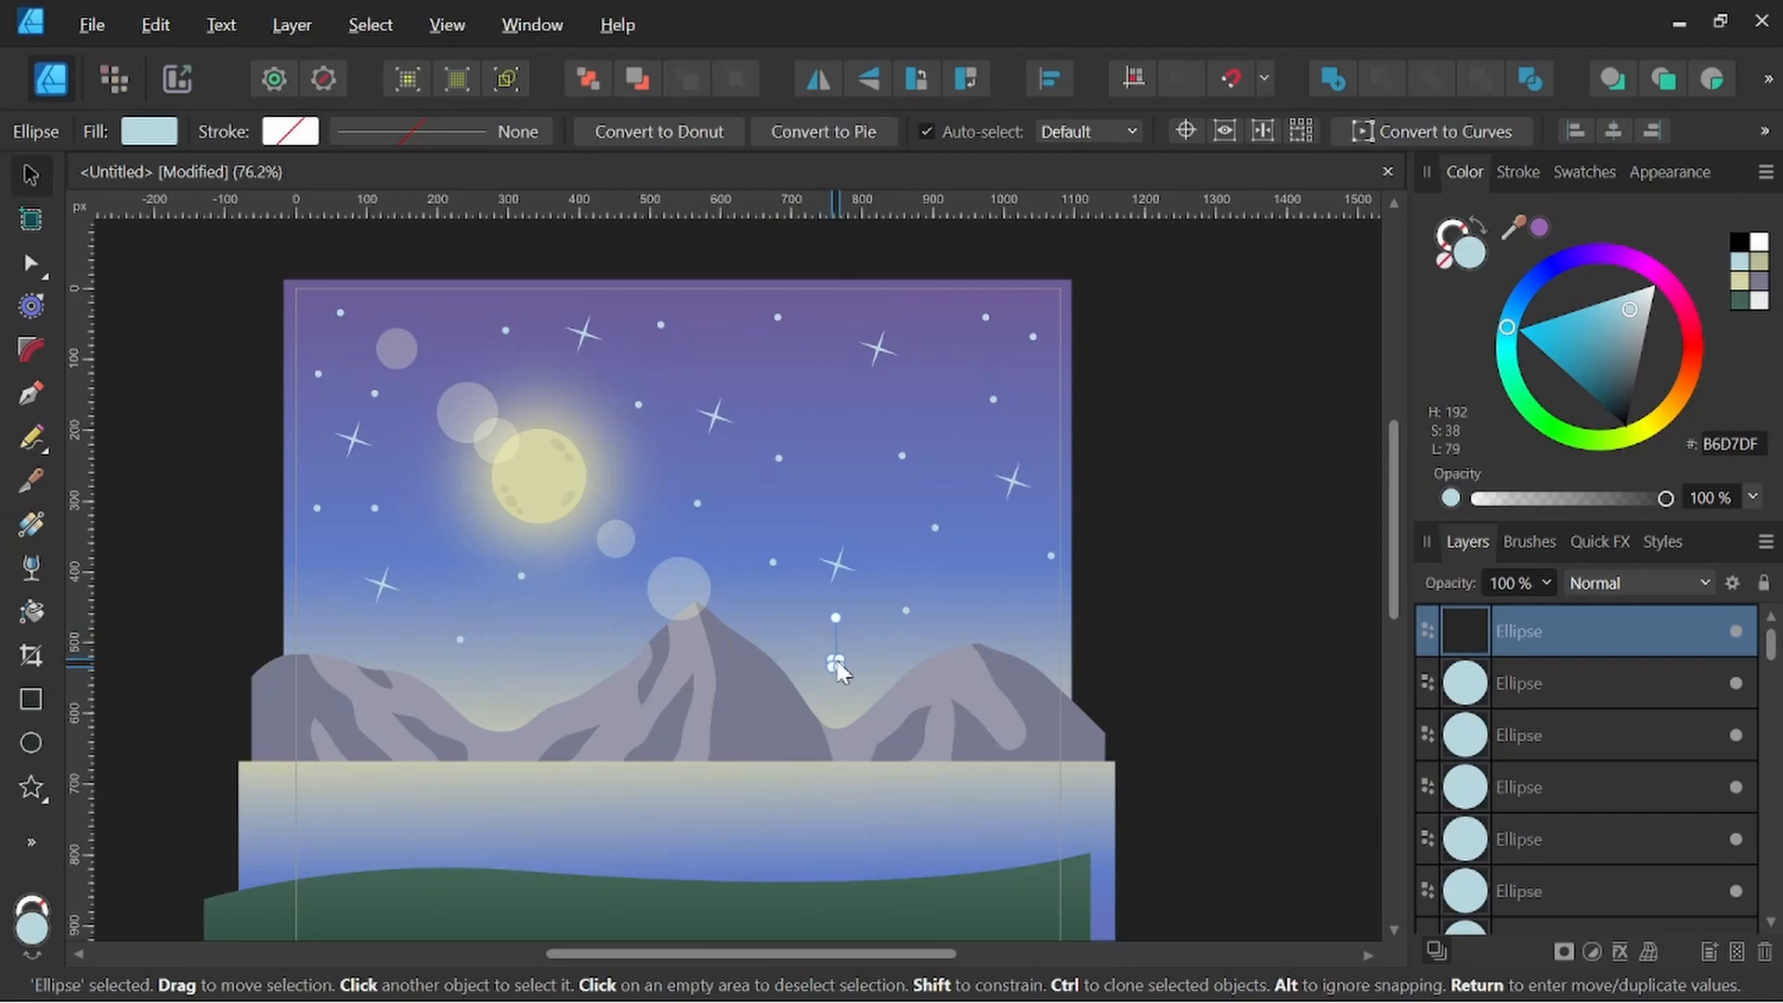
left_click(1156, 489)
left_click_drag(1135, 549, 1084, 461)
scroll(1105, 483, "down", 1)
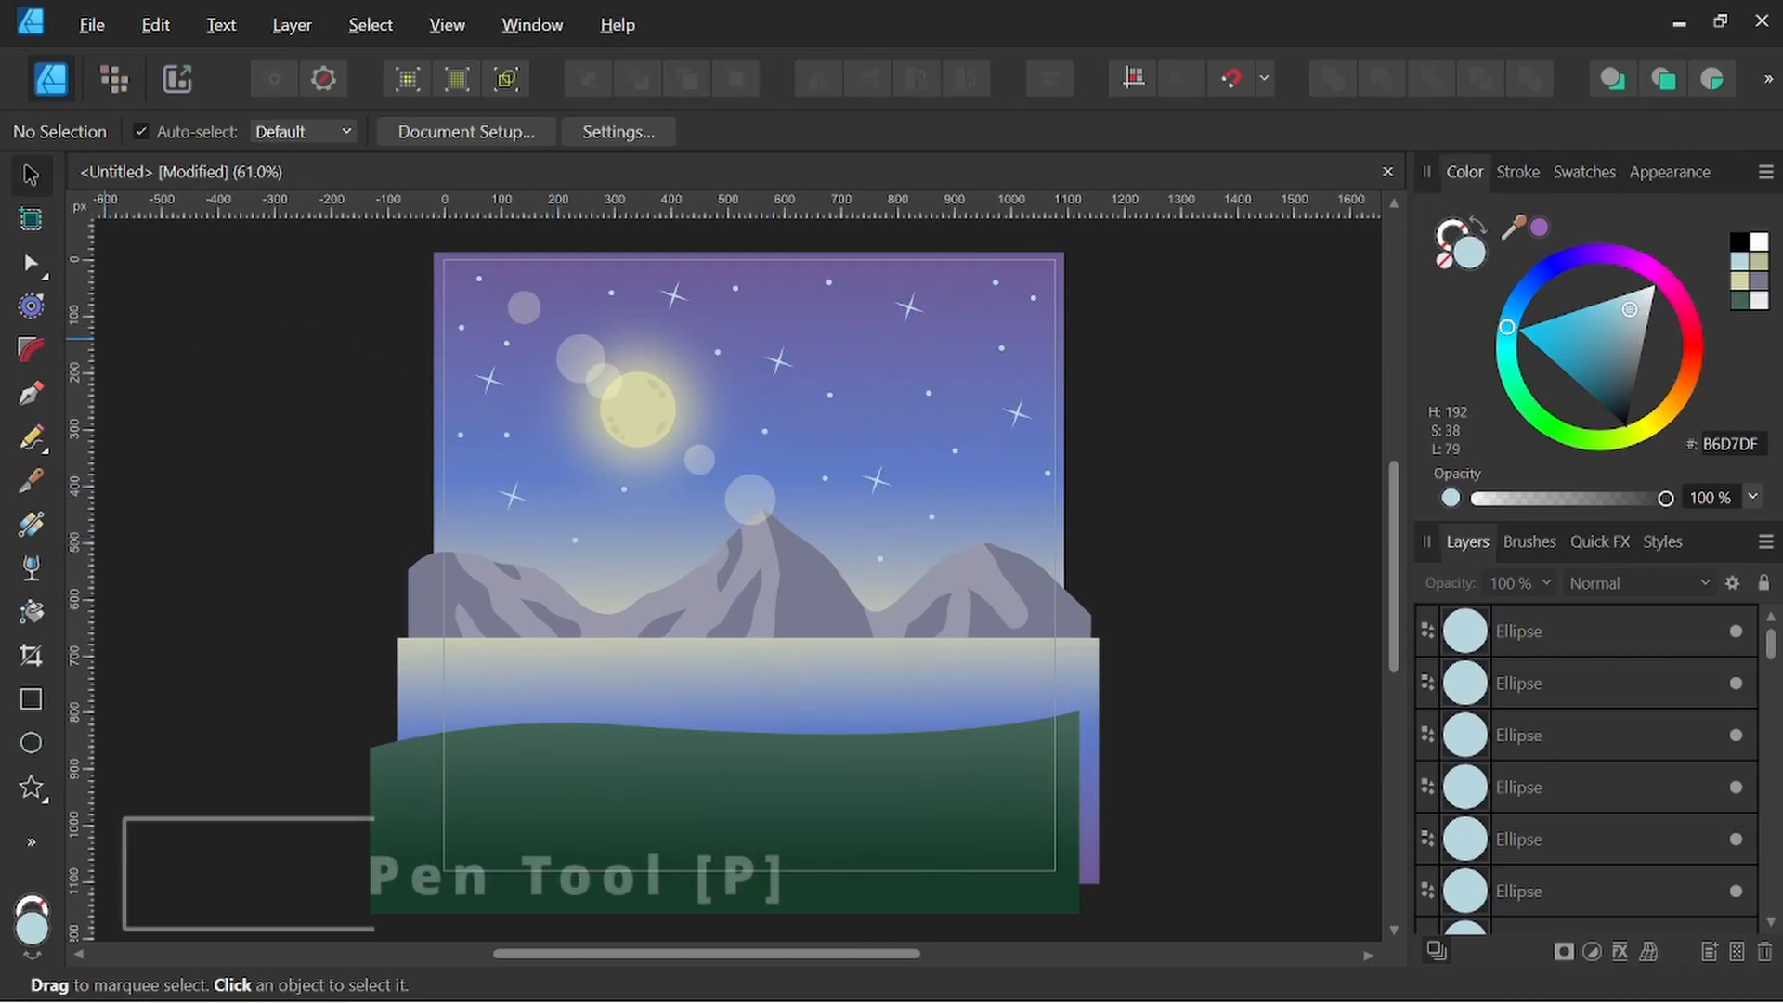
Draw a straight diagonal shooting-star line with the Pen tool right of the moon, using stroke colour B6D7DF and no fill
left_click(30, 395)
scroll(869, 386, "up", 1)
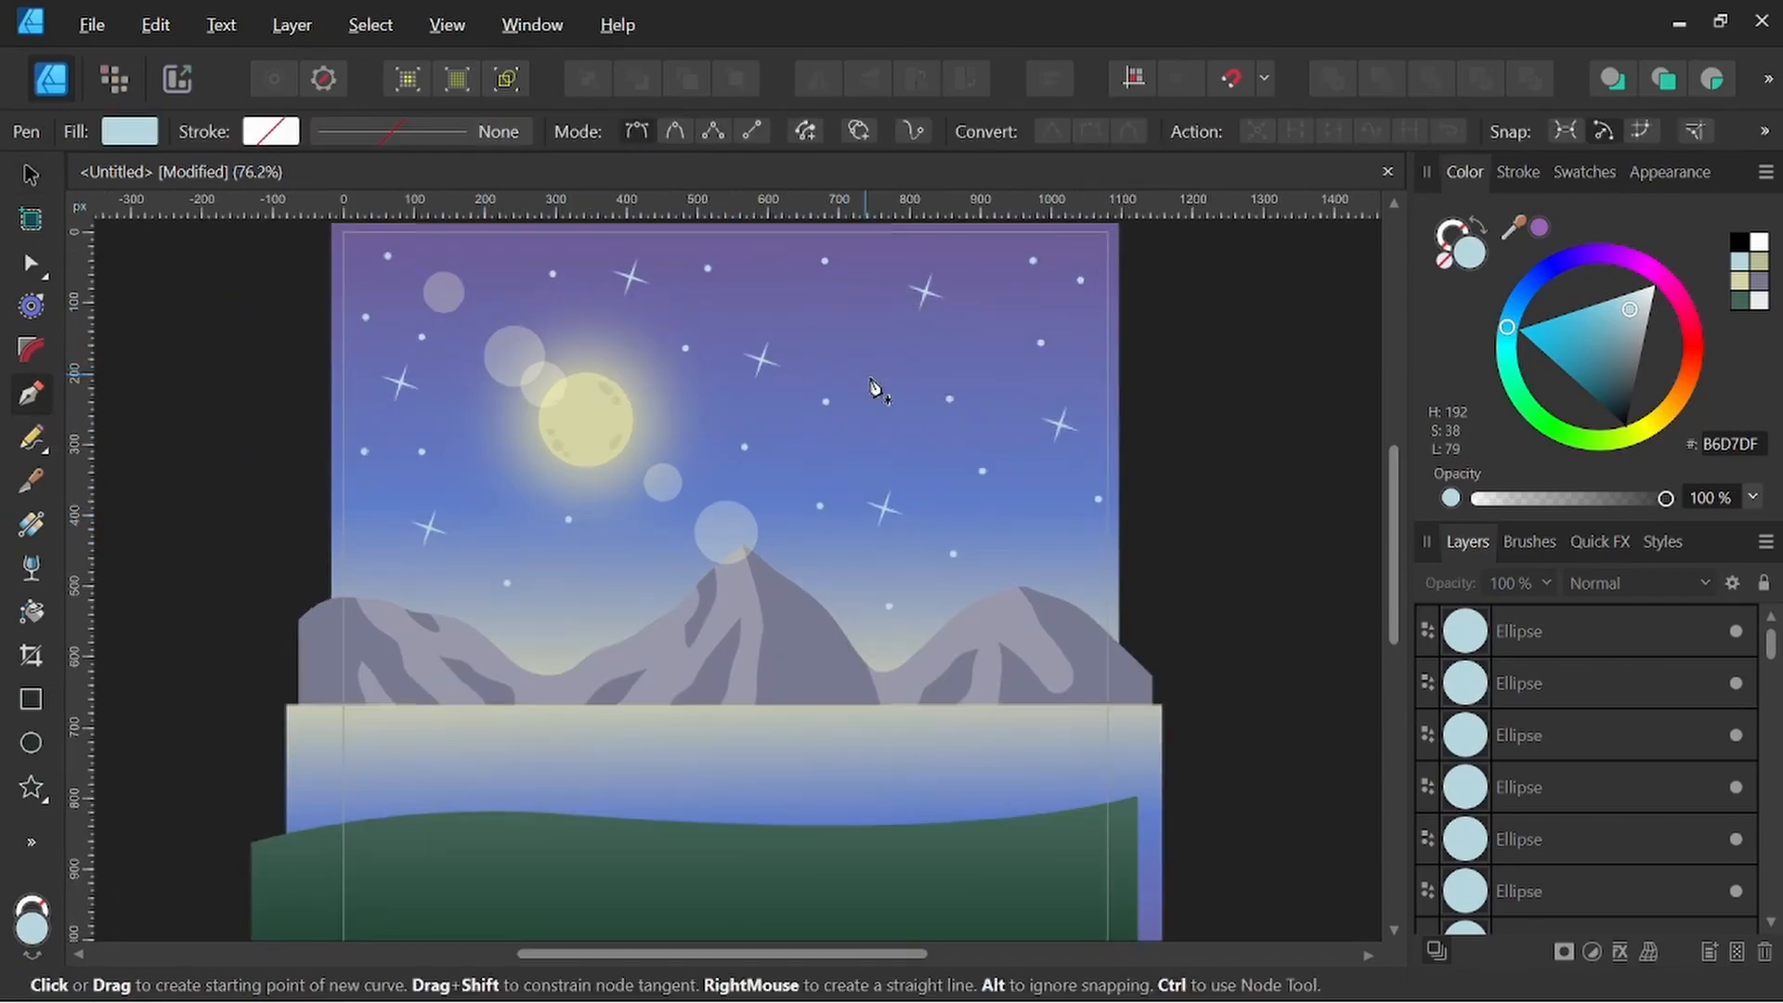
left_click(860, 395)
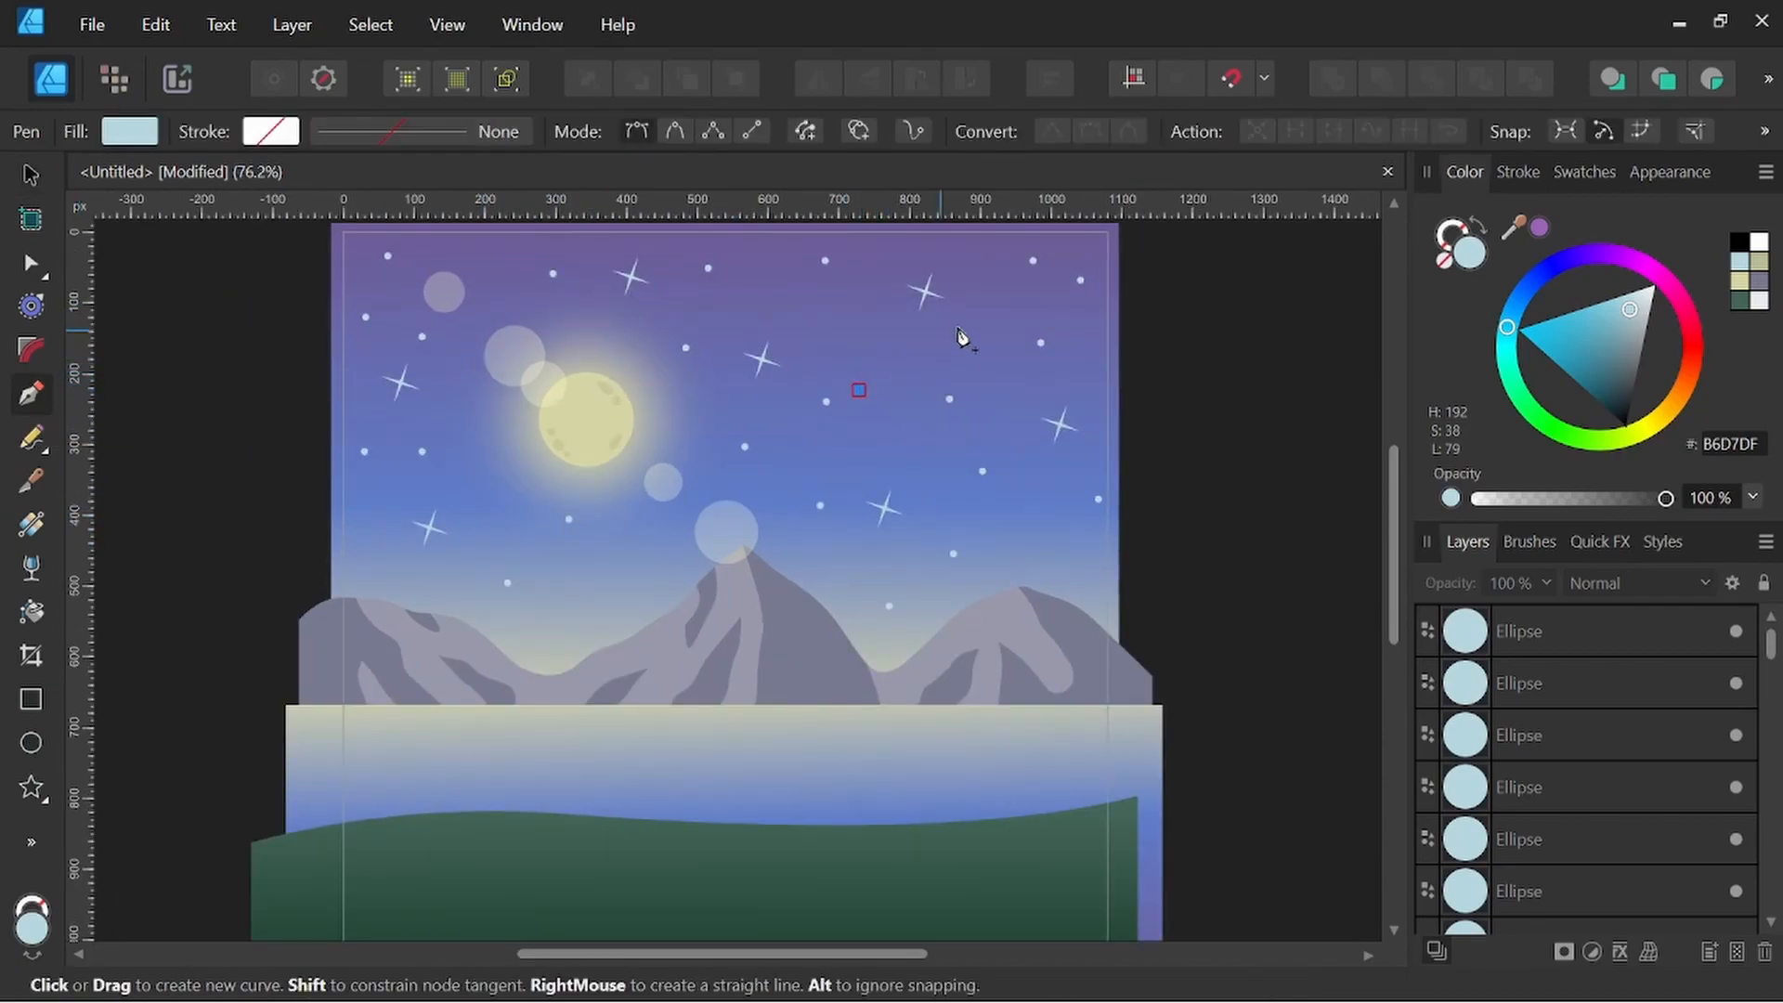
left_click(1025, 306)
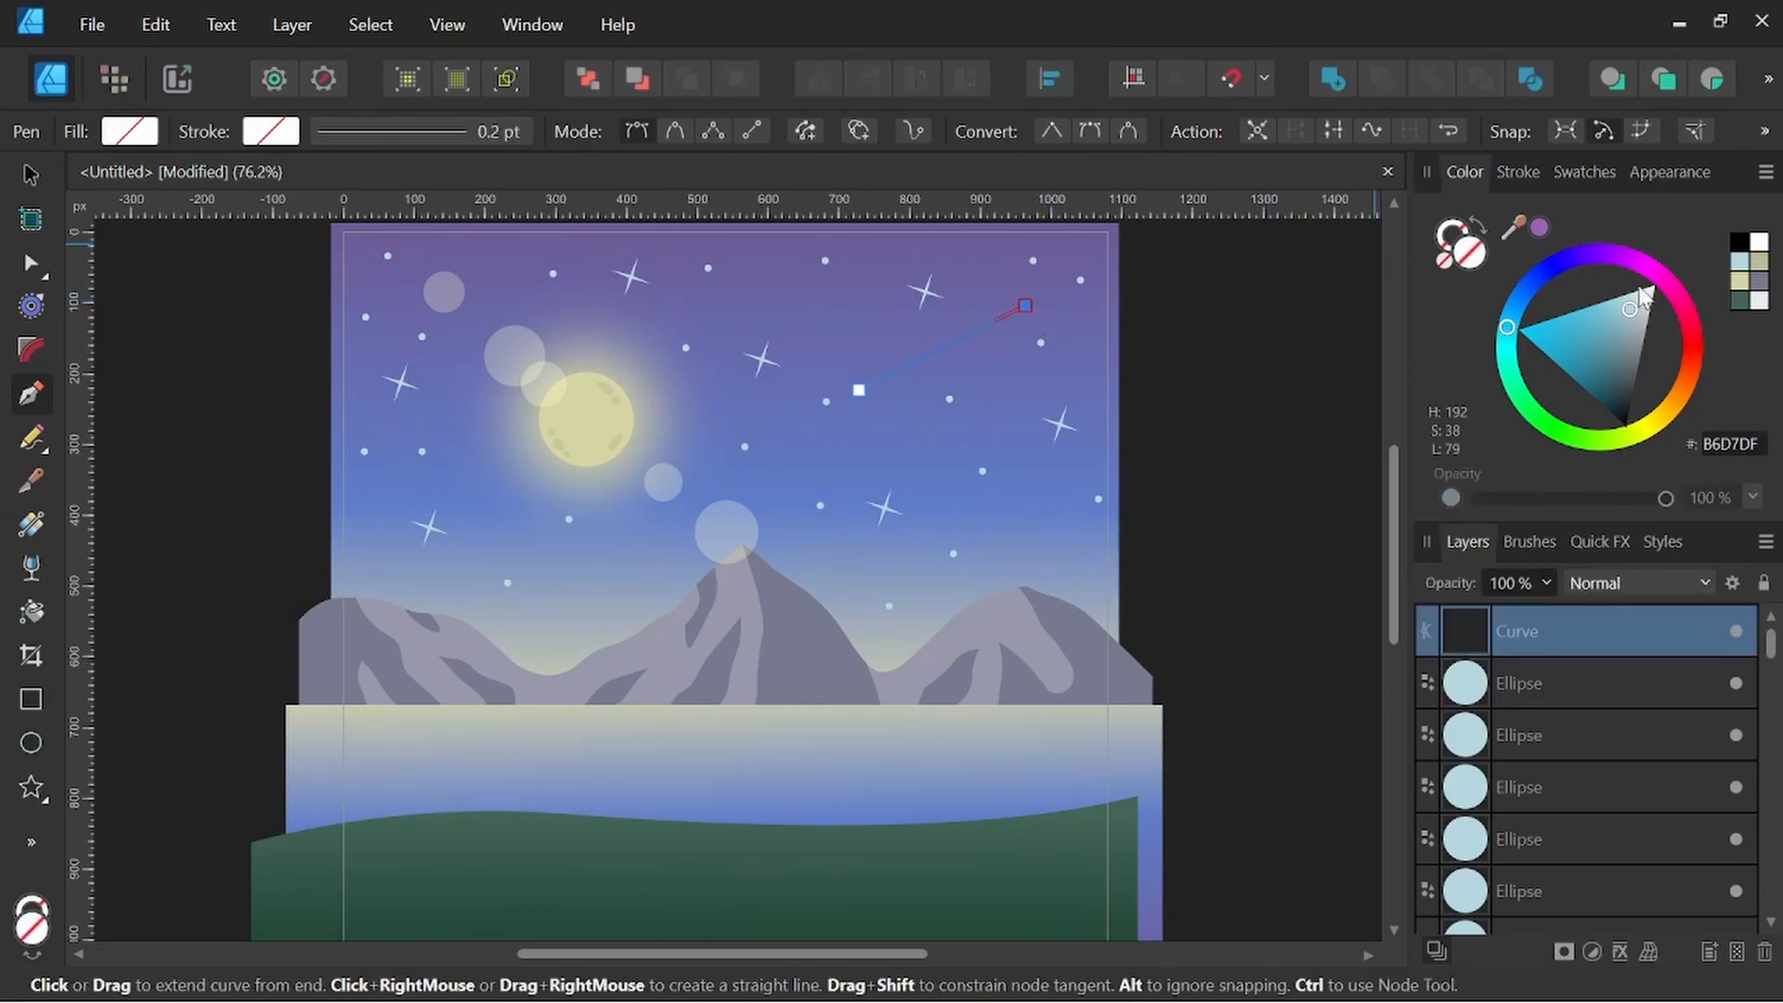
left_click(1735, 268)
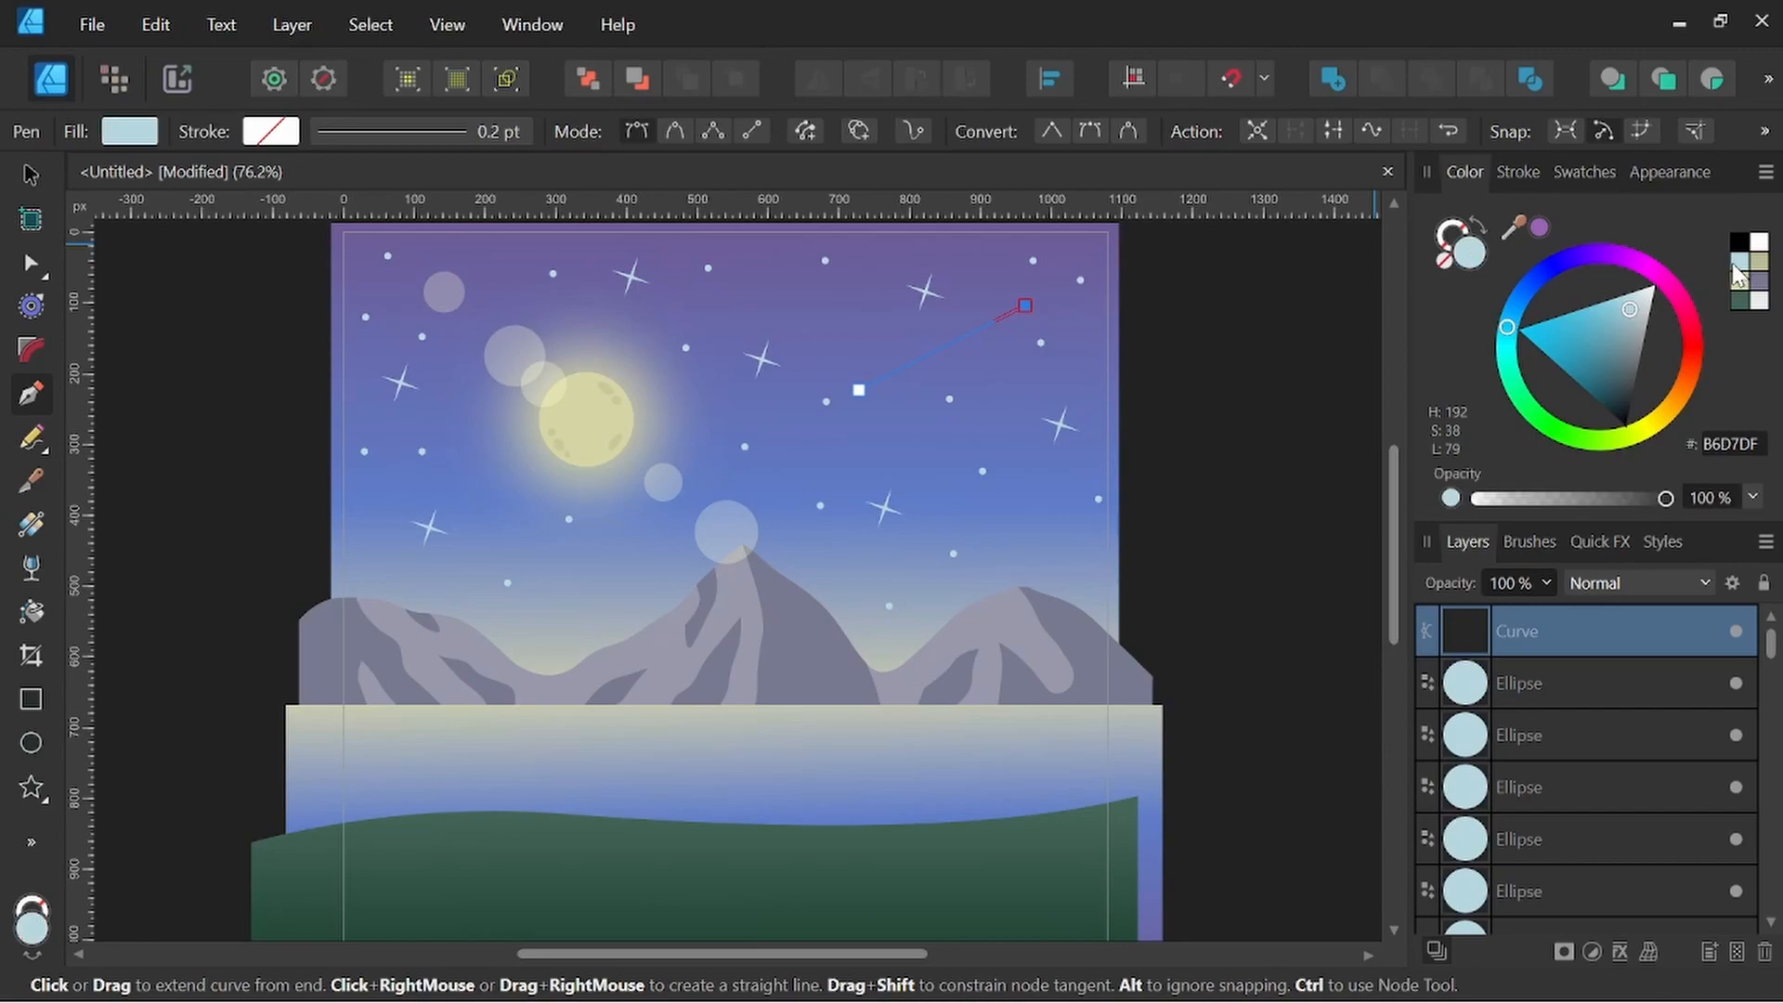
left_click(1481, 232)
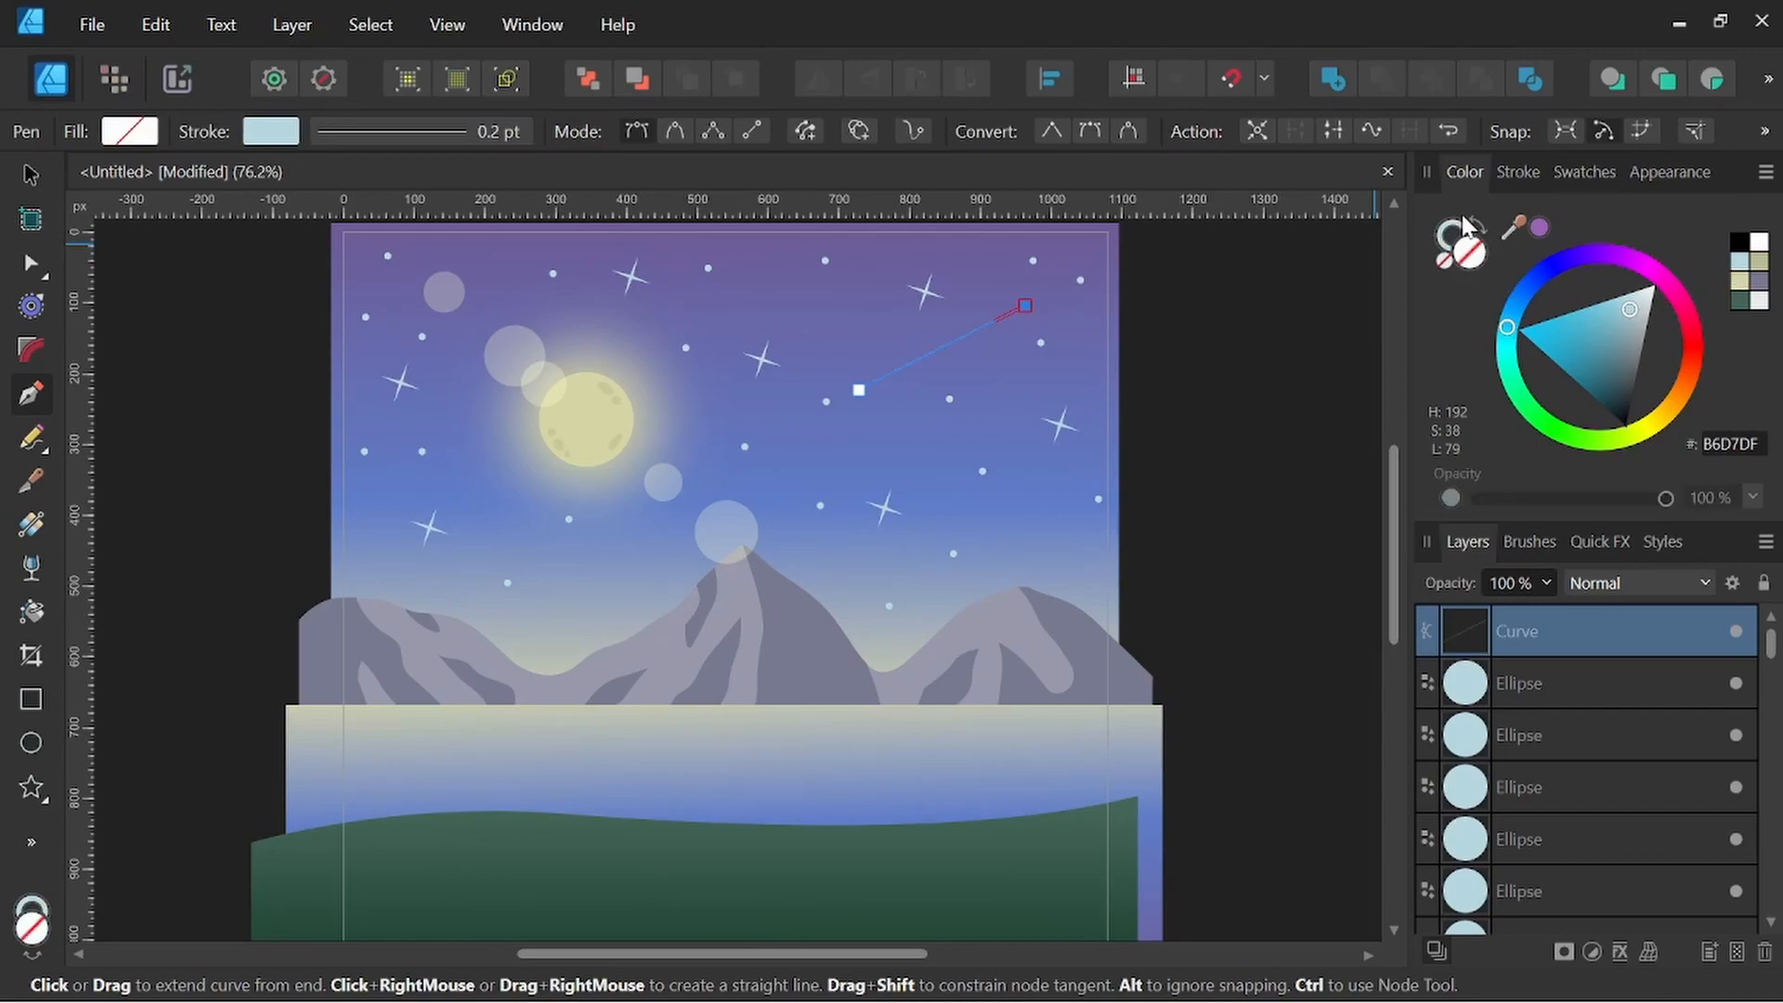
Set the shooting-star line's stroke width to 1 pt
left_click(1516, 176)
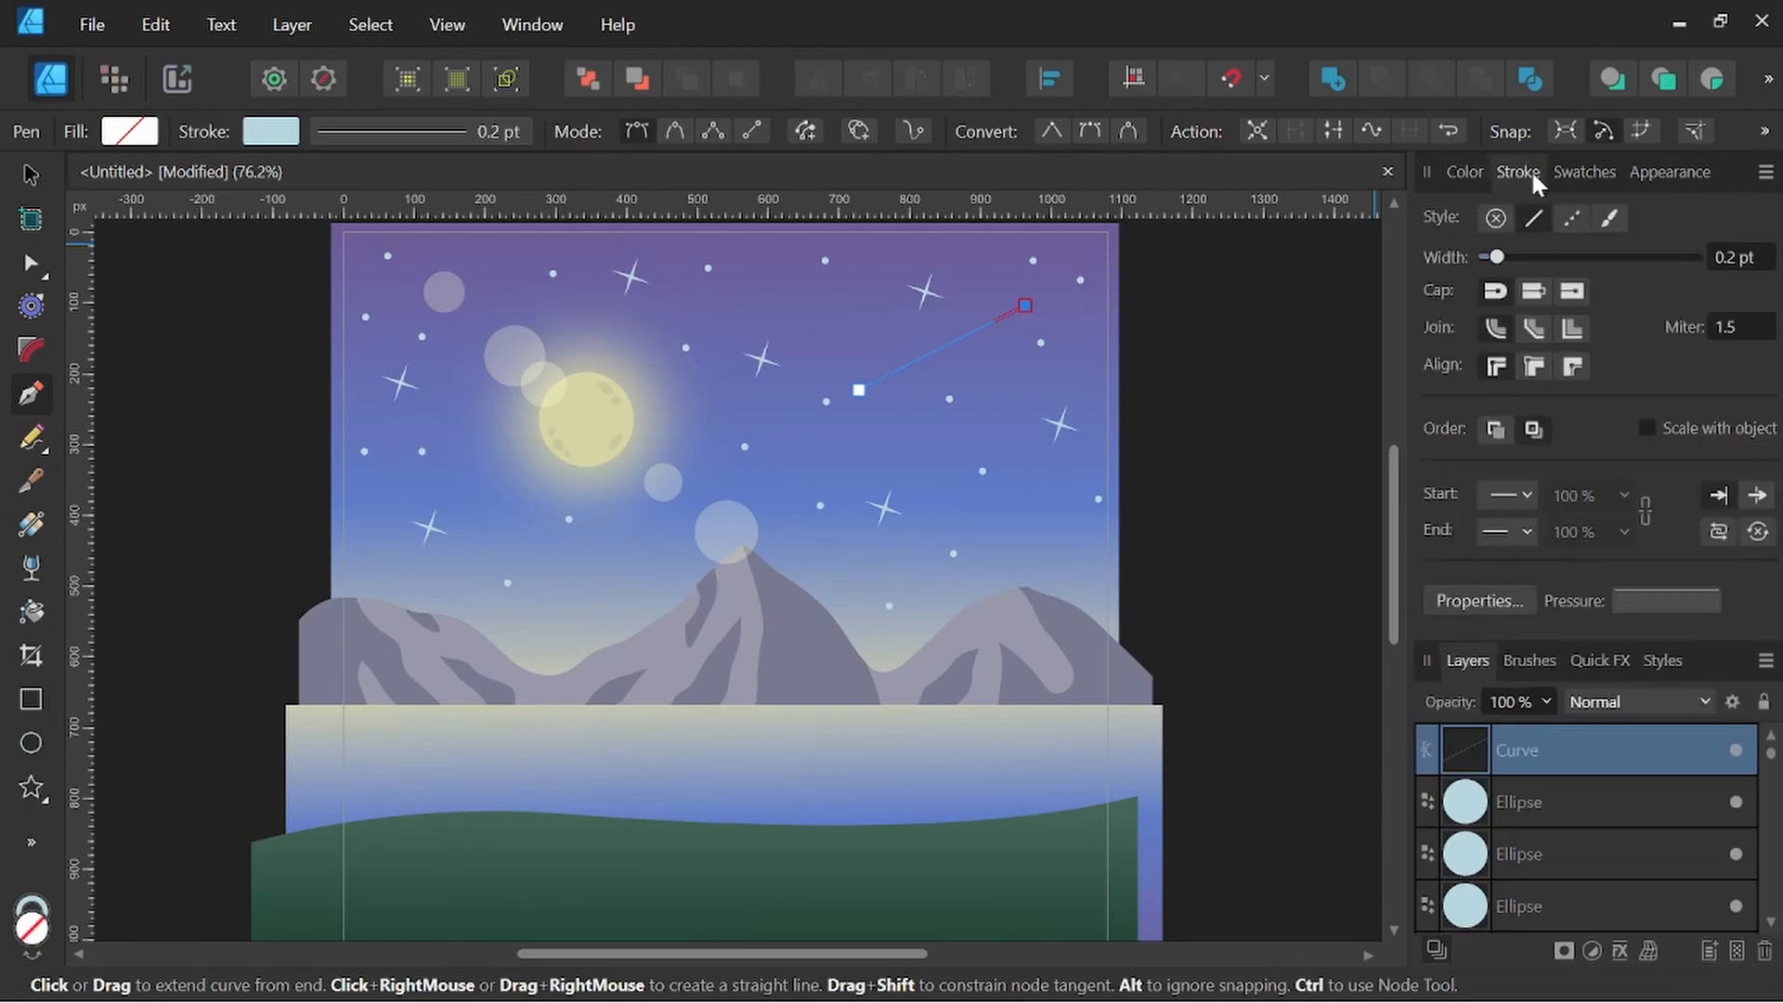
left_click(1721, 258)
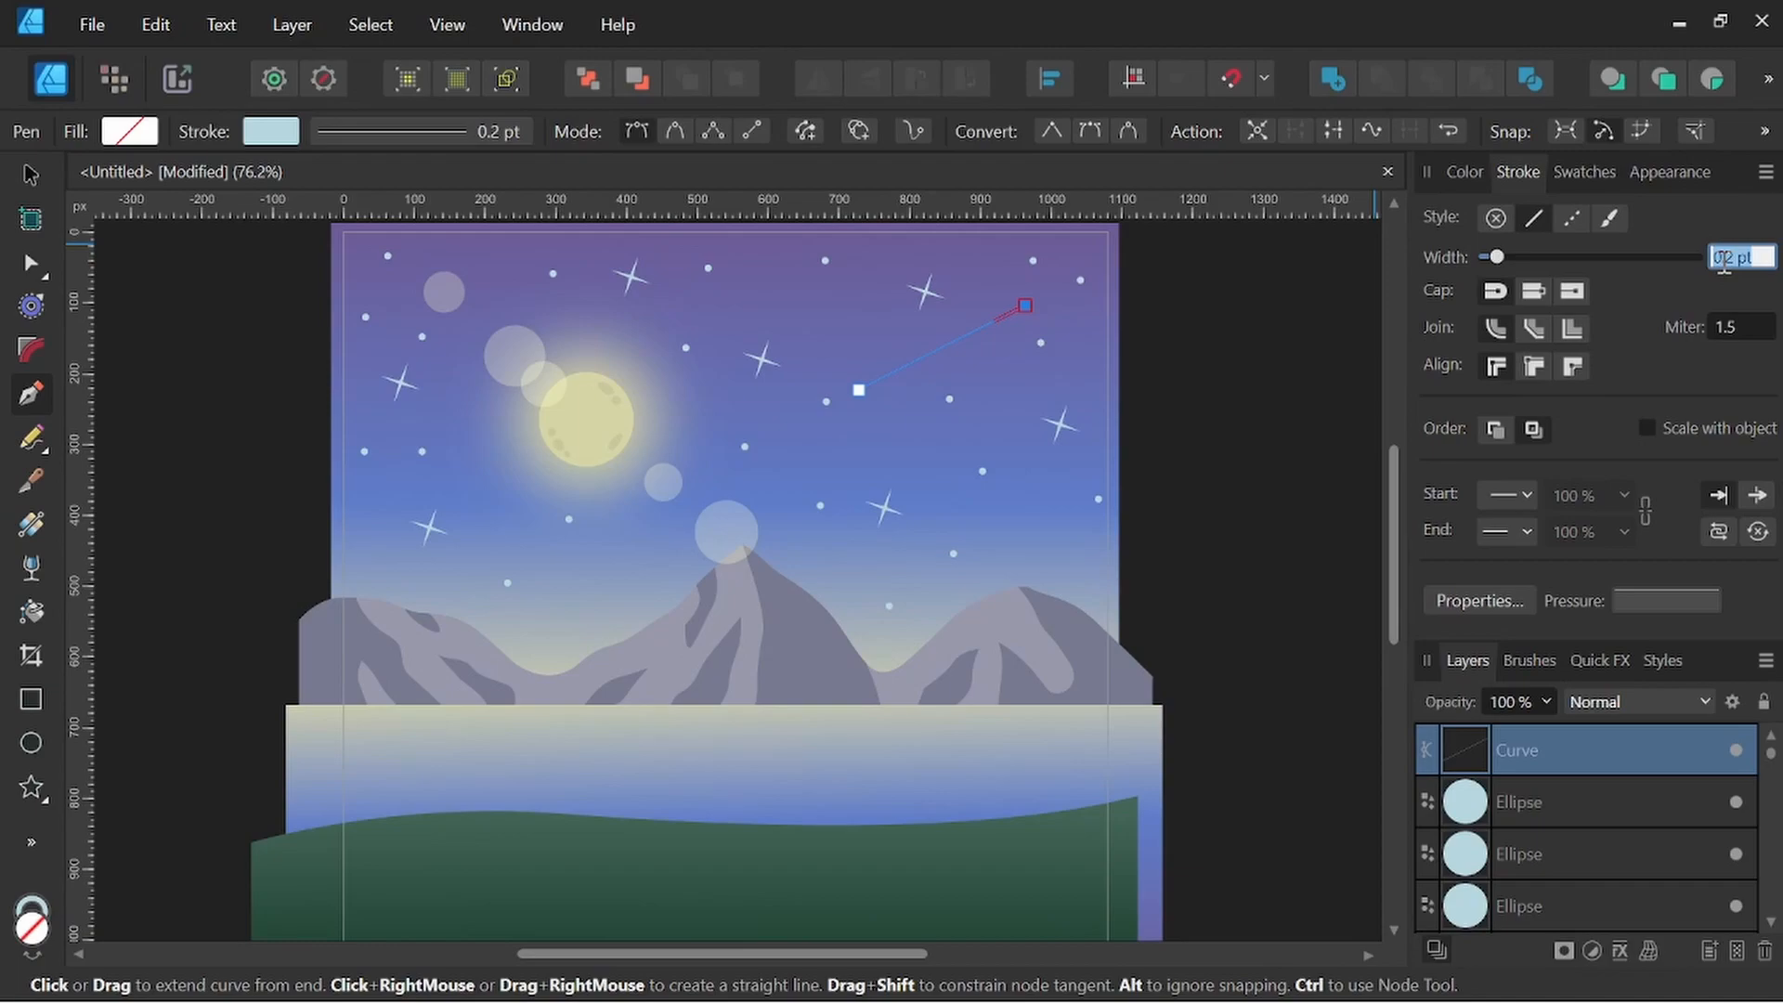
type("1")
key("Return")
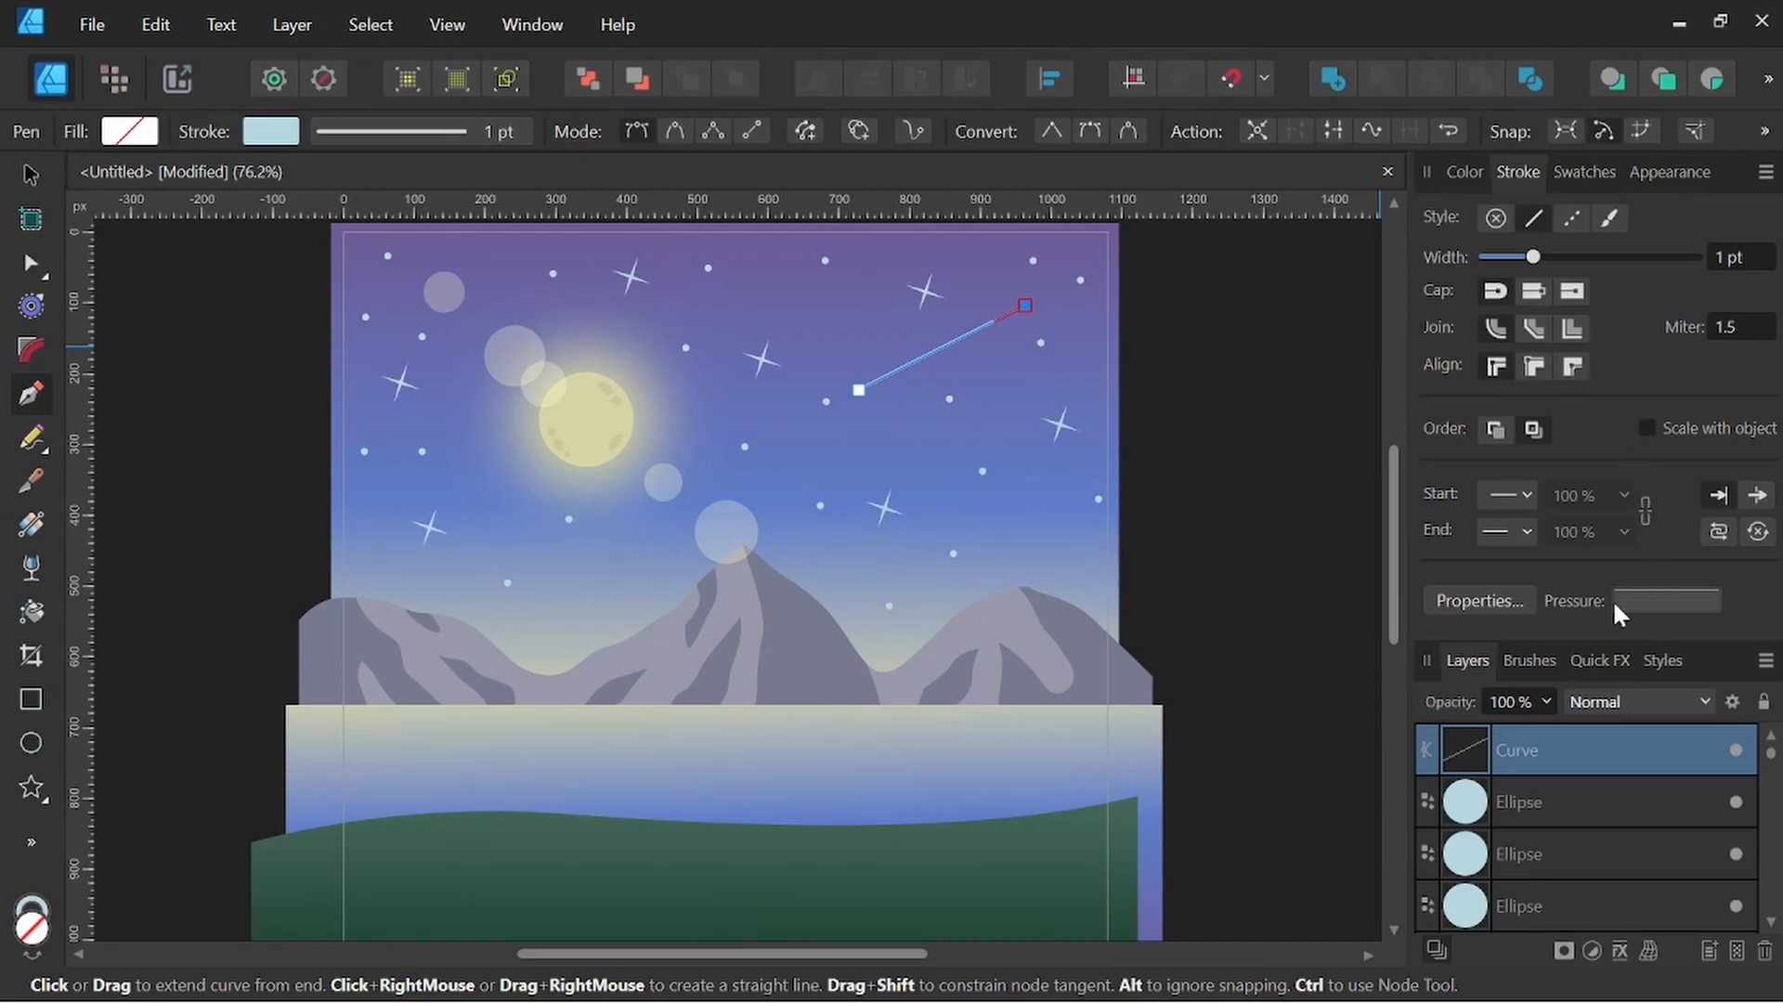
Taper the shooting-star line toward its upper end with a falling pressure curve, and check the result up close
left_click(1659, 603)
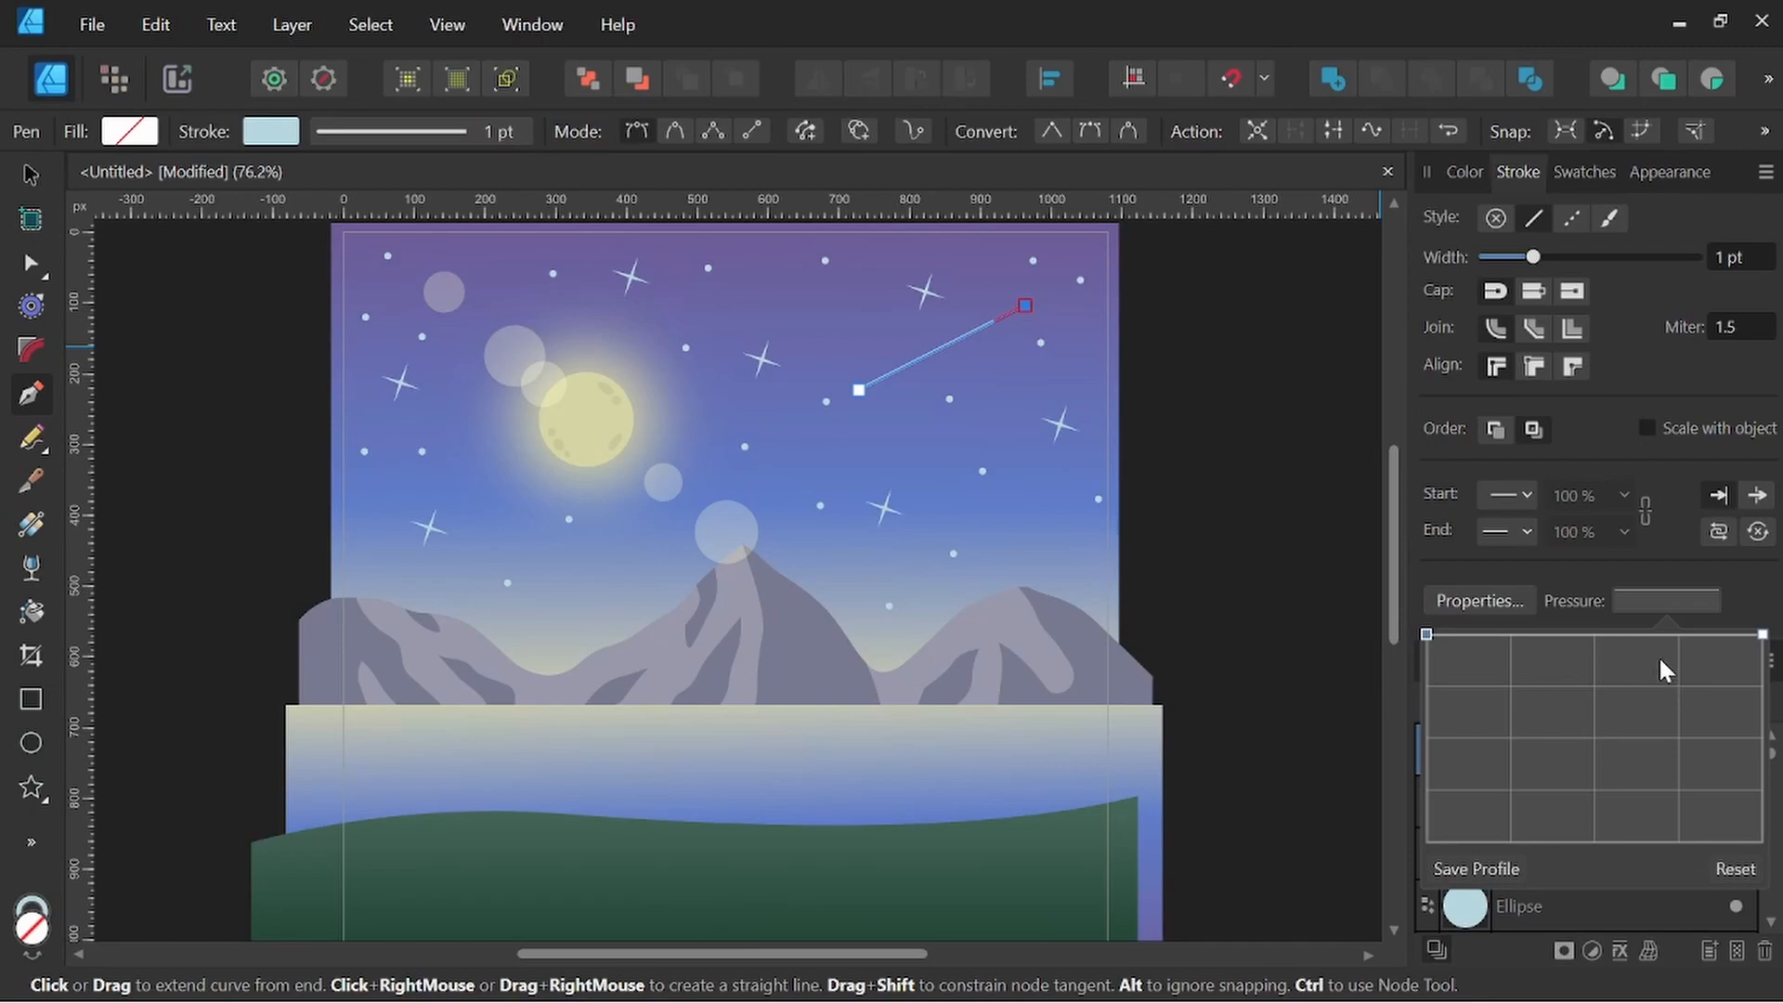
left_click(1593, 635)
key("alt")
left_click_drag(1762, 633, 1764, 781)
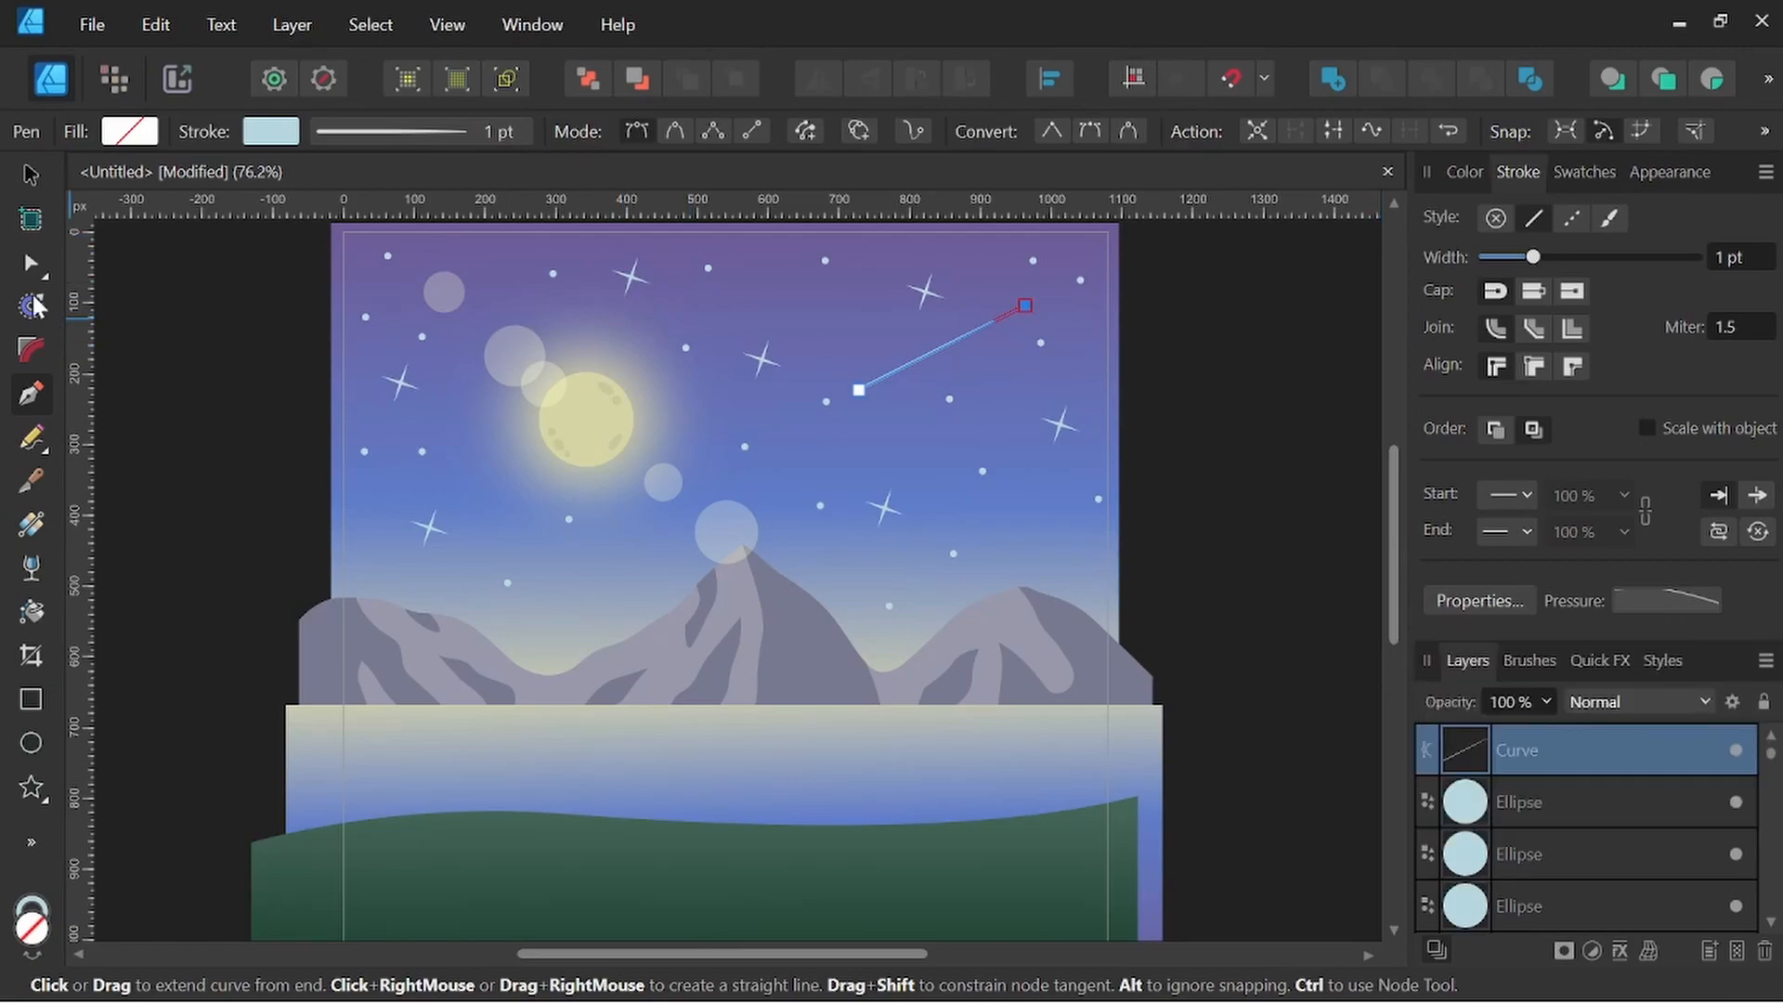
left_click(31, 177)
left_click(1183, 412)
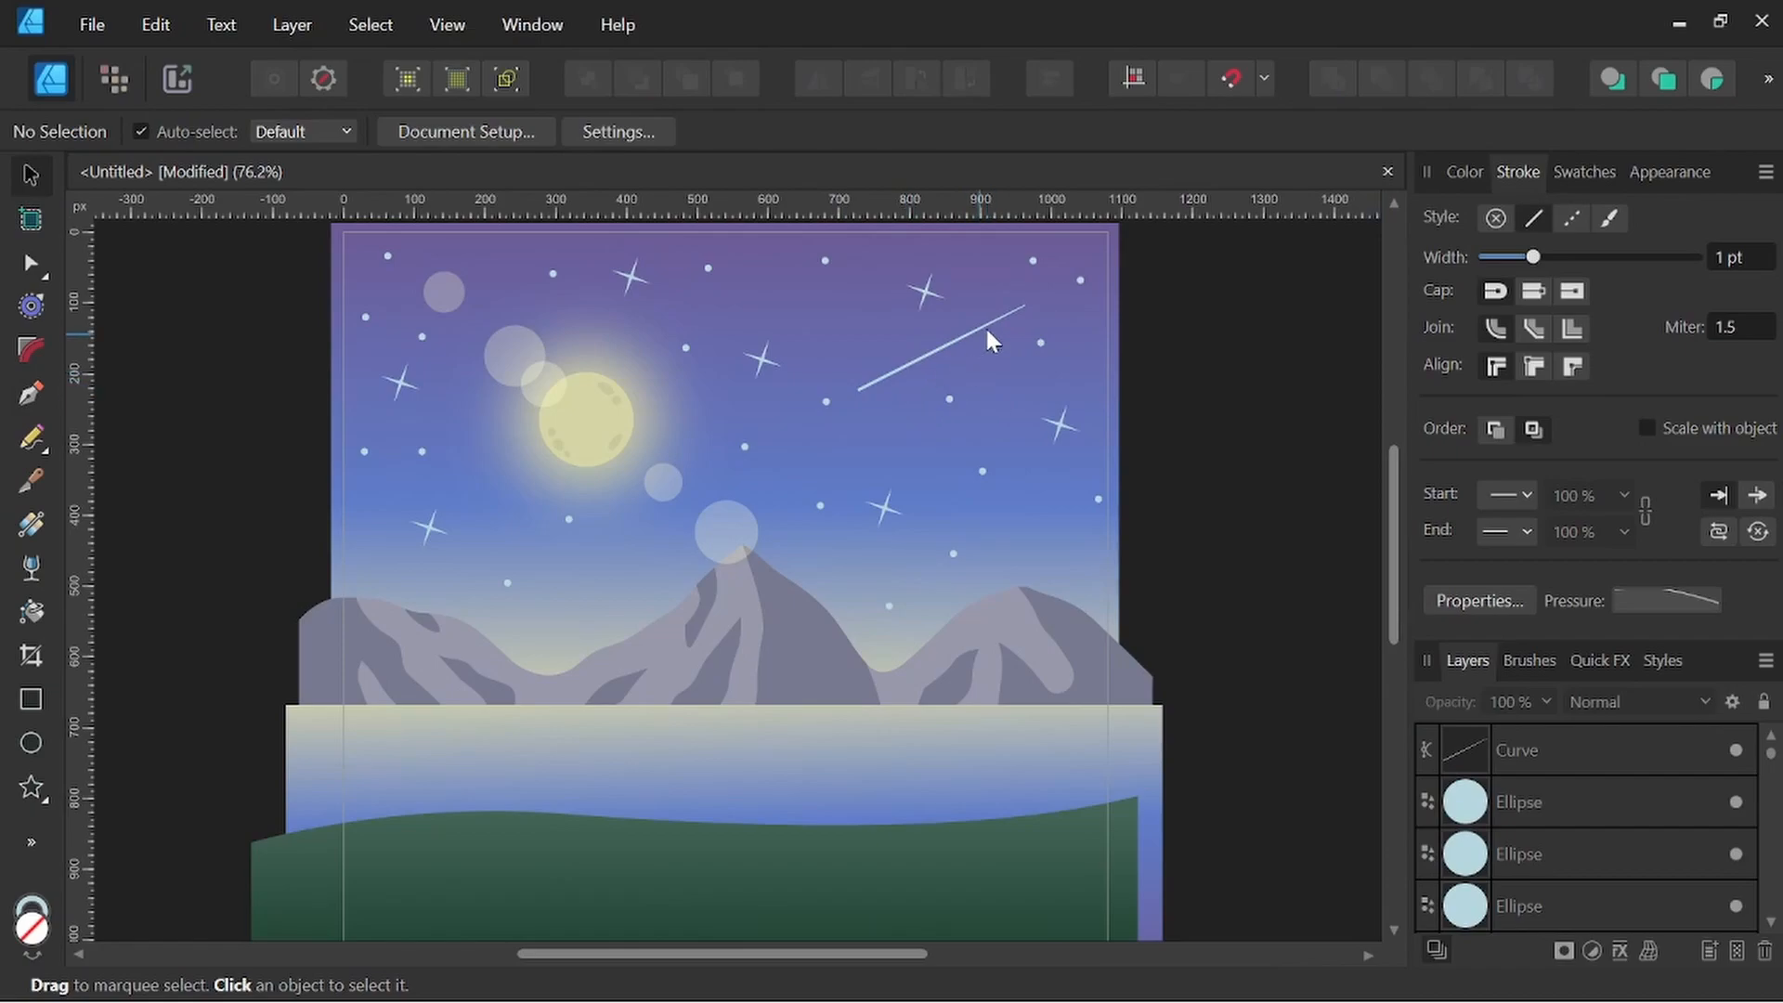
scroll(986, 343, "up", 4)
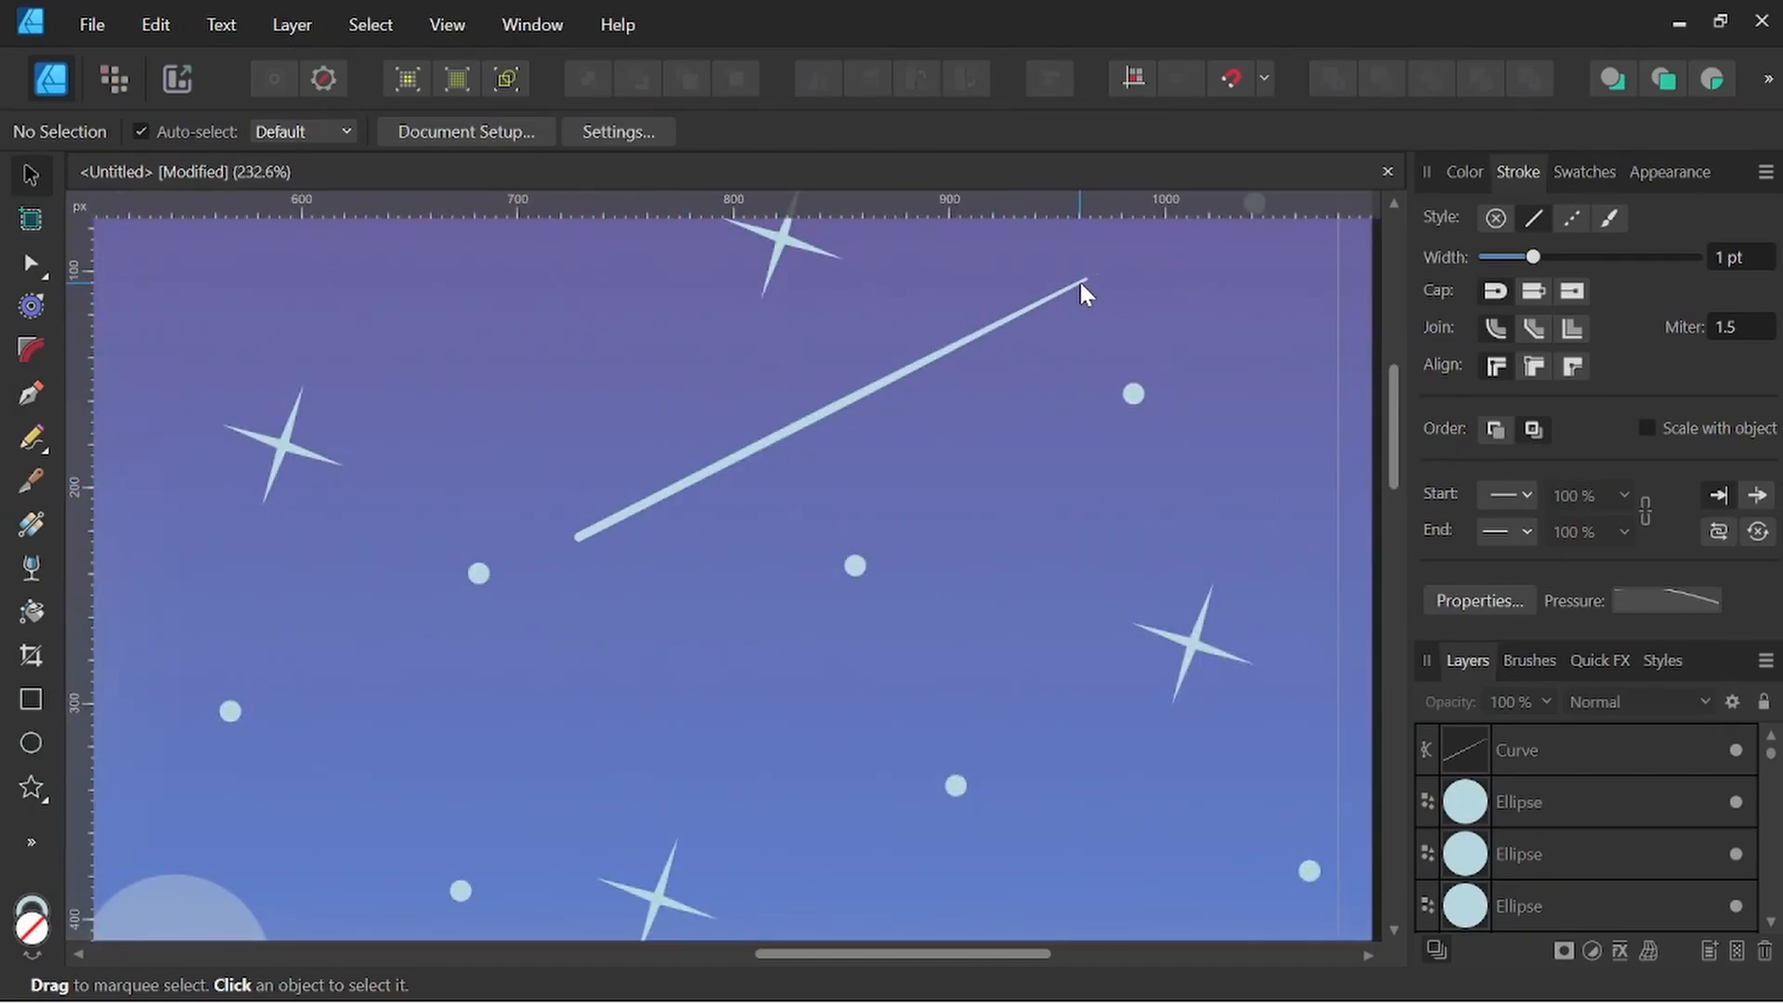
scroll(899, 376, "down", 5)
scroll(1013, 423, "down", 1)
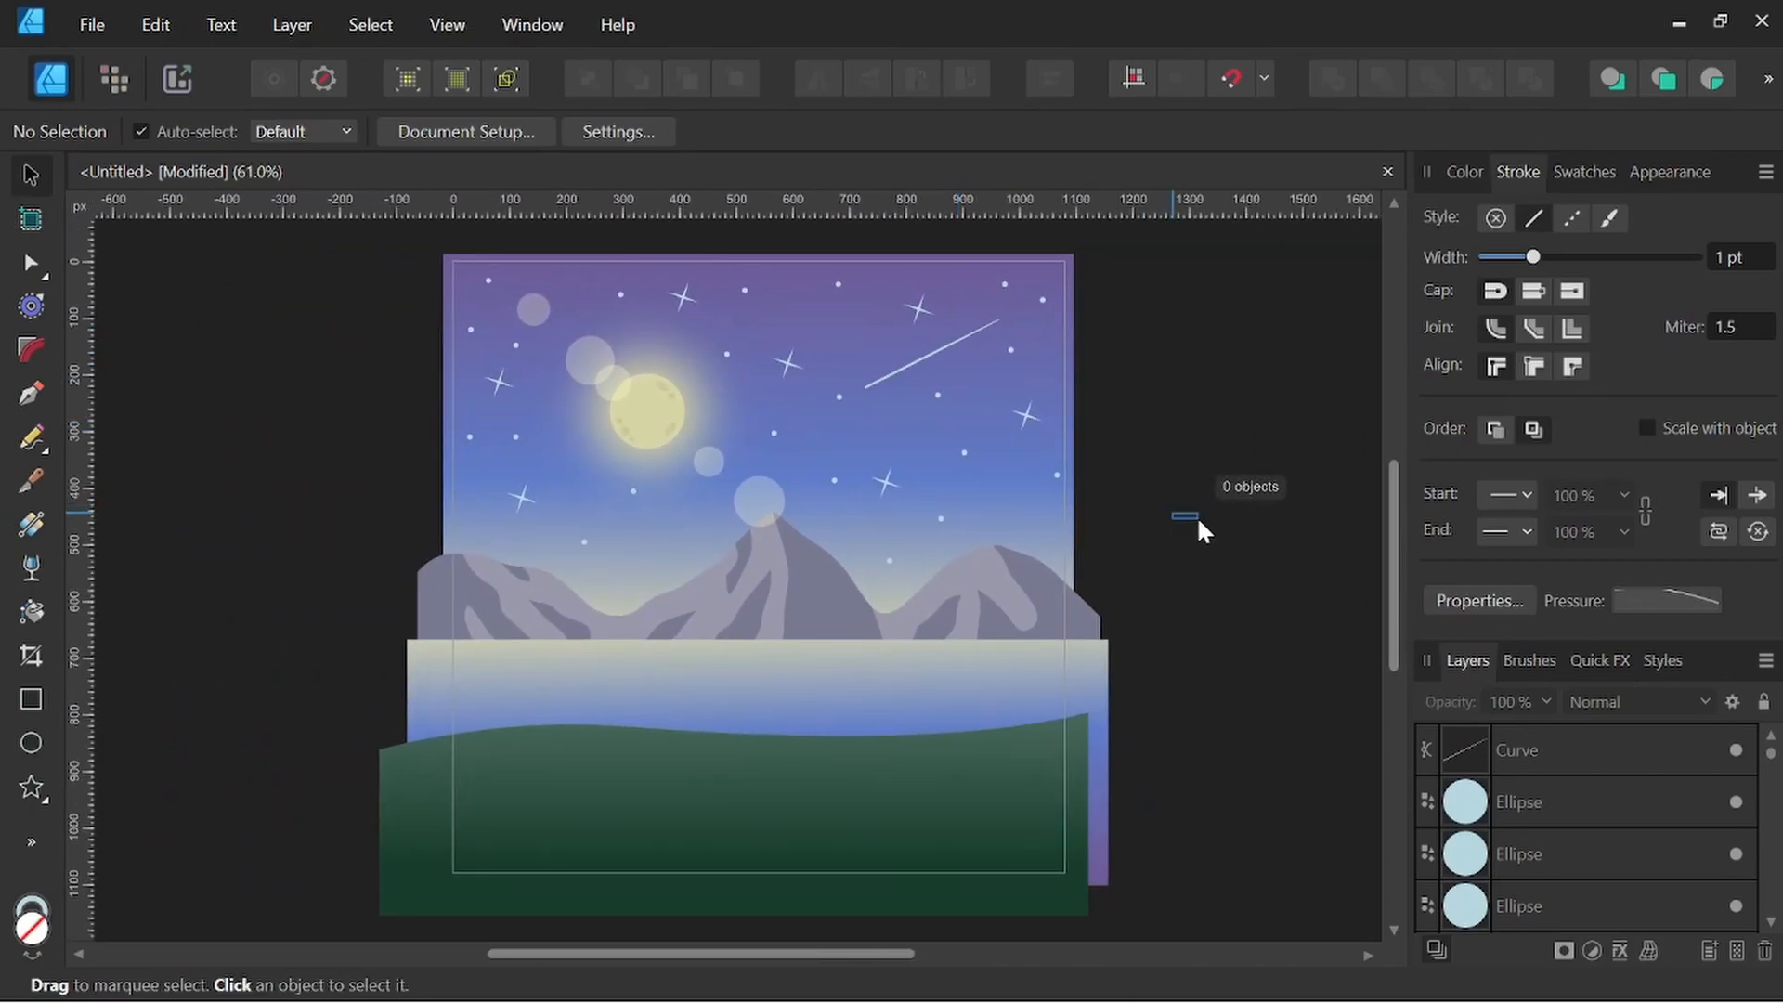
Group the shooting-star line, the small circles and all the stars, and name the group Stars
left_click(1572, 762)
scroll(1569, 749, "down", 4)
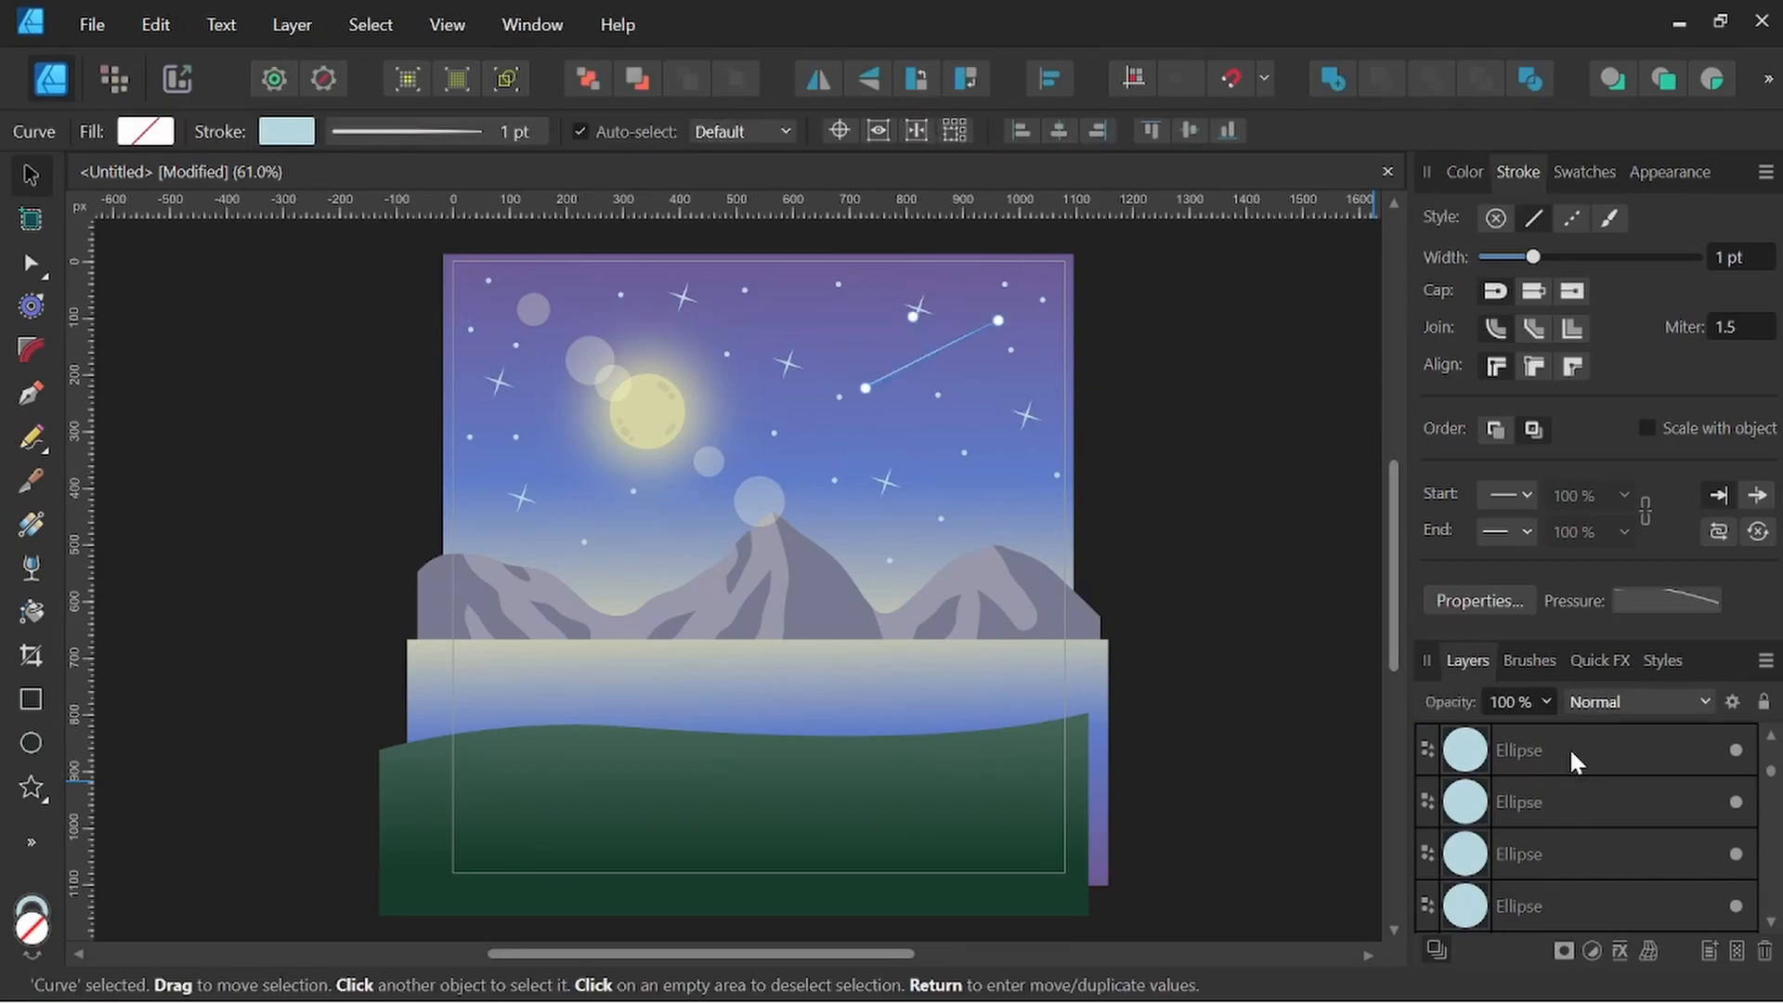
scroll(1571, 754, "down", 5)
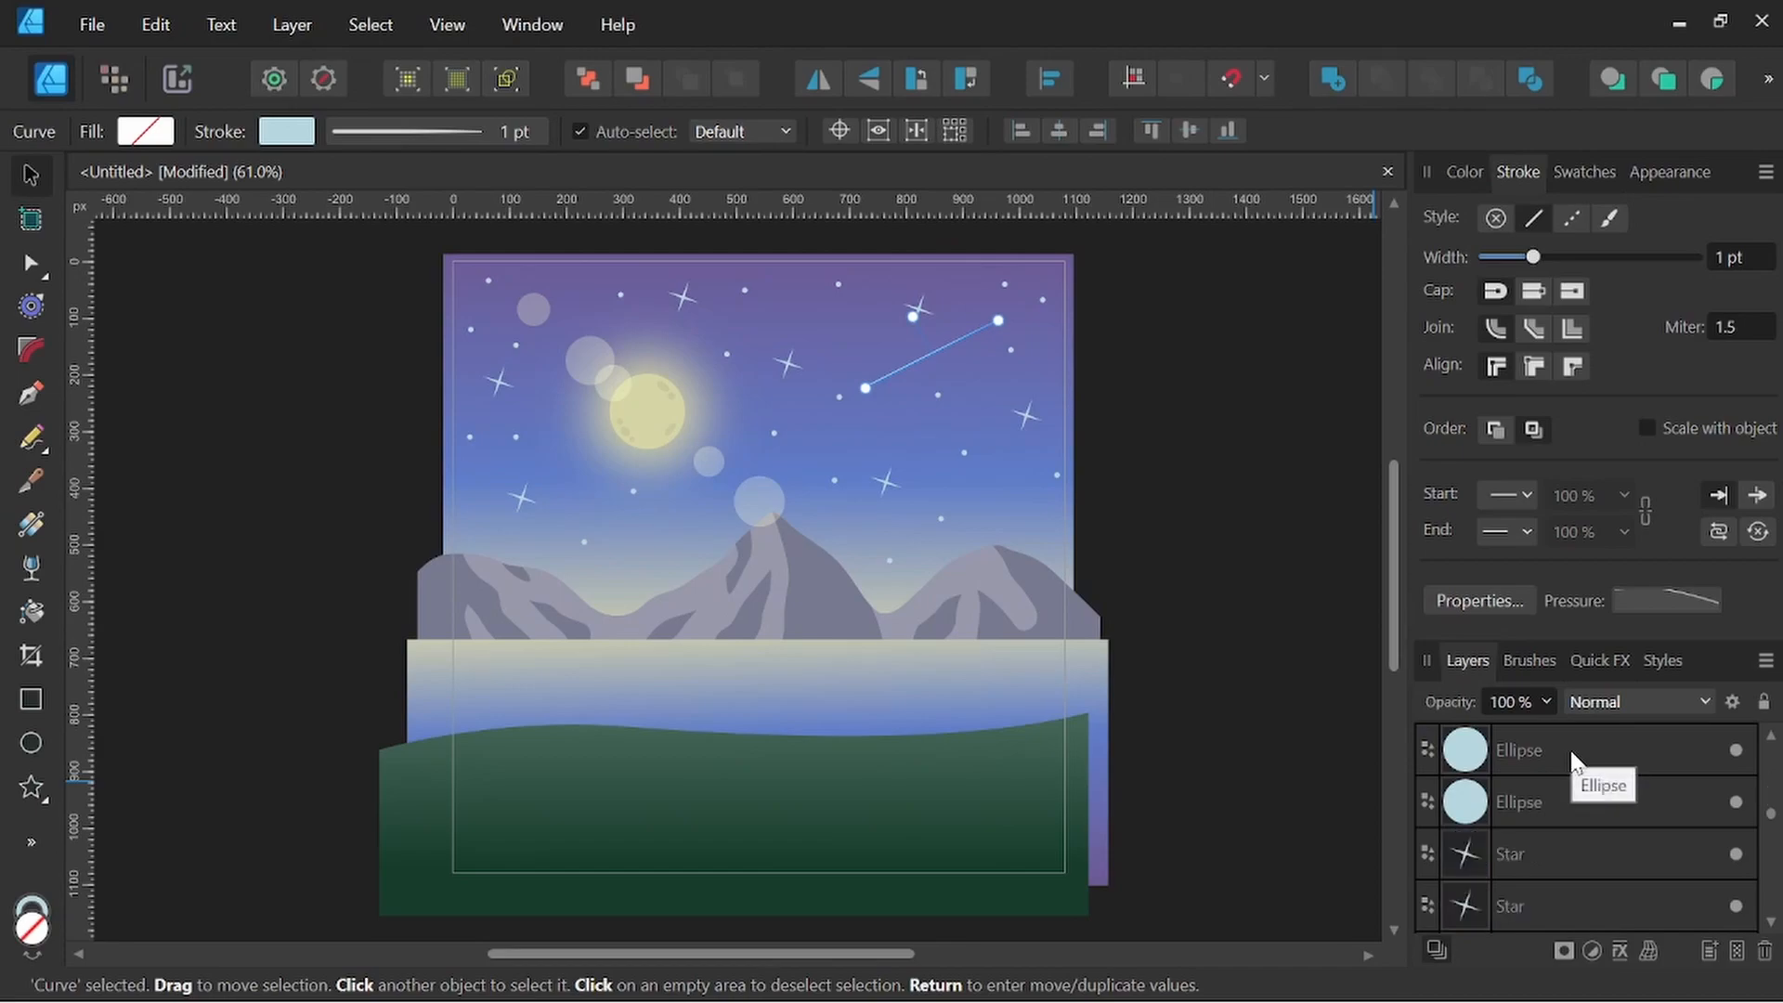
scroll(1572, 757, "up", 1)
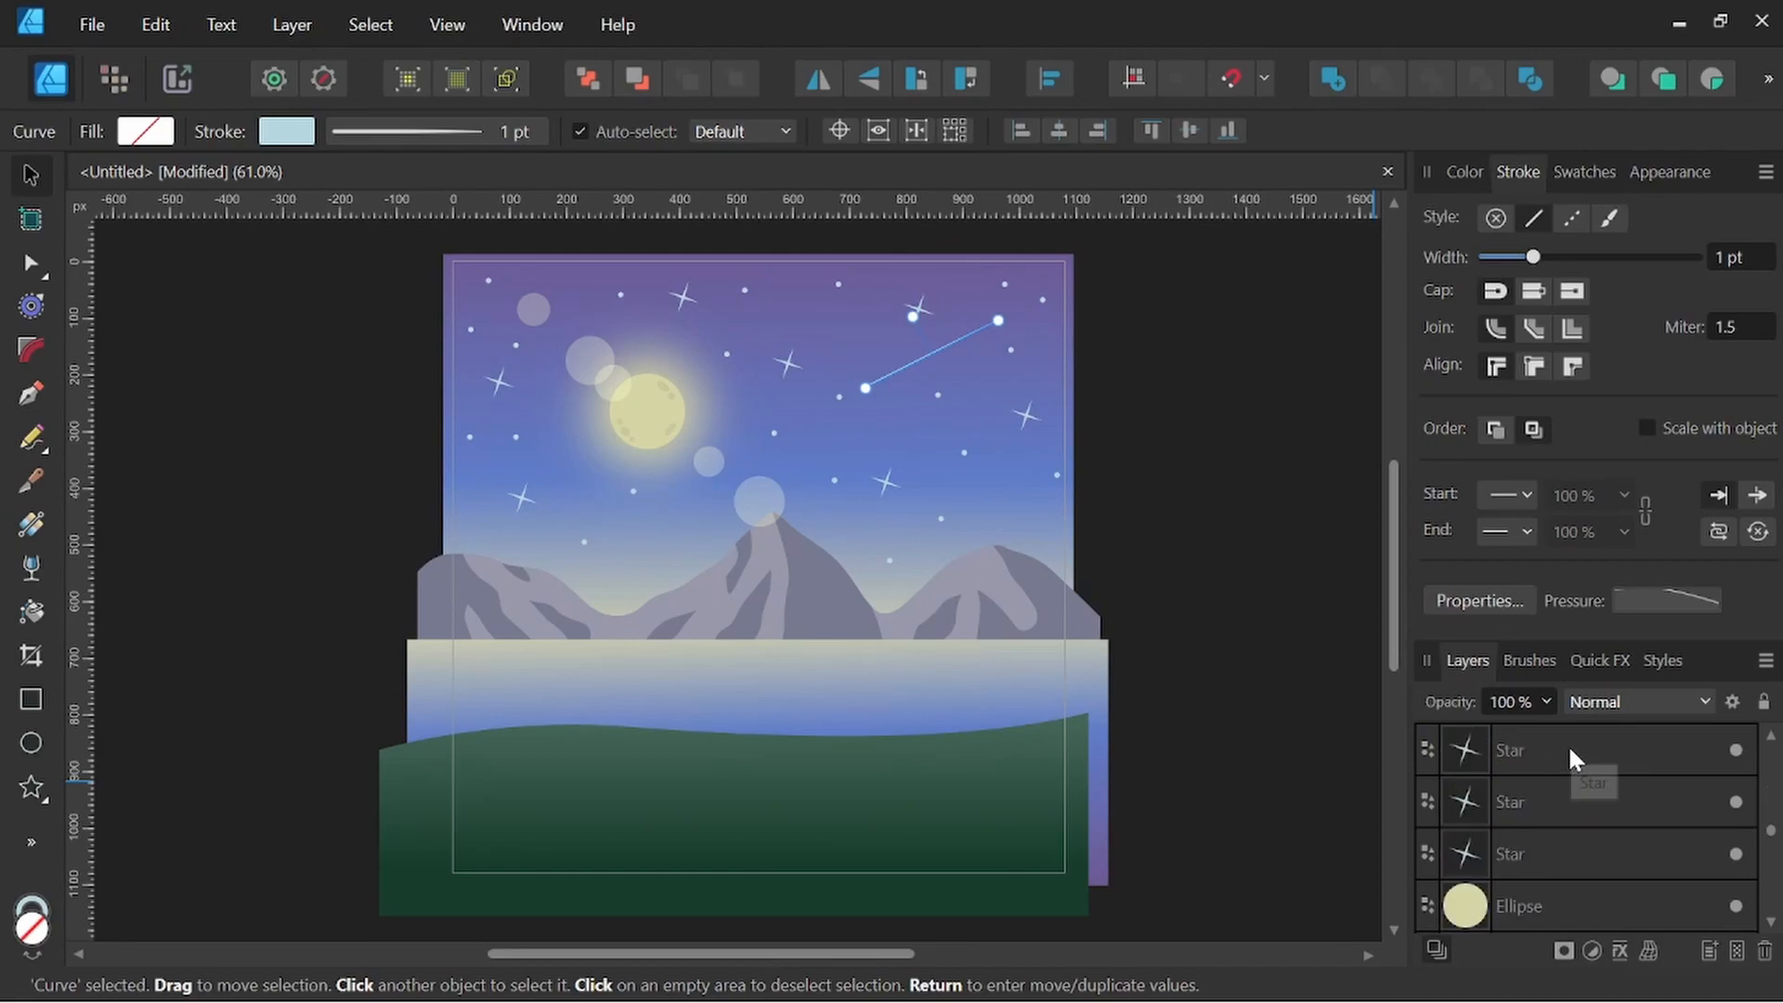
left_click(1551, 854, "shift")
right_click(1551, 854)
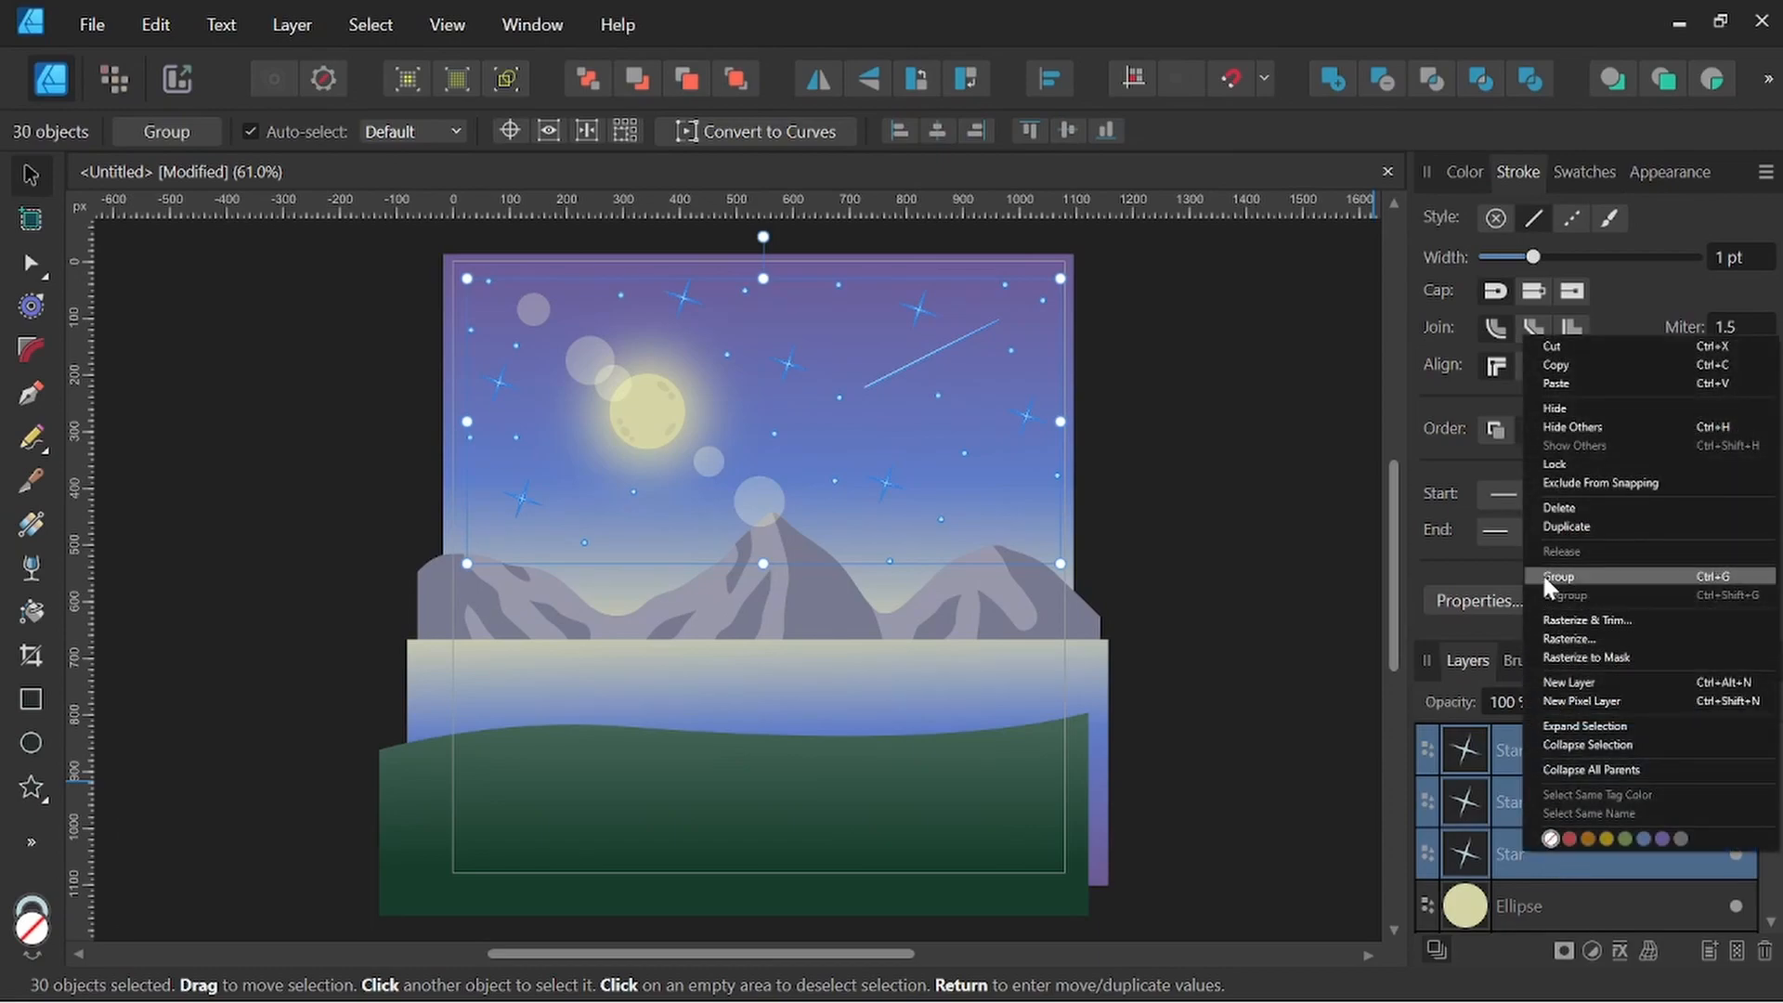
left_click(1545, 578)
double_click(1514, 748)
type("Sta")
key("Return")
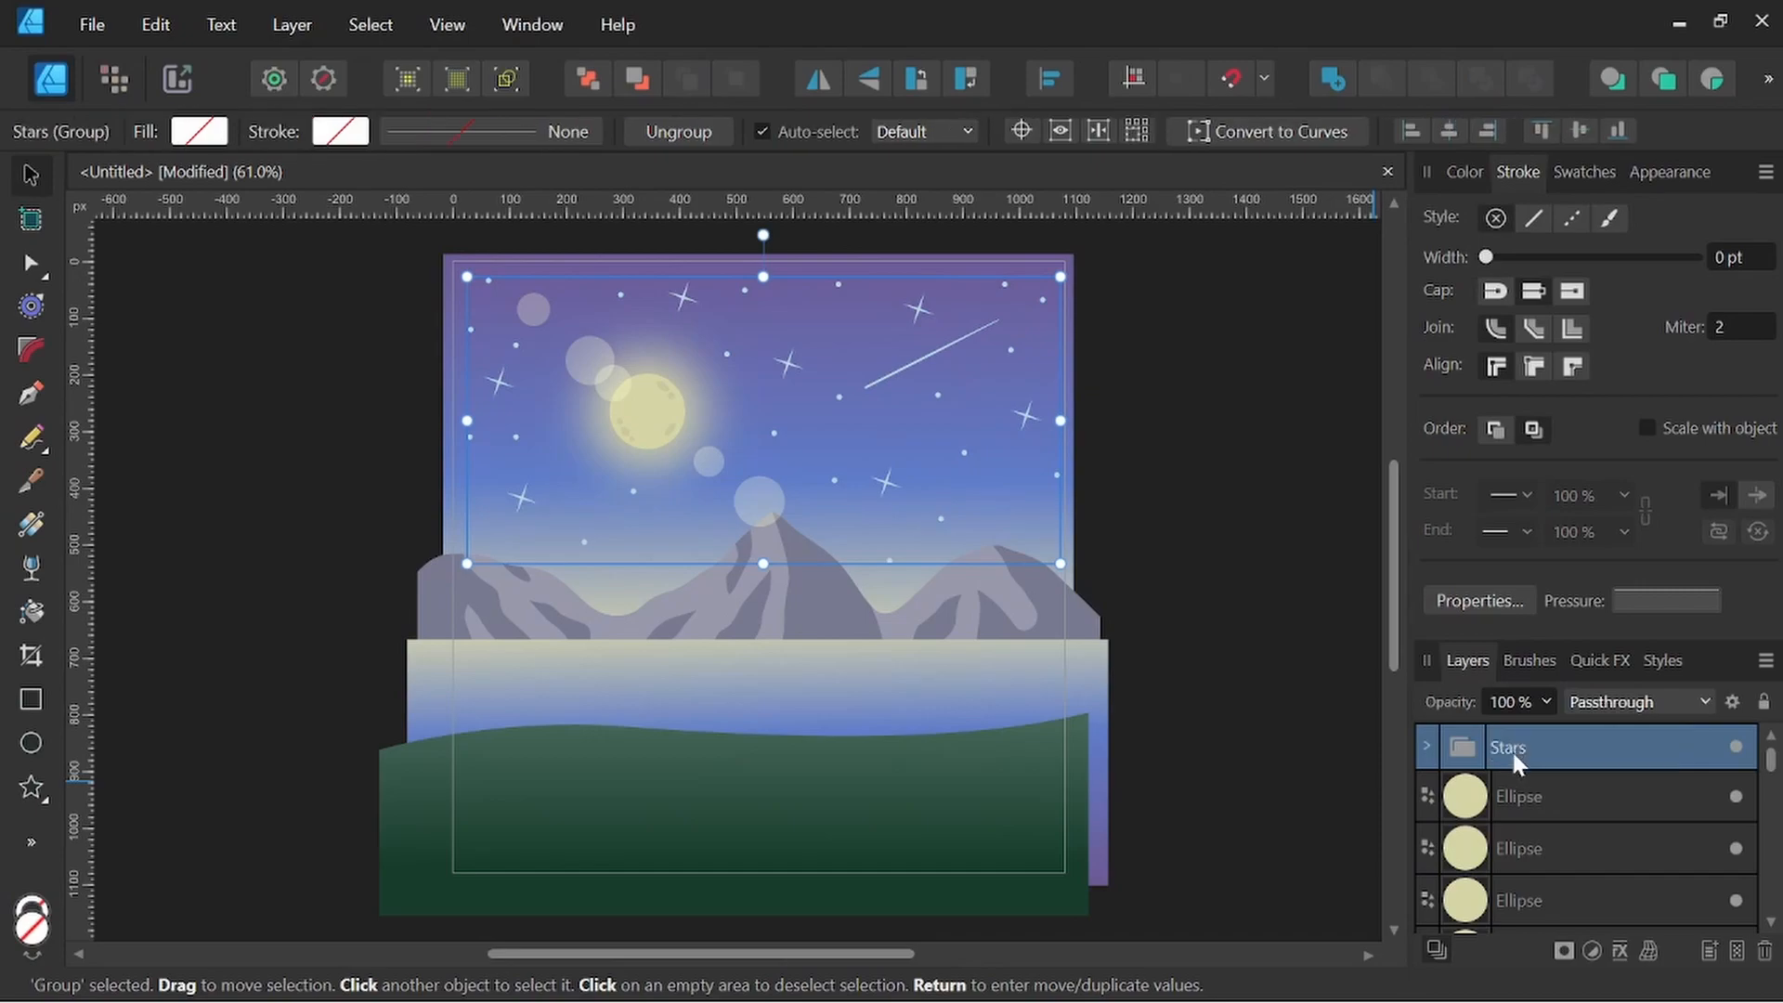
Group the moon, its glow and the flare circles, name the group Moon, and clear the selection
left_click(1534, 793)
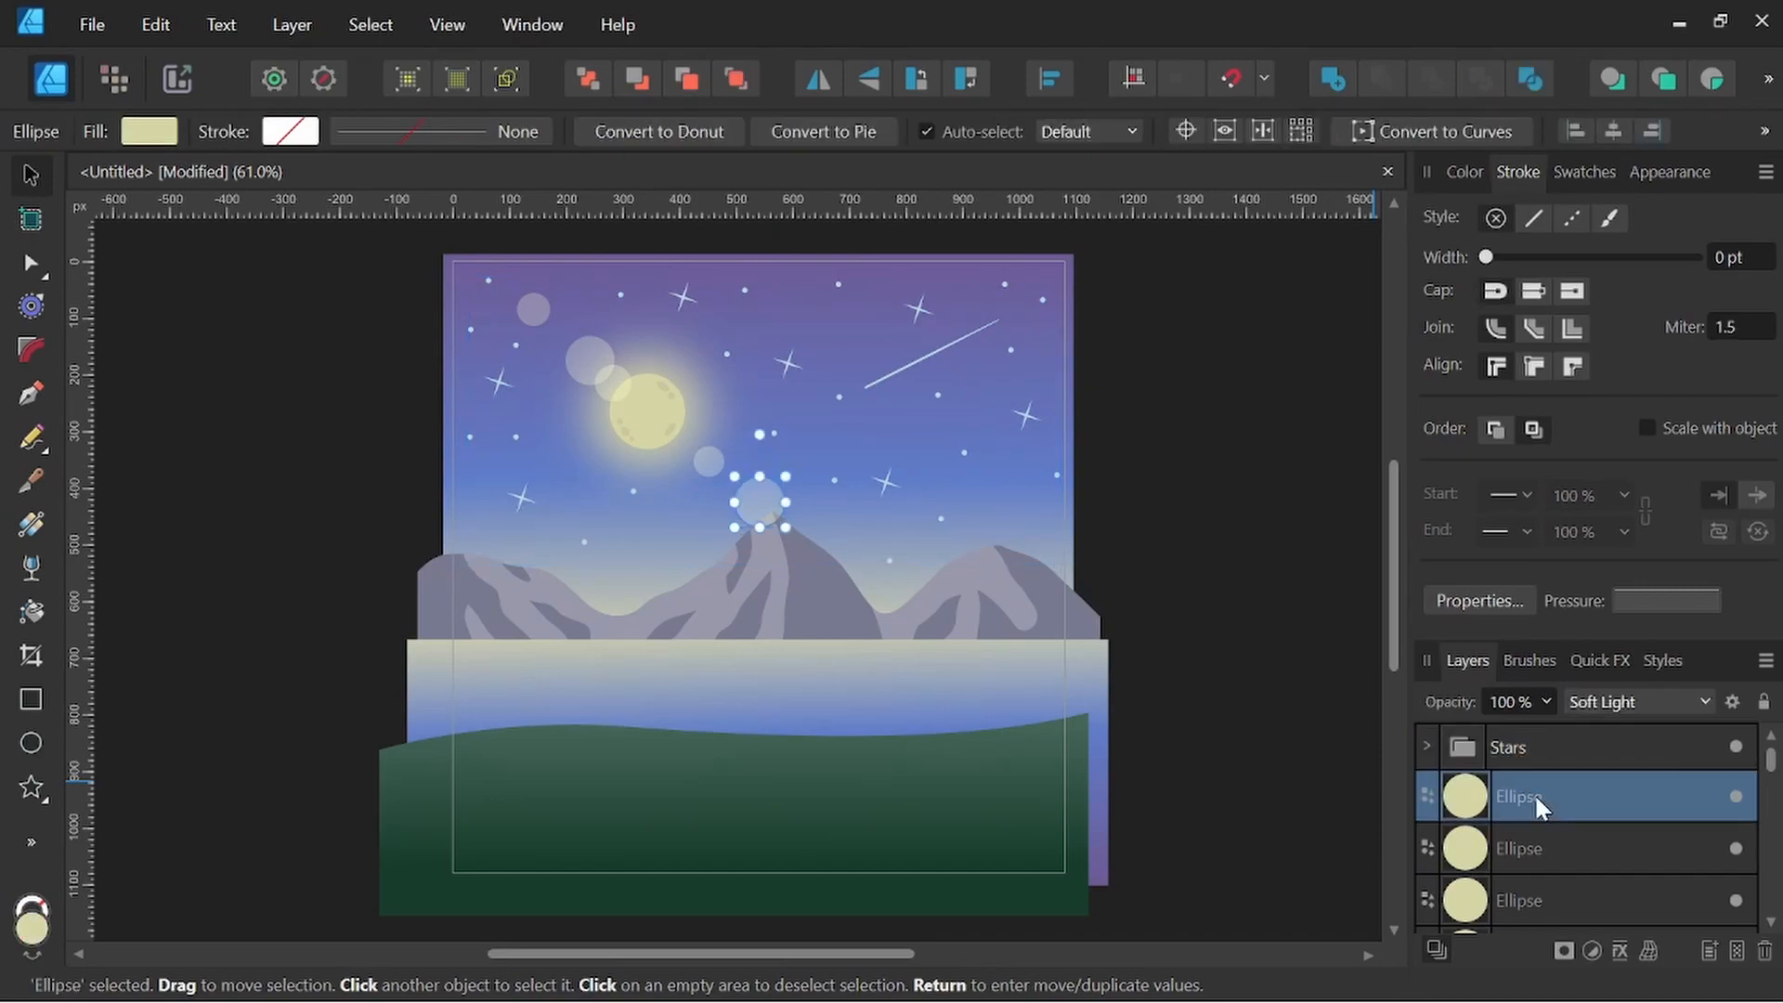
scroll(1534, 795, "down", 2)
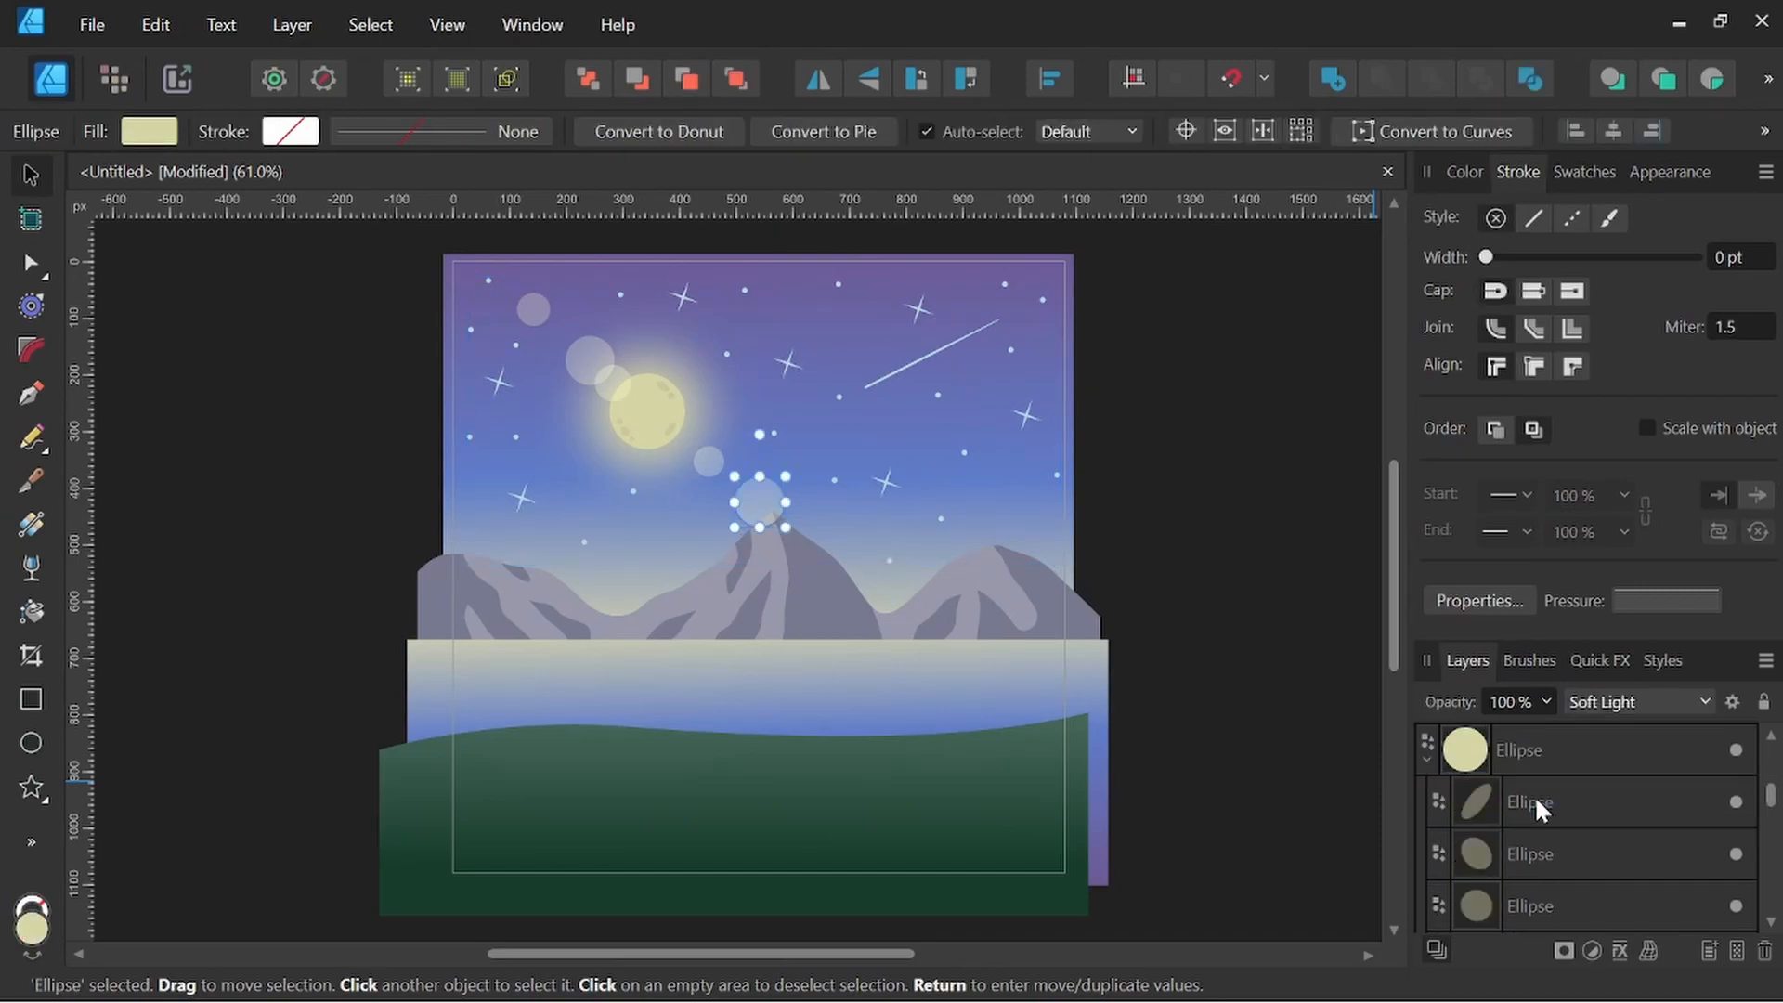
left_click(1429, 764)
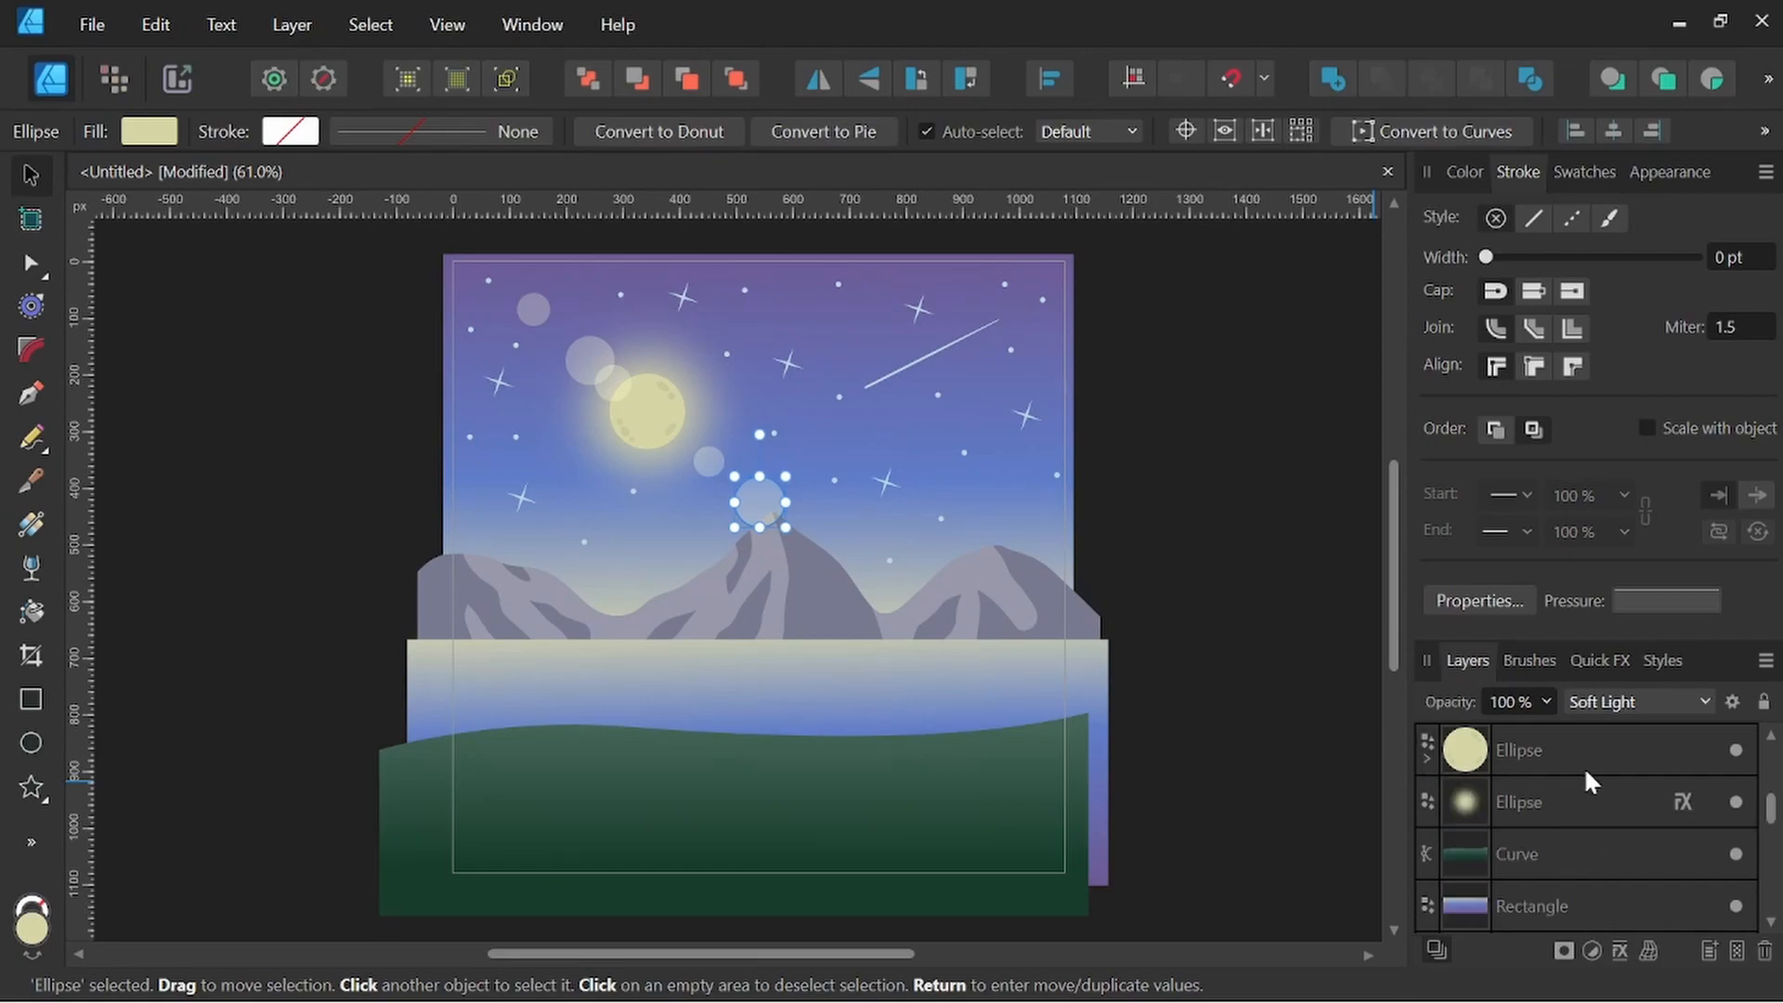
scroll(1584, 766, "up", 1)
scroll(1581, 767, "down", 1)
left_click(1542, 800, "shift")
right_click(1541, 800)
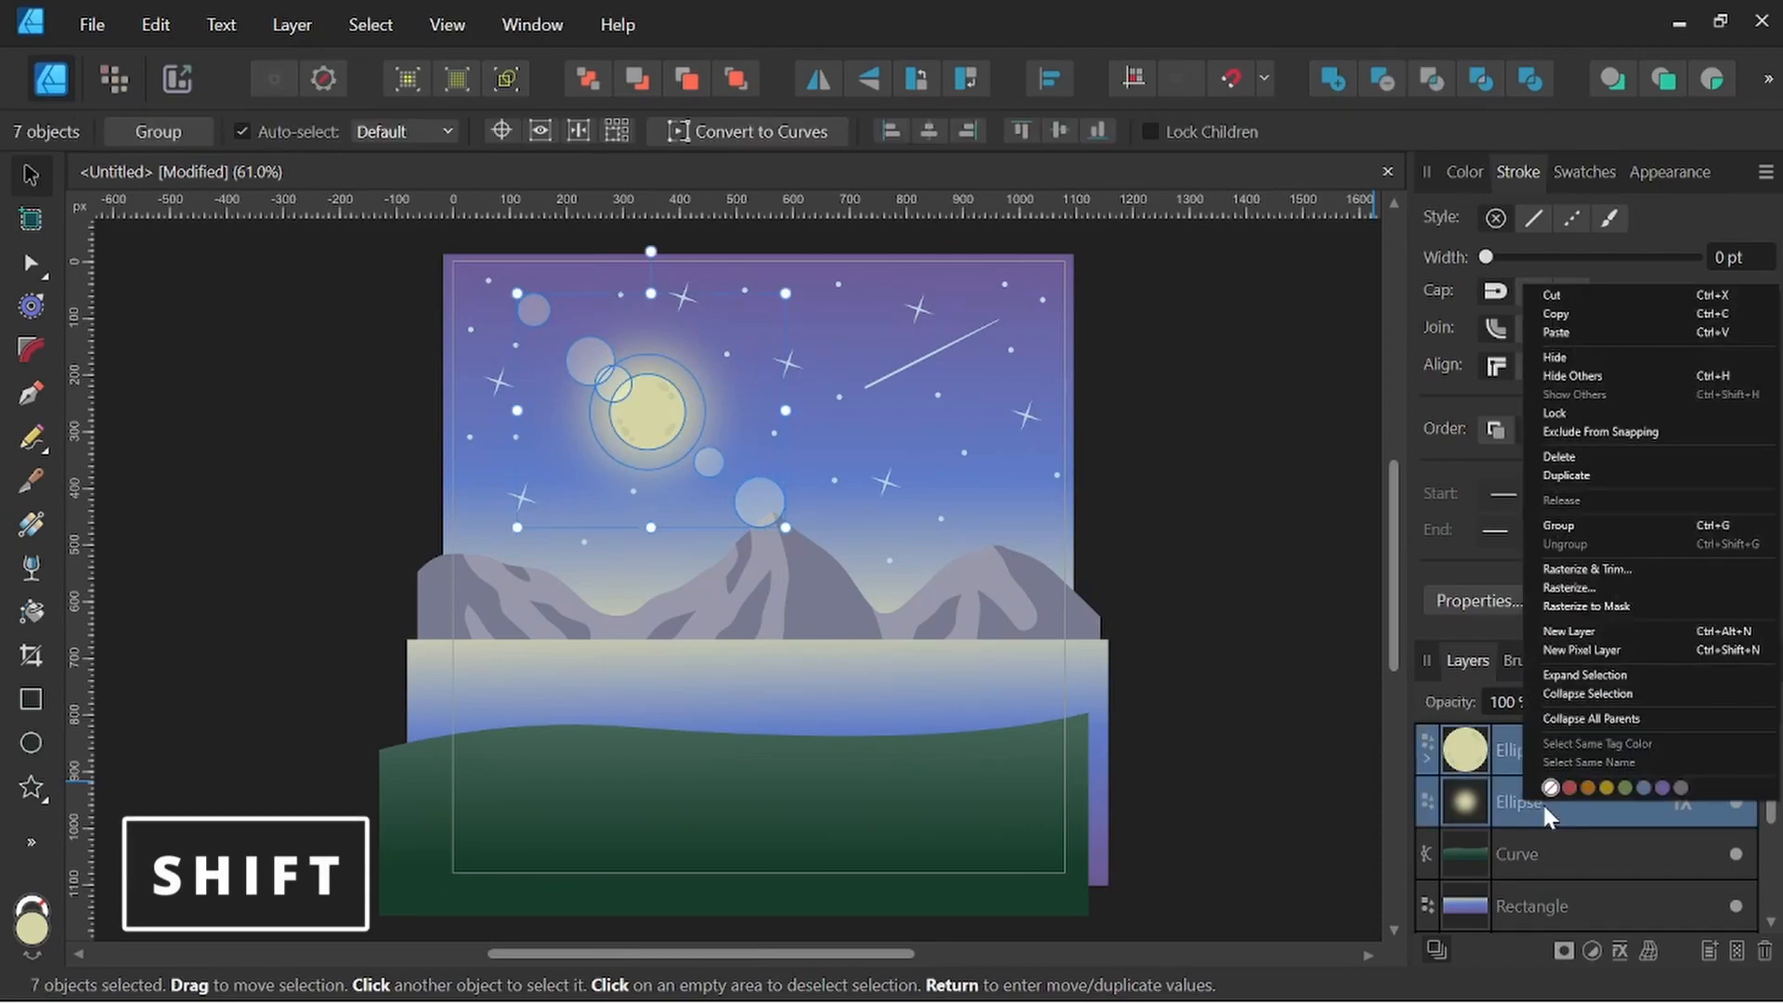
left_click(1557, 526)
double_click(1523, 748)
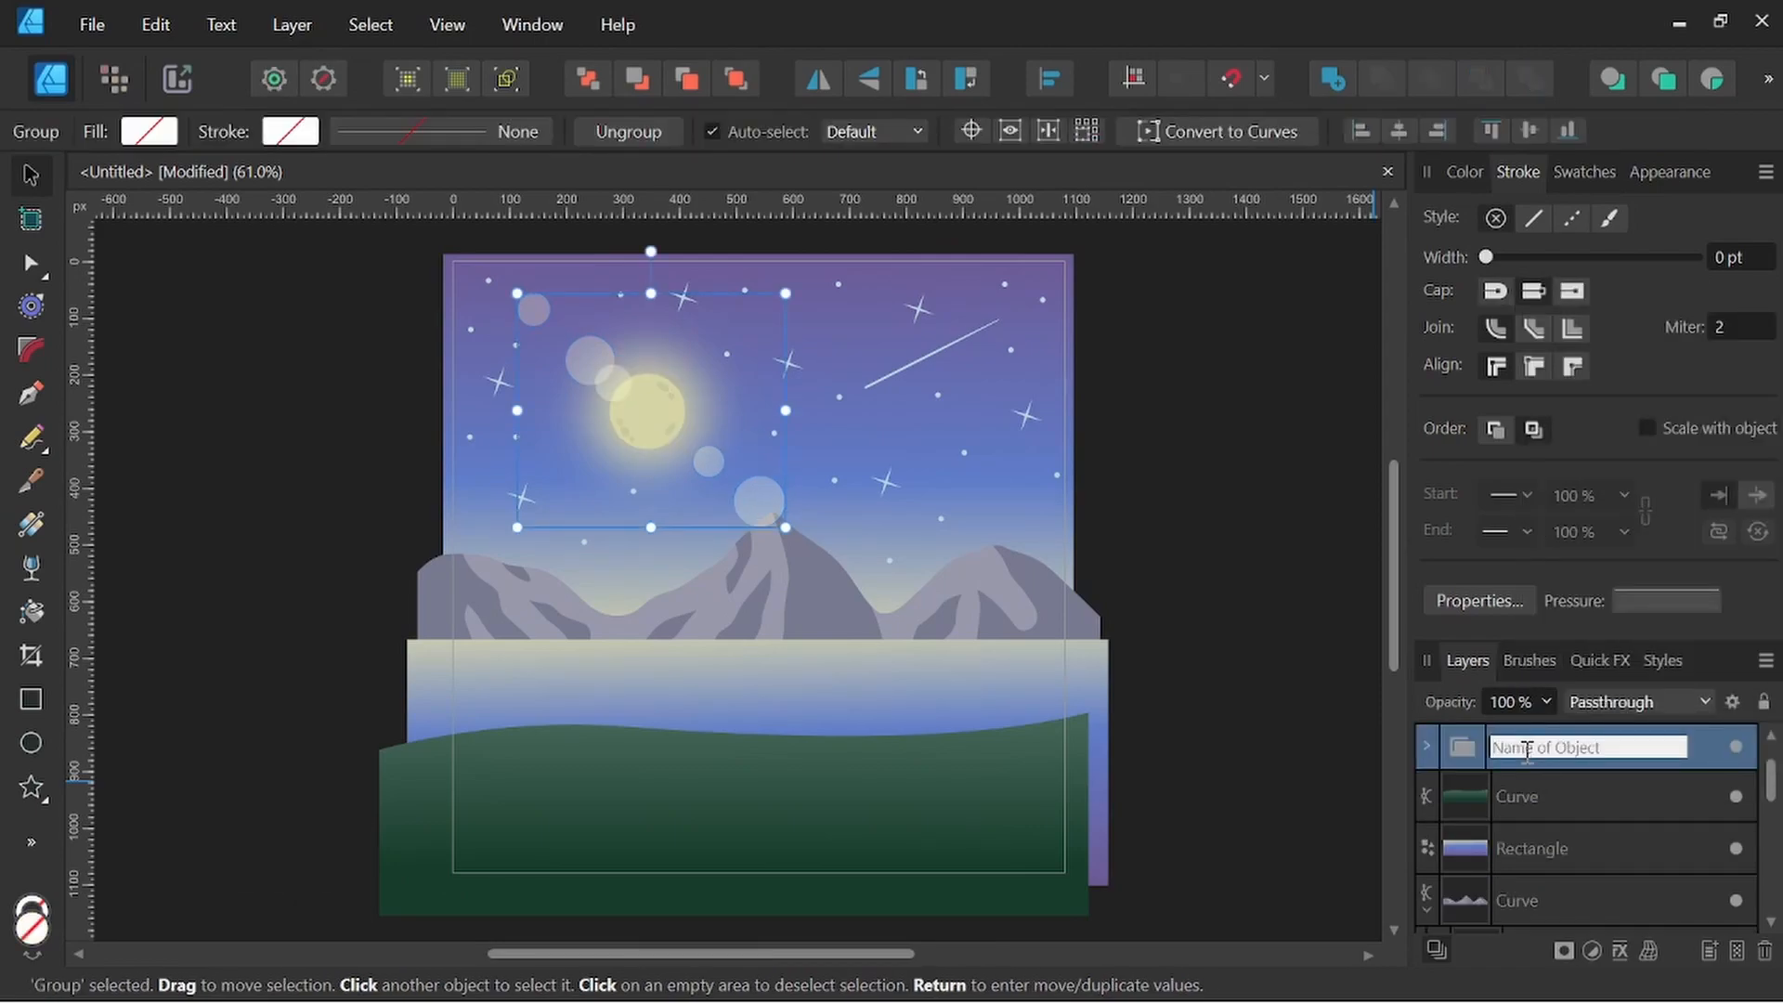
type("Moon")
key("Return")
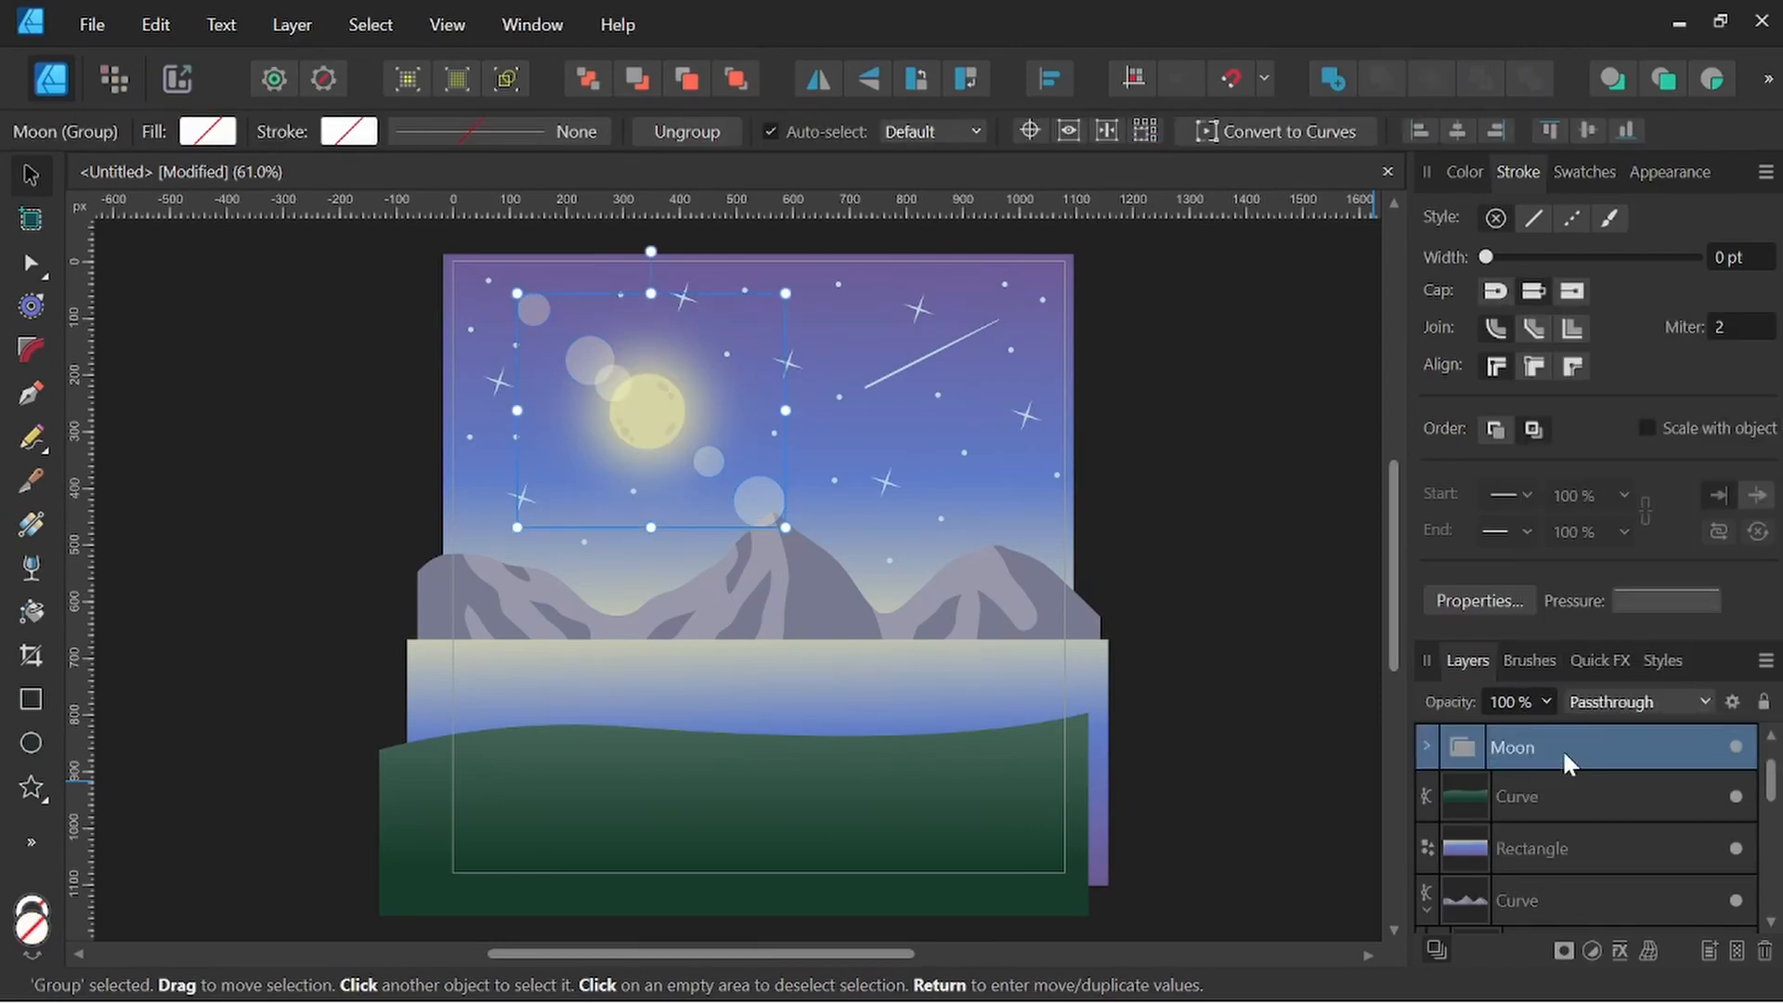
left_click(1252, 582)
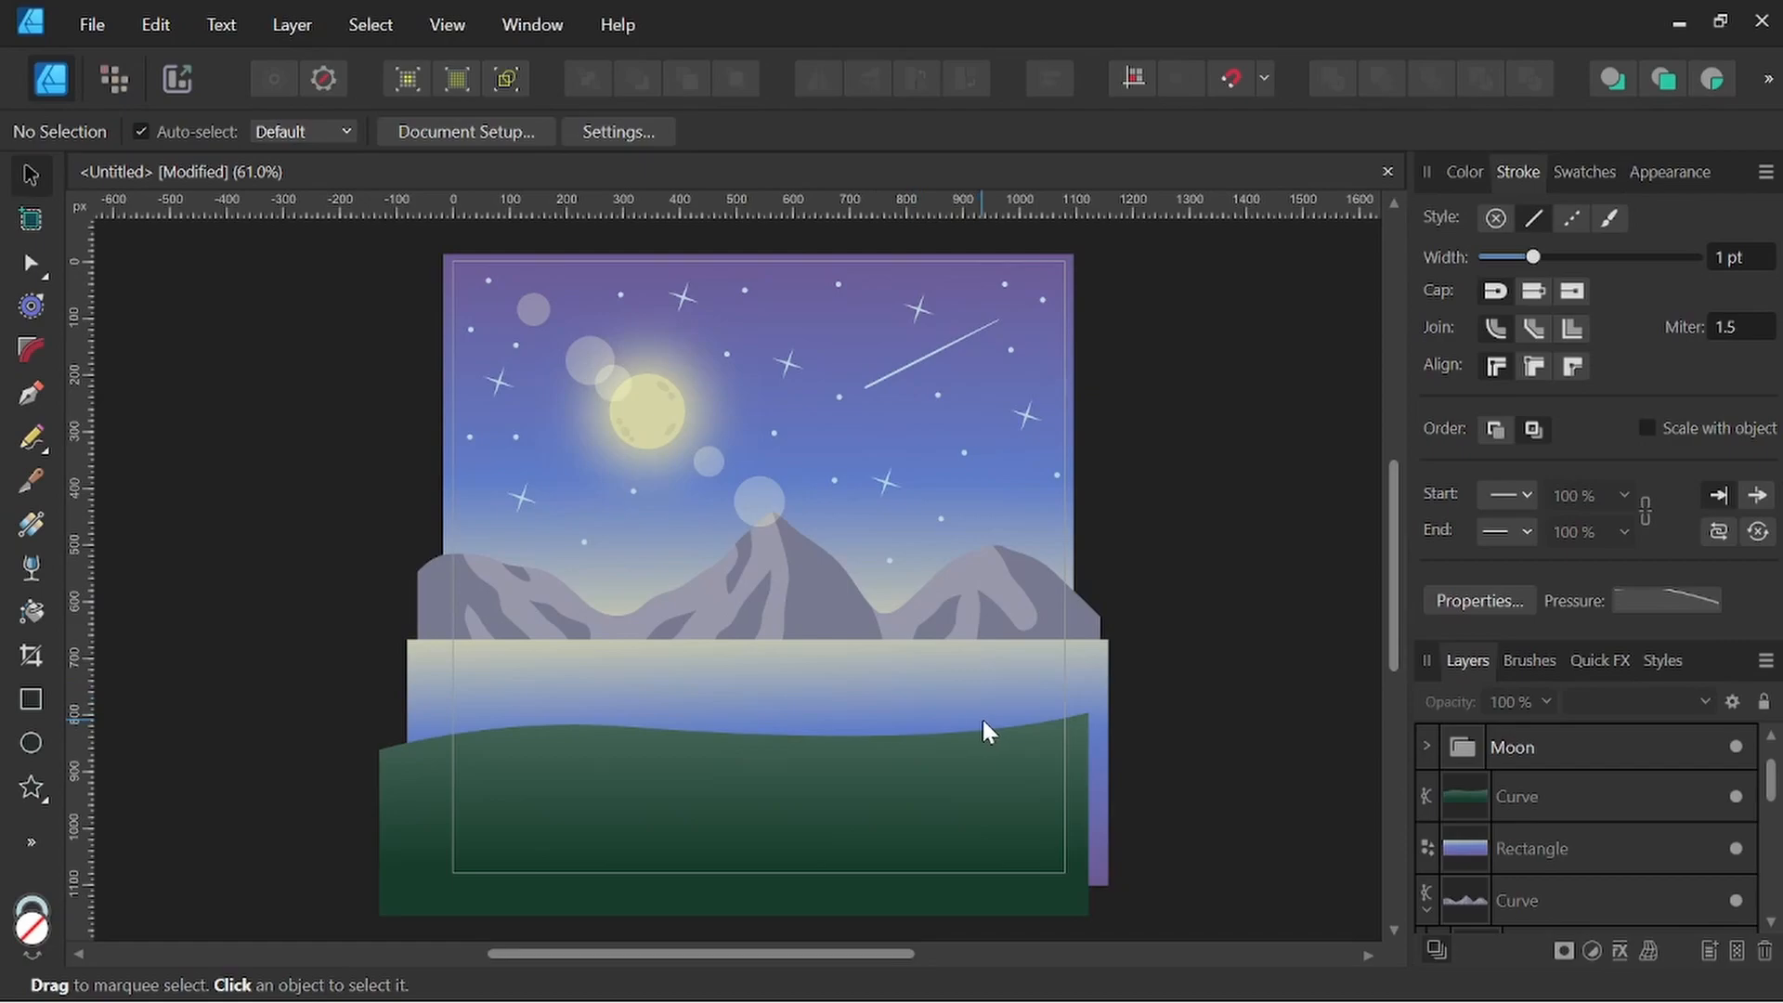
Lower the top edge of the green shore slightly, raise the lake rectangle's top edge onto the mountain bases, and clear the selection
left_click(1525, 795)
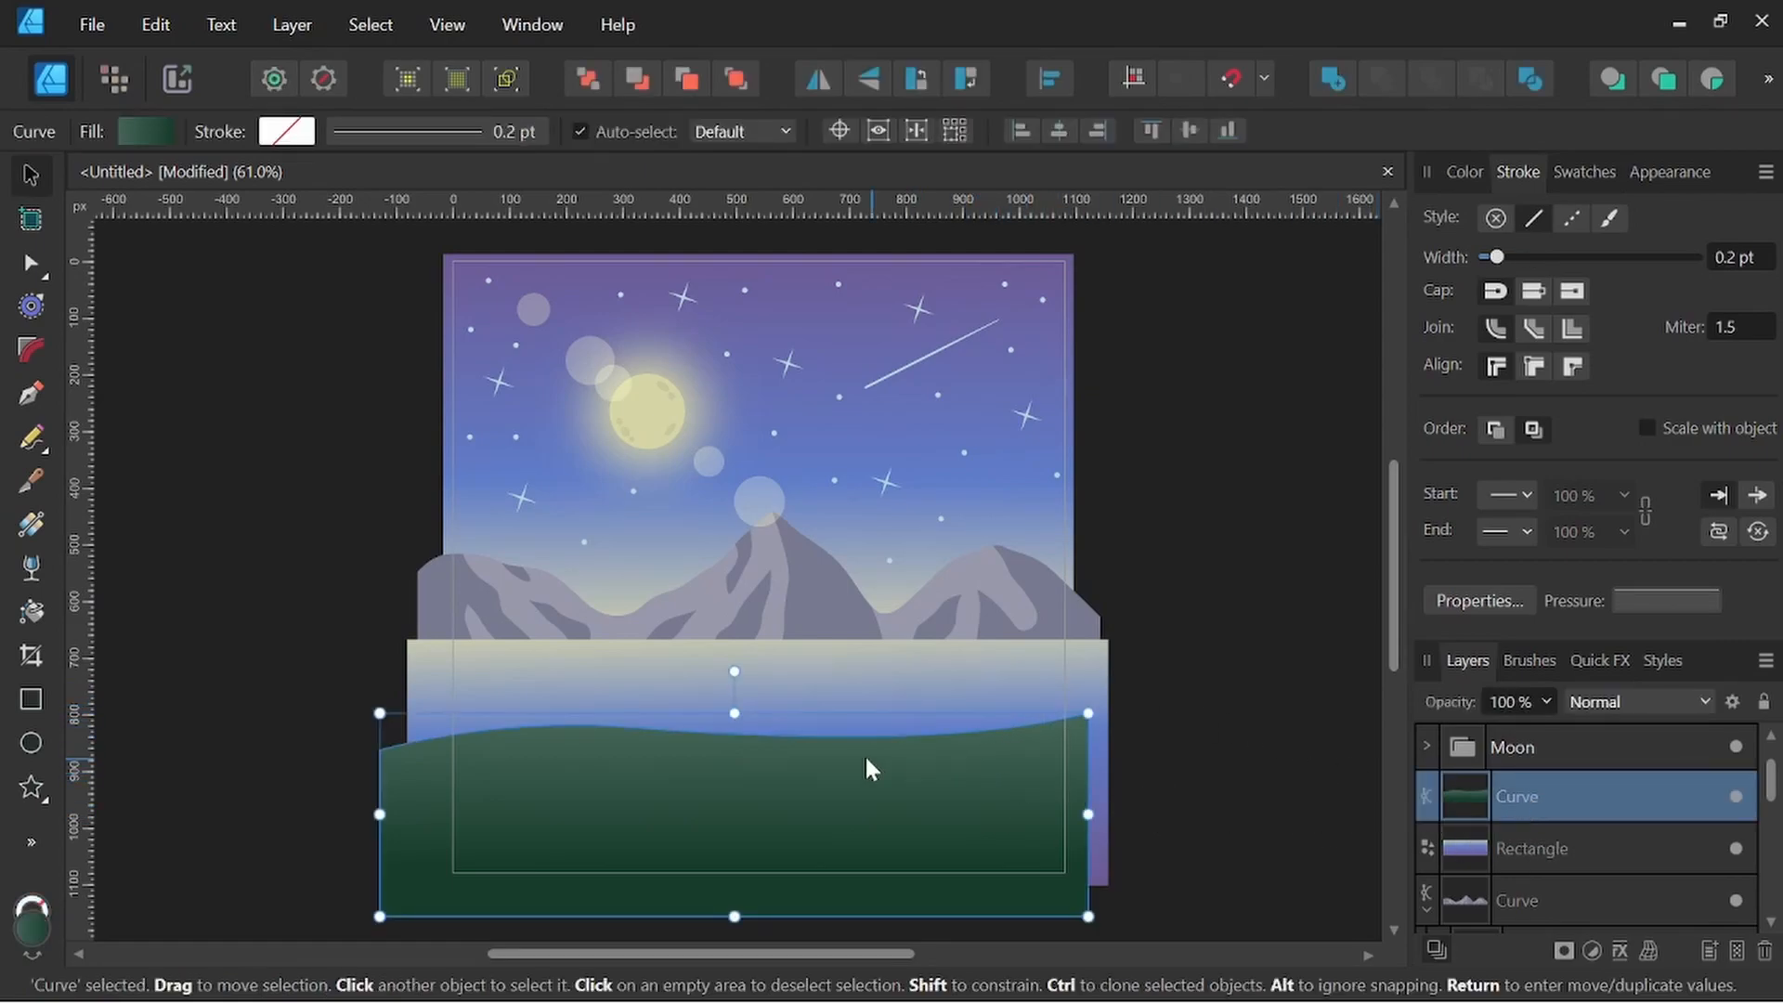
left_click_drag(736, 713, 735, 735)
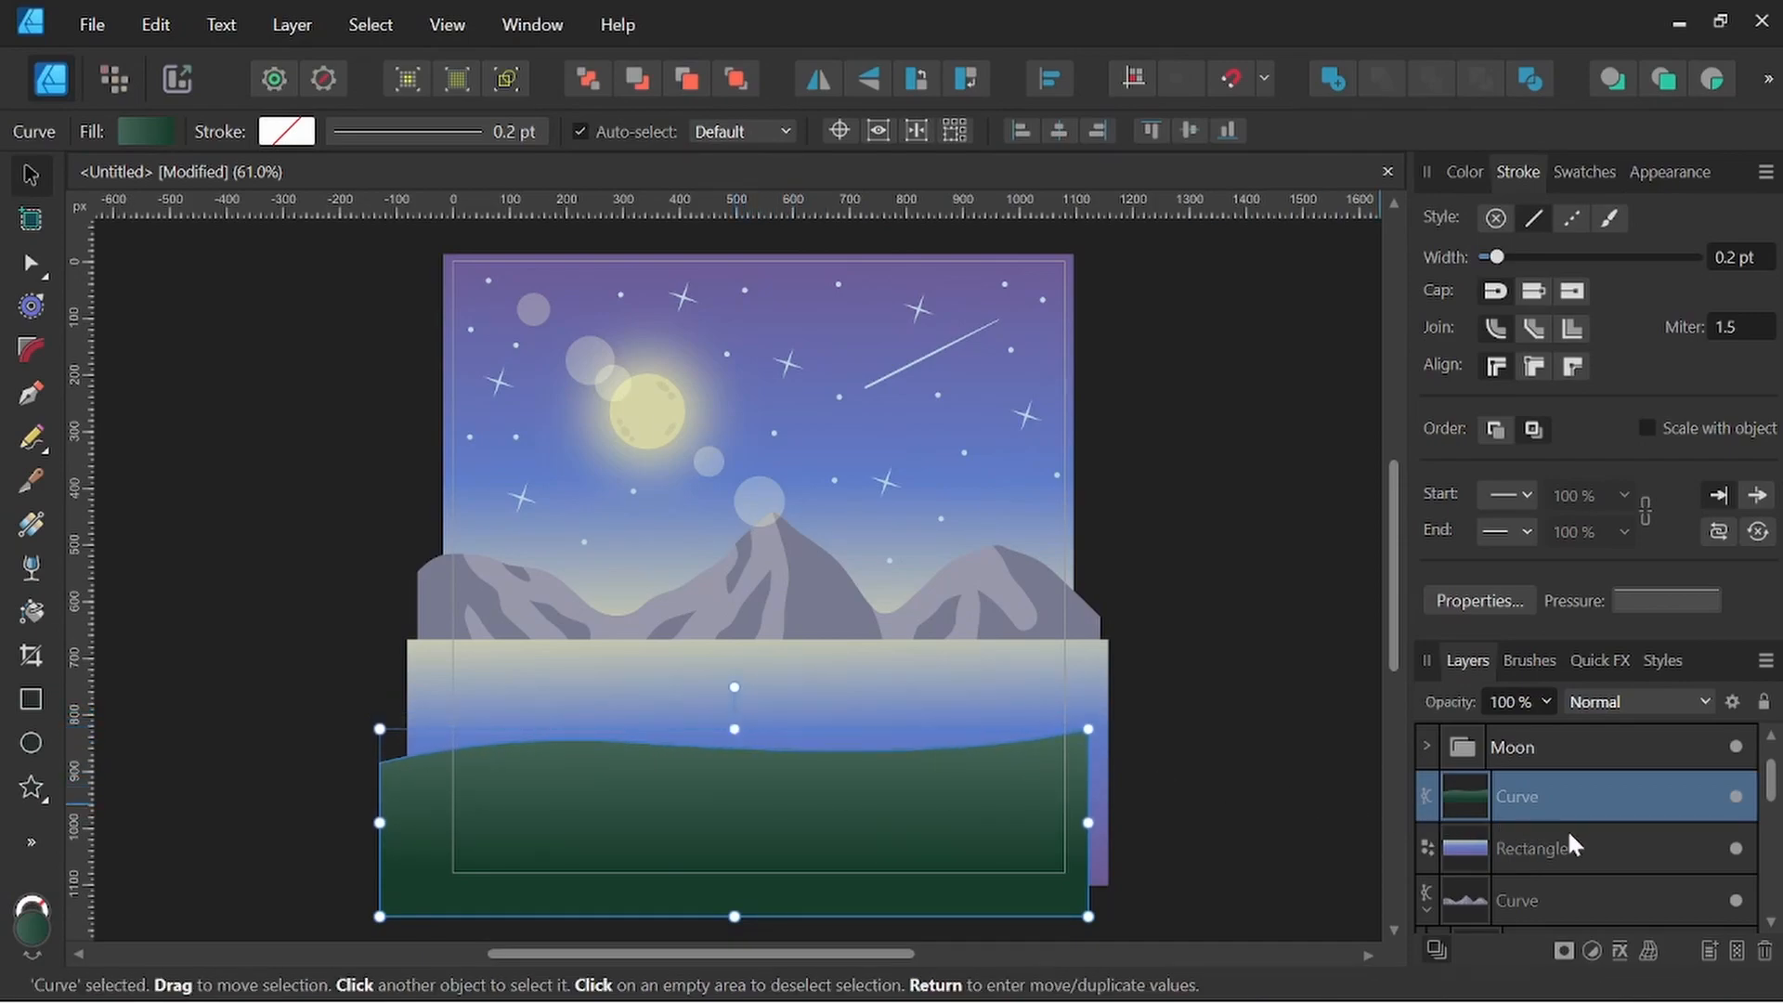
left_click(1598, 843)
left_click_drag(759, 640, 763, 630)
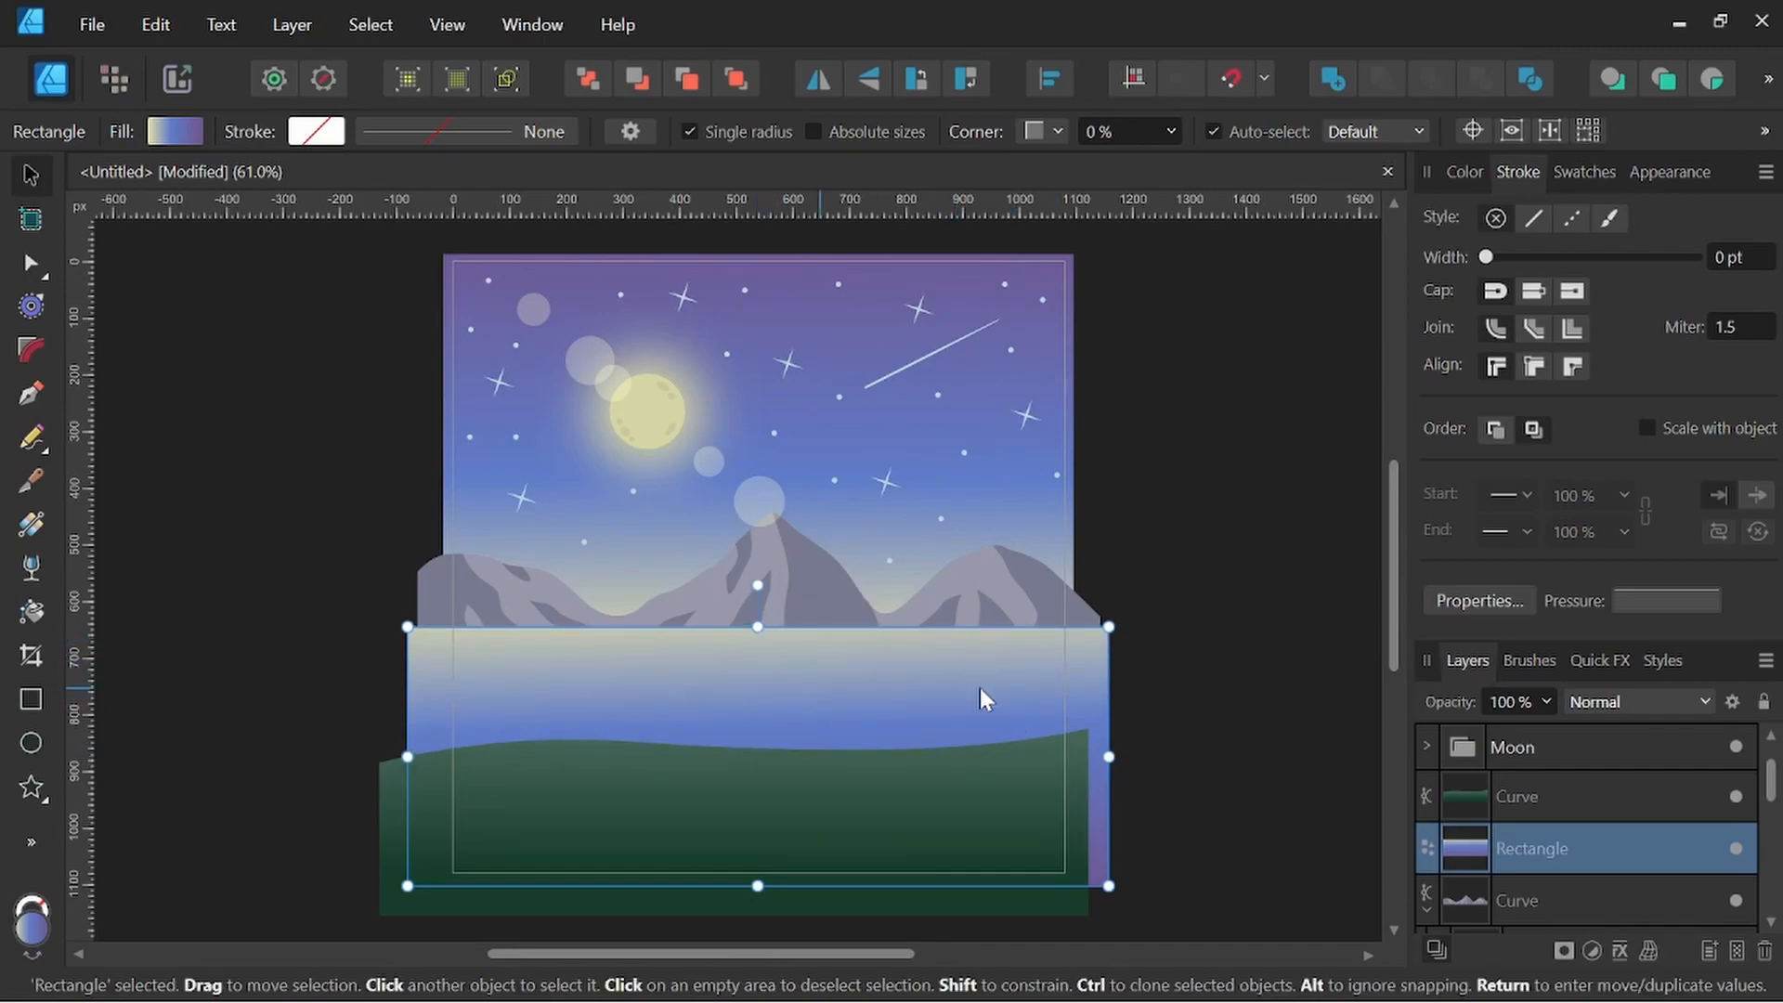
left_click(1210, 652)
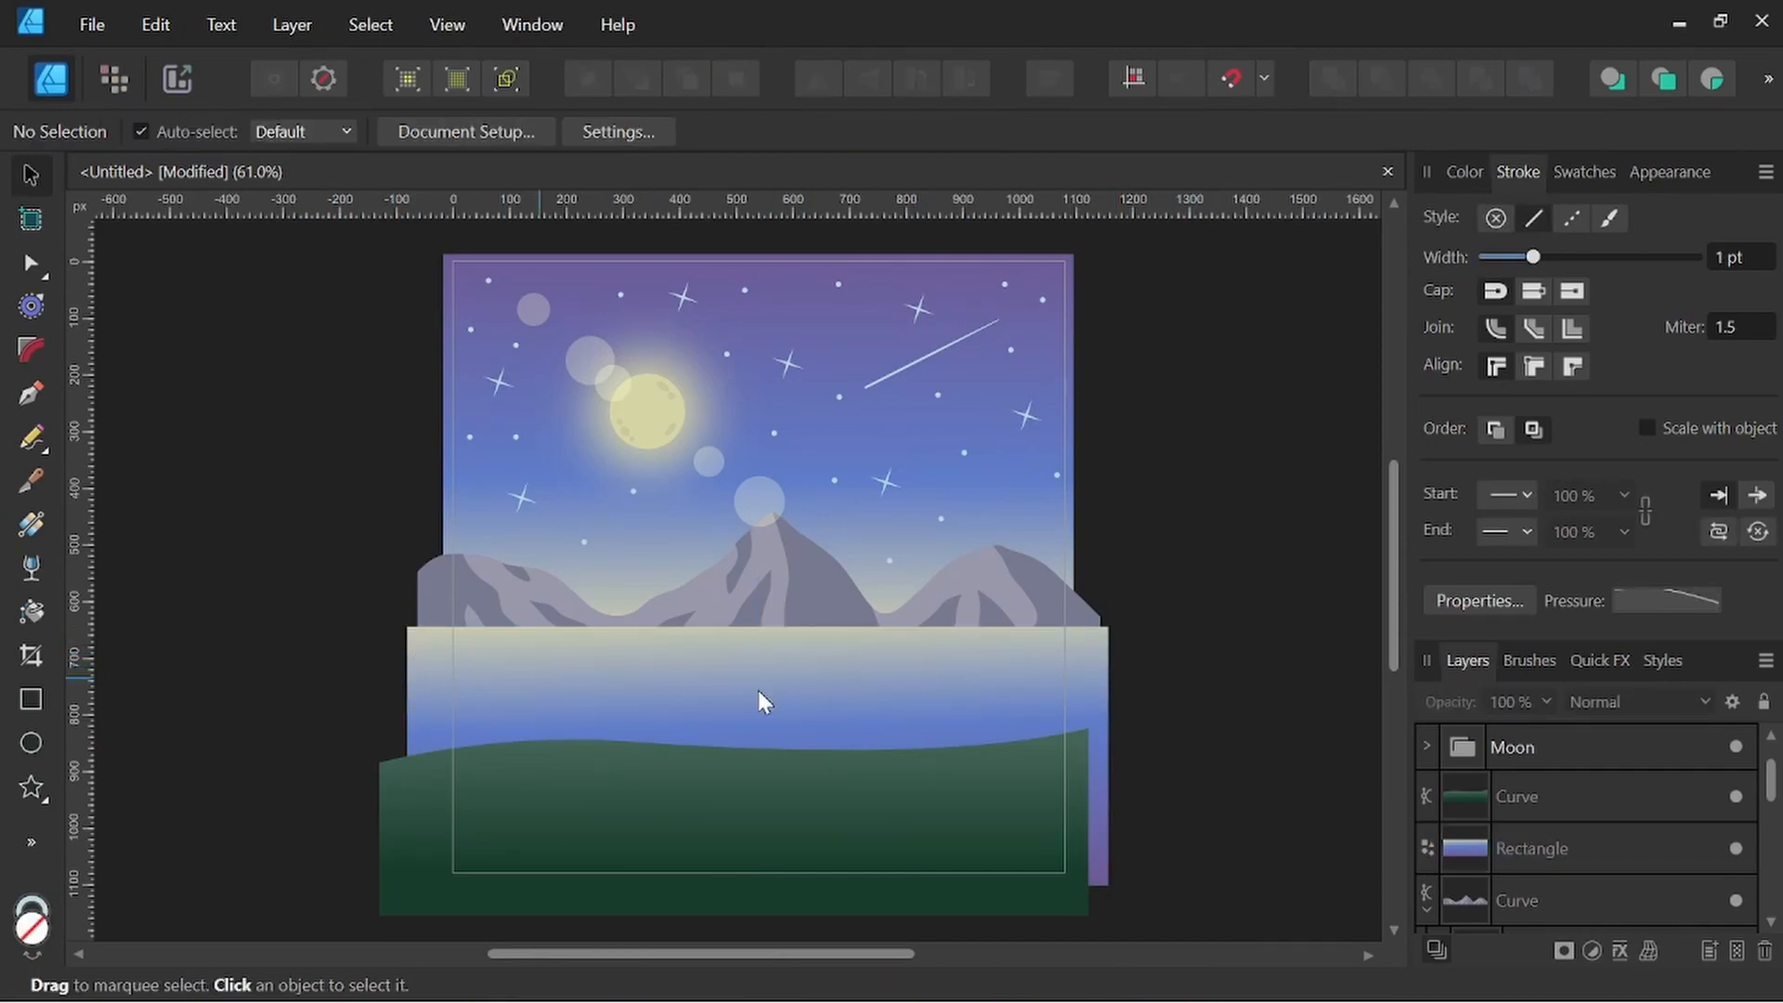
Draw a very thin horizontal ellipse about 440 px wide on the upper lake, with light-blue fill B6D7DF and no stroke
left_click(33, 743)
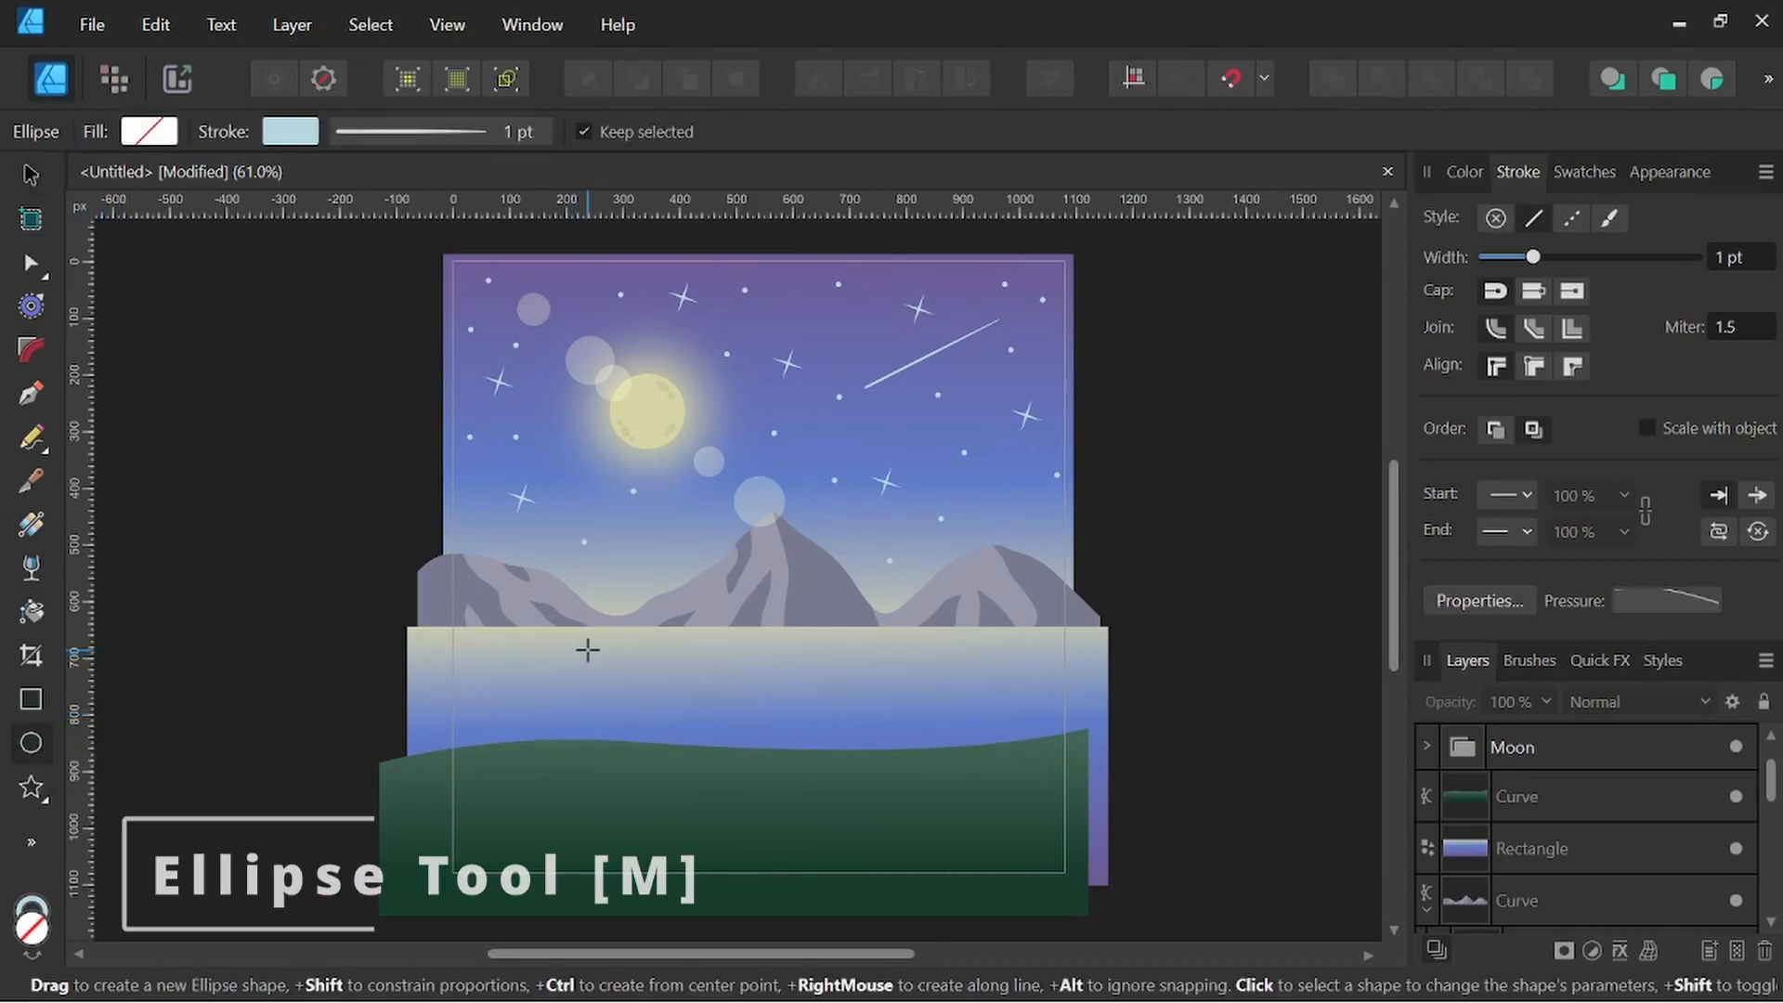
left_click_drag(525, 648, 776, 646)
left_click(1465, 173)
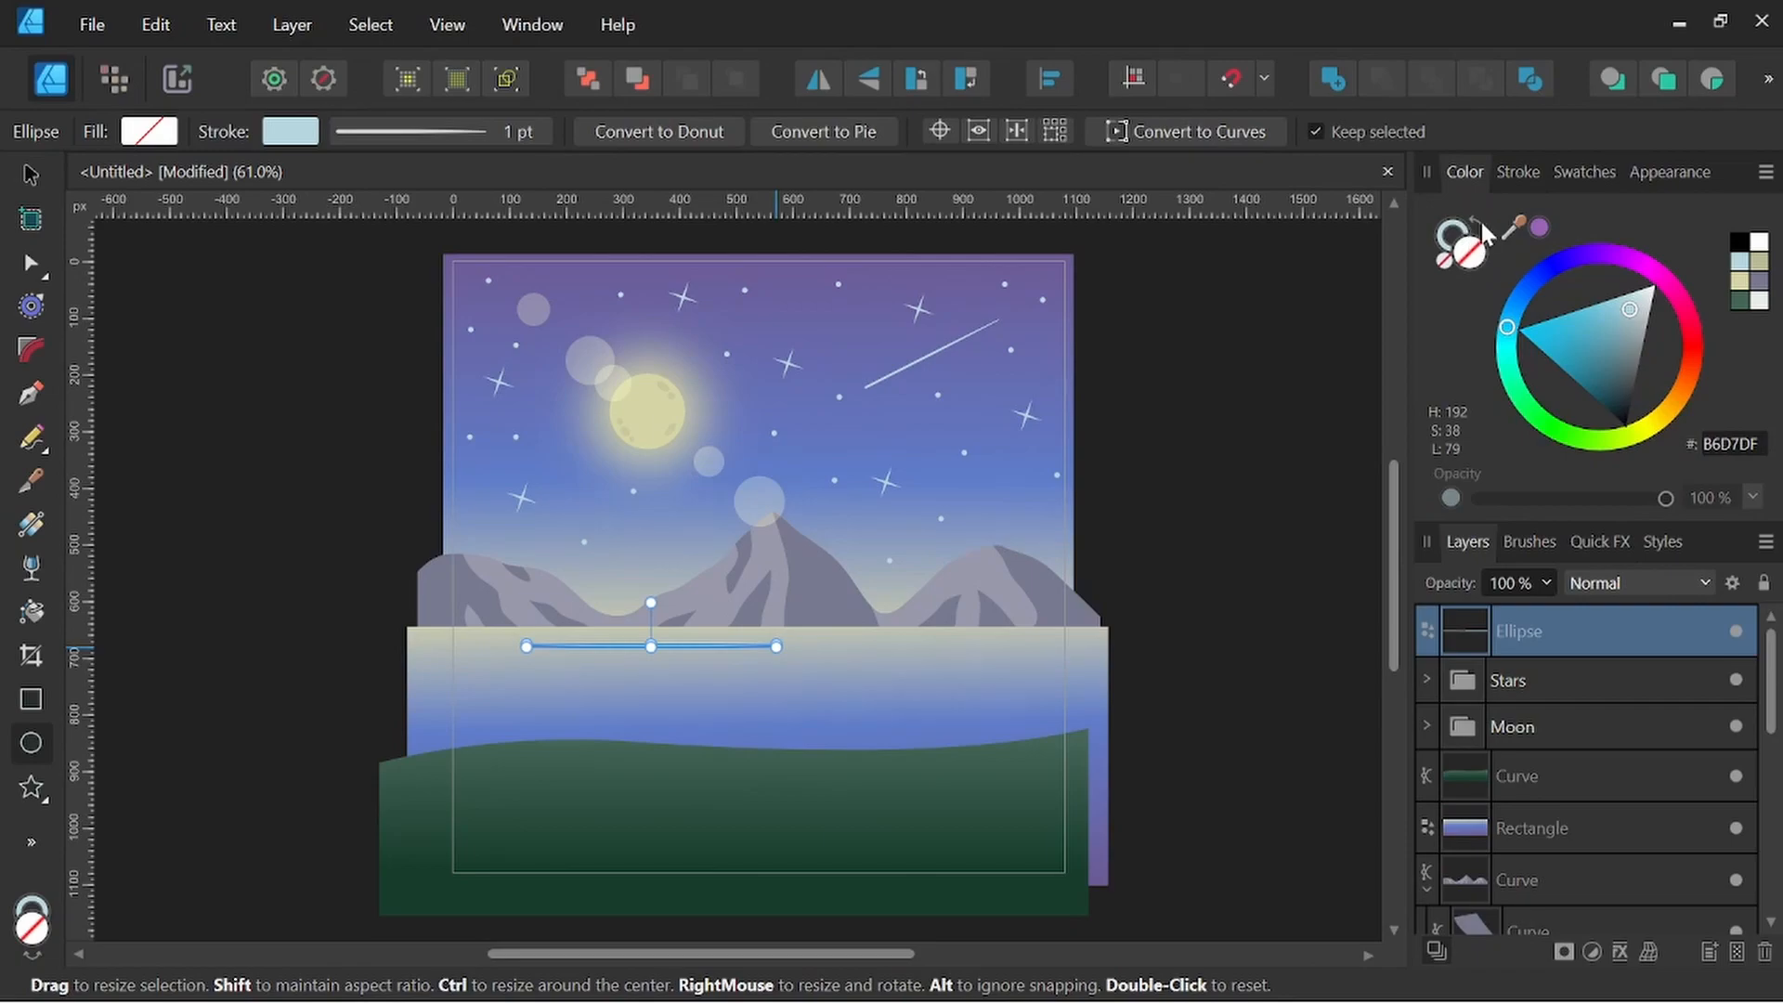
left_click(1478, 219)
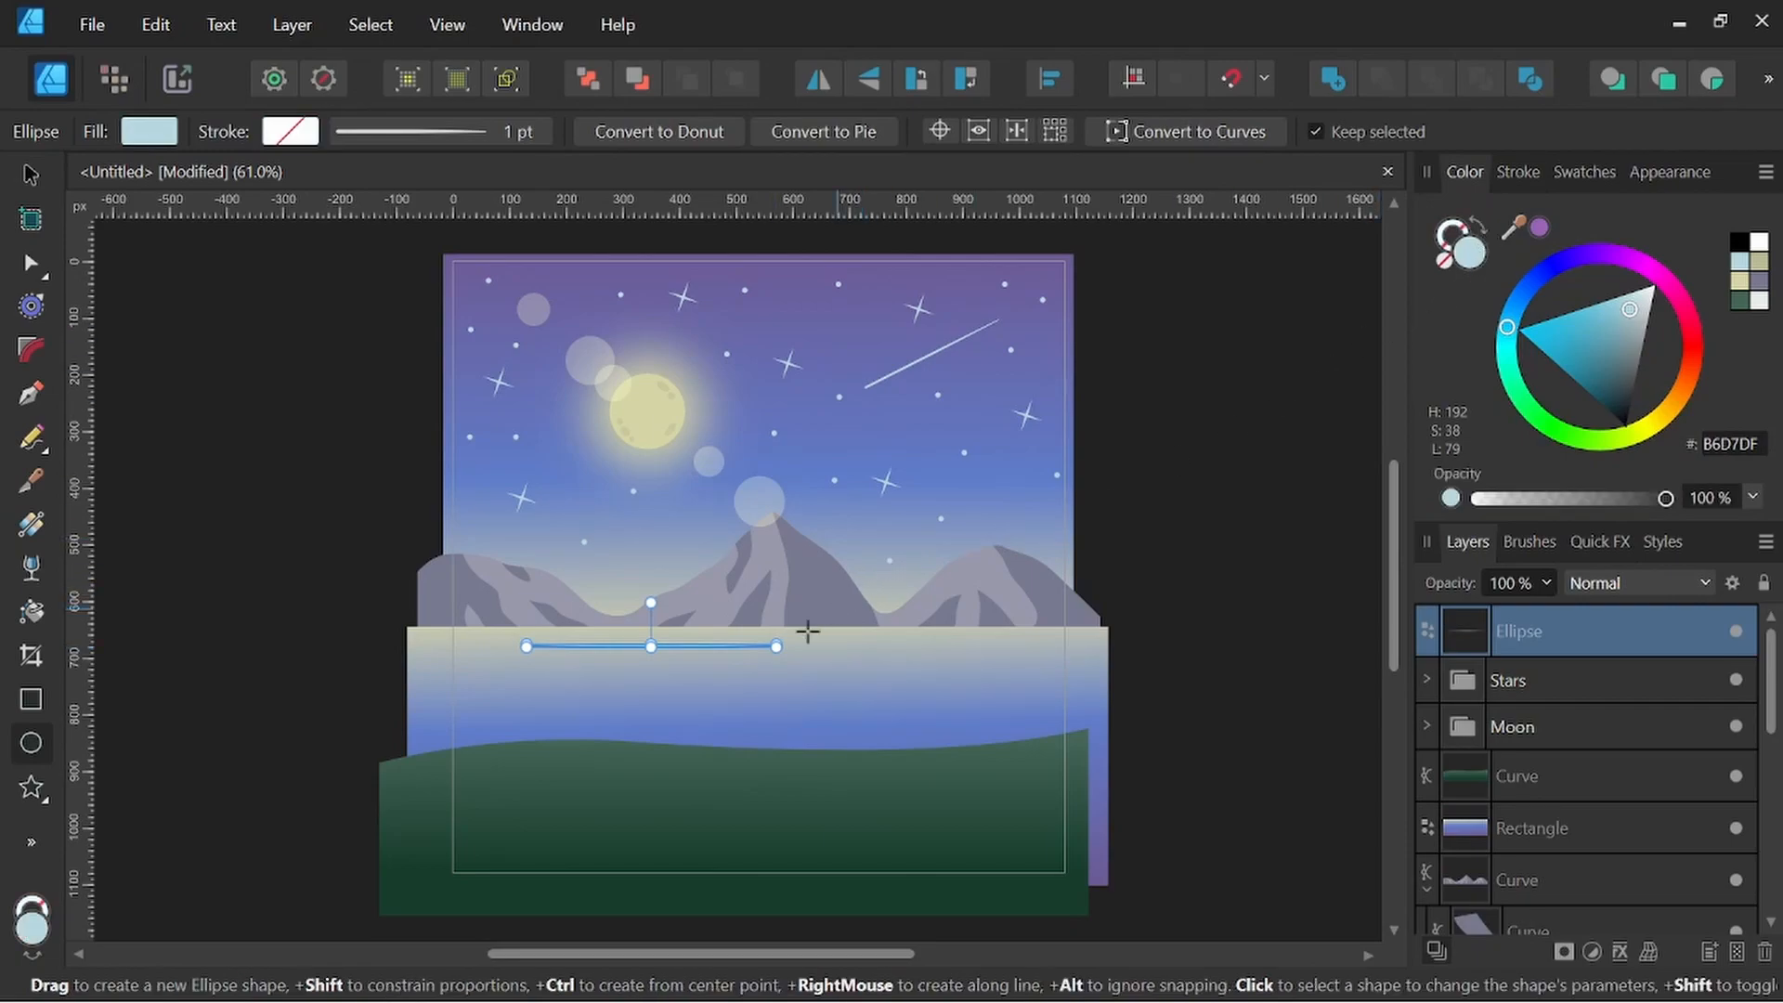
Set the thin ripple ellipse's blend mode to Soft Light
scroll(717, 666, "up", 2)
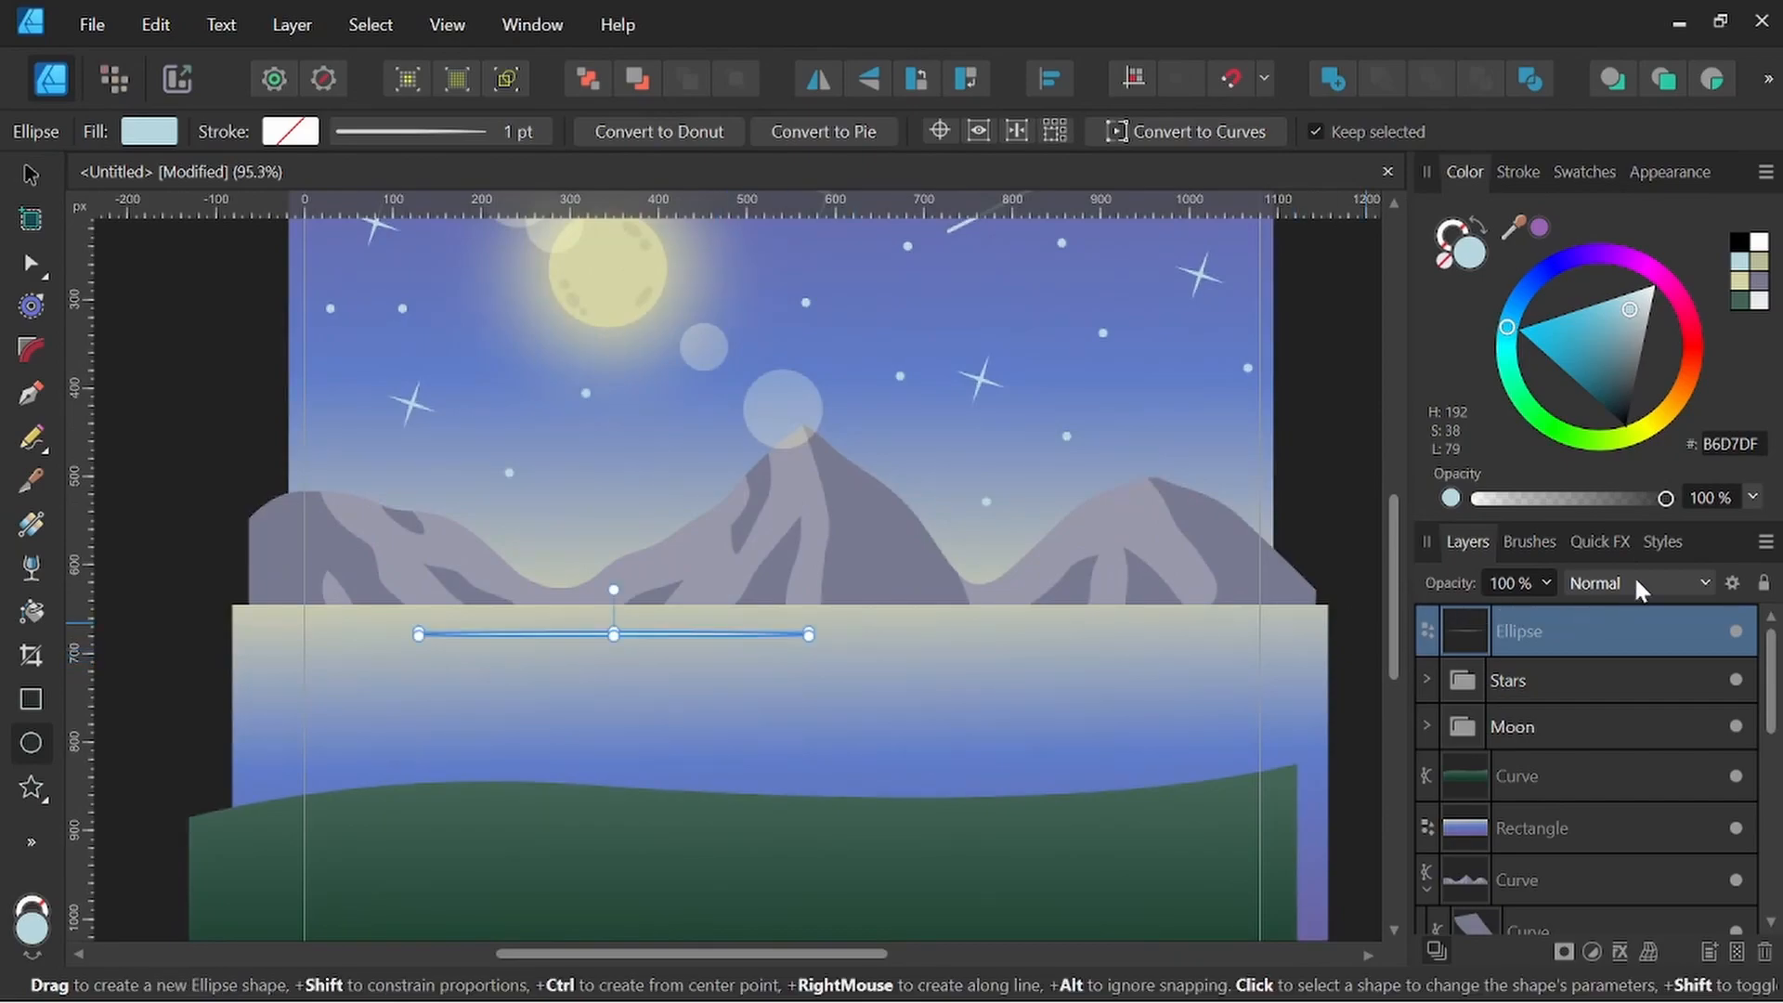
left_click(1692, 587)
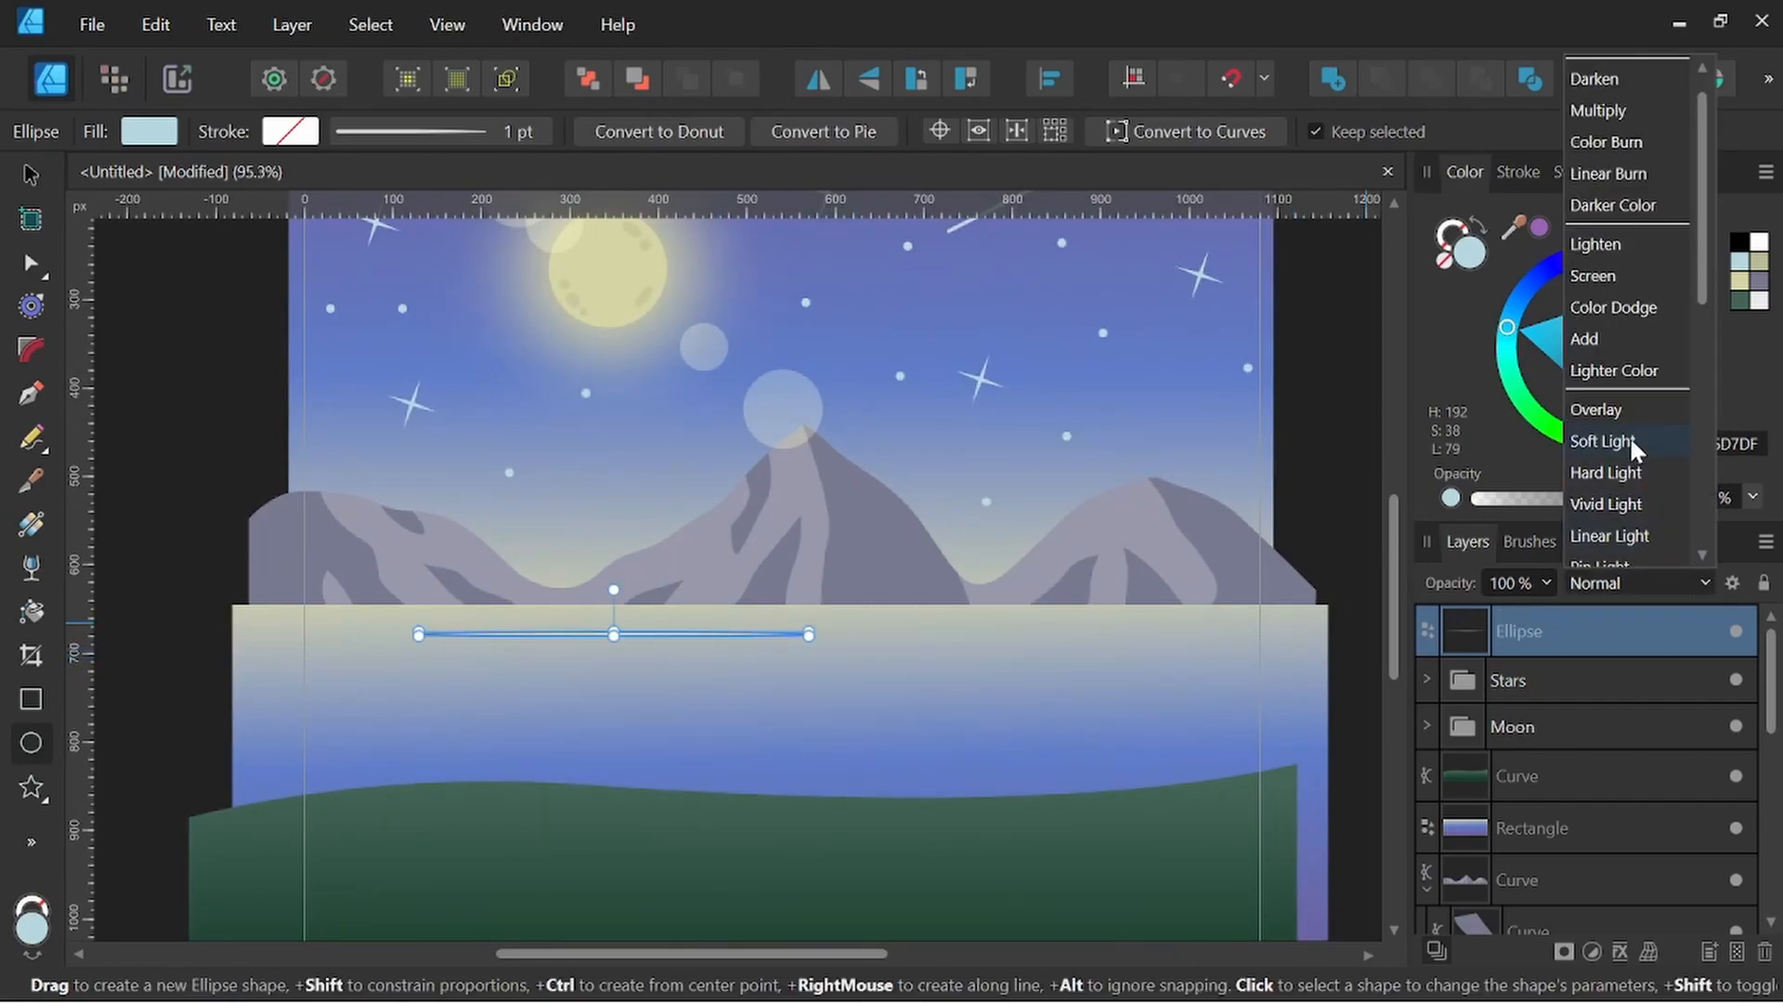
left_click(1621, 438)
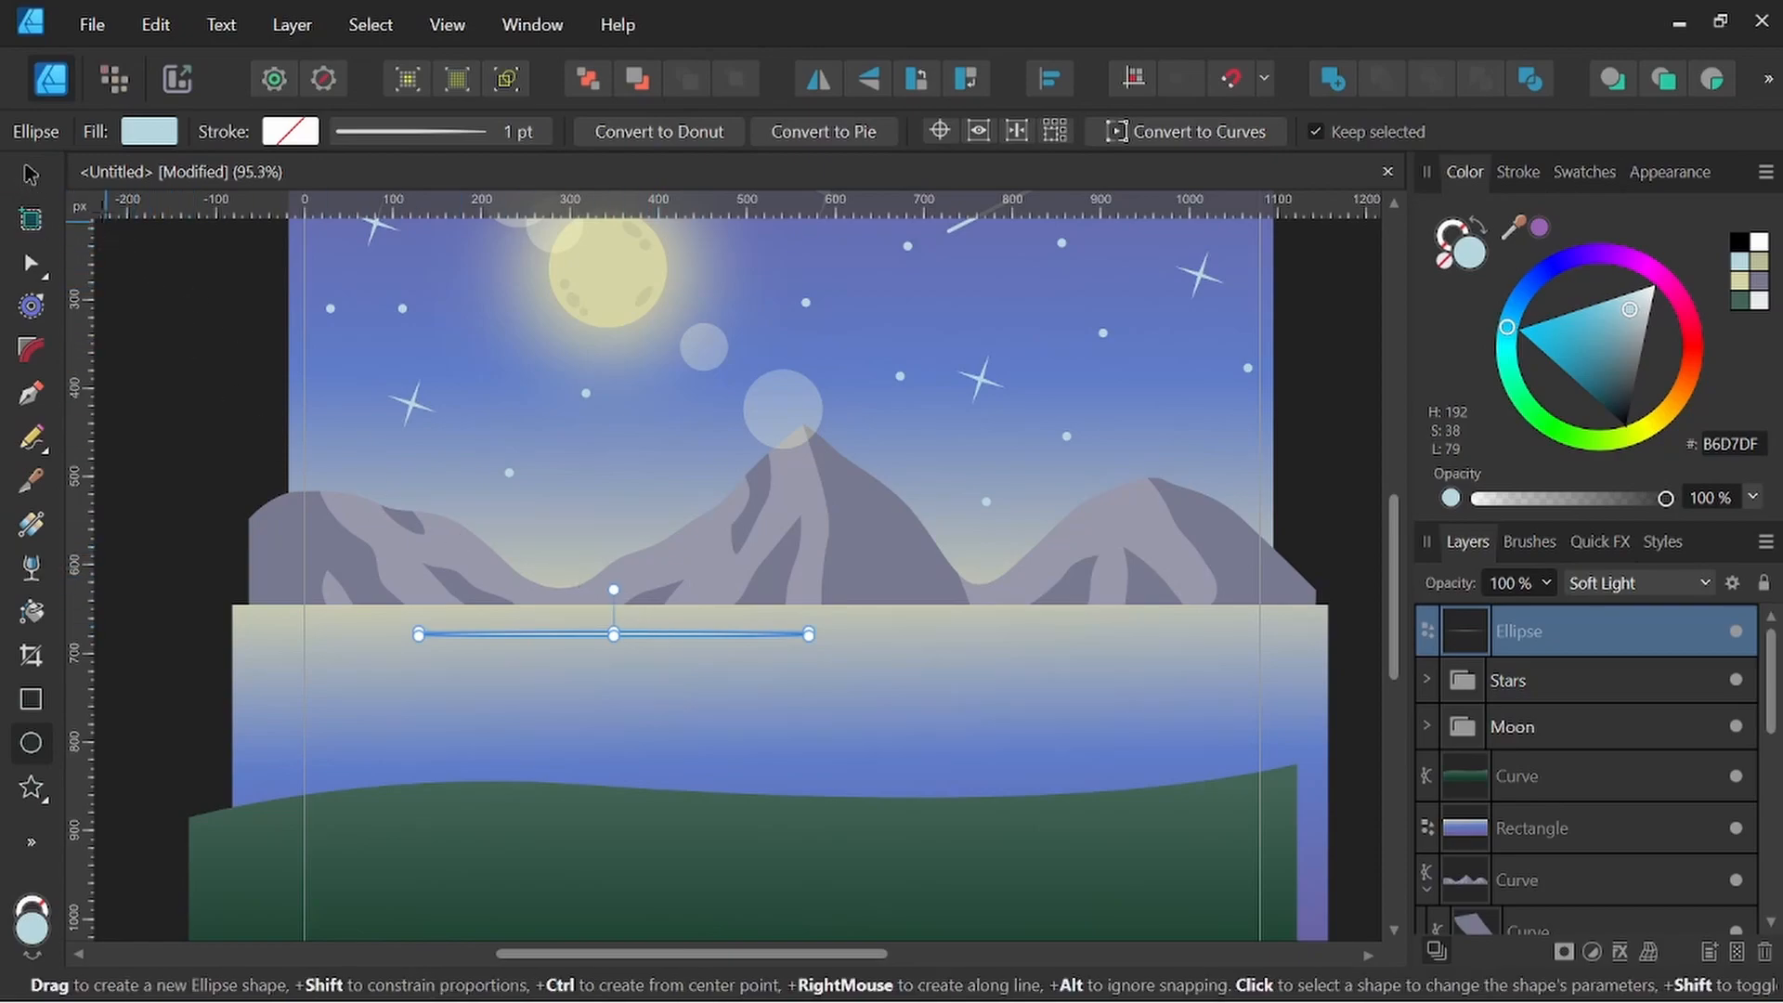
Duplicate the ripple ellipse many times and scatter the copies at staggered positions across the whole lake surface
left_click(36, 170)
scroll(520, 659, "up", 1)
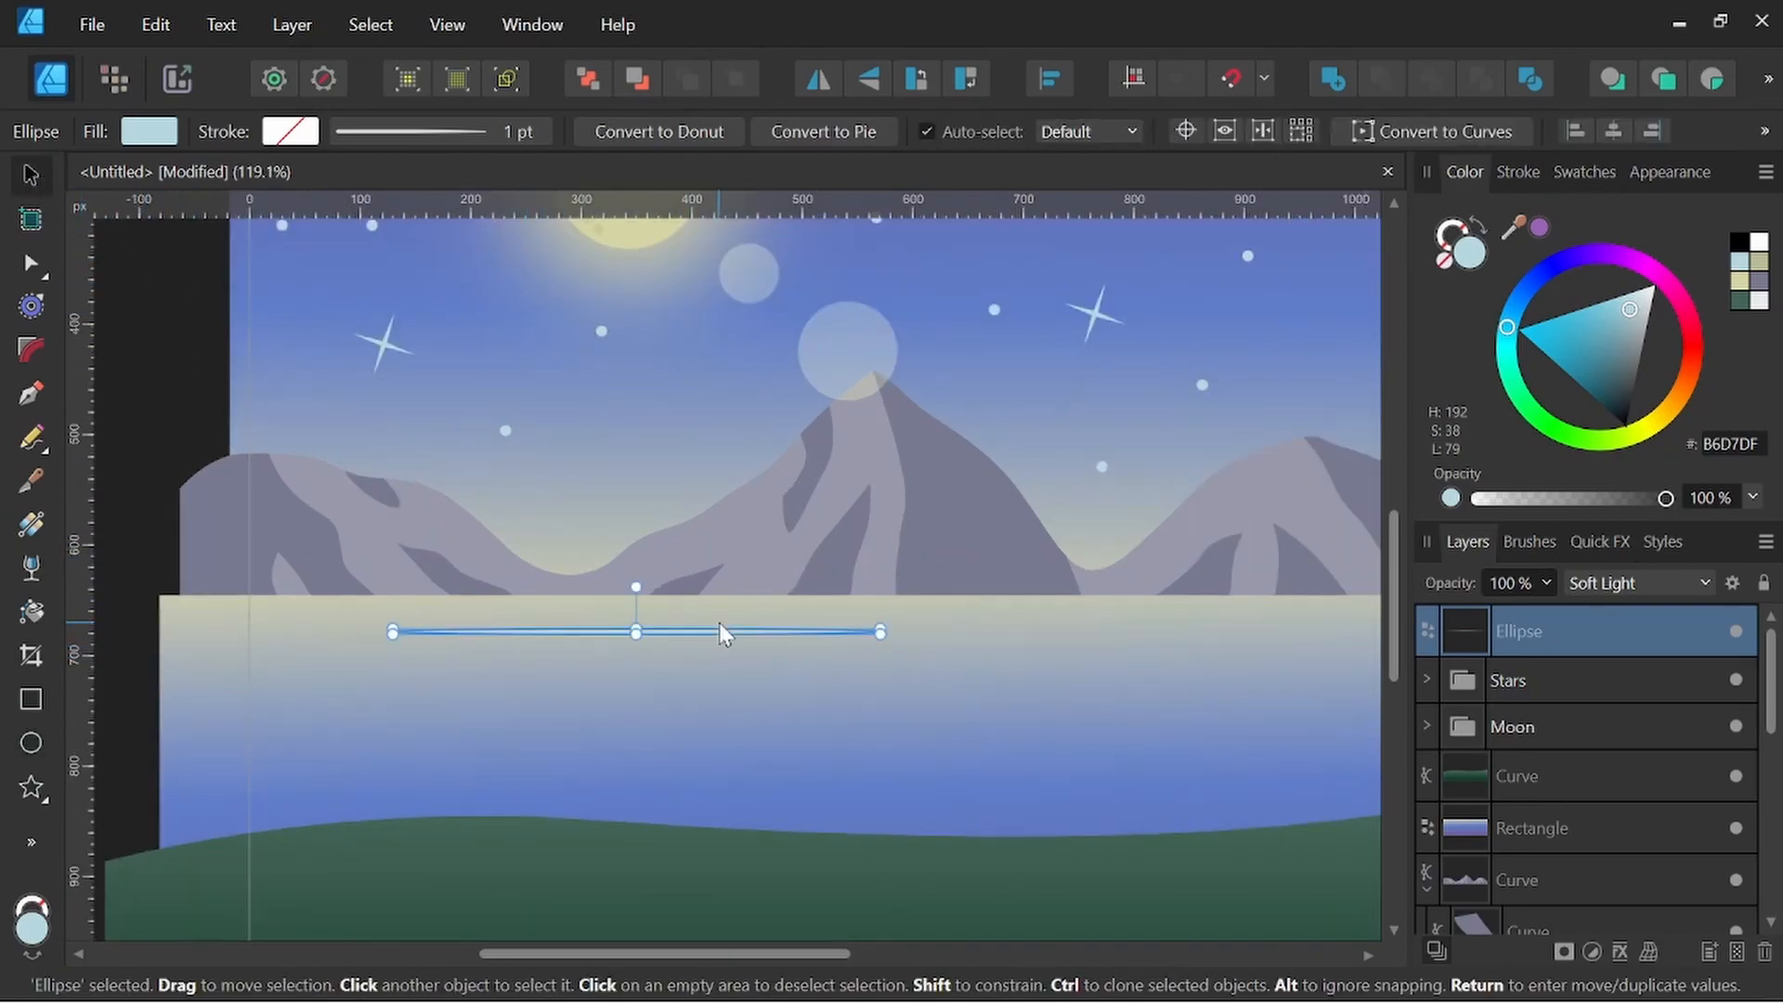
left_click_drag(724, 634, 682, 768)
scroll(904, 787, "down", 3)
scroll(706, 738, "up", 2)
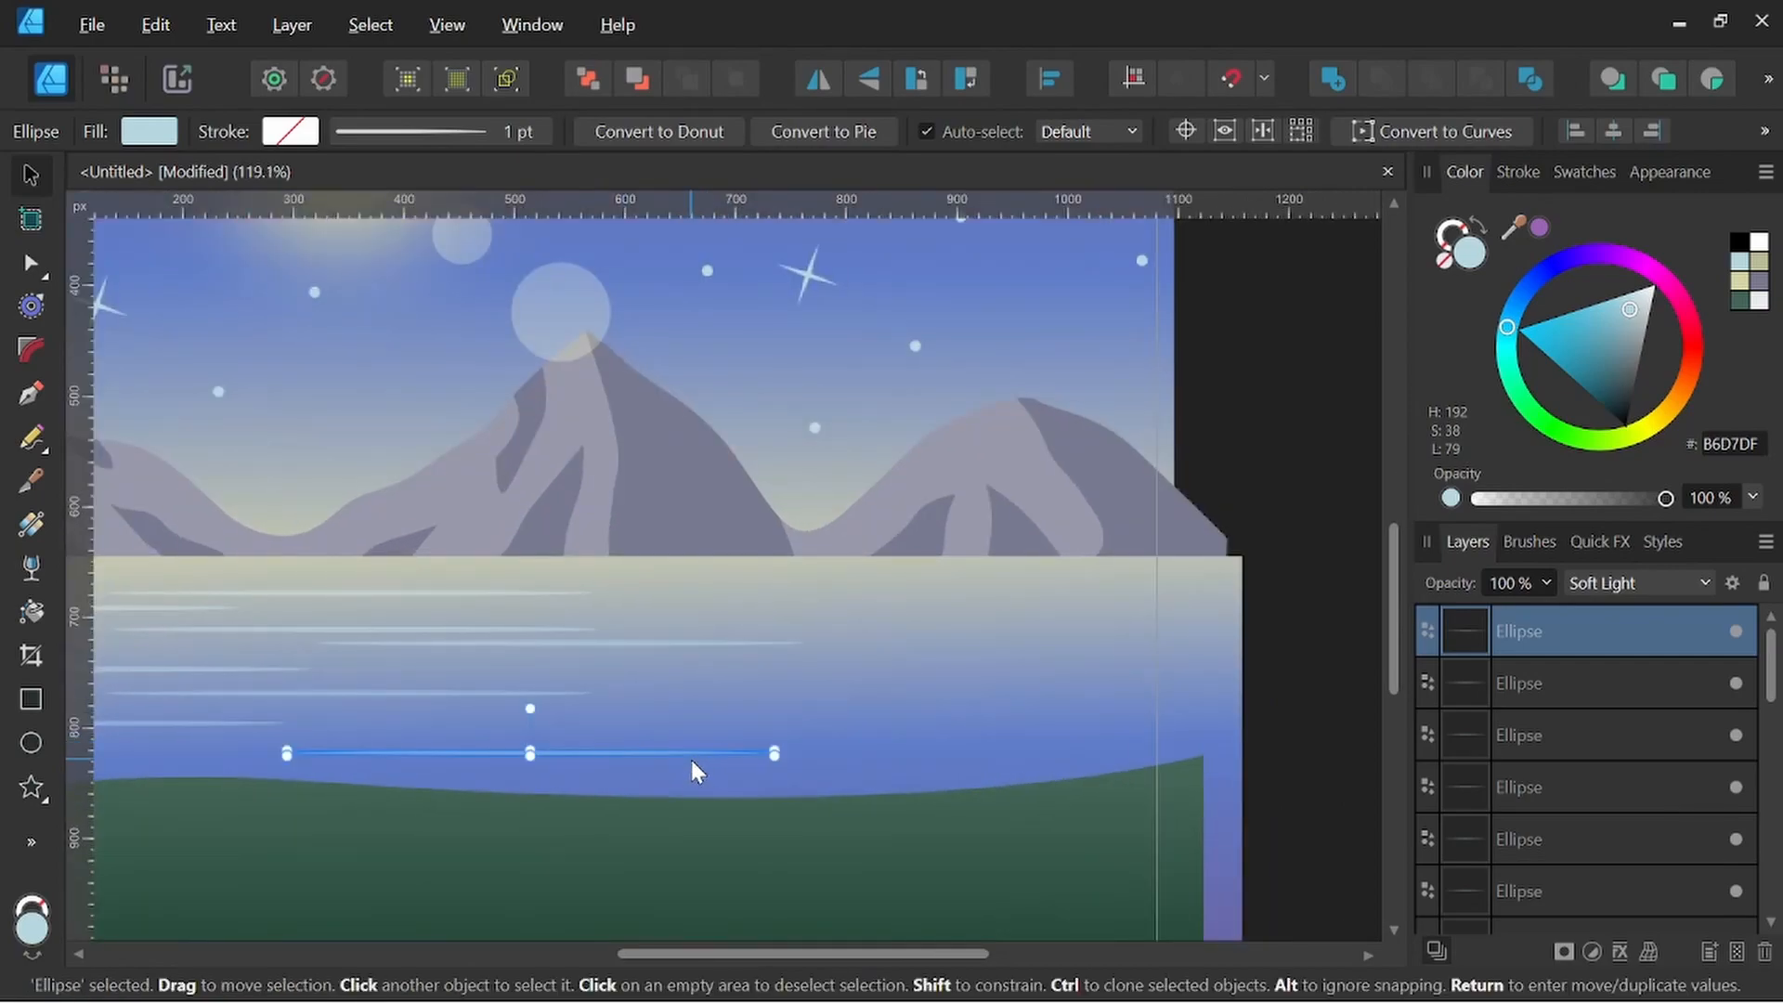
left_click_drag(1166, 768, 1272, 710)
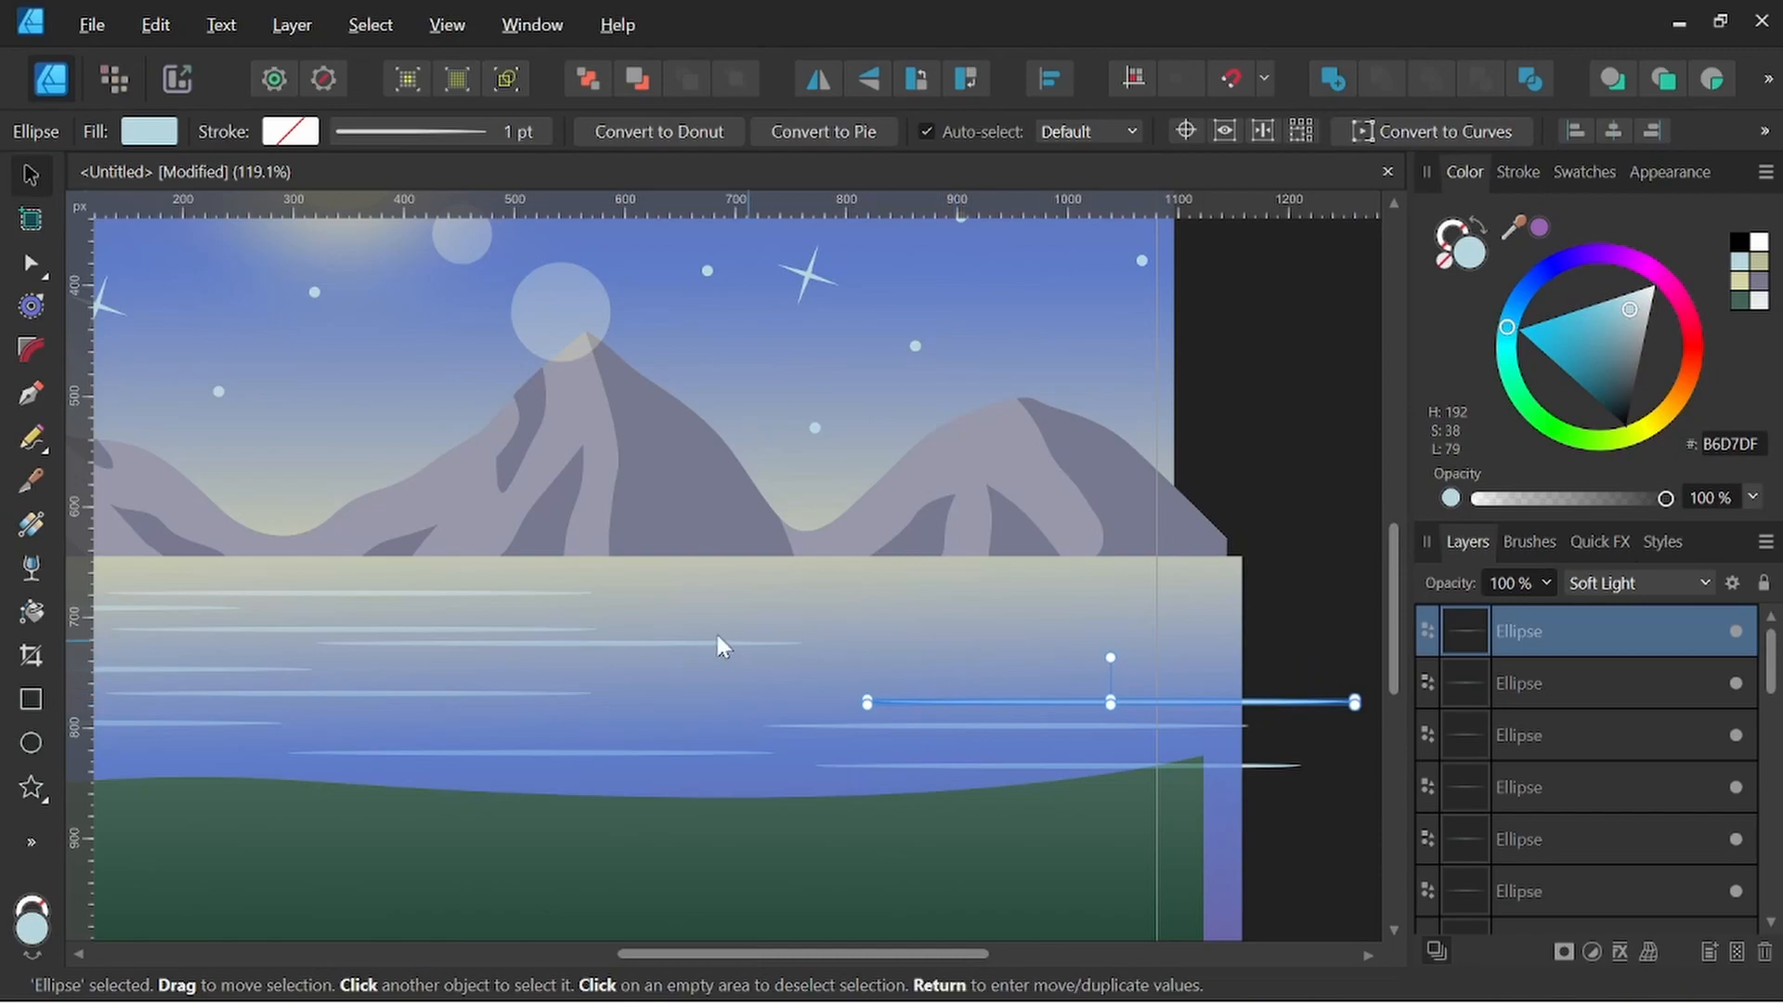
left_click_drag(1263, 706, 1179, 628)
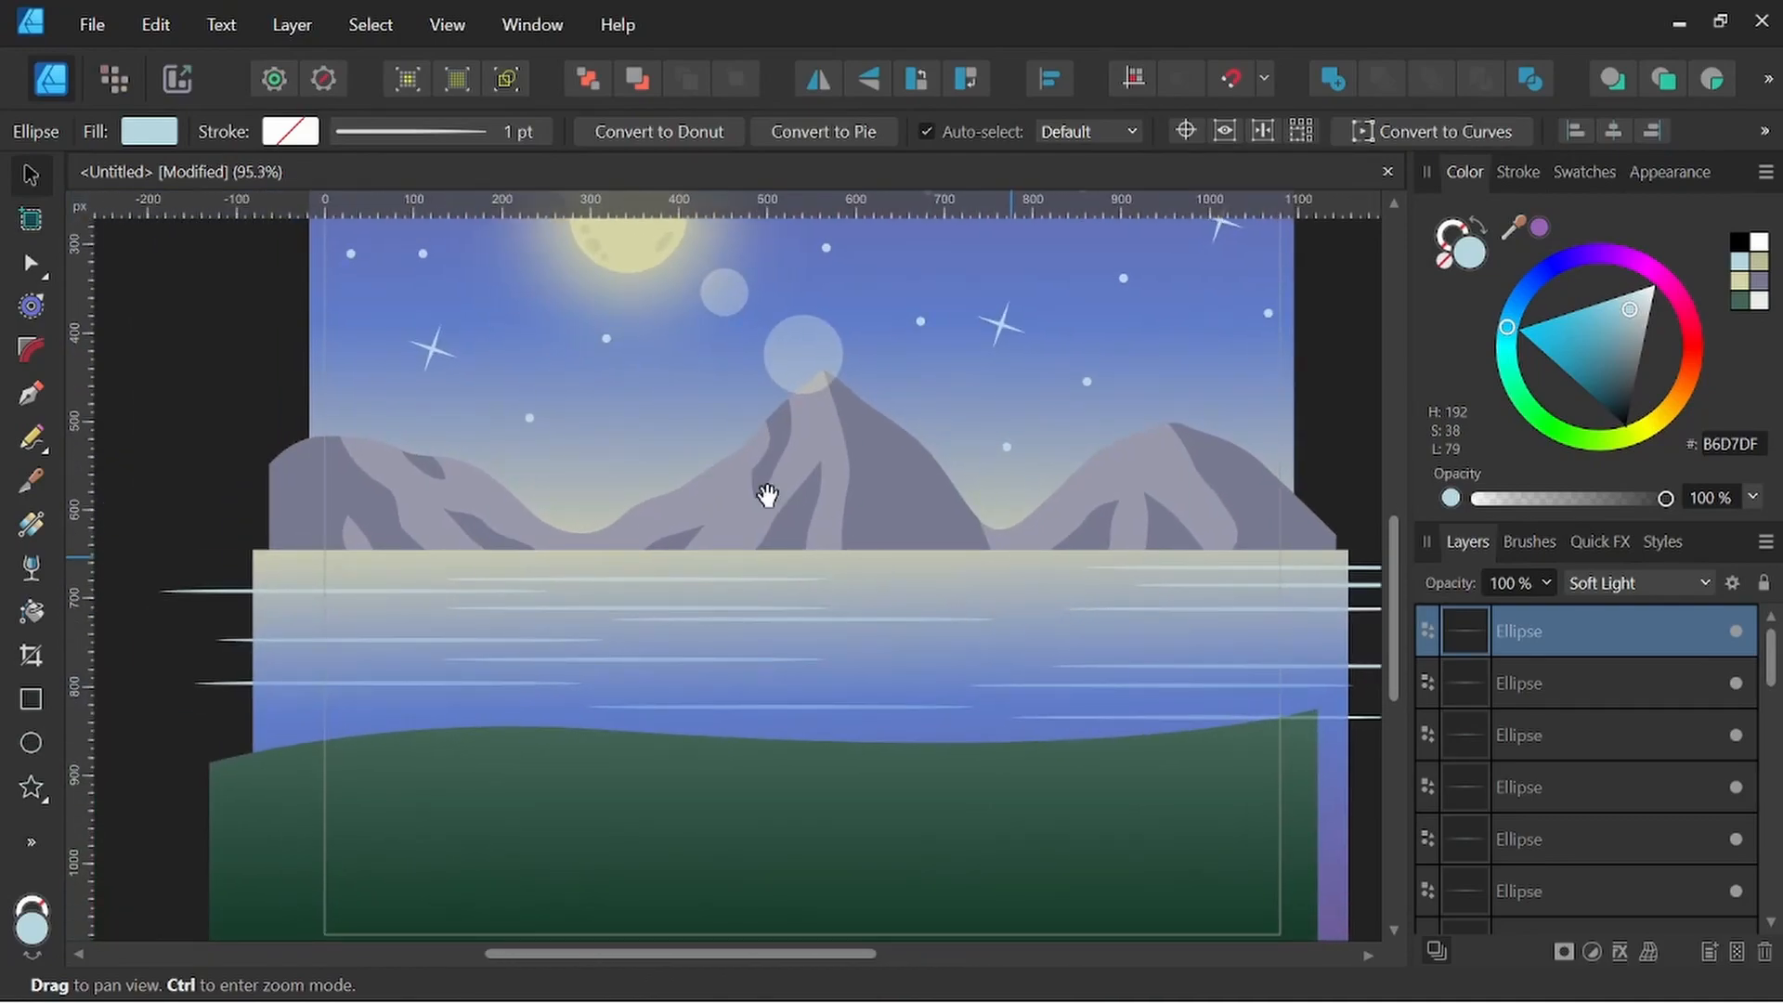
scroll(796, 649, "up", 3)
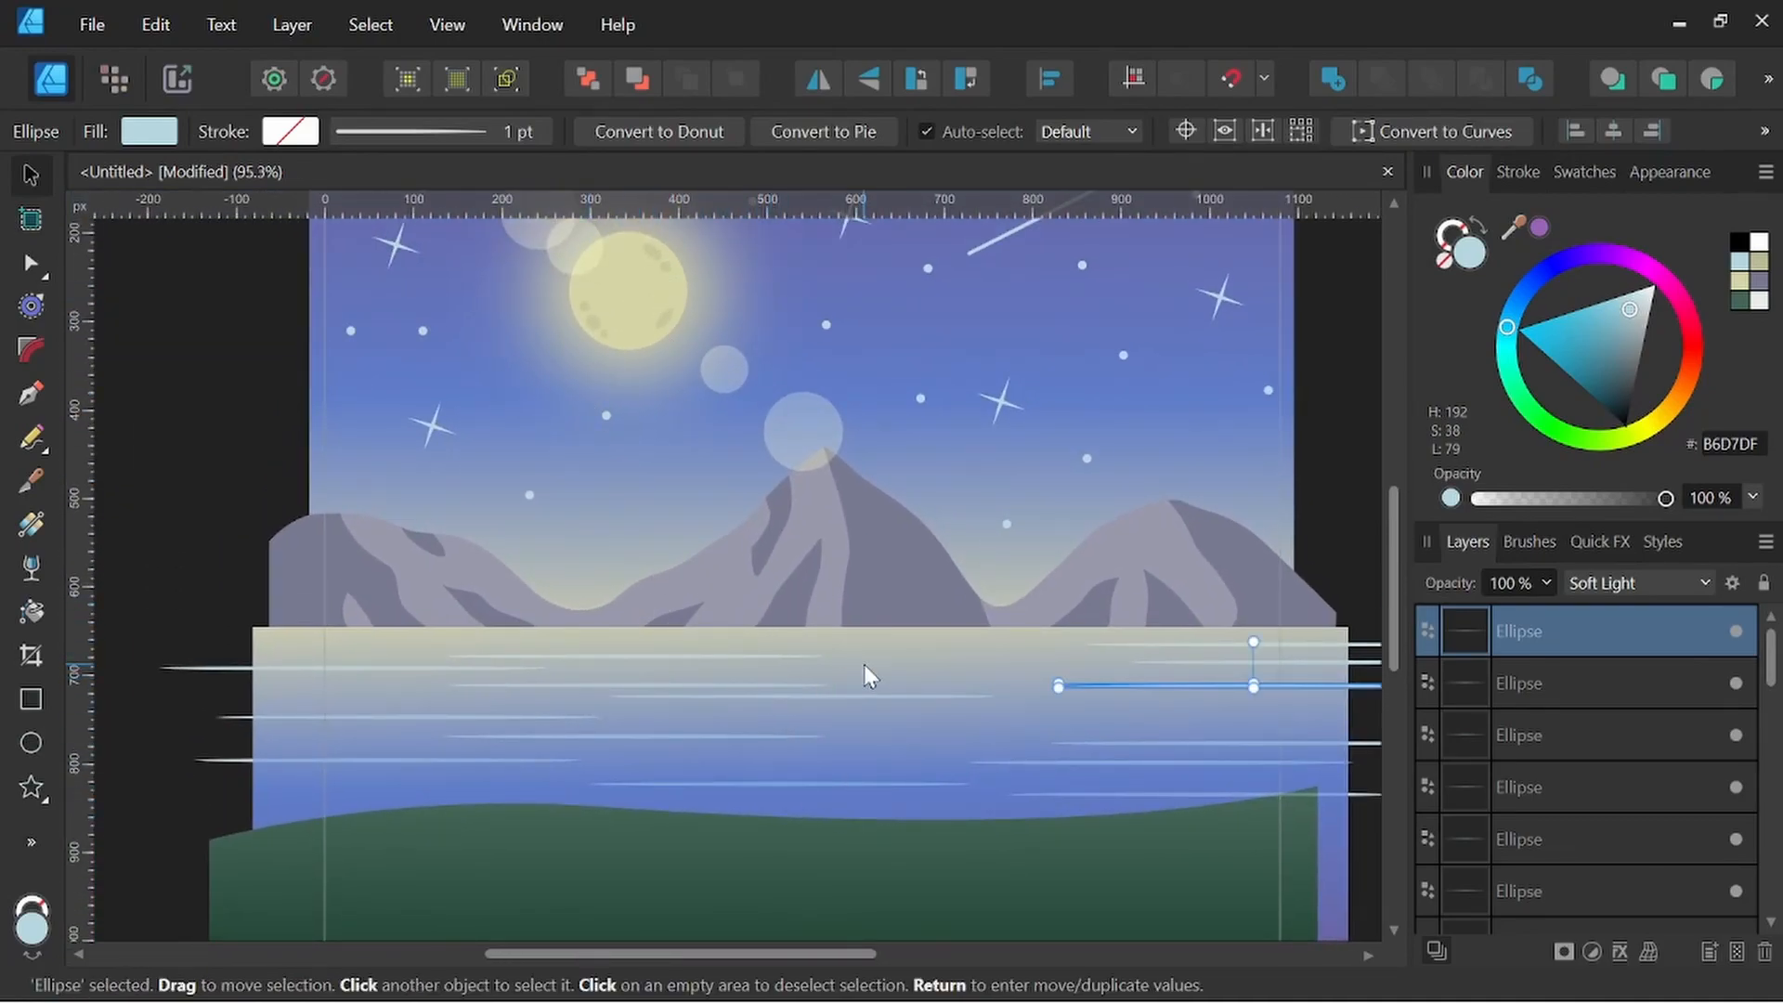
With the Pen tool, draw the zigzagging right edge of a moon reflection from just below the horizon down toward the shore
left_click(31, 393)
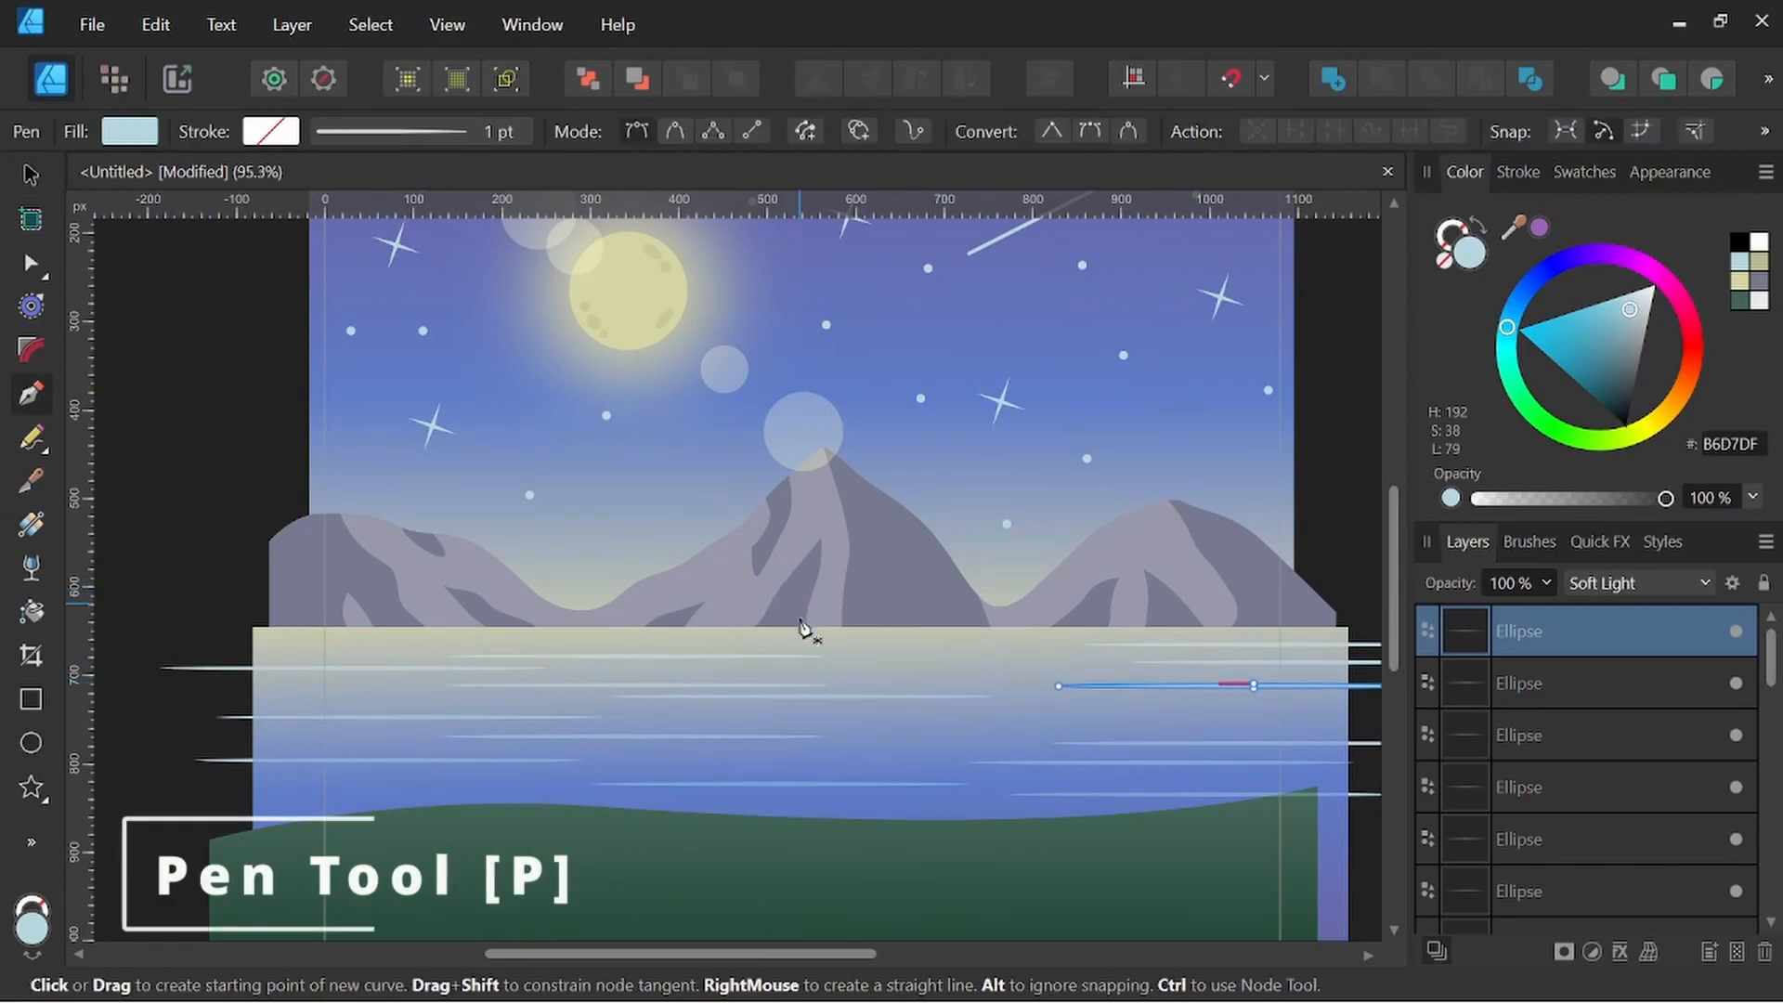
scroll(695, 647, "up", 2)
left_click_drag(695, 647, 588, 642)
scroll(573, 643, "up", 1)
left_click_drag(706, 638, 780, 740)
left_click_drag(928, 752, 981, 759)
left_click_drag(991, 759, 1009, 762)
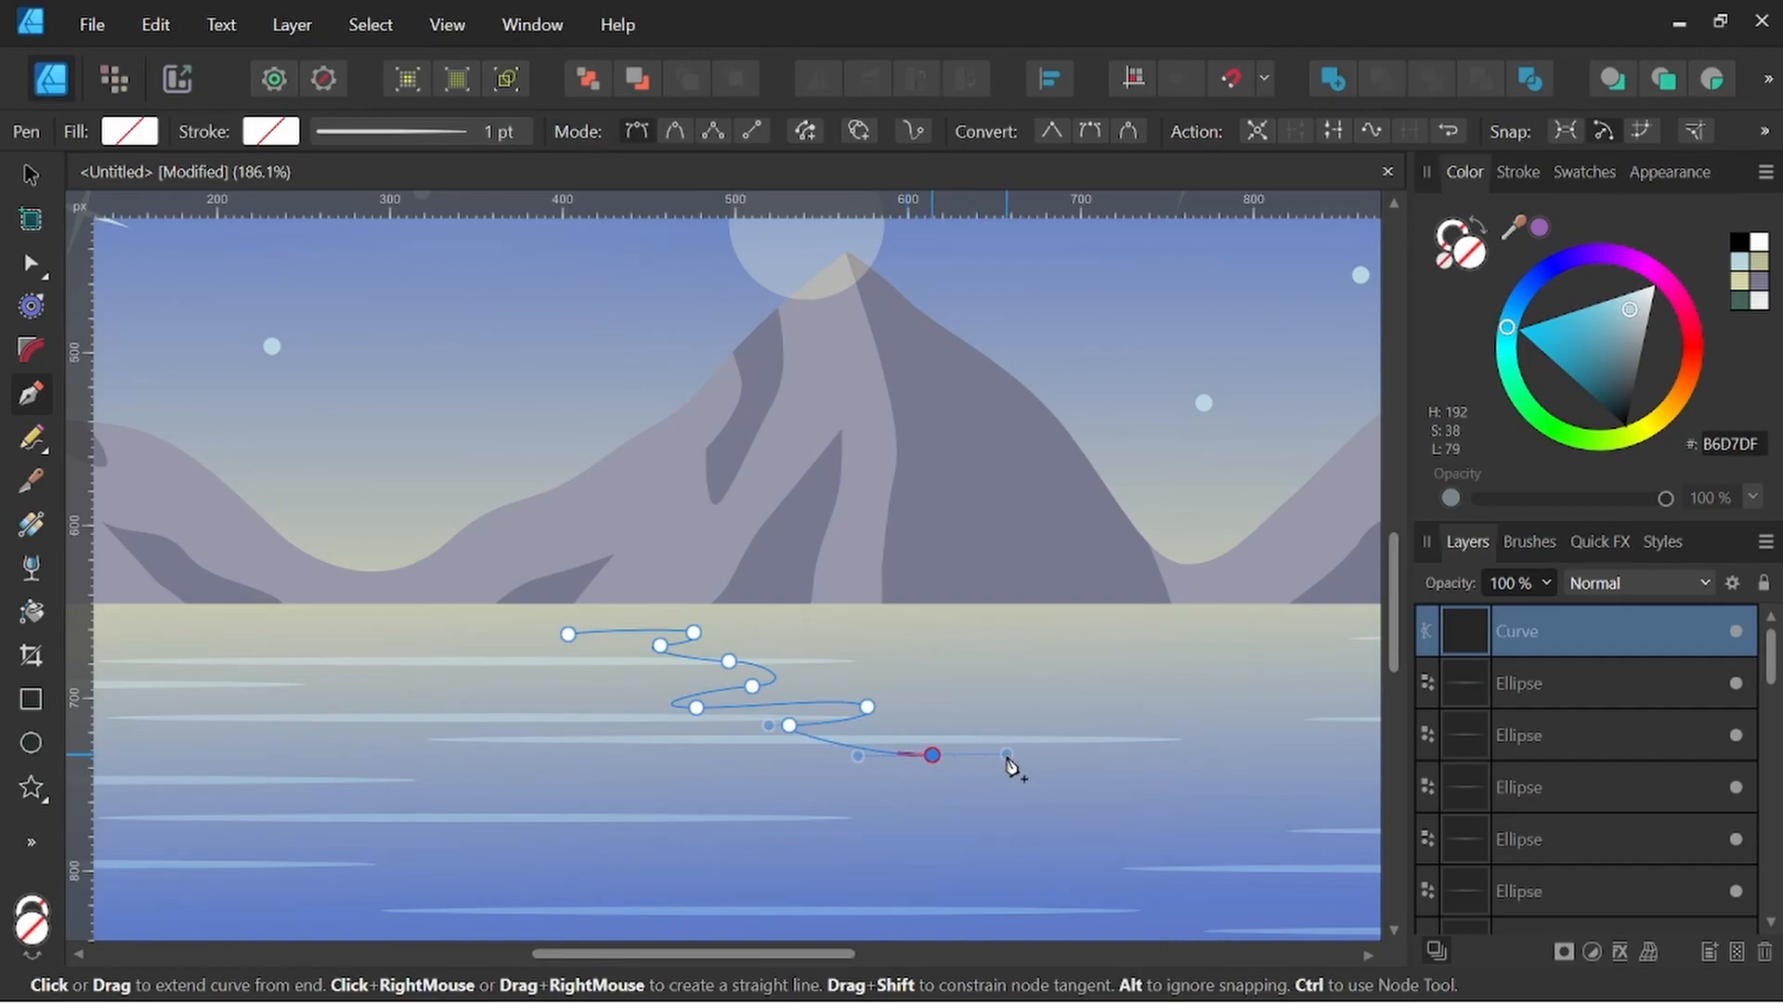
left_click_drag(865, 778, 962, 800)
left_click_drag(1069, 810, 1054, 821)
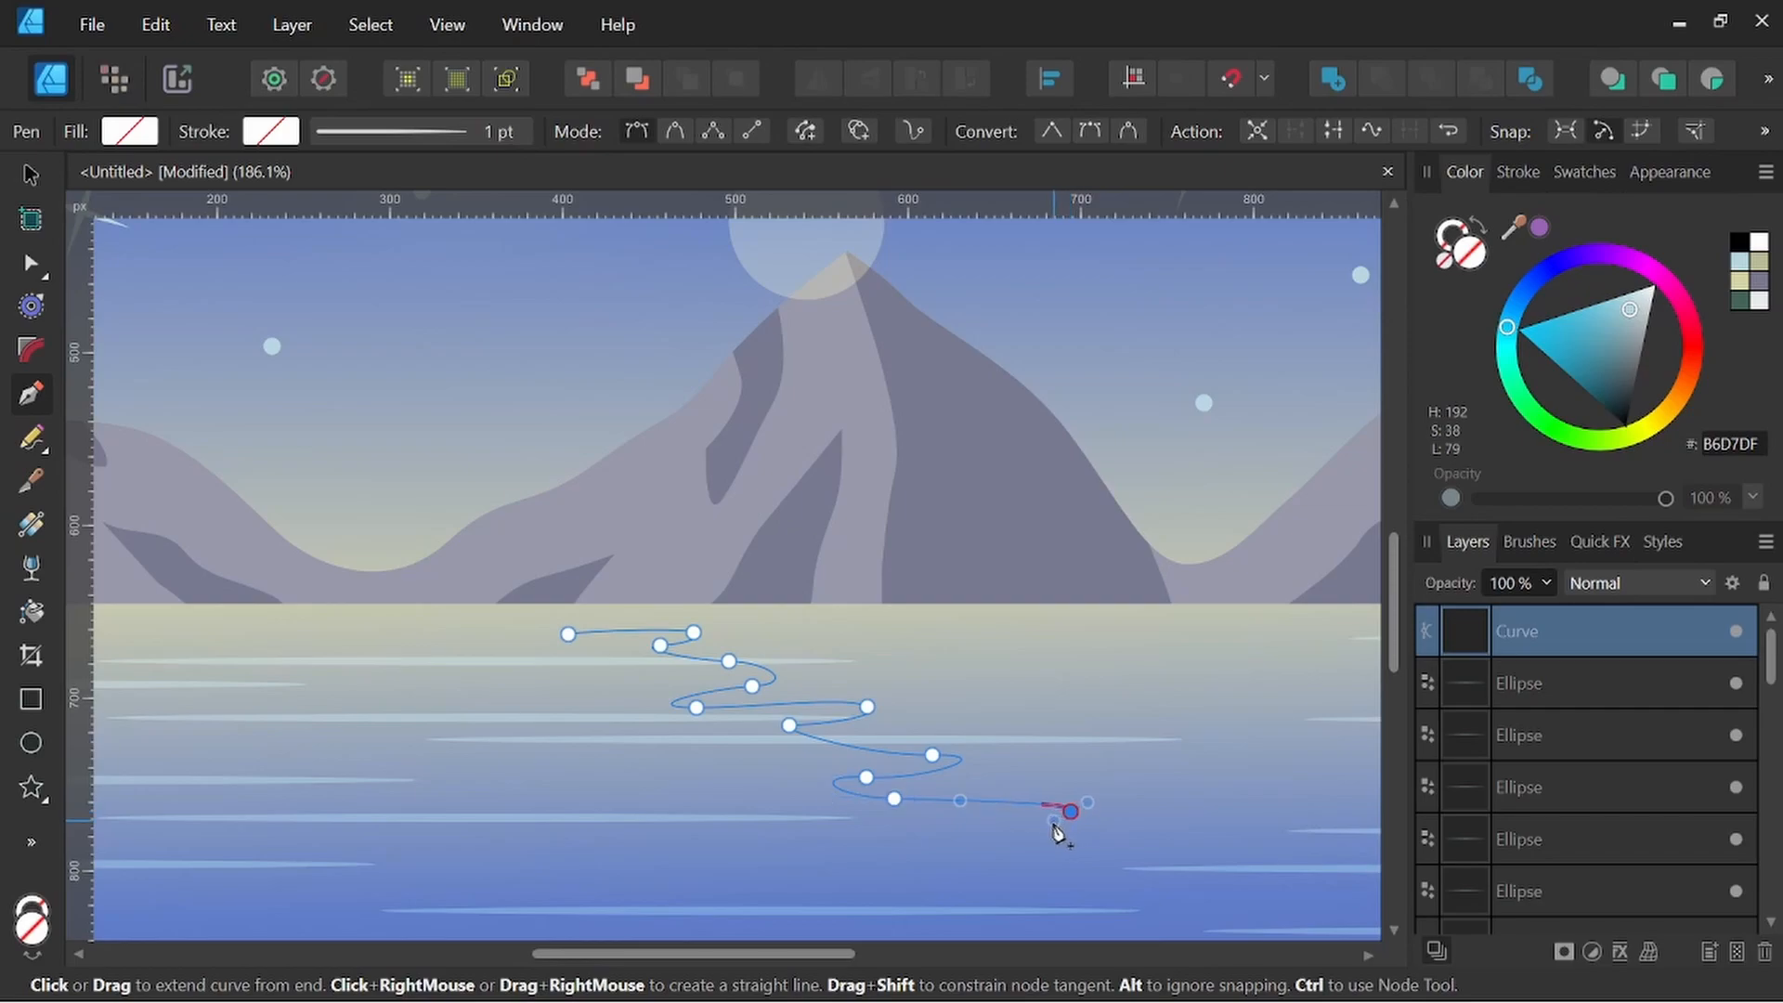
left_click_drag(942, 827, 908, 829)
left_click_drag(1133, 846, 1112, 706)
Continue the reflection's wavy left edge back up to the starting node and close the curve
left_click_drag(817, 722, 767, 615)
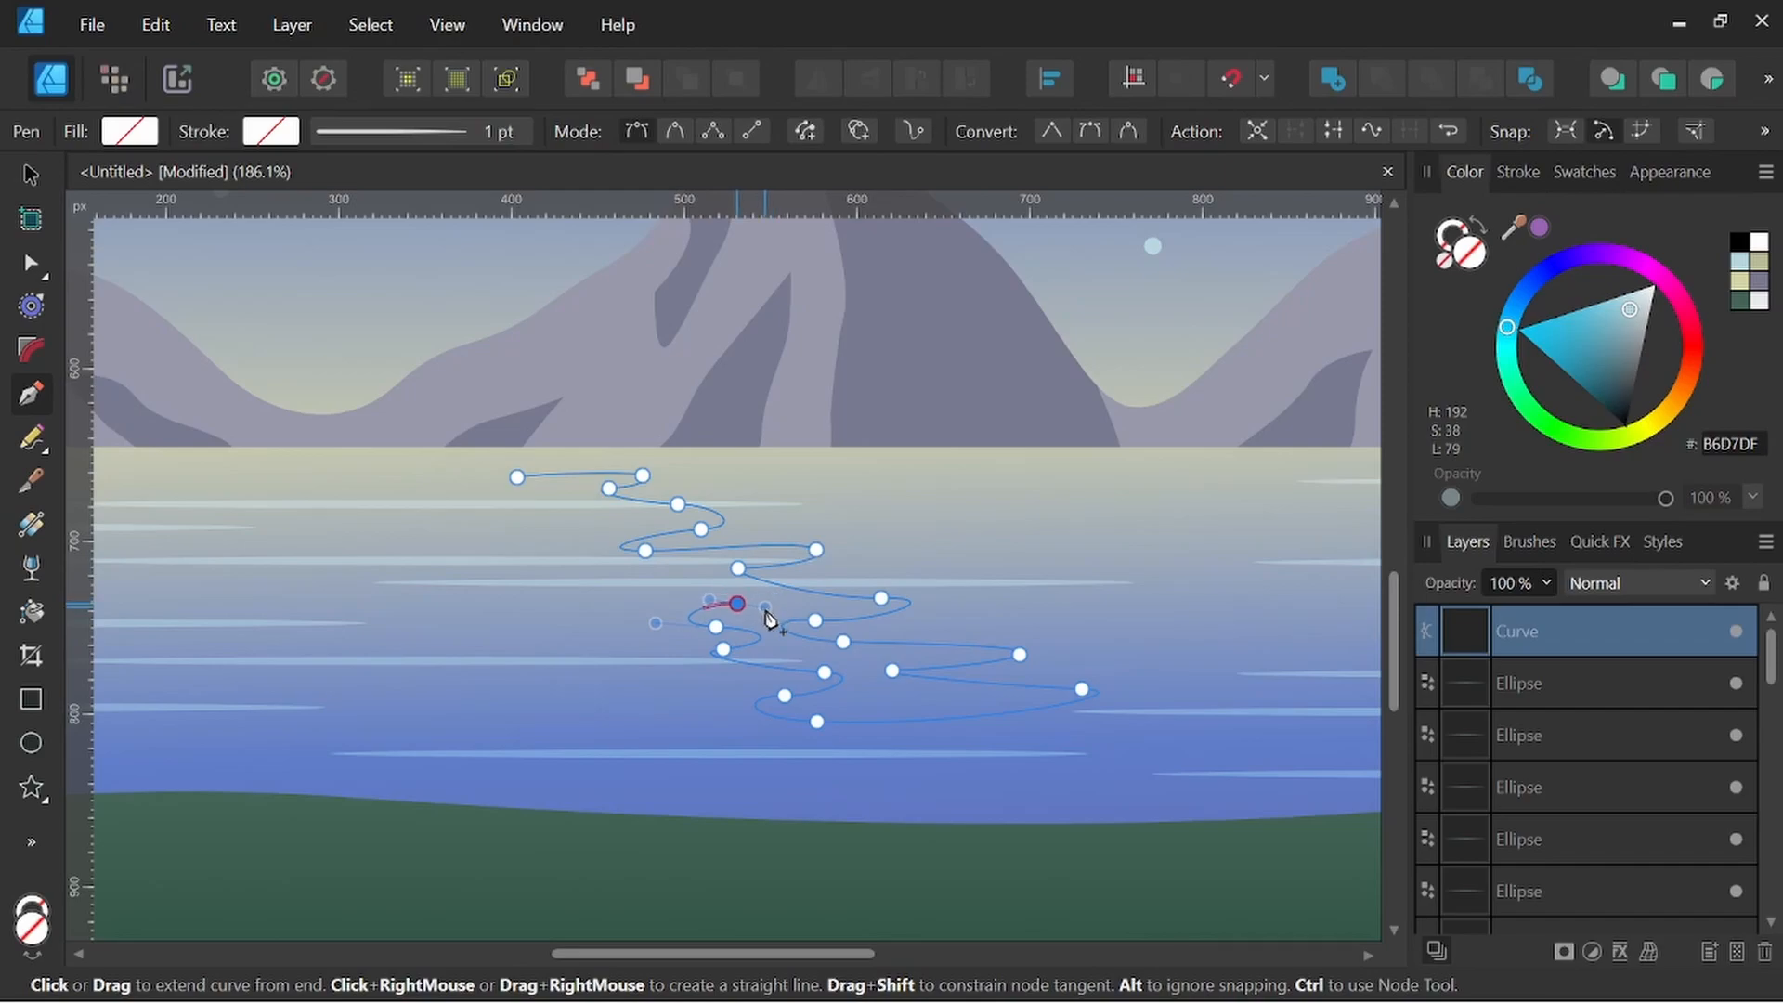
left_click_drag(659, 584, 582, 594)
scroll(582, 595, "up", 3)
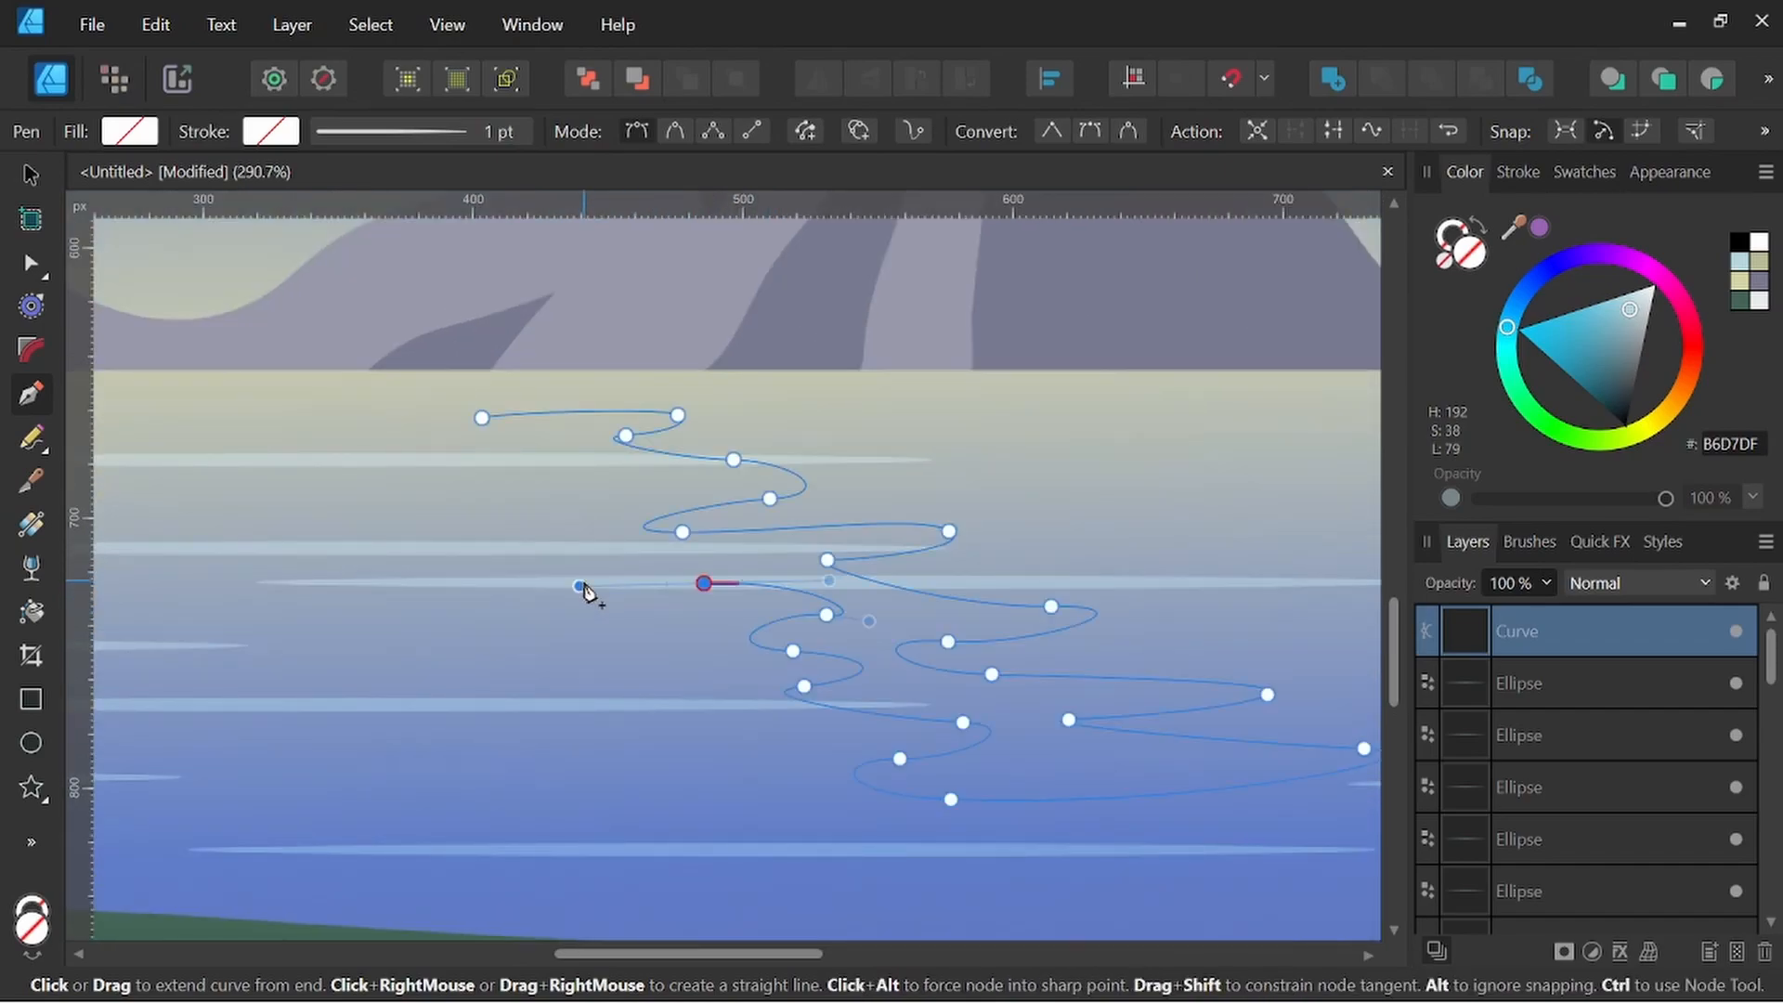
left_click_drag(594, 592, 506, 547)
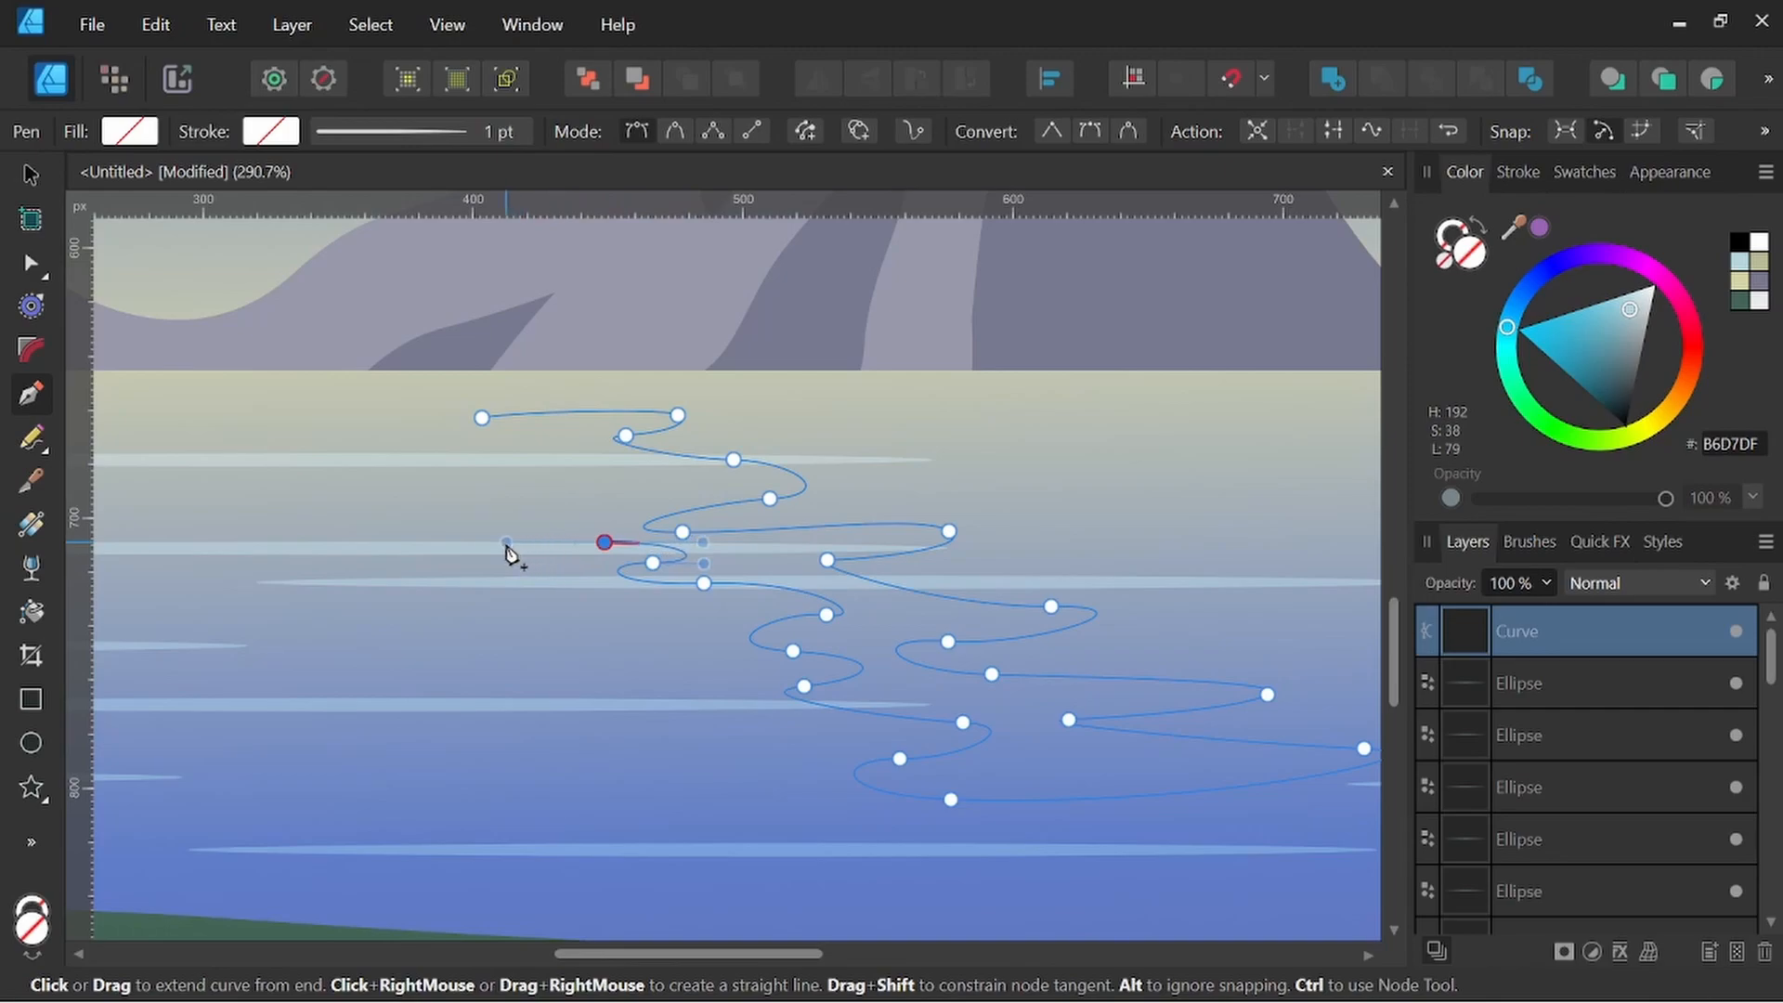
left_click_drag(630, 495, 597, 439)
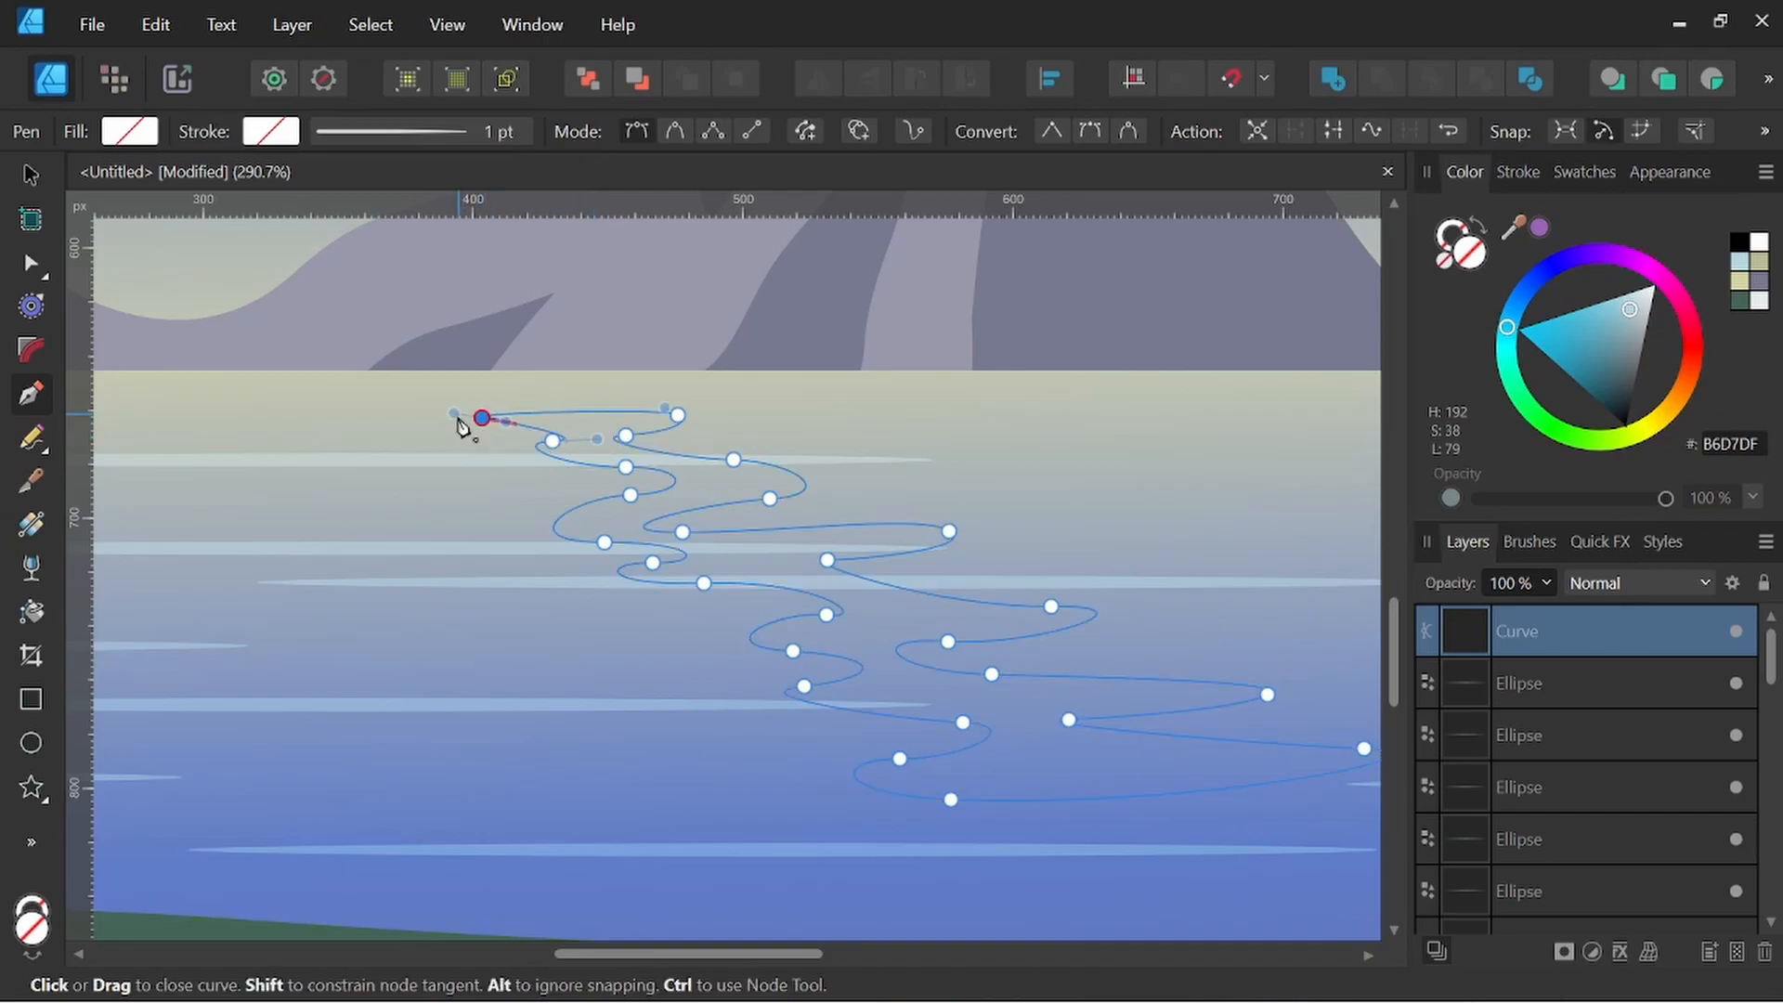
left_click(458, 423)
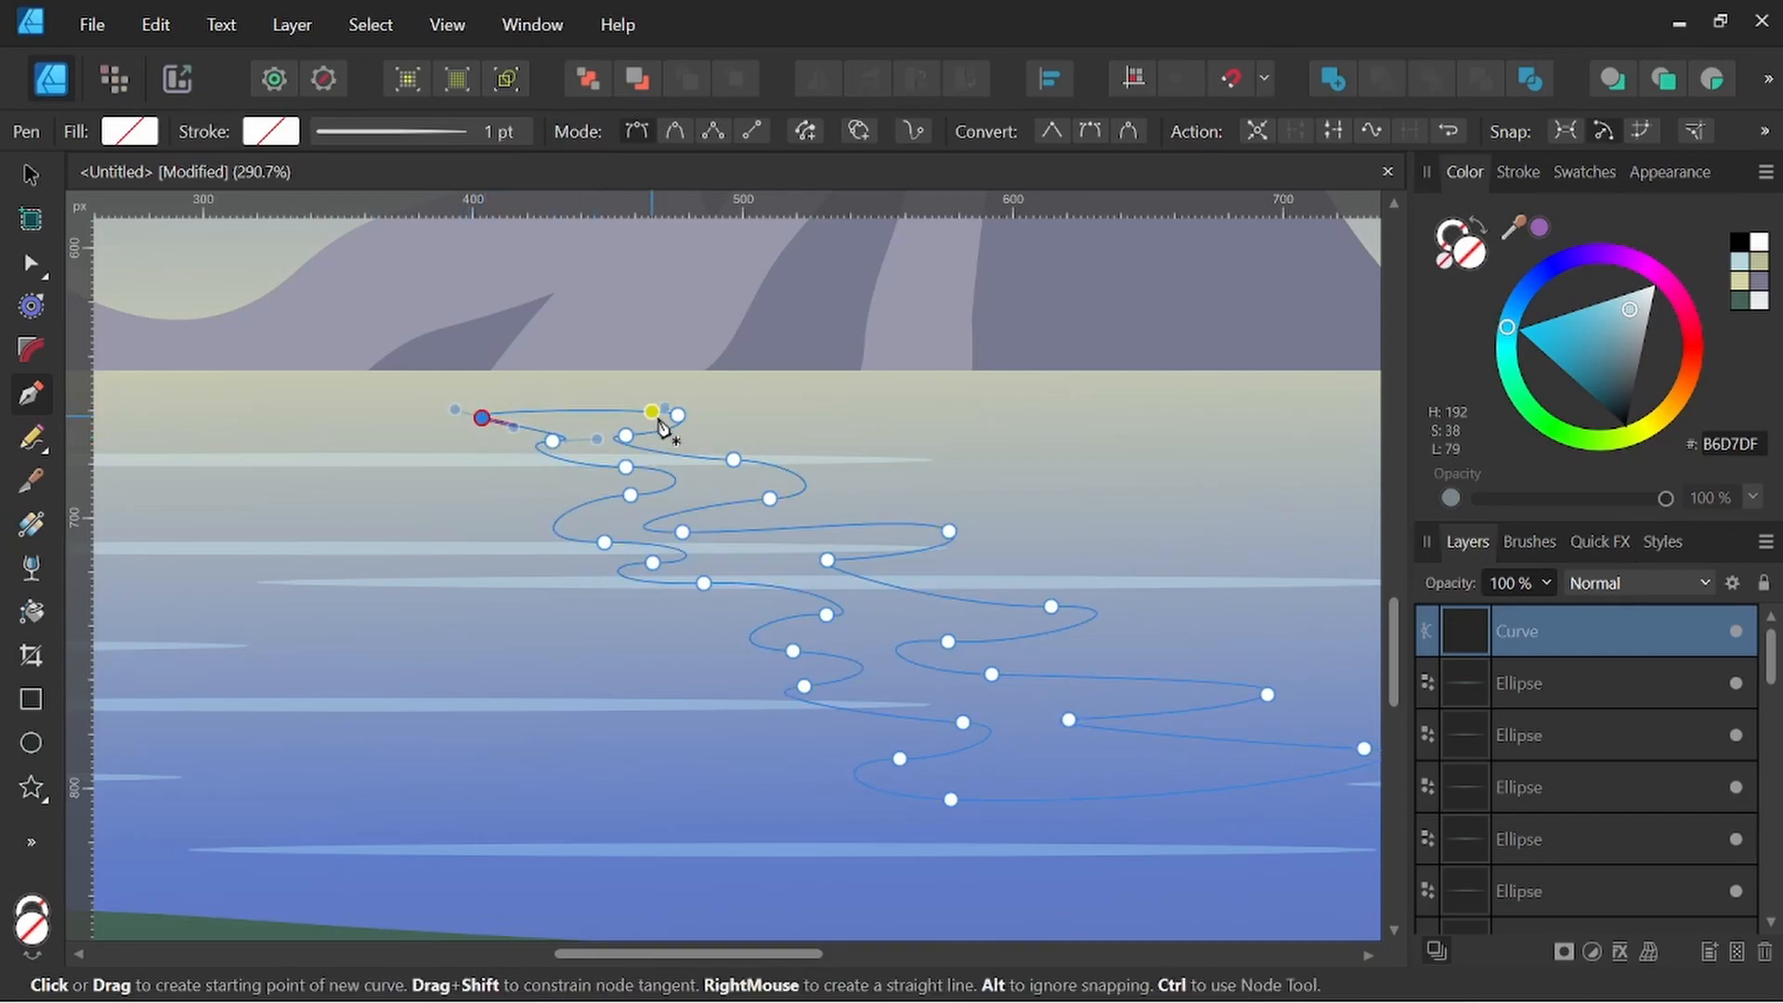
Fill the reflection shape with light blue B6D7DF and set its blend mode to Soft Light
scroll(659, 427, "down", 3)
left_click(1741, 257)
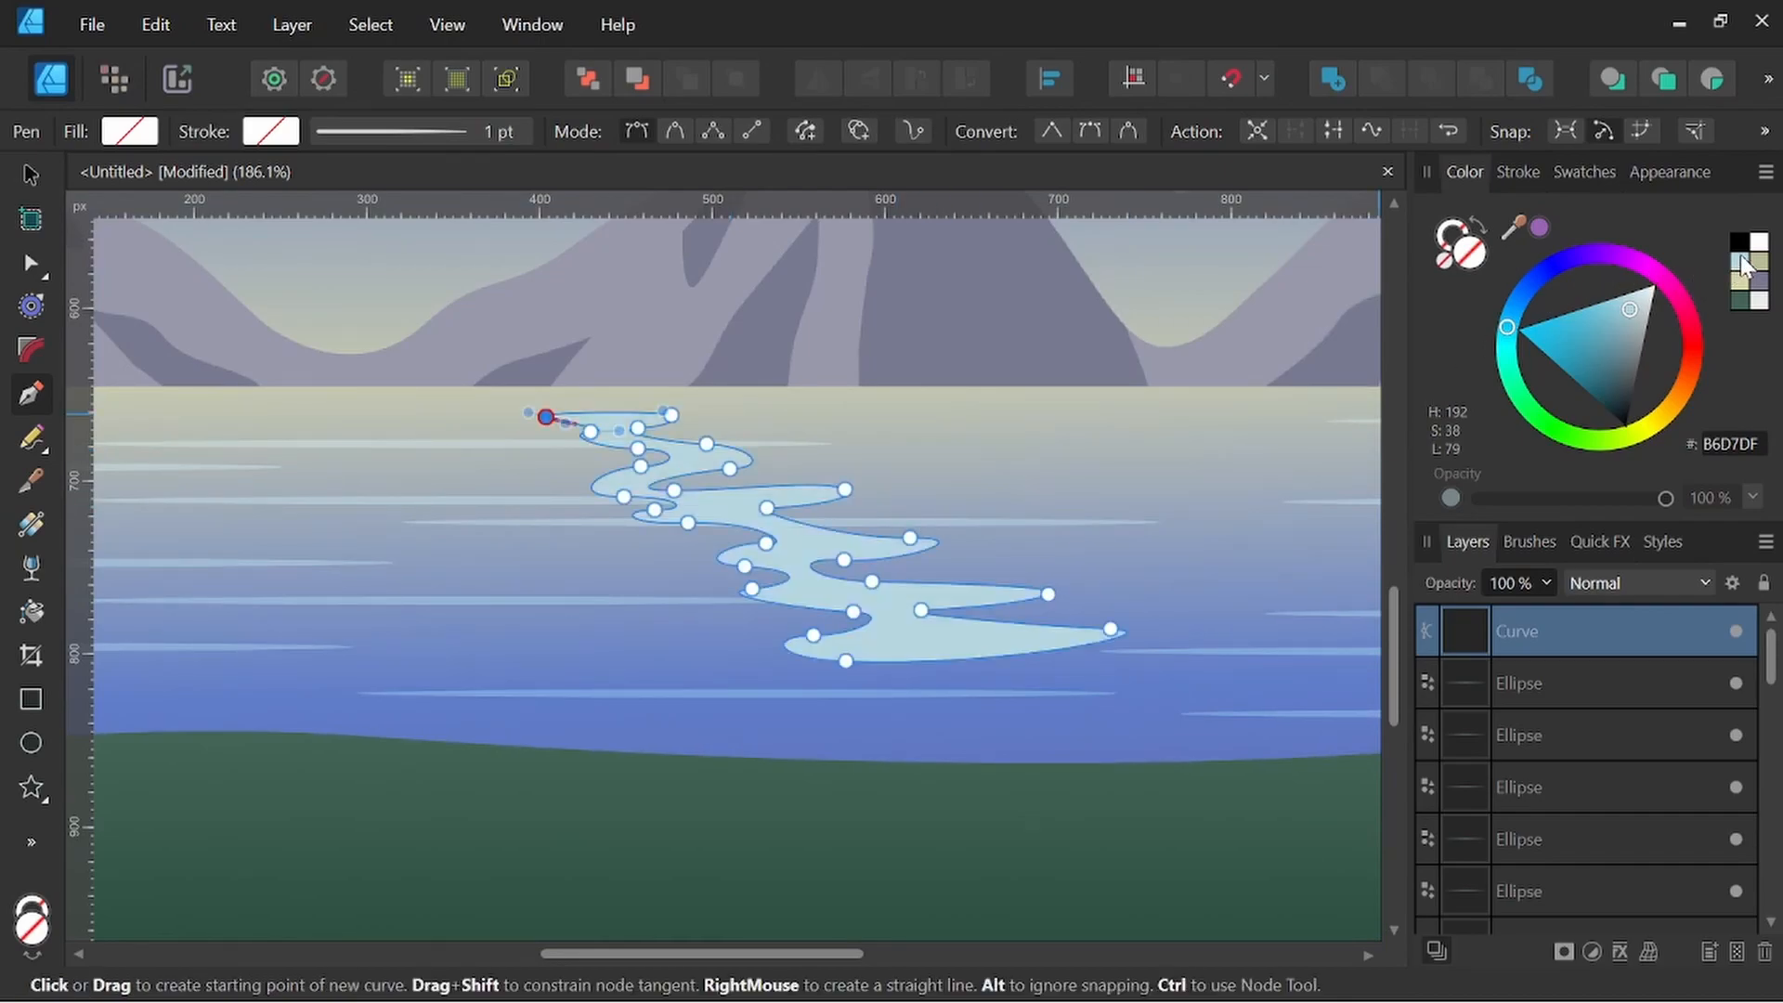
left_click(1707, 581)
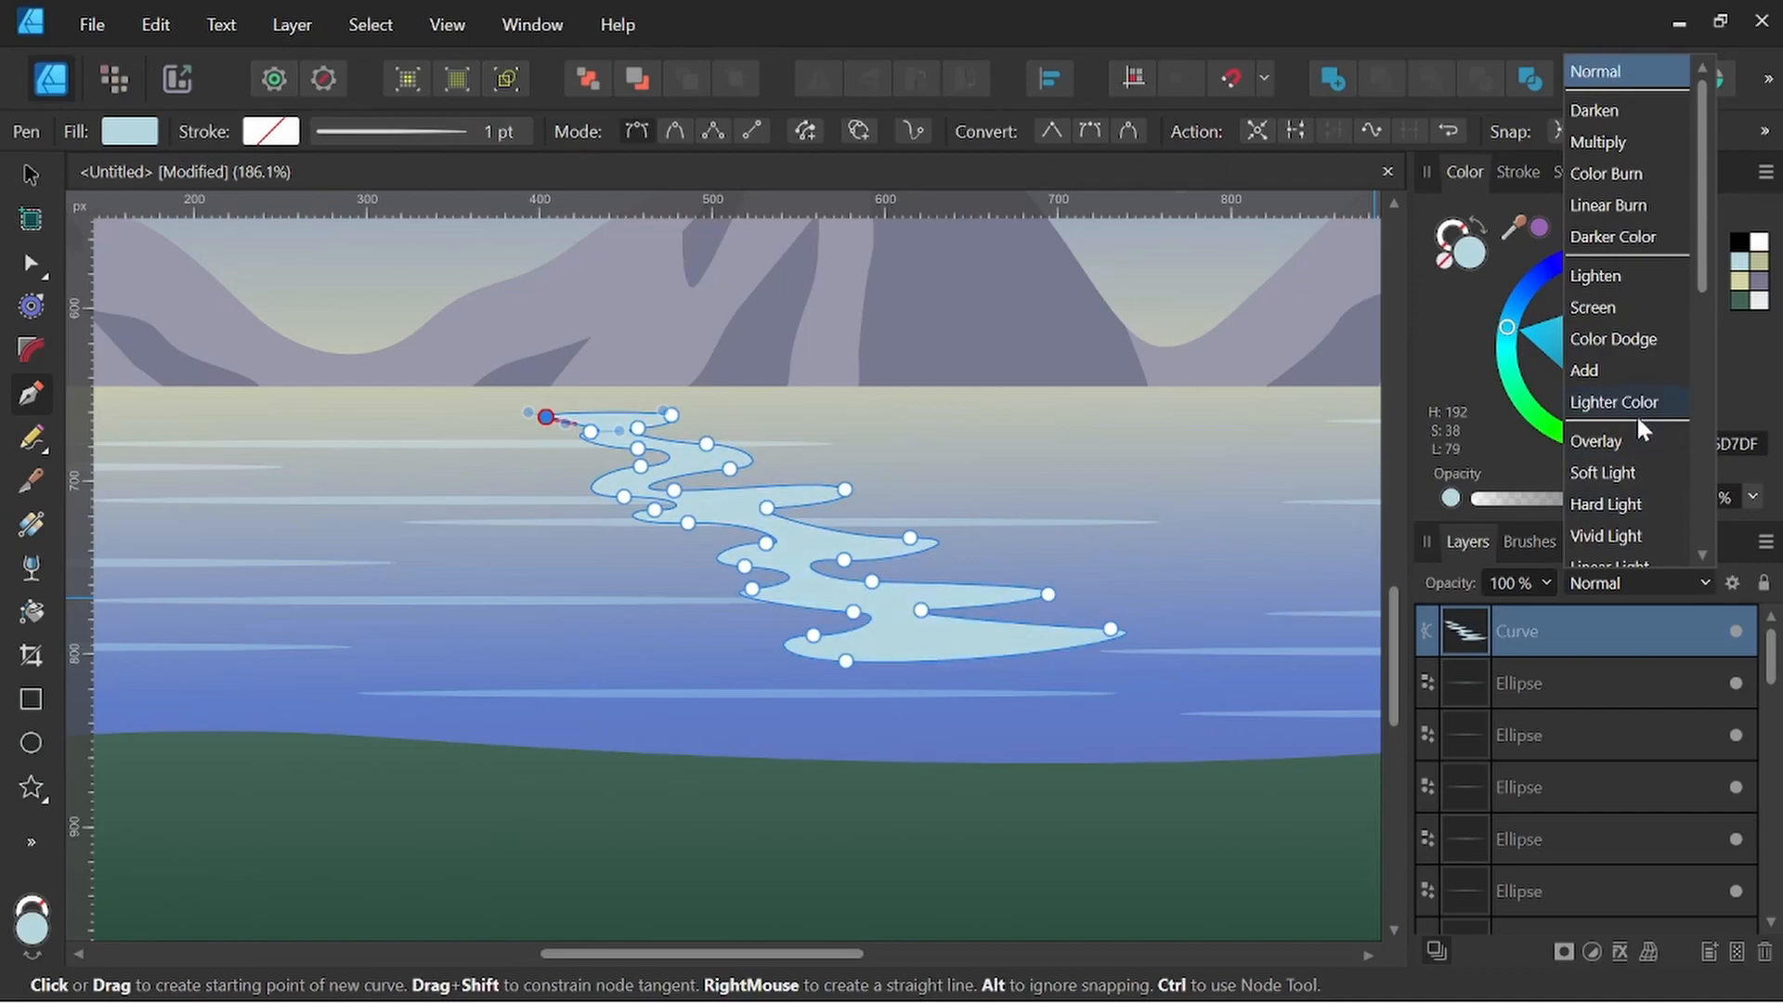
left_click(1625, 475)
scroll(895, 526, "down", 4)
left_click_drag(911, 557, 824, 651)
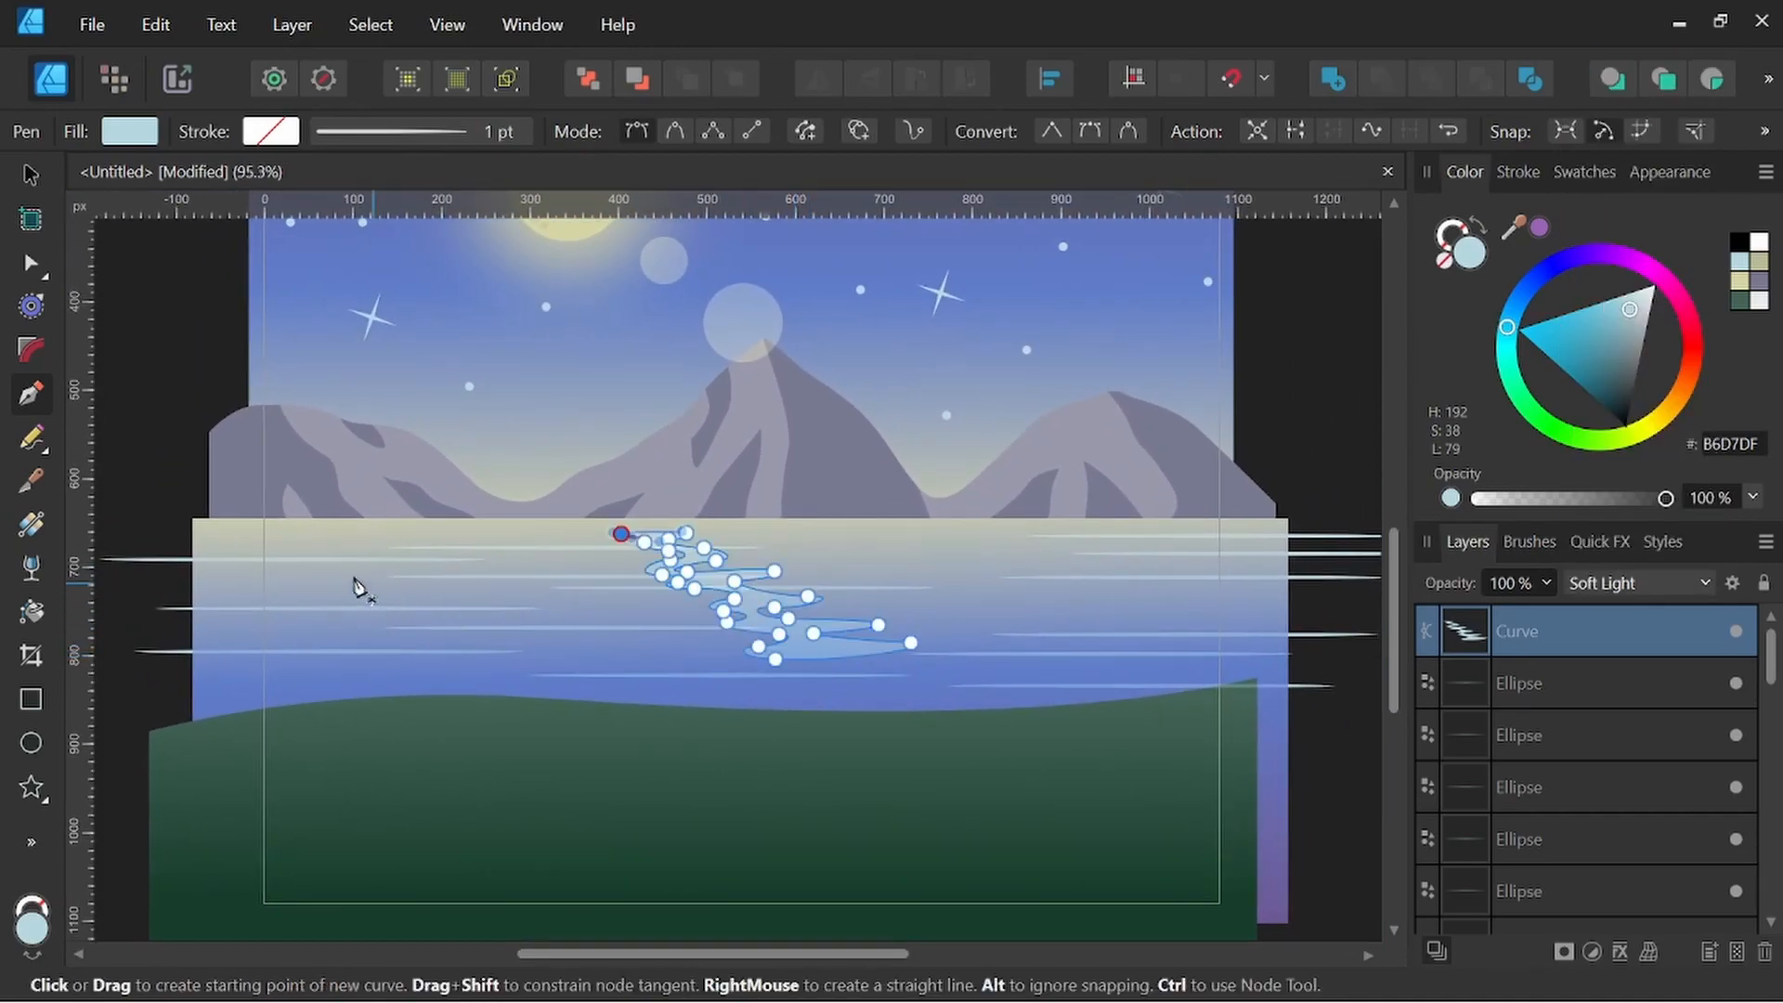
Apply a linear transparency gradient to the reflection, opaque near the horizon and fading out diagonally toward the shore
left_click(32, 570)
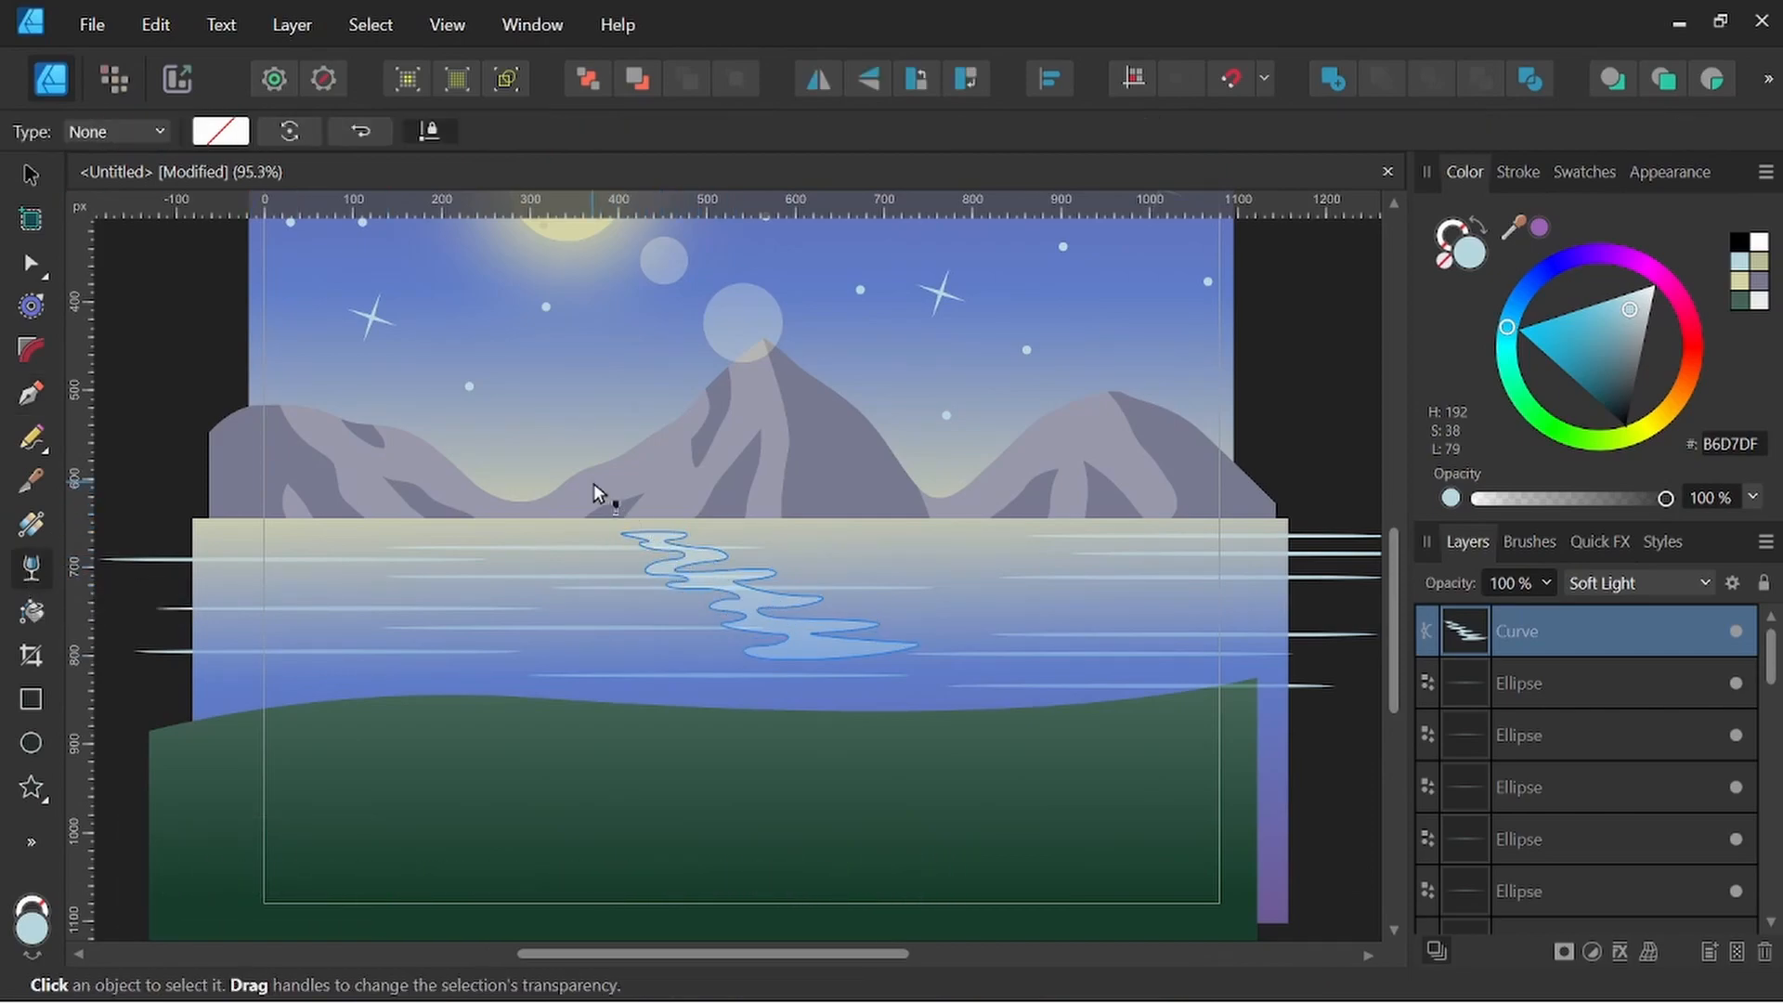
left_click_drag(647, 542, 897, 687)
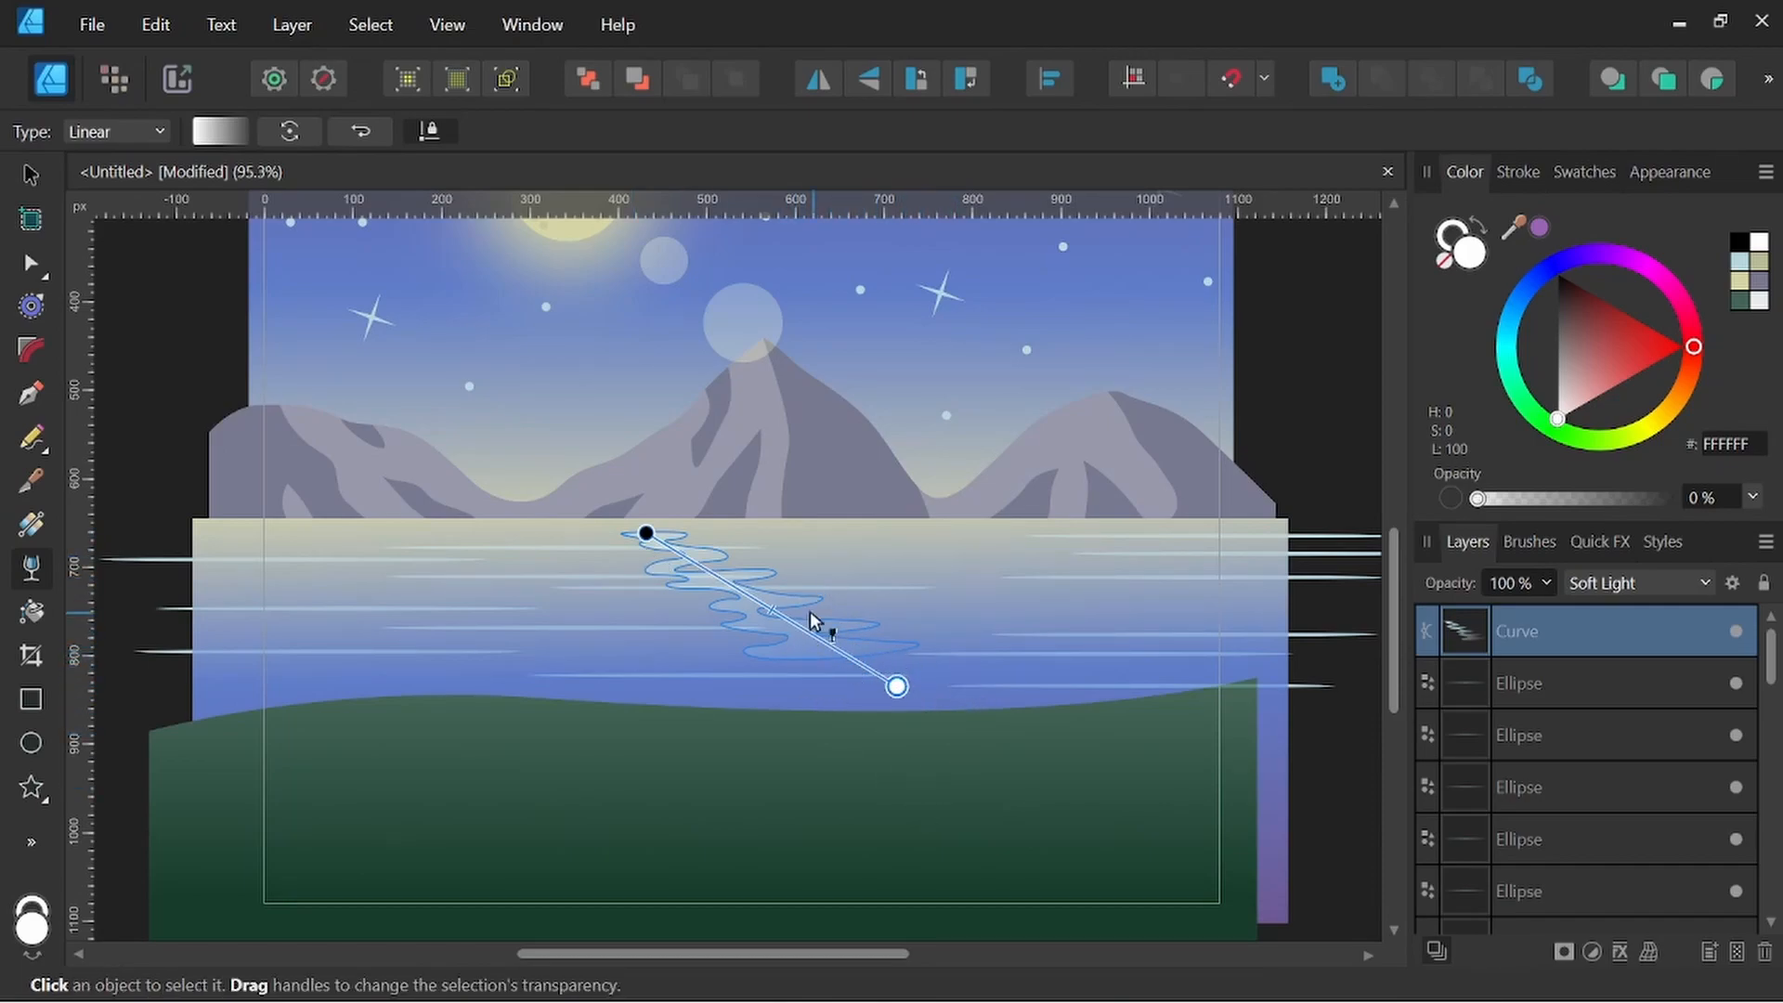
left_click(36, 175)
scroll(790, 477, "down", 4)
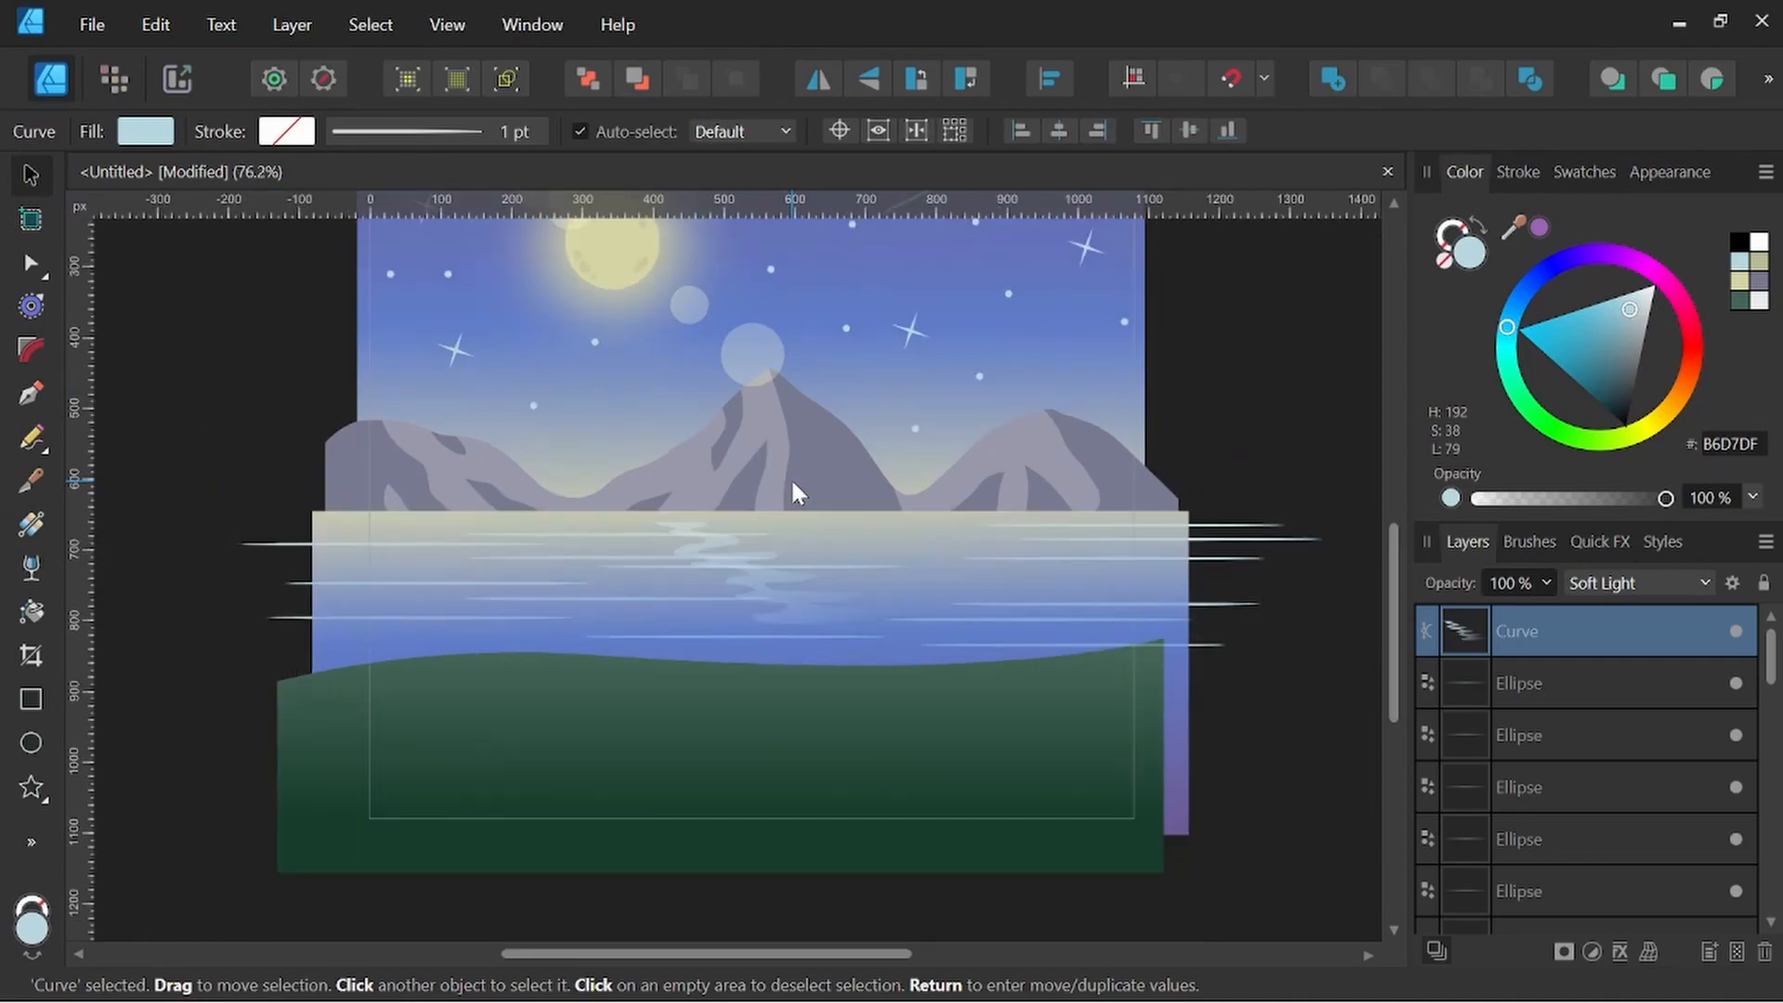
Stretch the moon reflection slightly wider and taller on the lake, and clear the selection
scroll(805, 548, "up", 4)
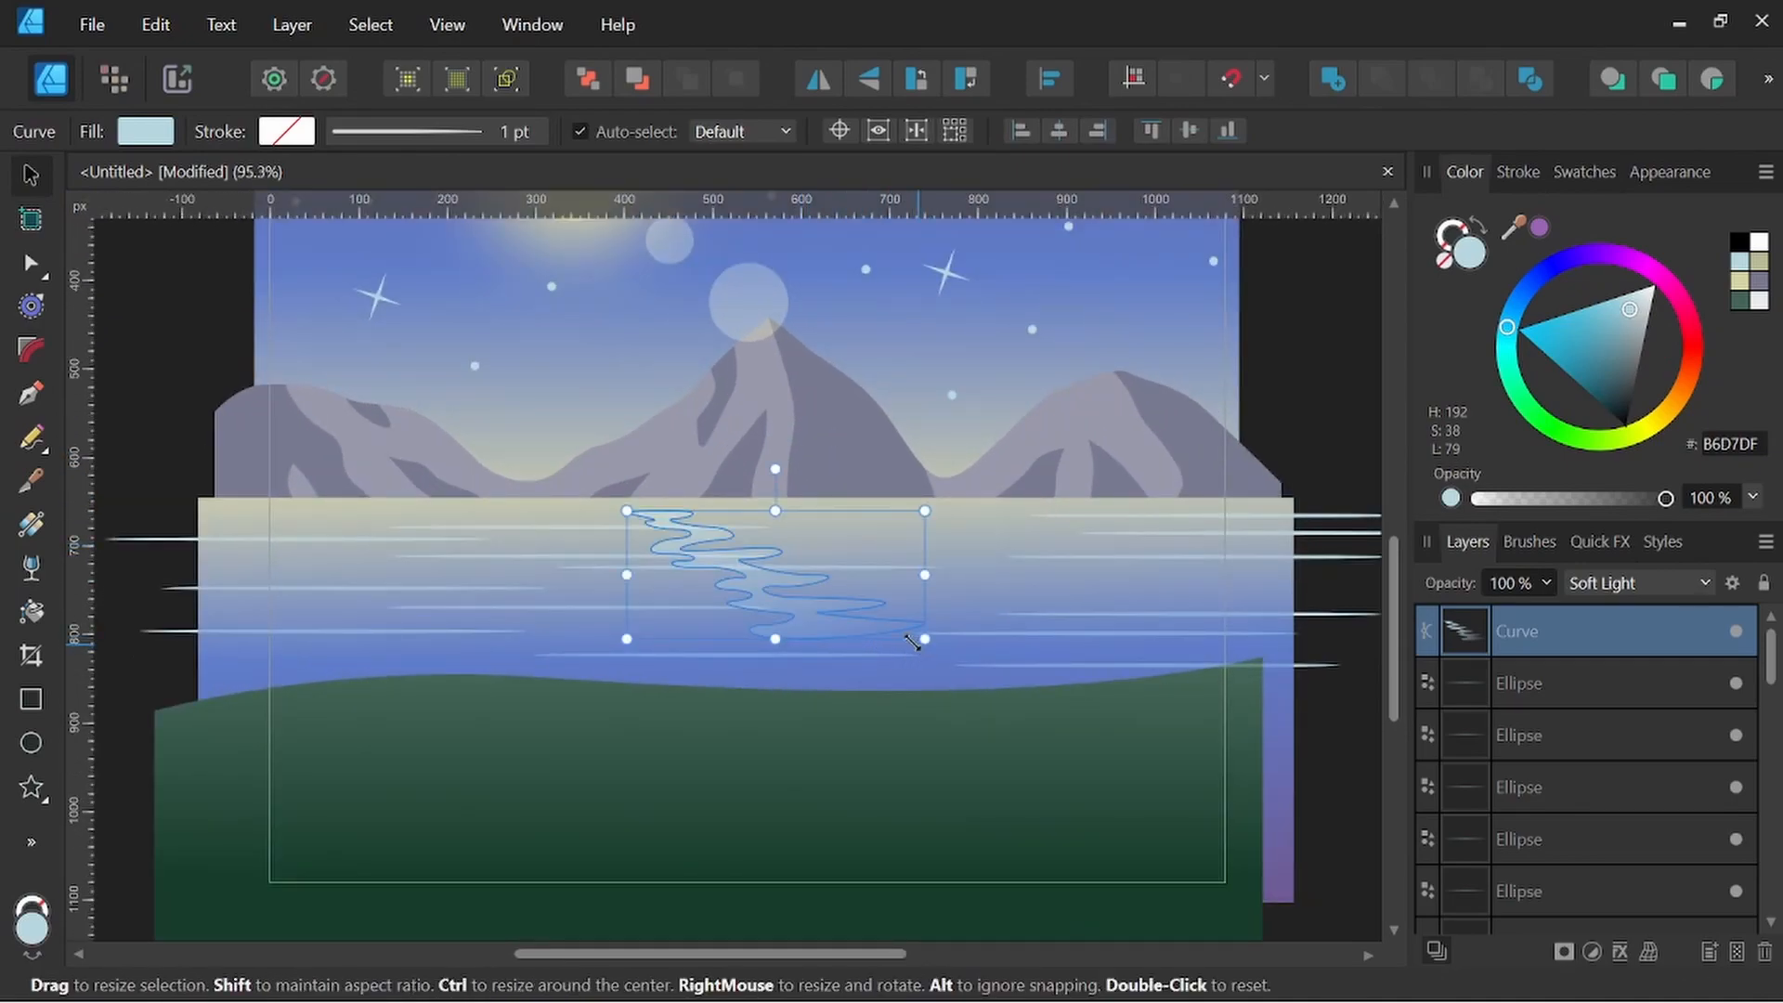
left_click_drag(924, 639, 969, 650)
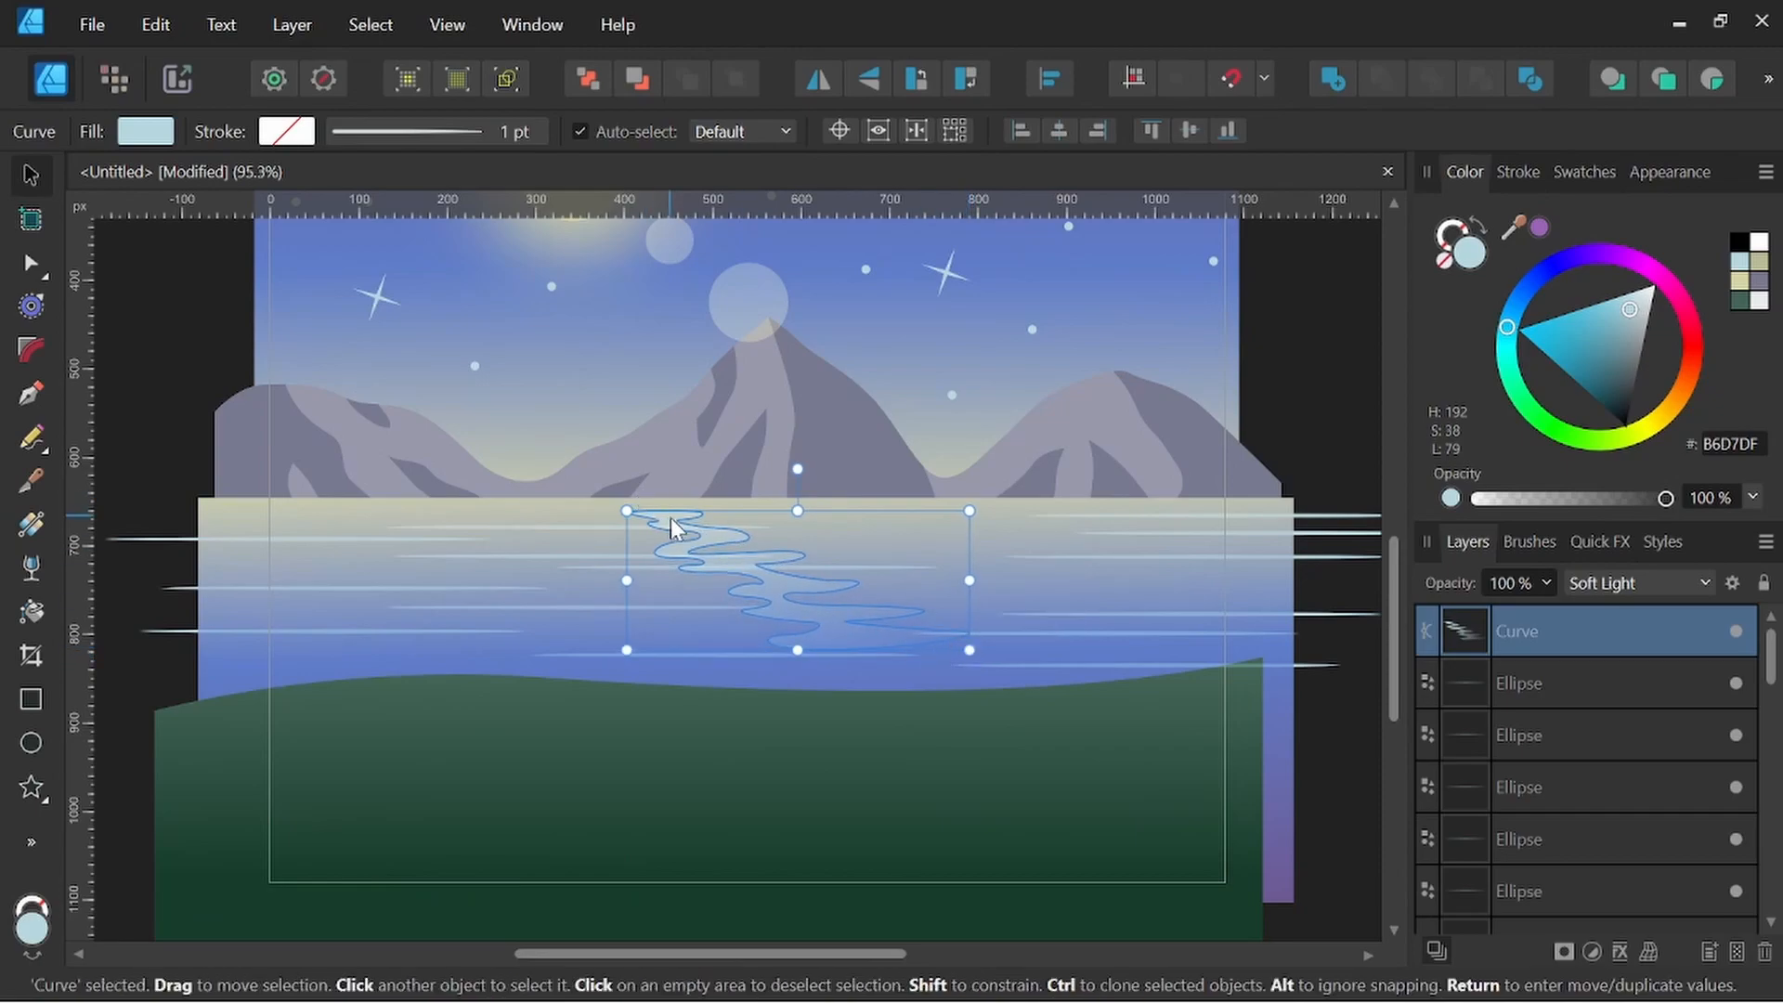
mouse_move(630, 579)
left_mouse_down()
mouse_move(587, 581)
mouse_move(637, 545)
left_mouse_up()
scroll(628, 478, "down", 3)
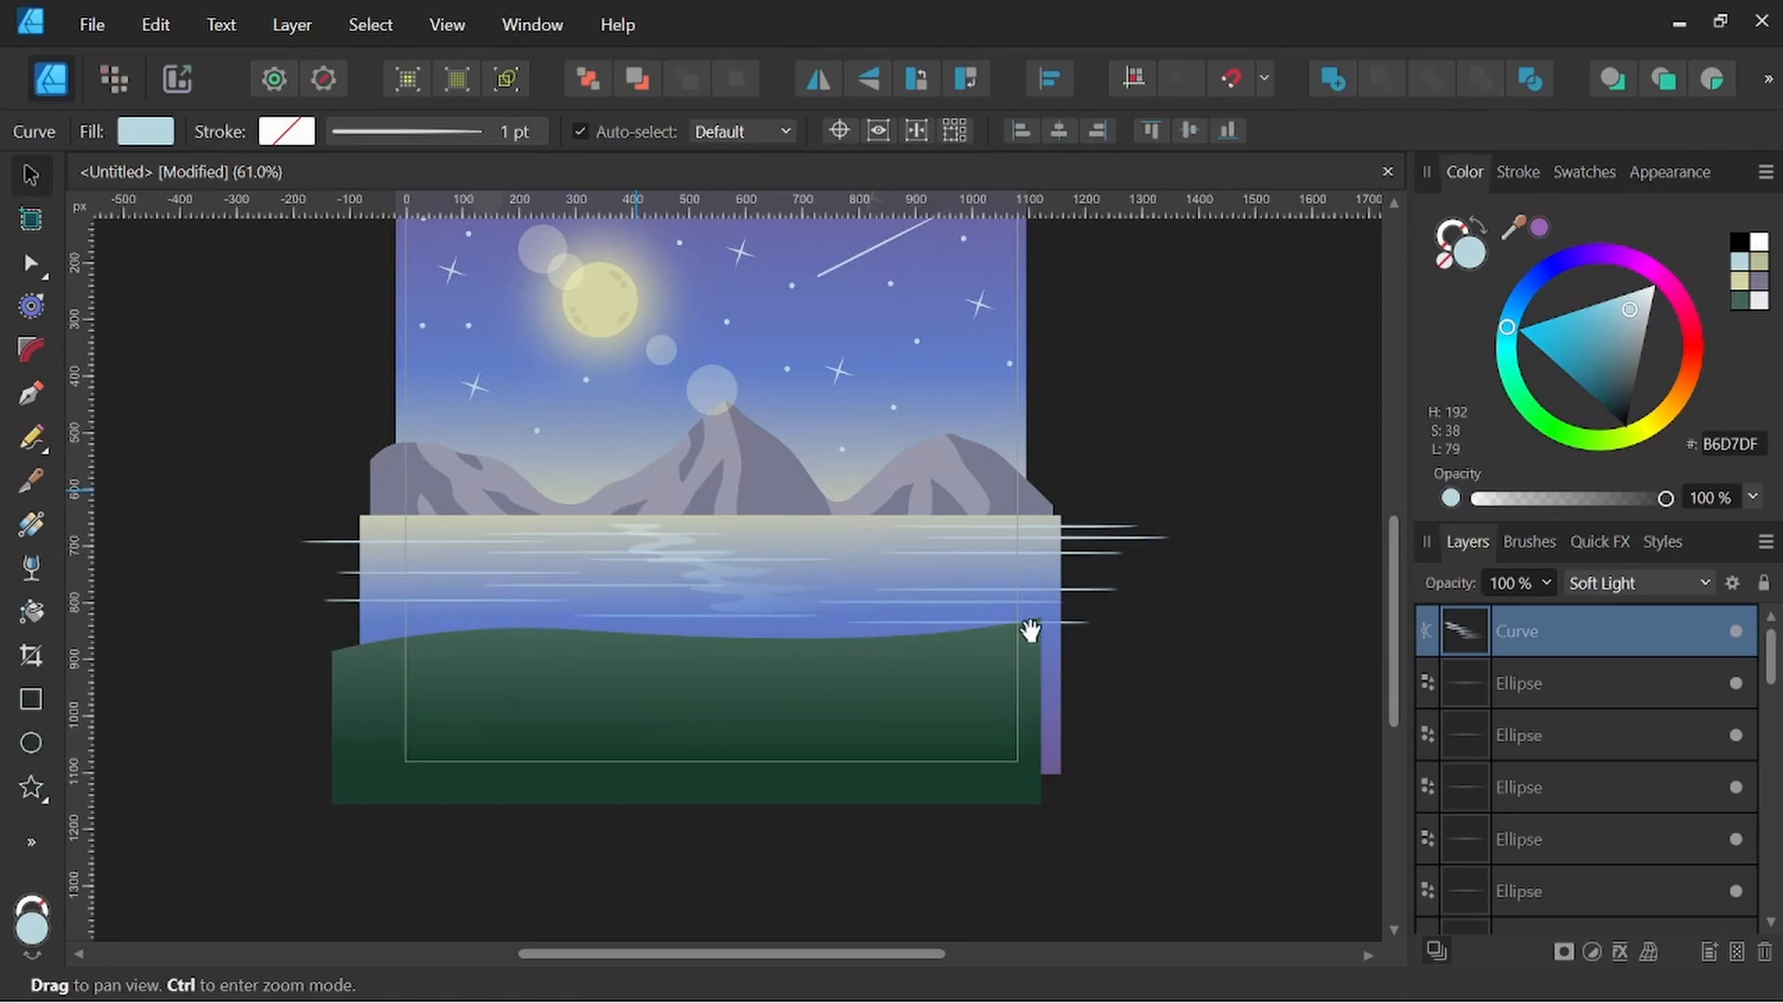
left_click(1268, 605)
left_click_drag(1157, 621, 1260, 728)
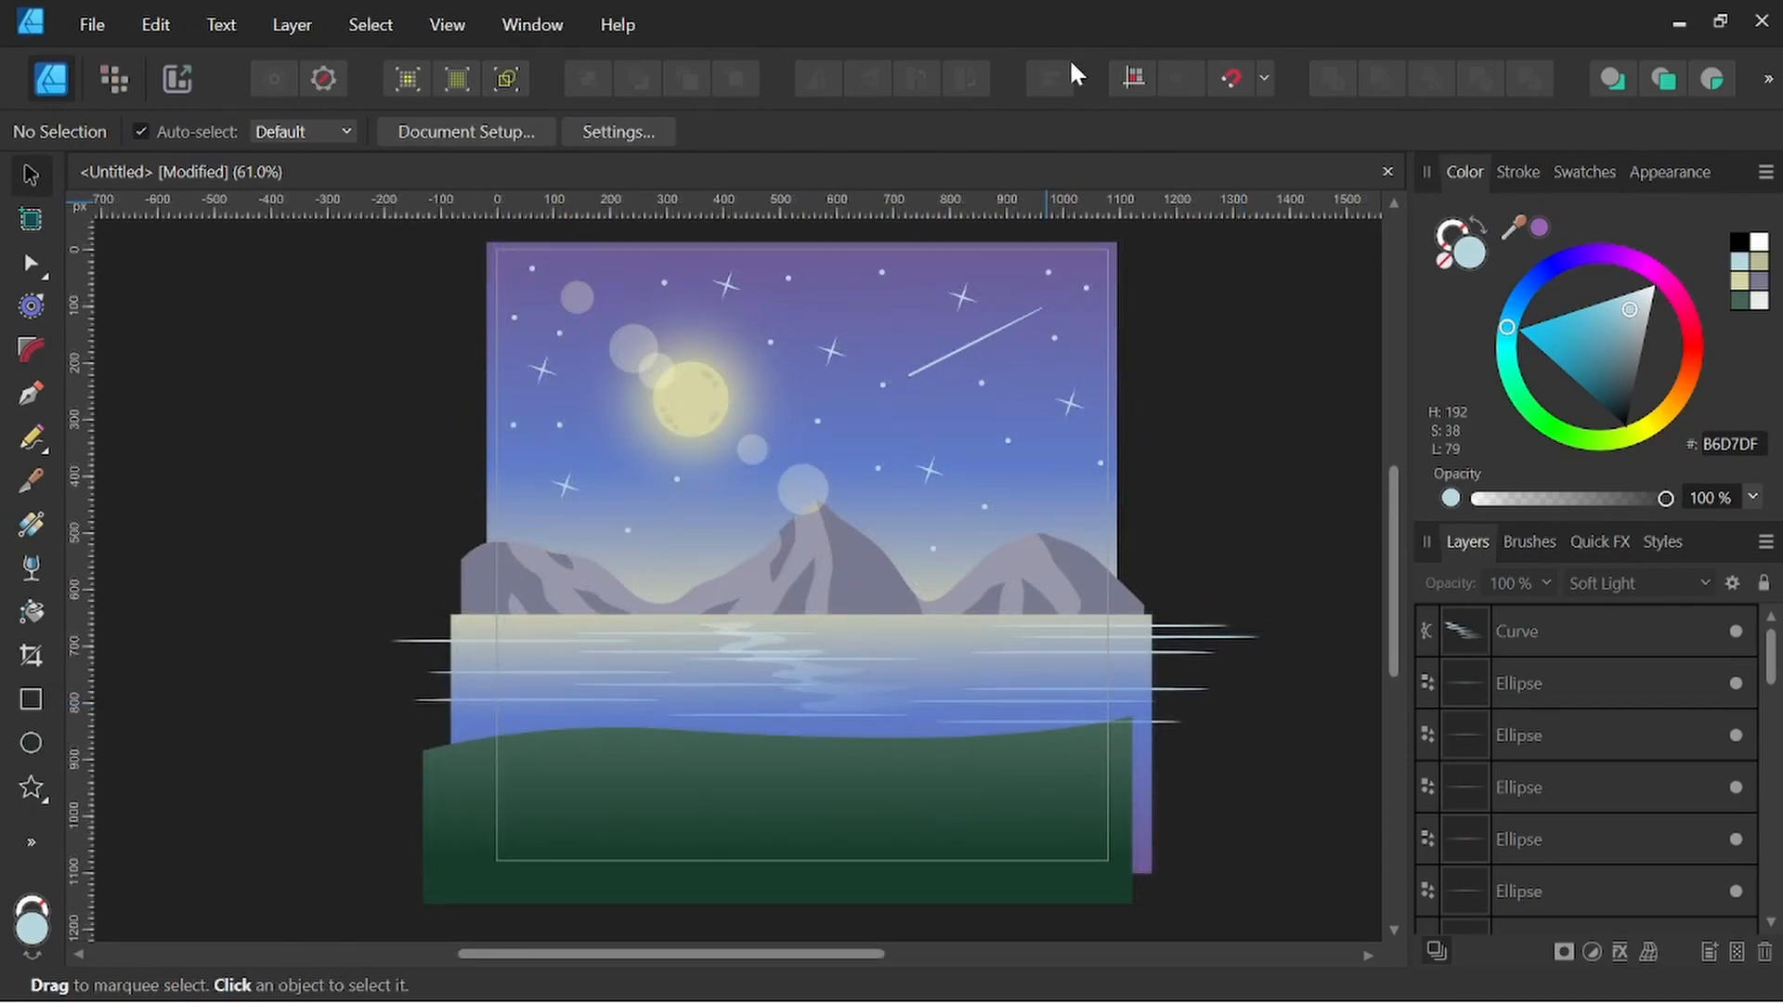
Draw a light-blue triangle about 120 px wide in the sky below the shooting star
left_click(32, 792)
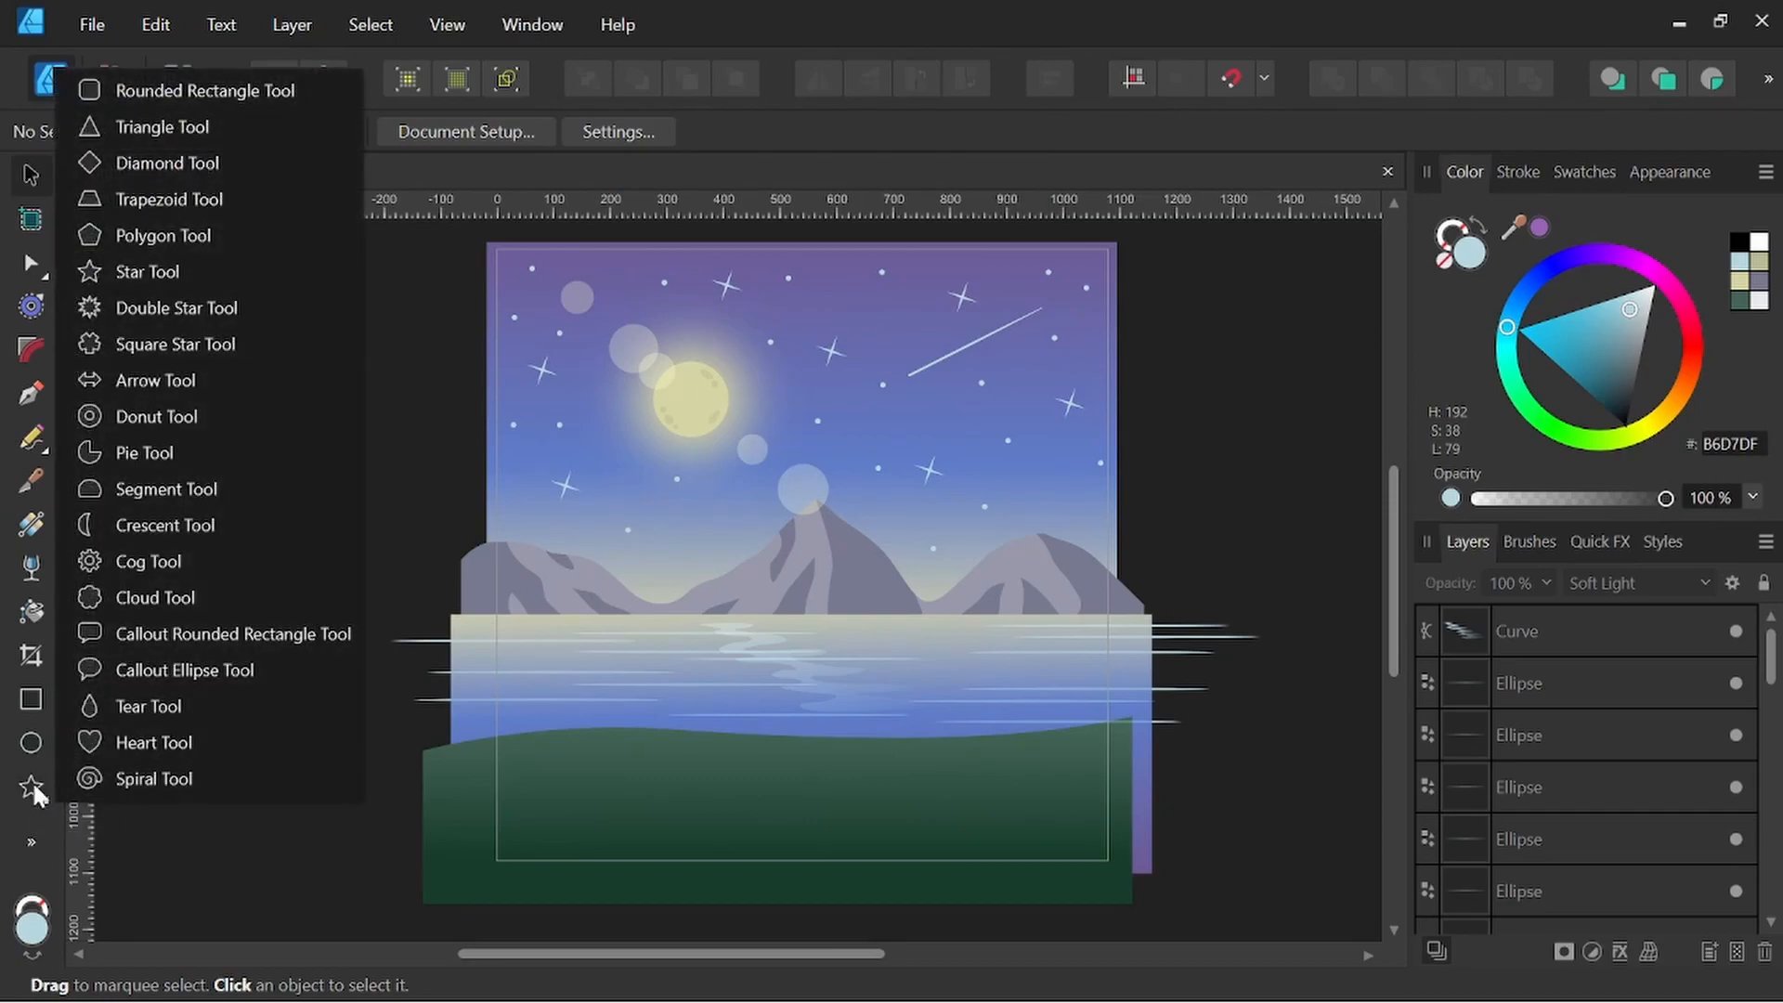
left_click(170, 130)
left_click_drag(920, 376, 1005, 424)
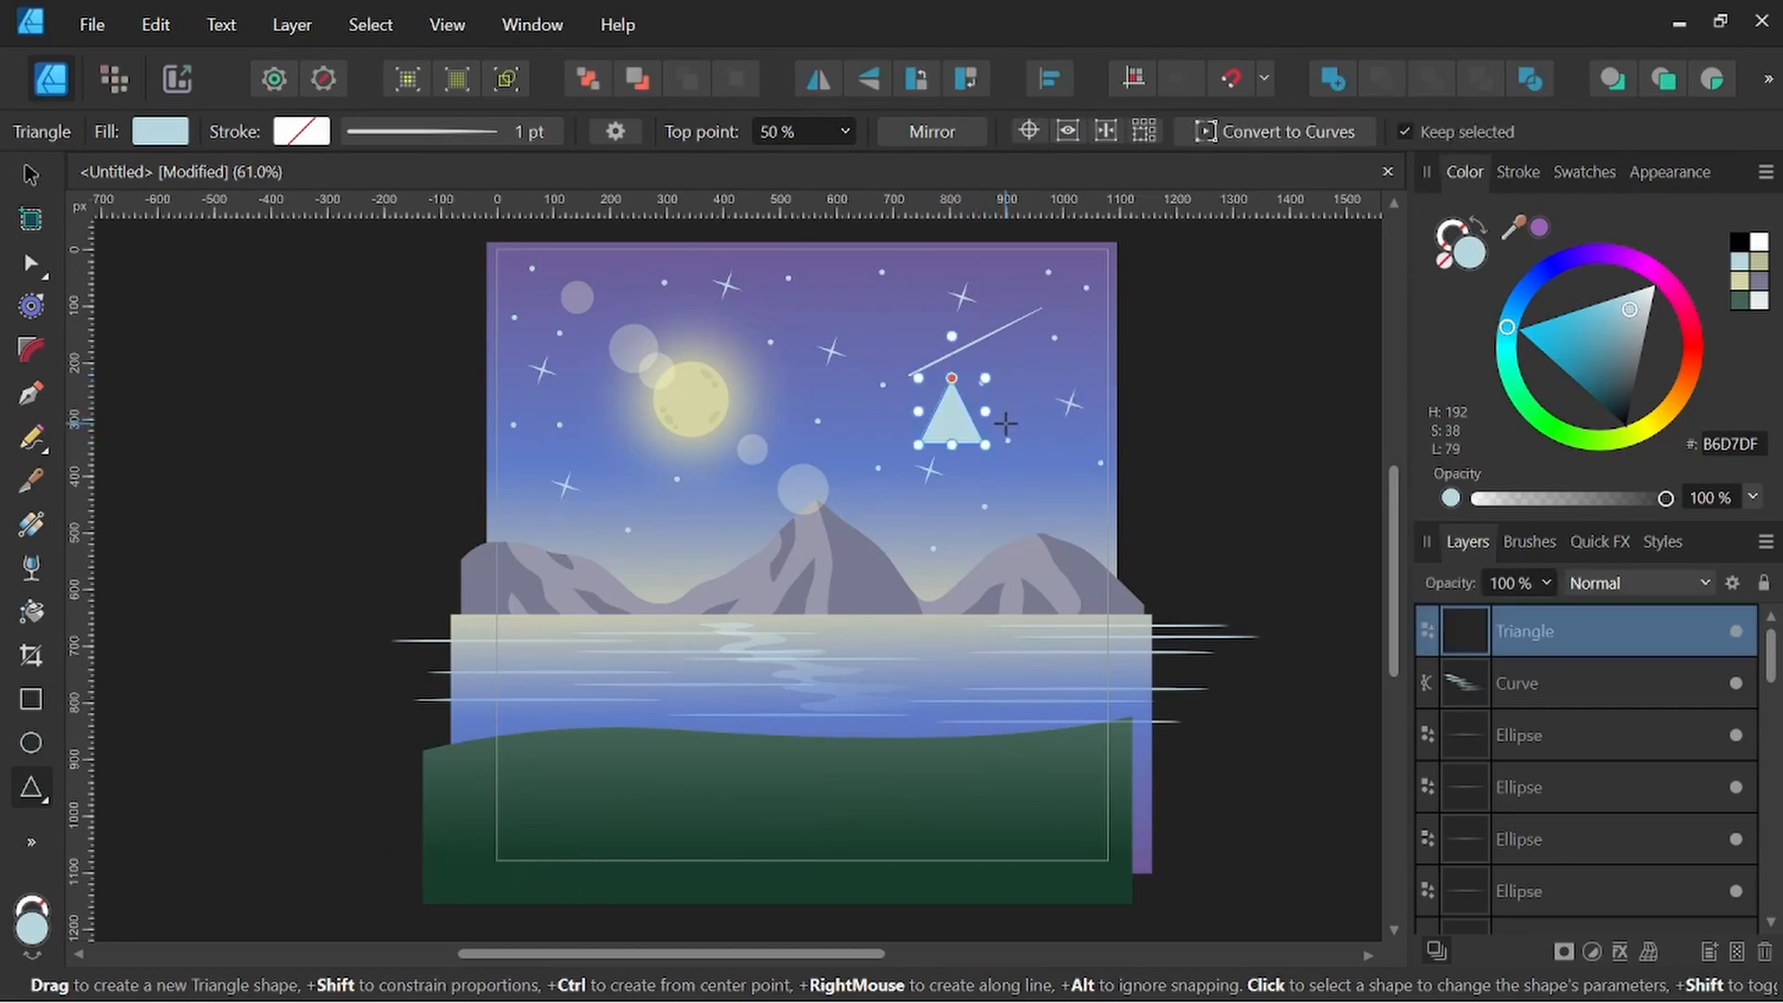
Fill the sky triangle with dark green 446556 and convert it to curves
scroll(995, 418, "up", 2)
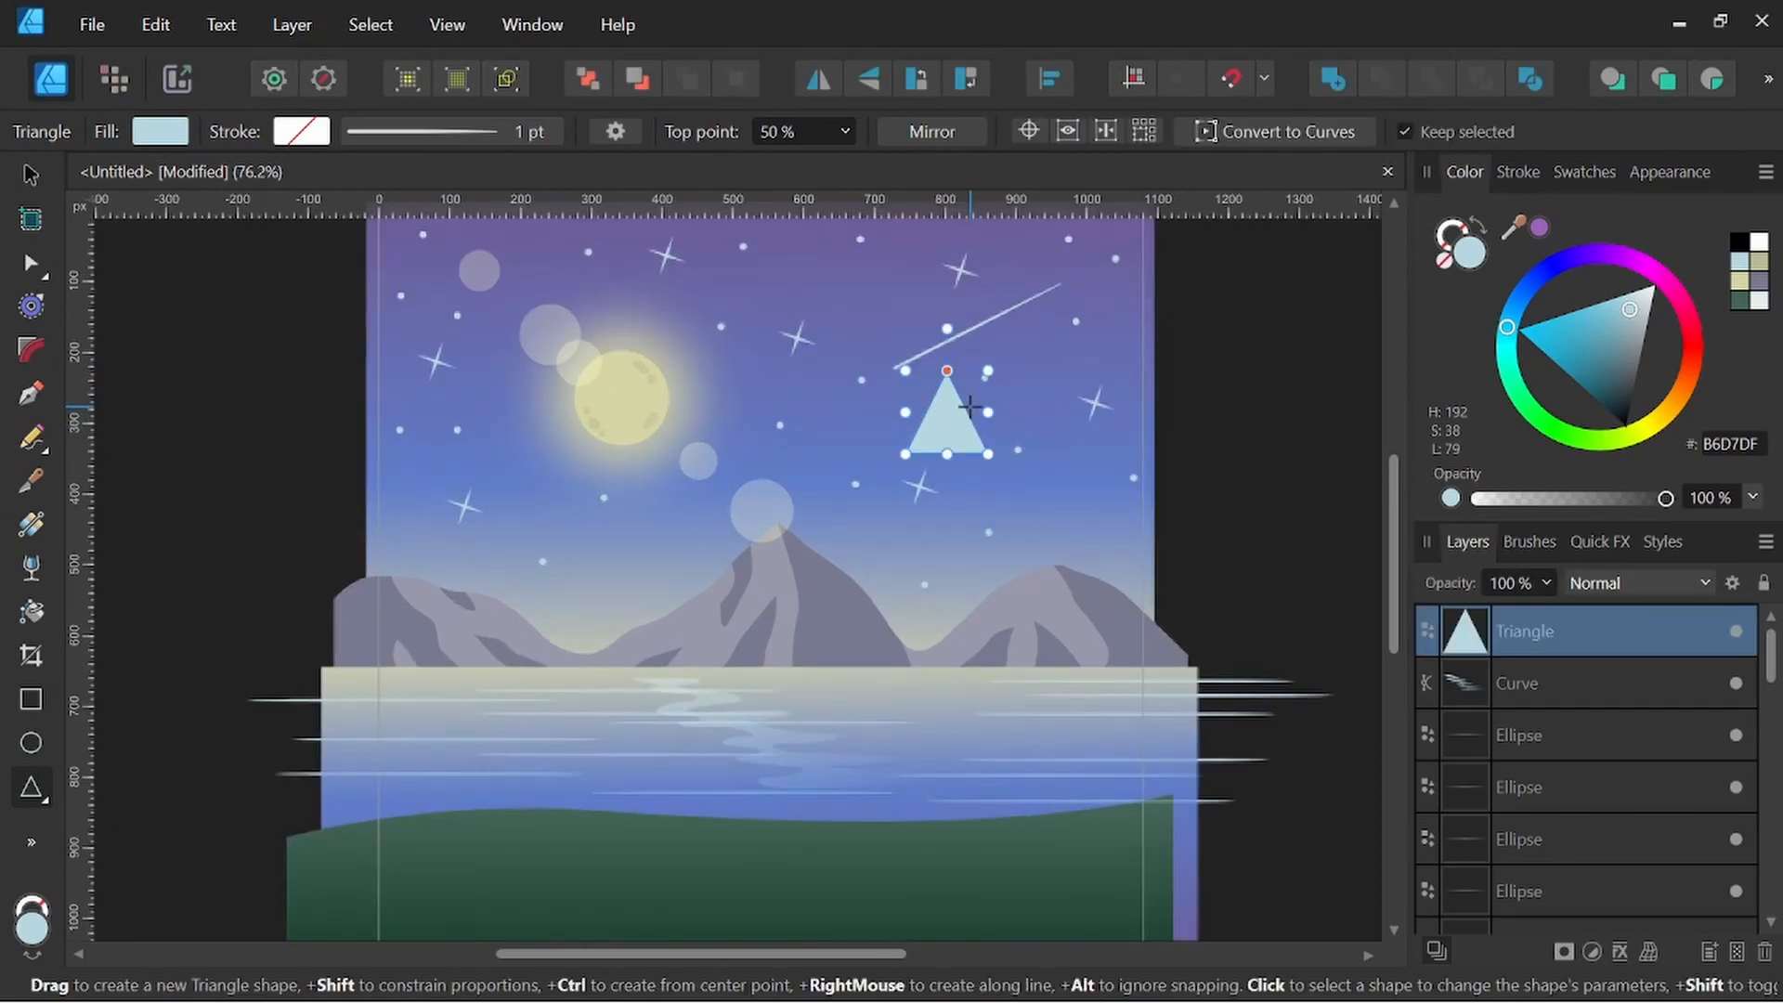
left_click(1740, 301)
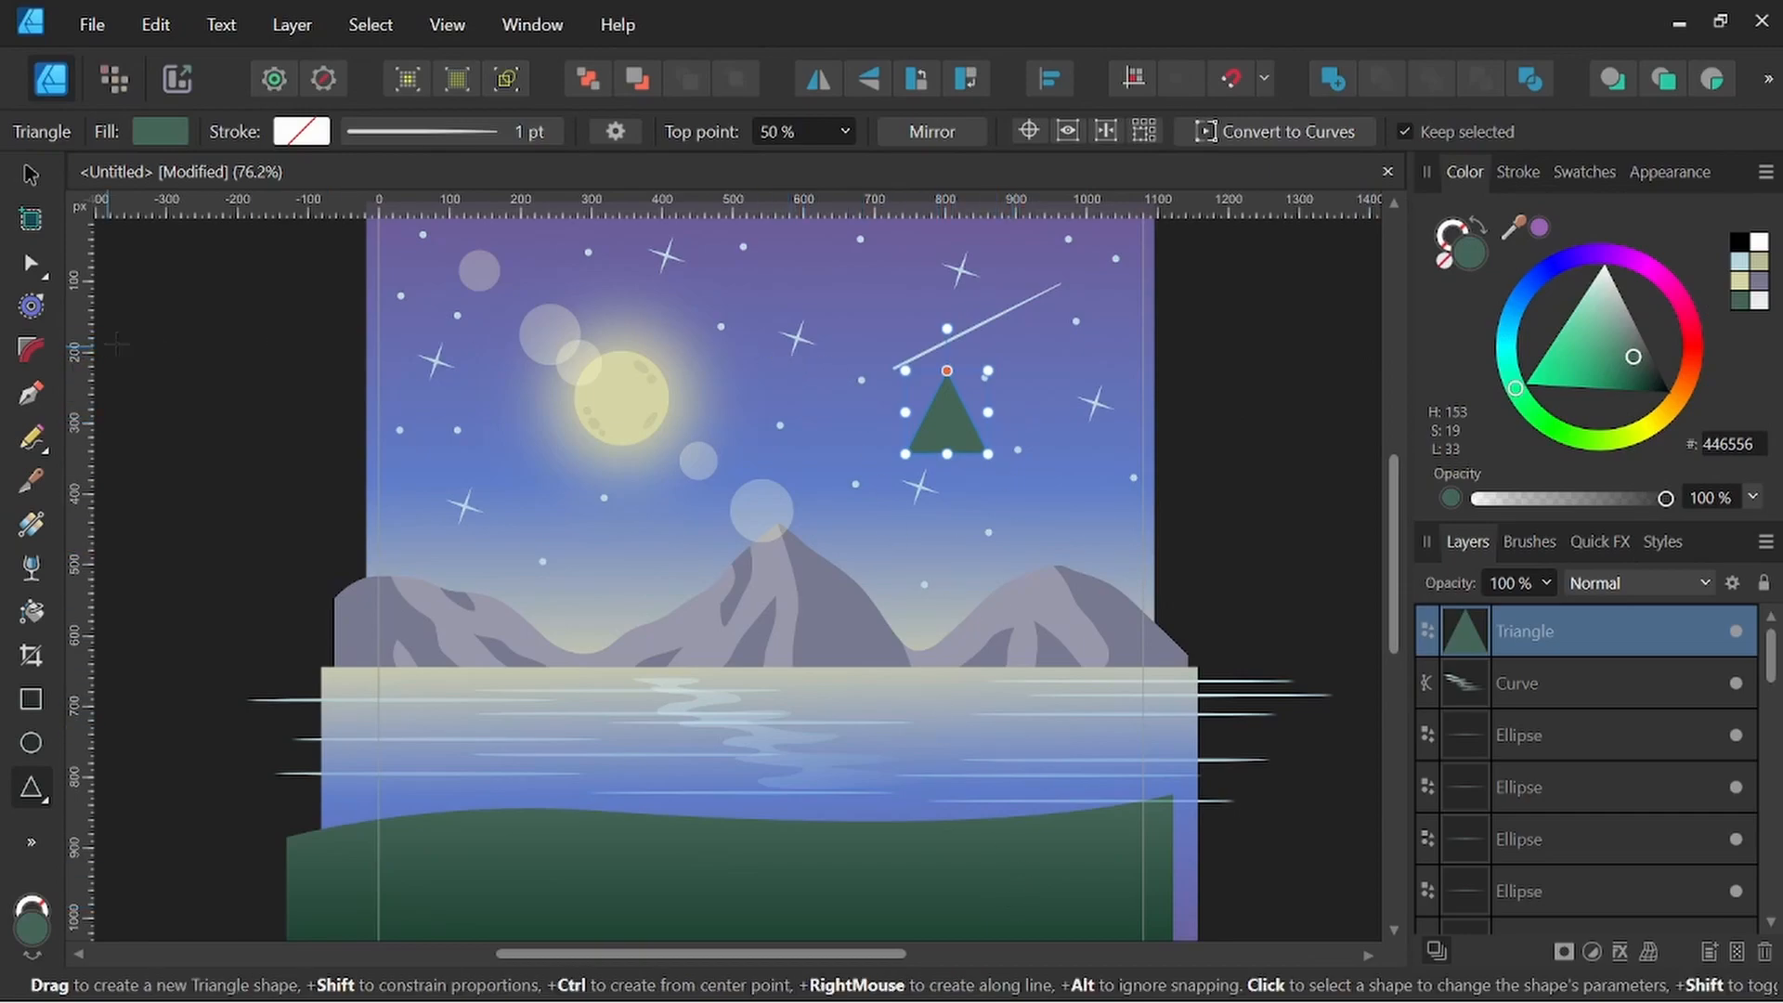
scroll(944, 377, "up", 2)
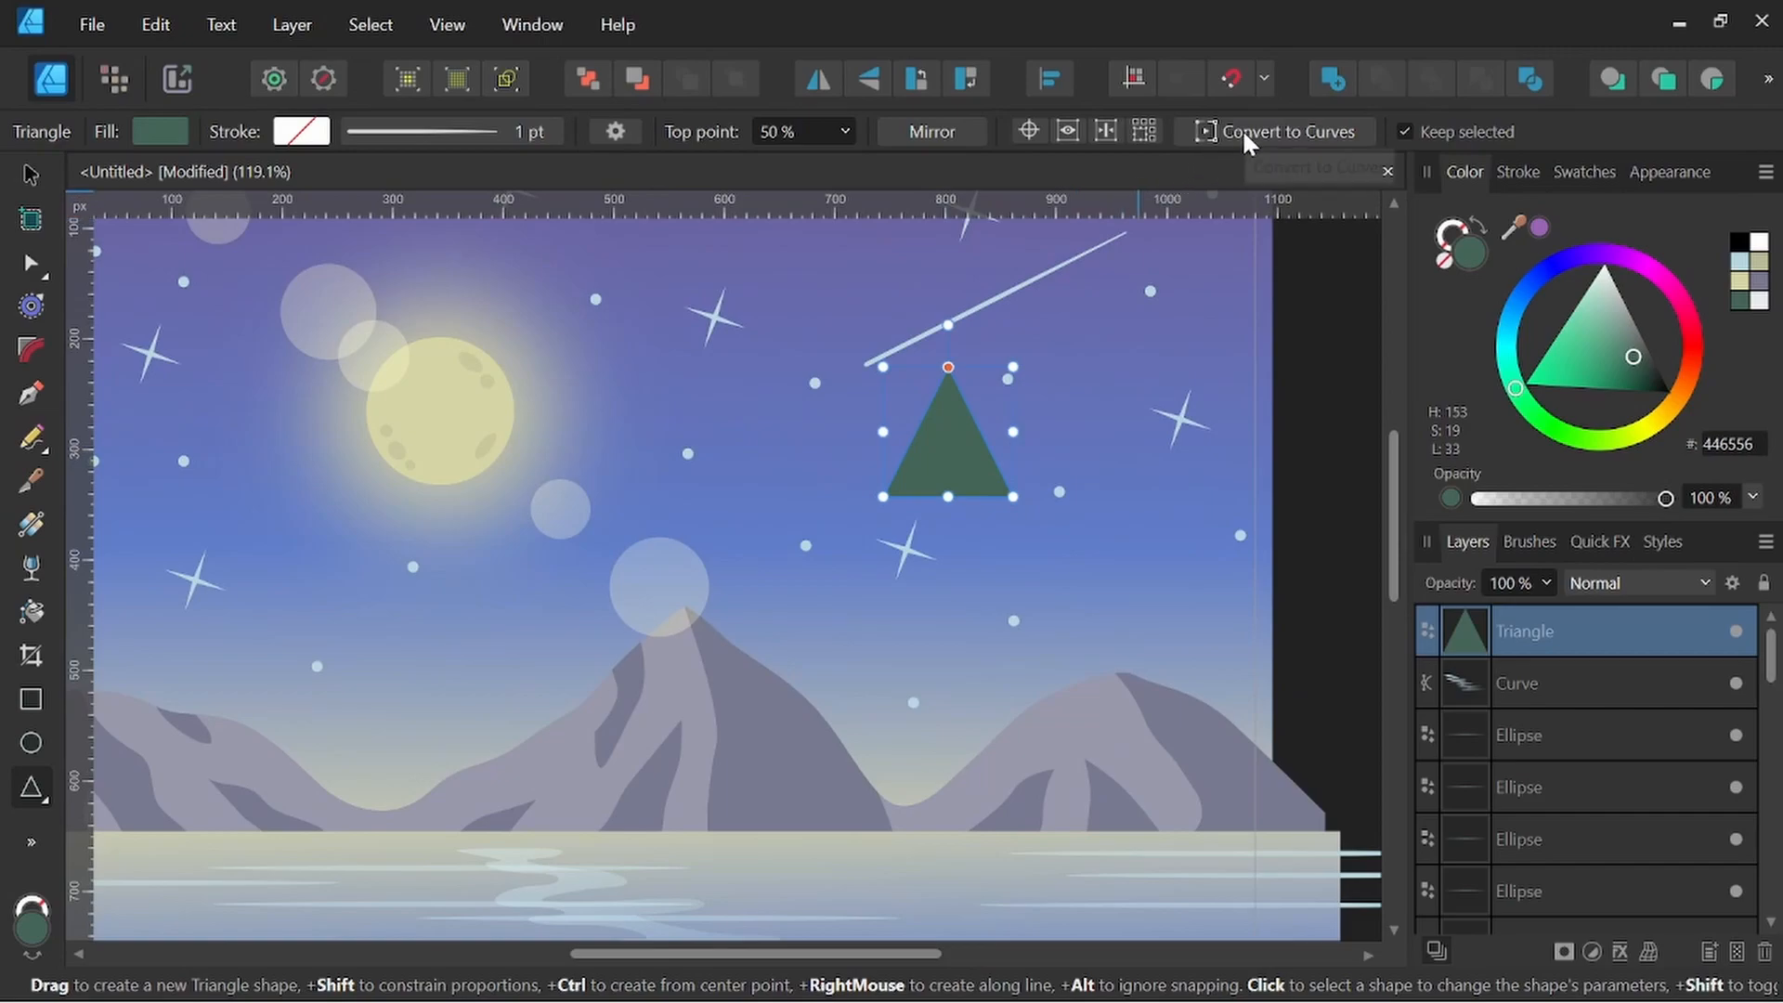
left_click(1296, 134)
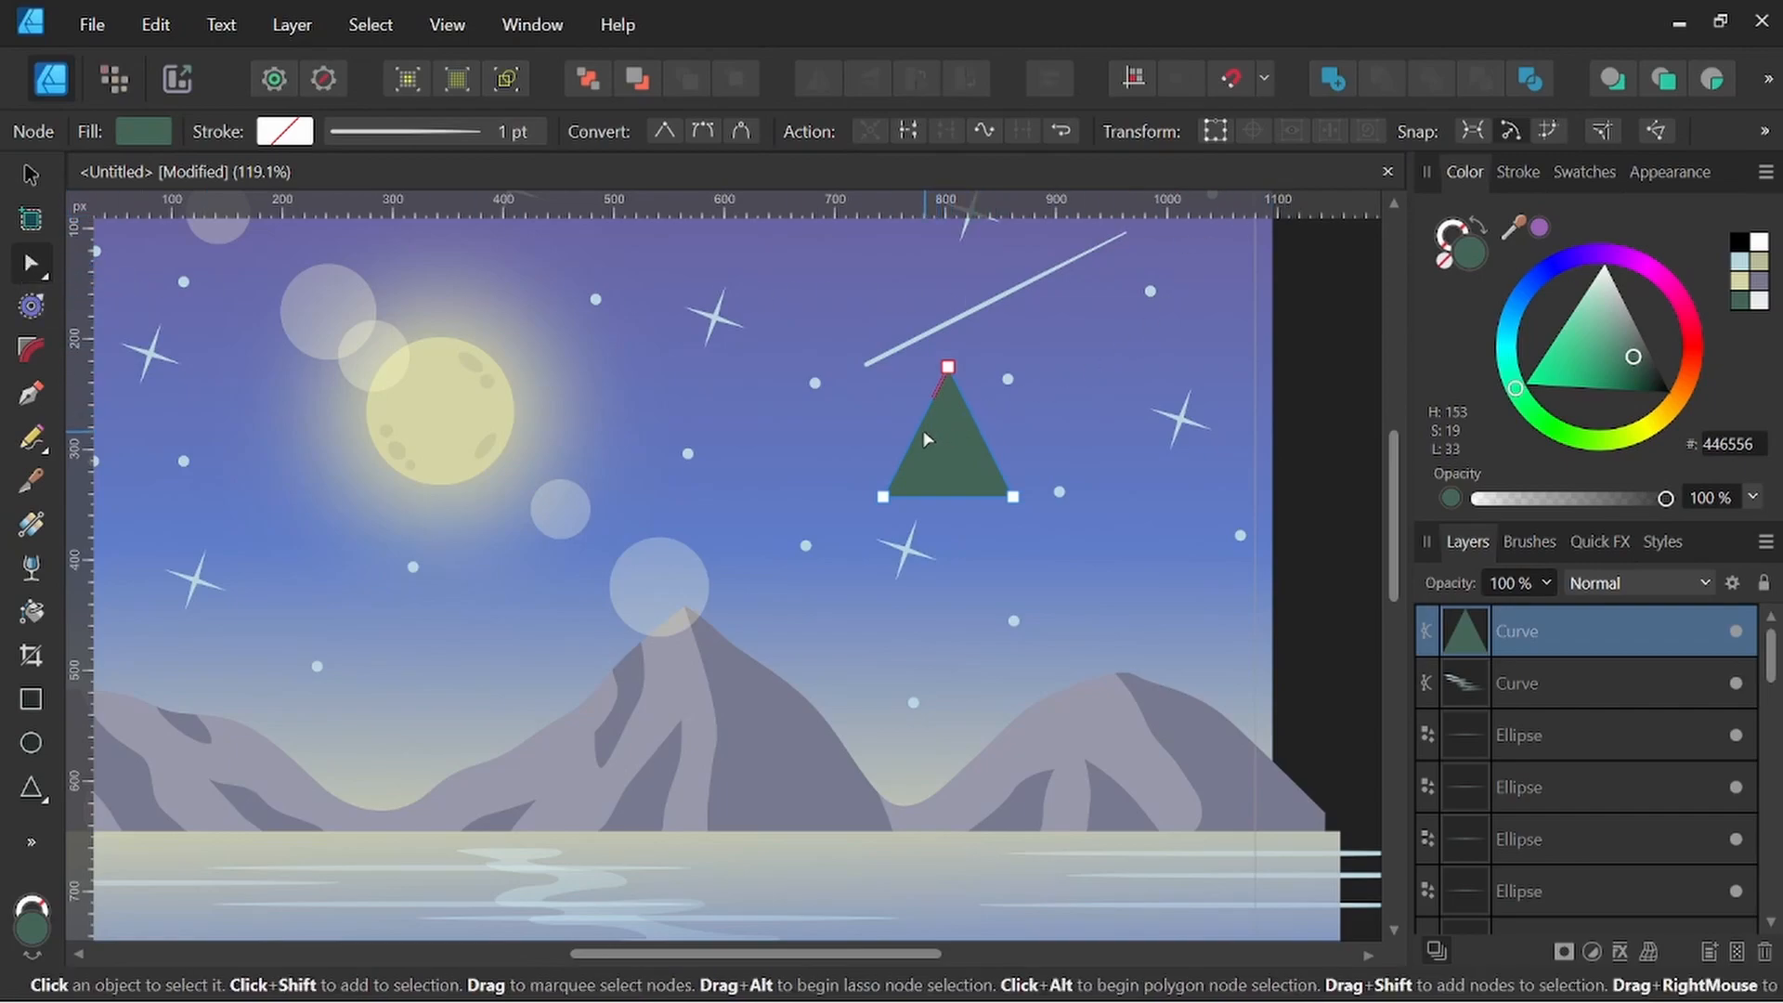
Bend the triangle's two slanted sides inward and bow its base slightly downward to form a tree tip
left_click_drag(919, 439, 968, 444)
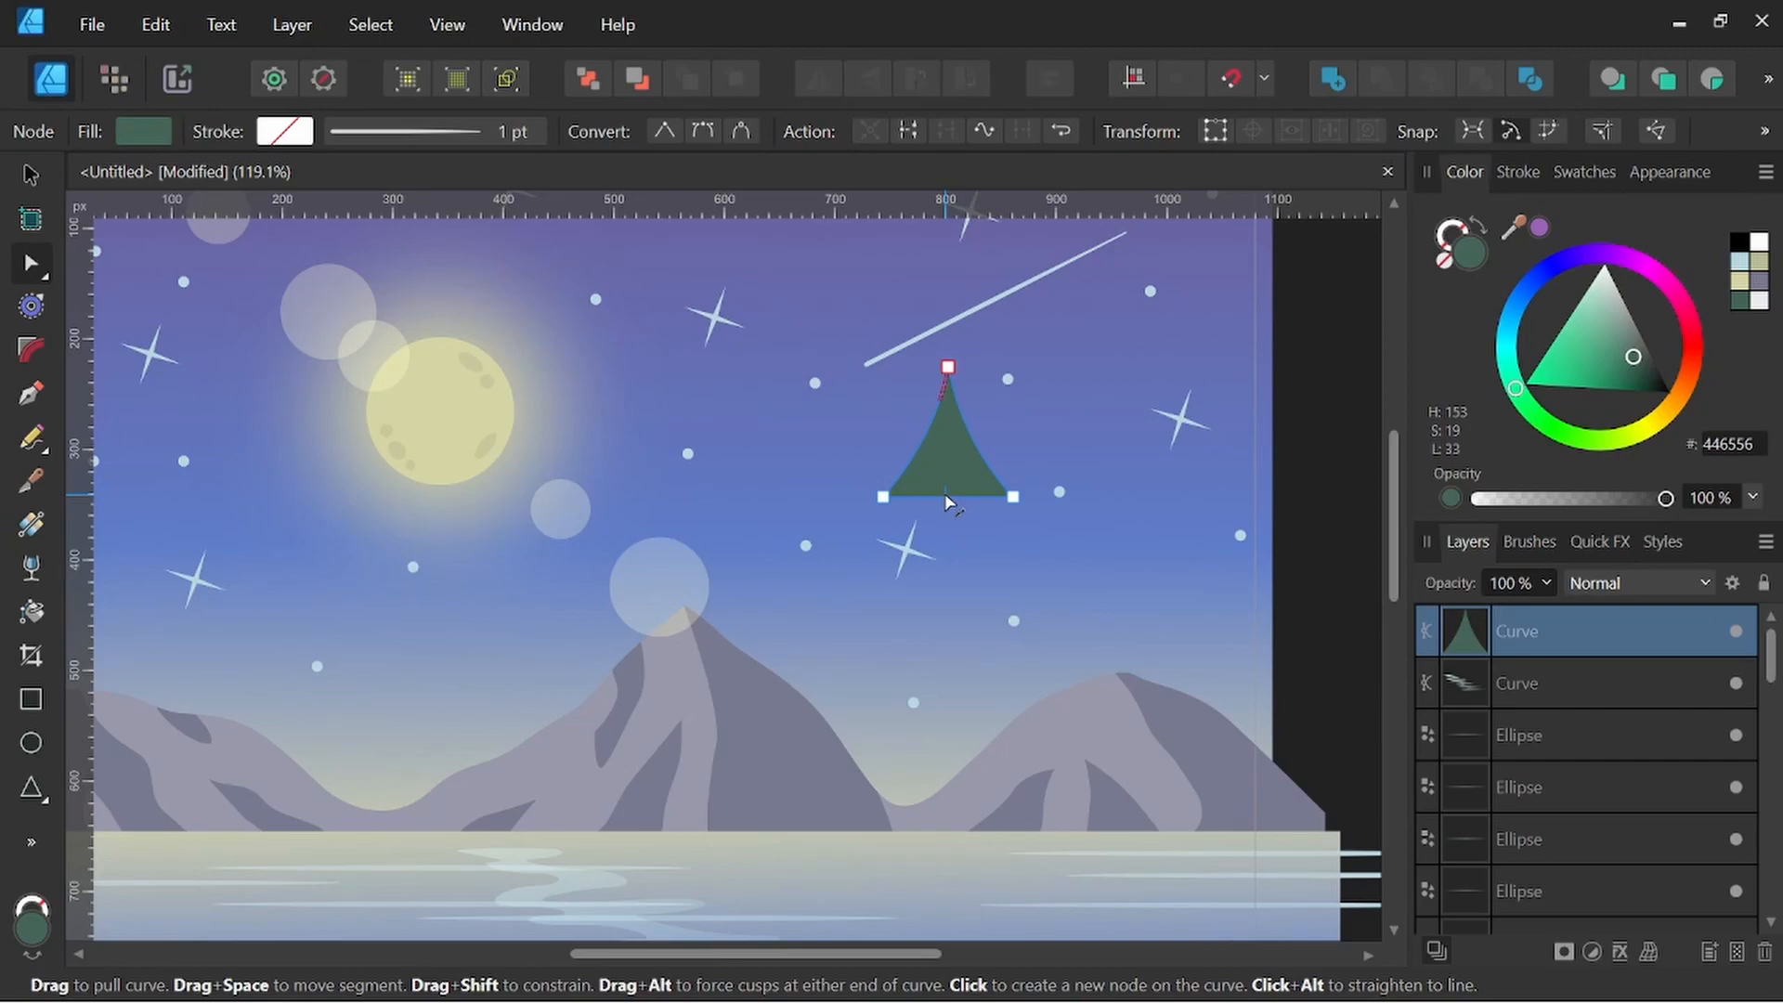
left_click_drag(947, 502, 949, 510)
left_click(31, 176)
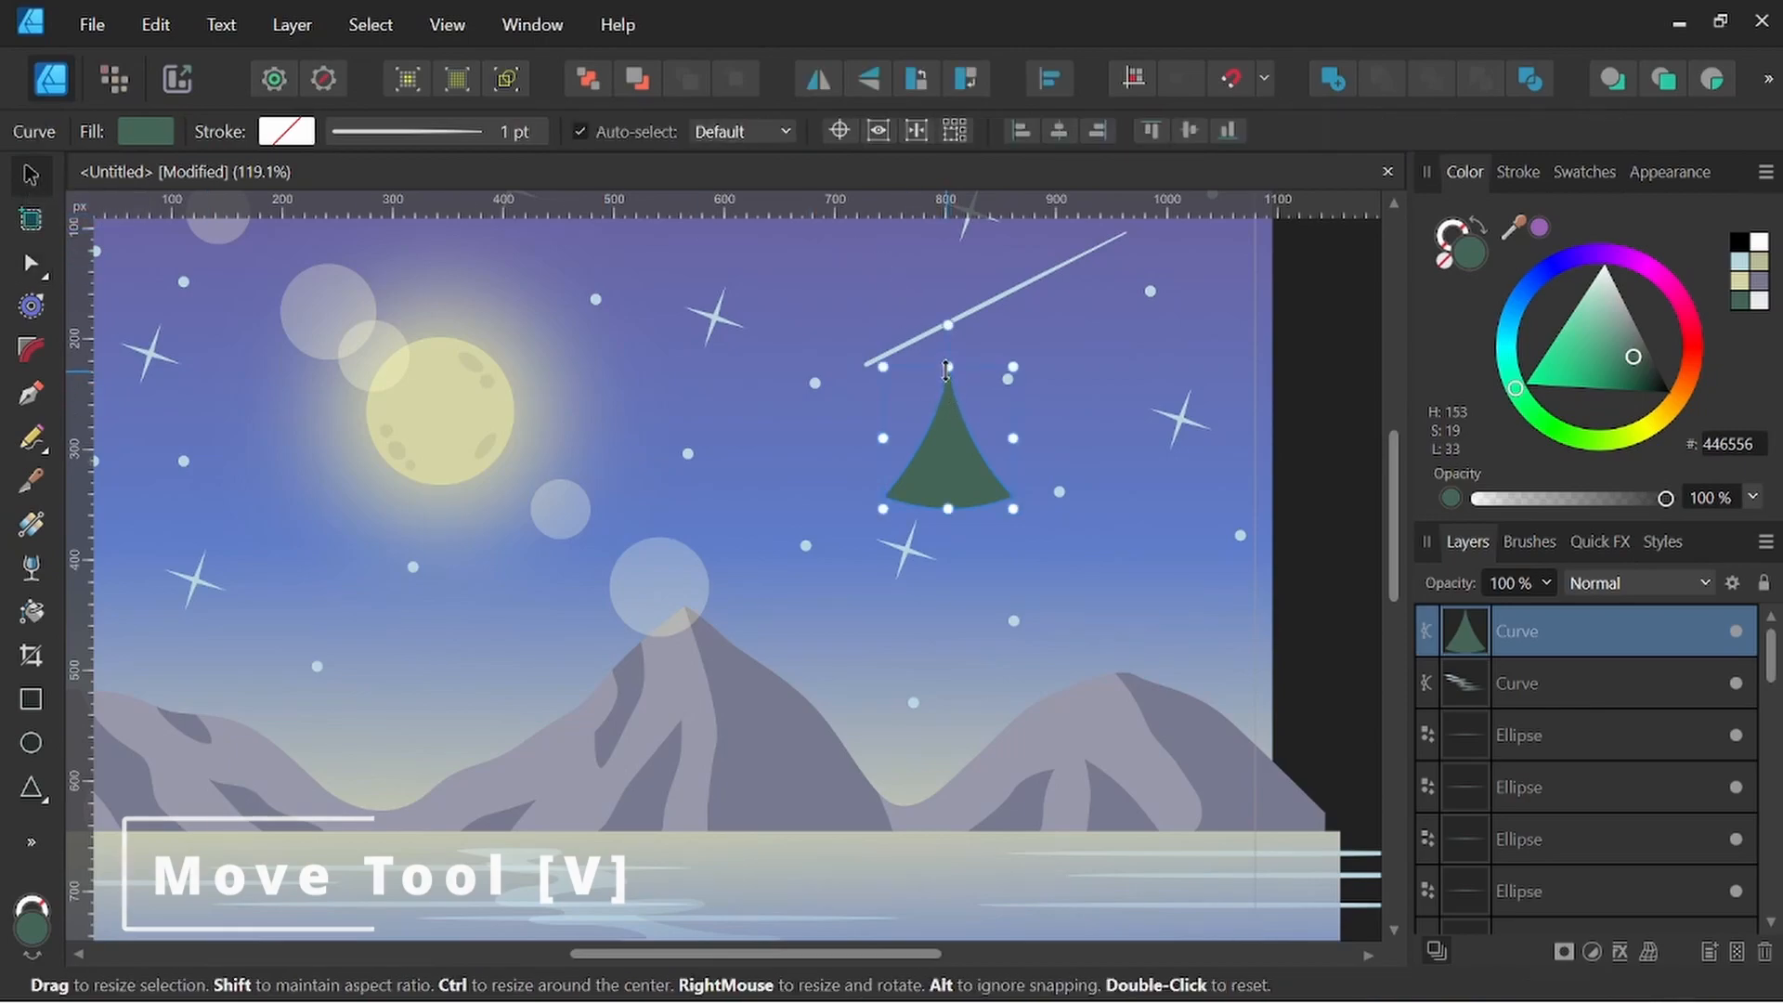
Duplicate the tree tip straight down, then make the copy slightly shorter and widen it evenly from its centre
left_click_drag(946, 372, 954, 460)
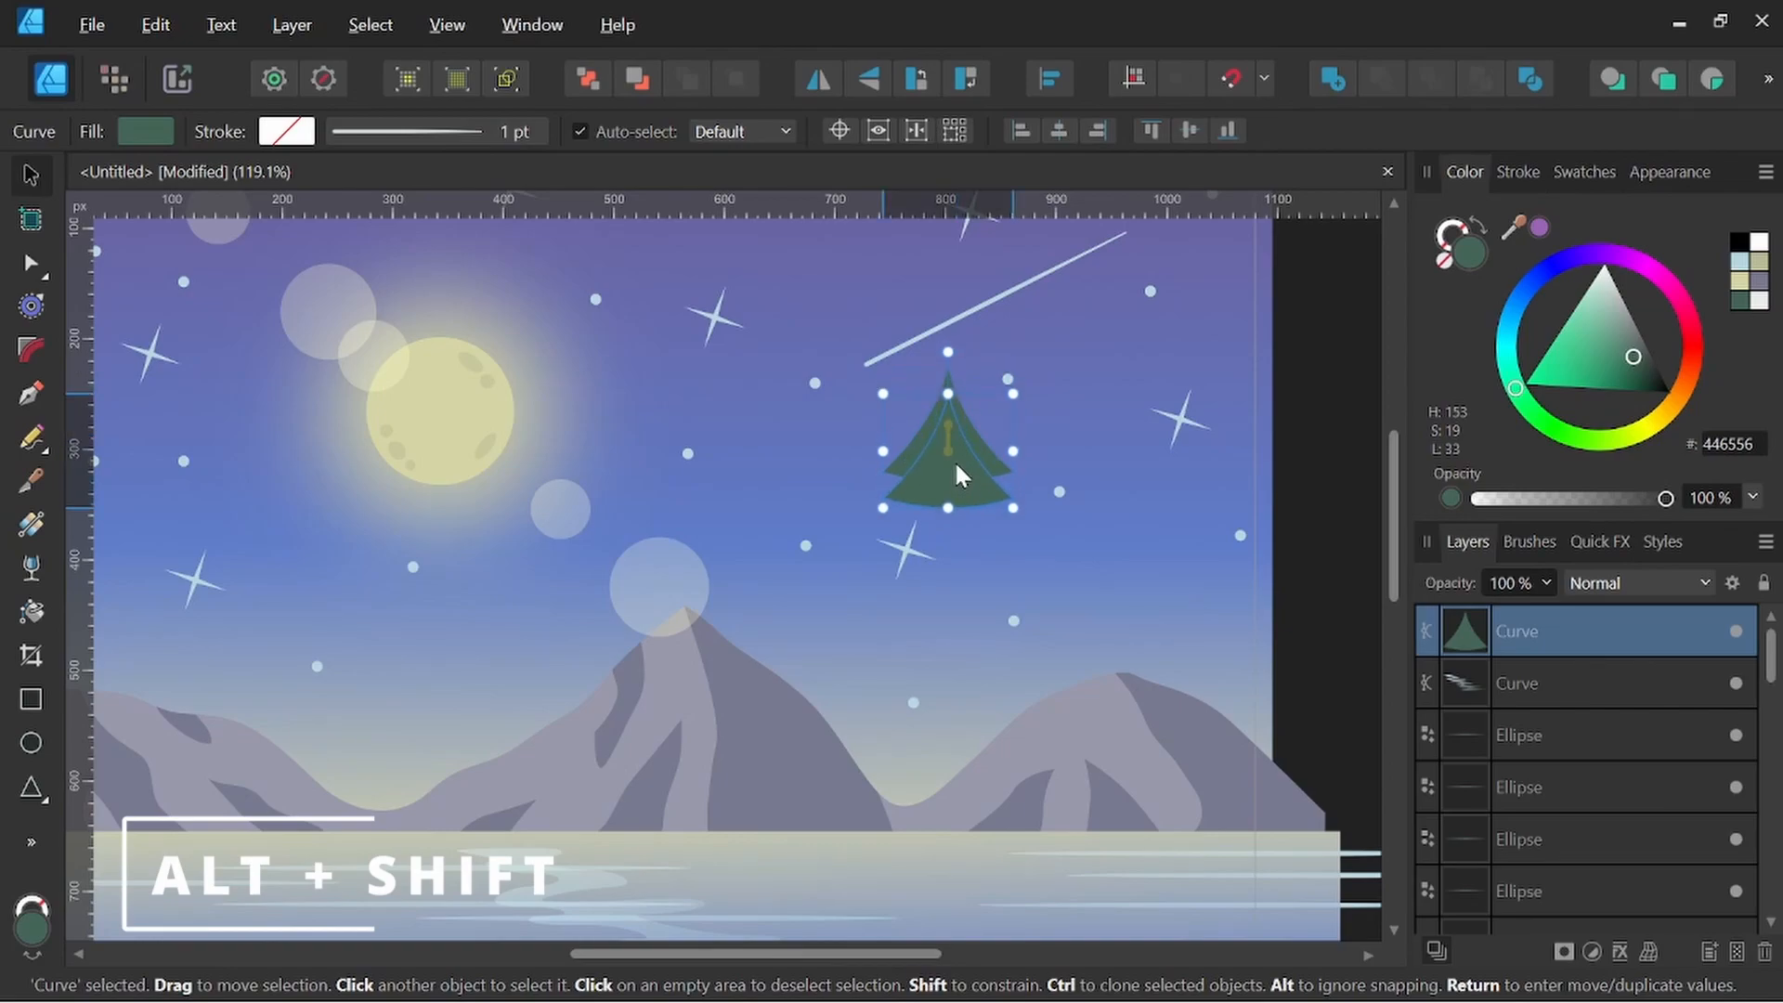
scroll(955, 459, "up", 1)
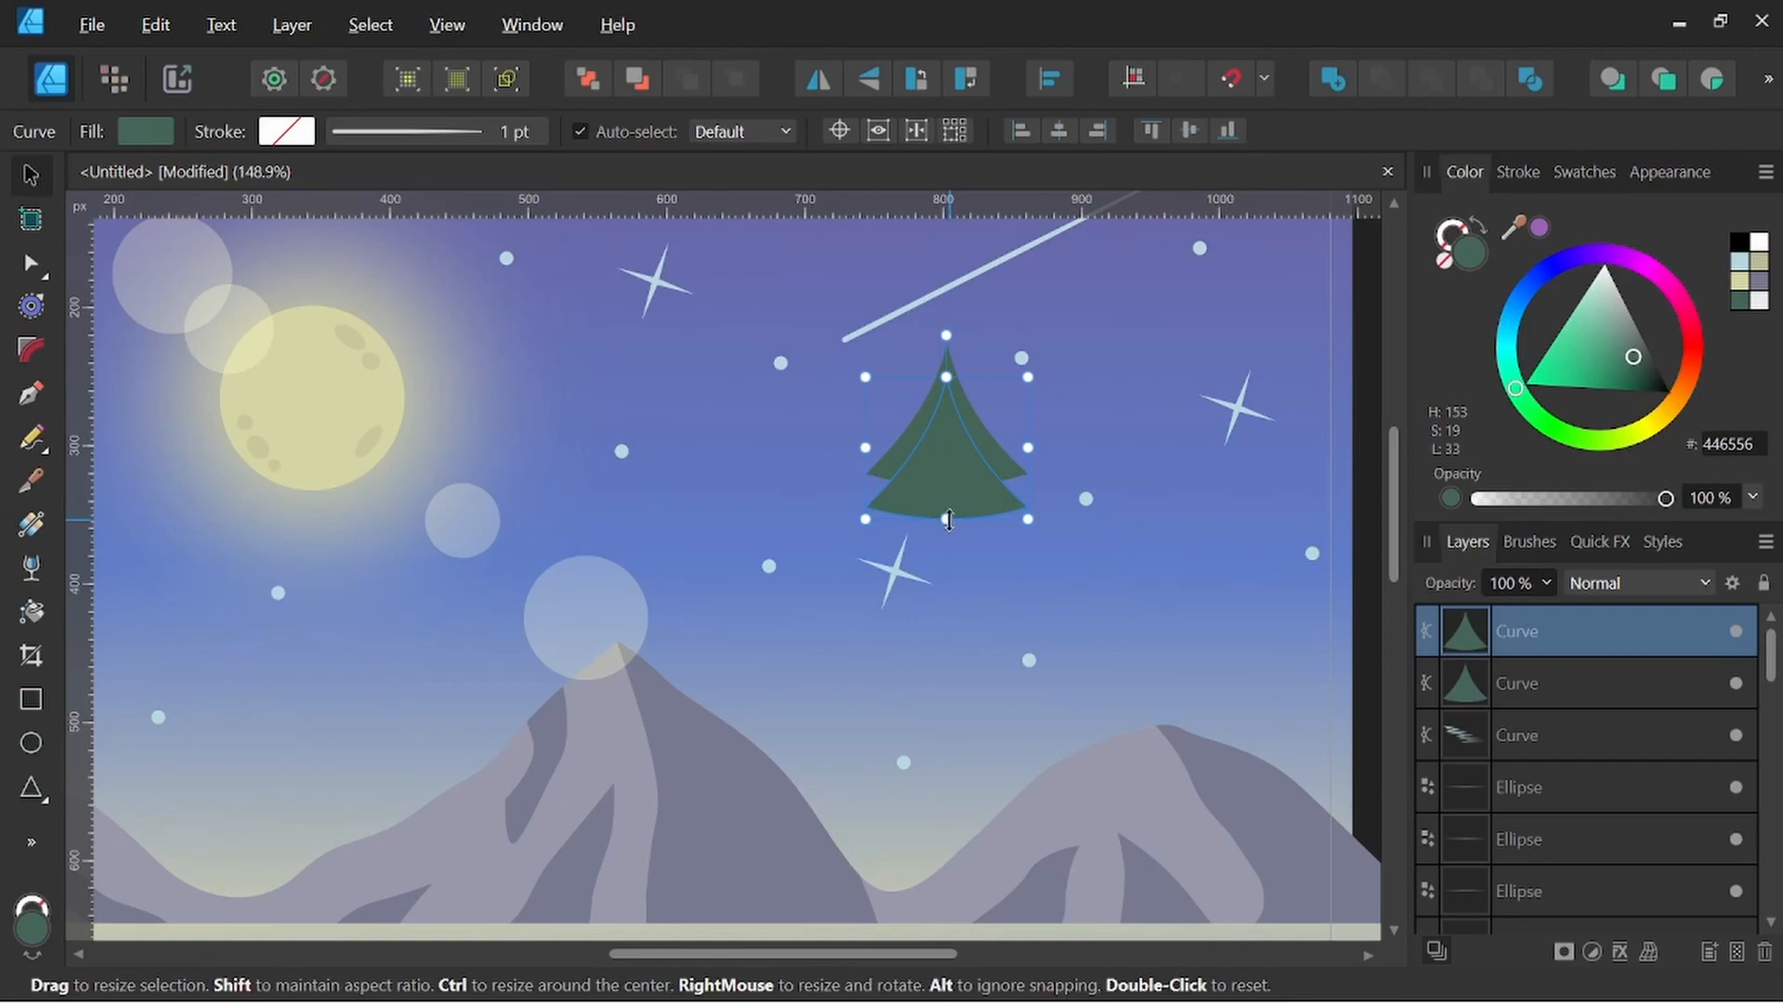
left_click_drag(948, 519, 948, 506)
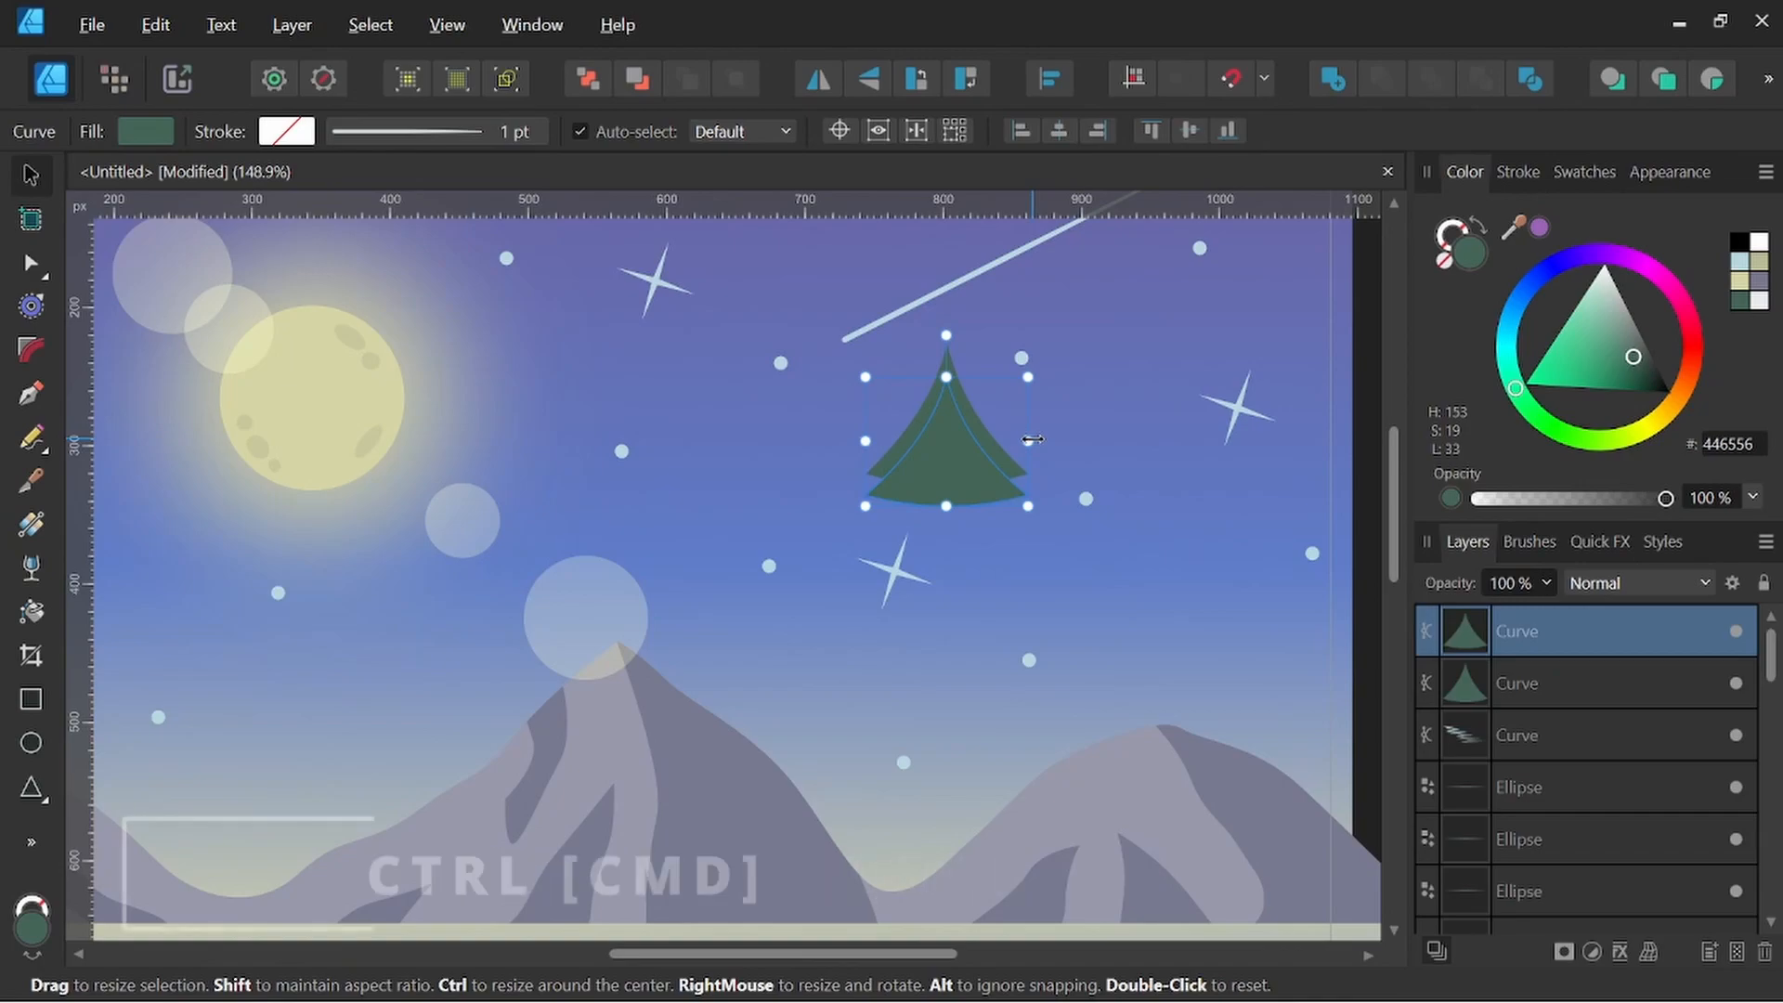
left_click_drag(1031, 439, 1046, 439)
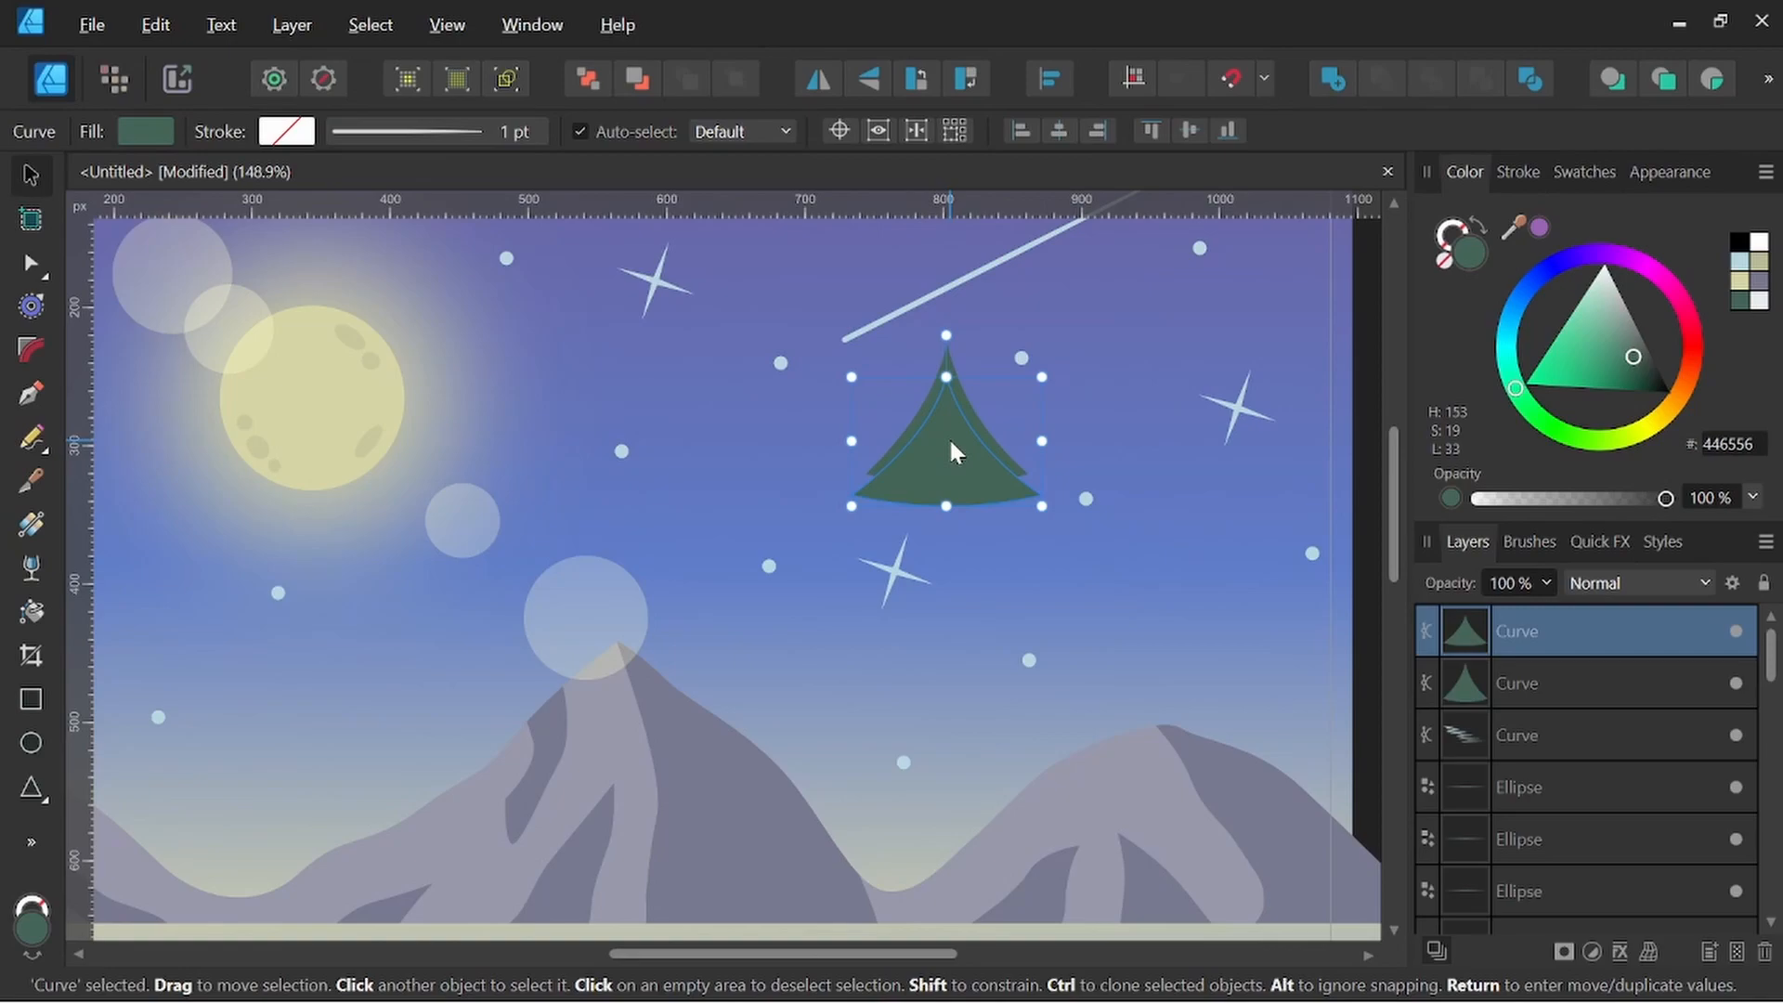
Add a third tier below by duplicating the second one, and widen it slightly around its centre
left_click_drag(950, 442, 946, 467)
key("ctrl+j")
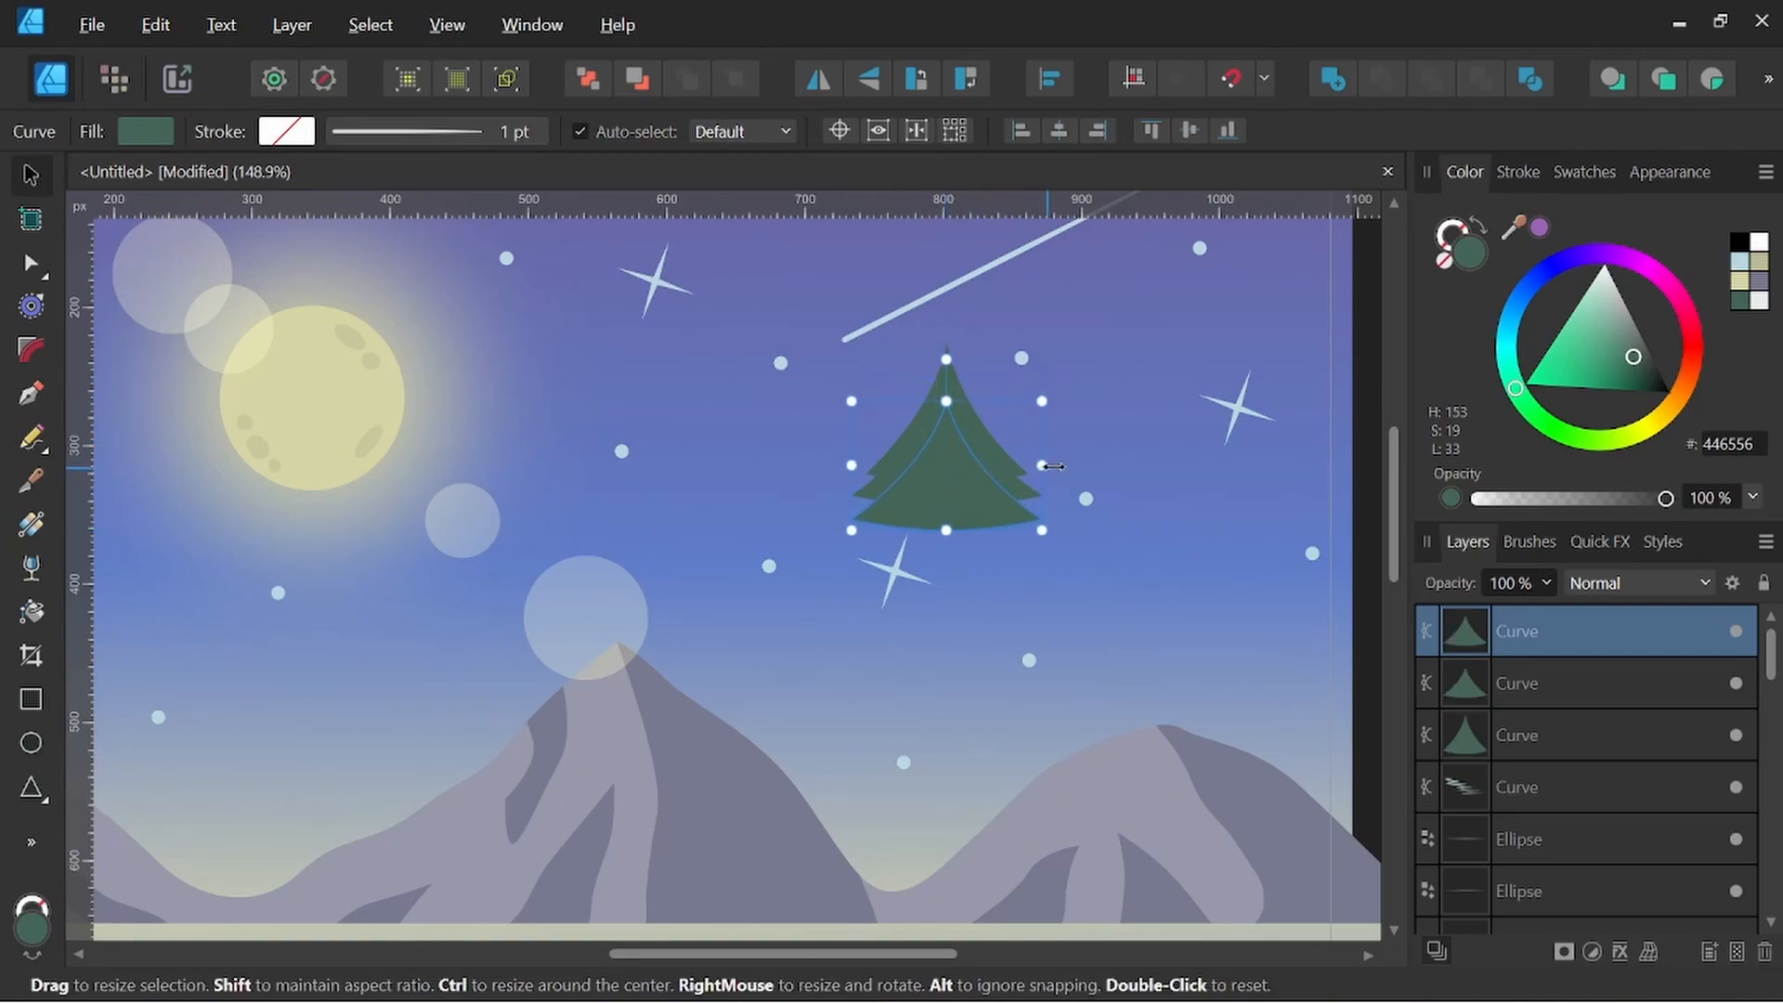
left_click_drag(1053, 467, 1061, 465)
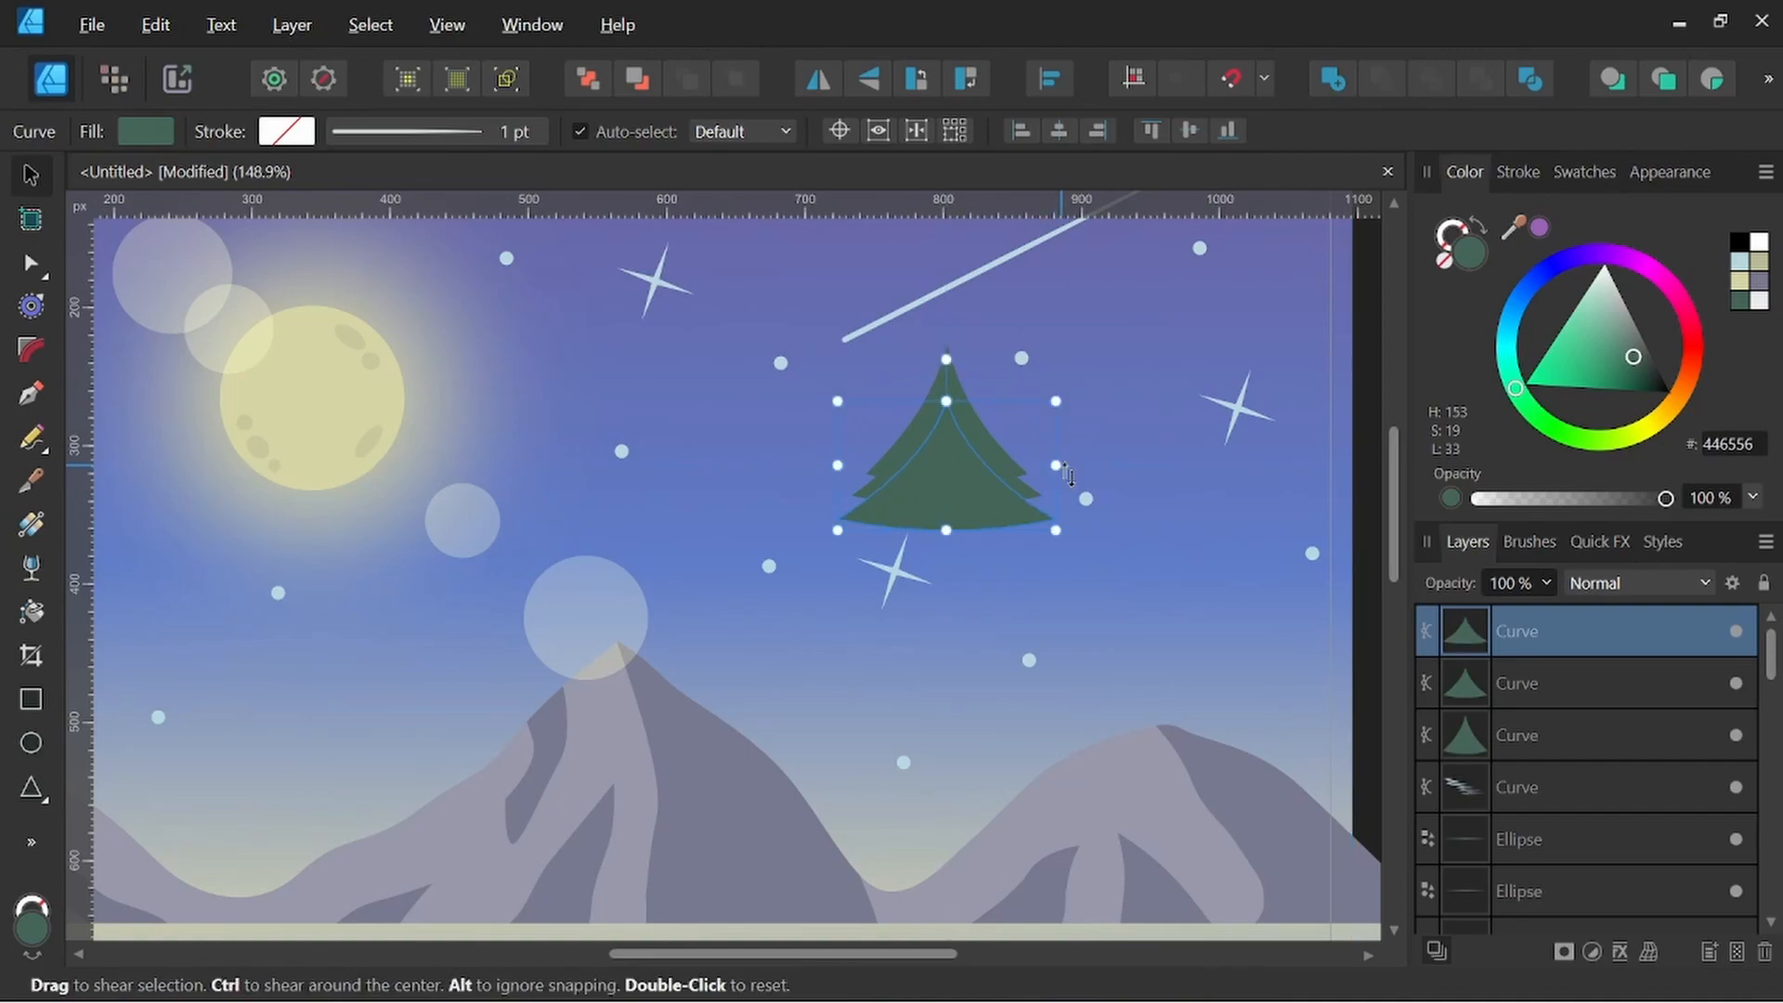
Select the three tree tiers and merge them into one shape with the Add operation
key("h")
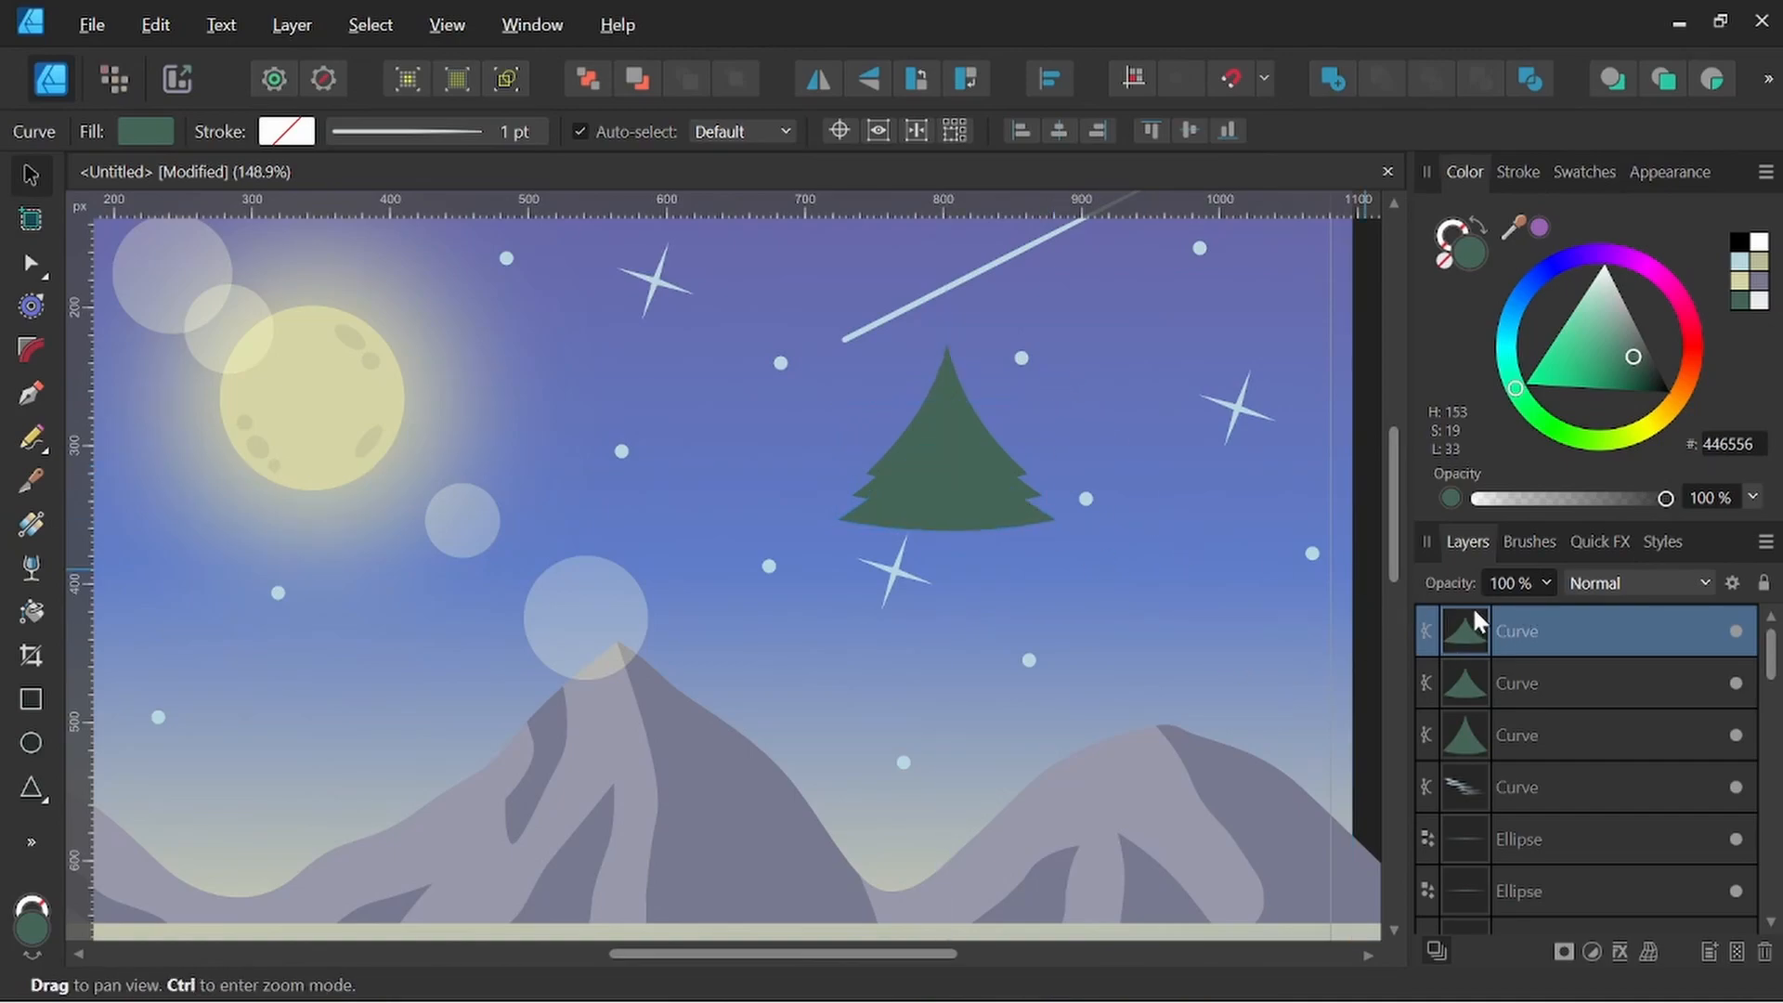
key("v")
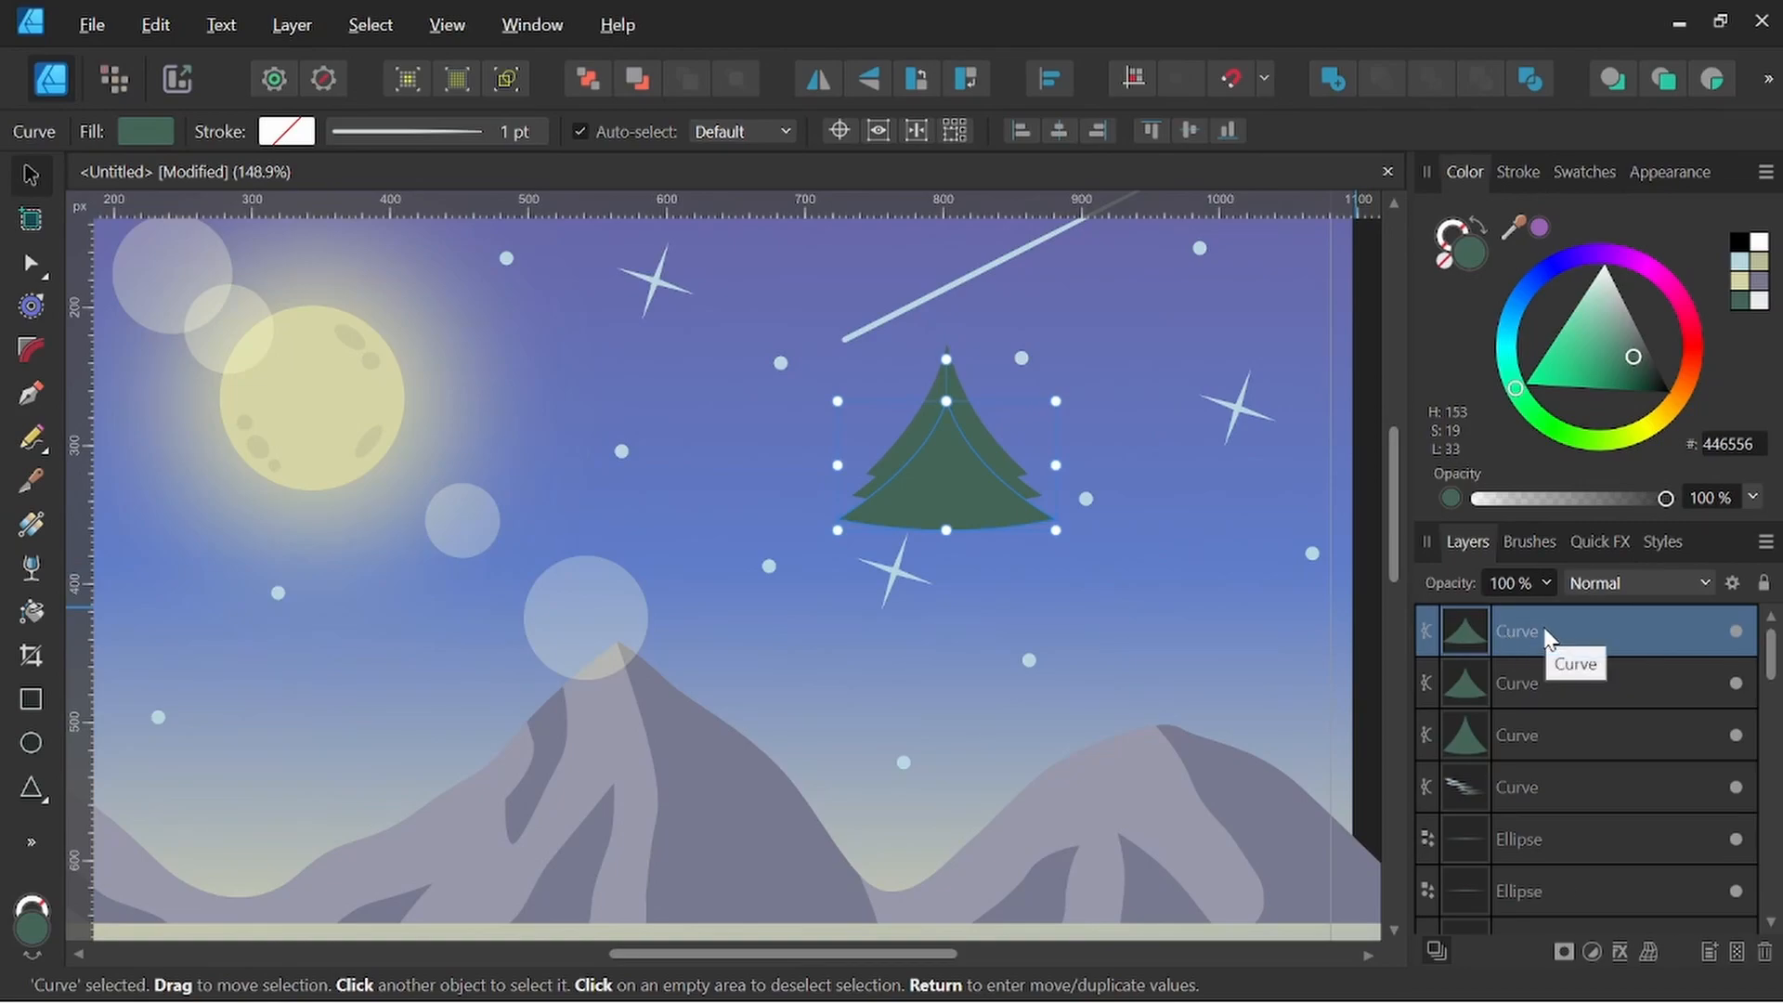
key("shift")
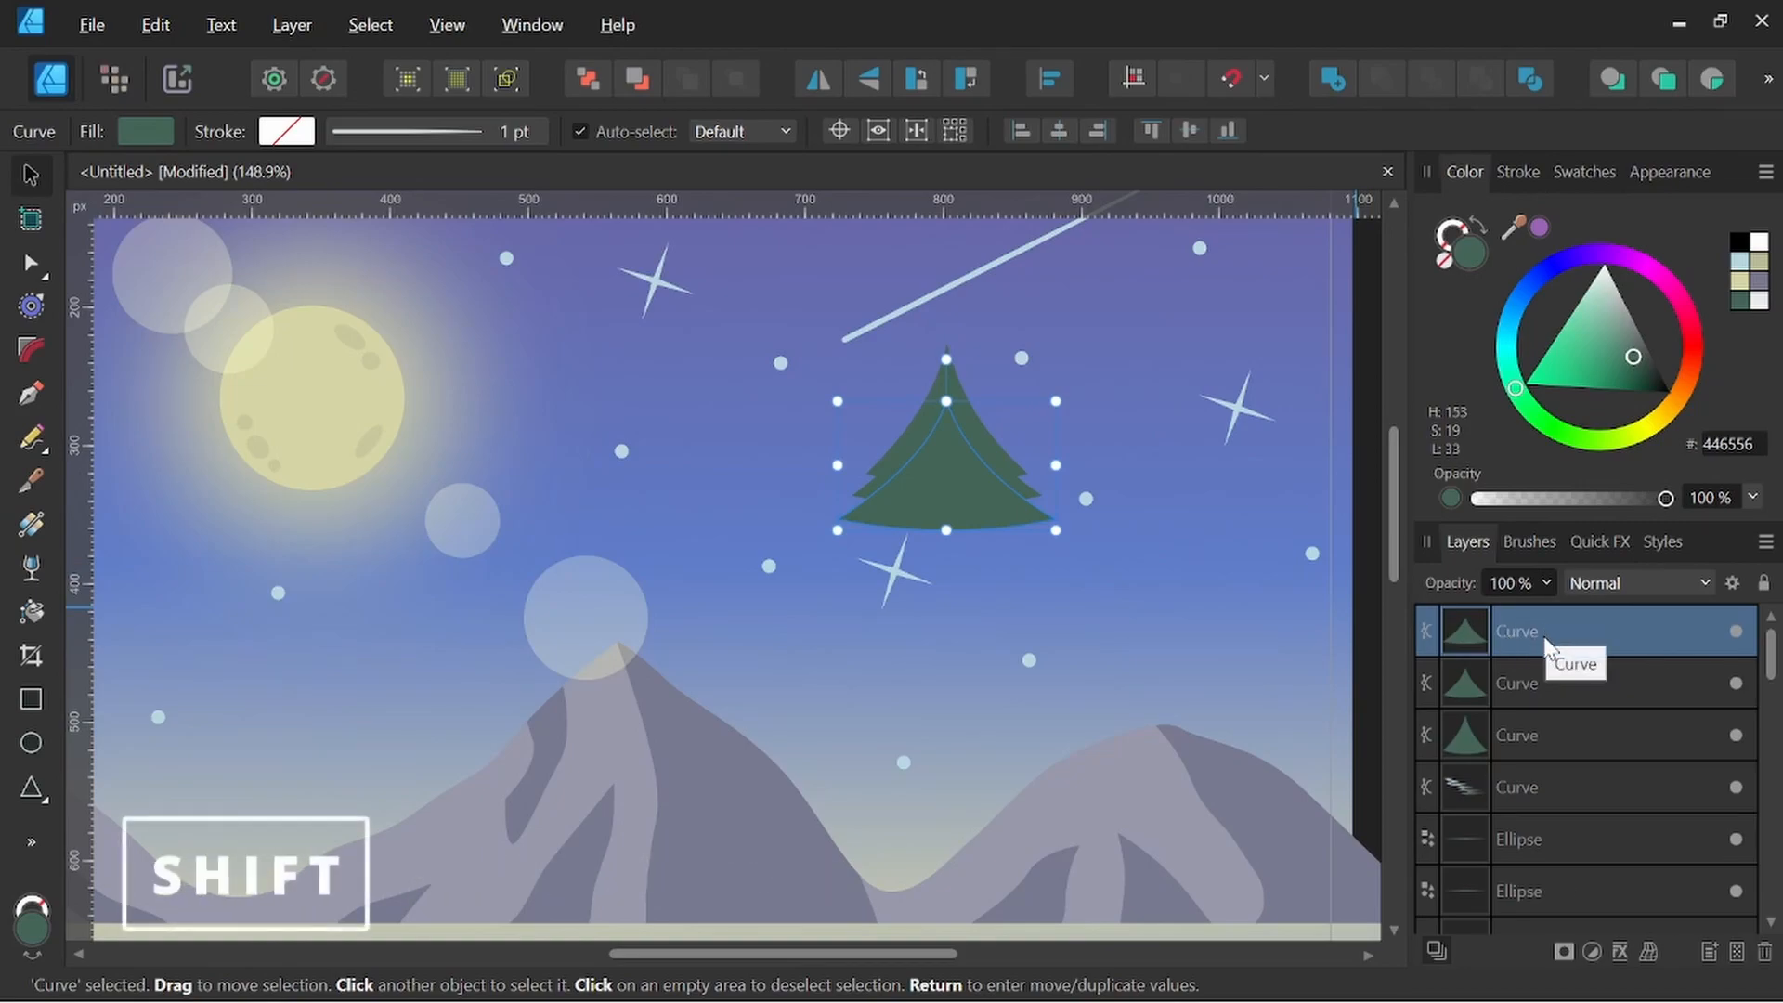
left_click(1547, 738, "shift")
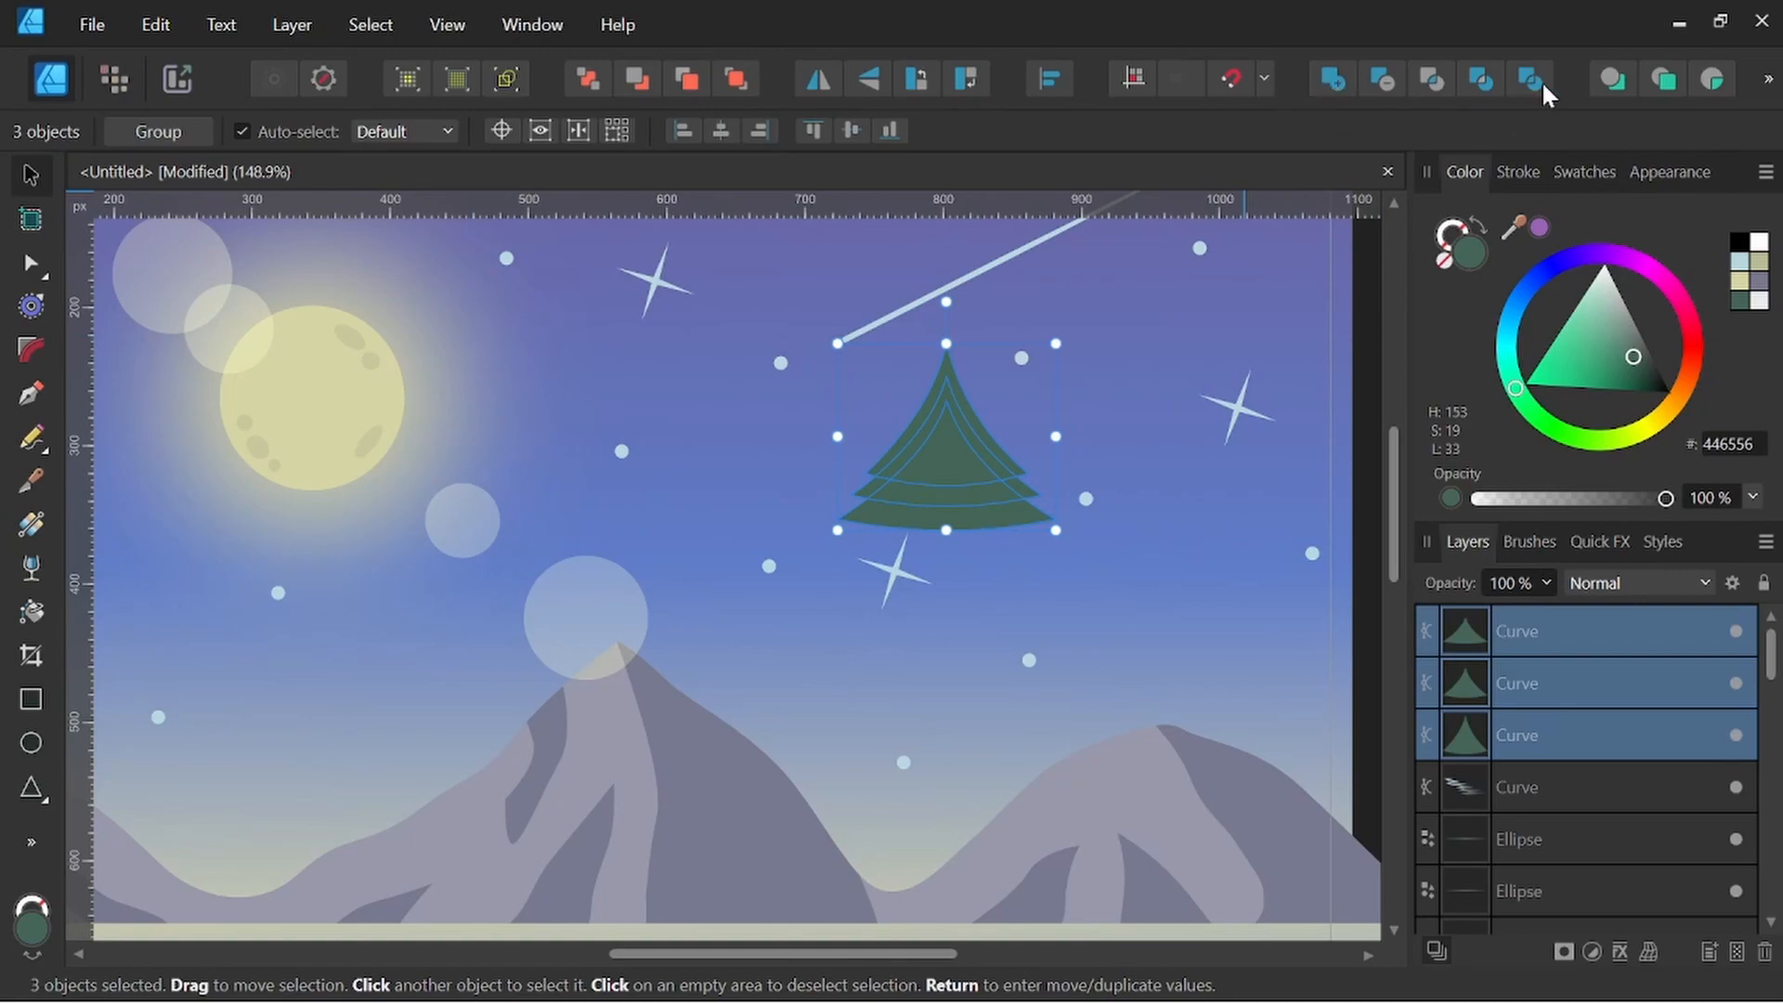
left_click(1335, 74)
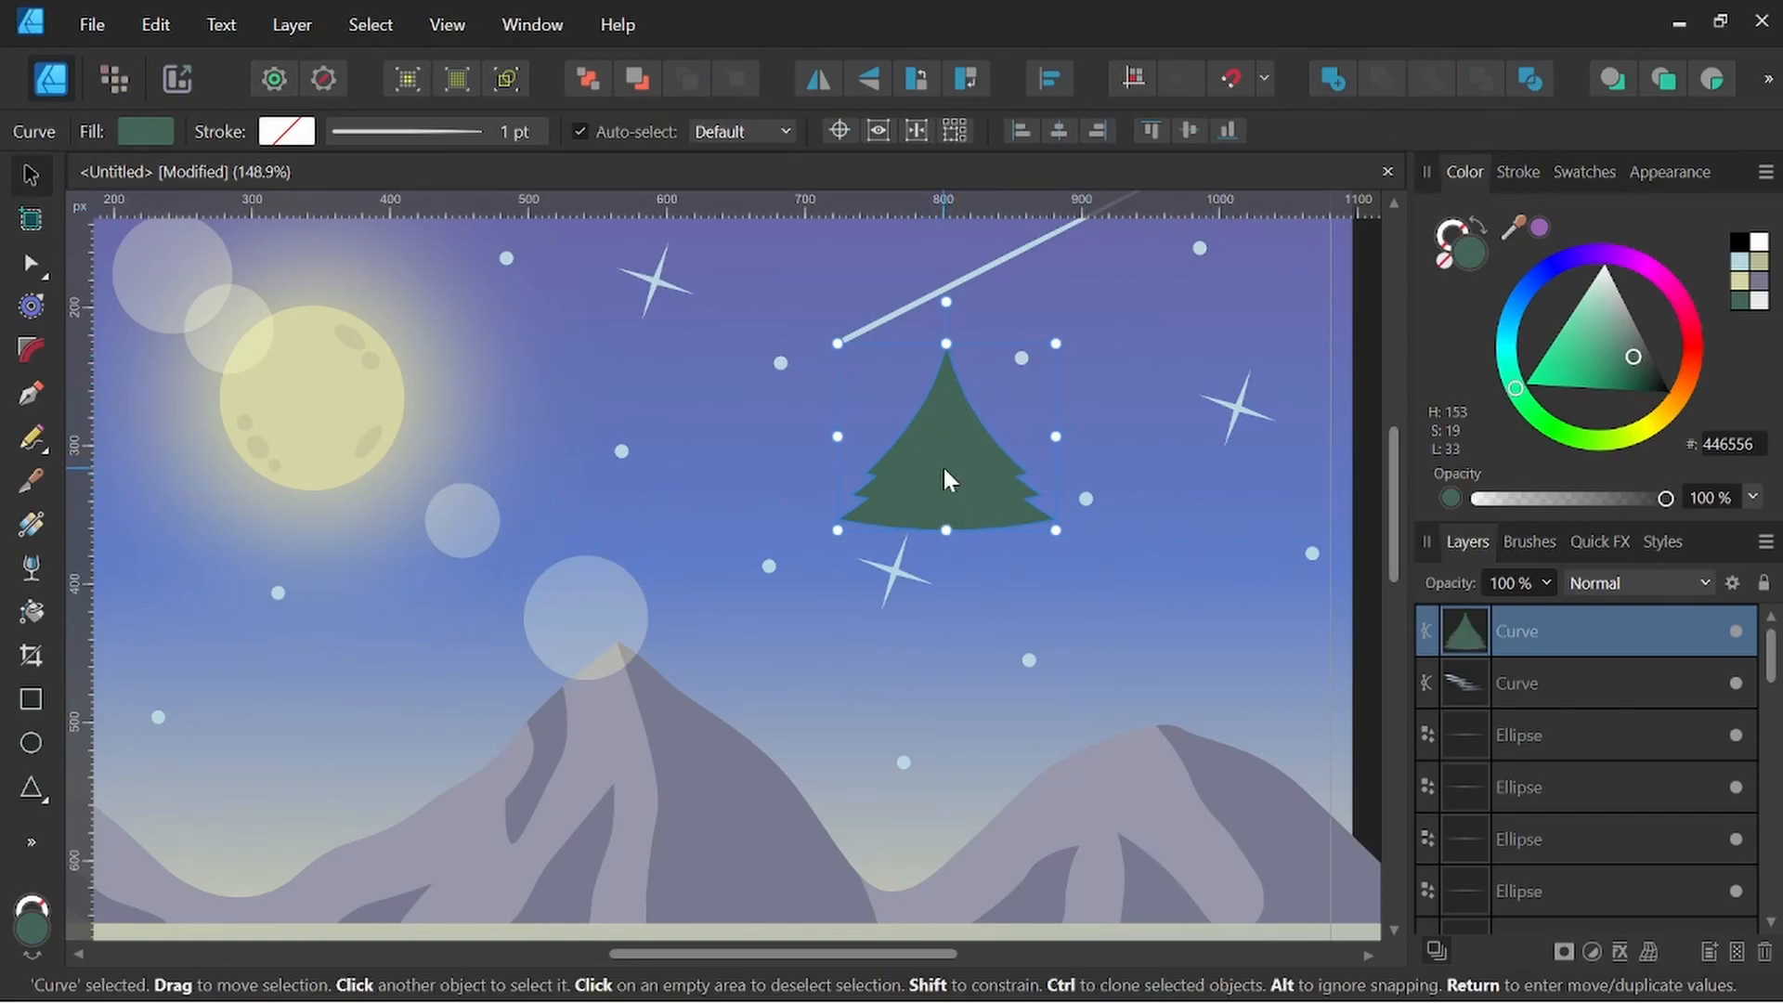
Duplicate the merged tree shape a little lower and widen the copy evenly around its centre
left_click_drag(944, 470, 940, 518)
left_click_drag(1060, 484, 1023, 510)
scroll(1068, 502, "down", 3)
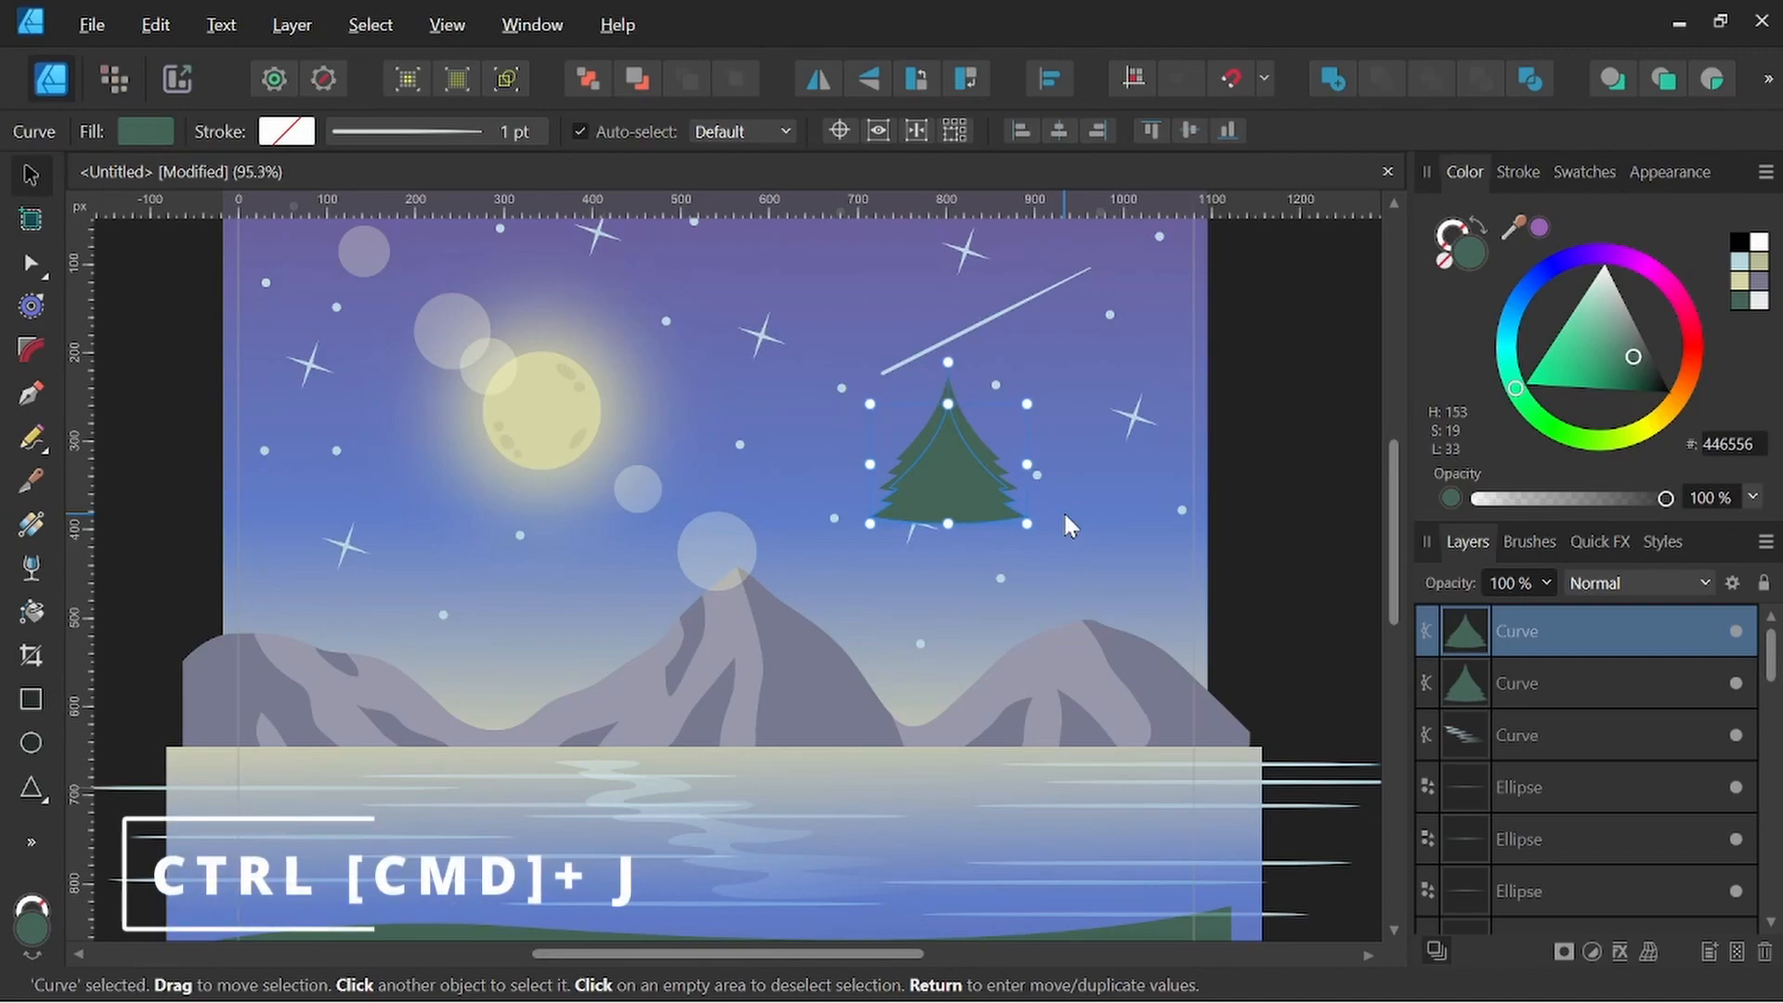
Repeat the duplicate transformation eight times to build progressively wider tiers down to the lake's horizon
key("ctrl+j")
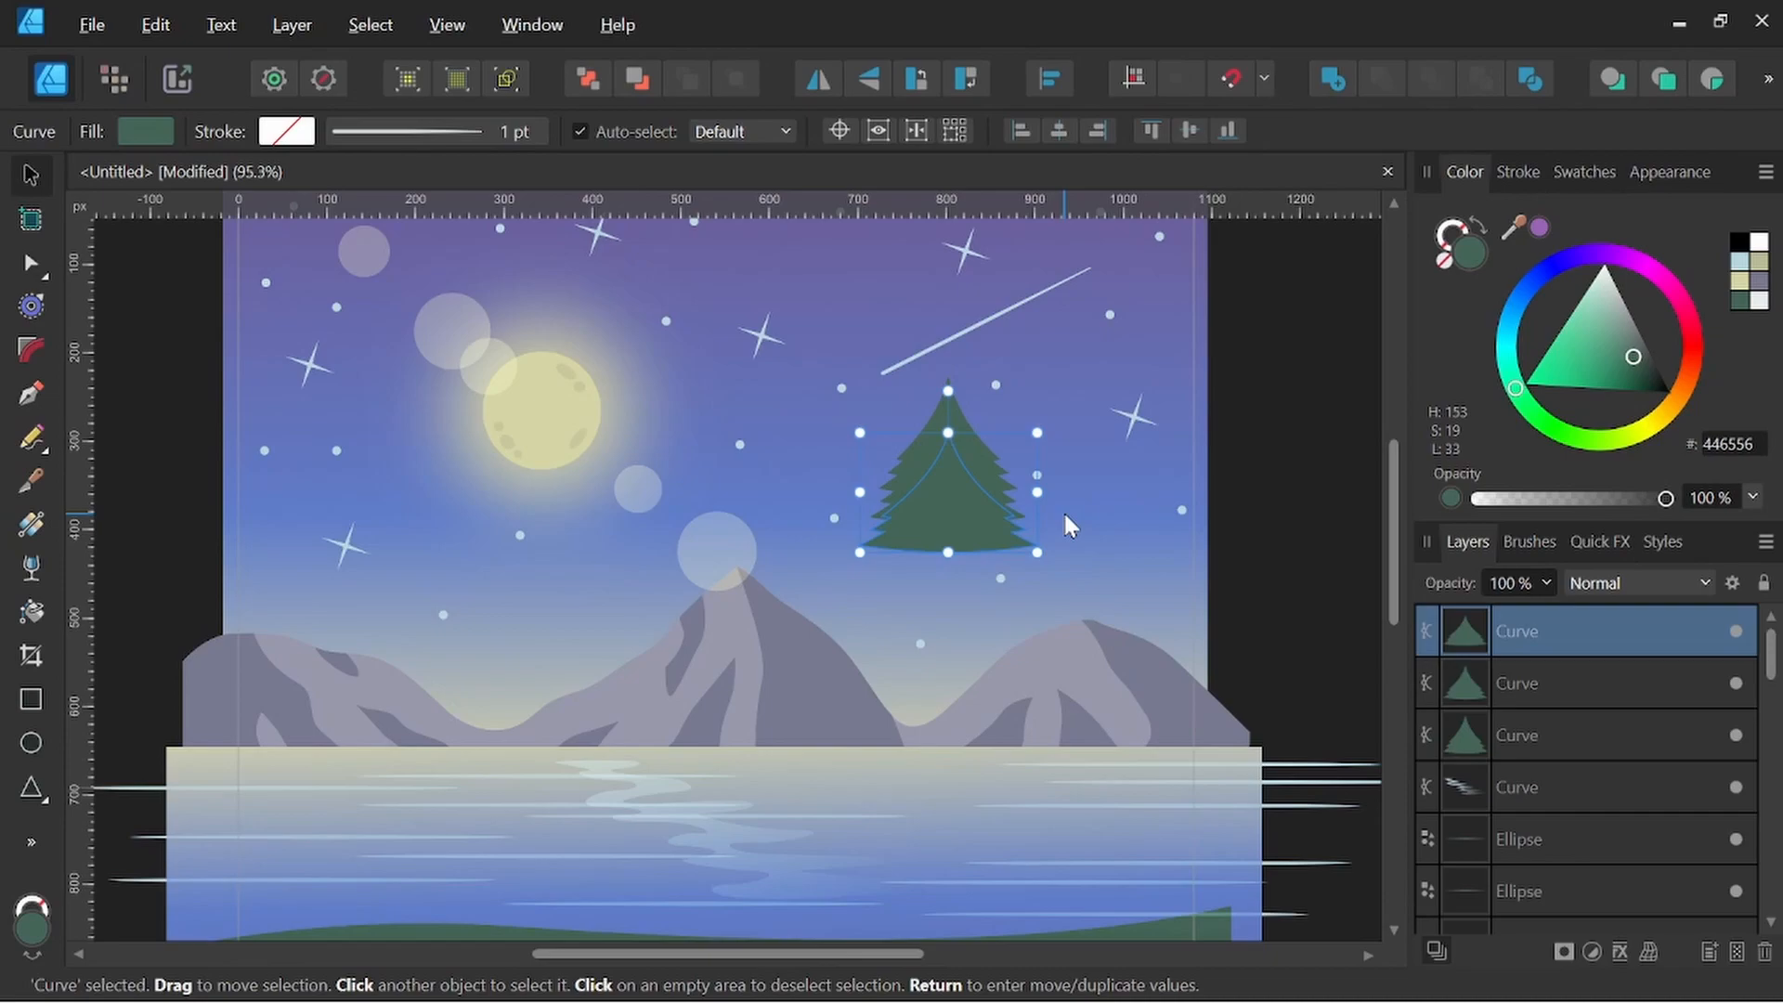
key("ctrl+j")
key("ctrl+j")
key("ctrl+j")
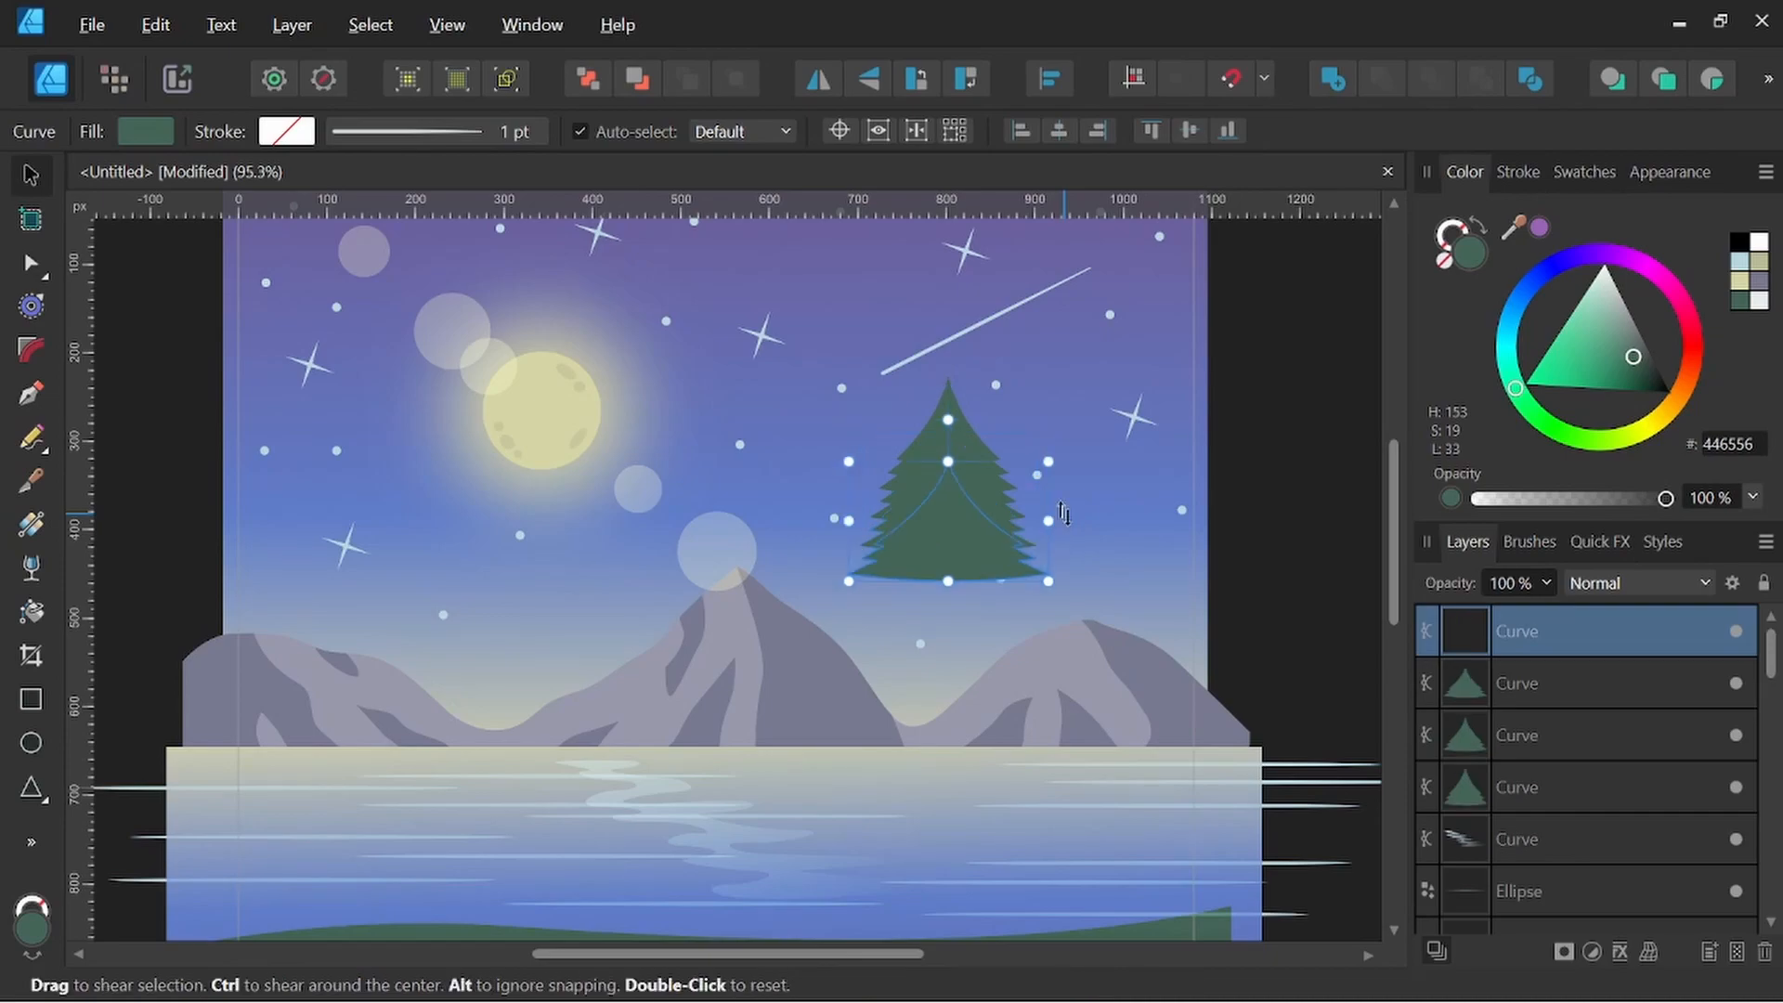
key("ctrl+j")
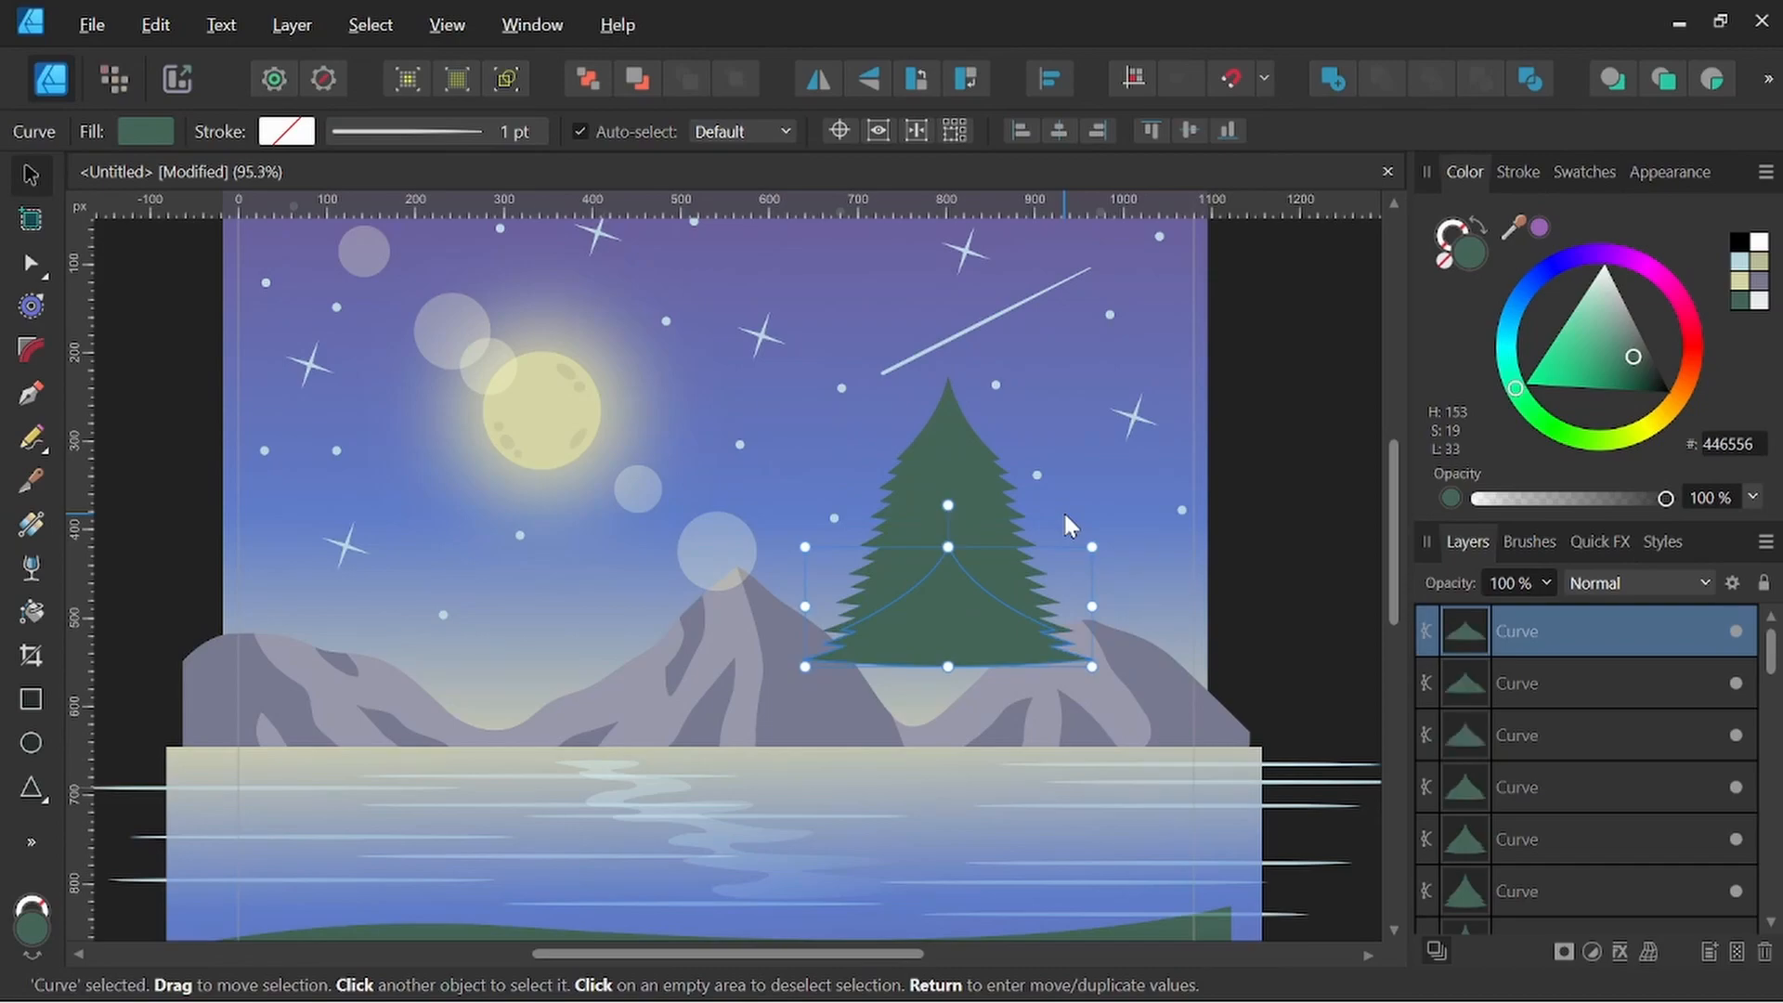
key("ctrl+j")
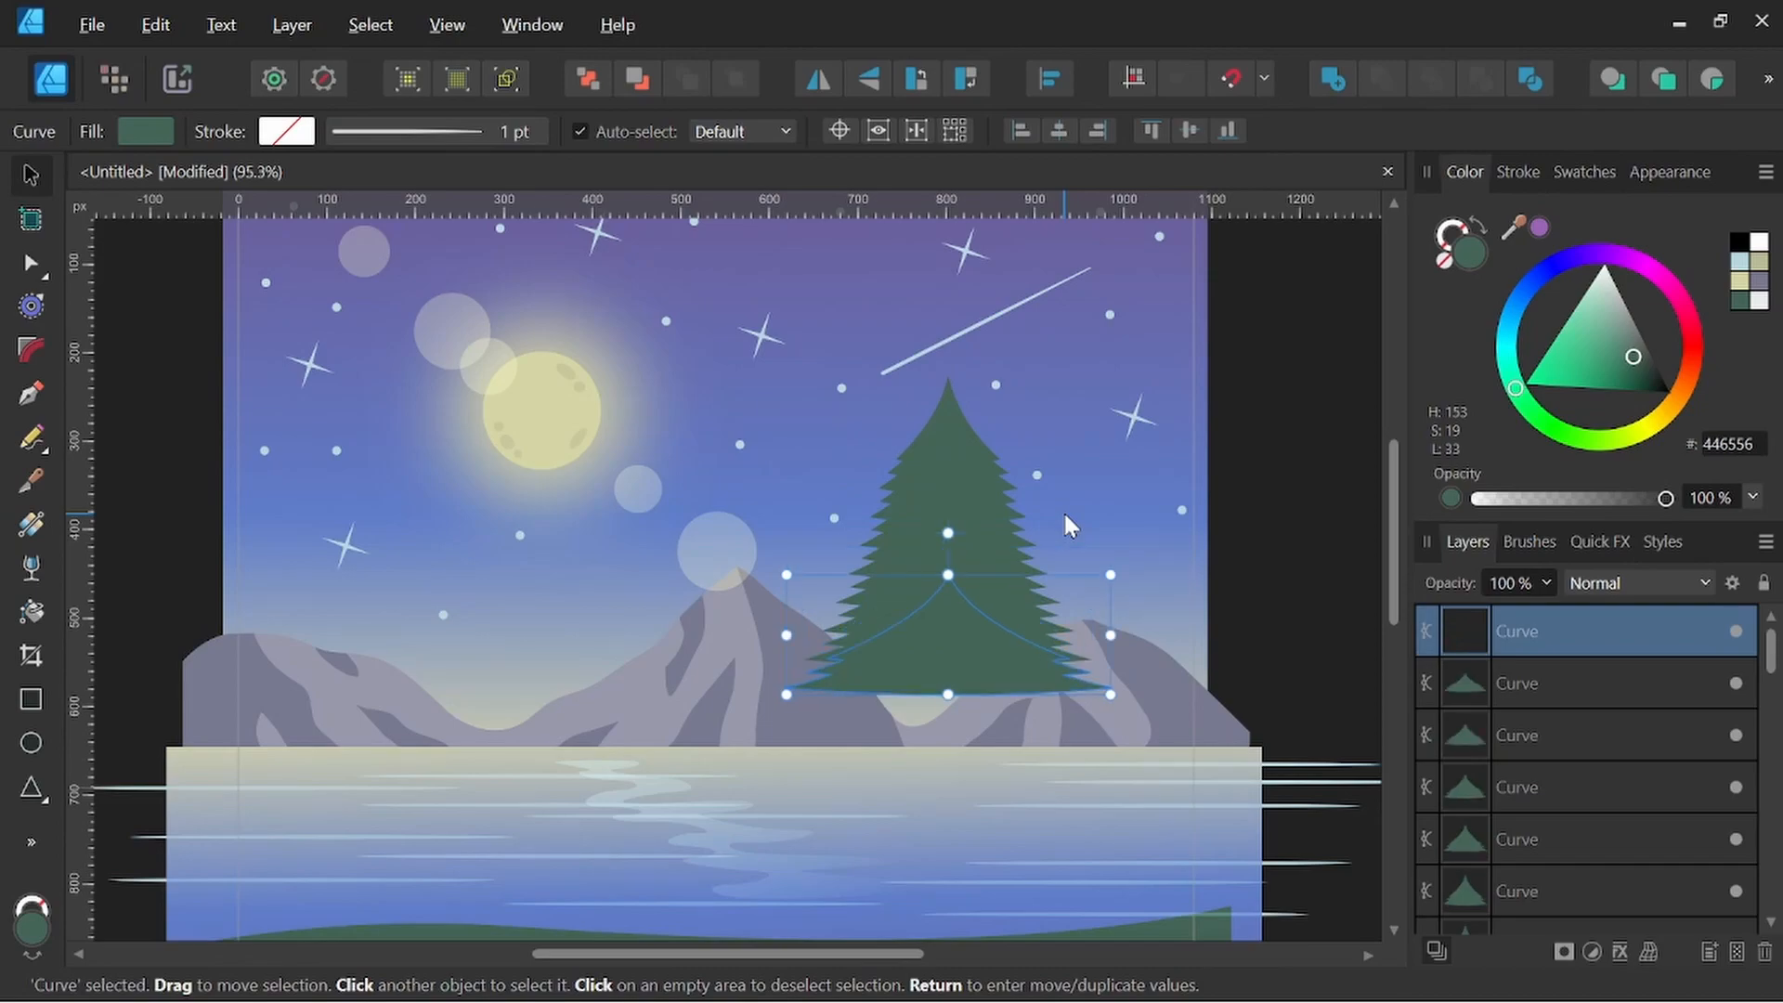
key("ctrl+j")
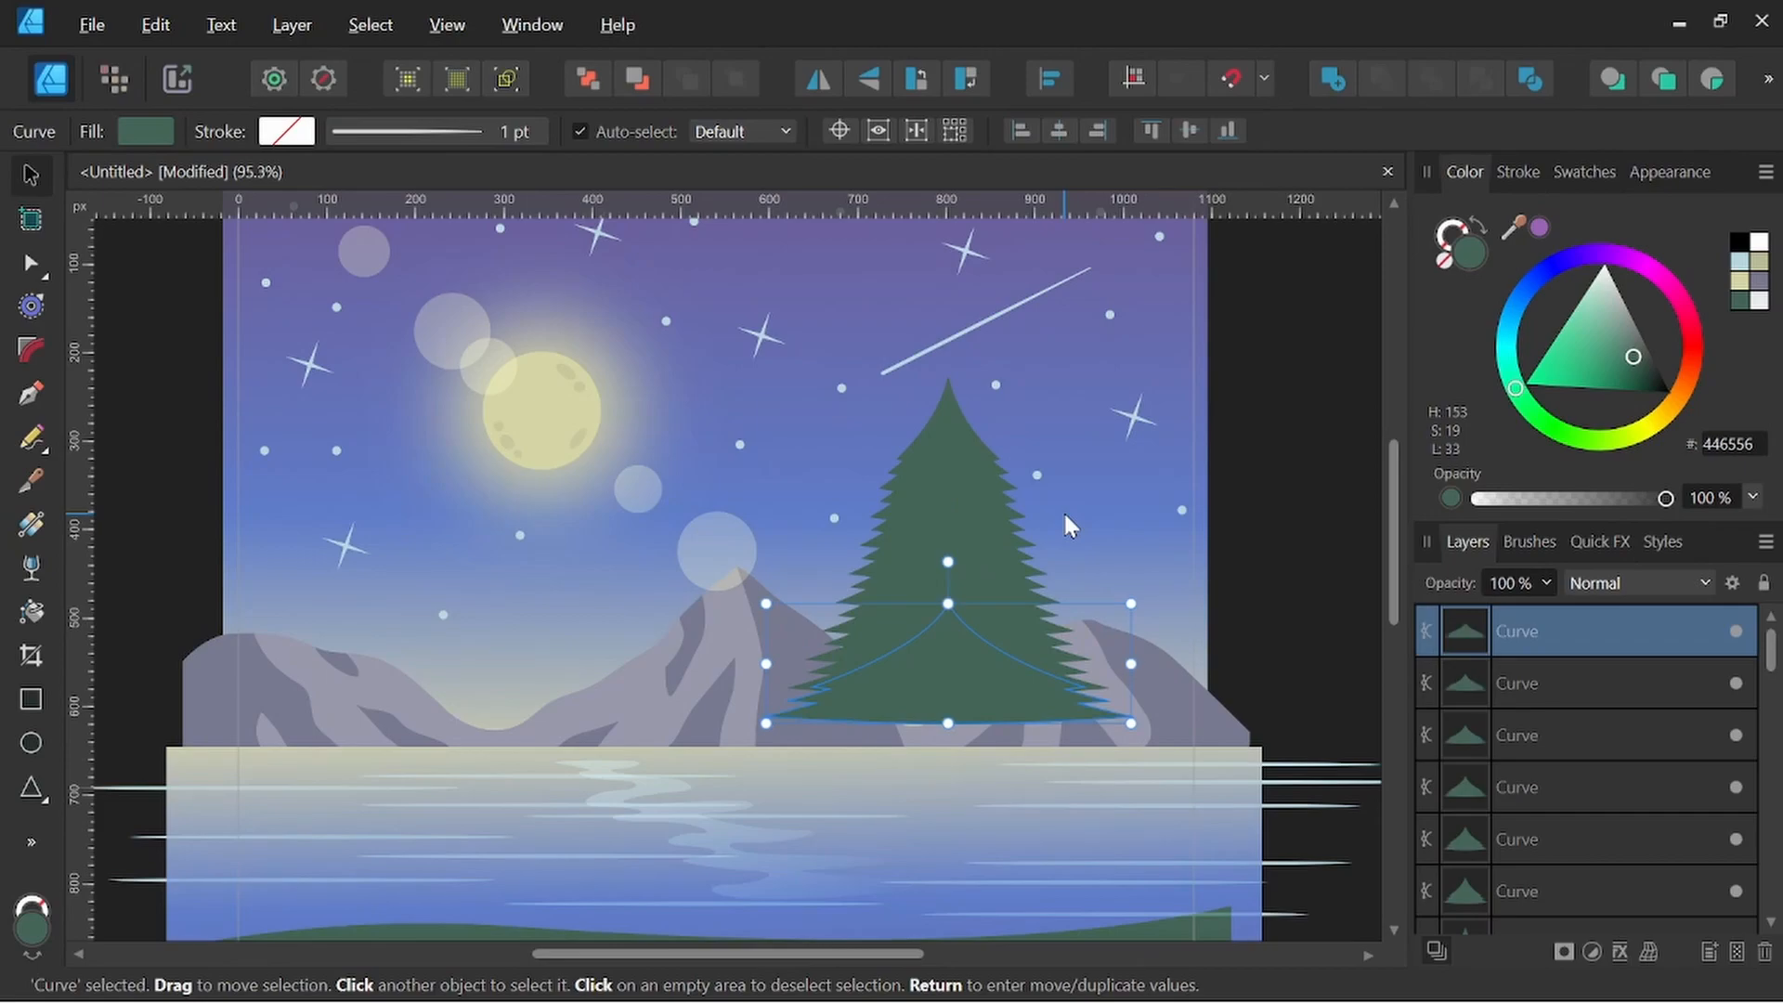
key("ctrl+j")
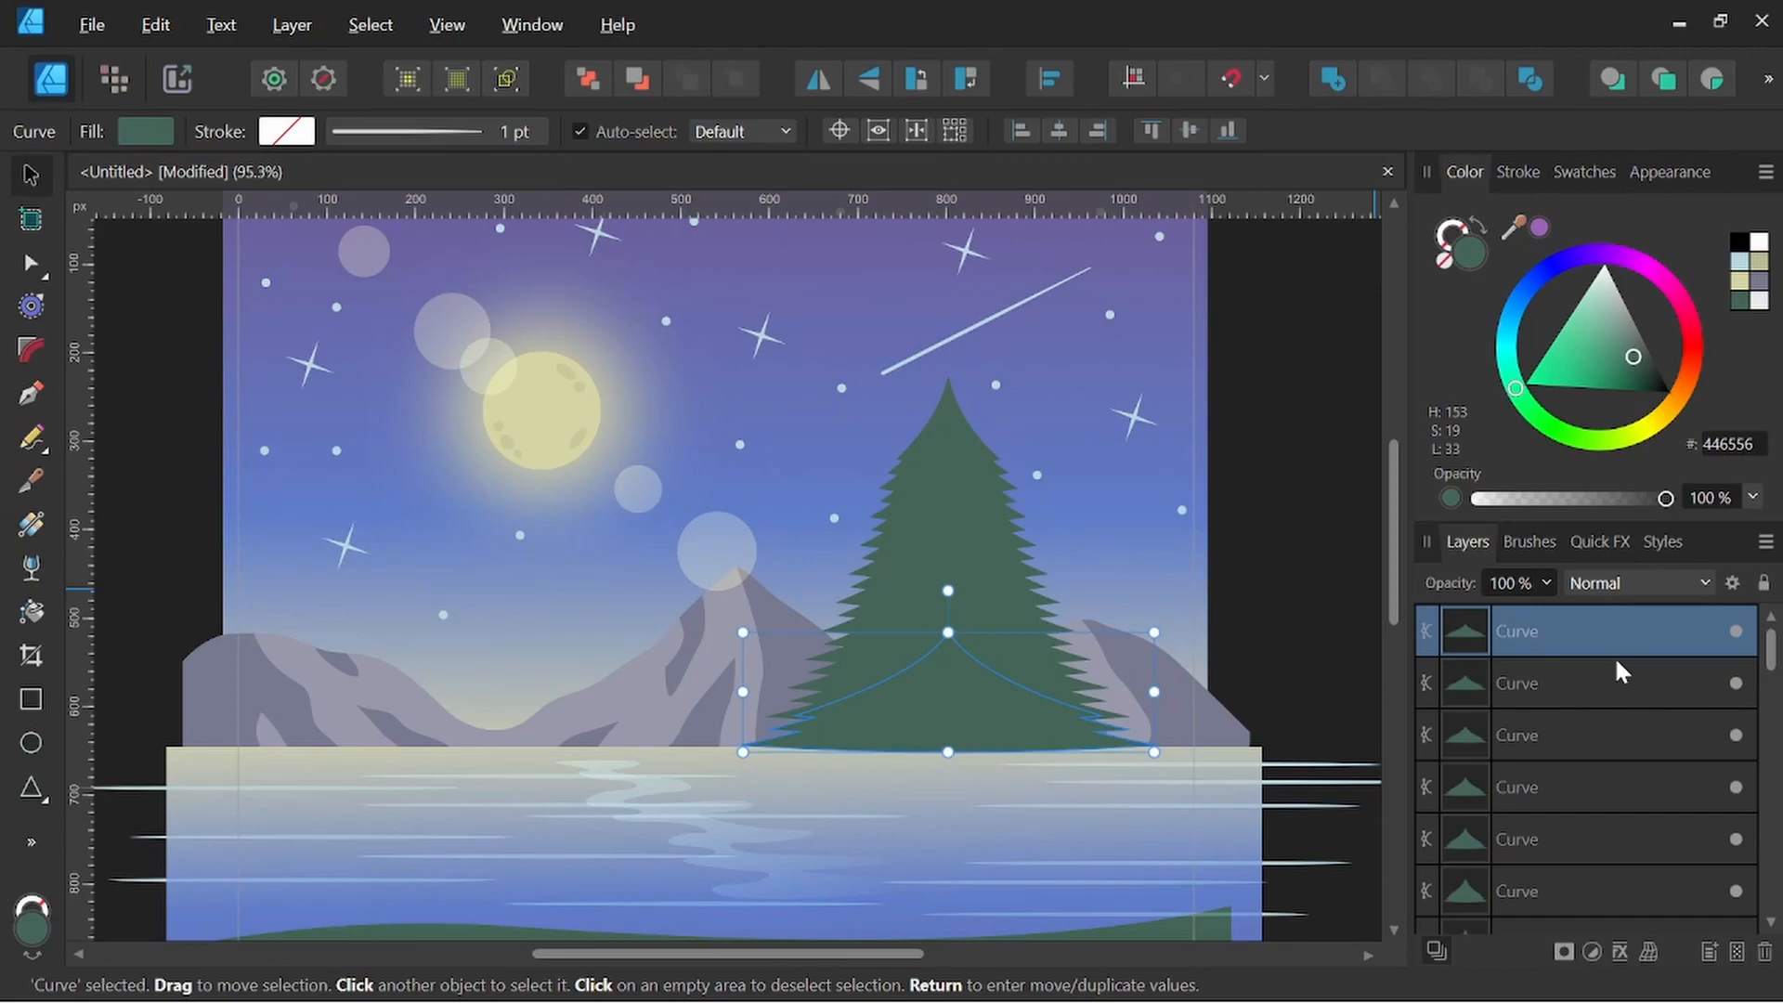
Select all ten tree tier curves and combine them into a single tree shape with Add
left_click(1563, 639, "shift")
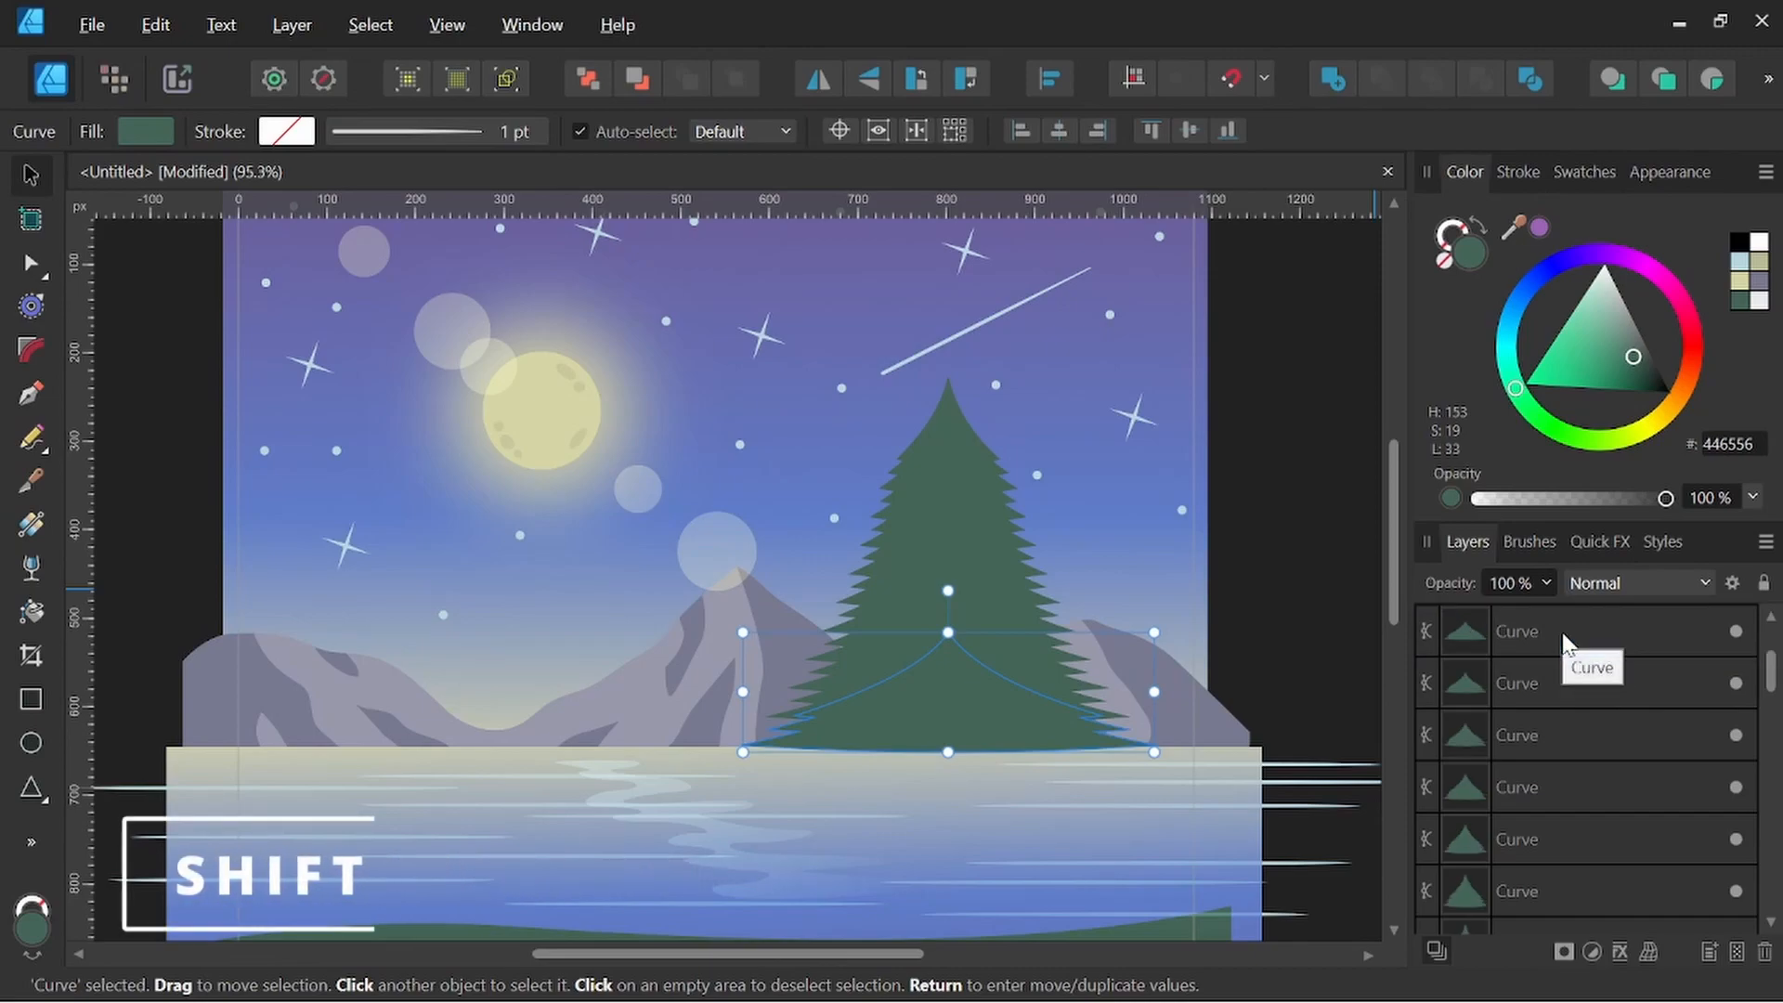
scroll(1563, 635, "down", 2)
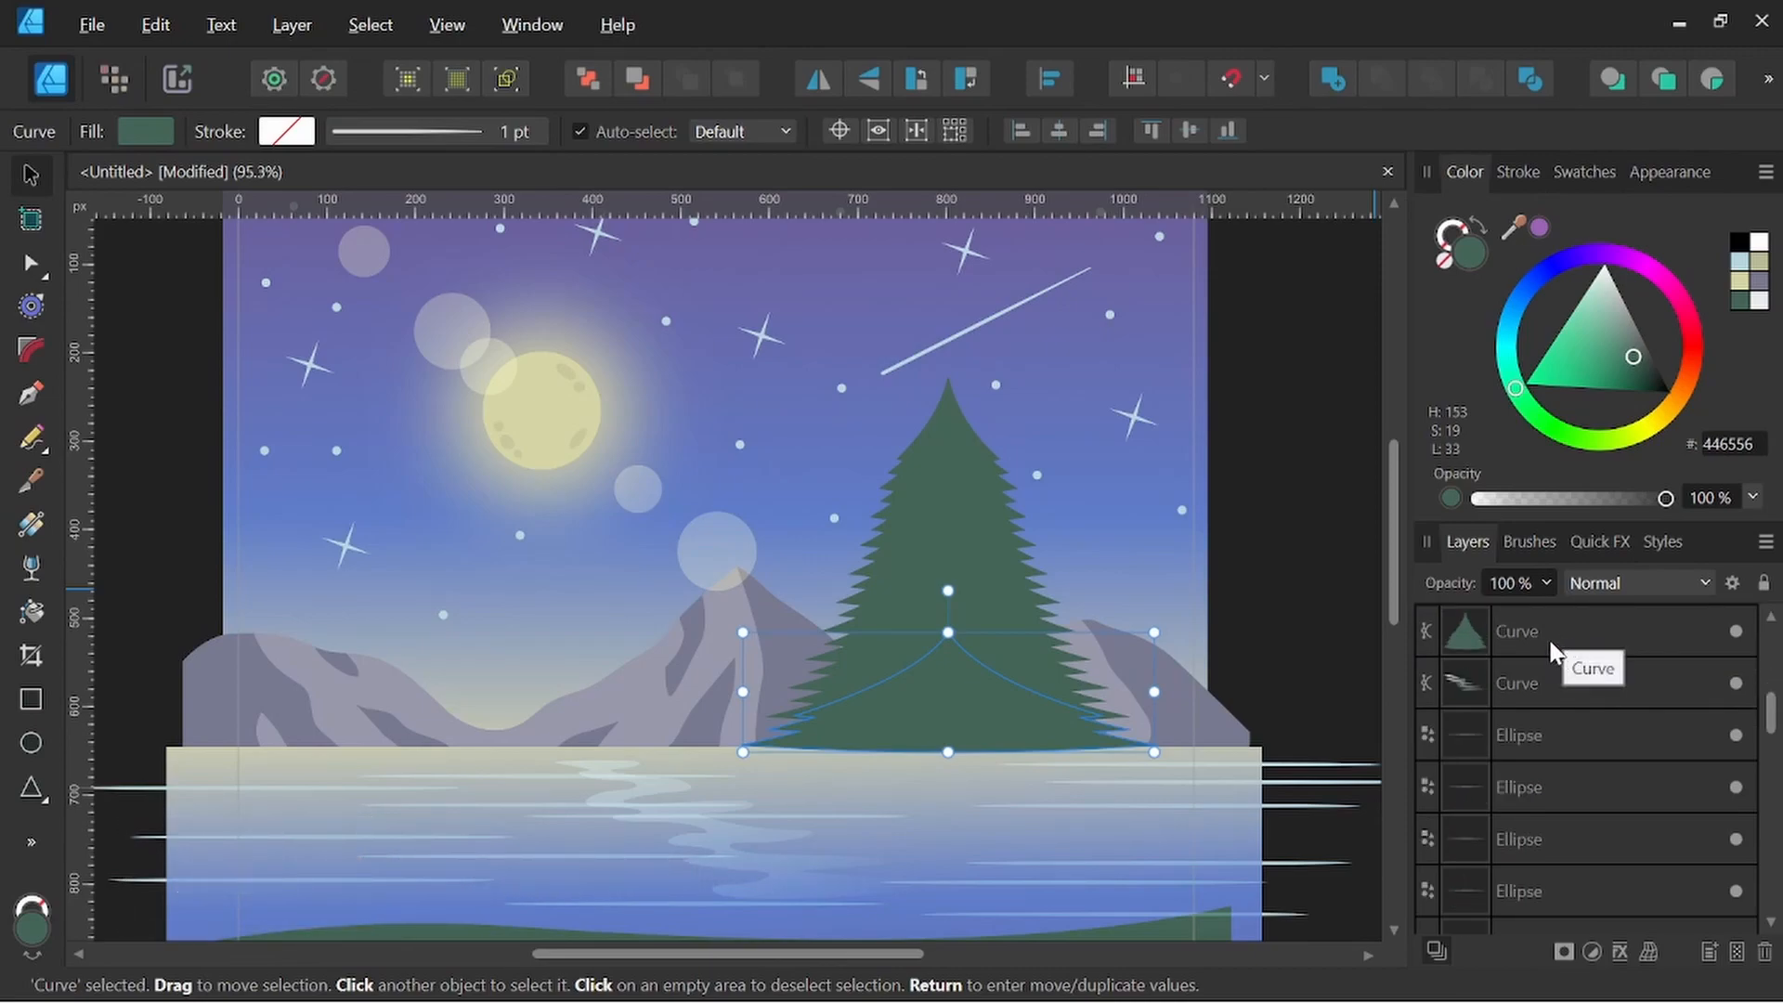
left_click(1550, 641, "shift")
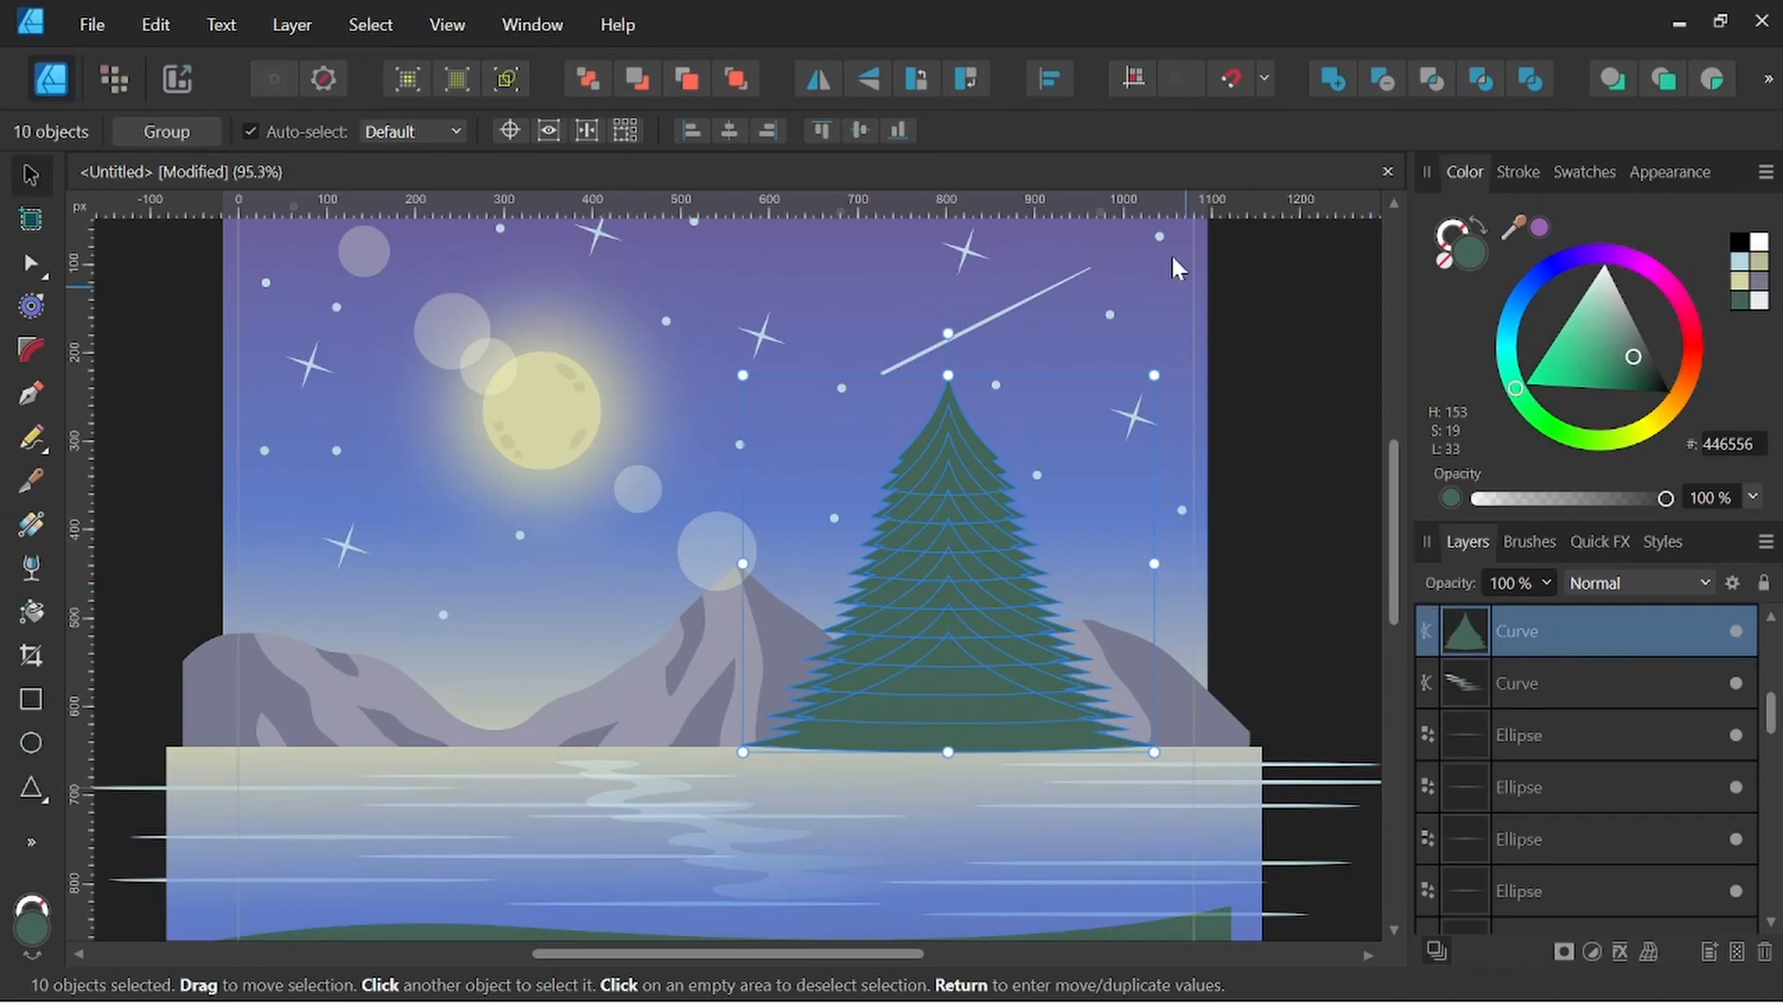
left_click(1332, 82)
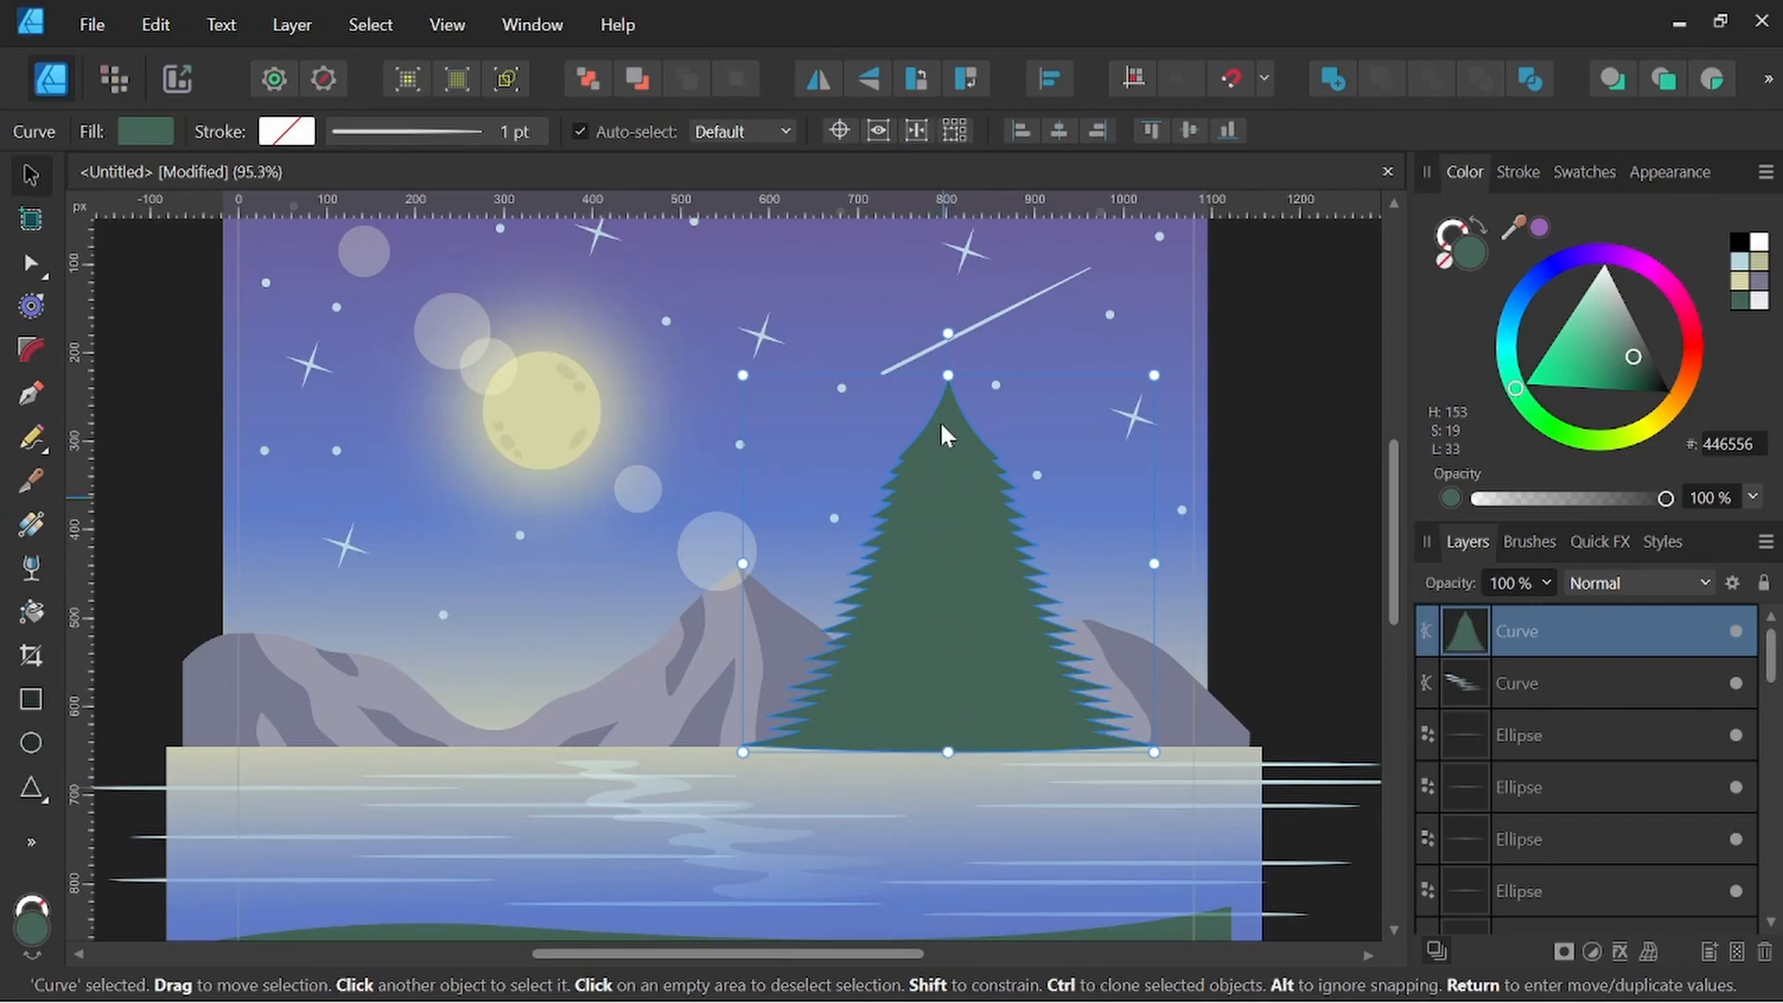
Move the tree down onto the right end of the green shore
scroll(982, 470, "down", 1)
left_click_drag(955, 691, 954, 721)
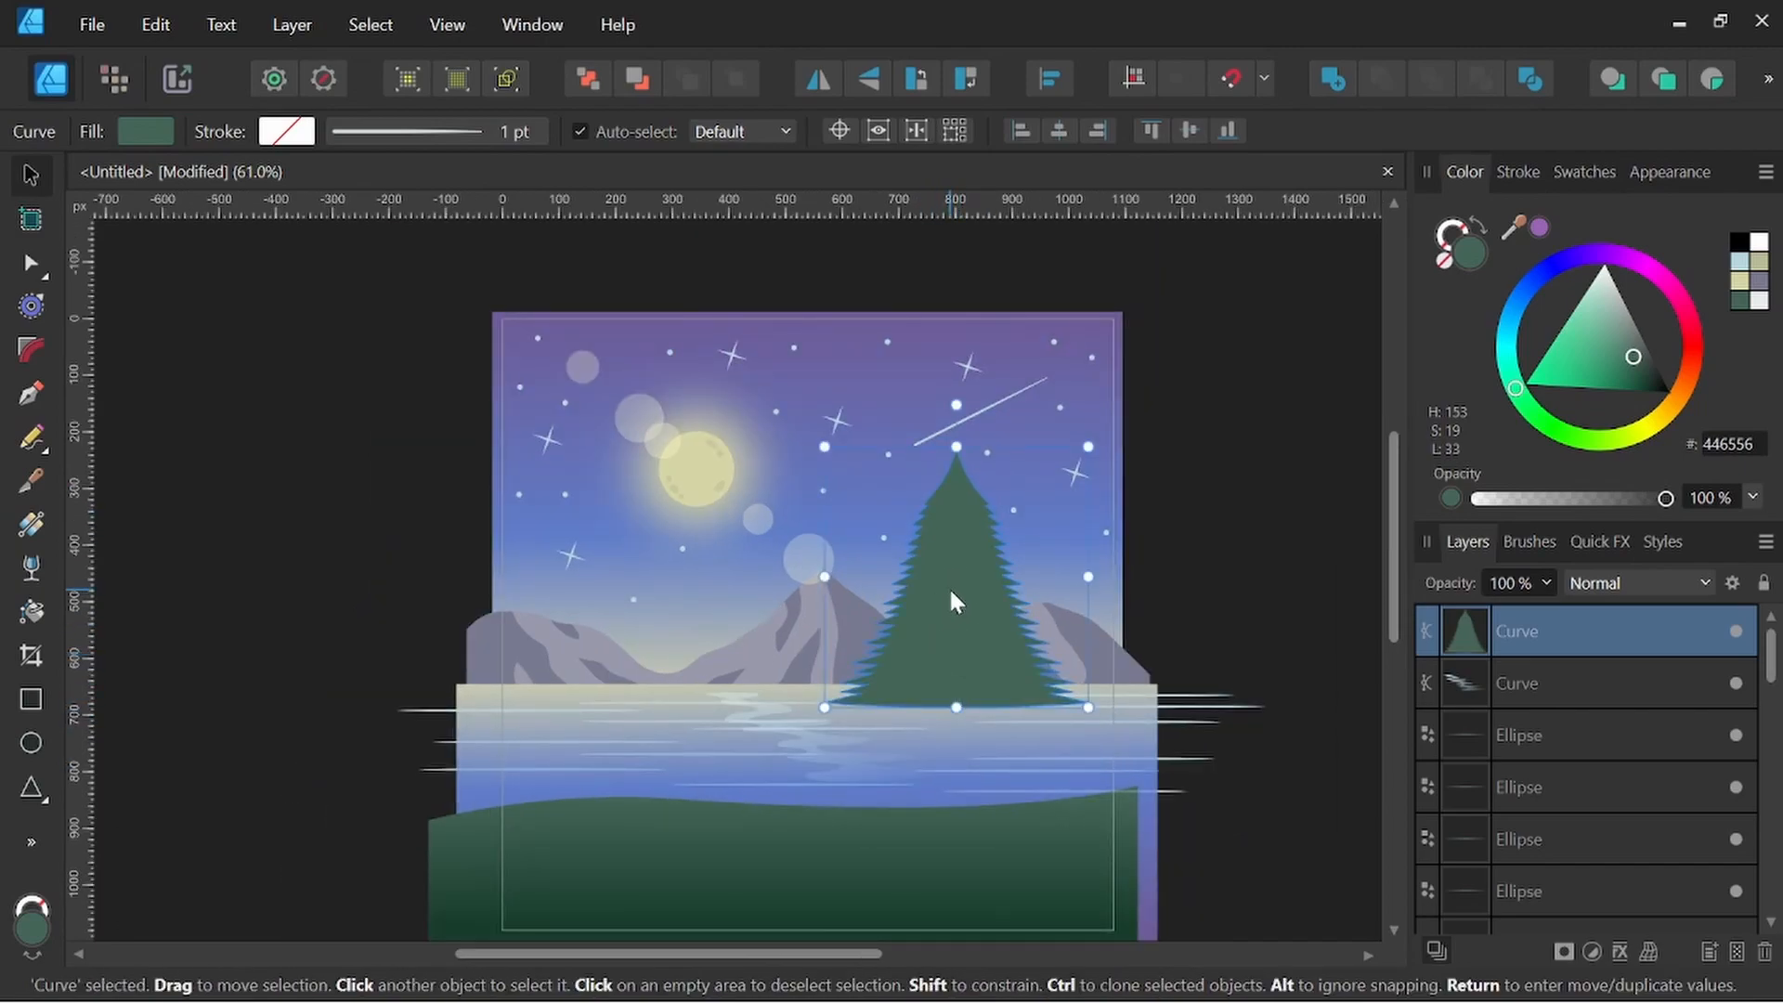
scroll(949, 587, "down", 3)
scroll(958, 599, "up", 3)
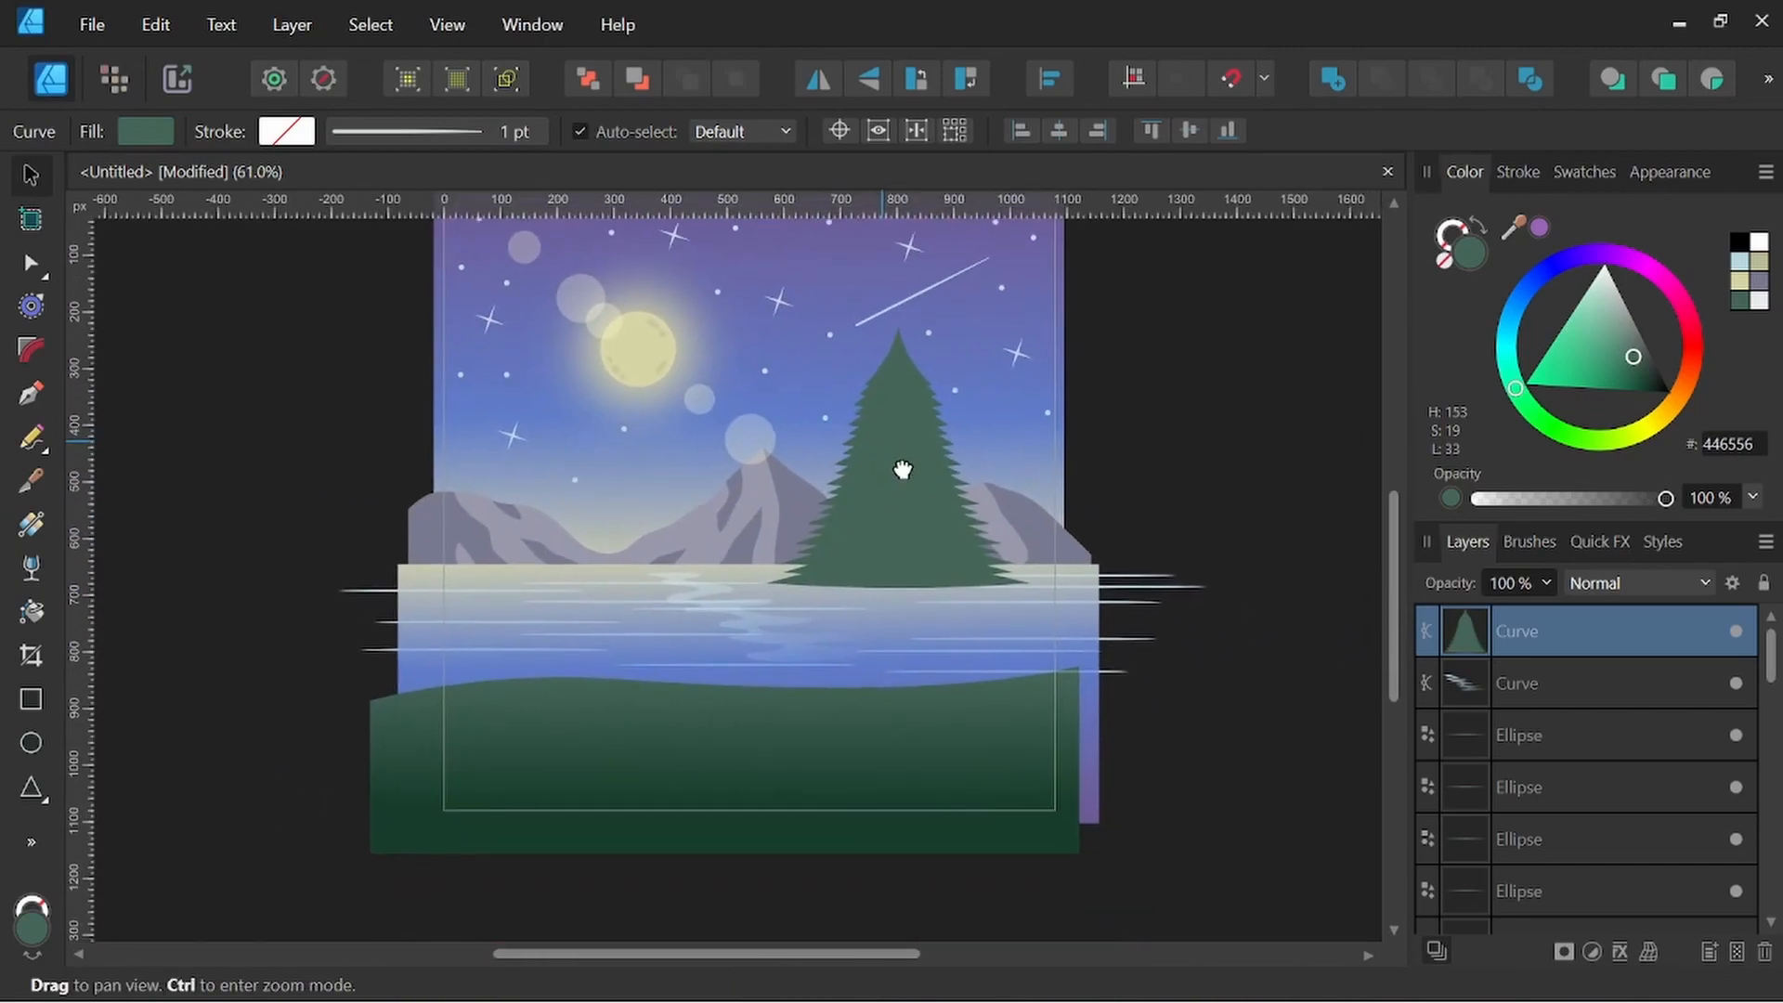
left_click_drag(936, 572, 994, 672)
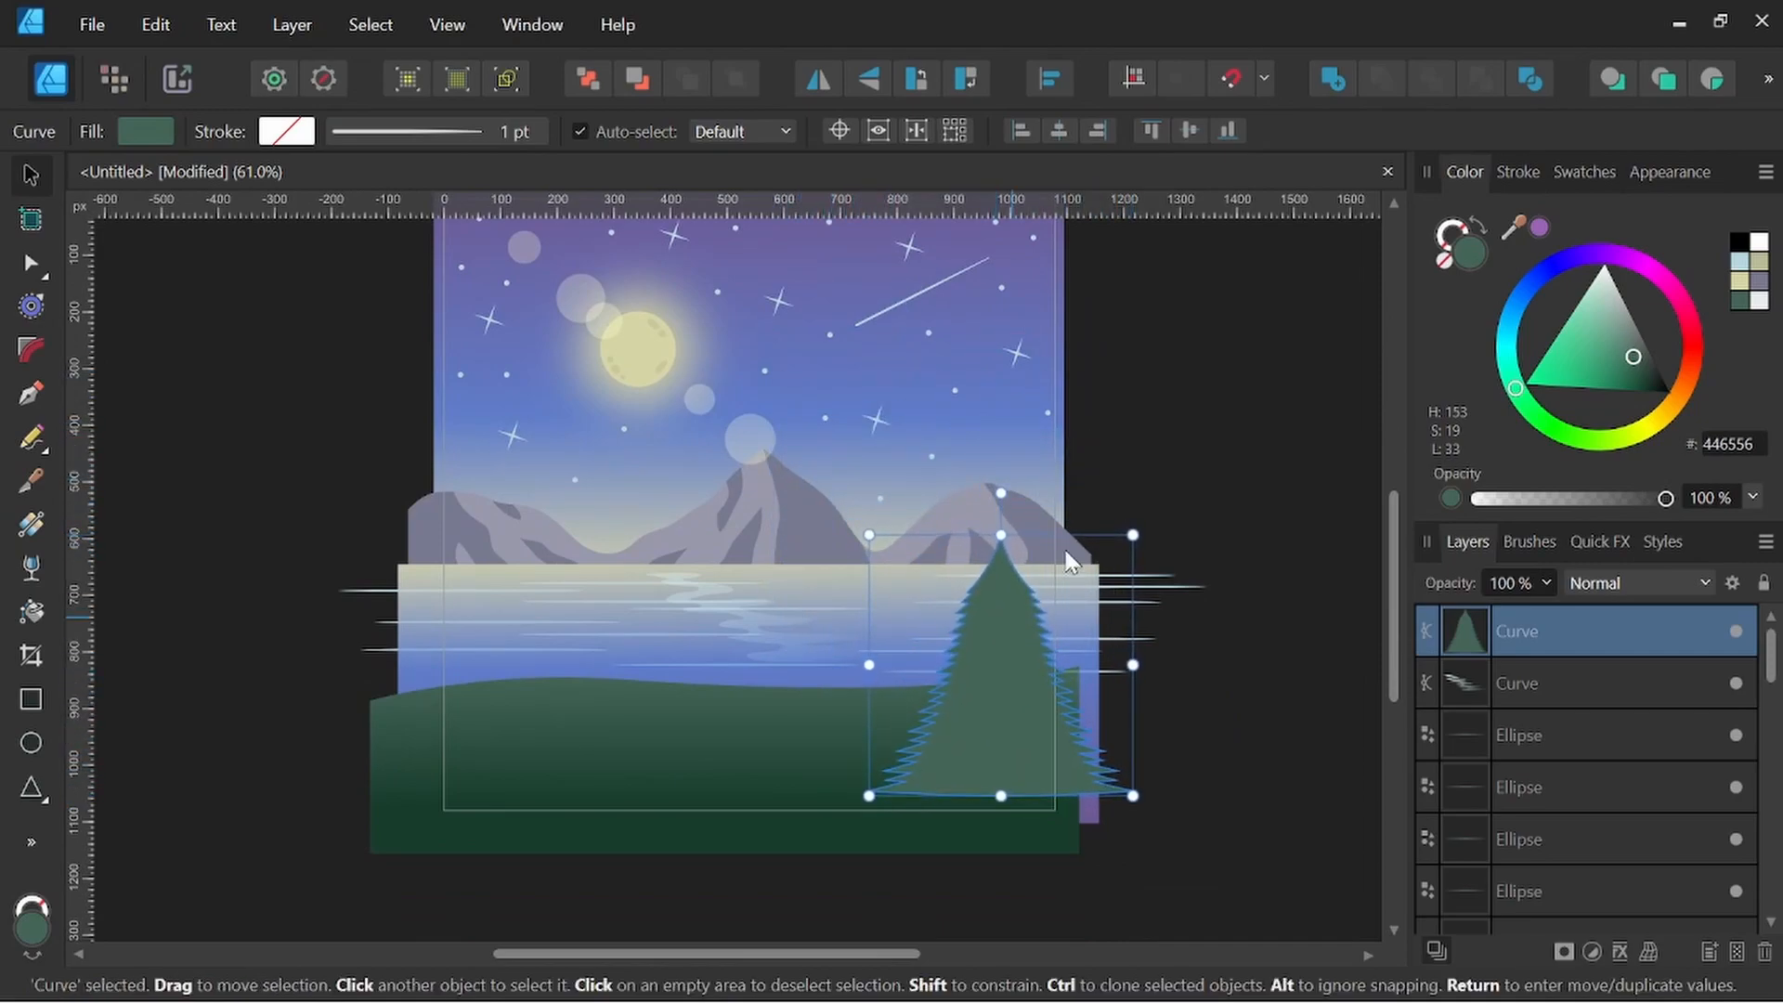
Enlarge the tree to about 575 px wide and darken its fill to 1F4534
left_click_drag(1131, 533, 1152, 414)
key("ctrl+z")
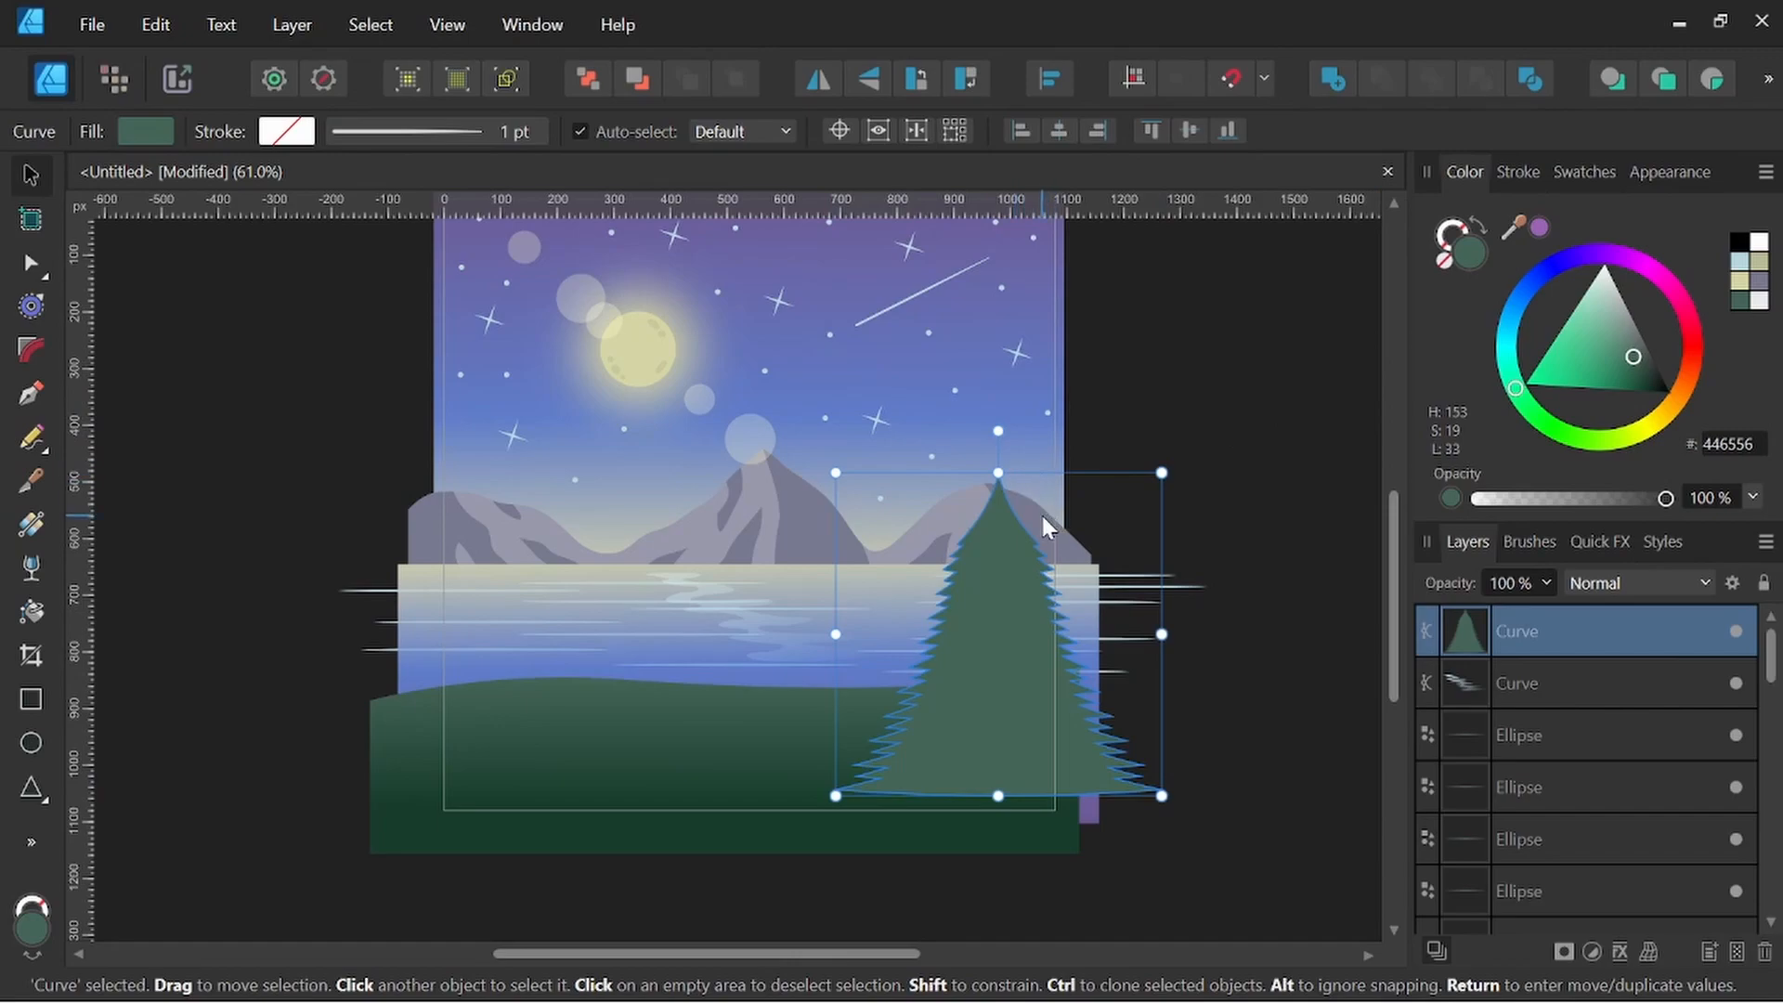
left_click_drag(1632, 357, 1640, 372)
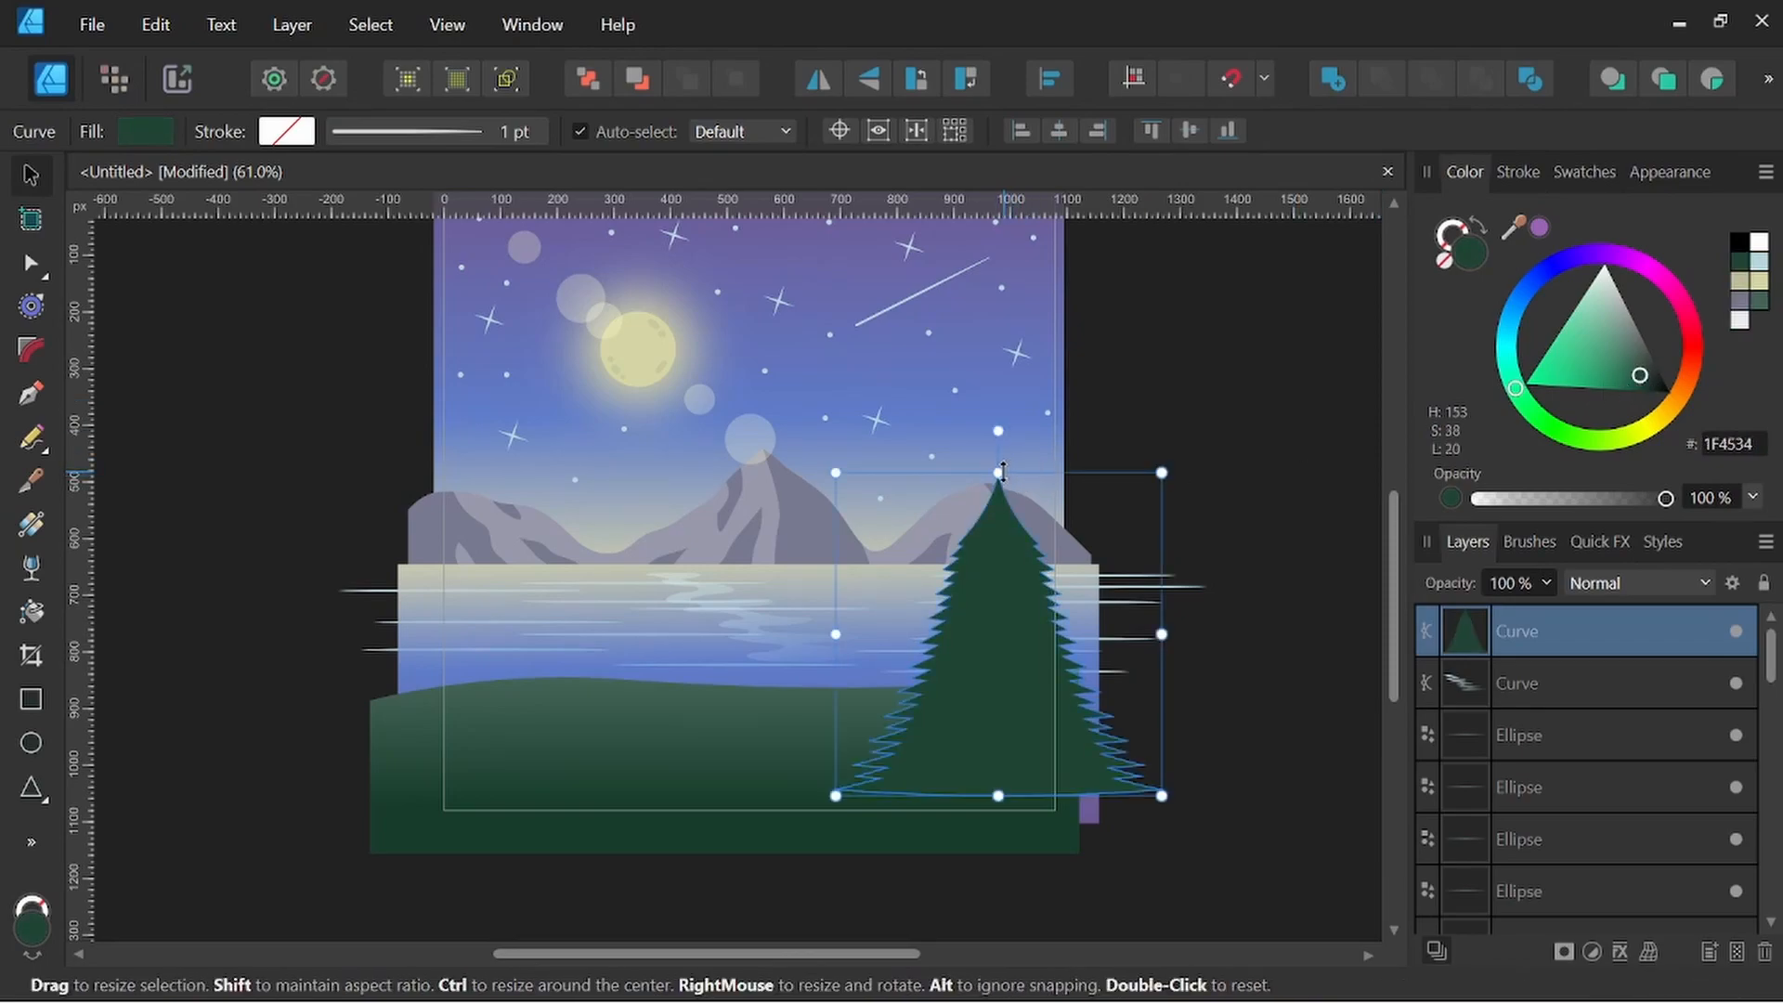
Stretch the tree upward to about 640 px tall and shift it slightly farther right, partly beyond the artboard edge
left_click_drag(1002, 472, 998, 430)
left_click_drag(1005, 565, 1027, 592)
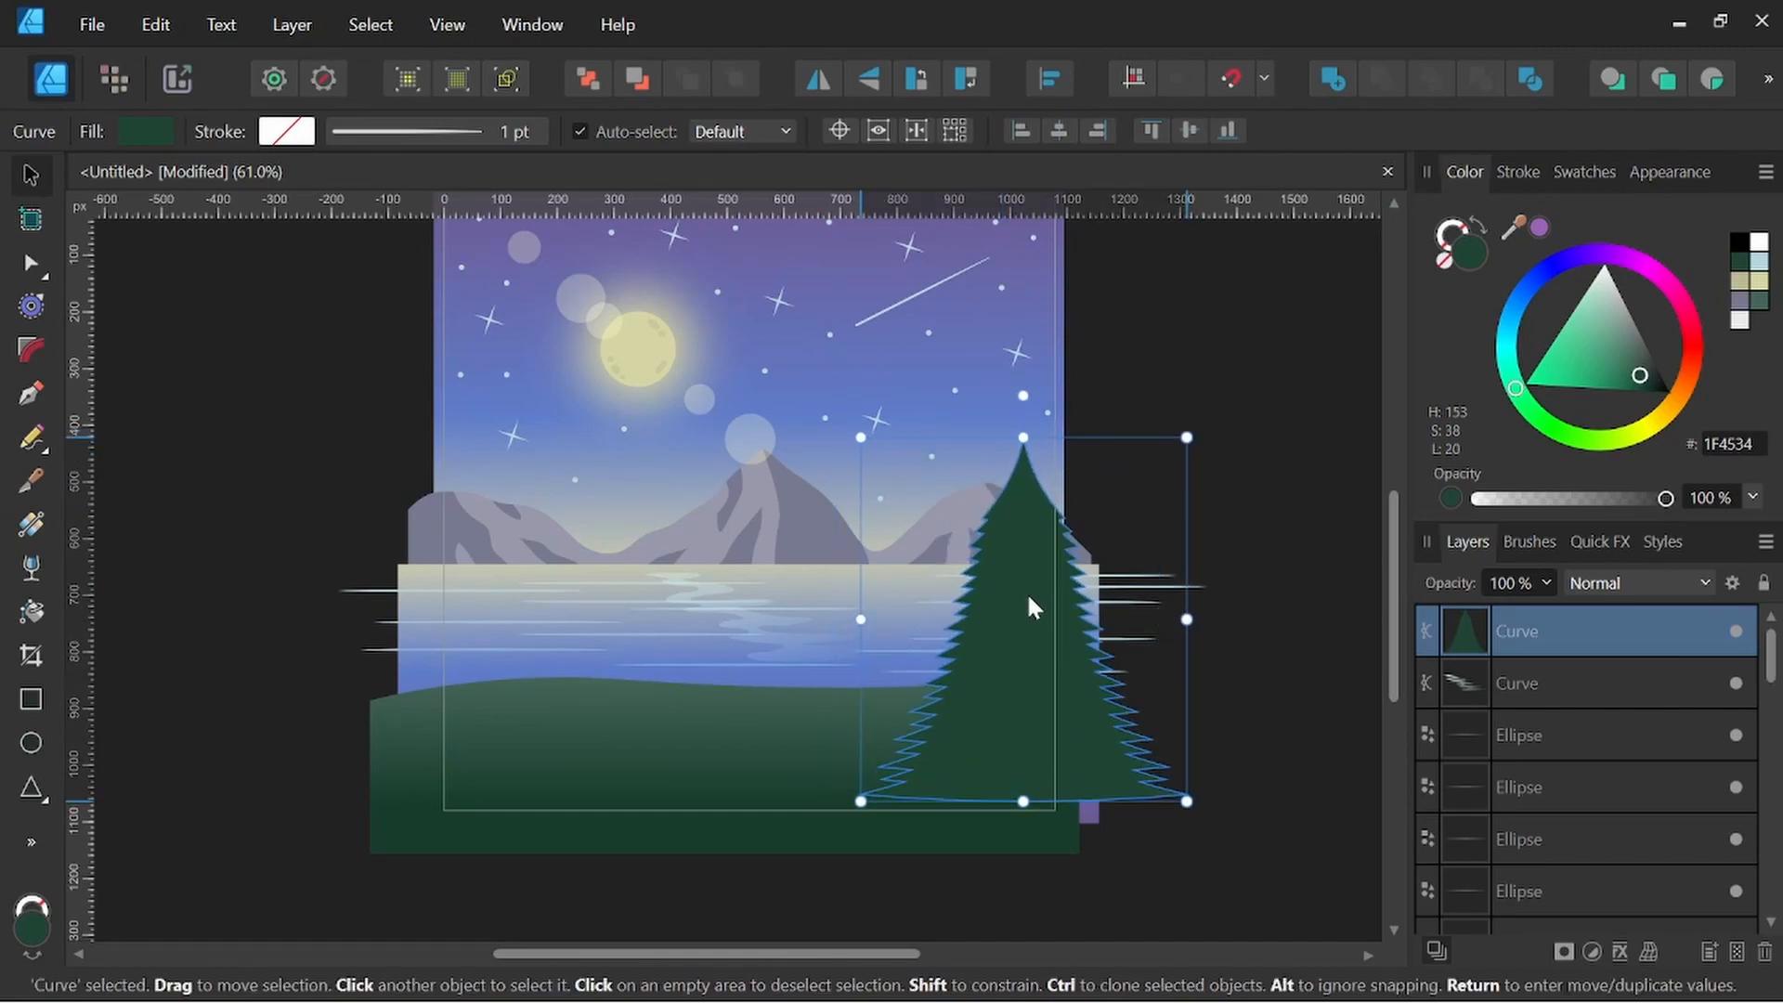
left_click(1126, 486)
left_click_drag(1126, 486, 1162, 516)
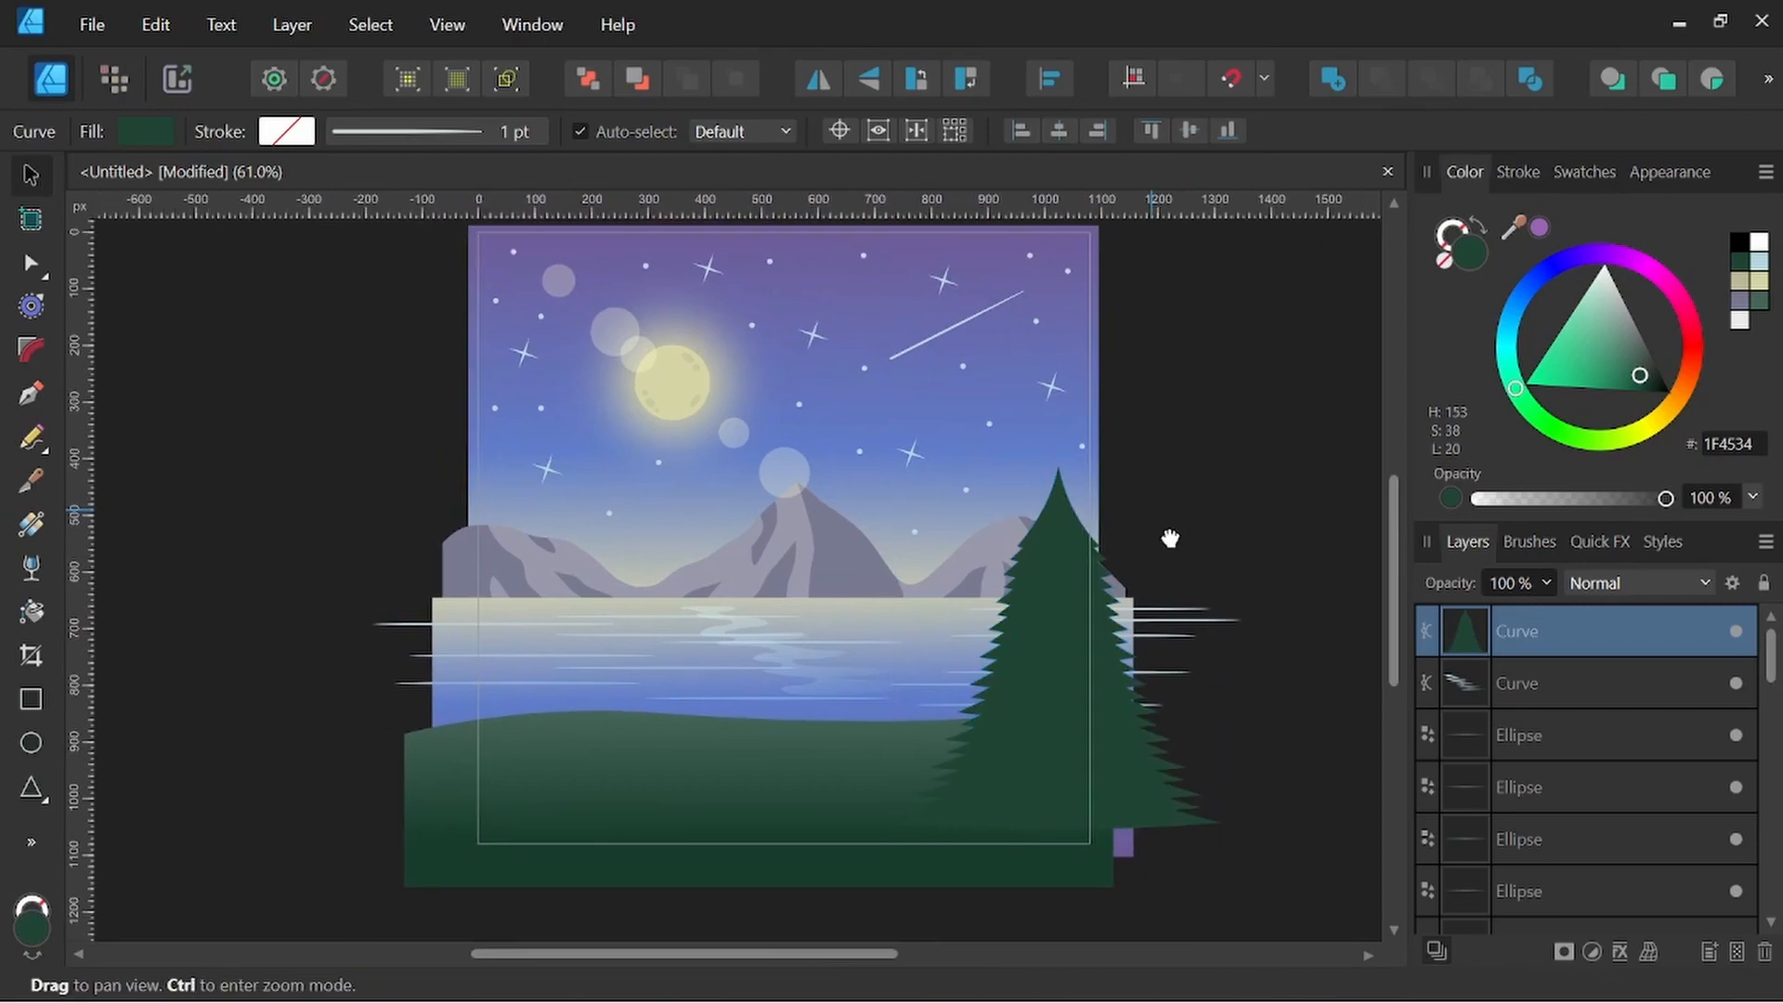
Duplicate the tree to the opposite end of the shore and enlarge the copy to about 900 px tall, partly beyond the artboard edge
left_click_drag(1060, 594, 542, 595)
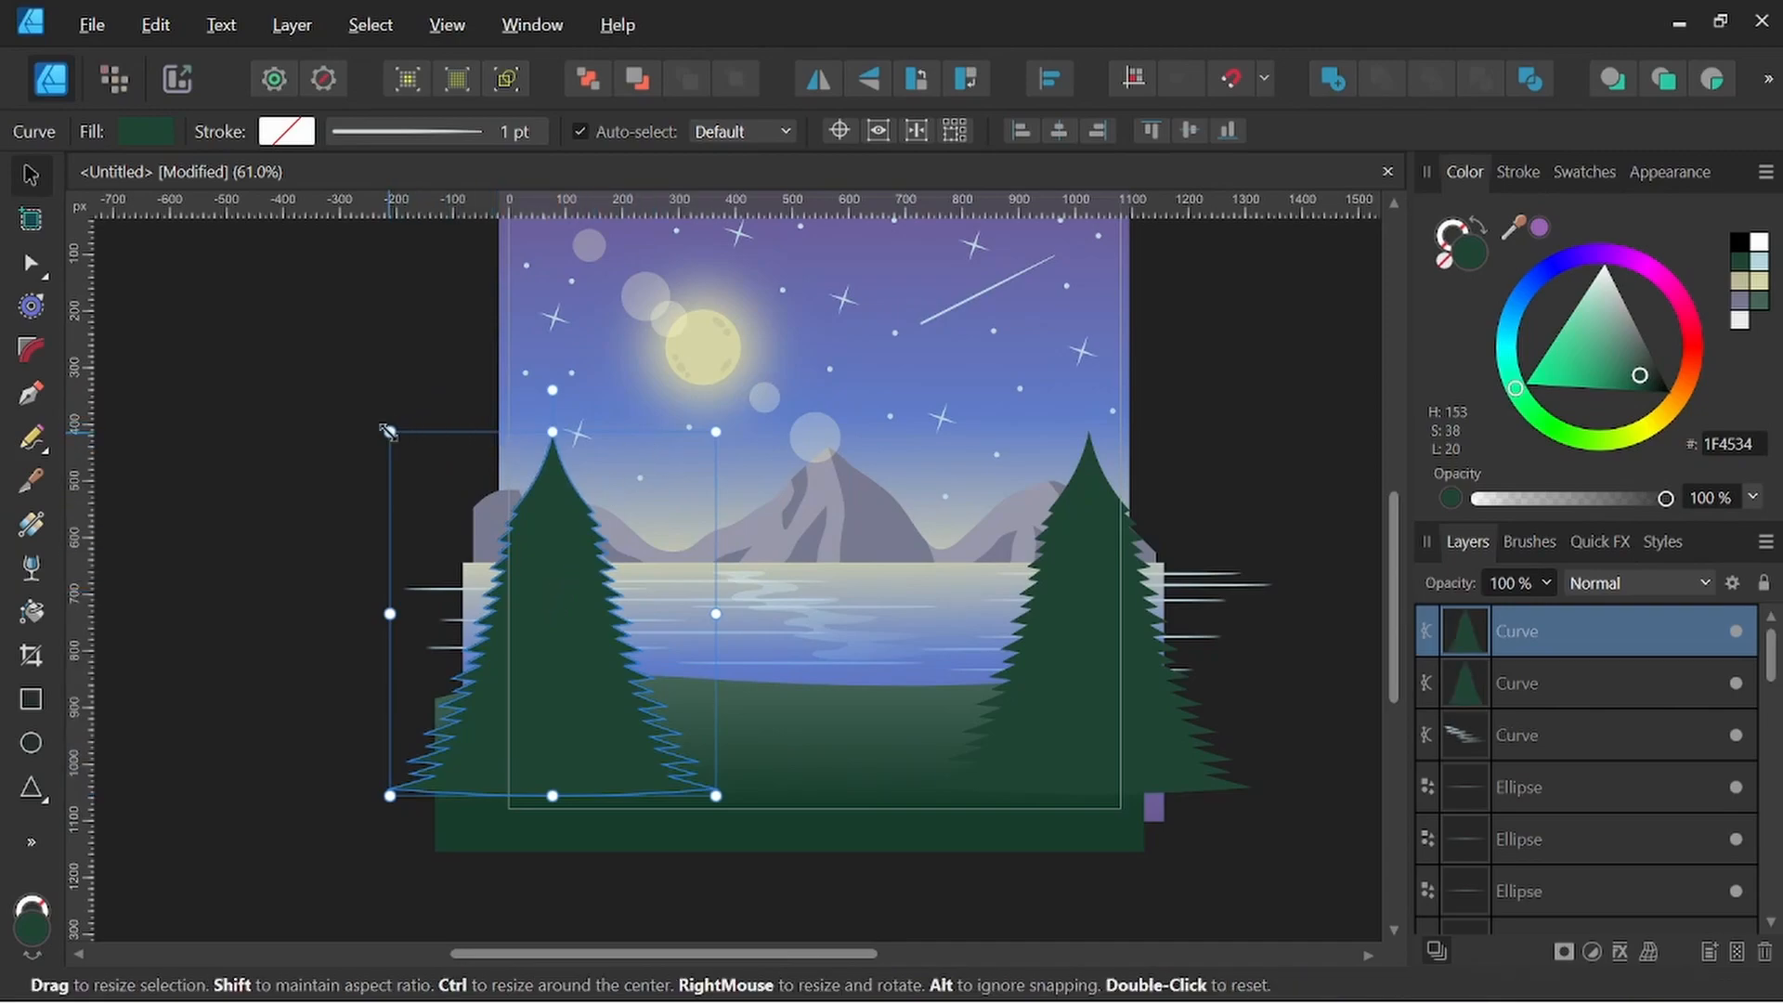
left_click_drag(390, 432, 376, 289)
left_click_drag(679, 480, 644, 533)
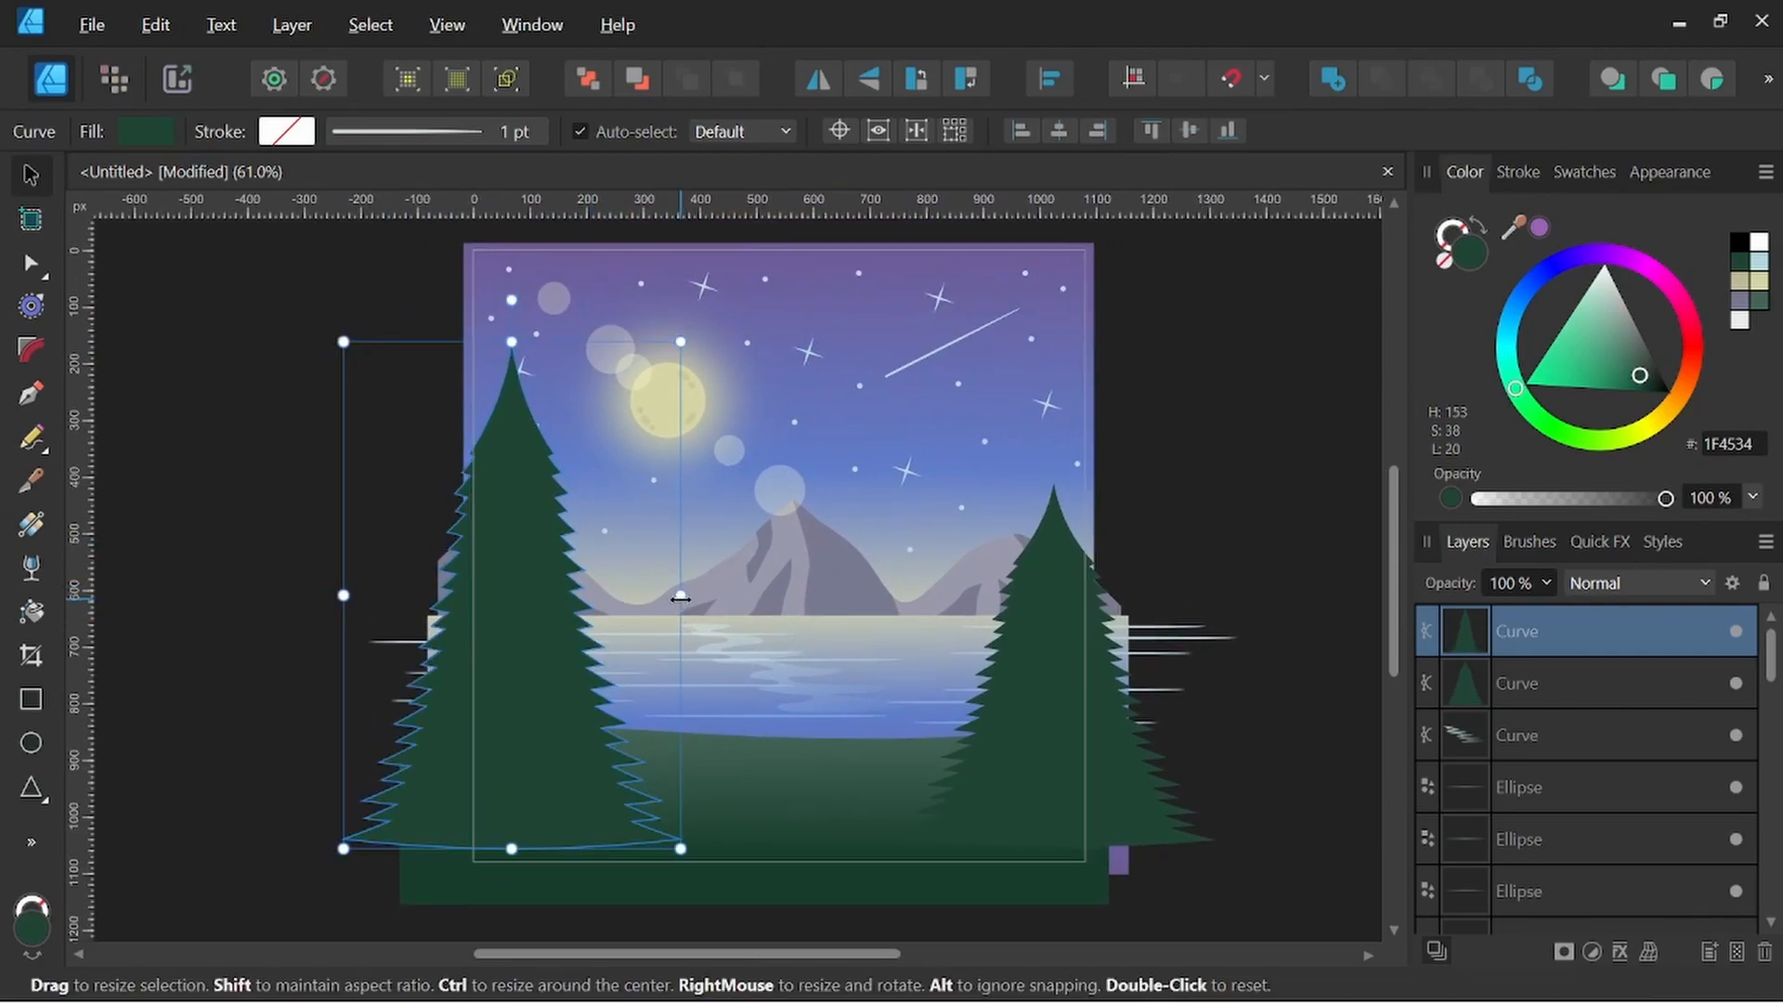
left_click_drag(594, 632, 558, 637)
key("space")
mouse_move(1266, 774)
left_mouse_down()
mouse_move(1262, 744)
mouse_move(1244, 762)
left_mouse_up()
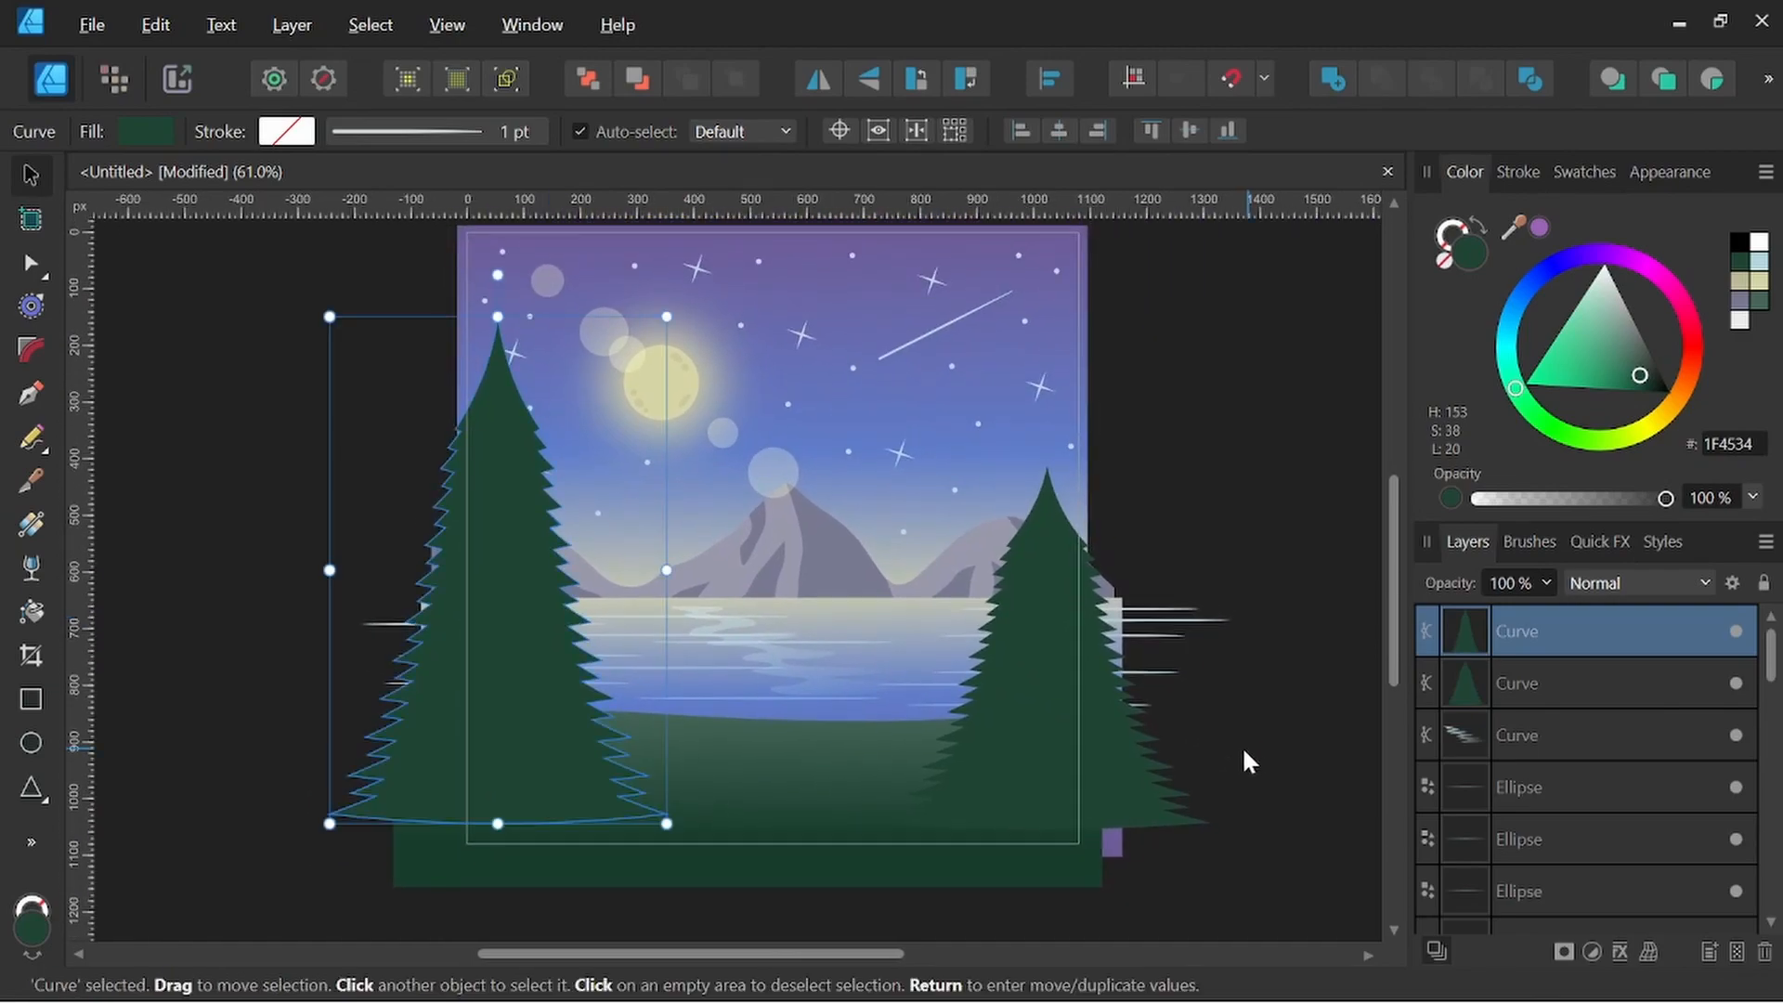
Darken the fill of both trees to 113223 and move them down together to the artboard's lower edge
left_click(1565, 695, "shift")
left_click_drag(1642, 372, 1646, 381)
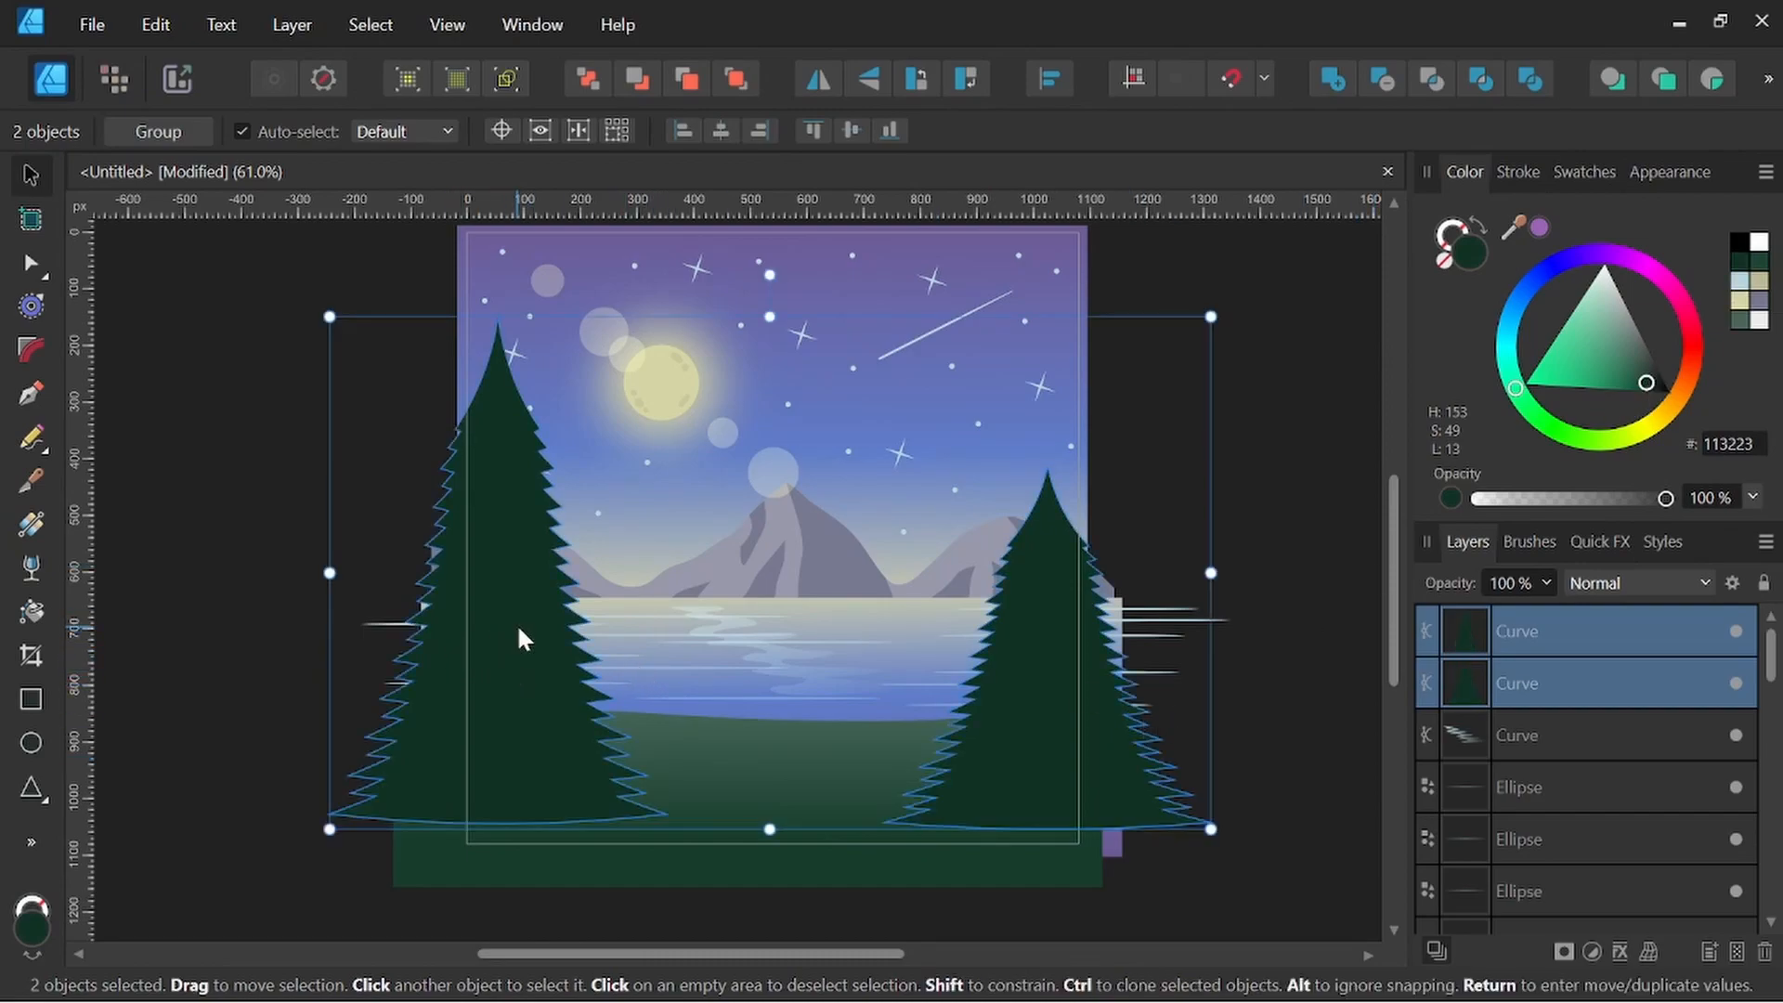
left_click_drag(518, 629, 518, 654)
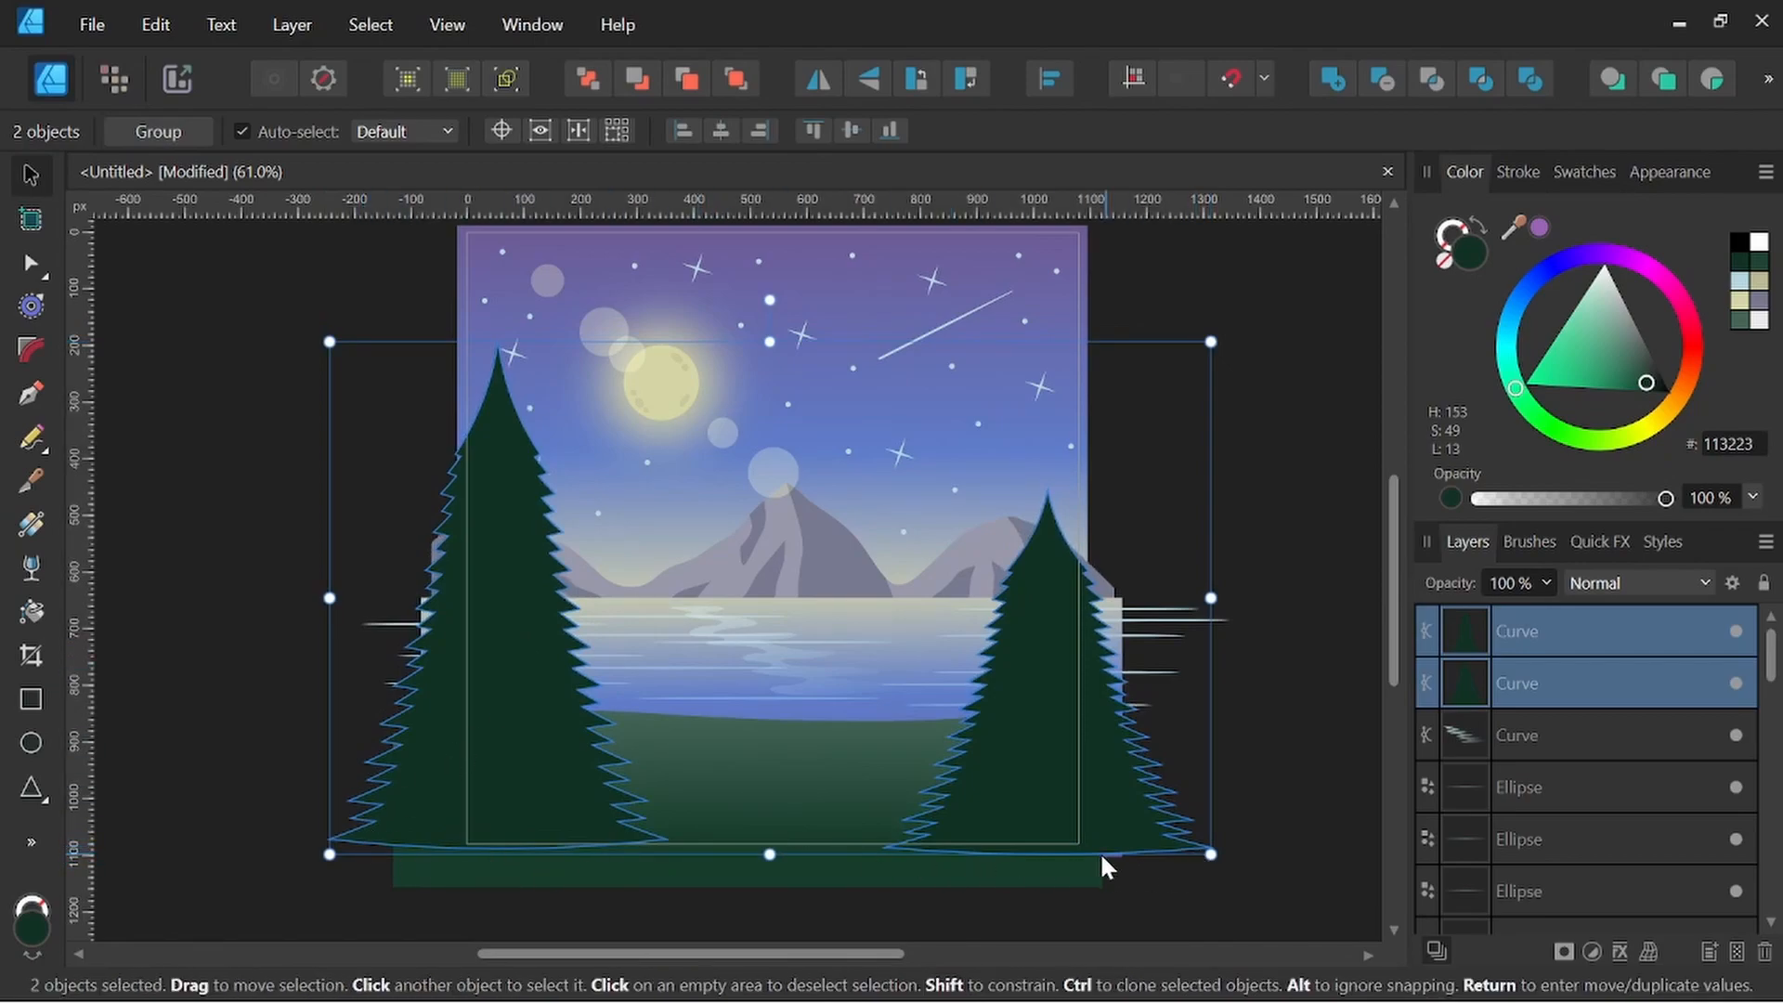
key("space")
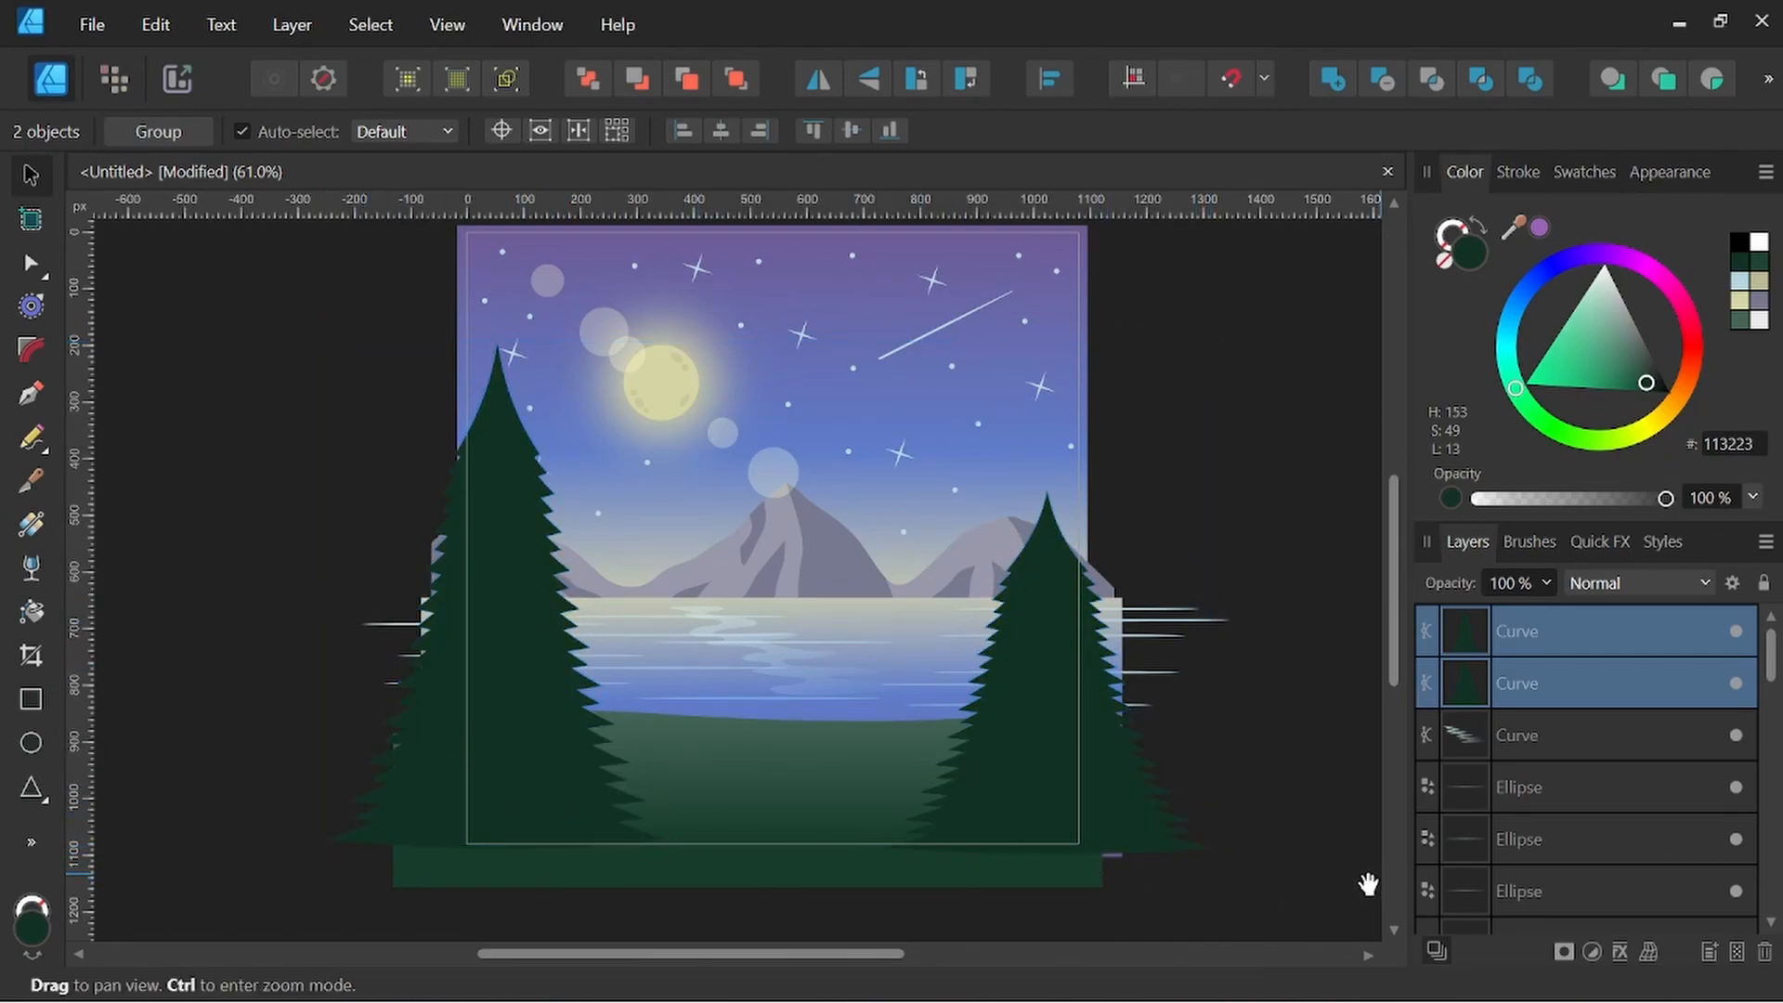
Duplicate the right tree slightly left and higher, place the copy behind both dark trees, and set its fill to 204233
left_click(1556, 684)
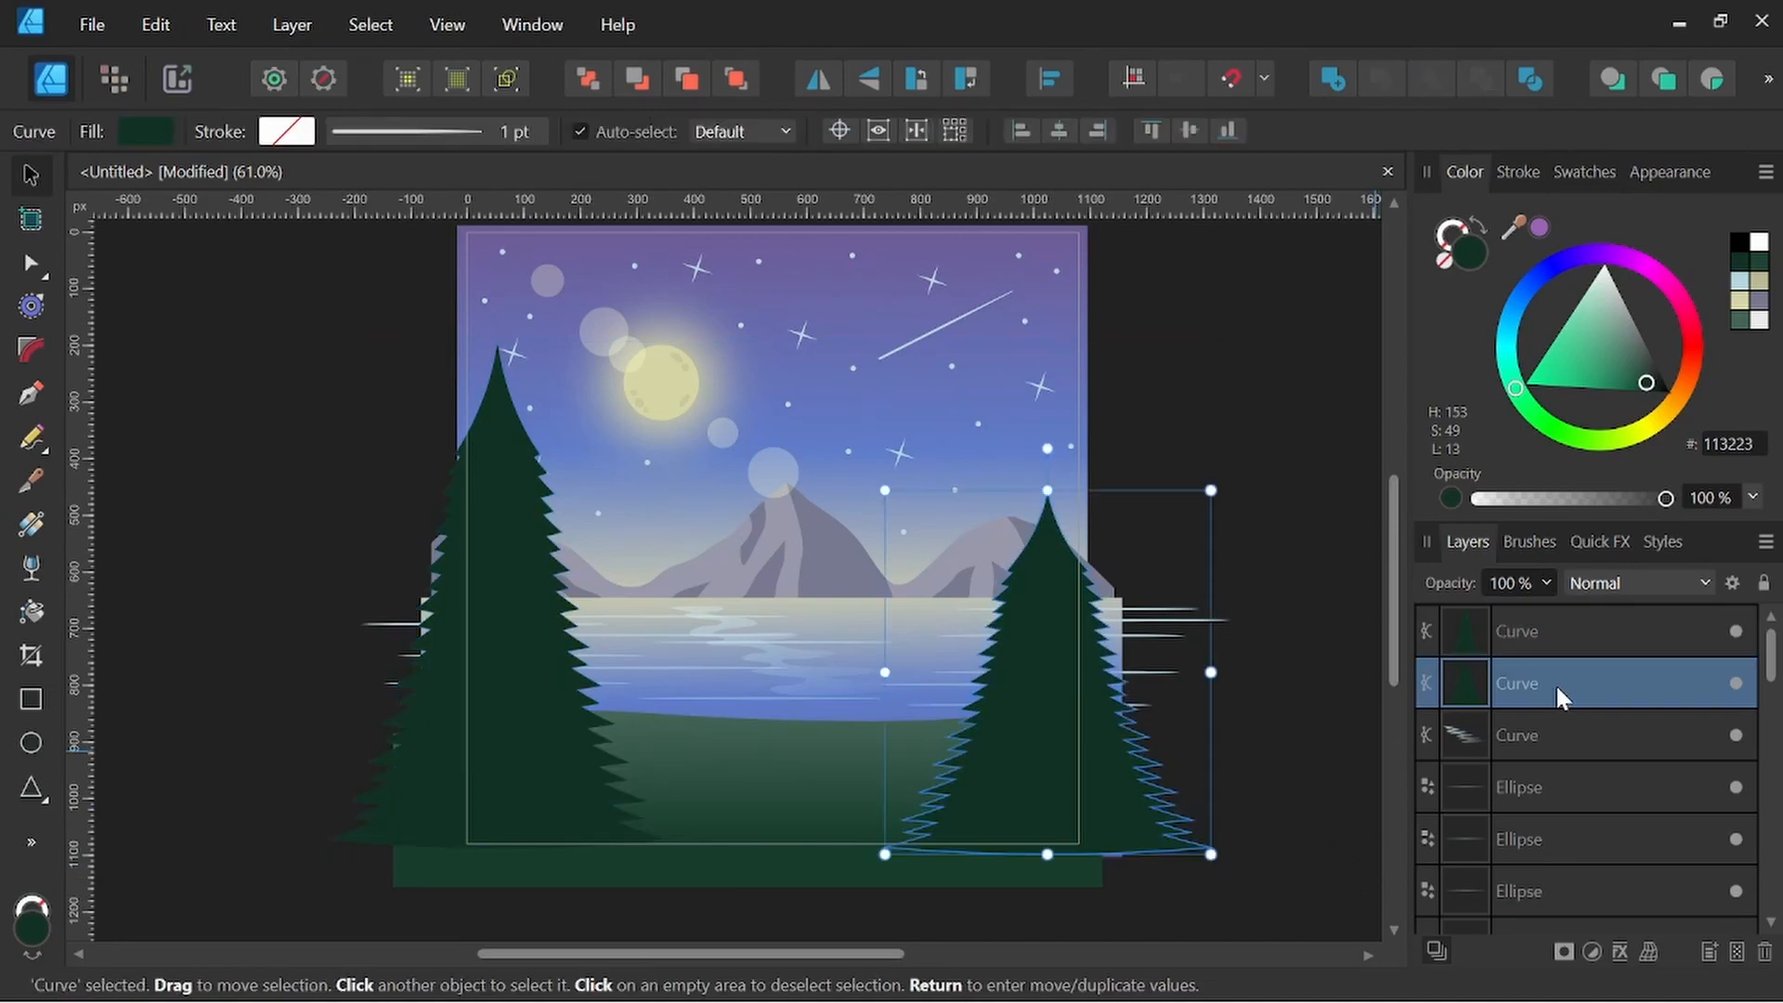
left_click_drag(1051, 667, 943, 631)
left_click_drag(1556, 691, 1485, 767)
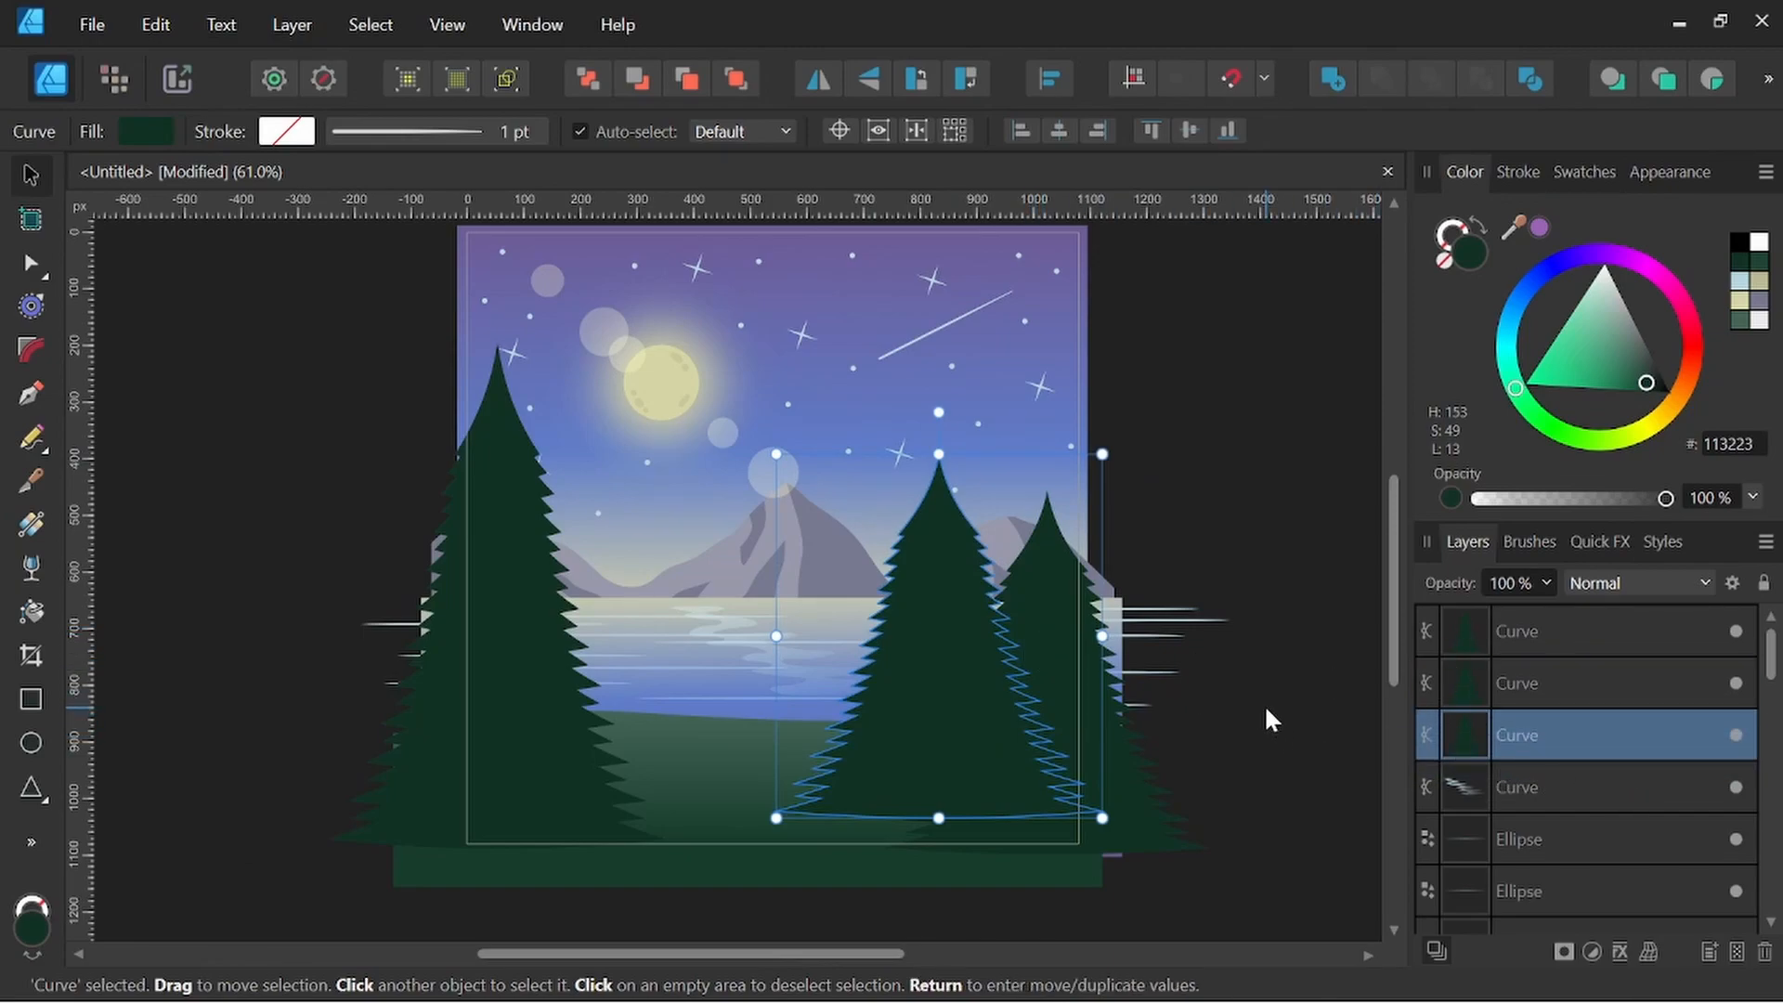
left_click_drag(1643, 382, 1636, 382)
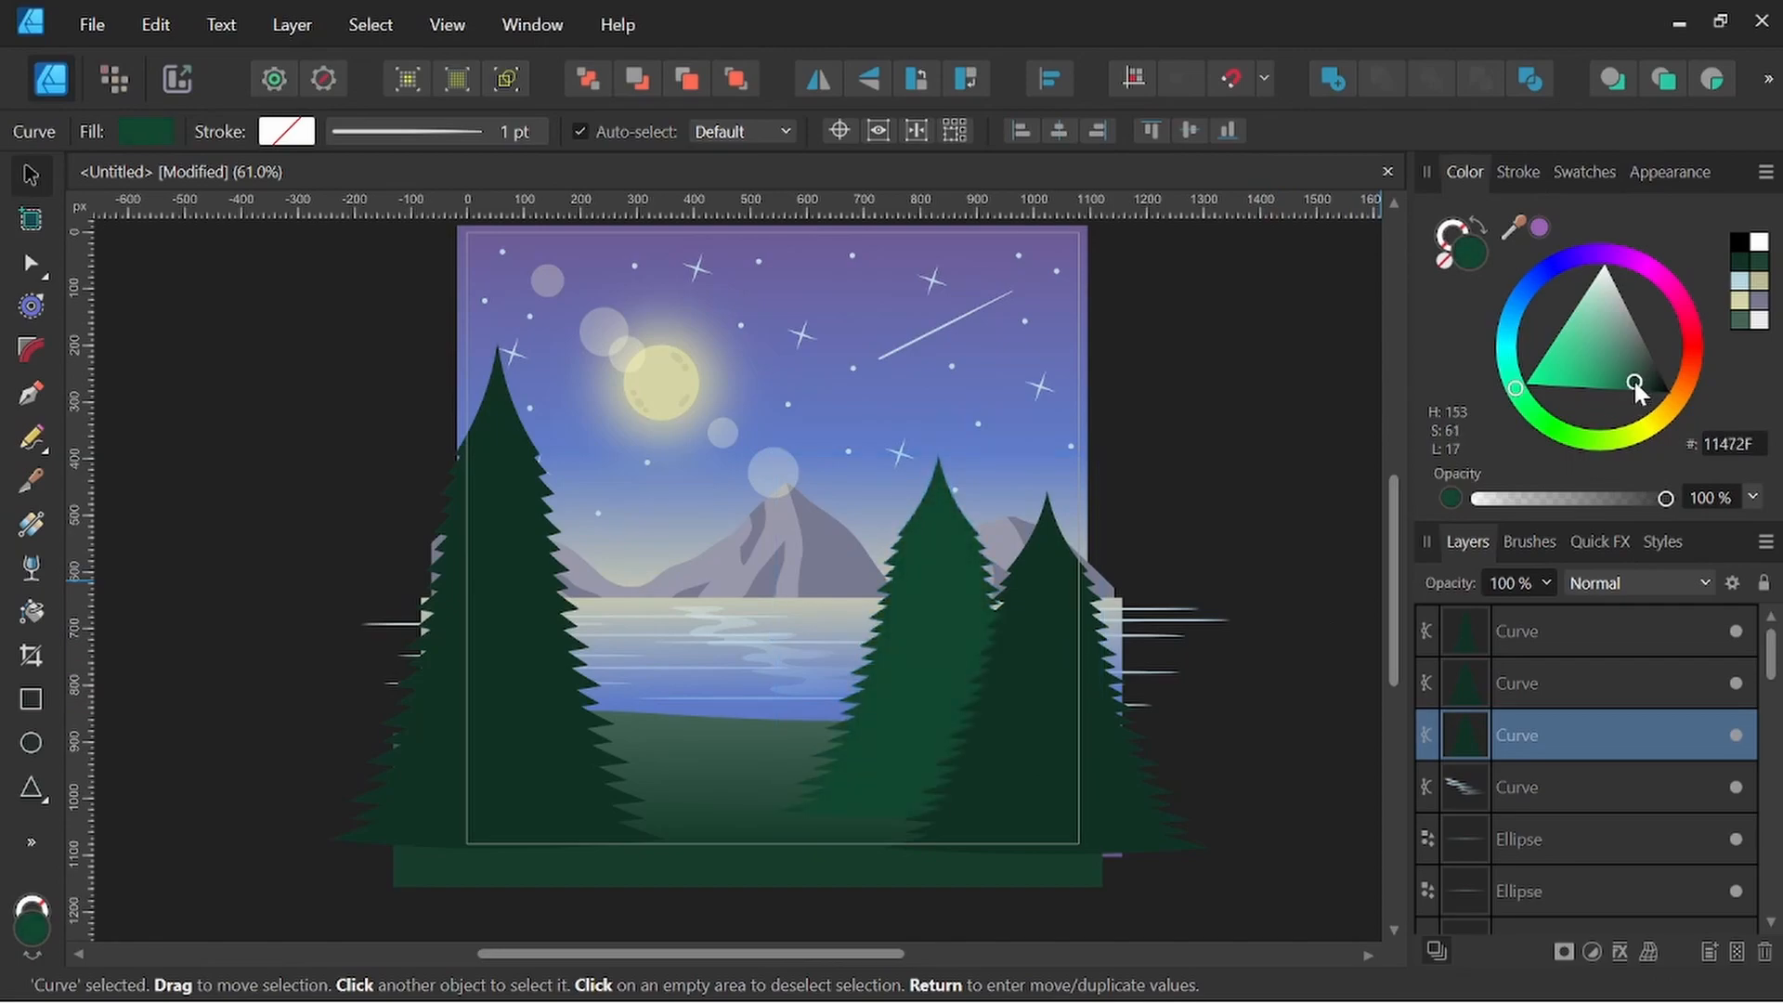
left_click_drag(895, 656, 927, 662)
left_click_drag(1639, 391, 1640, 371)
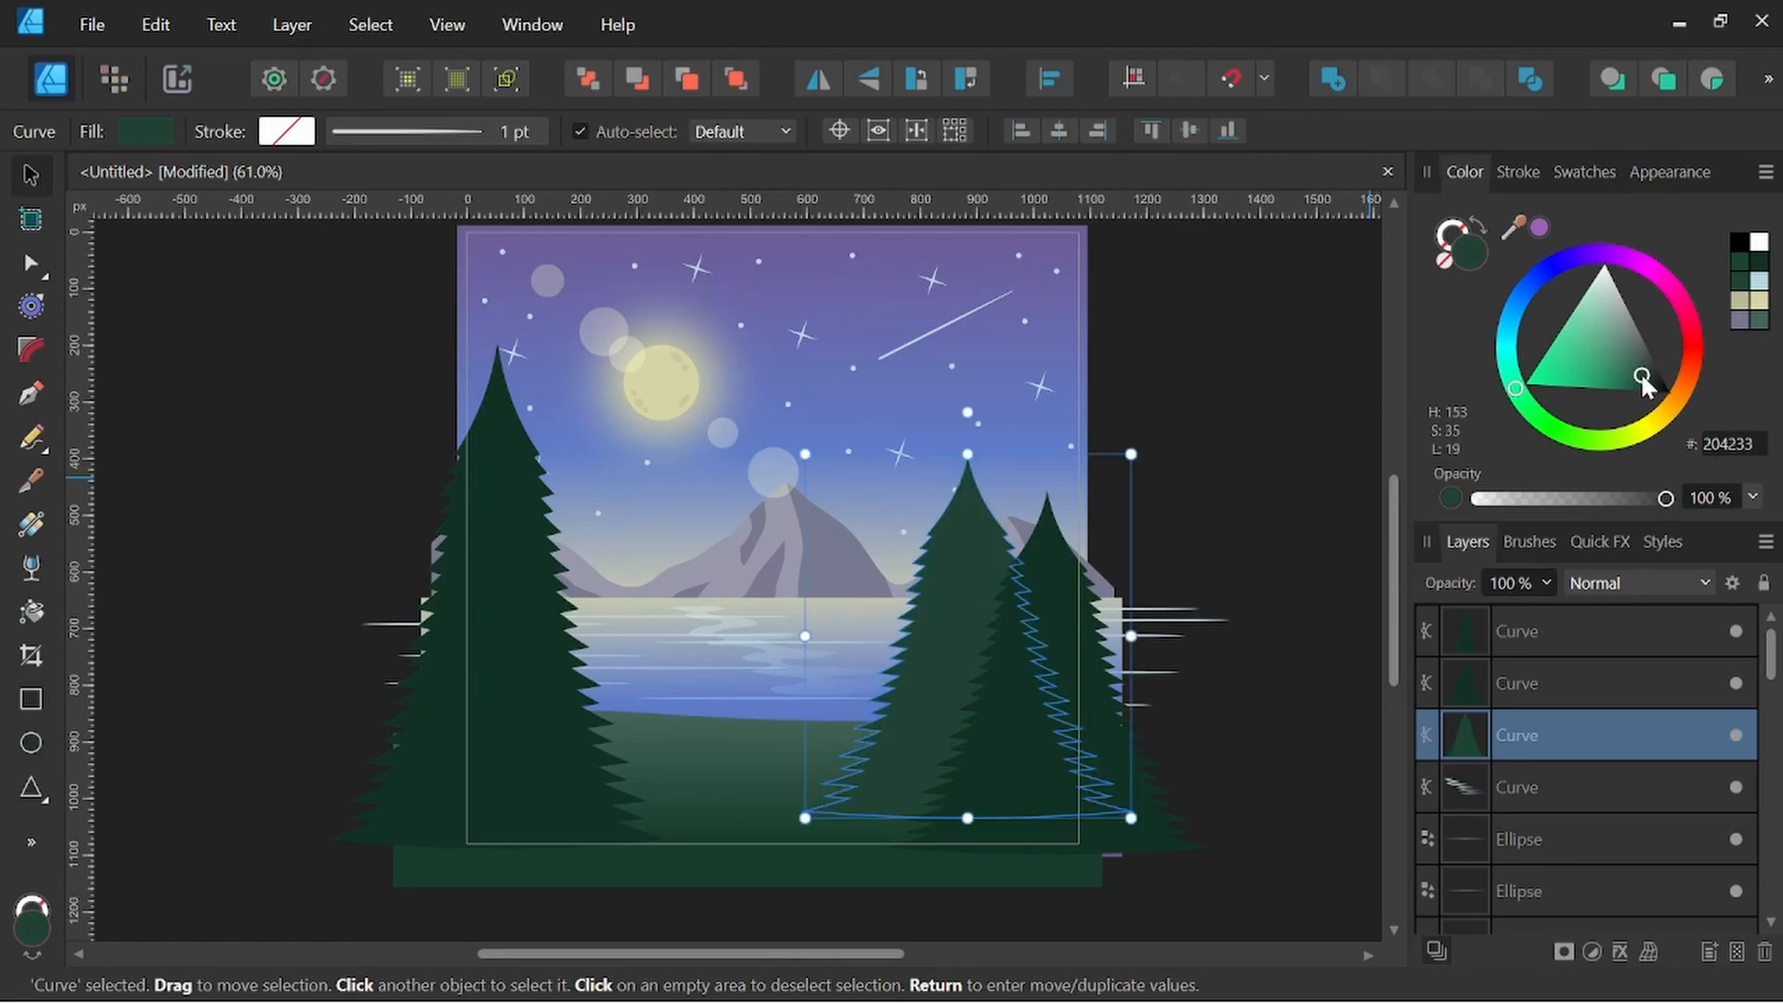
Duplicate the lighter tree beside the tall left tree and stretch the copy to about 685 px tall
left_click_drag(962, 605, 587, 599)
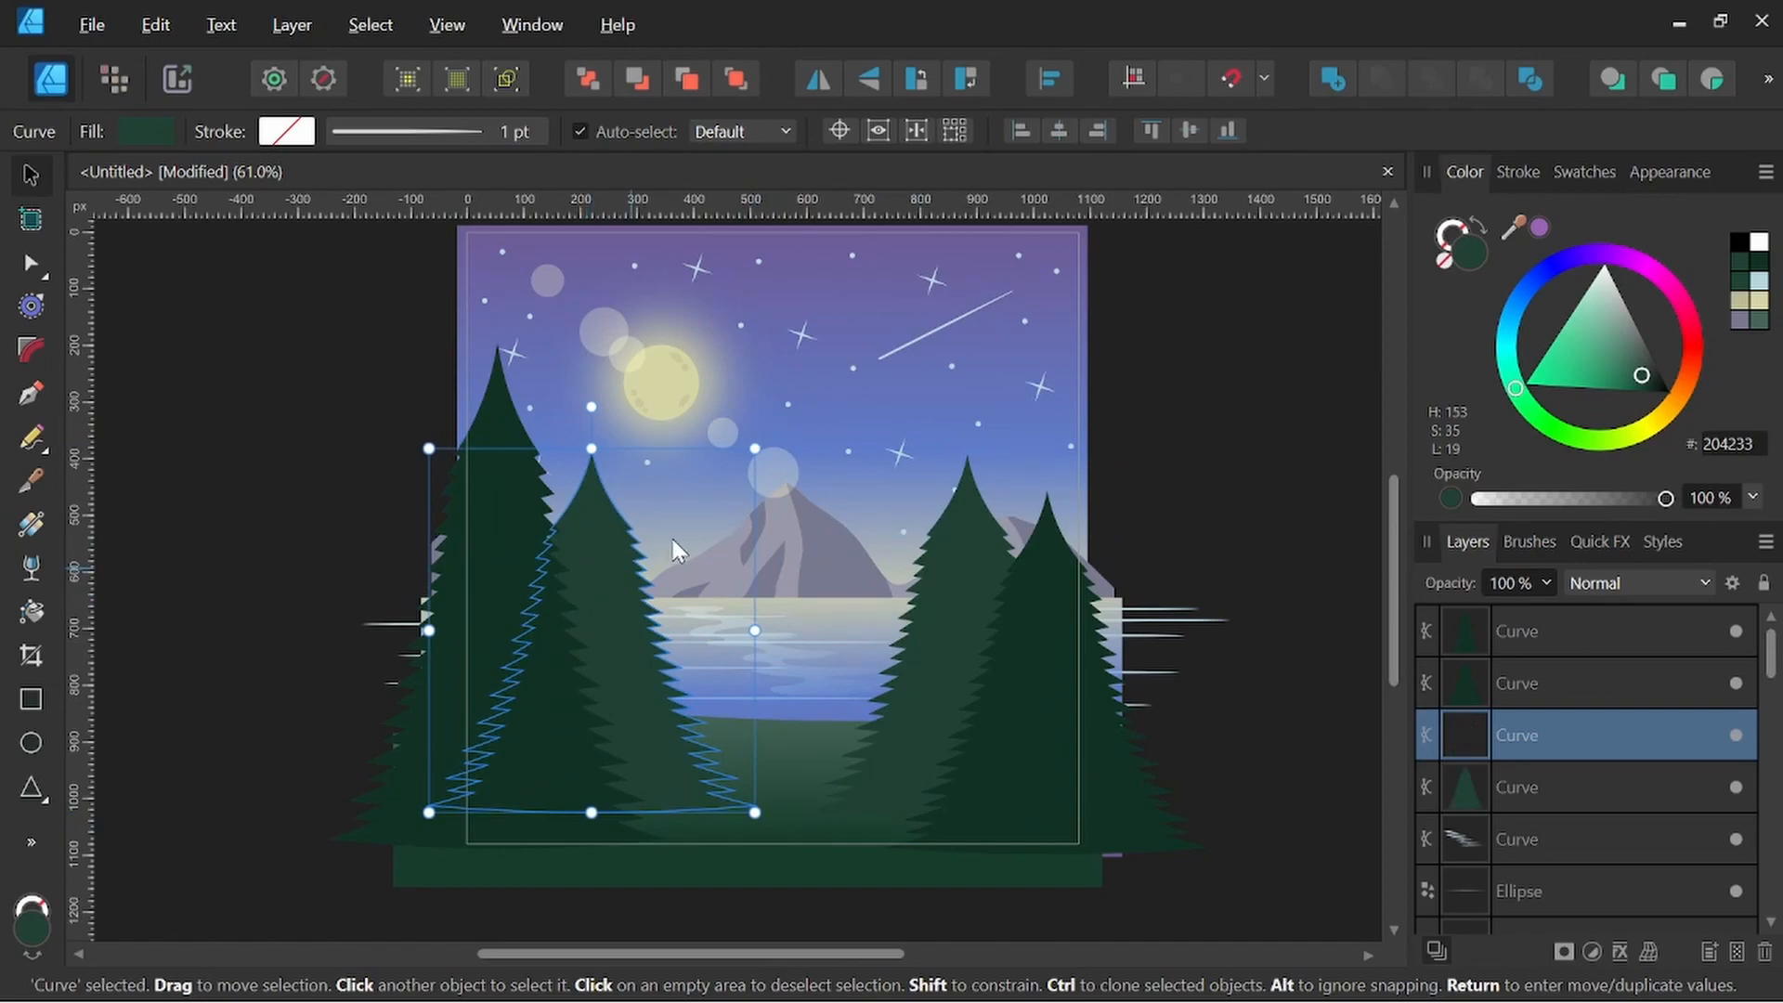
mouse_move(755, 448)
left_mouse_down()
mouse_move(721, 430)
mouse_move(745, 431)
left_mouse_up()
left_click_drag(627, 570, 628, 566)
key("space")
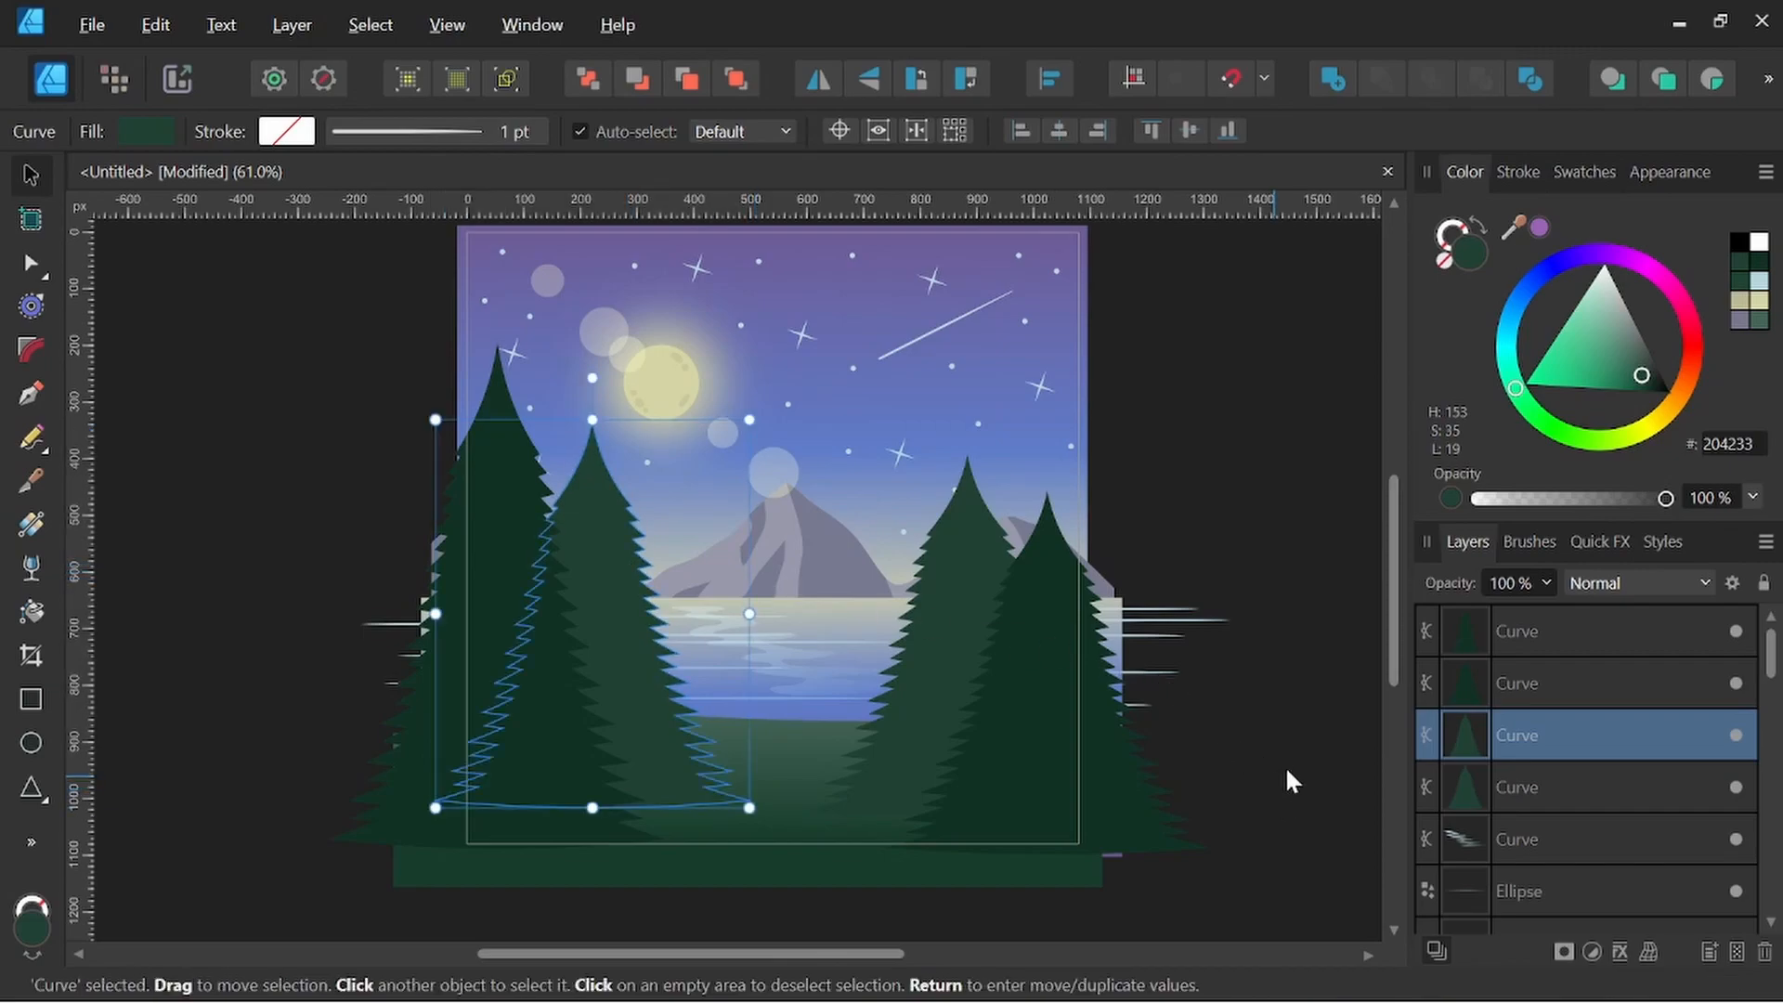
Add a smaller copy of the right lighter tree behind it, about 280 px wide, filled 375C4C, at the lake side of the right trees
left_click(1581, 802)
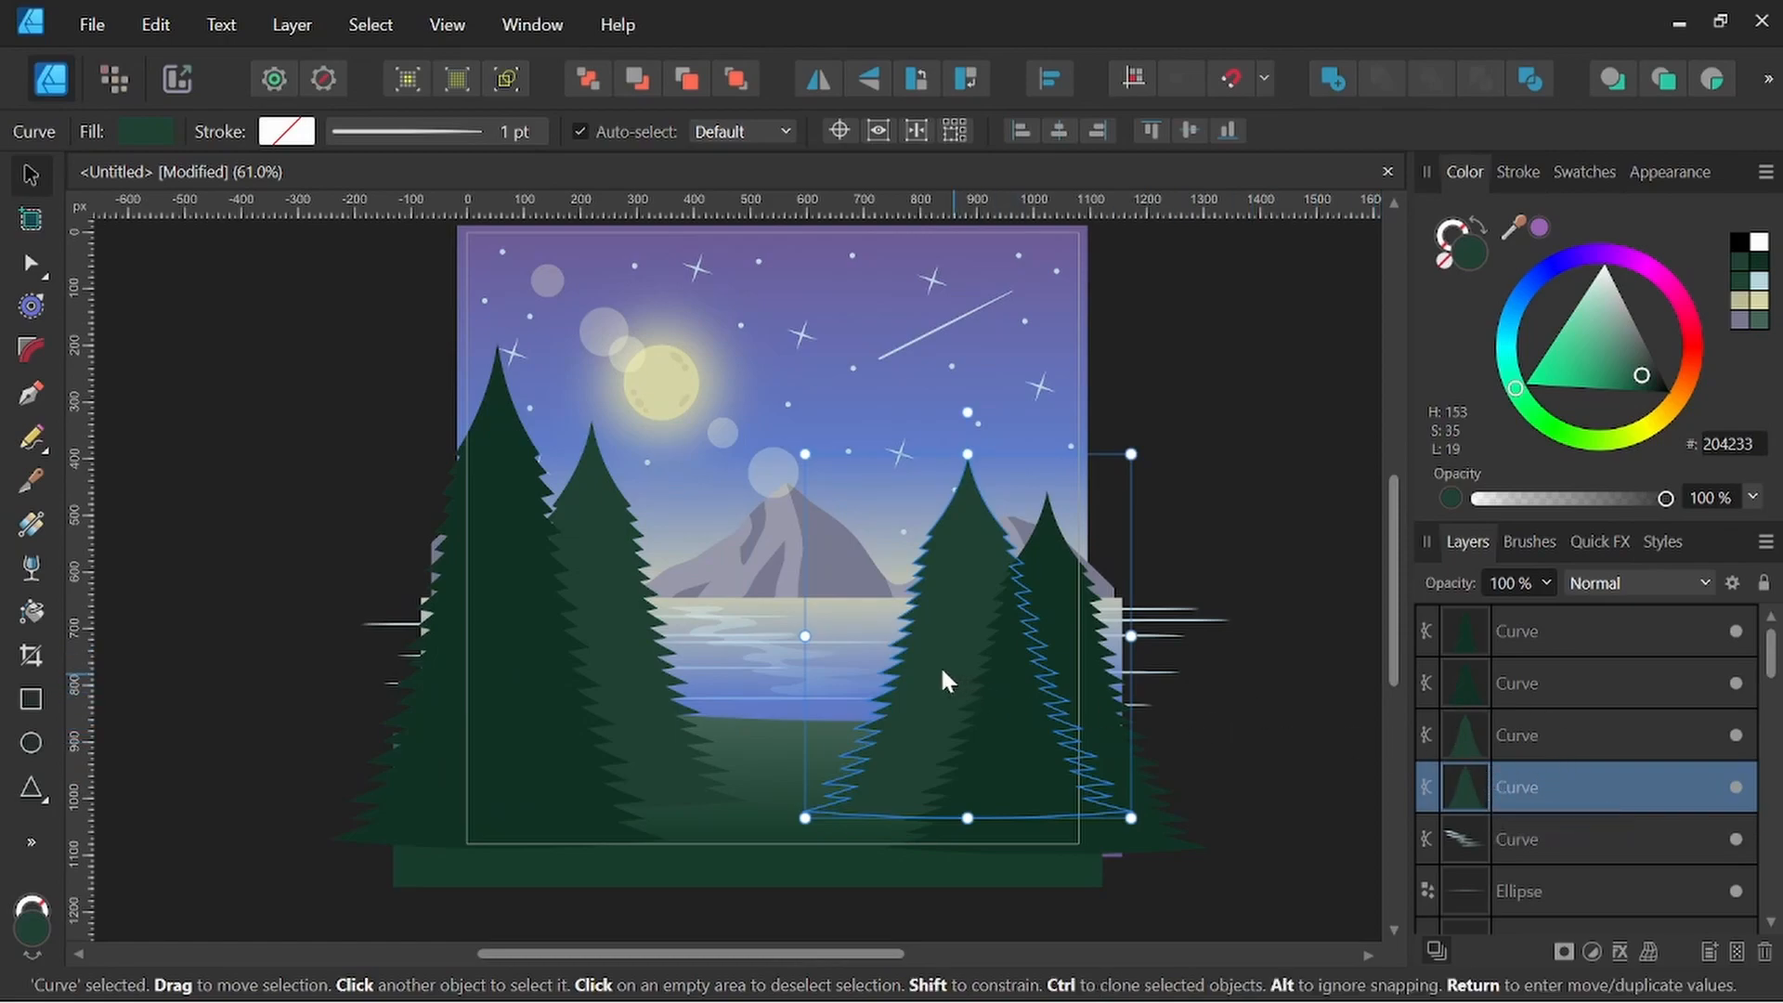
left_click_drag(934, 679, 866, 650)
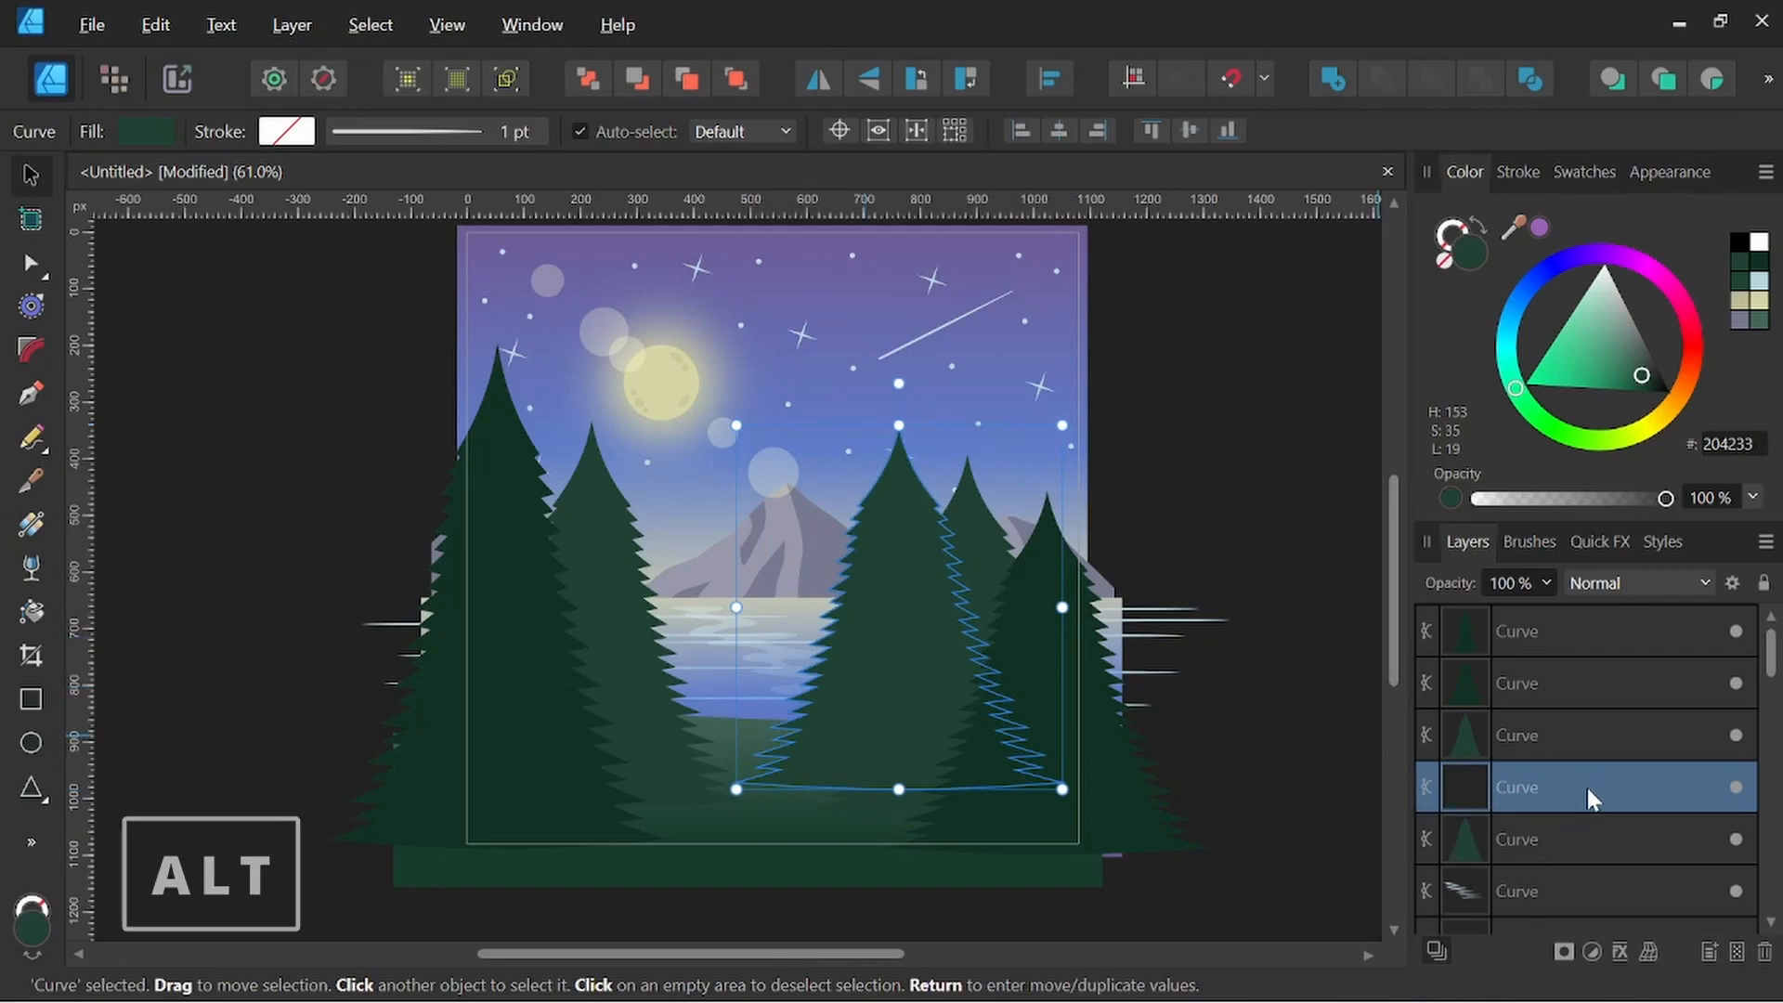
left_click_drag(1525, 777, 1505, 864)
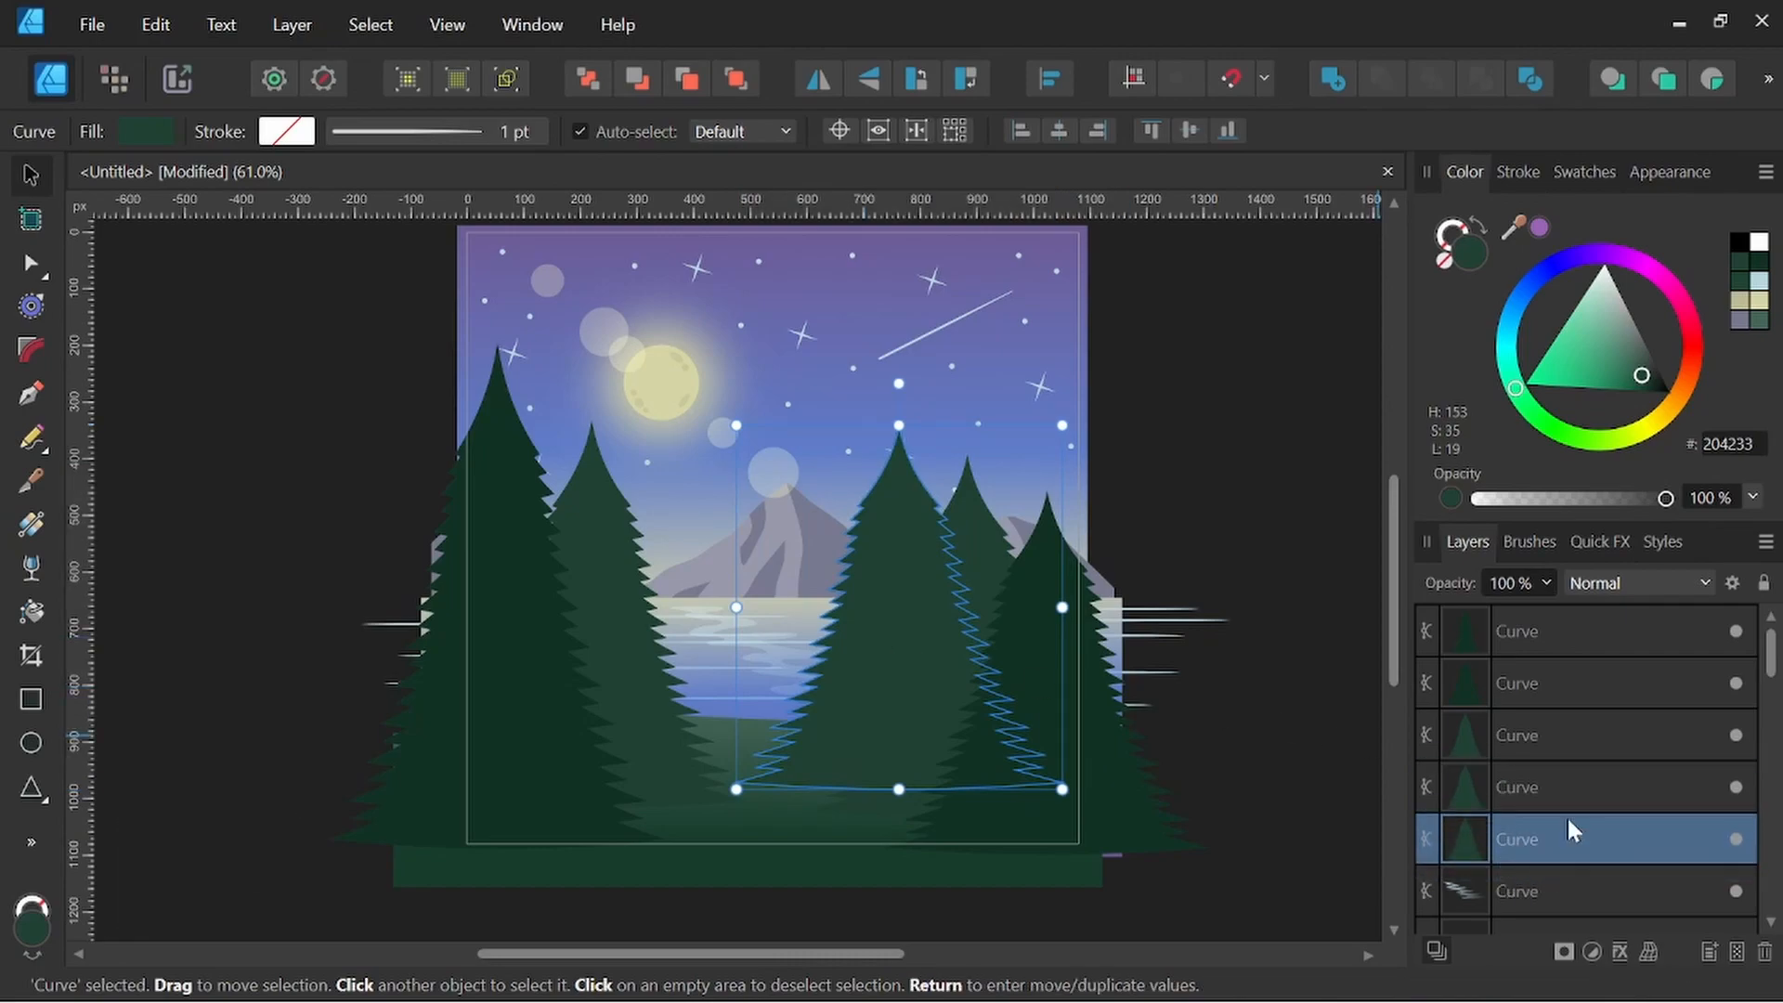
left_click_drag(1644, 375, 1635, 360)
left_click_drag(736, 426, 905, 614)
left_click_drag(964, 706, 871, 660)
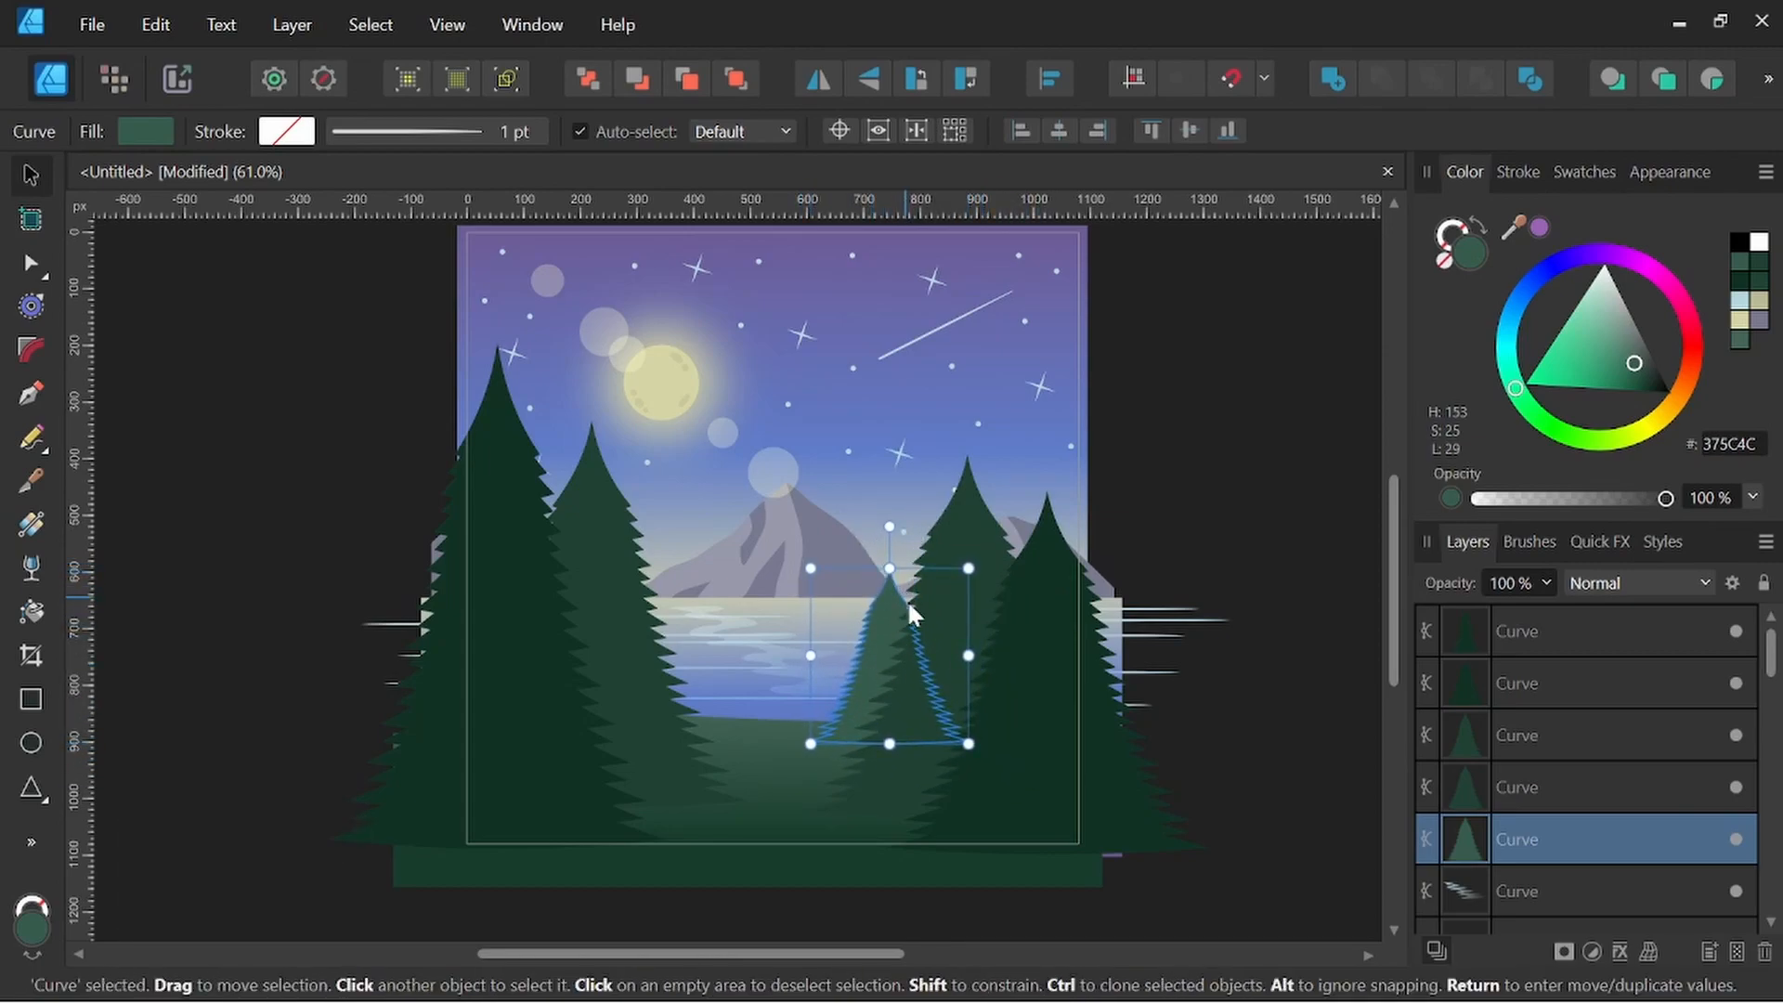
Place two copies of the small tree beside the left trees and shrink the one nearest the lake to about 235 px wide
left_click_drag(875, 635, 701, 638)
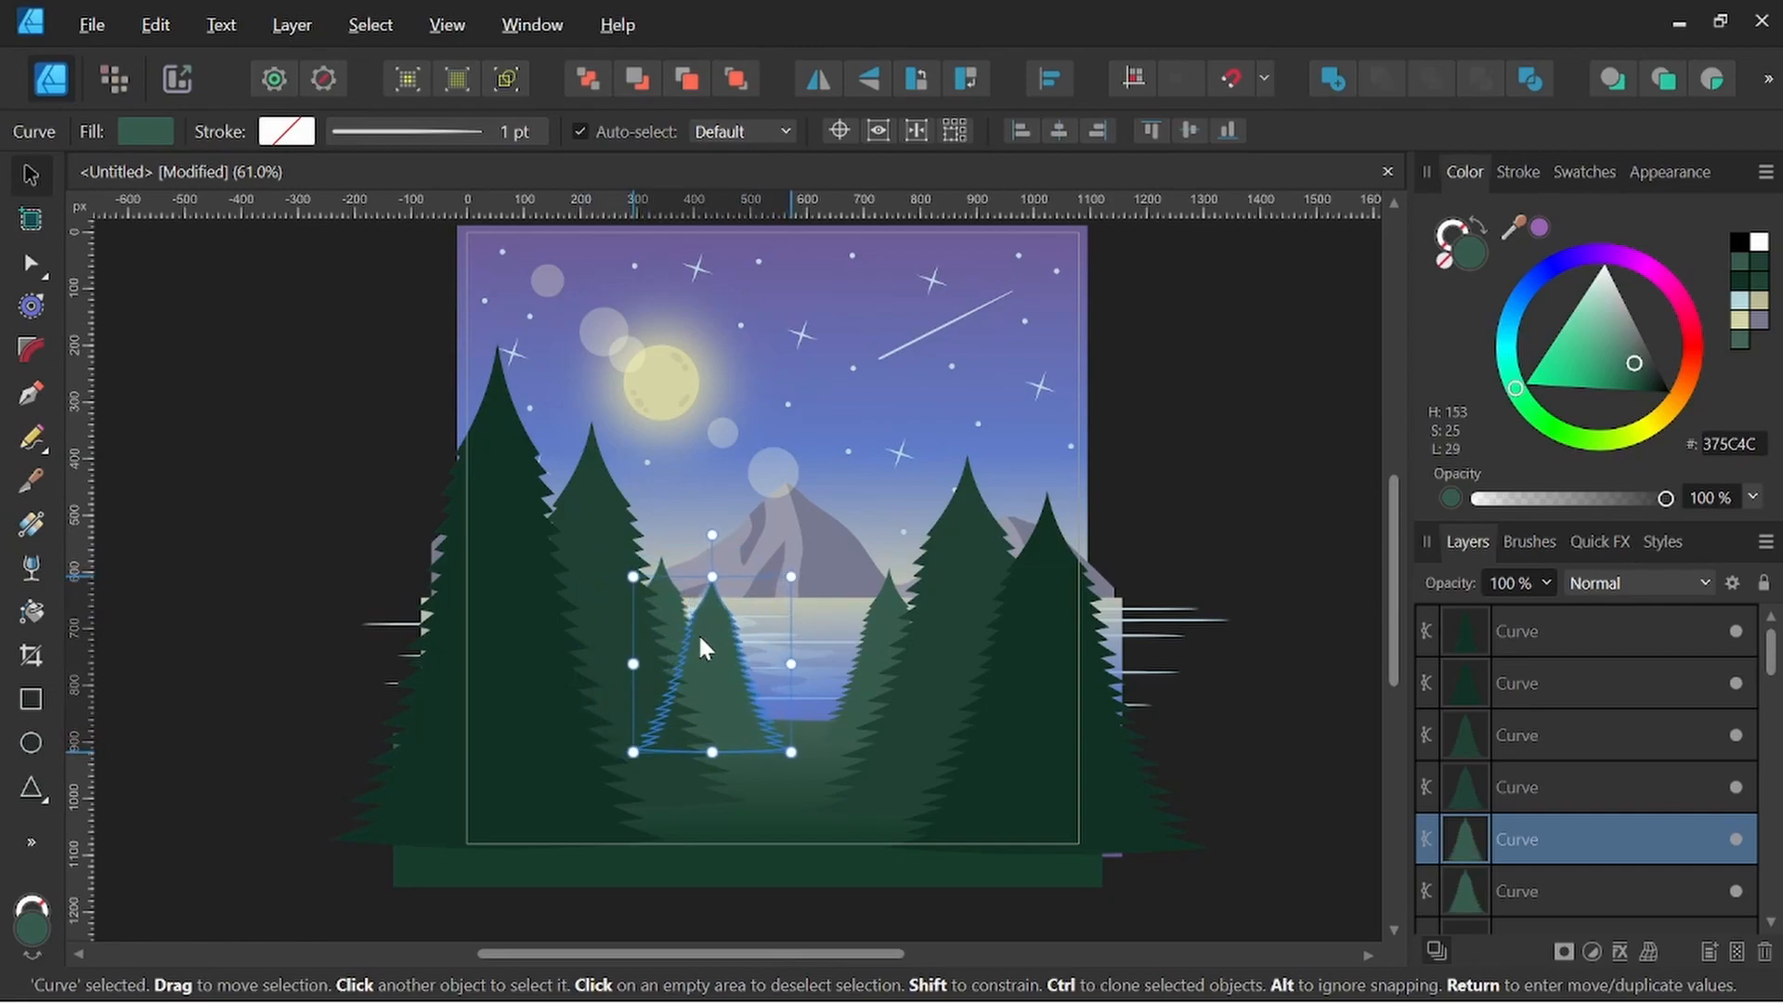
left_click_drag(787, 577, 778, 594)
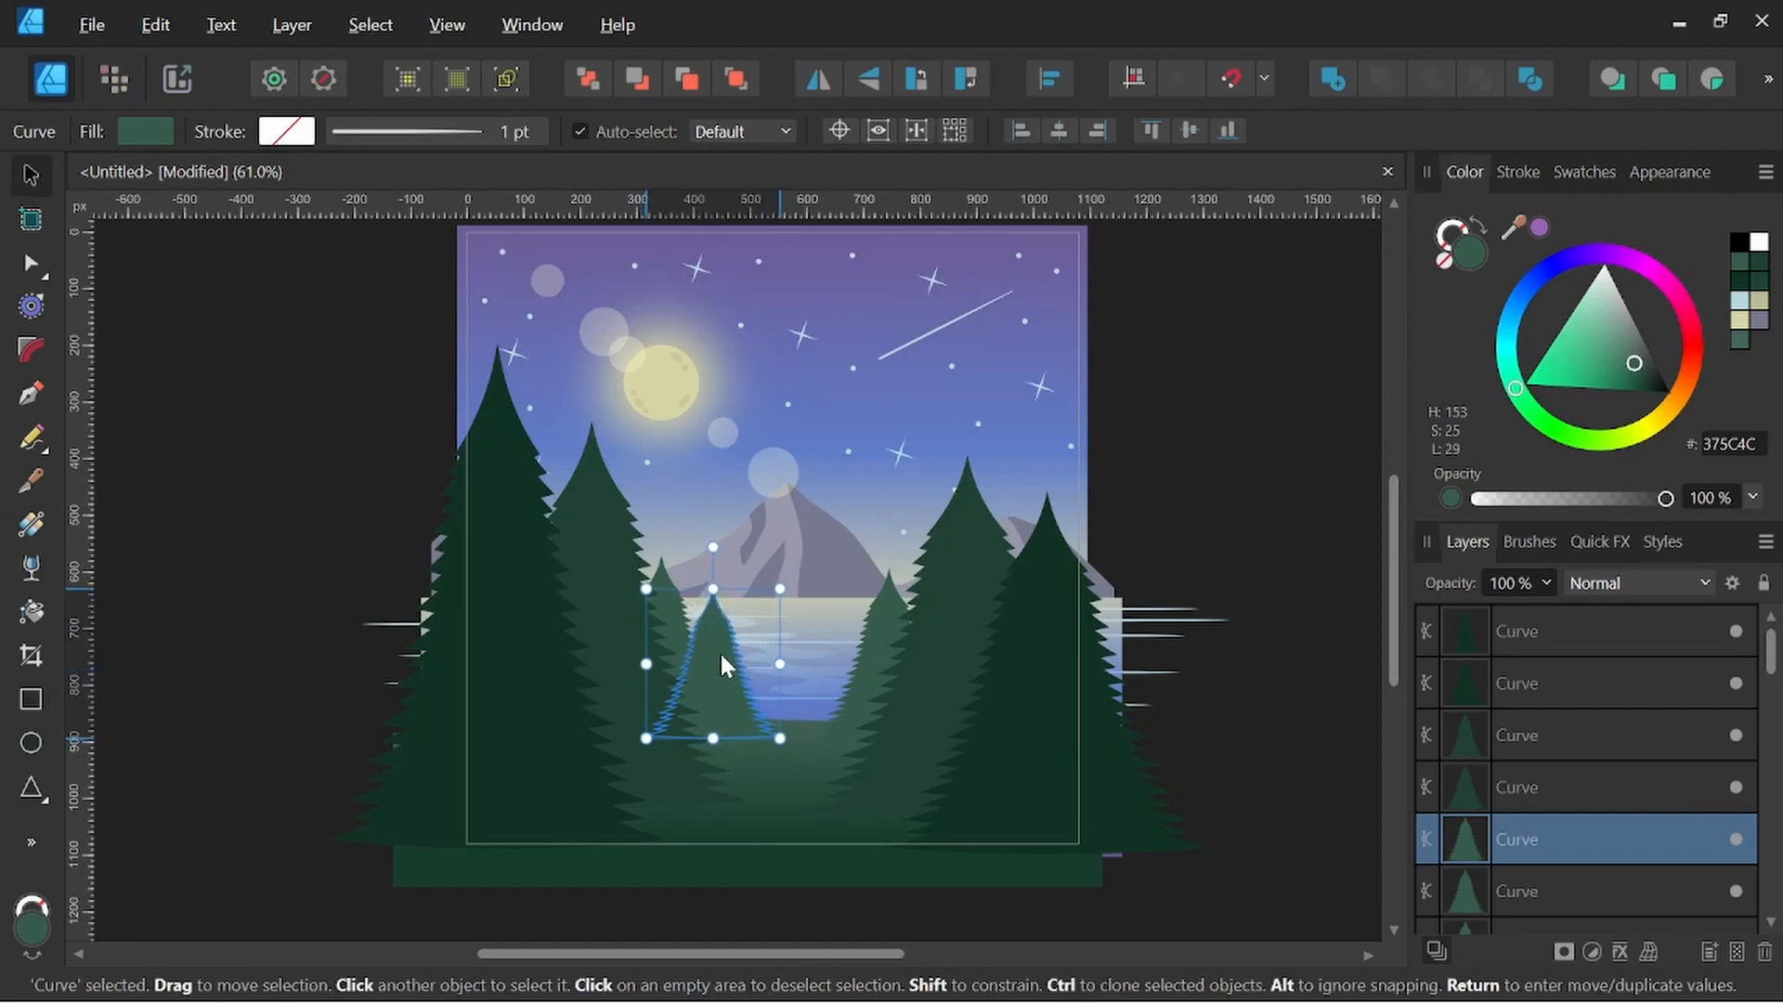
key("space")
scroll(759, 632, "up", 3)
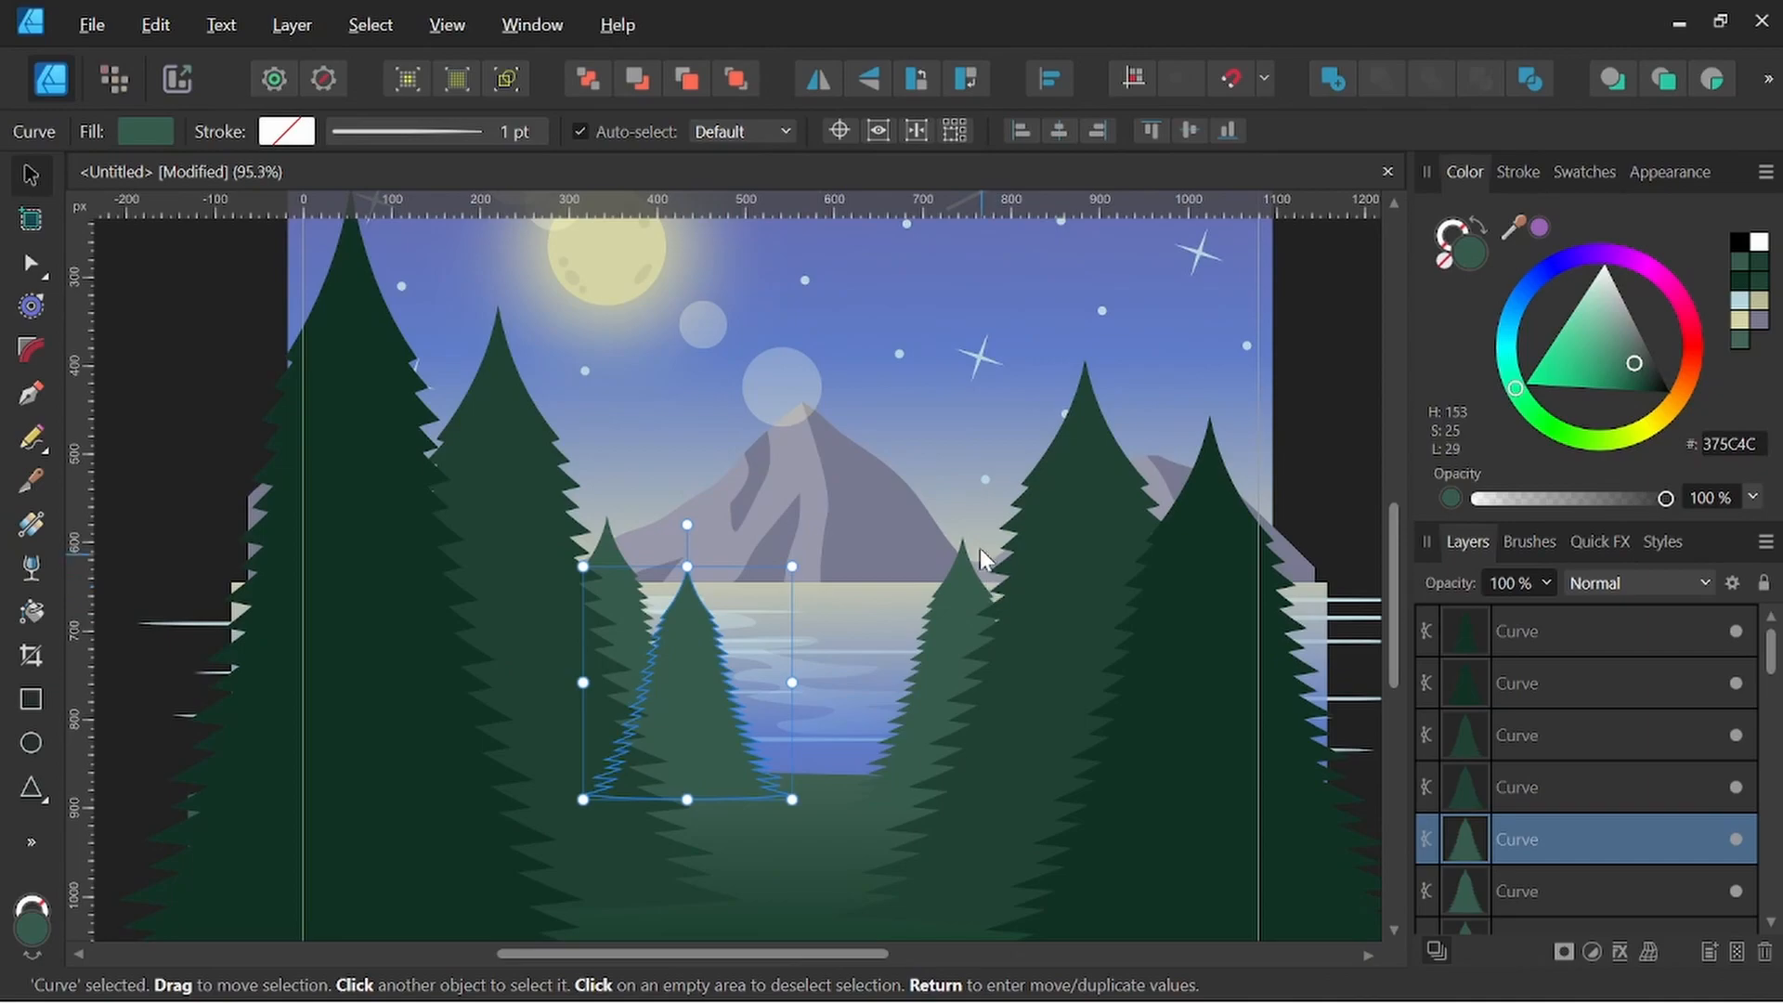
scroll(935, 688, "down", 4)
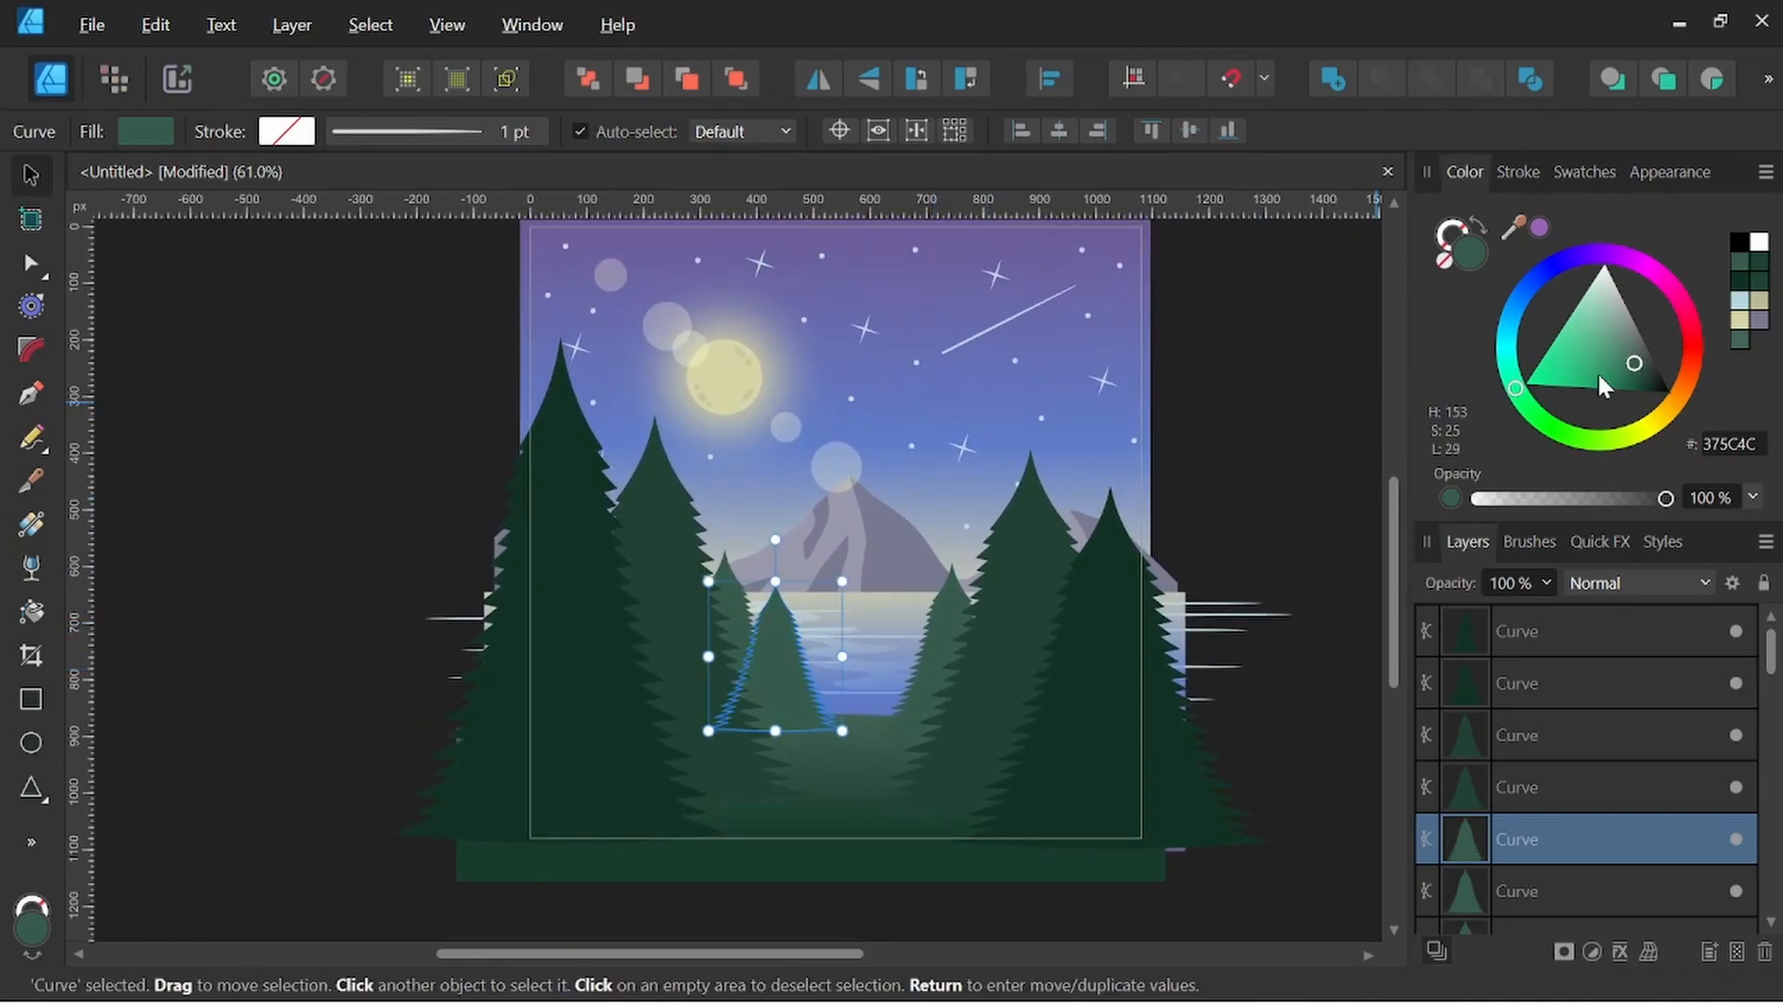
Lighten the smallest tree's fill to 3E6554 and move it behind the other small trees
left_click_drag(1632, 369, 1631, 355)
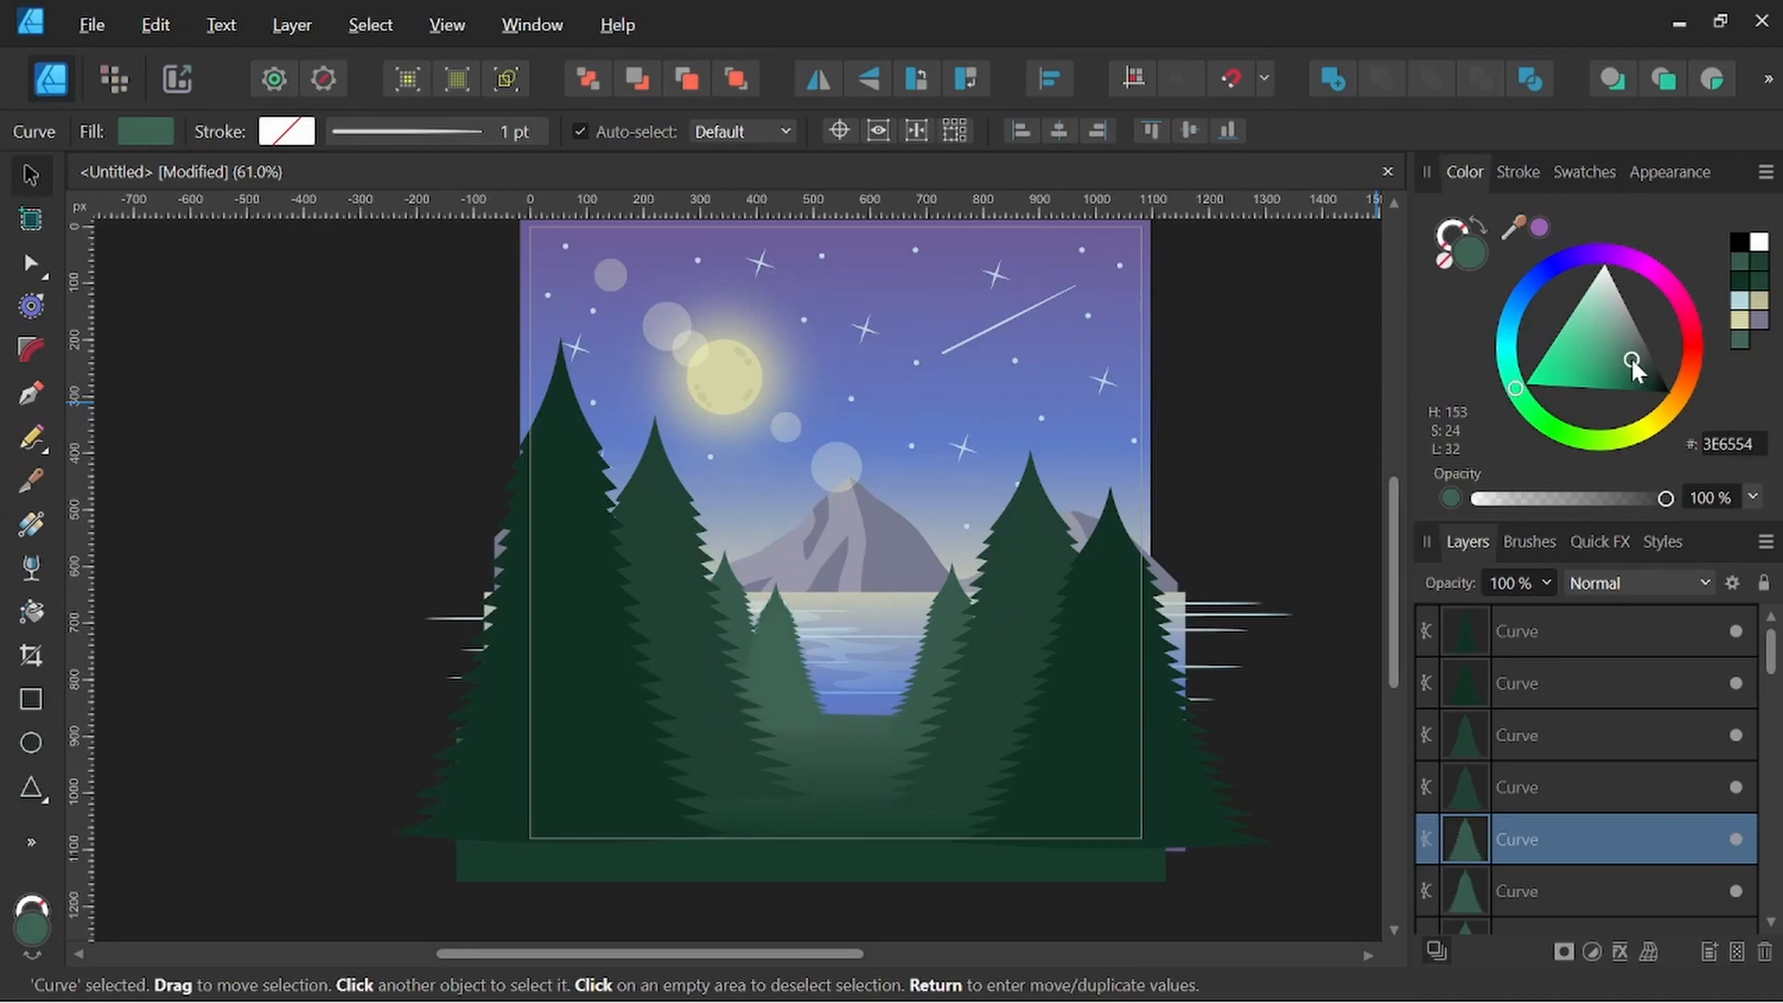
left_click_drag(1542, 685, 1507, 817)
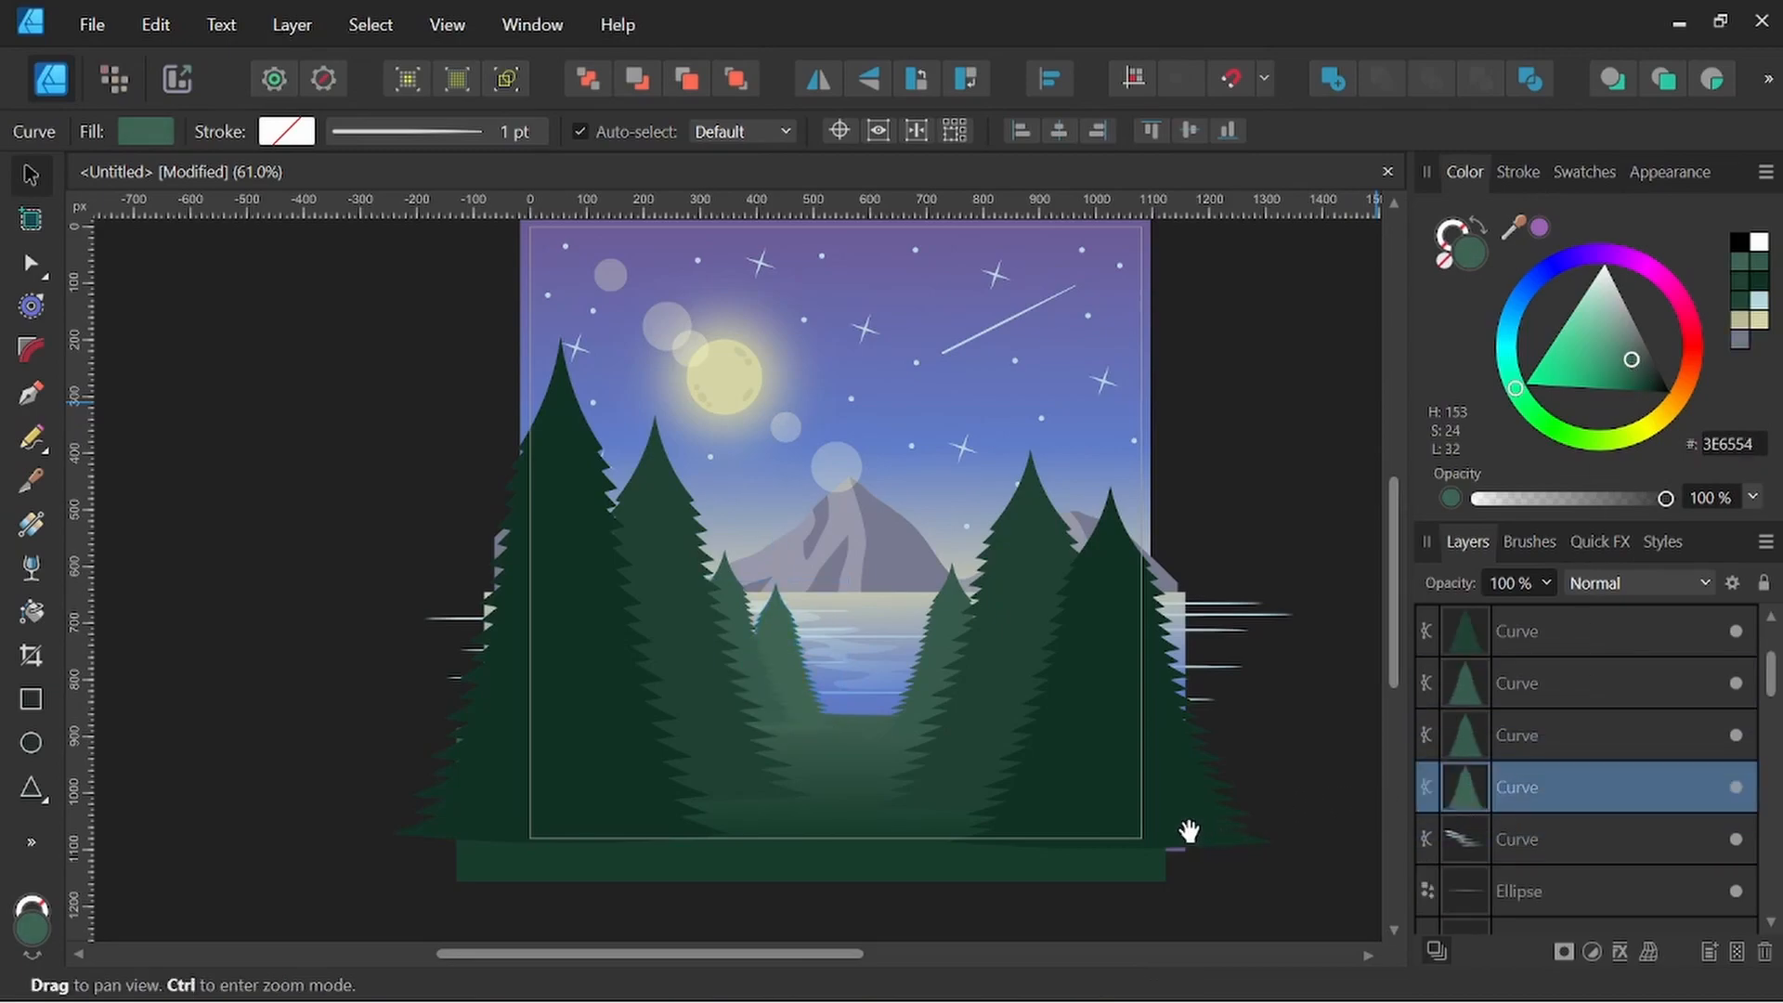
Extend the base of the larger small tree on the left slightly downward
left_click(1465, 736)
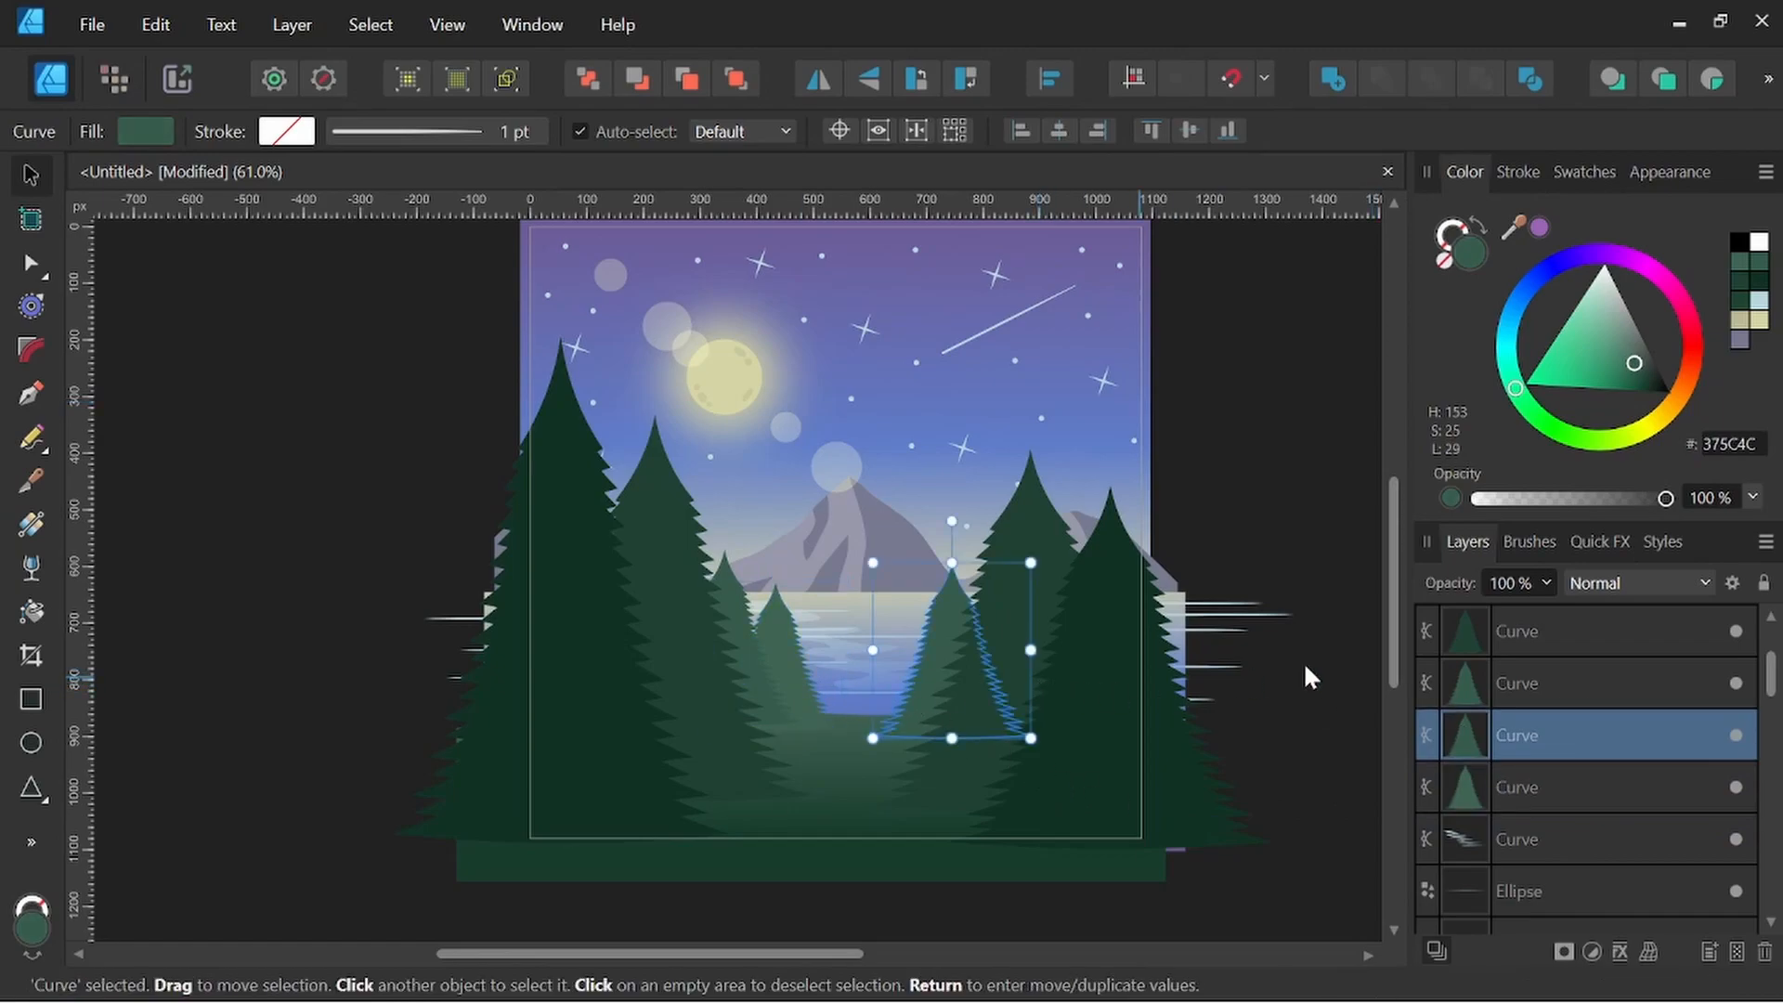
left_click(1554, 687)
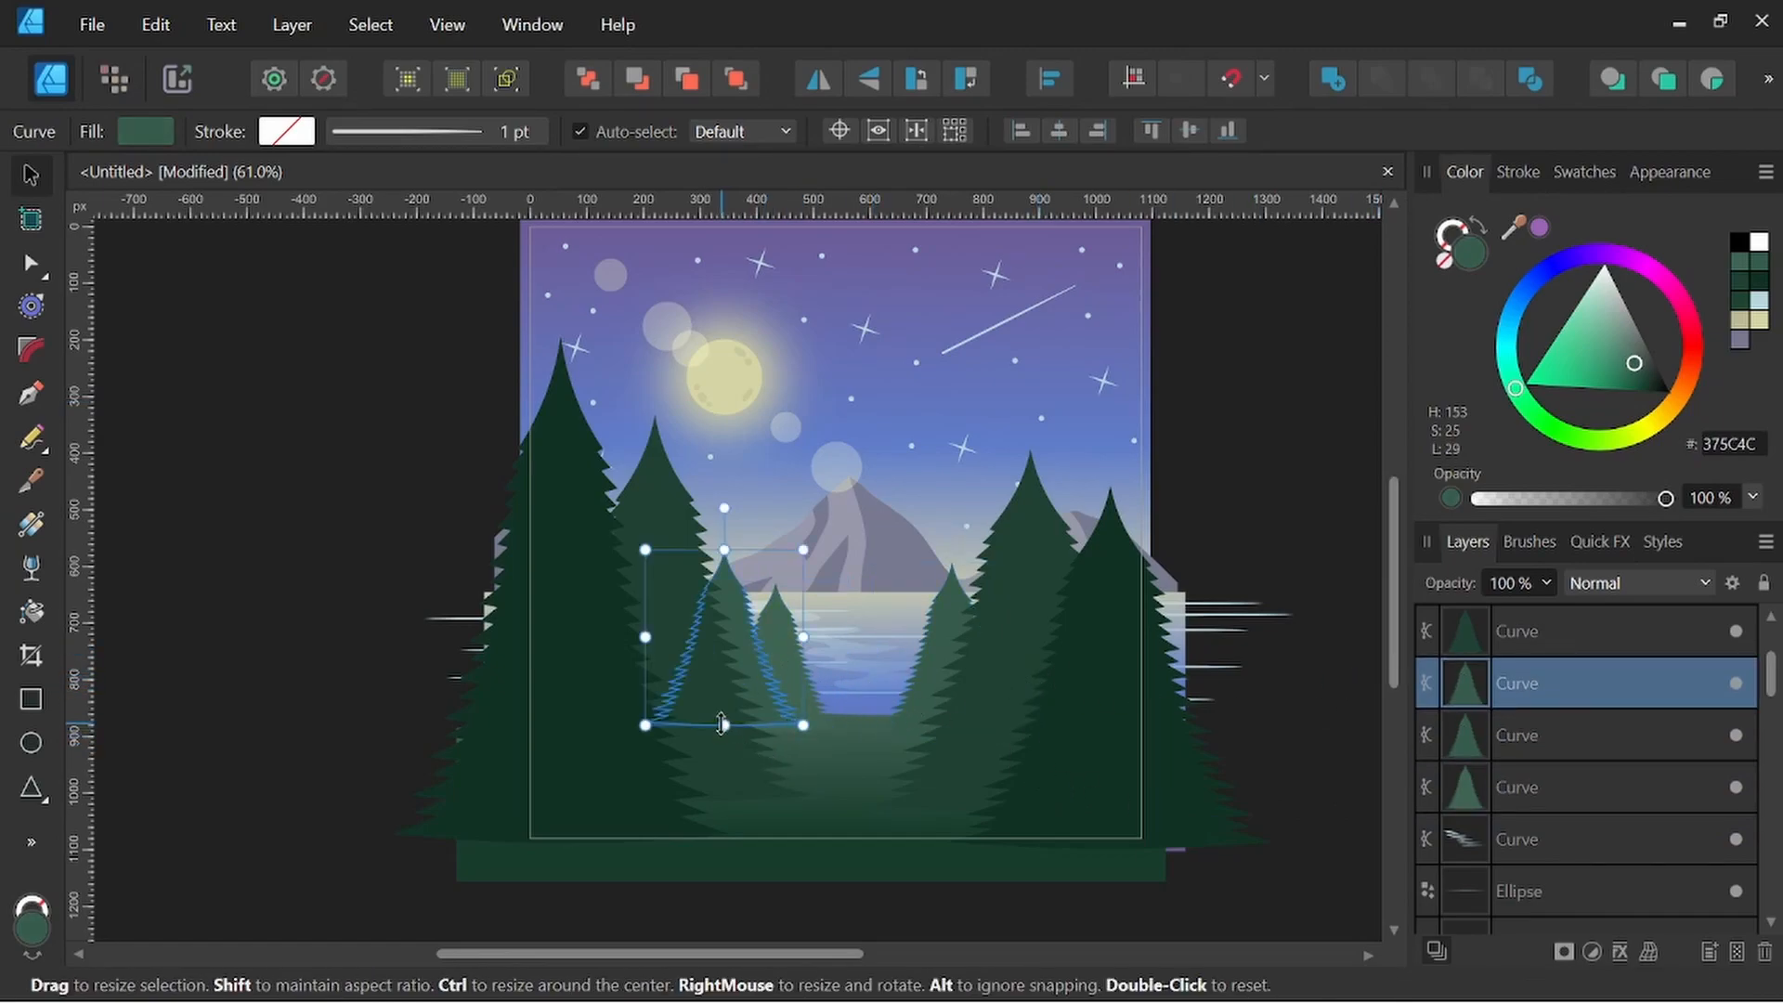
left_click_drag(719, 731, 719, 745)
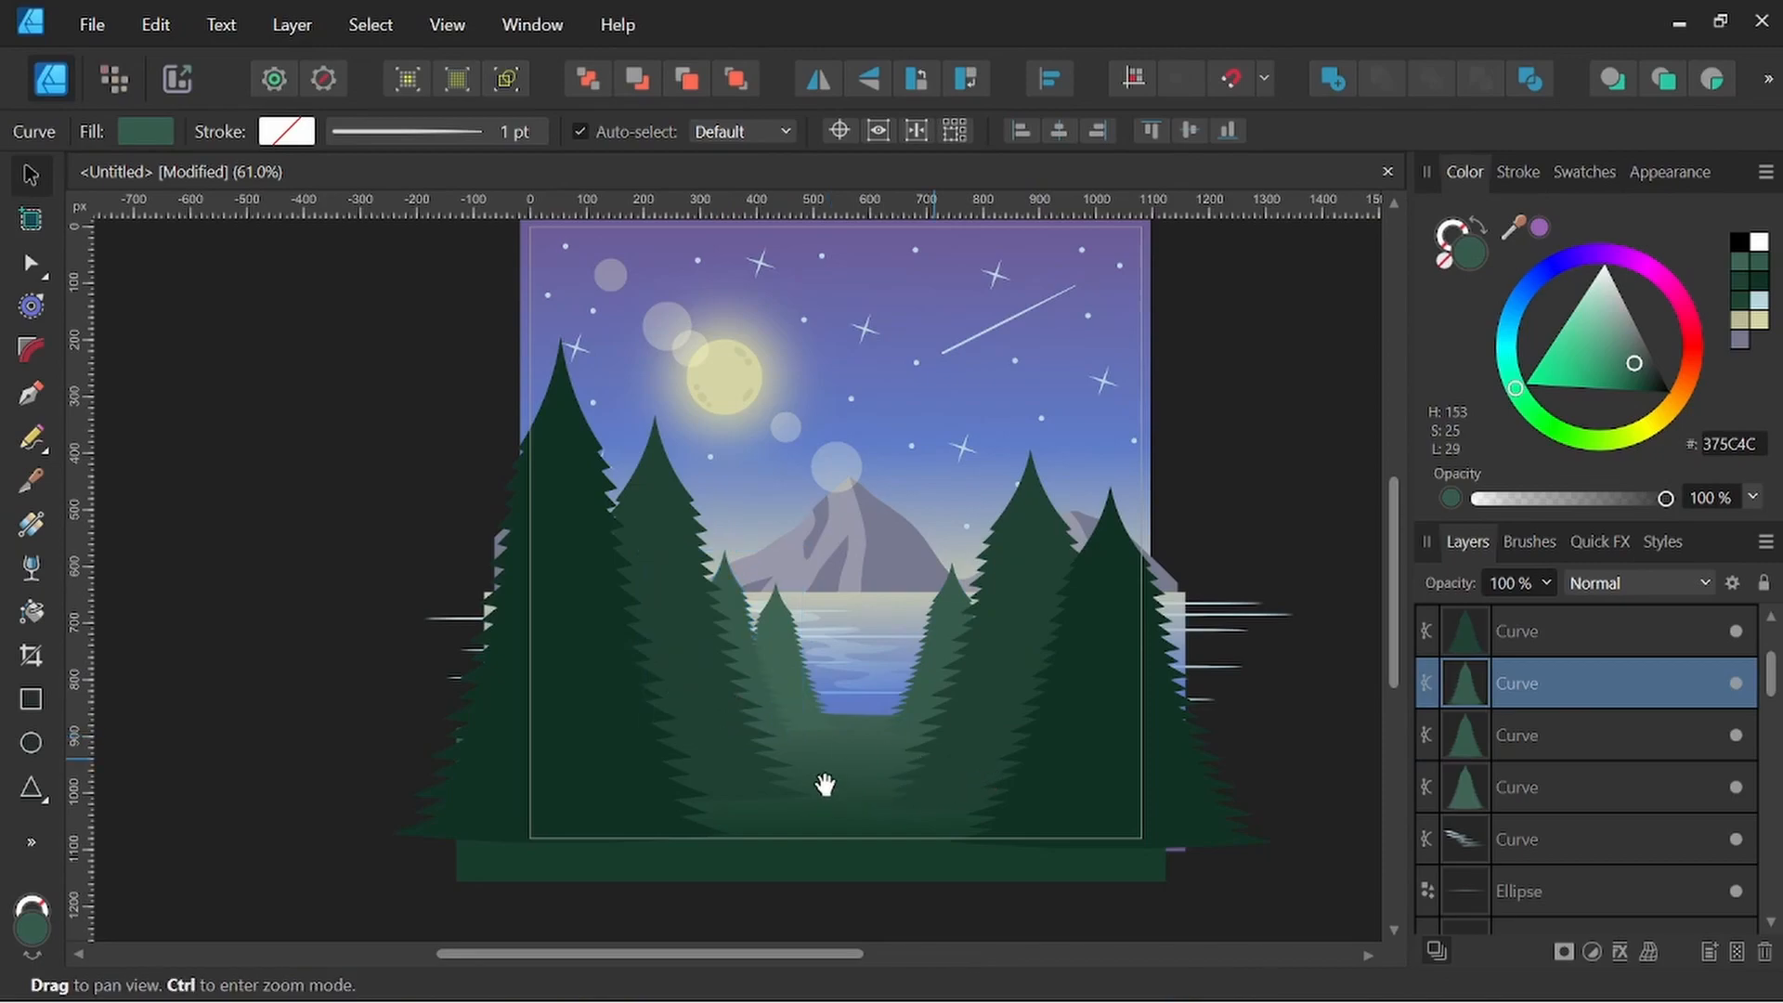
Examine how the overlapping trees on both sides frame the lake and the mountains
scroll(798, 751, "up", 2)
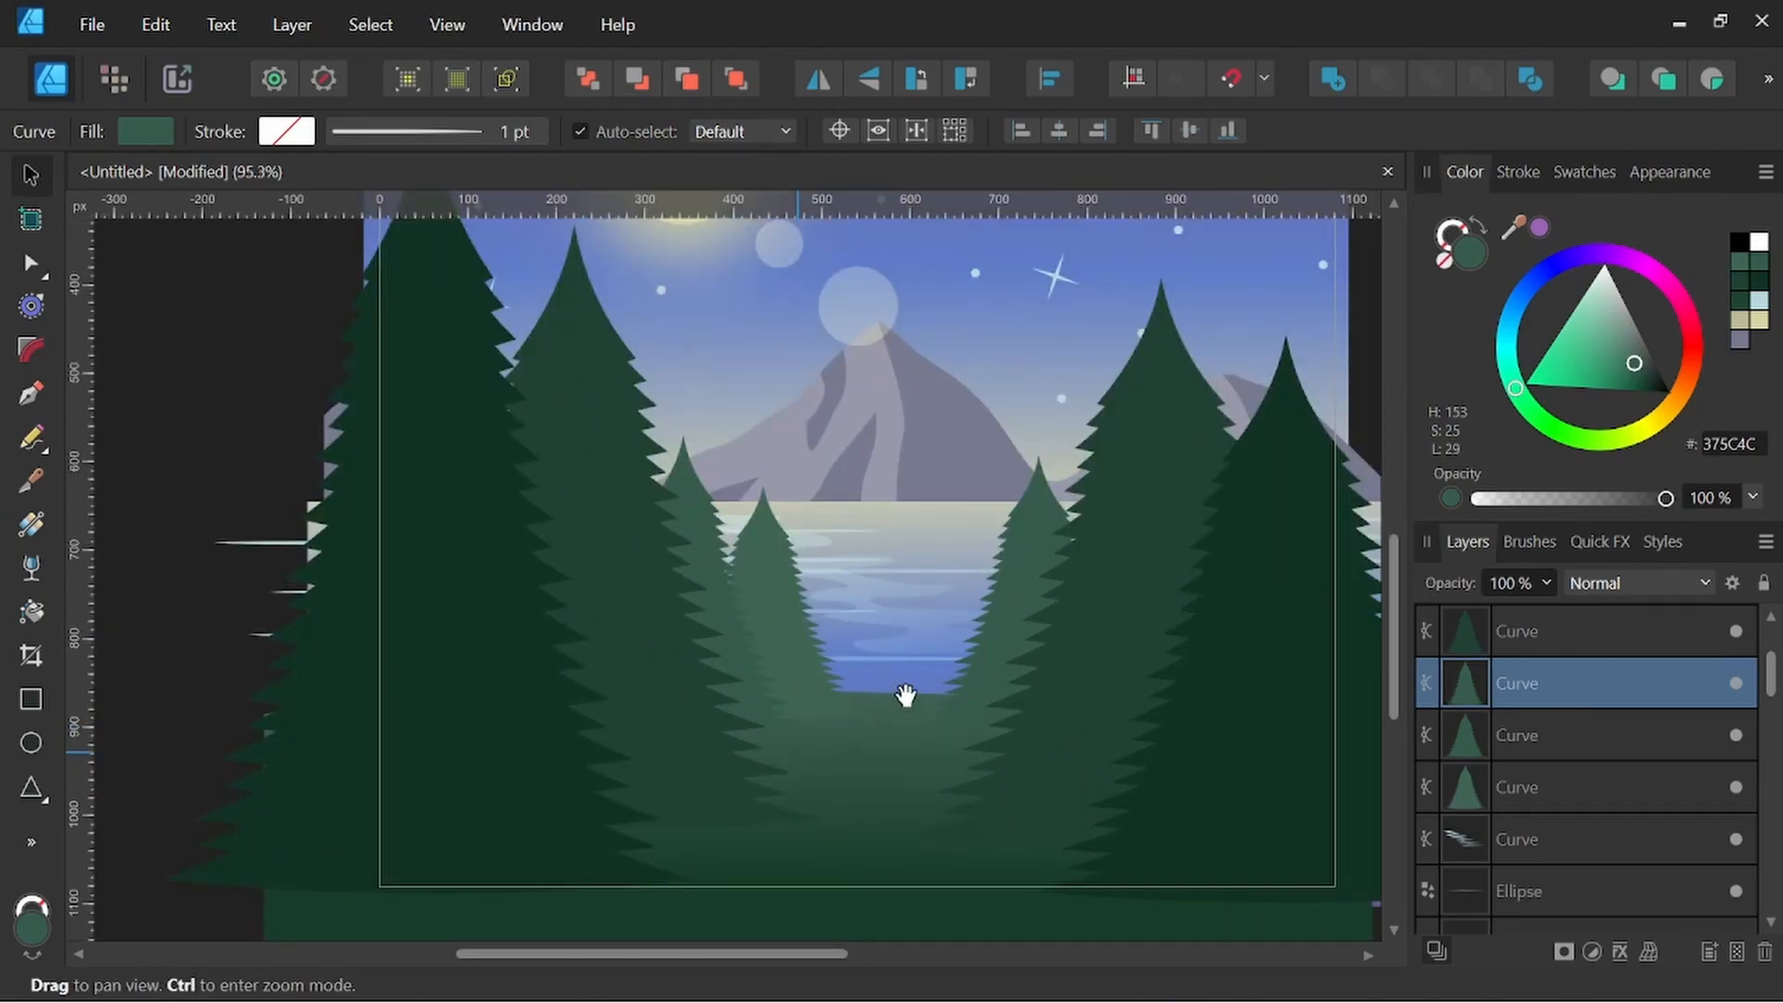
scroll(989, 730, "down", 2)
scroll(989, 730, "right", 2)
scroll(1040, 673, "up", 2)
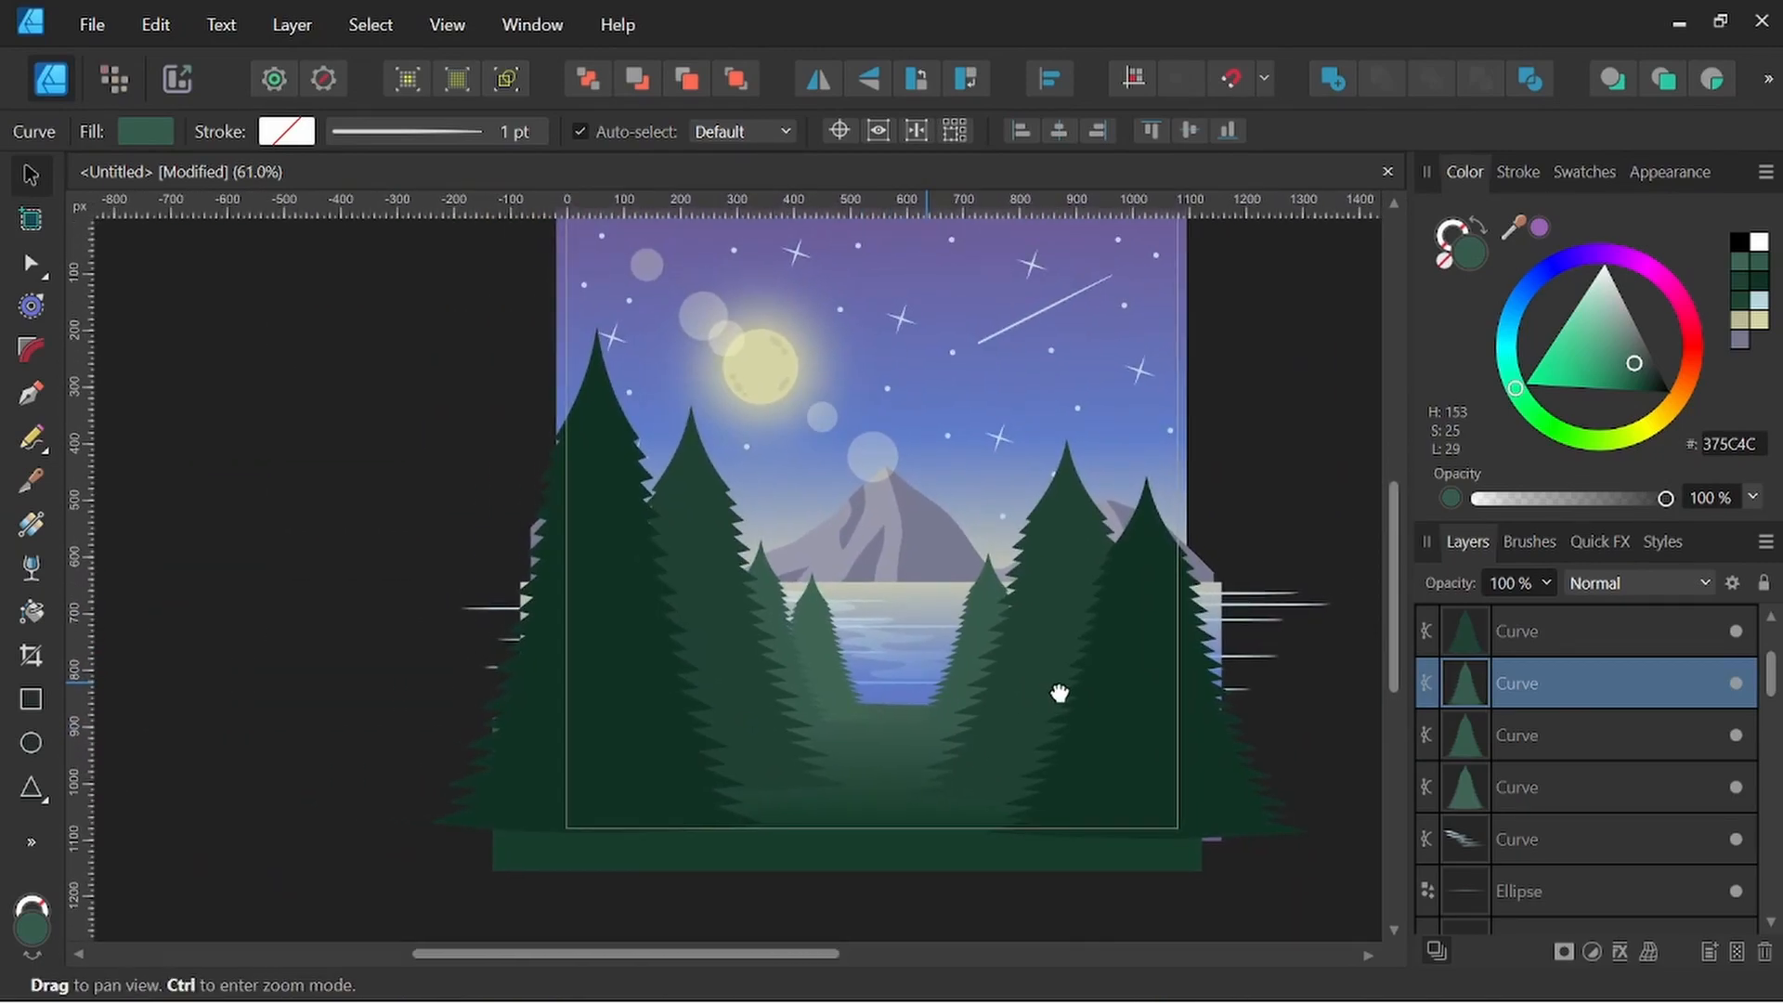
left_click_drag(1031, 716, 1014, 727)
left_click(1286, 419)
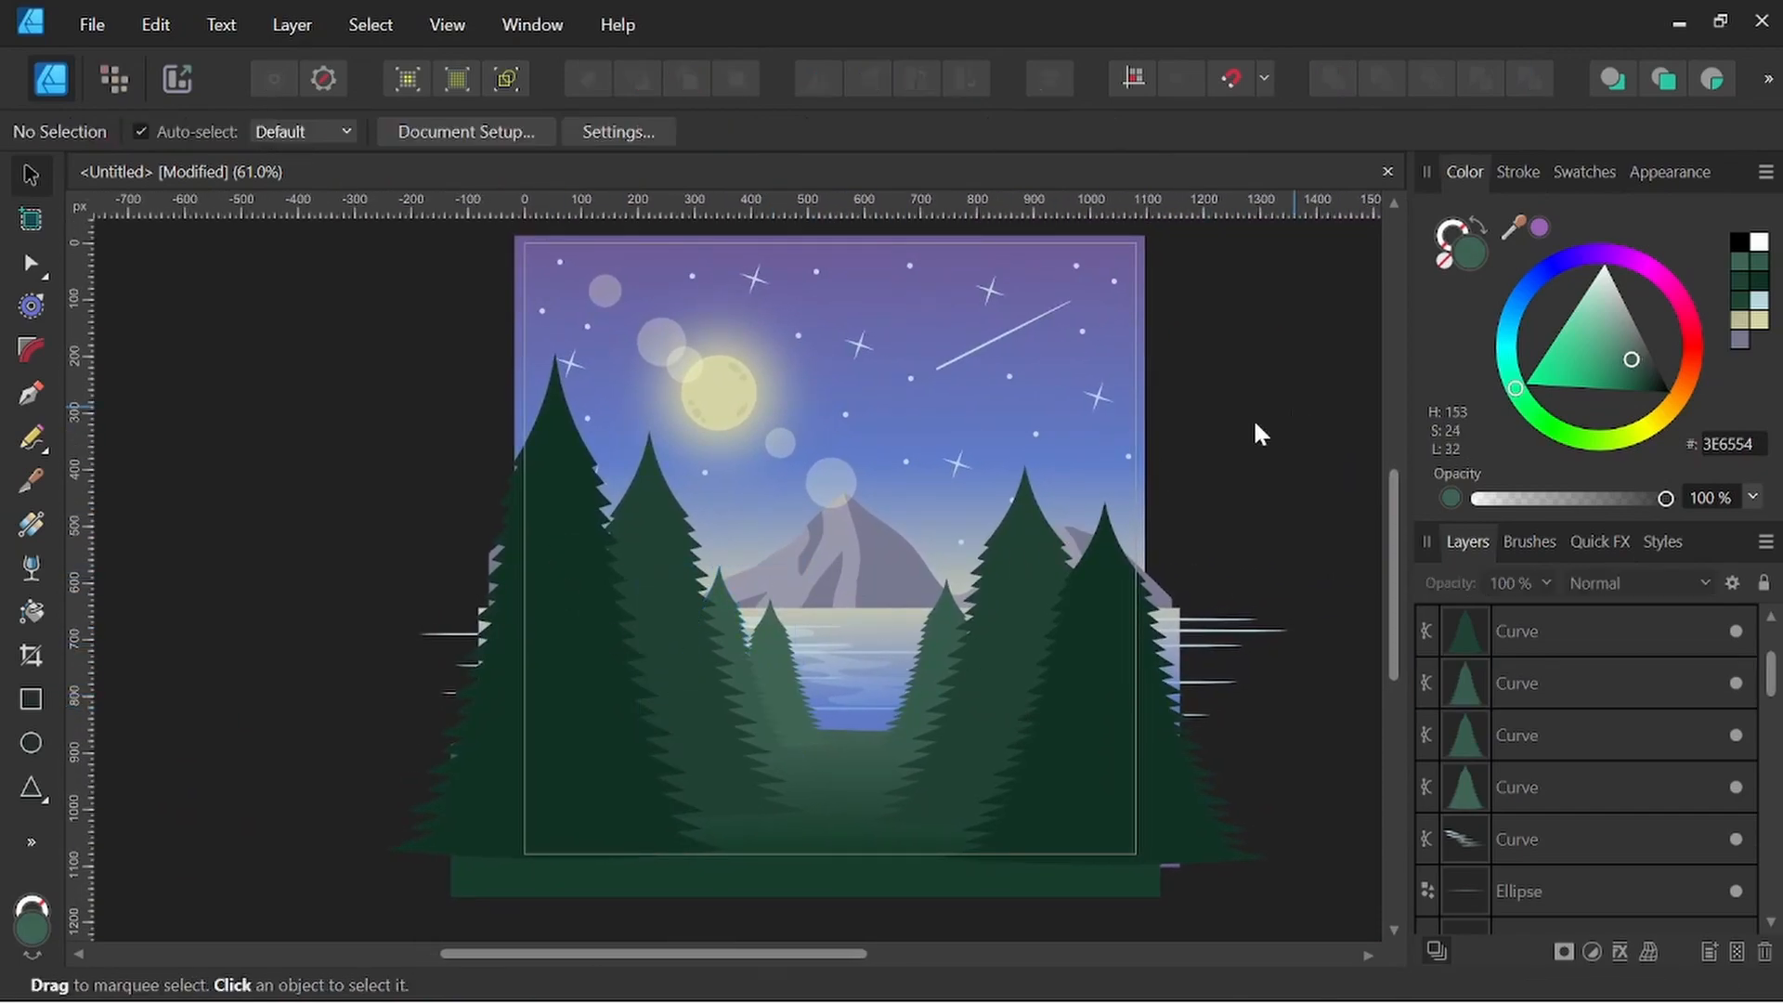
key("space")
scroll(1218, 748, "down", 1)
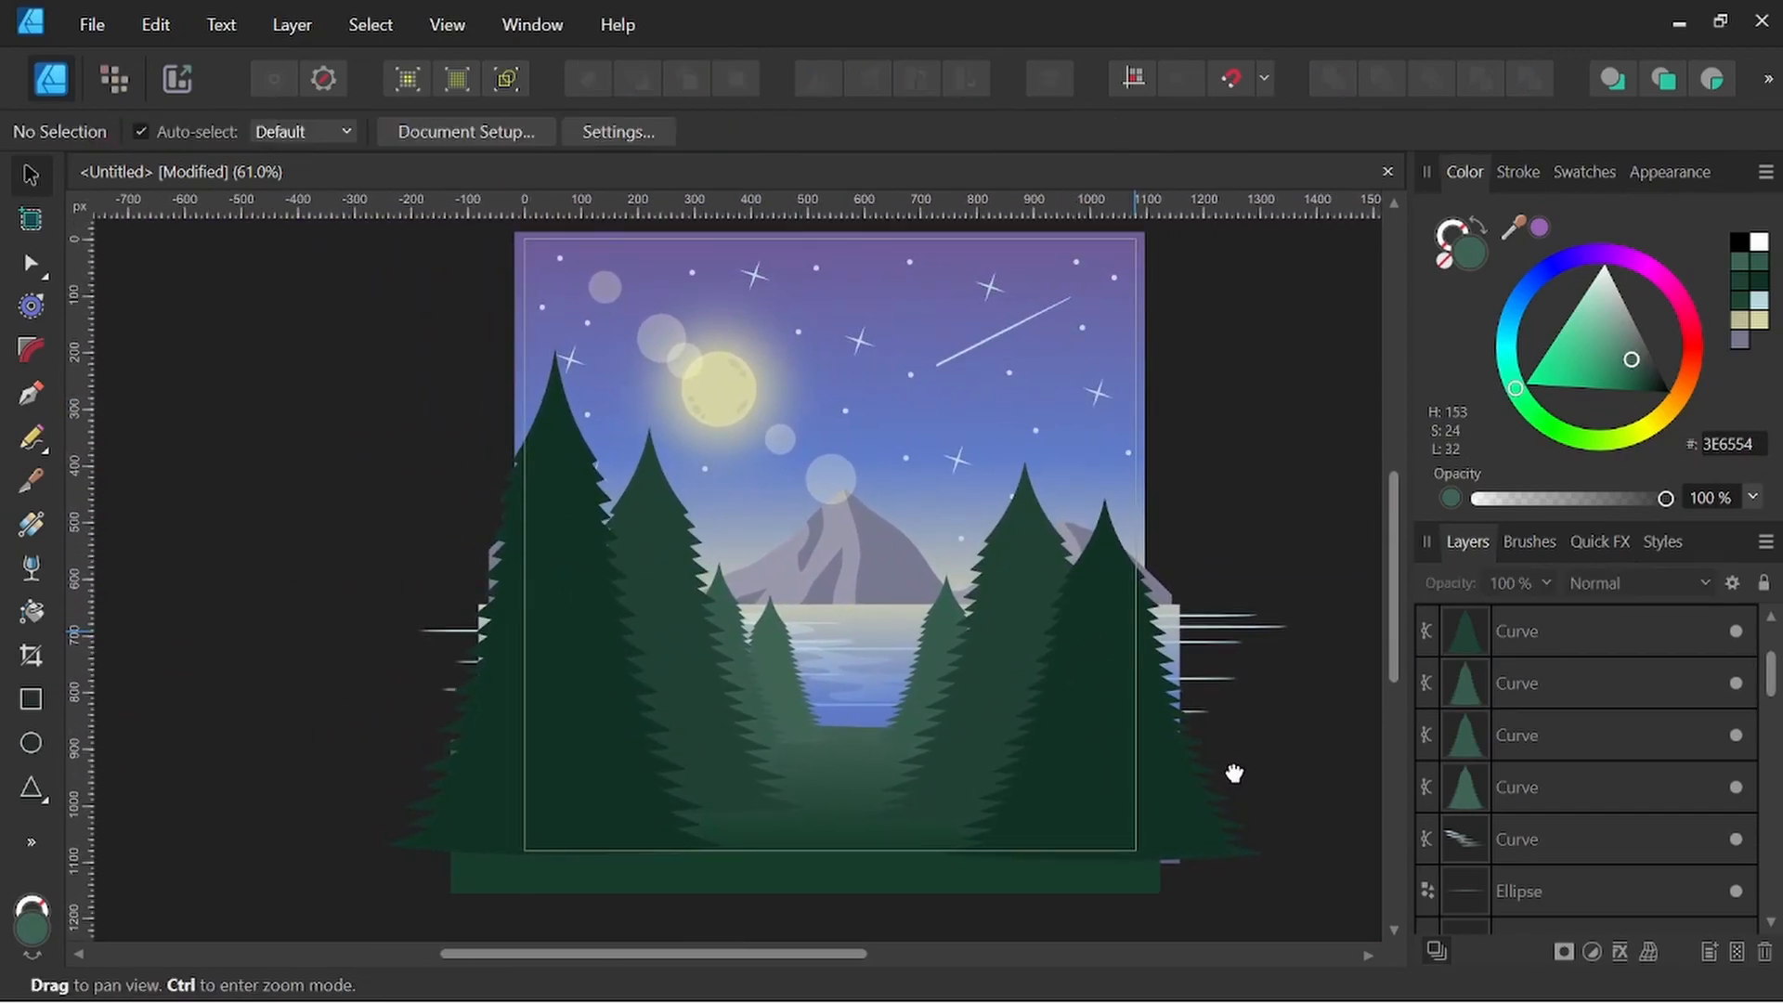
left_click_drag(1228, 778, 1217, 776)
scroll(1597, 719, "down", 1)
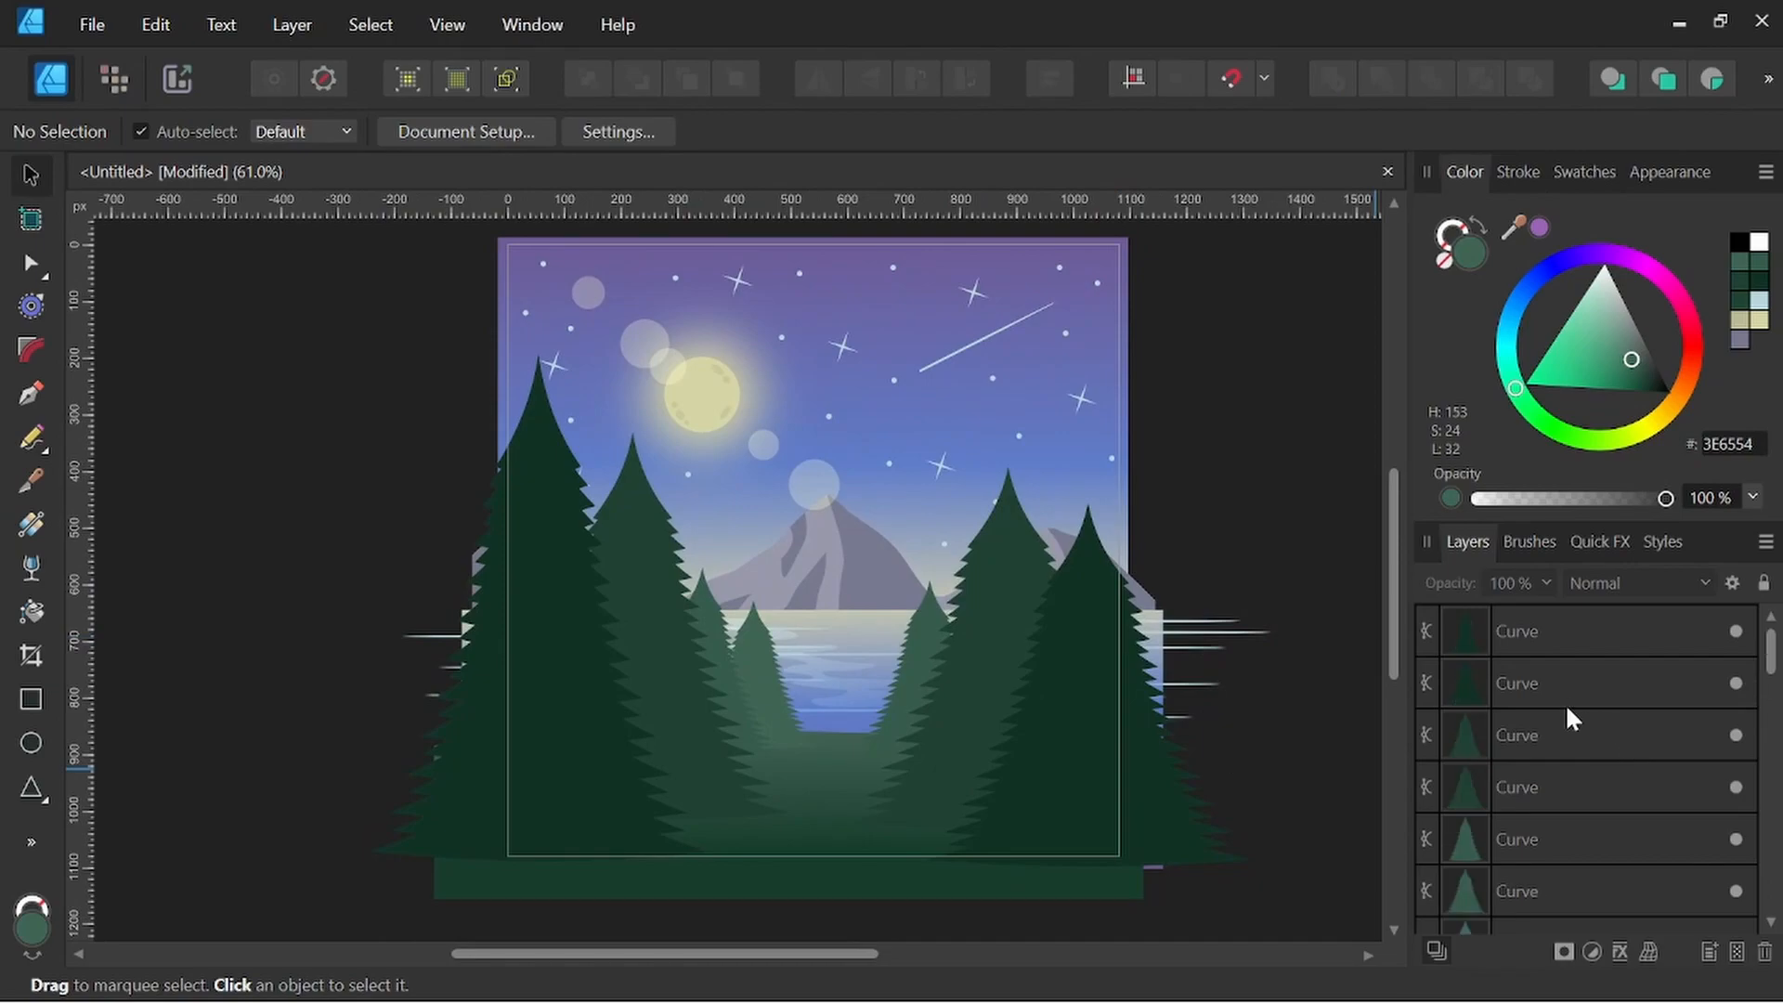
Group all seven tree curves and name the group Trees
left_click(1583, 641)
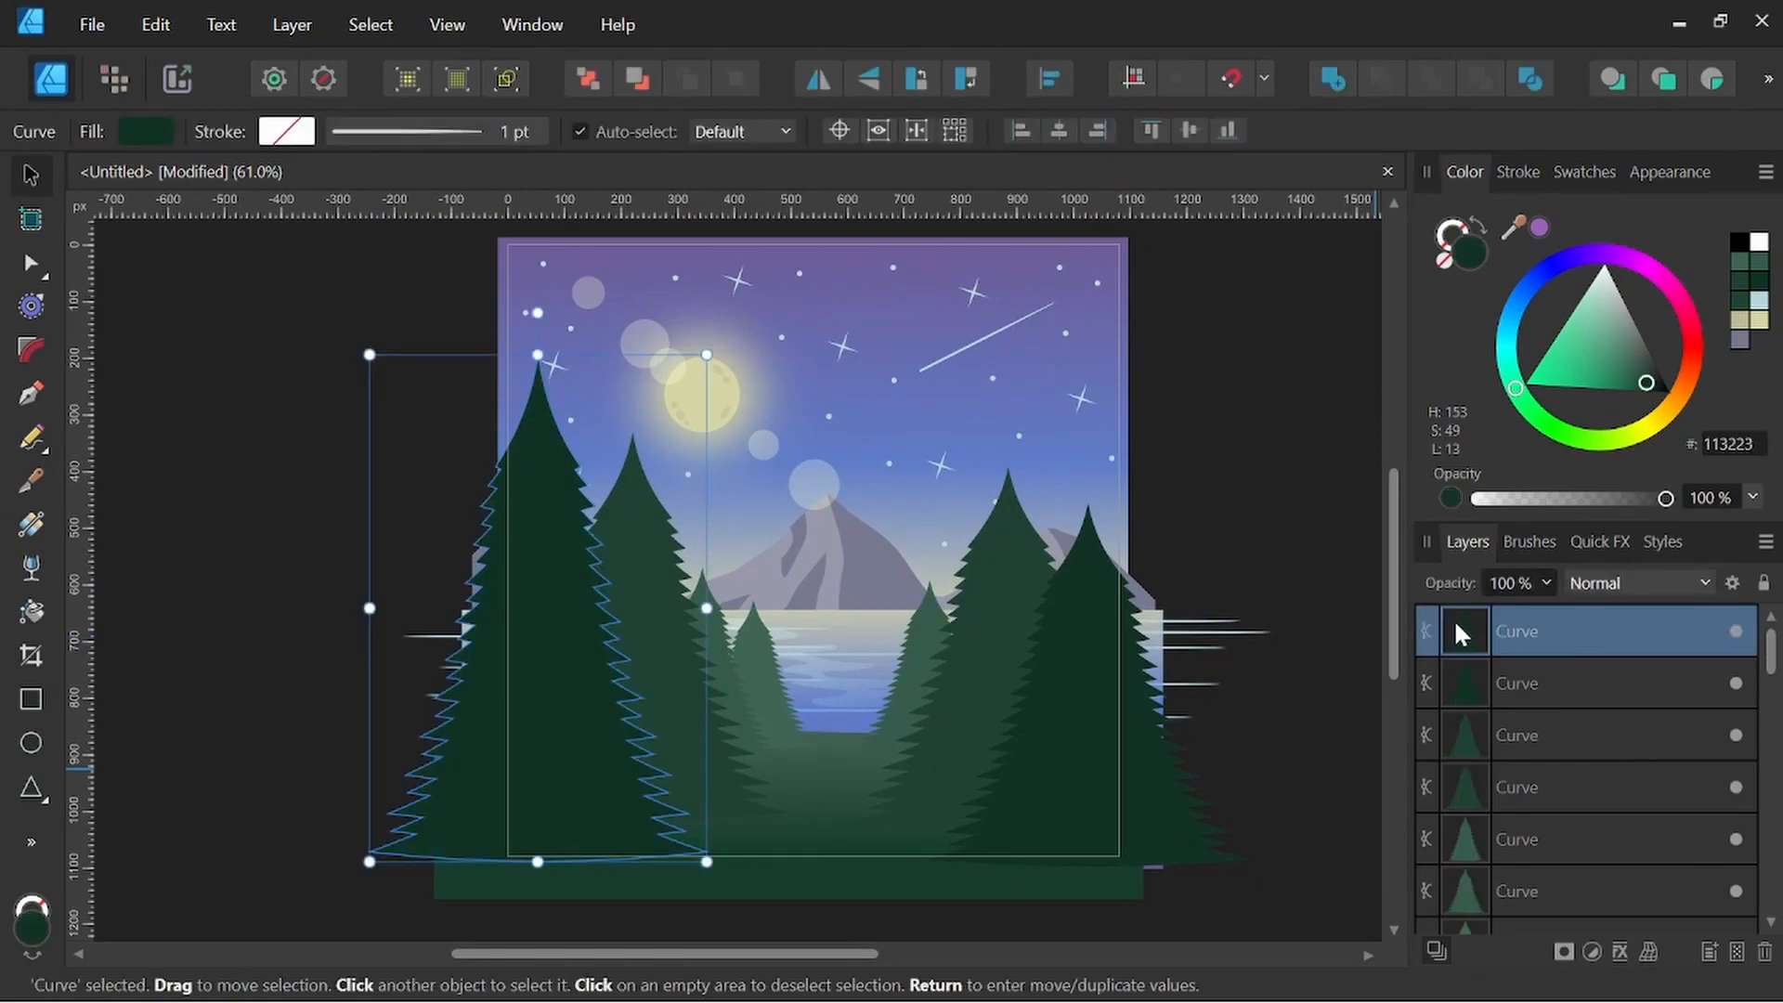
scroll(1569, 647, "down", 2)
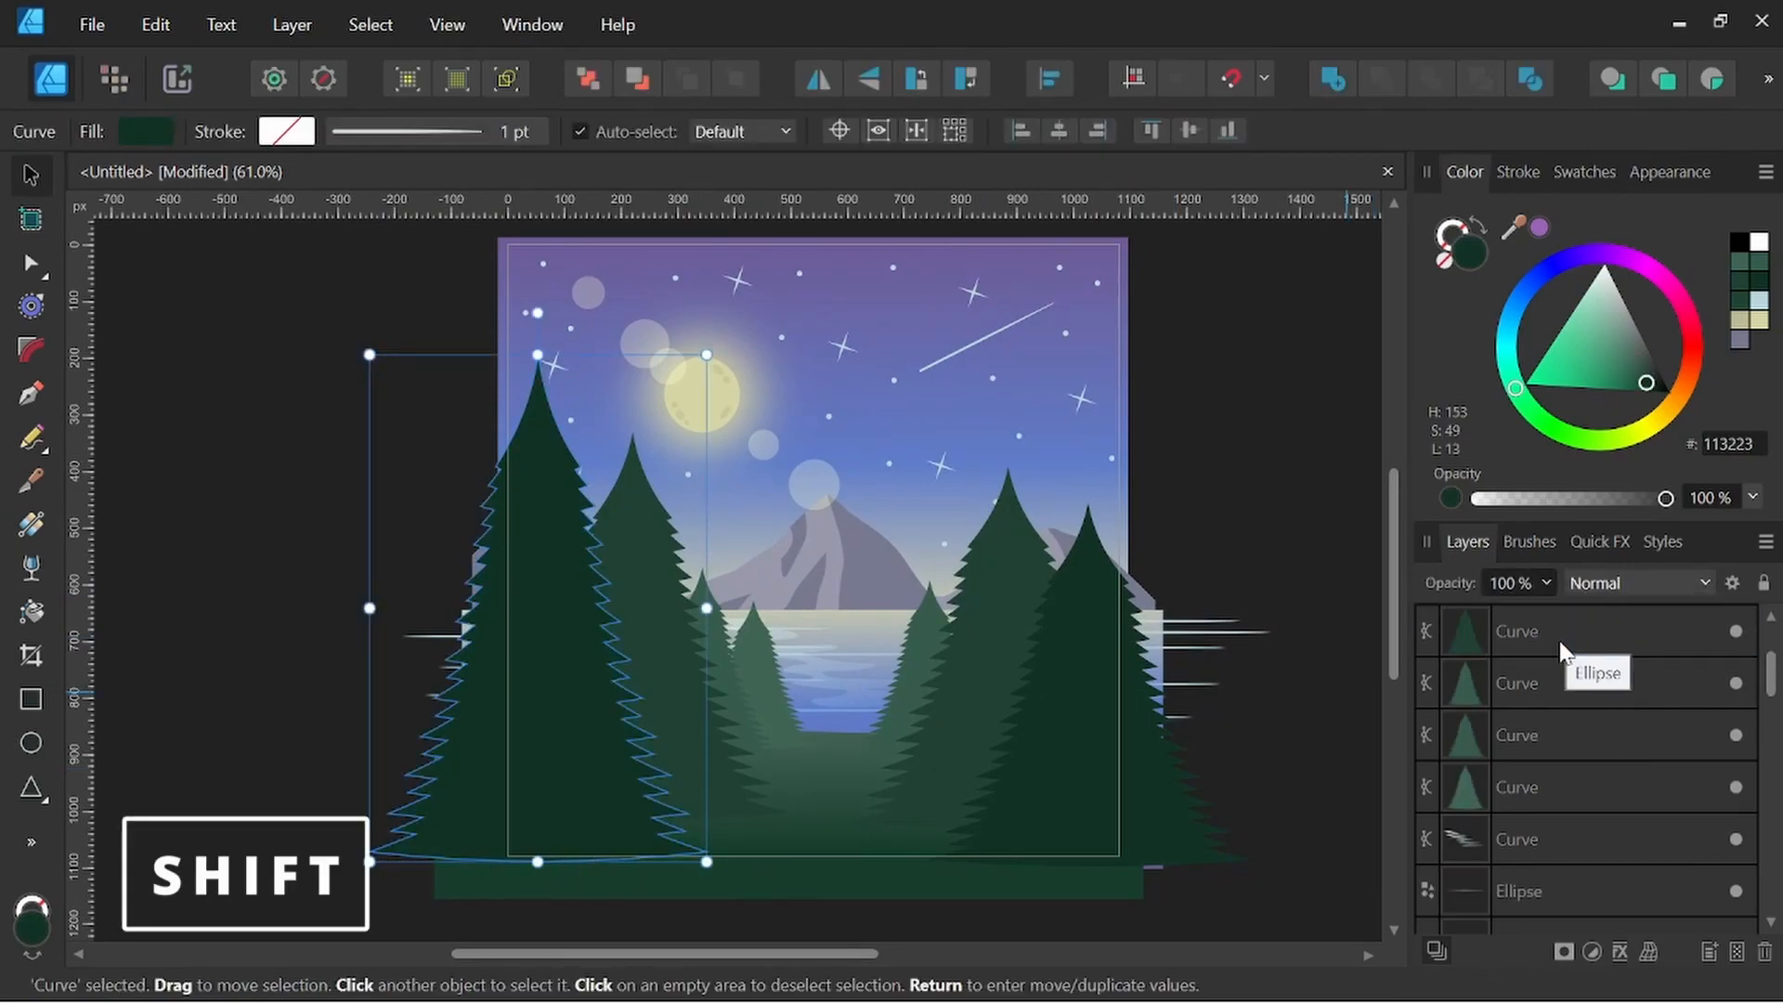
left_click(1525, 631, "shift")
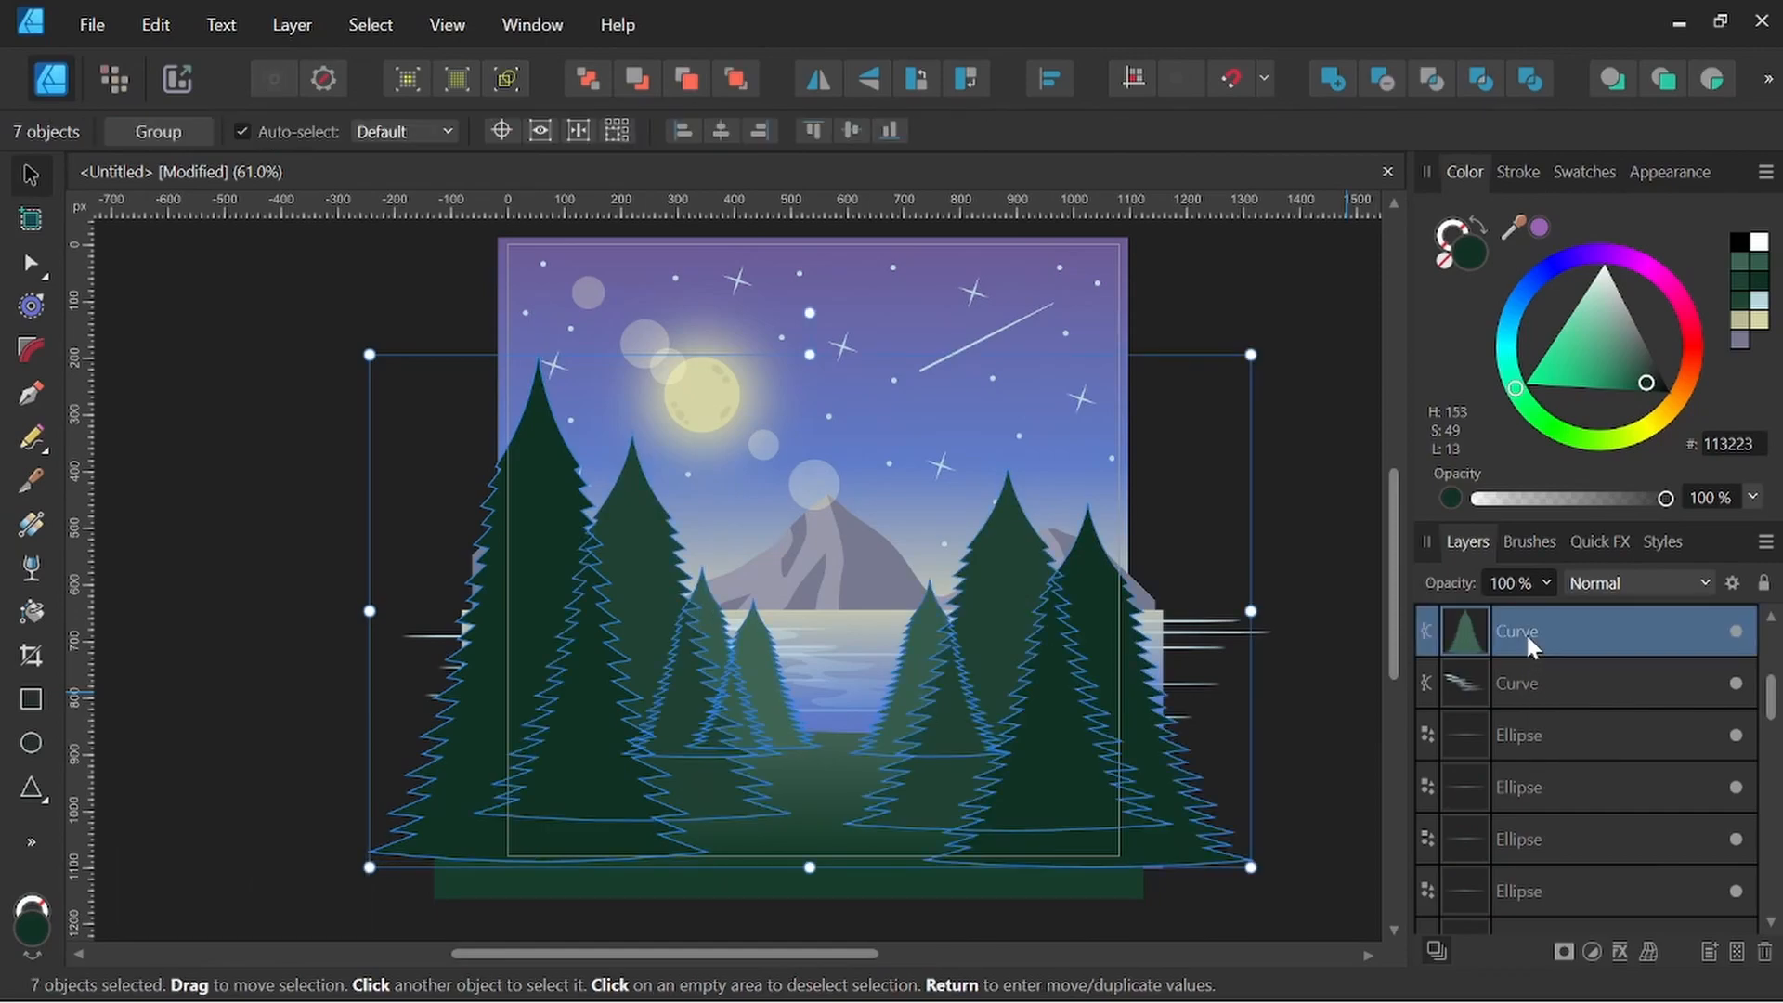
right_click(1525, 631)
left_click(1581, 351)
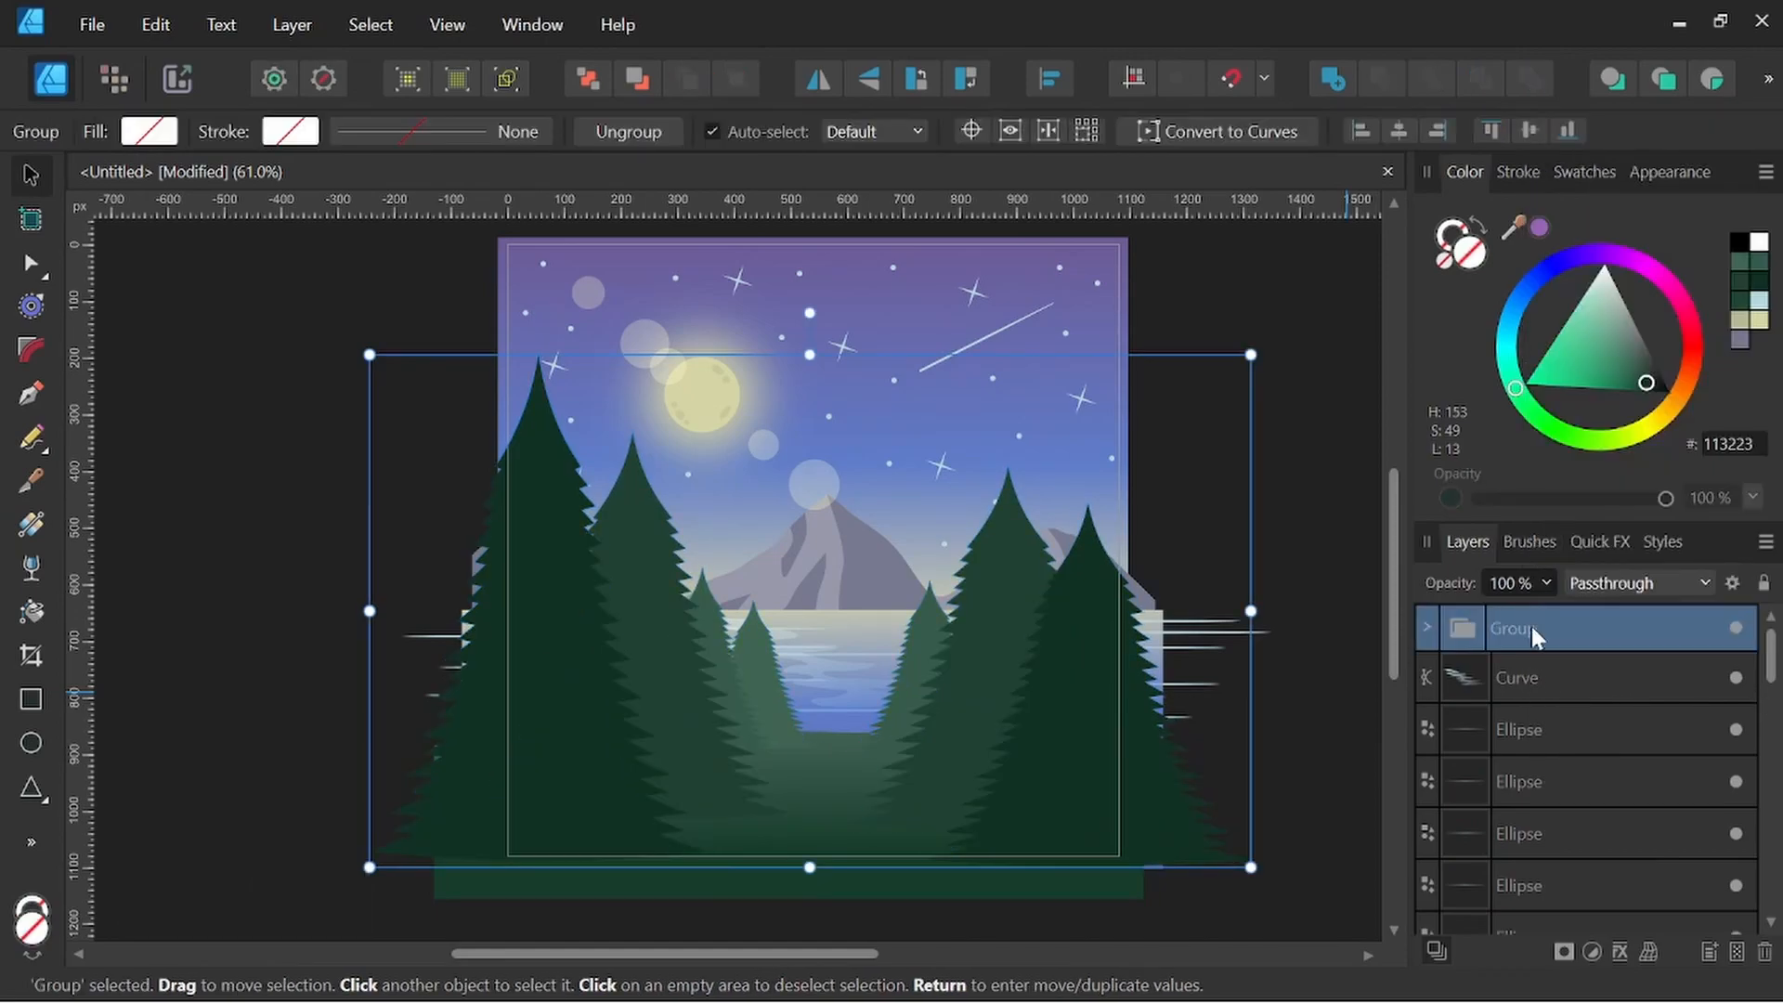
double_click(1529, 627)
type("Trees")
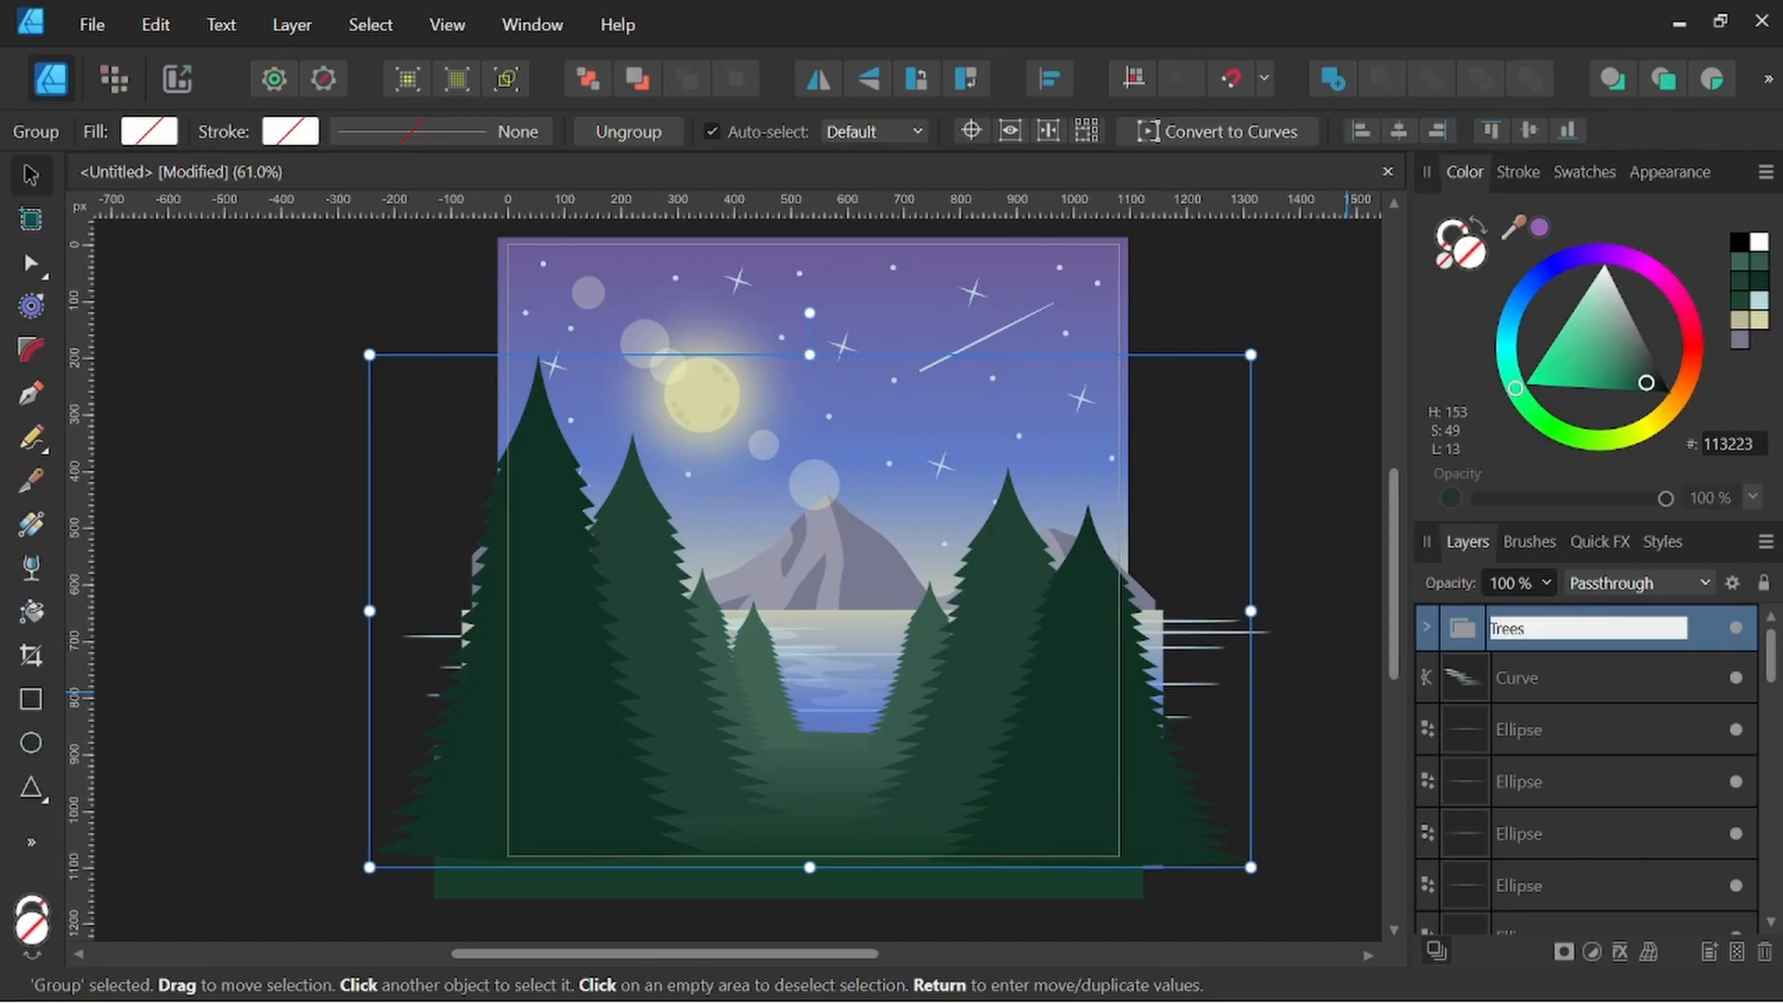
Duplicate the large dark tree on the left and move the copy out of the Trees group, above it in the stack
key("Return")
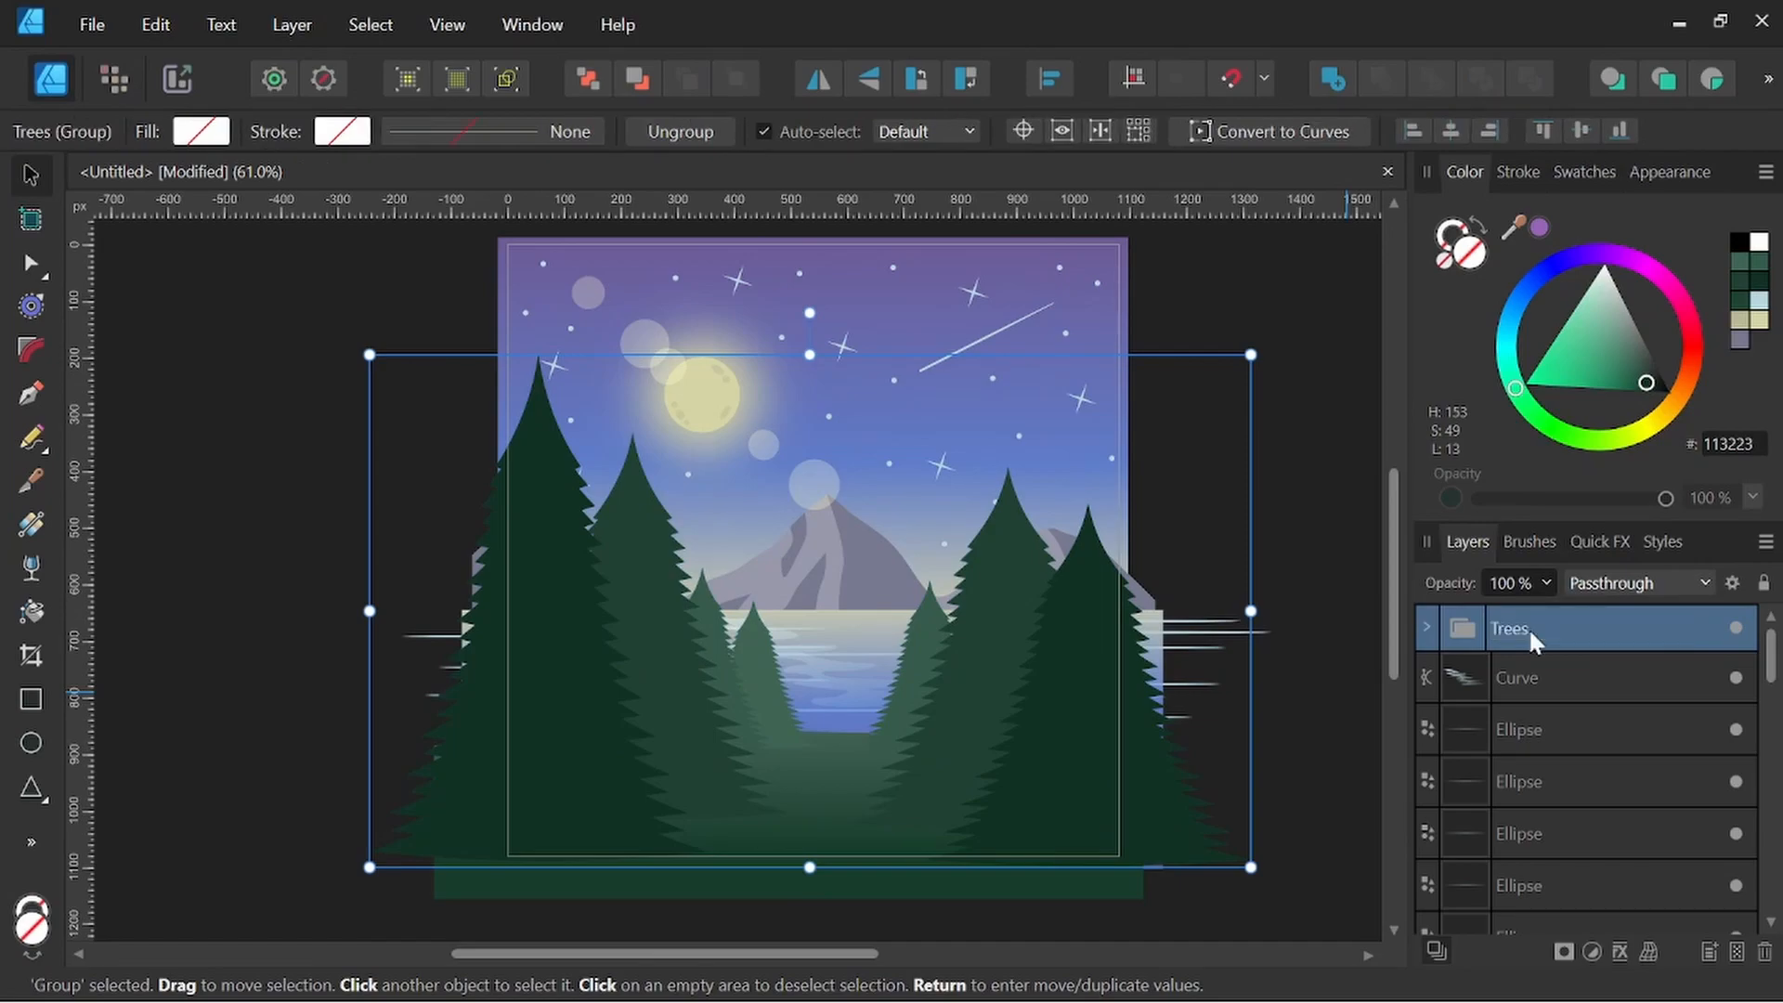
left_click(1425, 622)
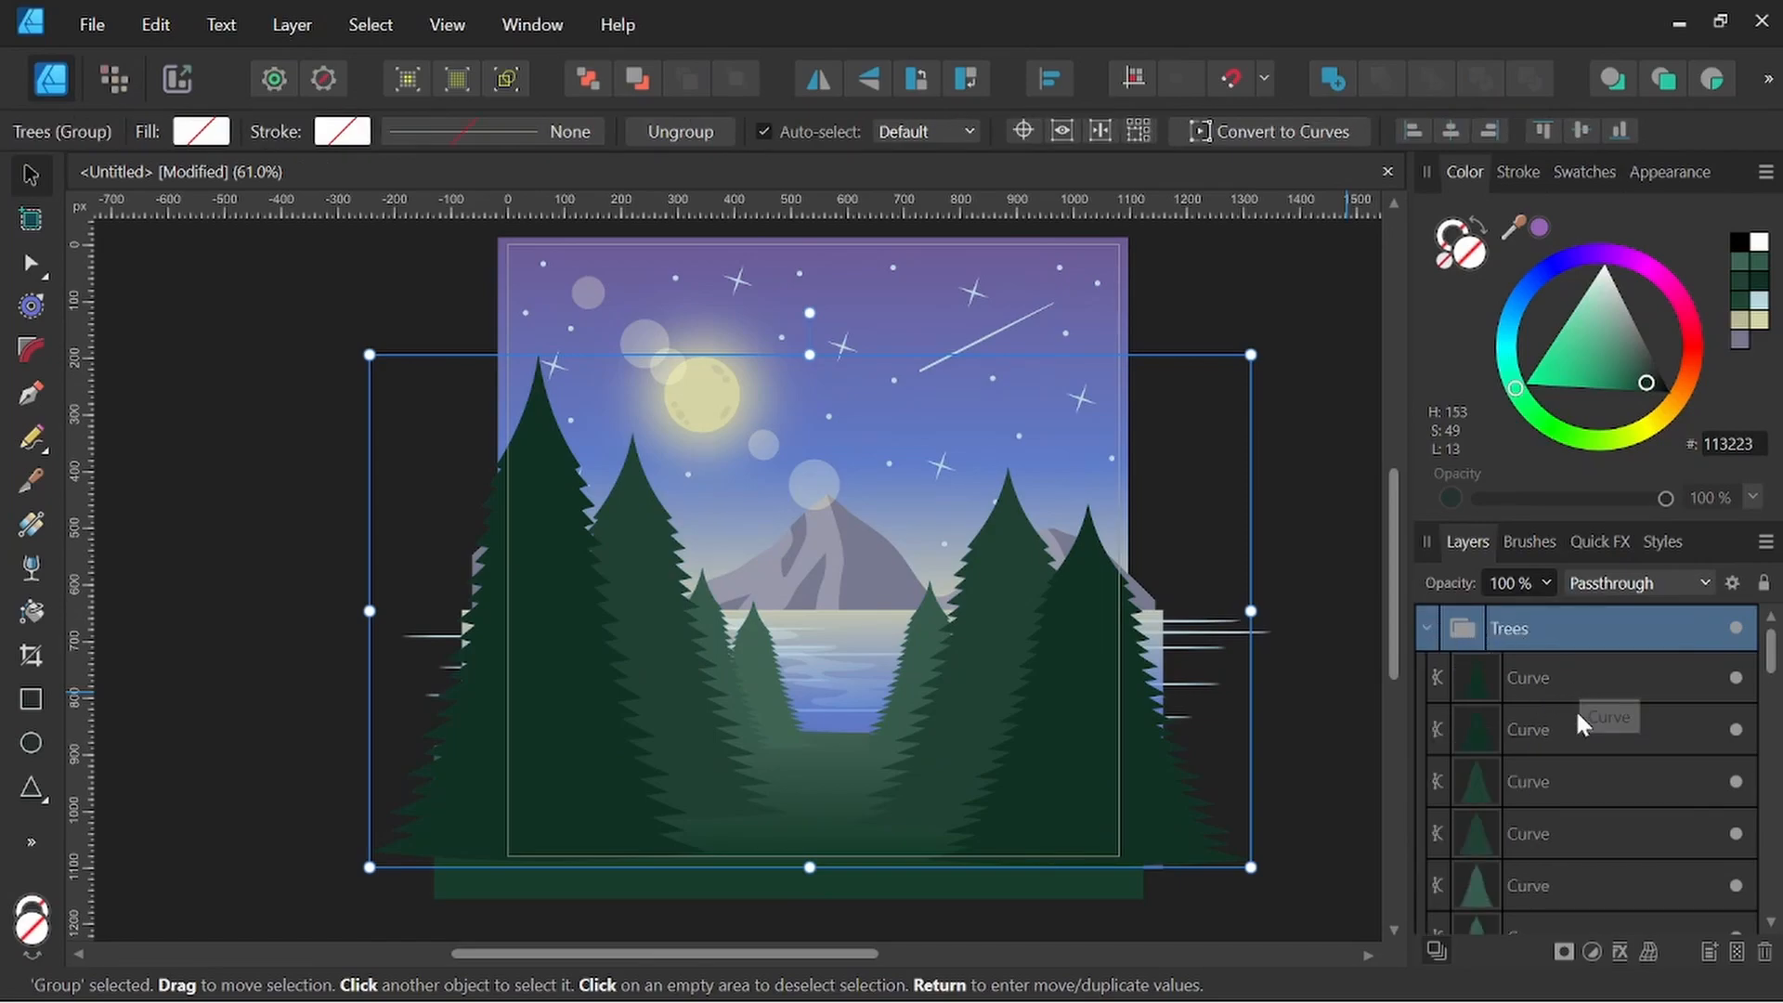
left_click(1547, 692)
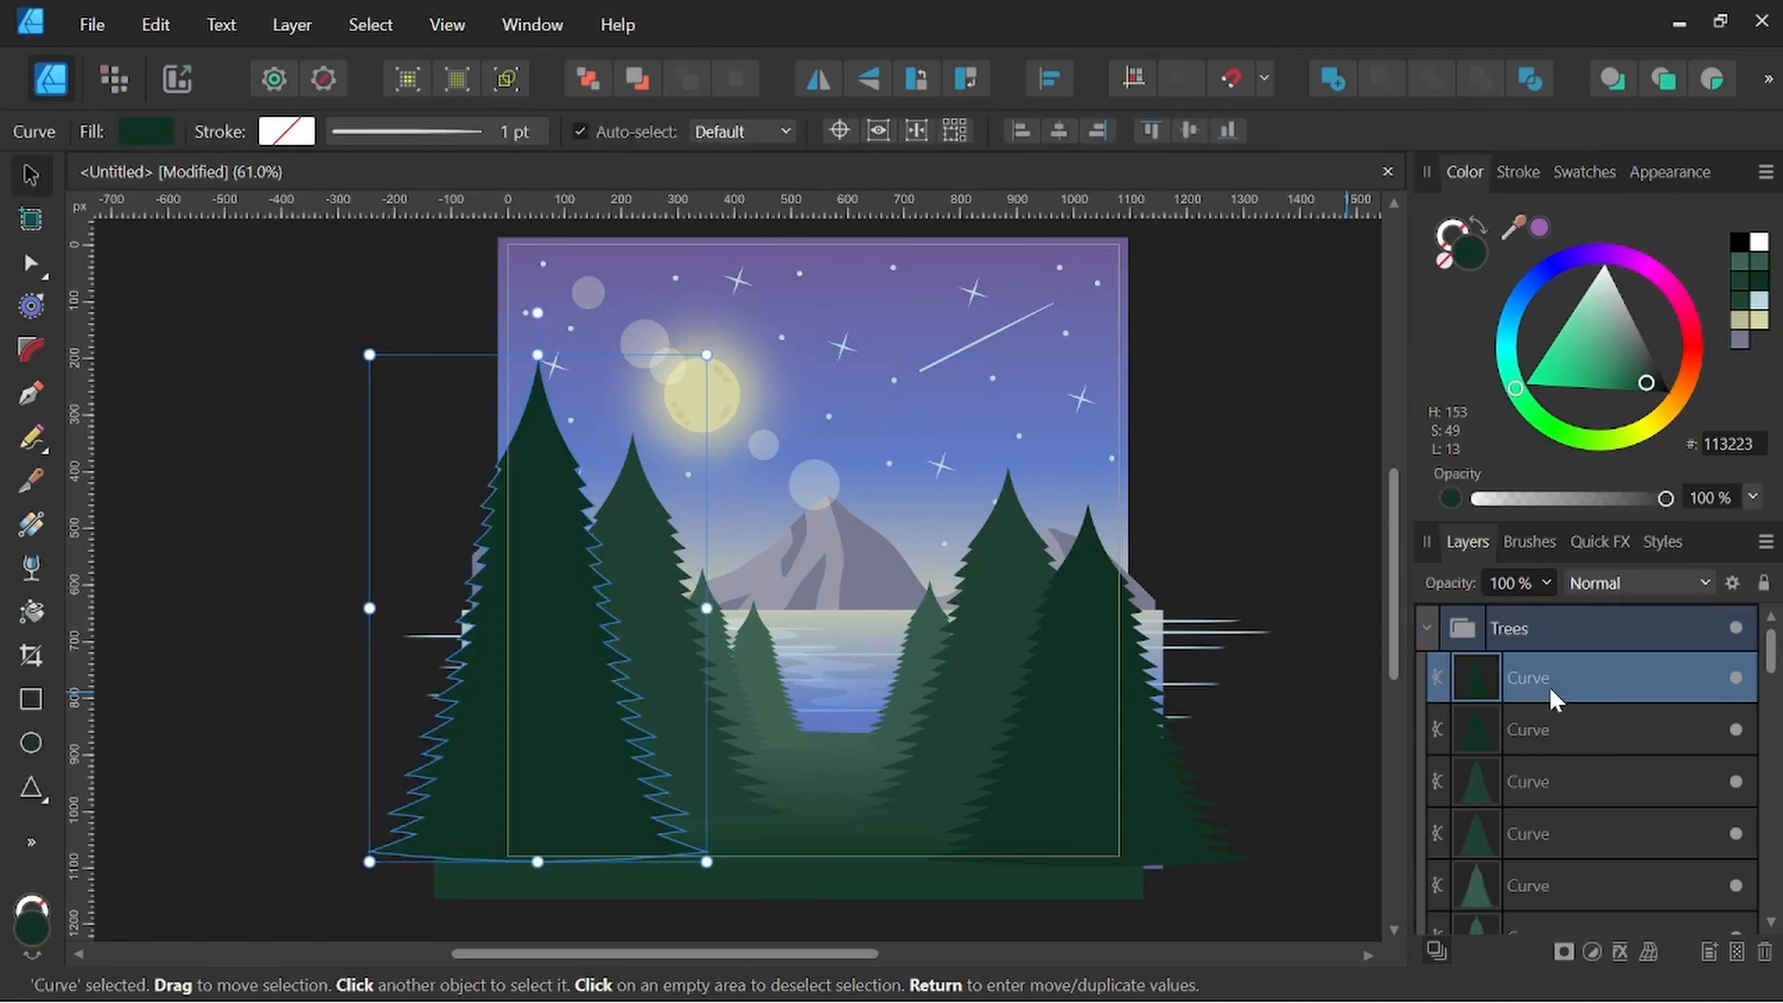
right_click(1547, 684)
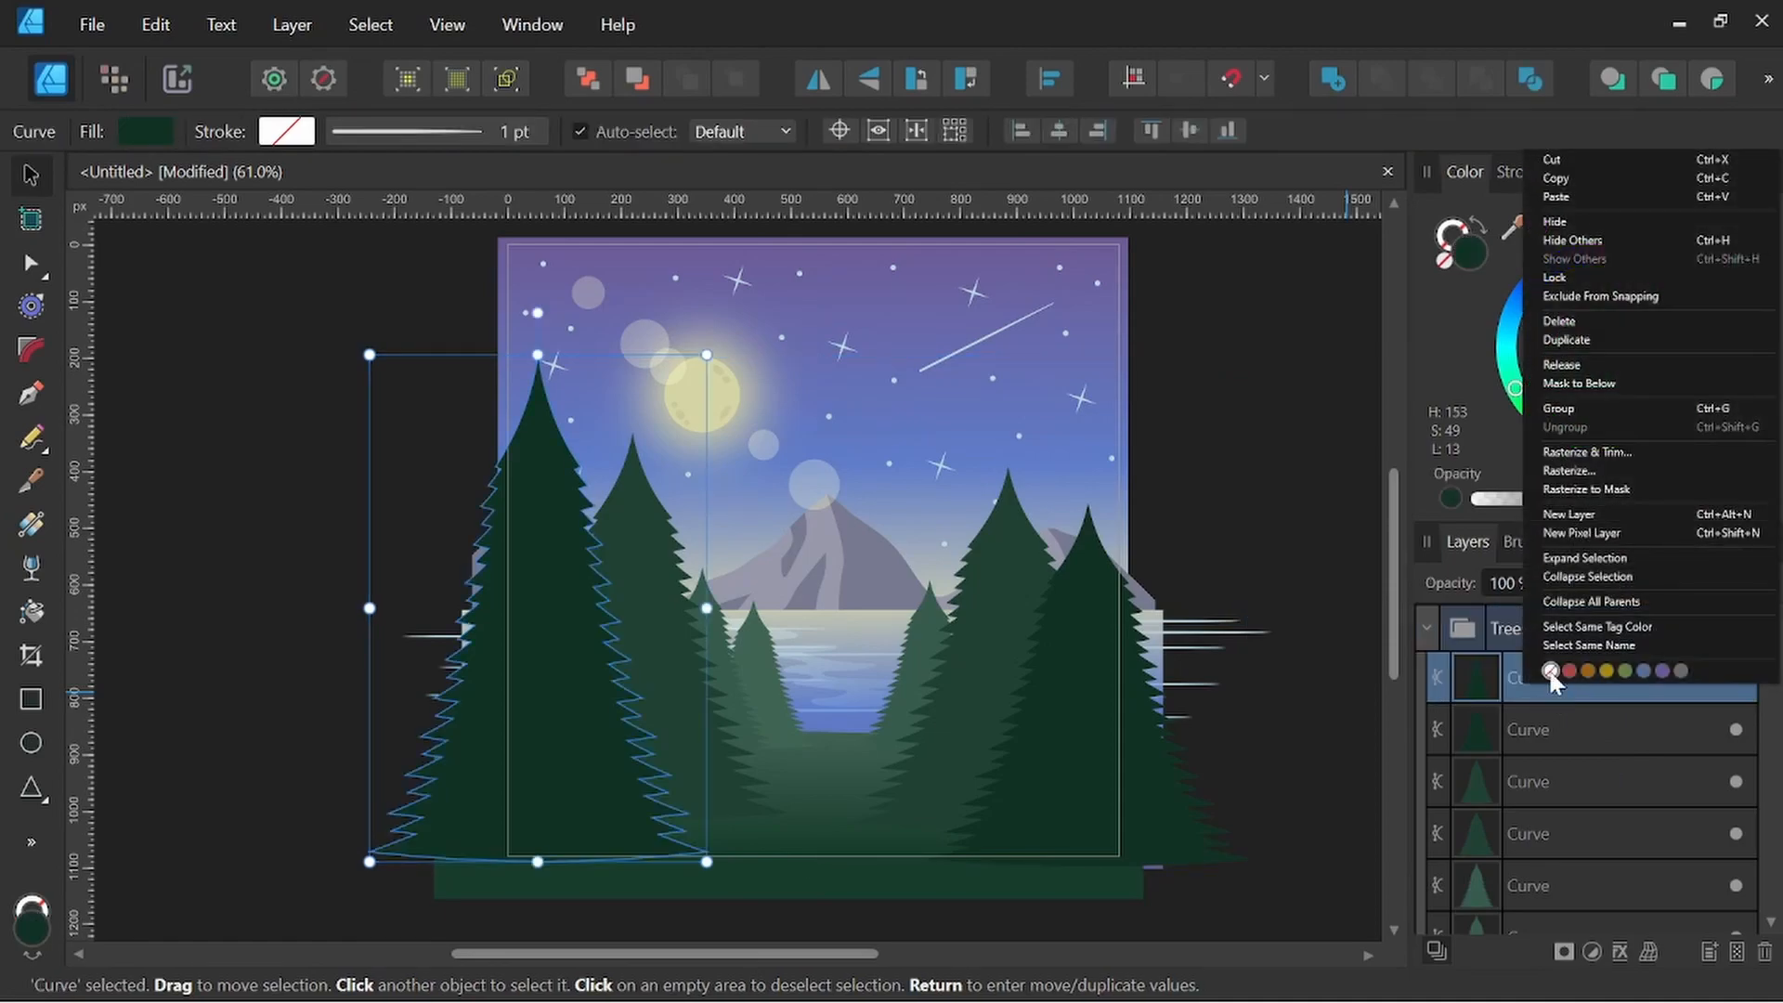
left_click(1566, 341)
left_click_drag(1549, 676, 1513, 609)
left_click(1428, 679)
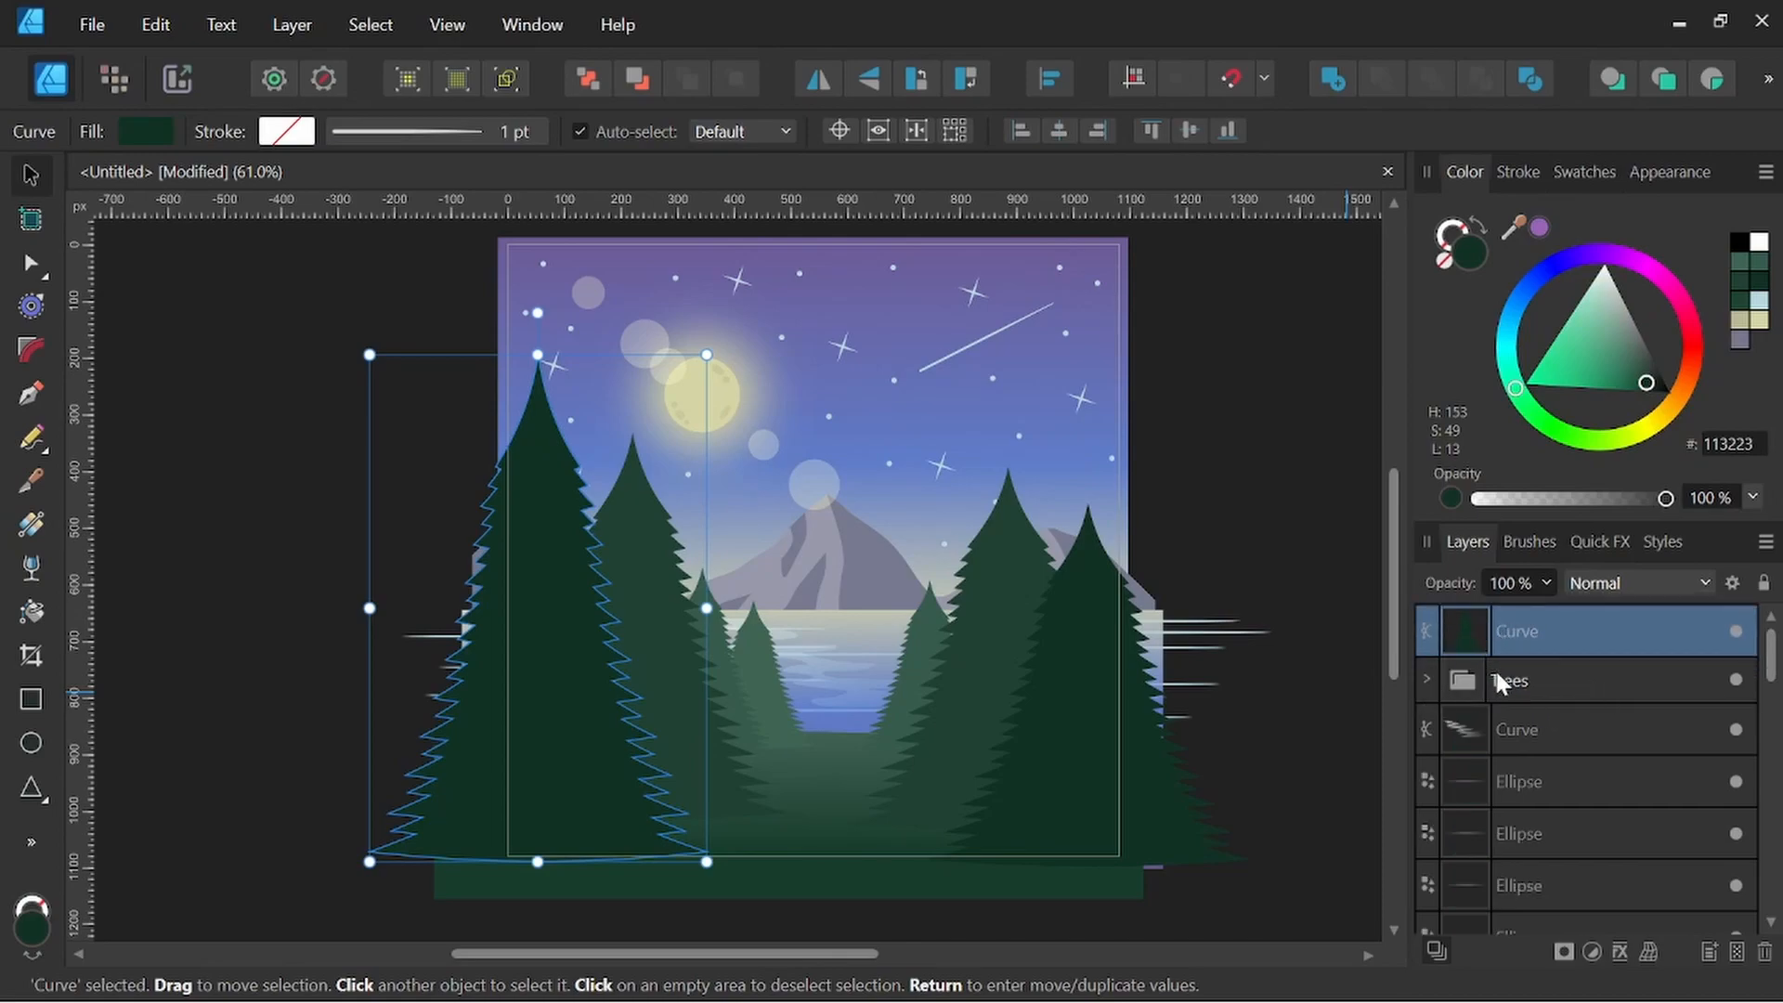
Hide the Trees group and shrink the tree copy to a tiny tree on the far shore below the central mountain
left_click(1736, 683)
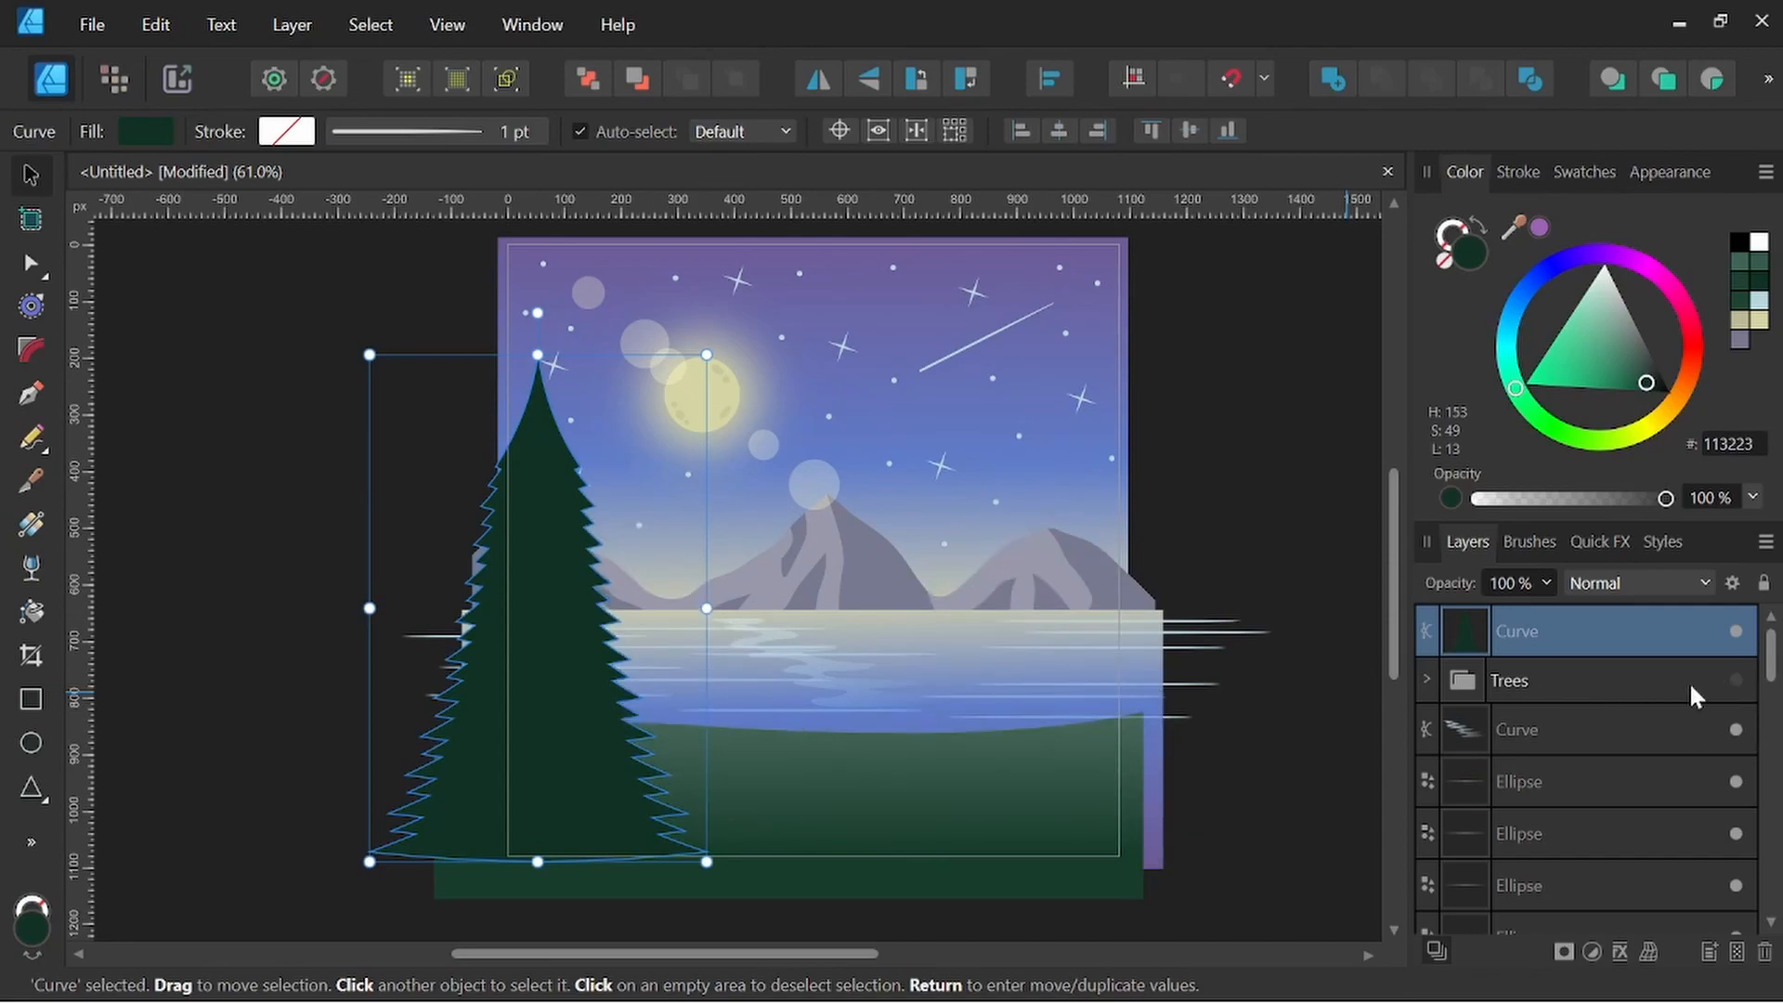
left_click_drag(618, 747, 864, 604)
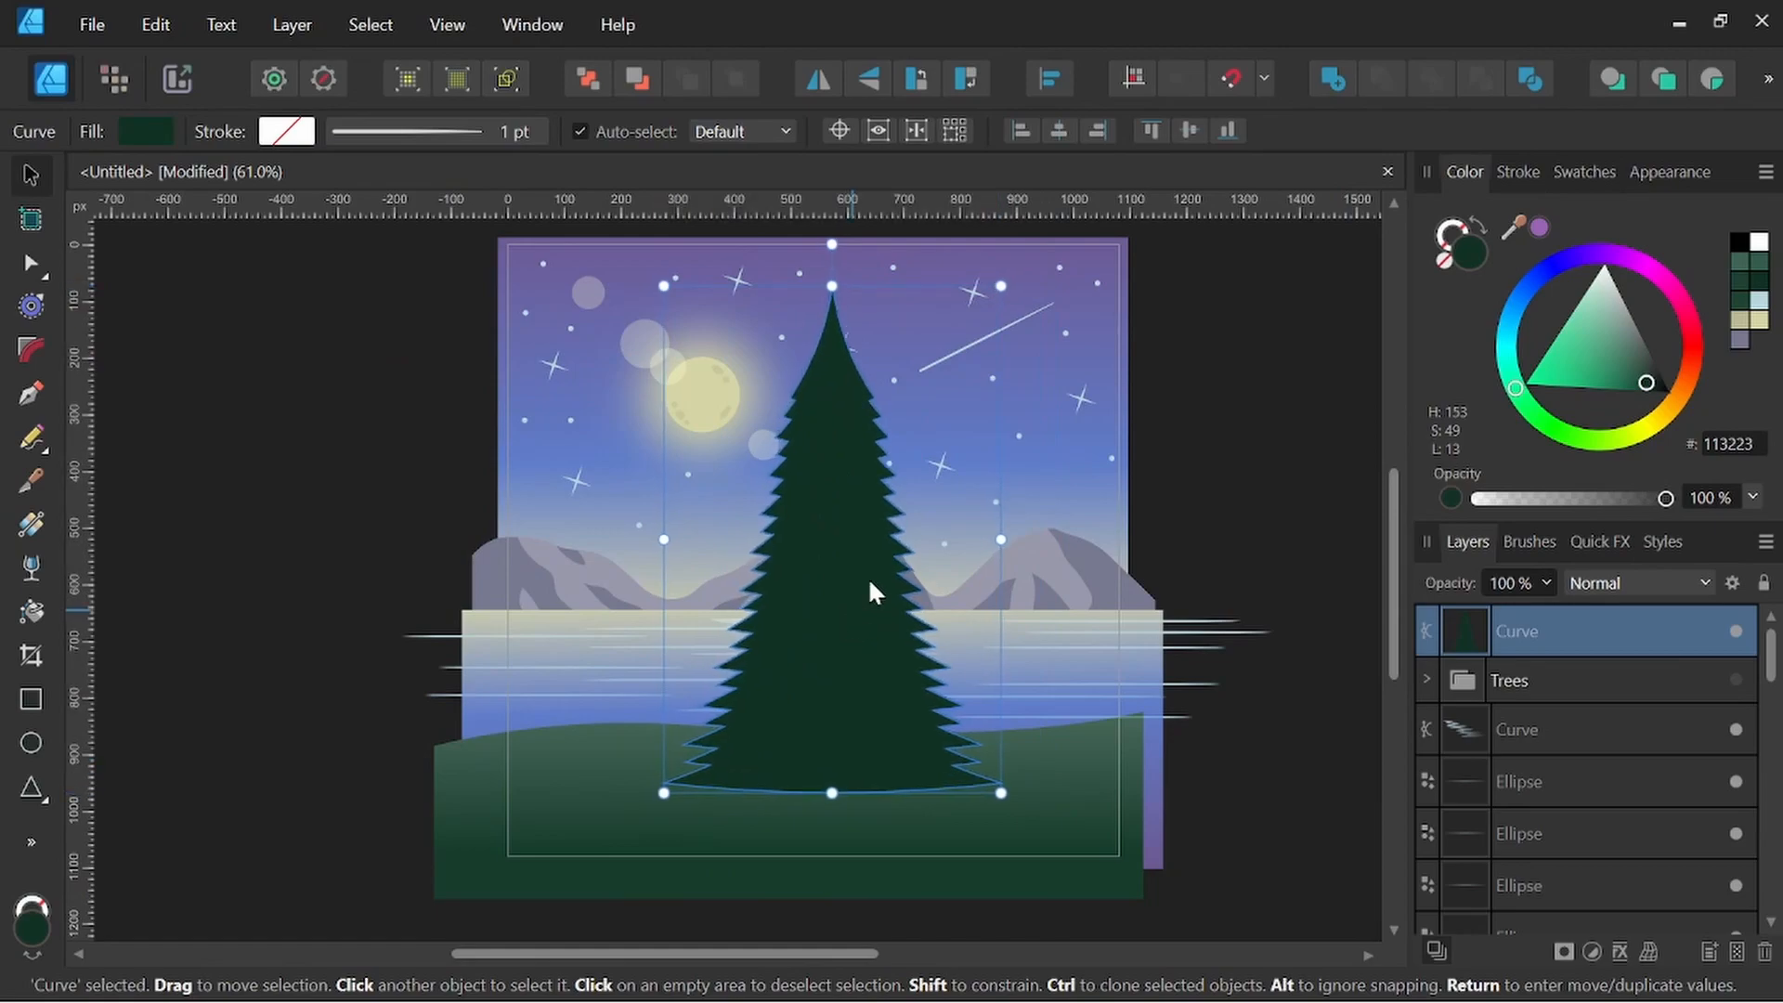
left_click_drag(1001, 286, 806, 594)
scroll(801, 579, "up", 5)
left_click_drag(885, 523, 847, 585)
left_click_drag(804, 665, 856, 637)
scroll(767, 581, "down", 5)
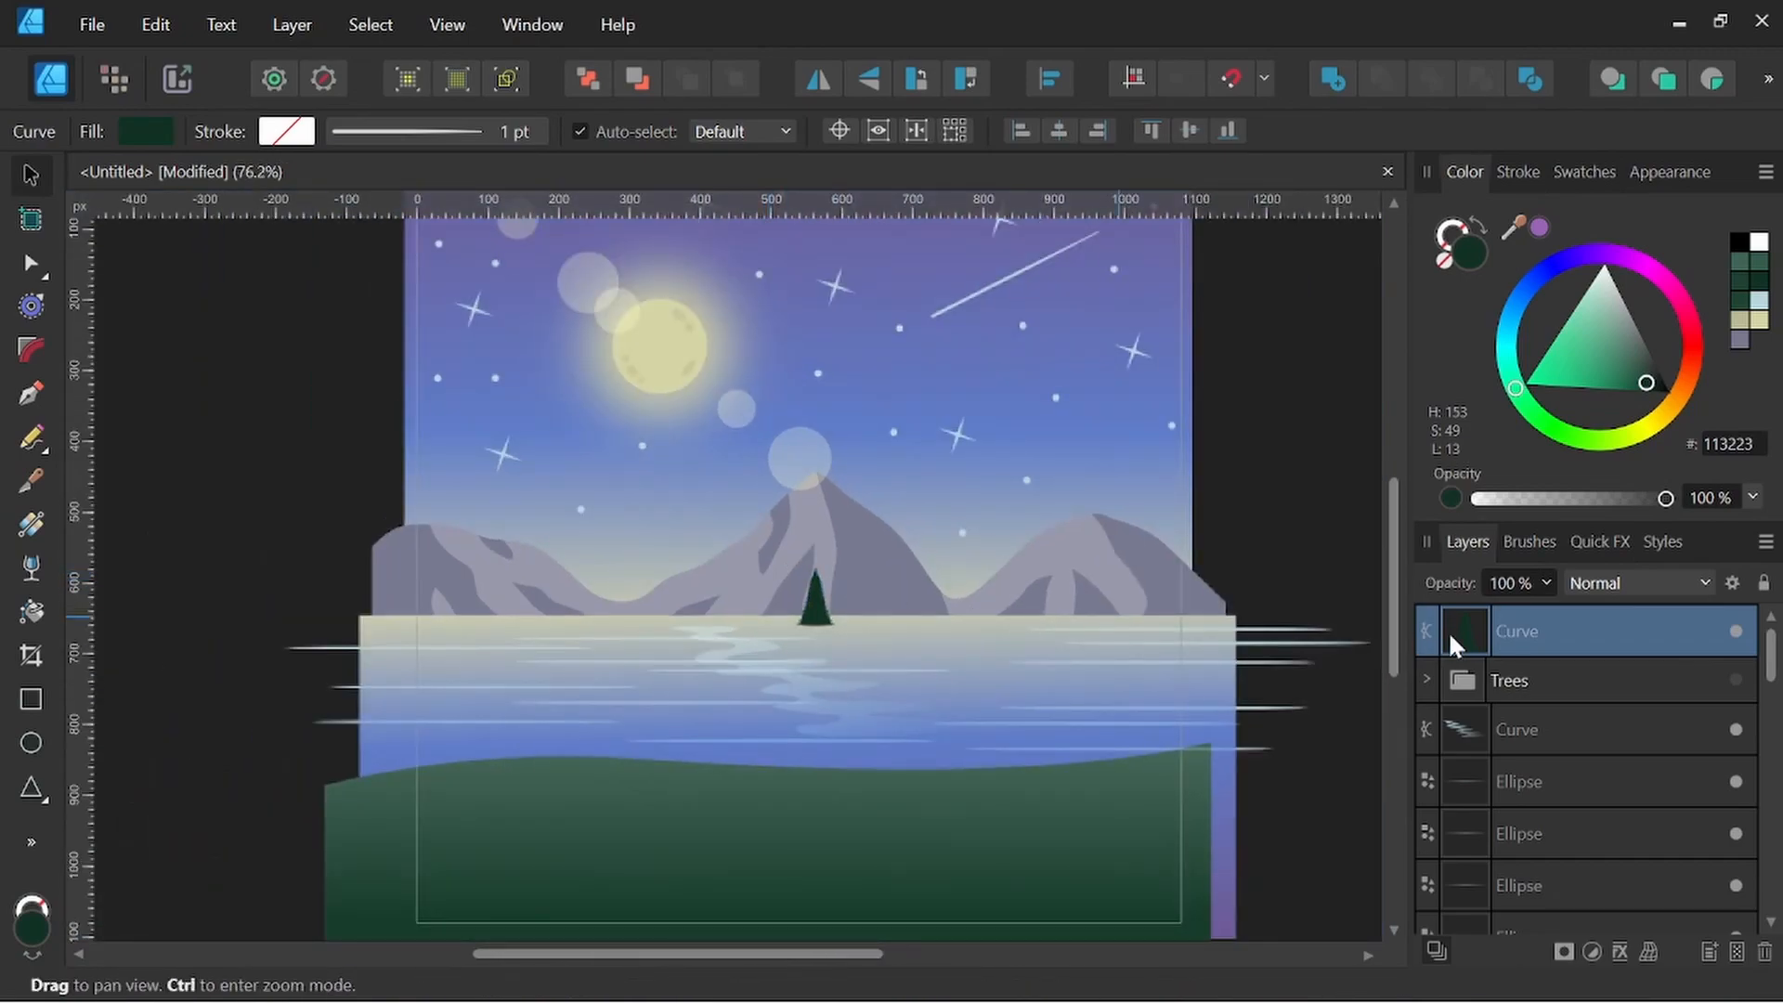
Place the tiny tree behind the lake rectangle and lower it so the water hides its base
left_click_drag(1555, 628, 1502, 797)
scroll(838, 611, "up", 4, "ctrl")
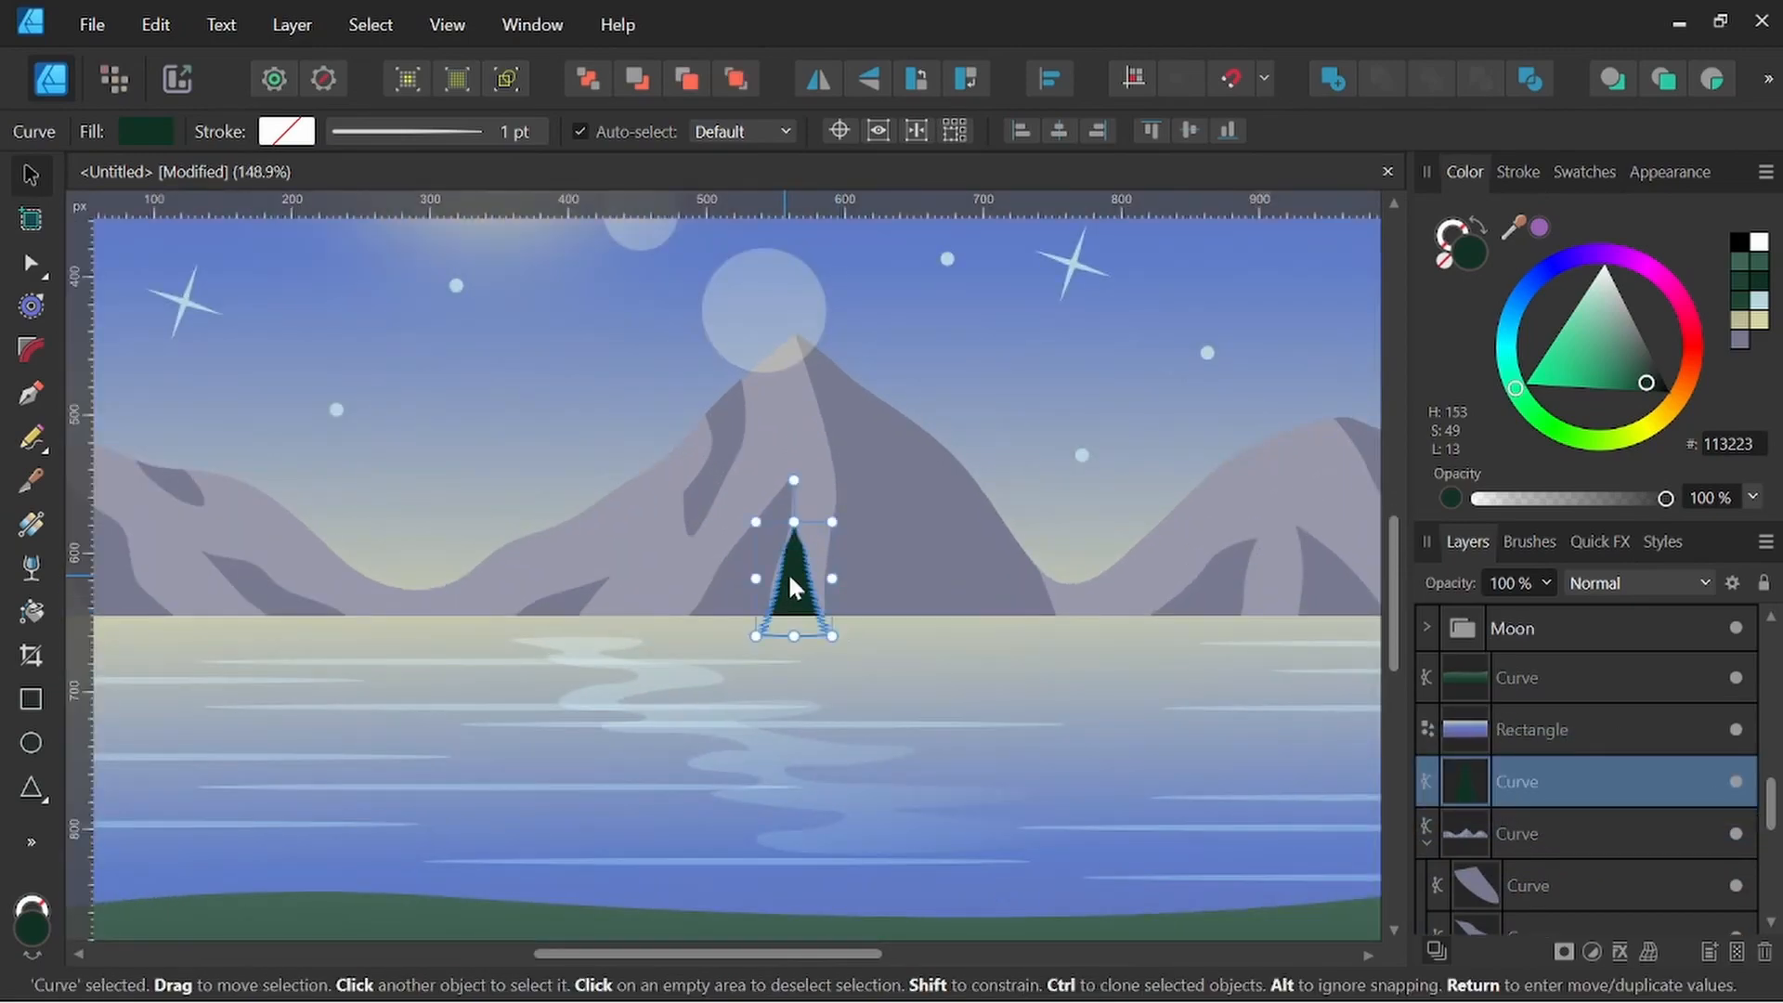
left_click_drag(806, 588, 801, 595)
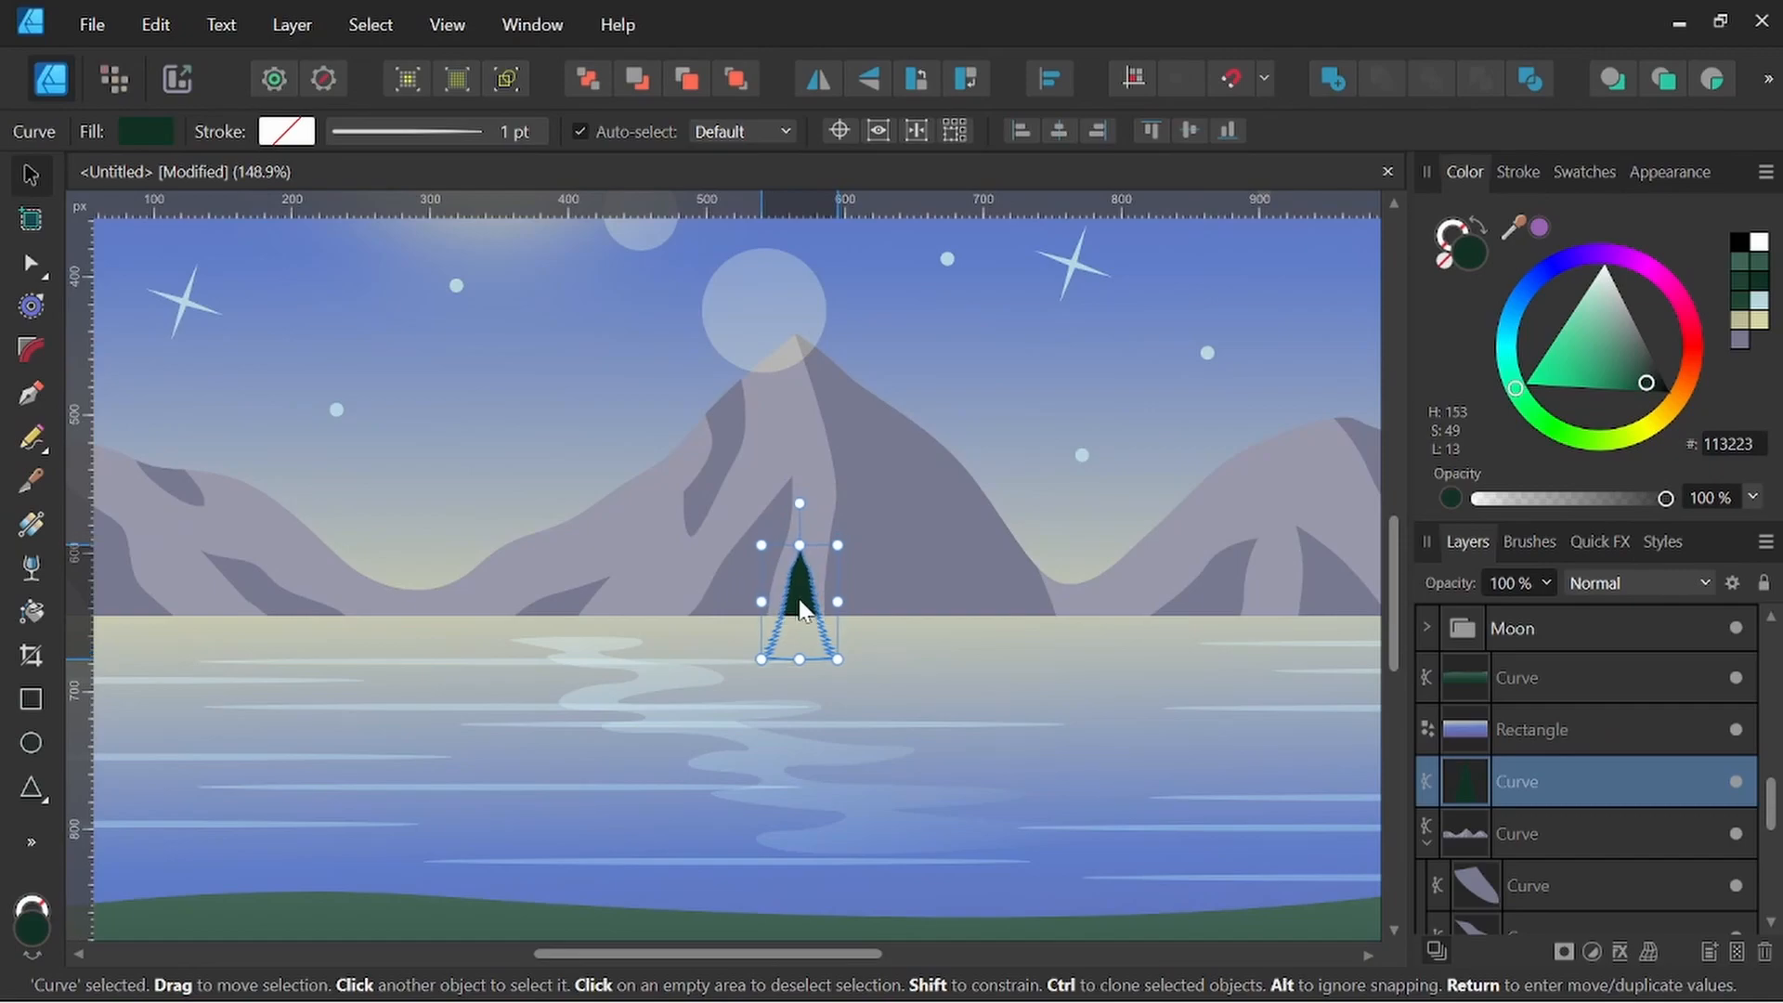
scroll(801, 601, "up", 2, "ctrl")
scroll(796, 559, "down", 2, "ctrl")
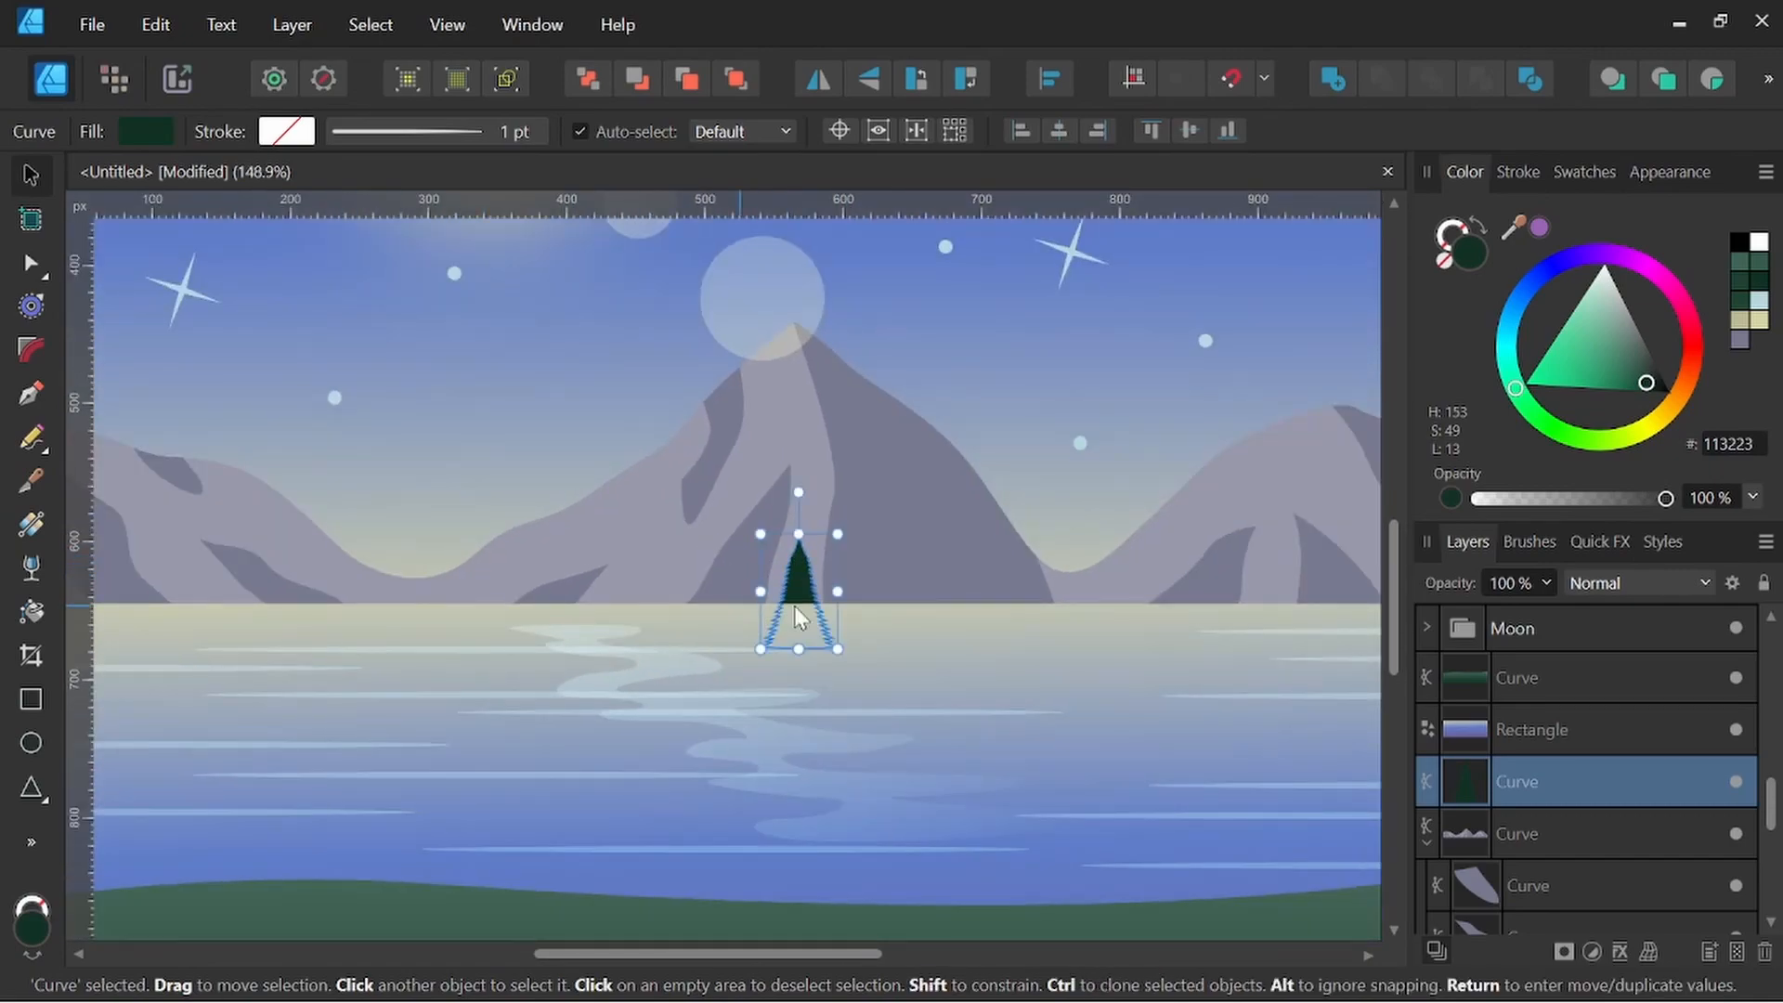
Duplicate the tiny tree along the waterline into a cluster of seven trees at varying heights
scroll(799, 565, "up", 2, "ctrl")
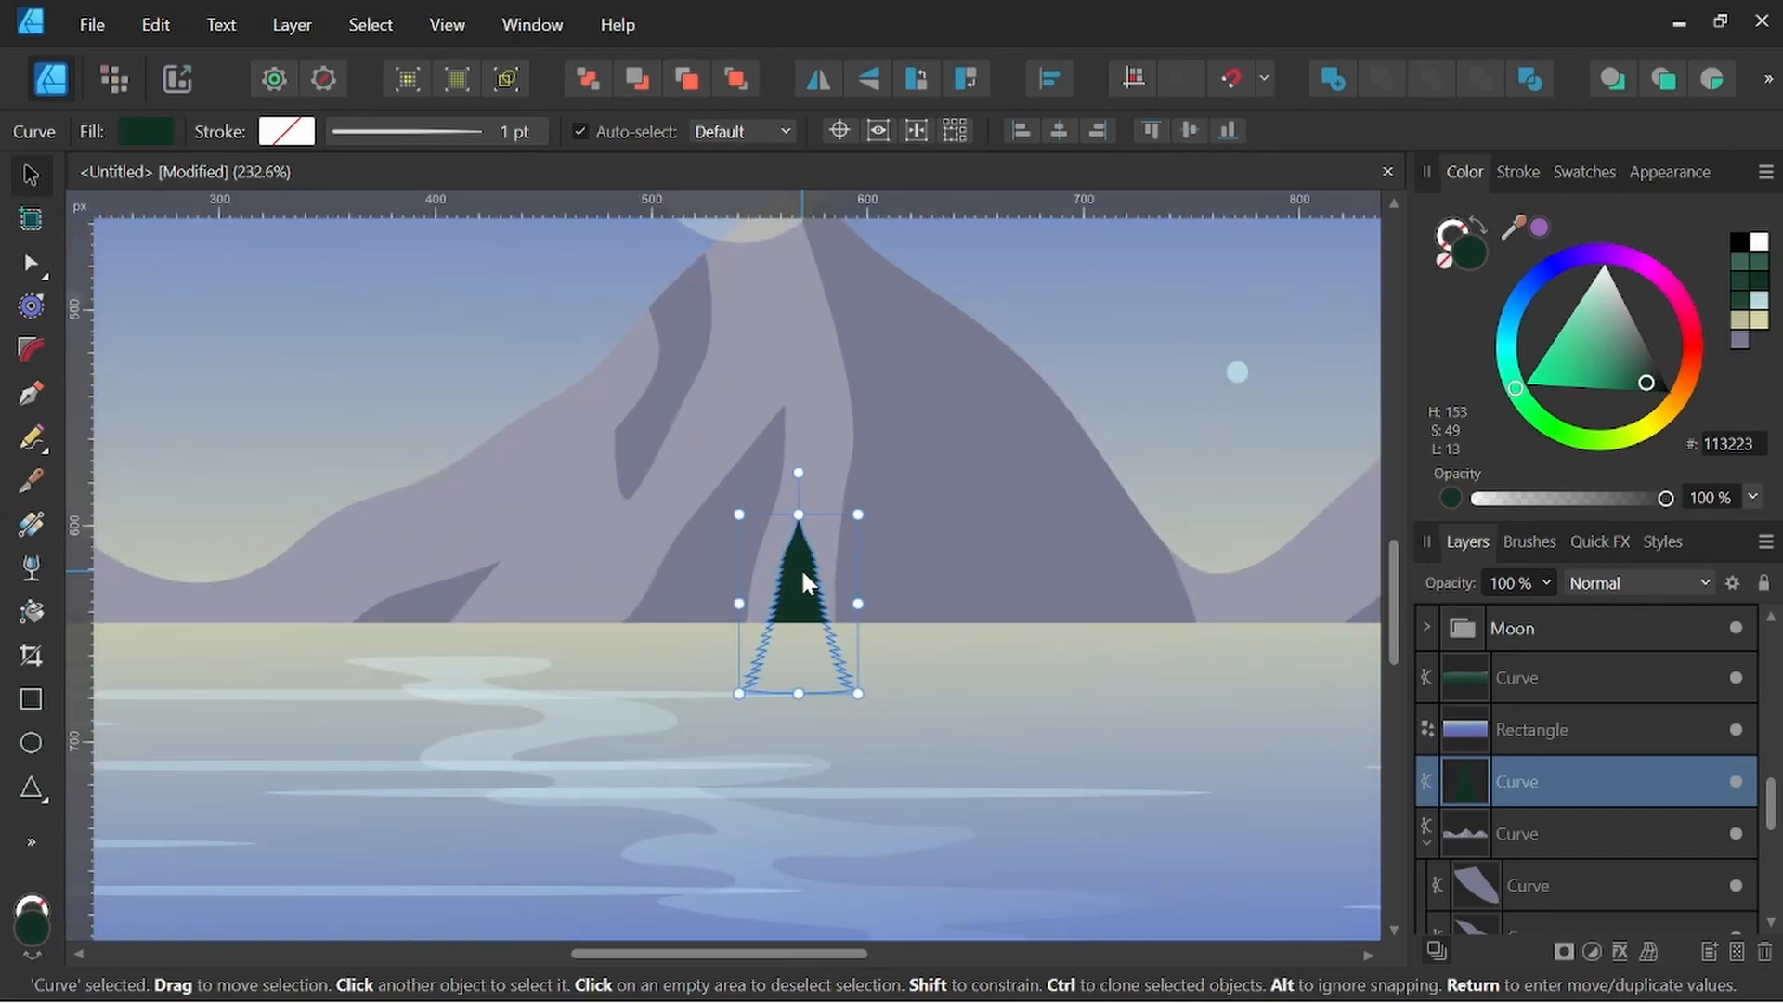
key("alt")
left_click_drag(805, 580, 1043, 618)
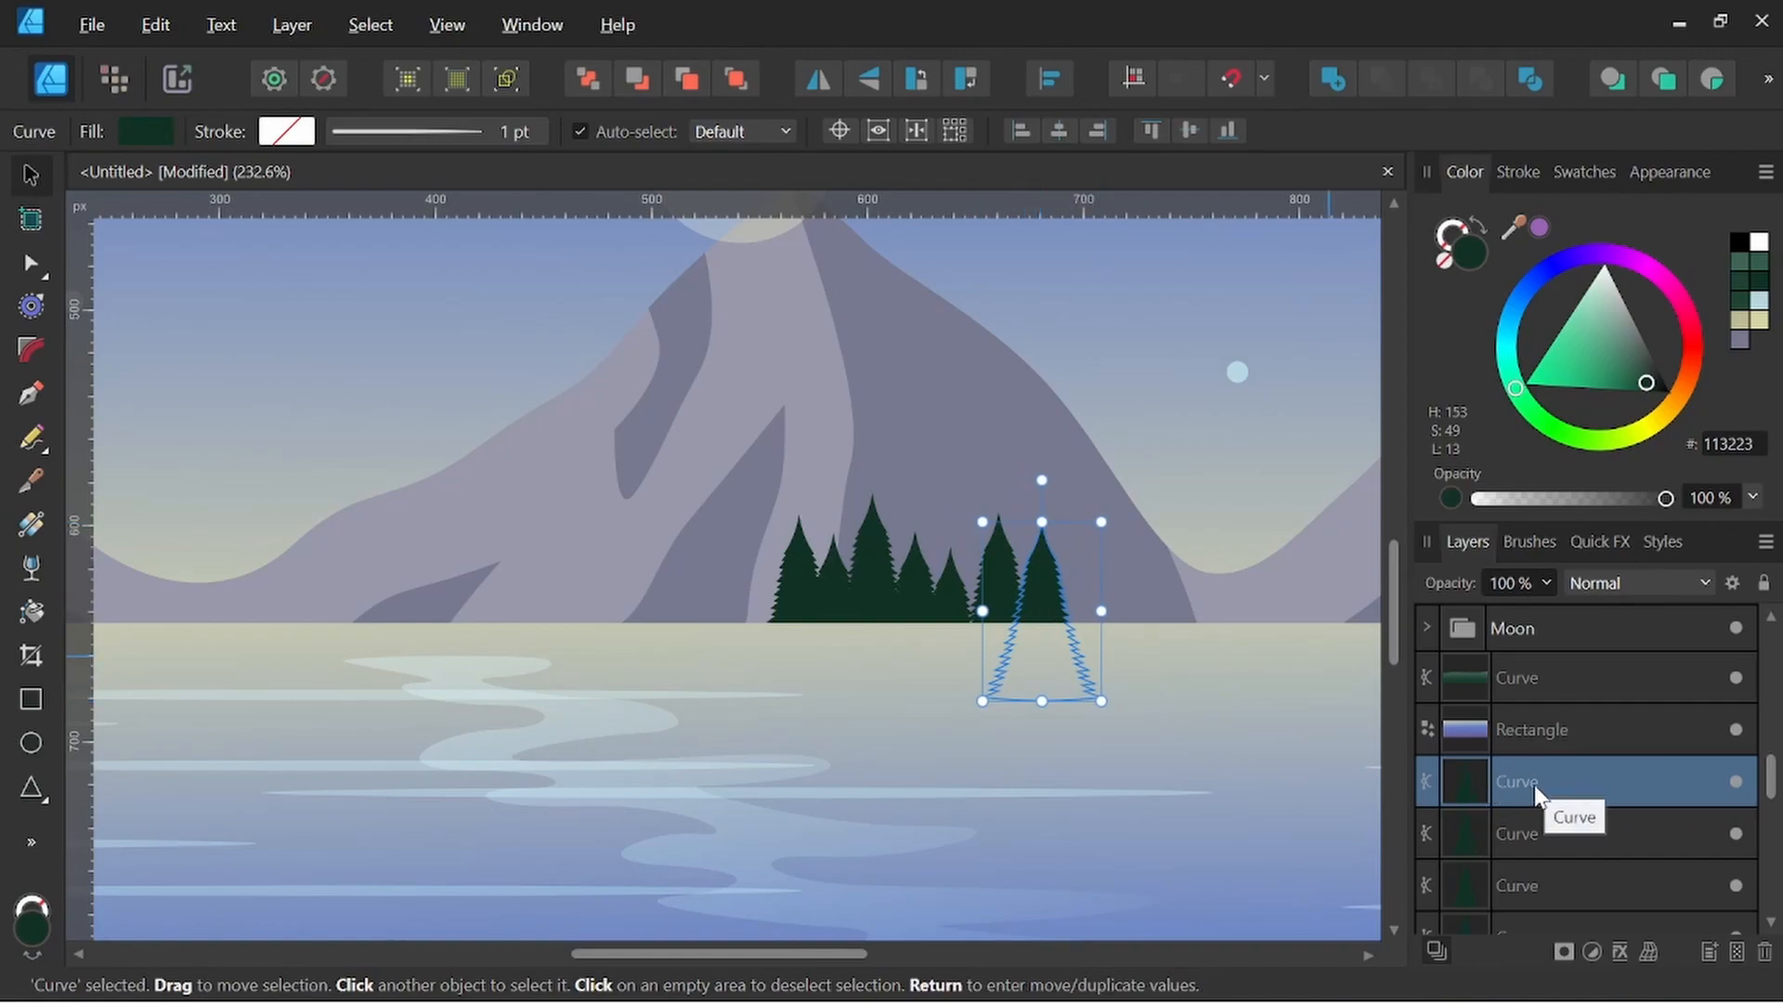
Select the seven tiny trees and duplicate the cluster repeatedly to both sides, forming a tree line along the far shore
scroll(1537, 785, "down", 4)
key("shift")
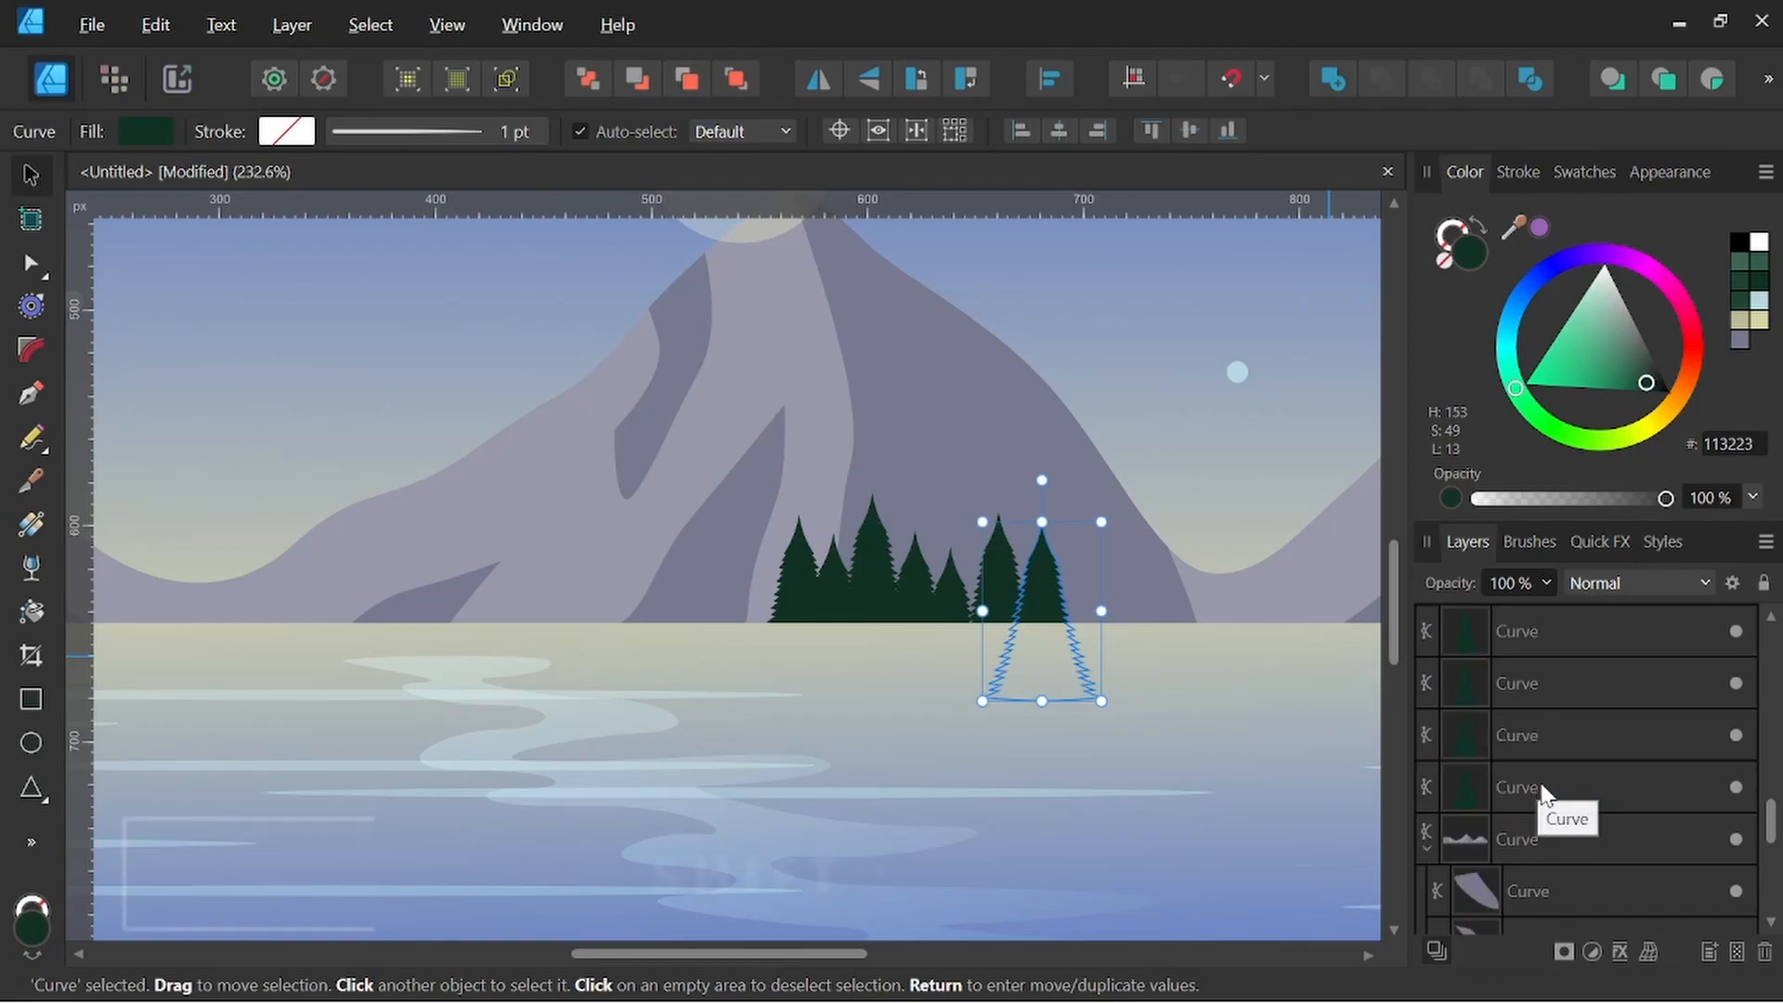
left_click(1544, 791, "shift")
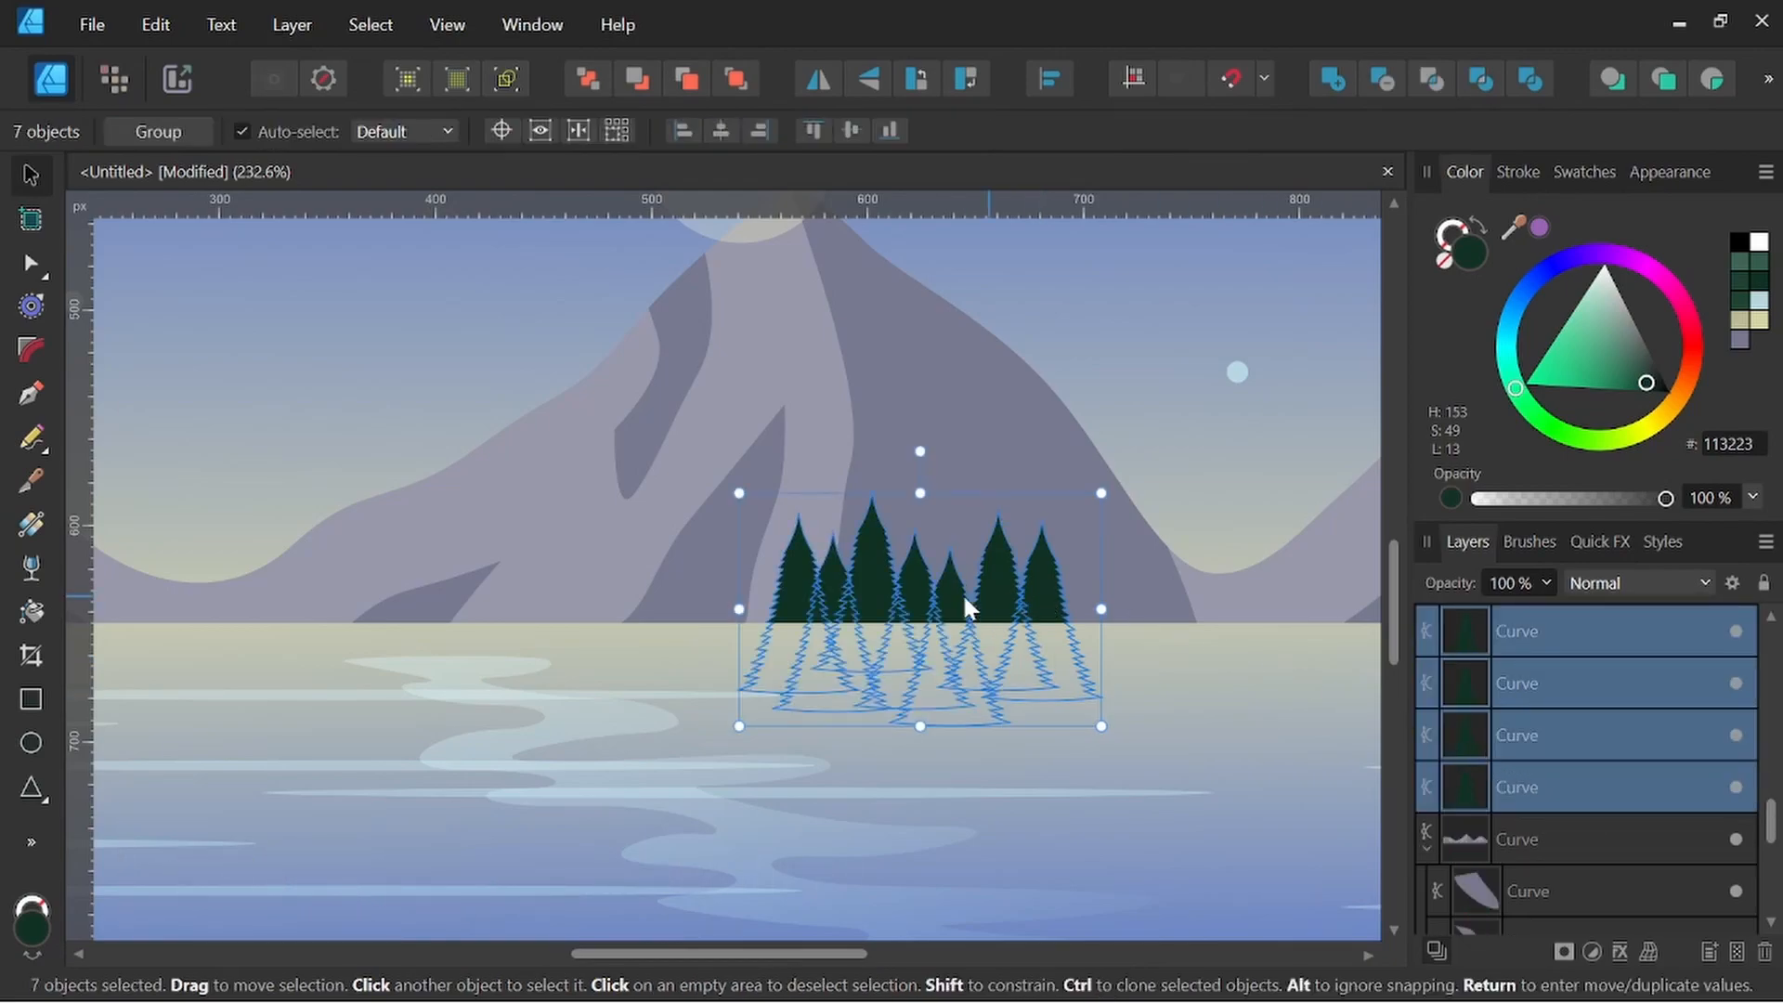
scroll(945, 594, "down", 1)
key("space")
left_click_drag(955, 615, 755, 667)
scroll(757, 662, "down", 2)
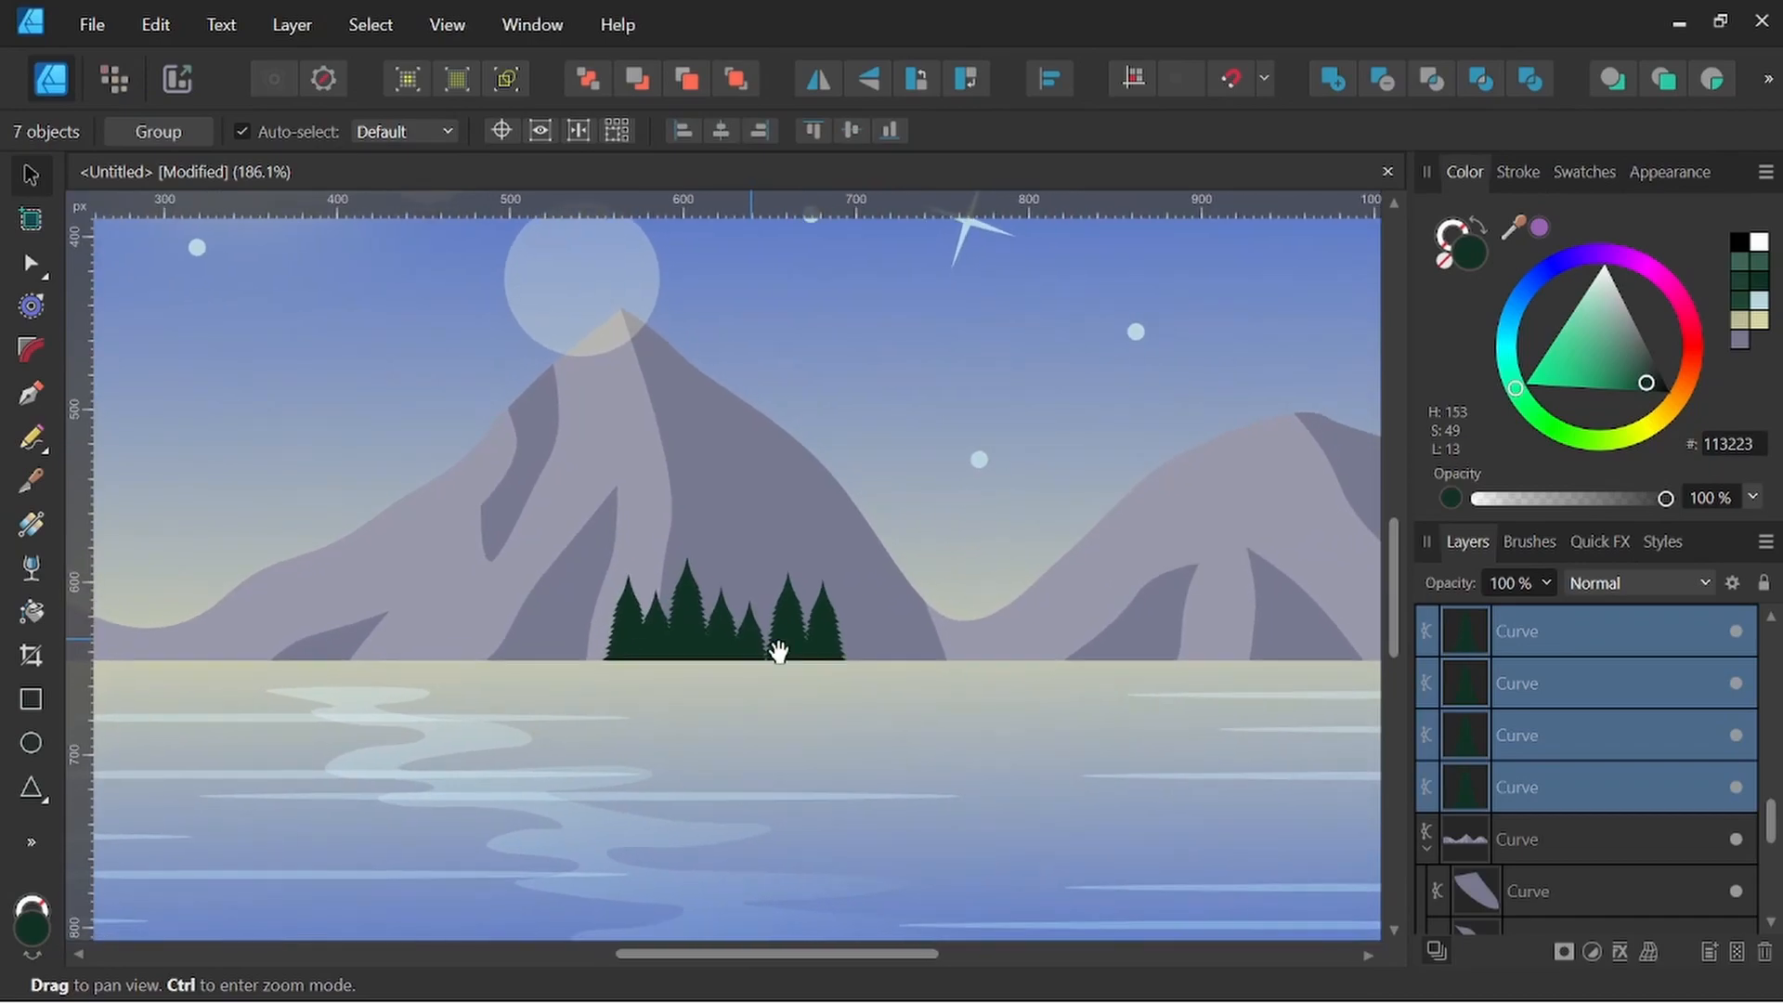
key("alt+shift")
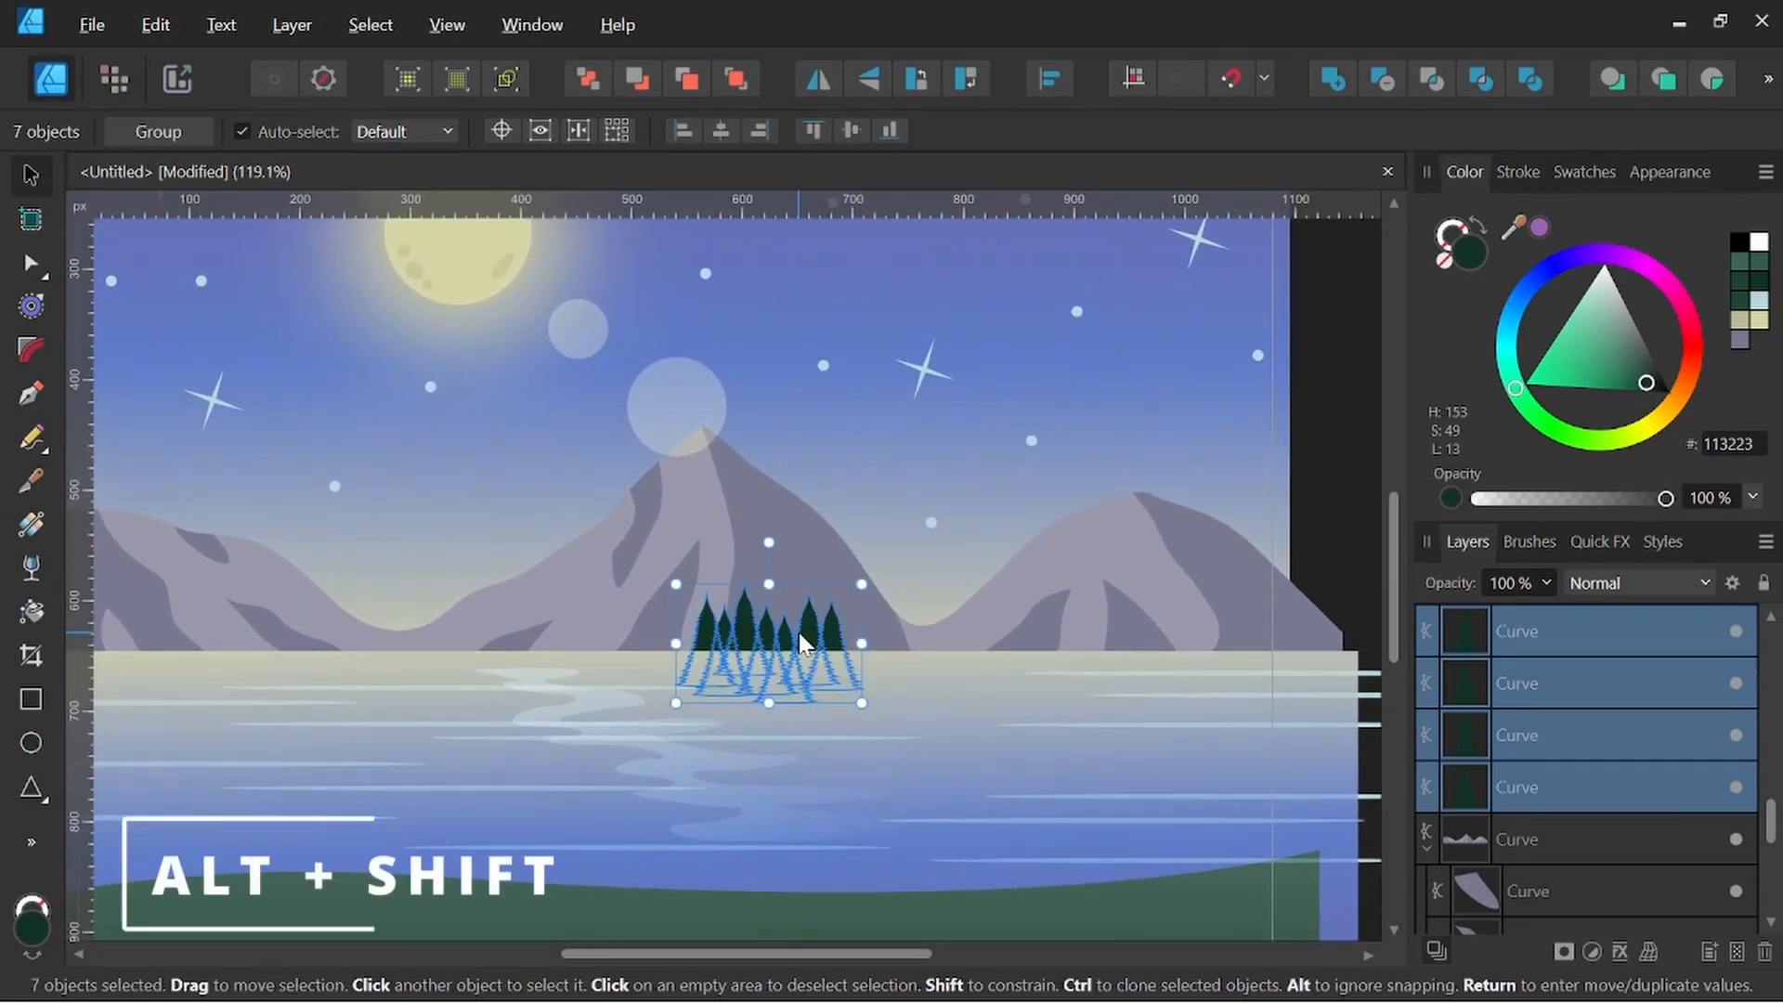
left_click_drag(811, 642, 349, 622)
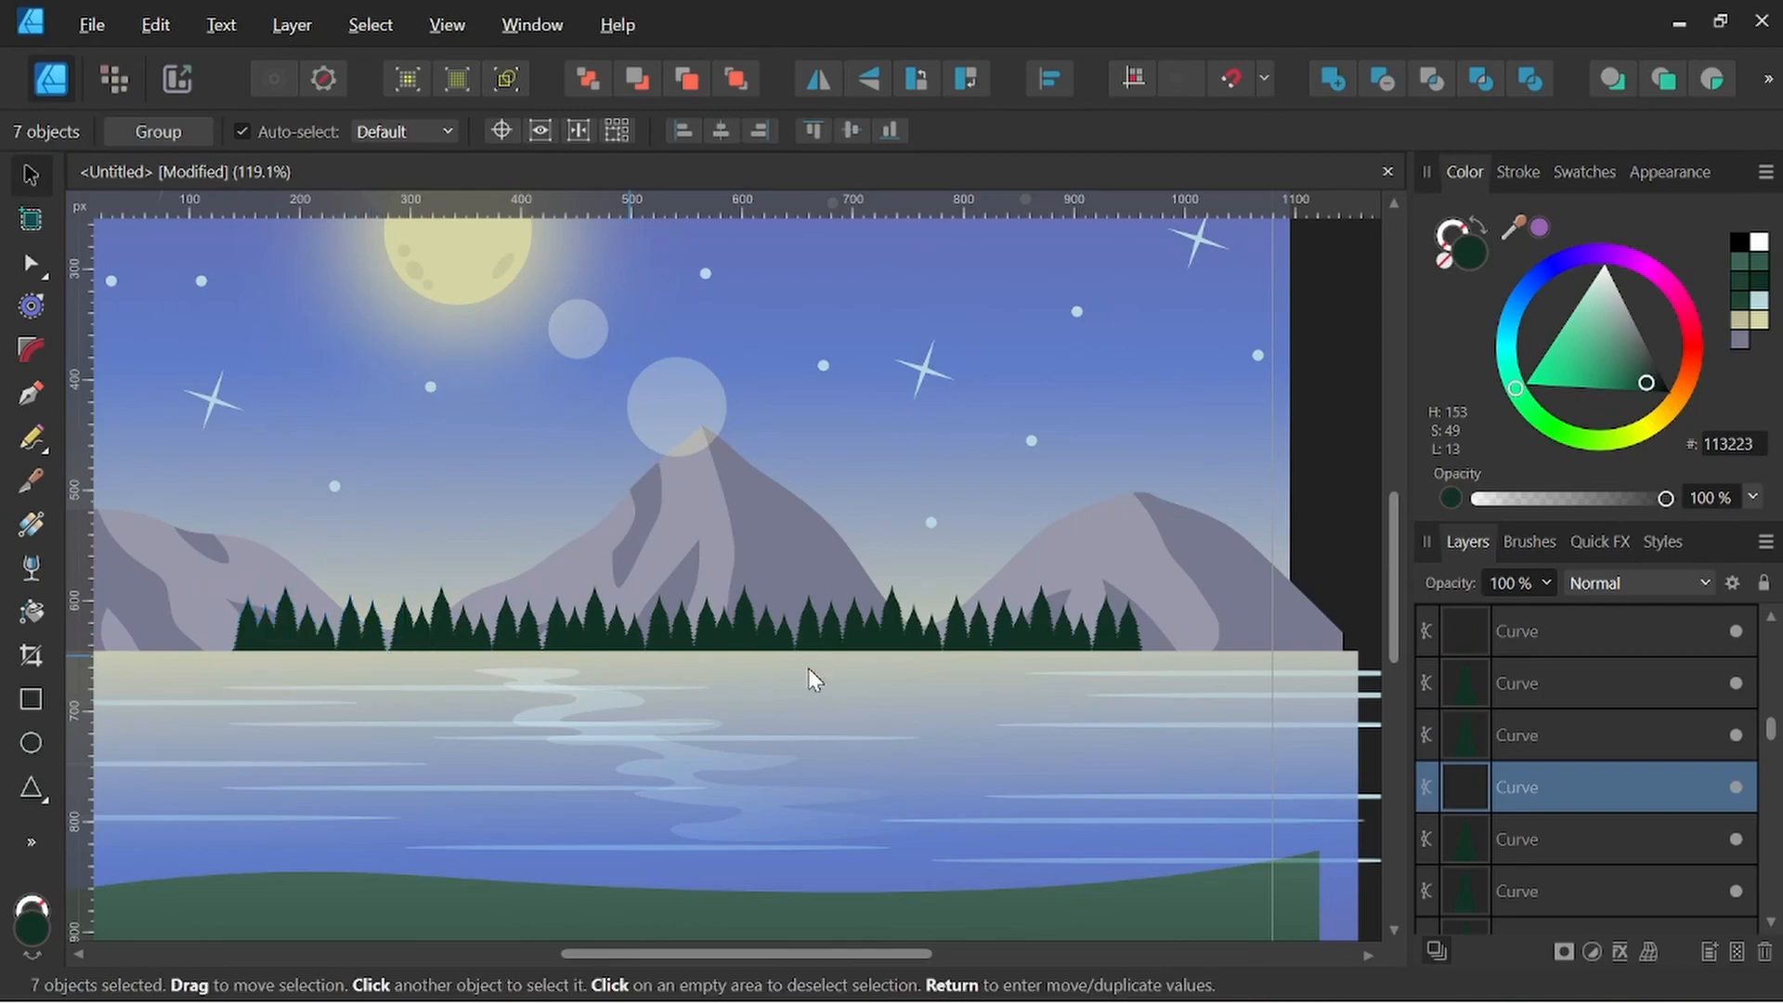
scroll(836, 700, "down", 3)
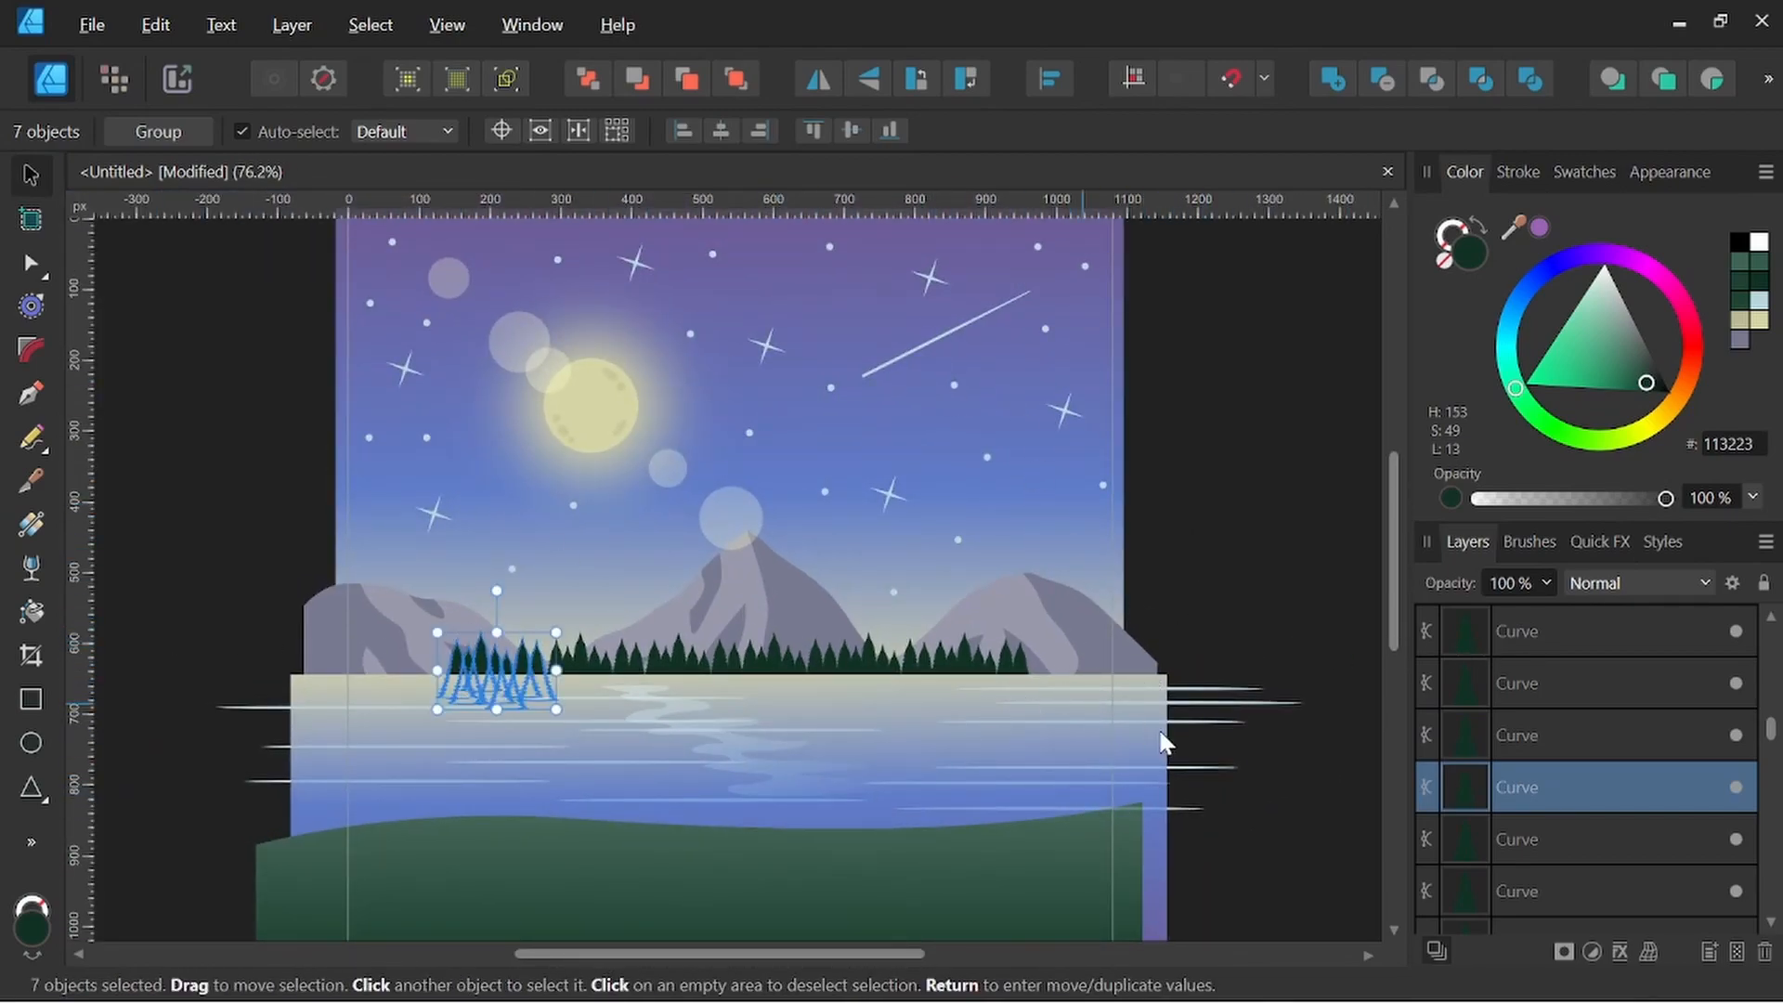
Group all the tiny far-shore tree curves and name the group BG Trees
scroll(1559, 719, "up", 2)
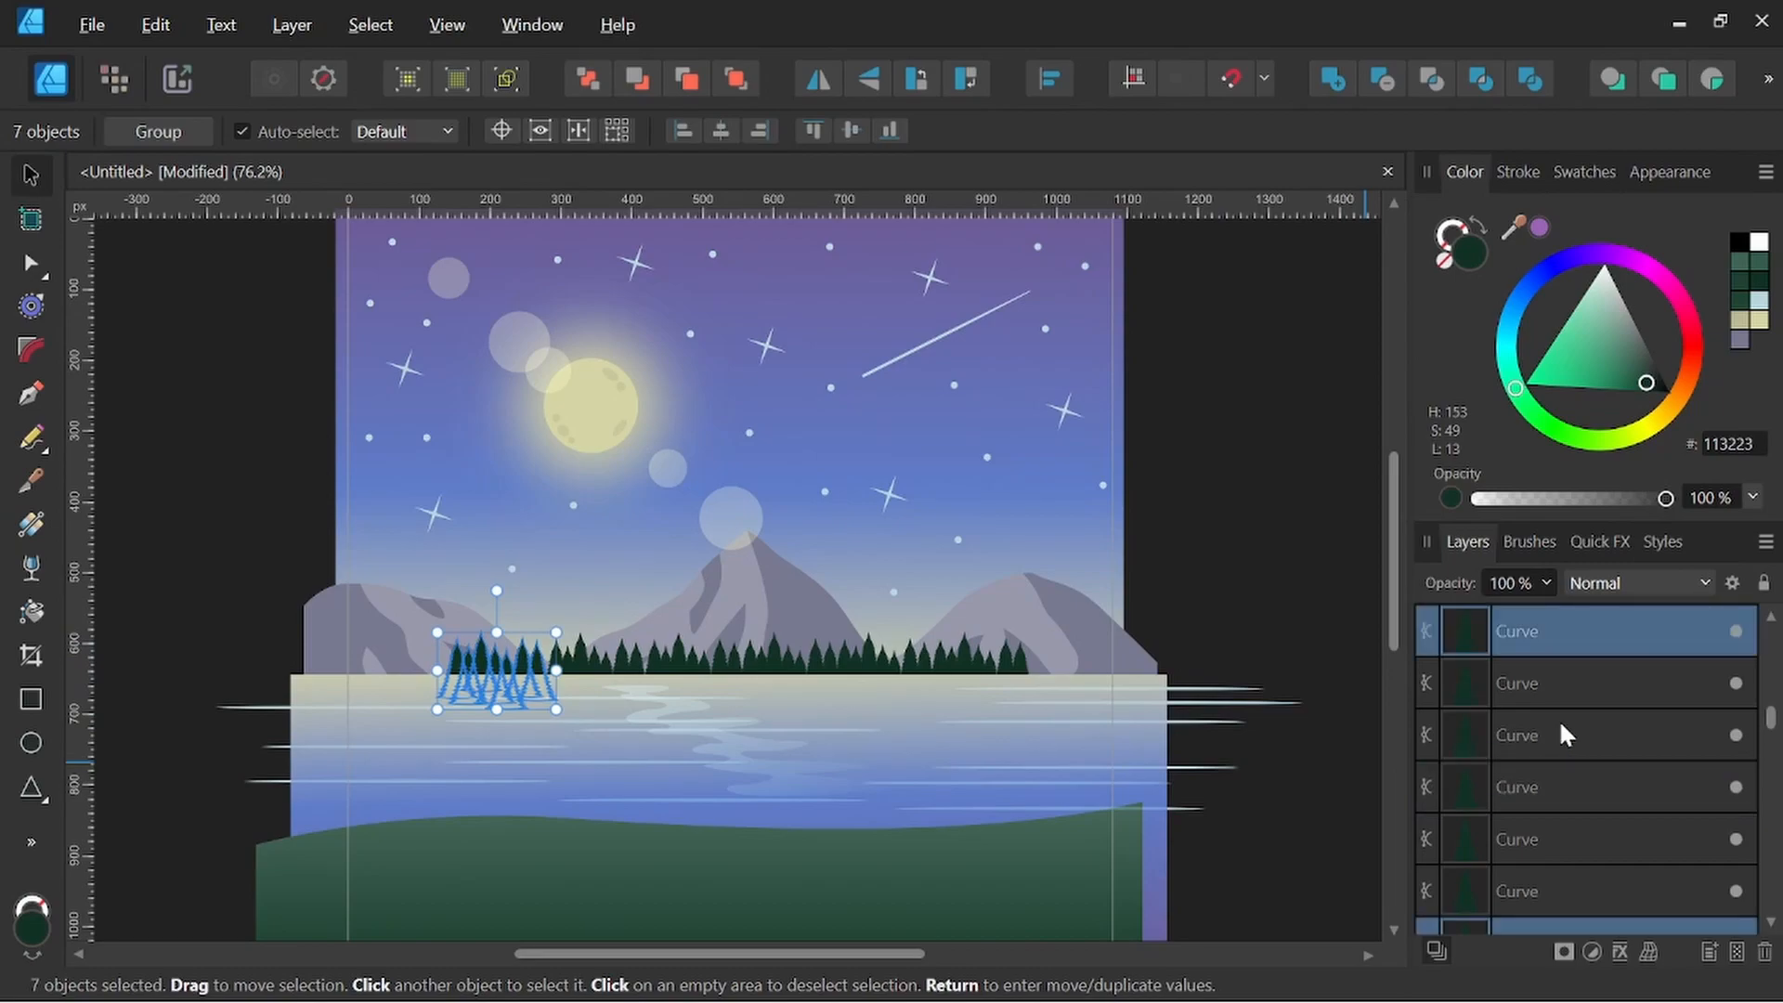
scroll(1553, 817, "down", 2)
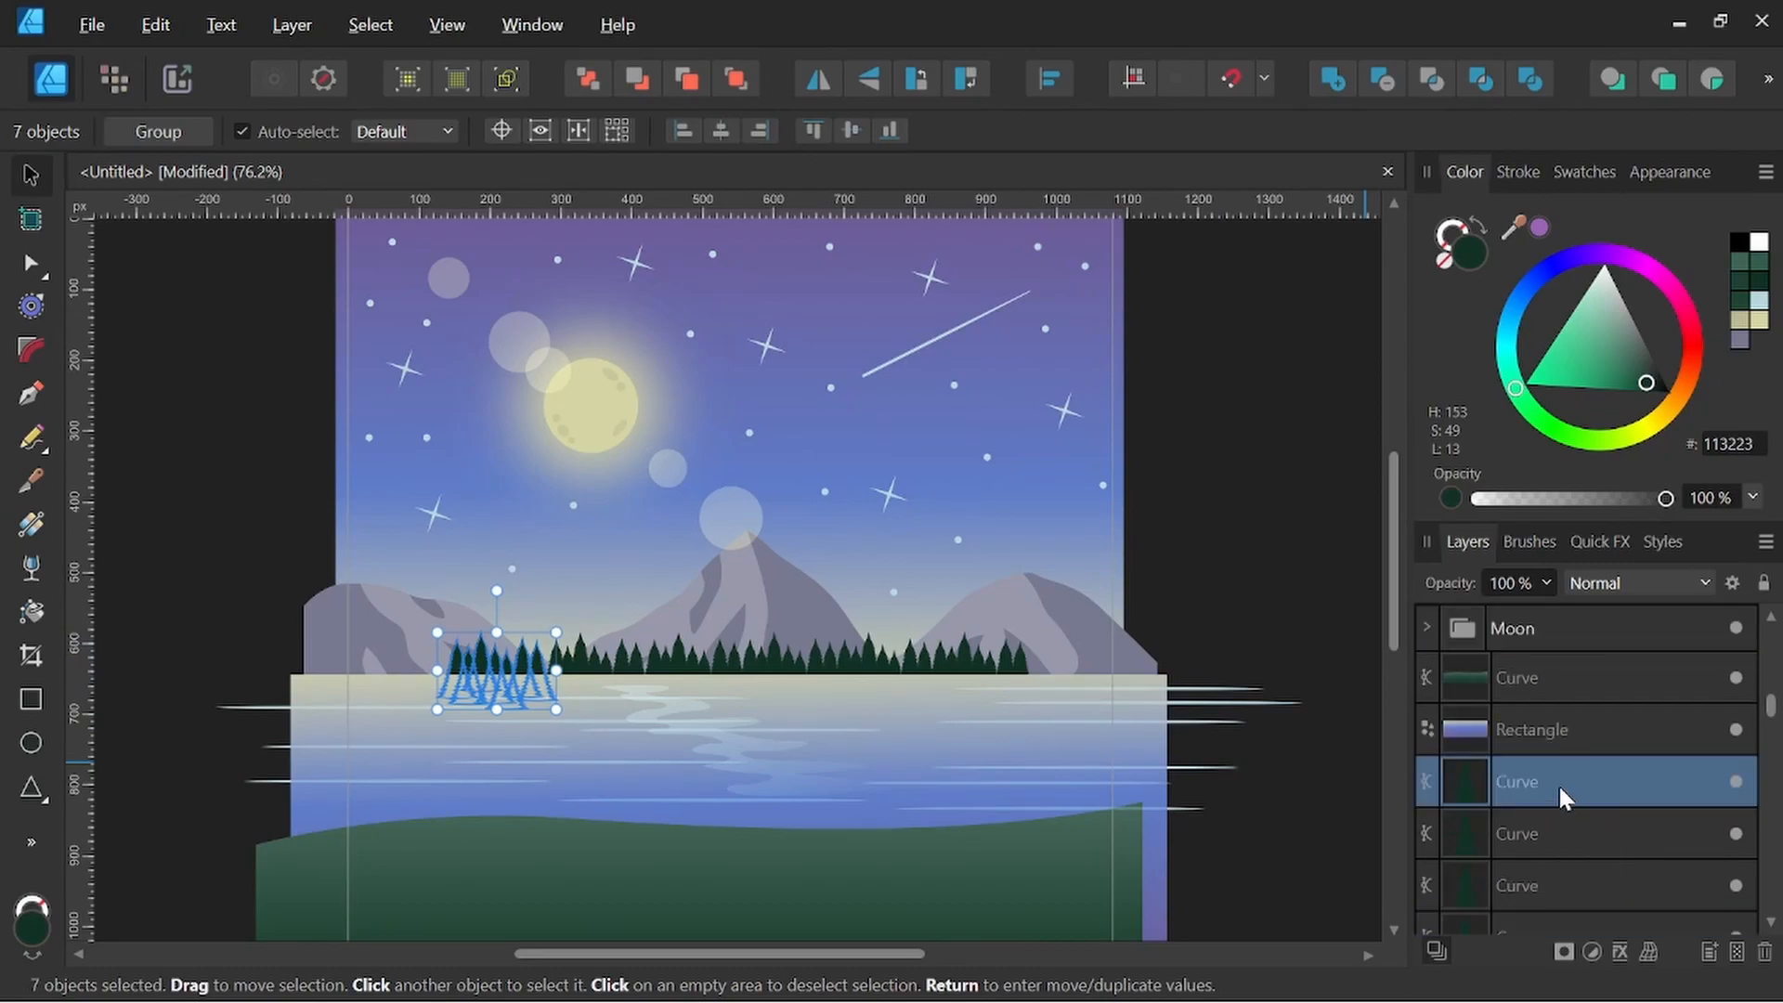
left_click(1558, 783)
scroll(1558, 784, "down", 3)
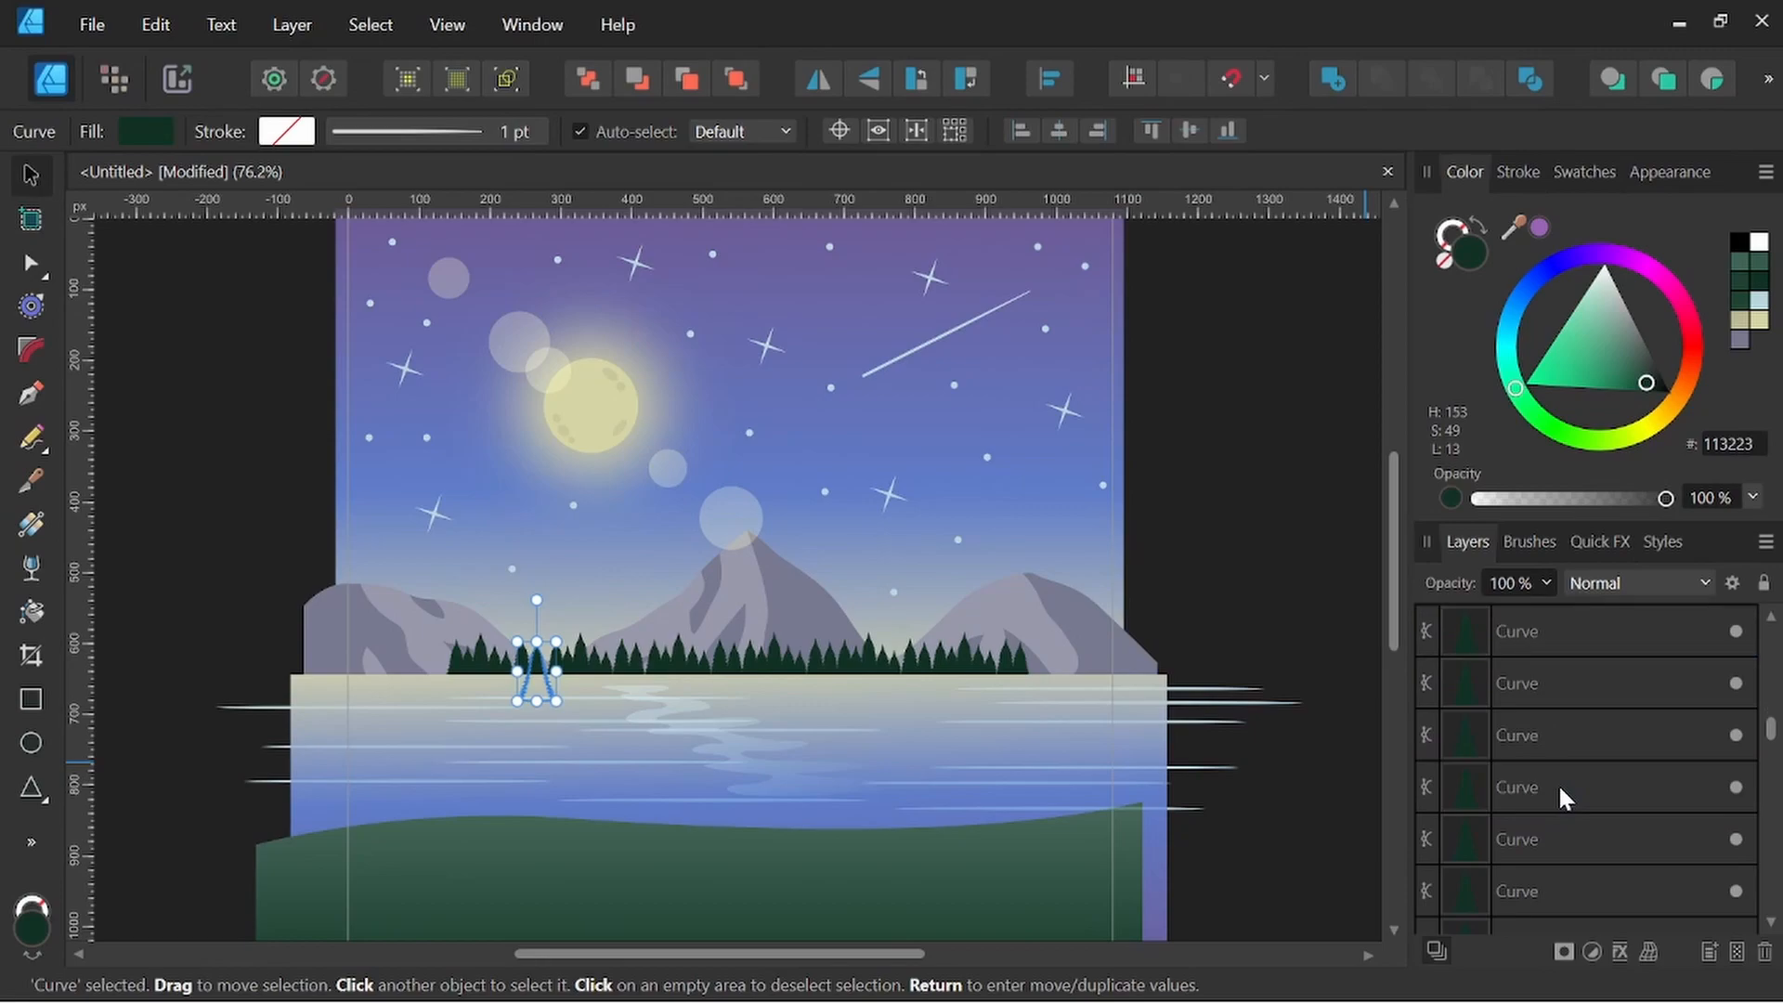
scroll(1560, 788, "down", 5)
scroll(1560, 792, "down", 2)
key("shift")
left_click(1560, 739, "shift")
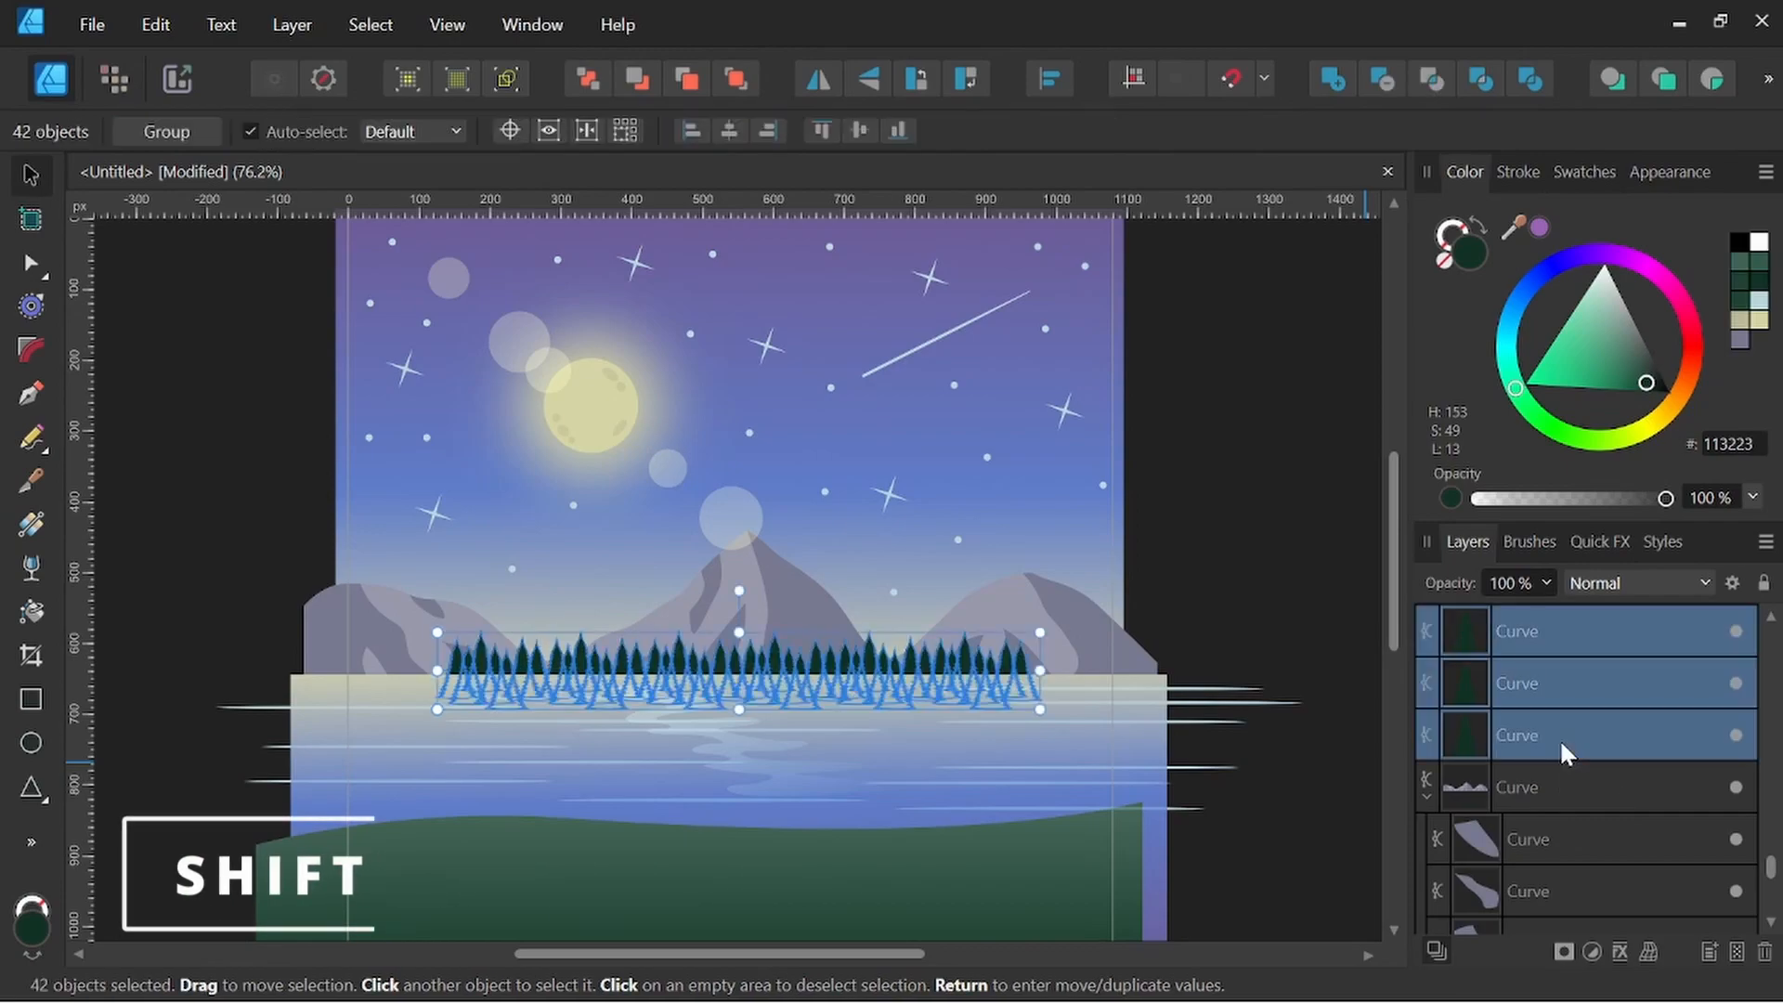
right_click(1558, 738)
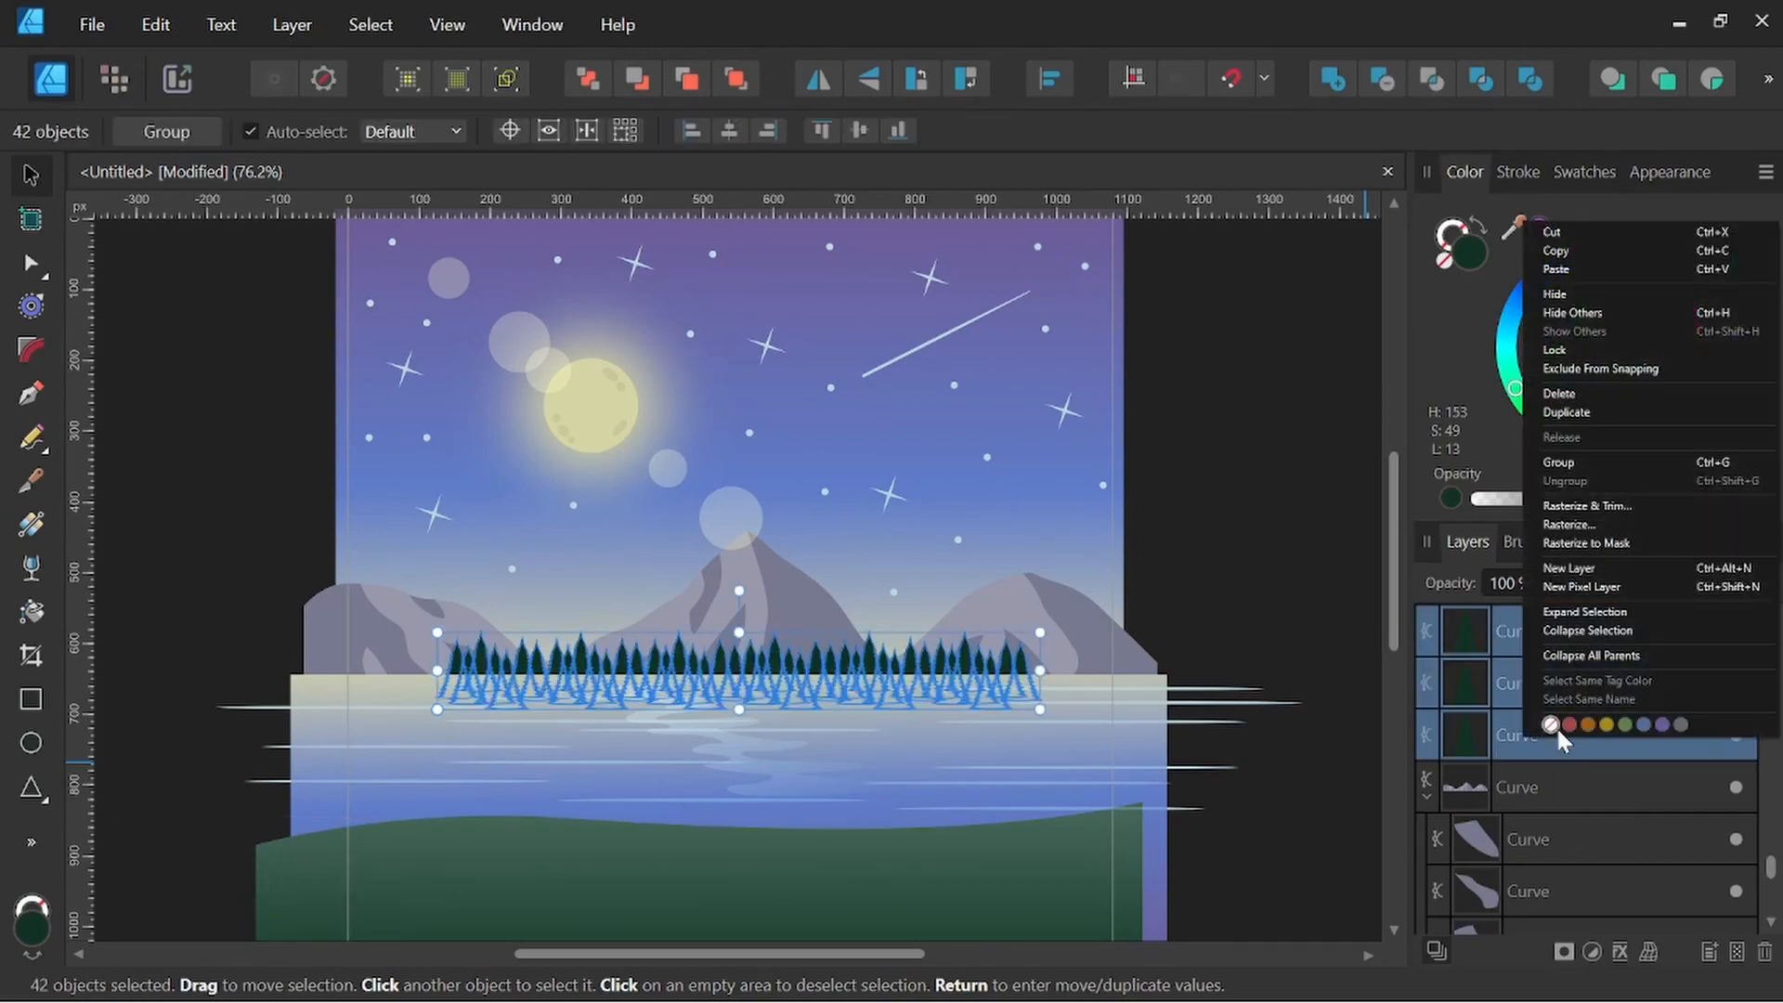
left_click(1567, 465)
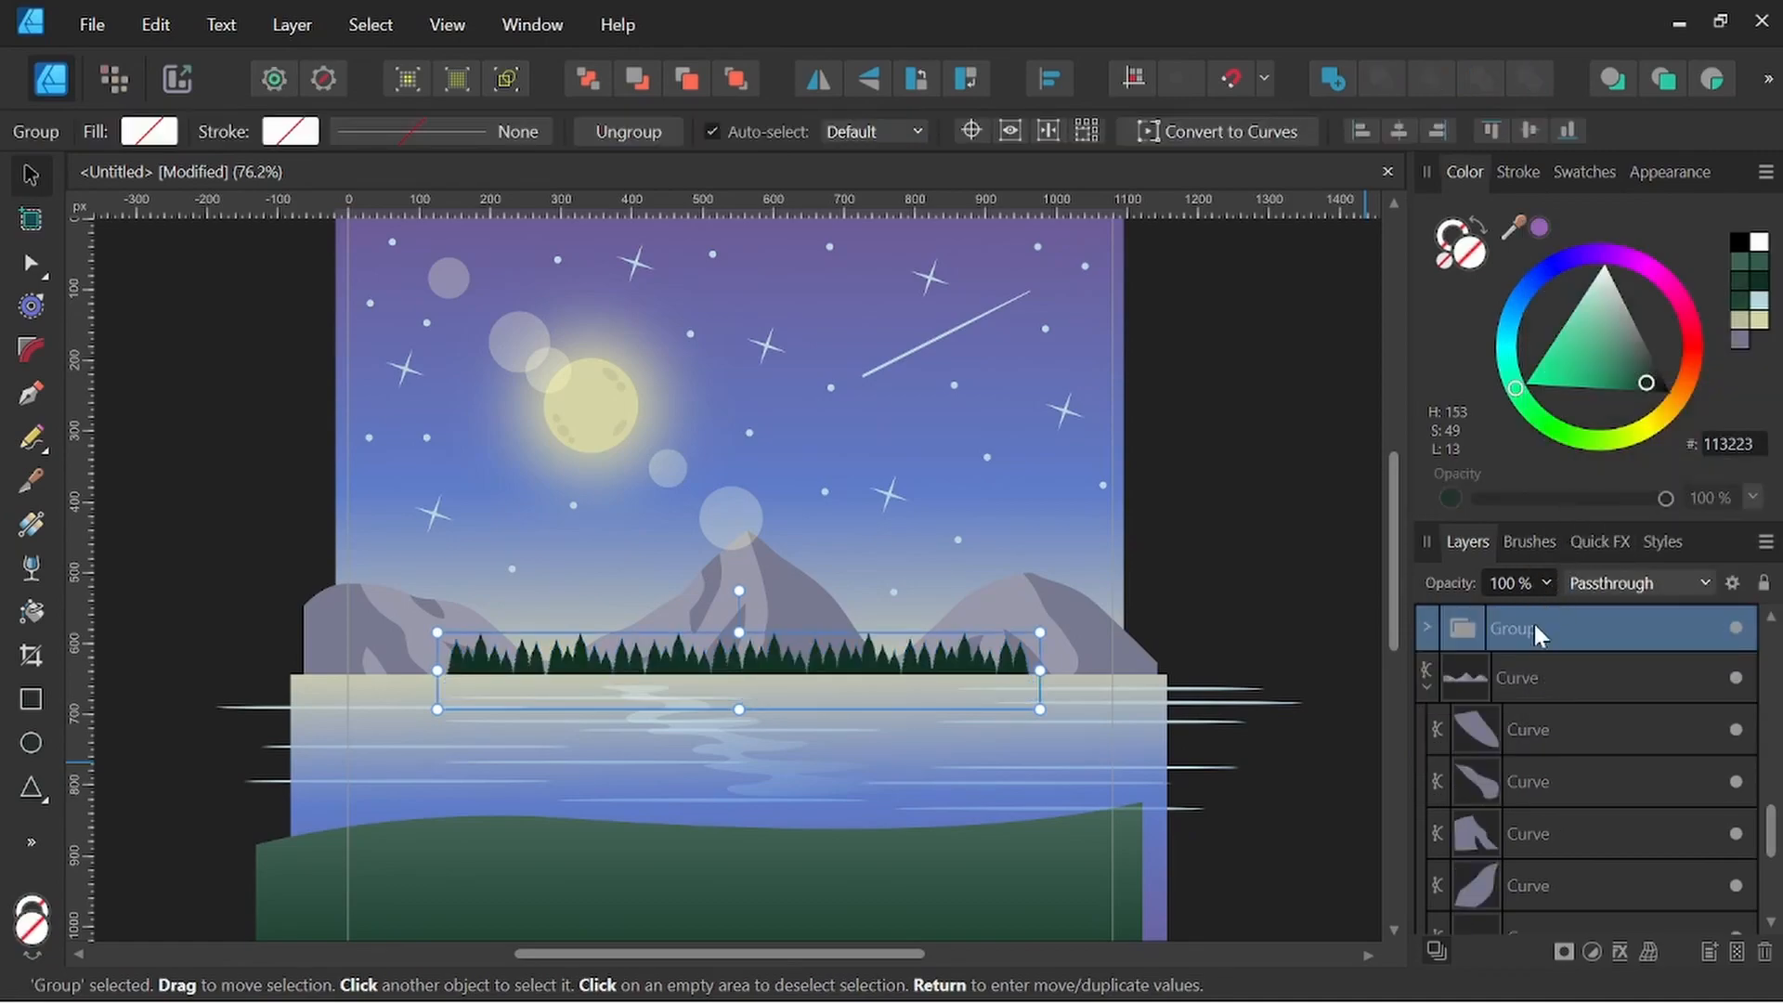
double_click(1518, 635)
type("BG Trees")
key("Return")
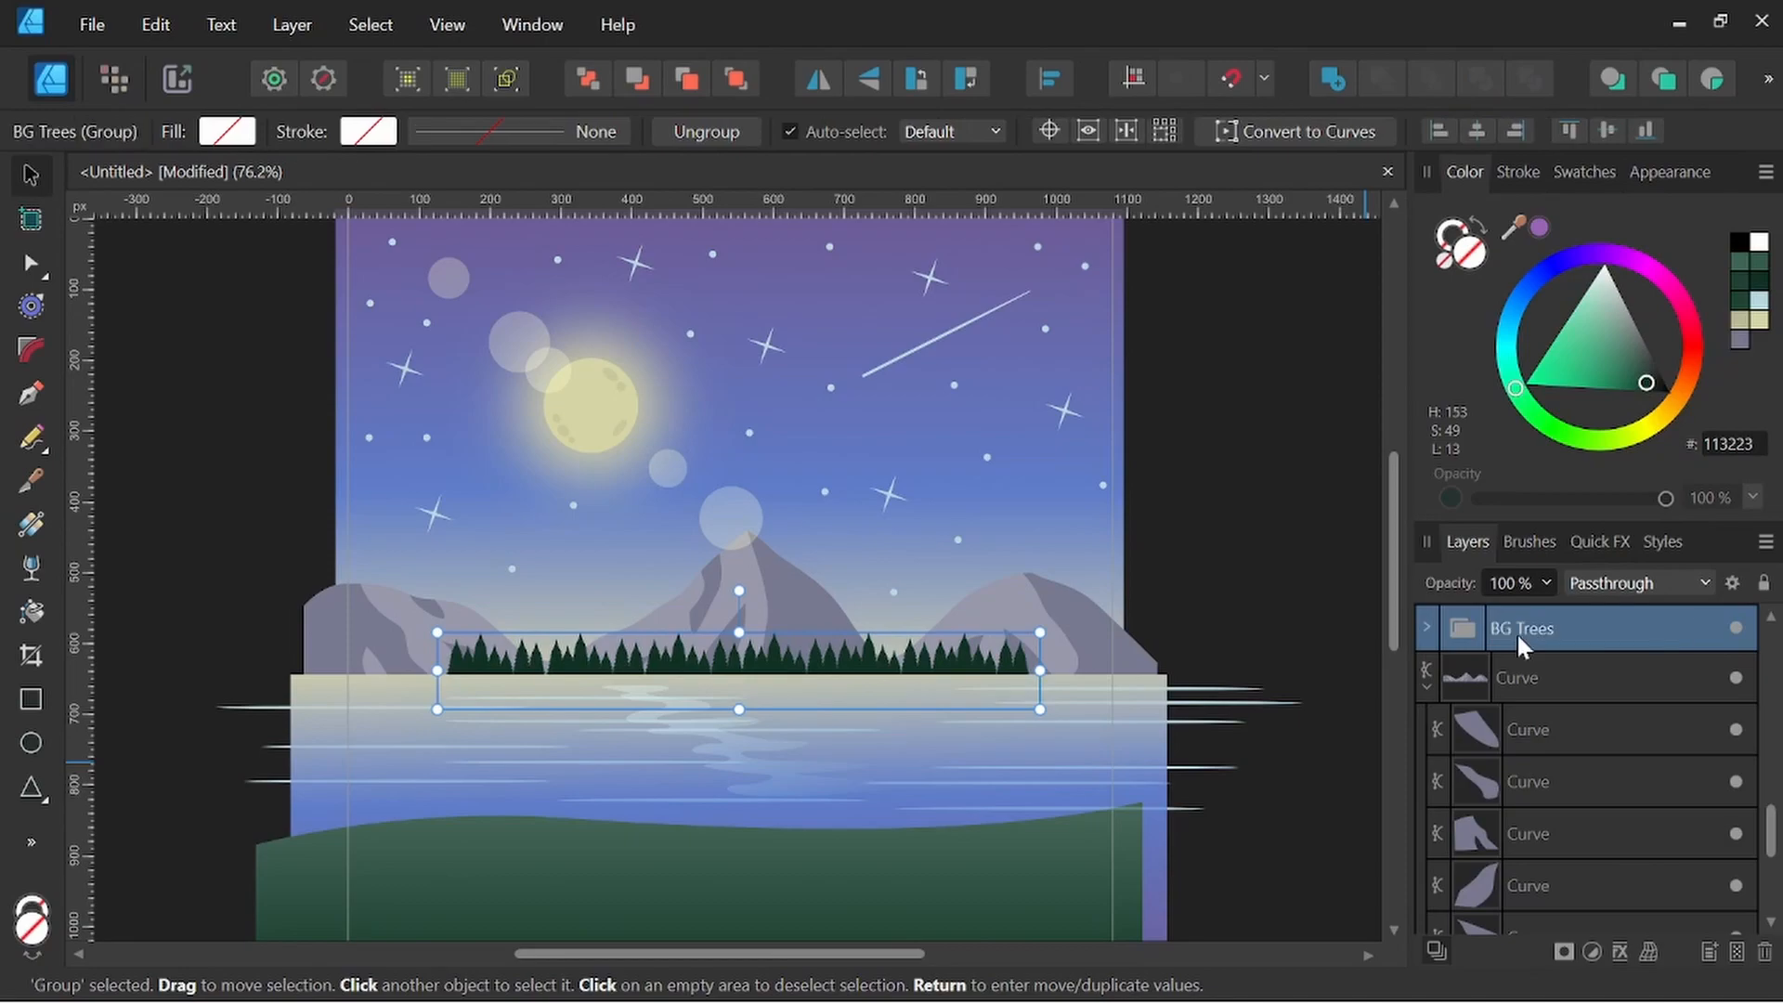
Nest the moon reflection curve and all the ripple ellipses inside the lake rectangle so they are clipped to it
left_click(1426, 686)
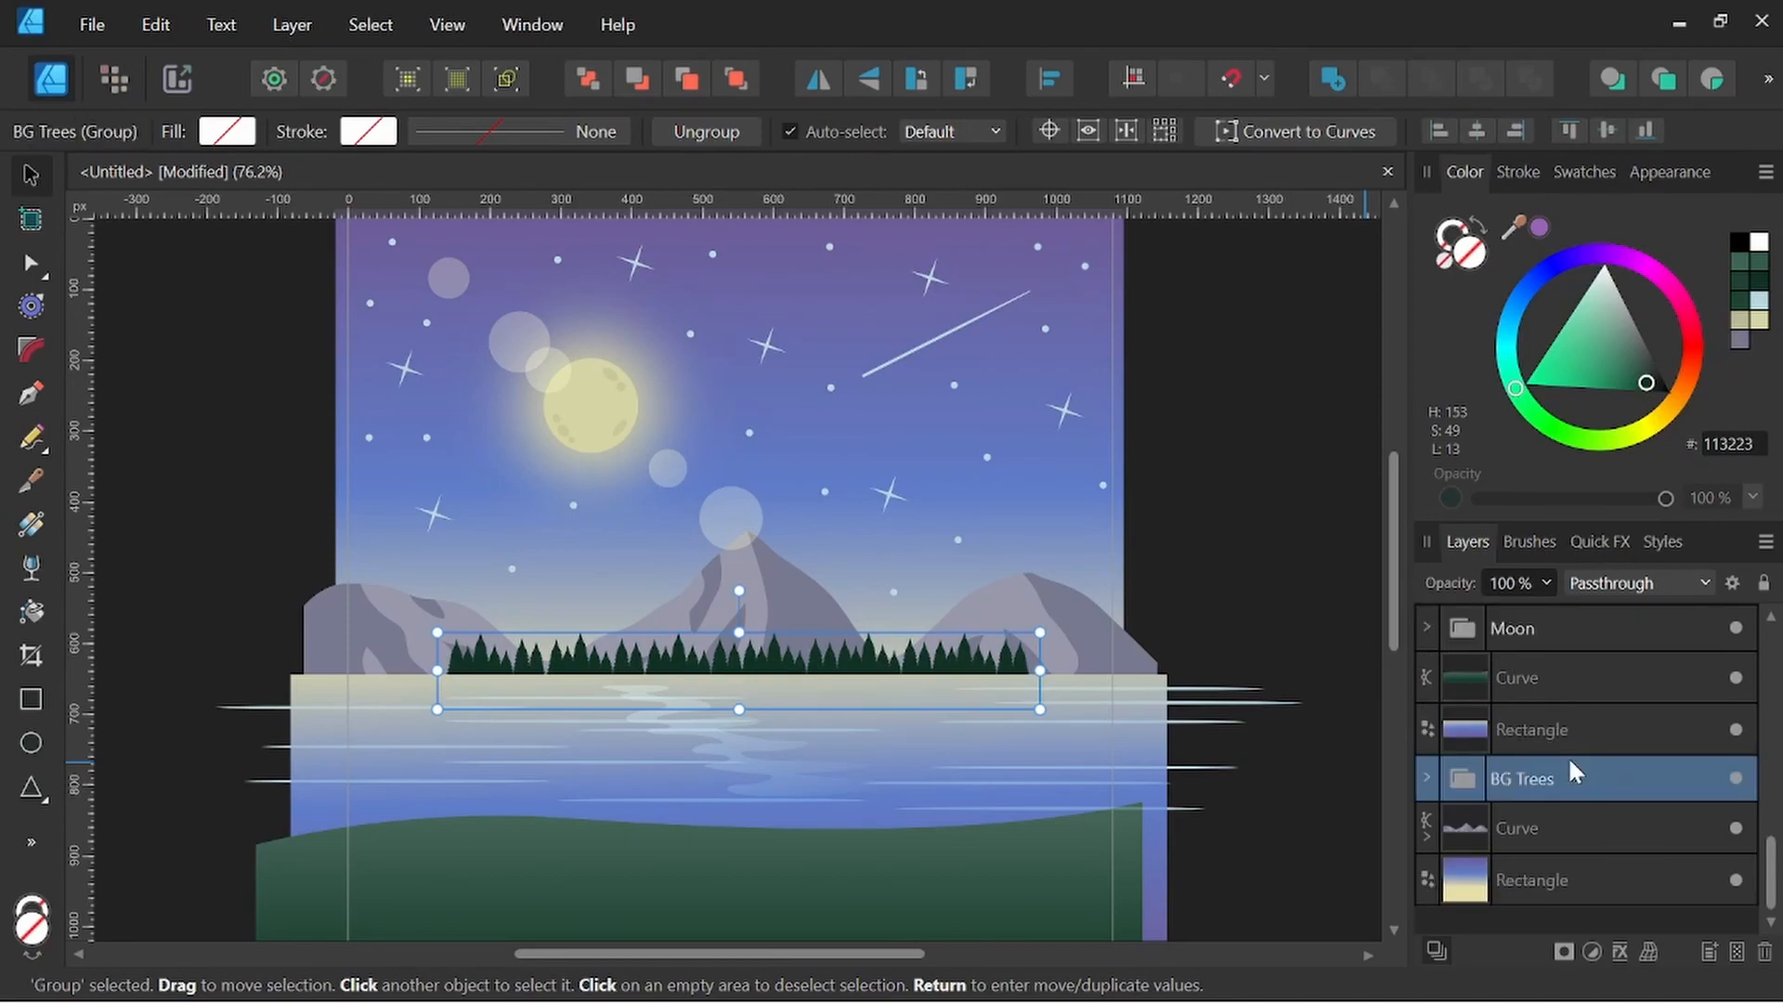
scroll(1573, 743, "up", 3)
left_click(1542, 685)
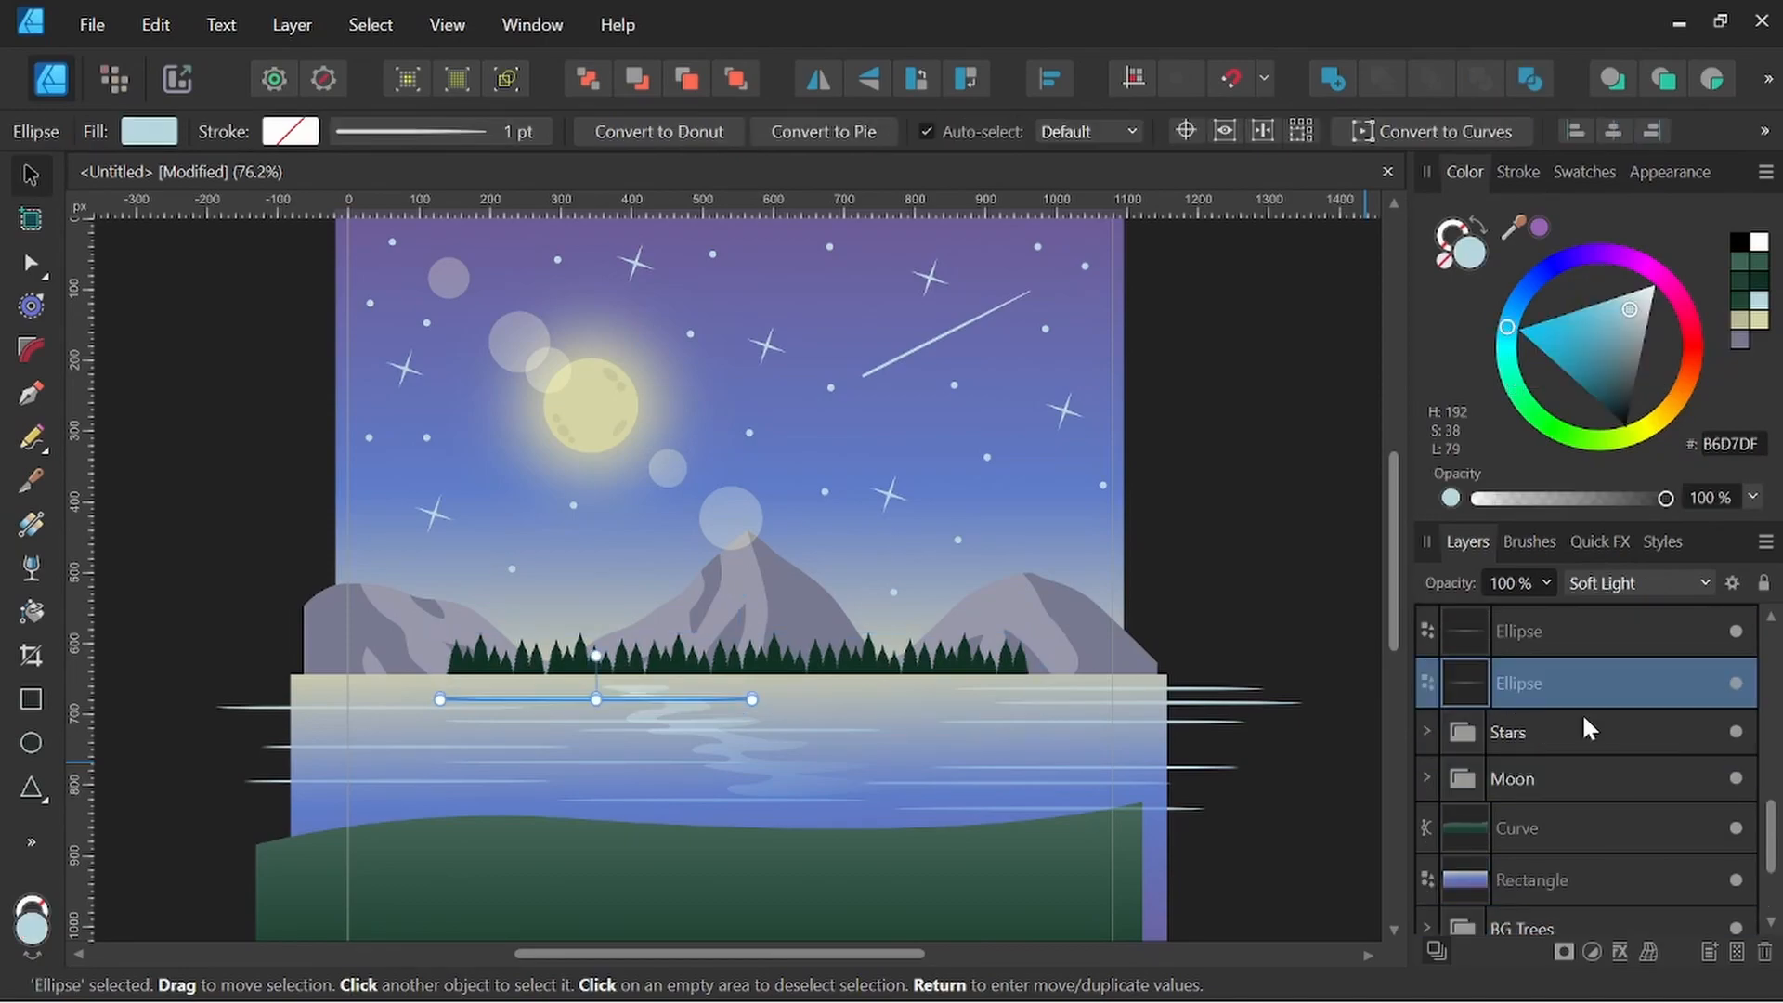
scroll(1542, 688, "up", 5)
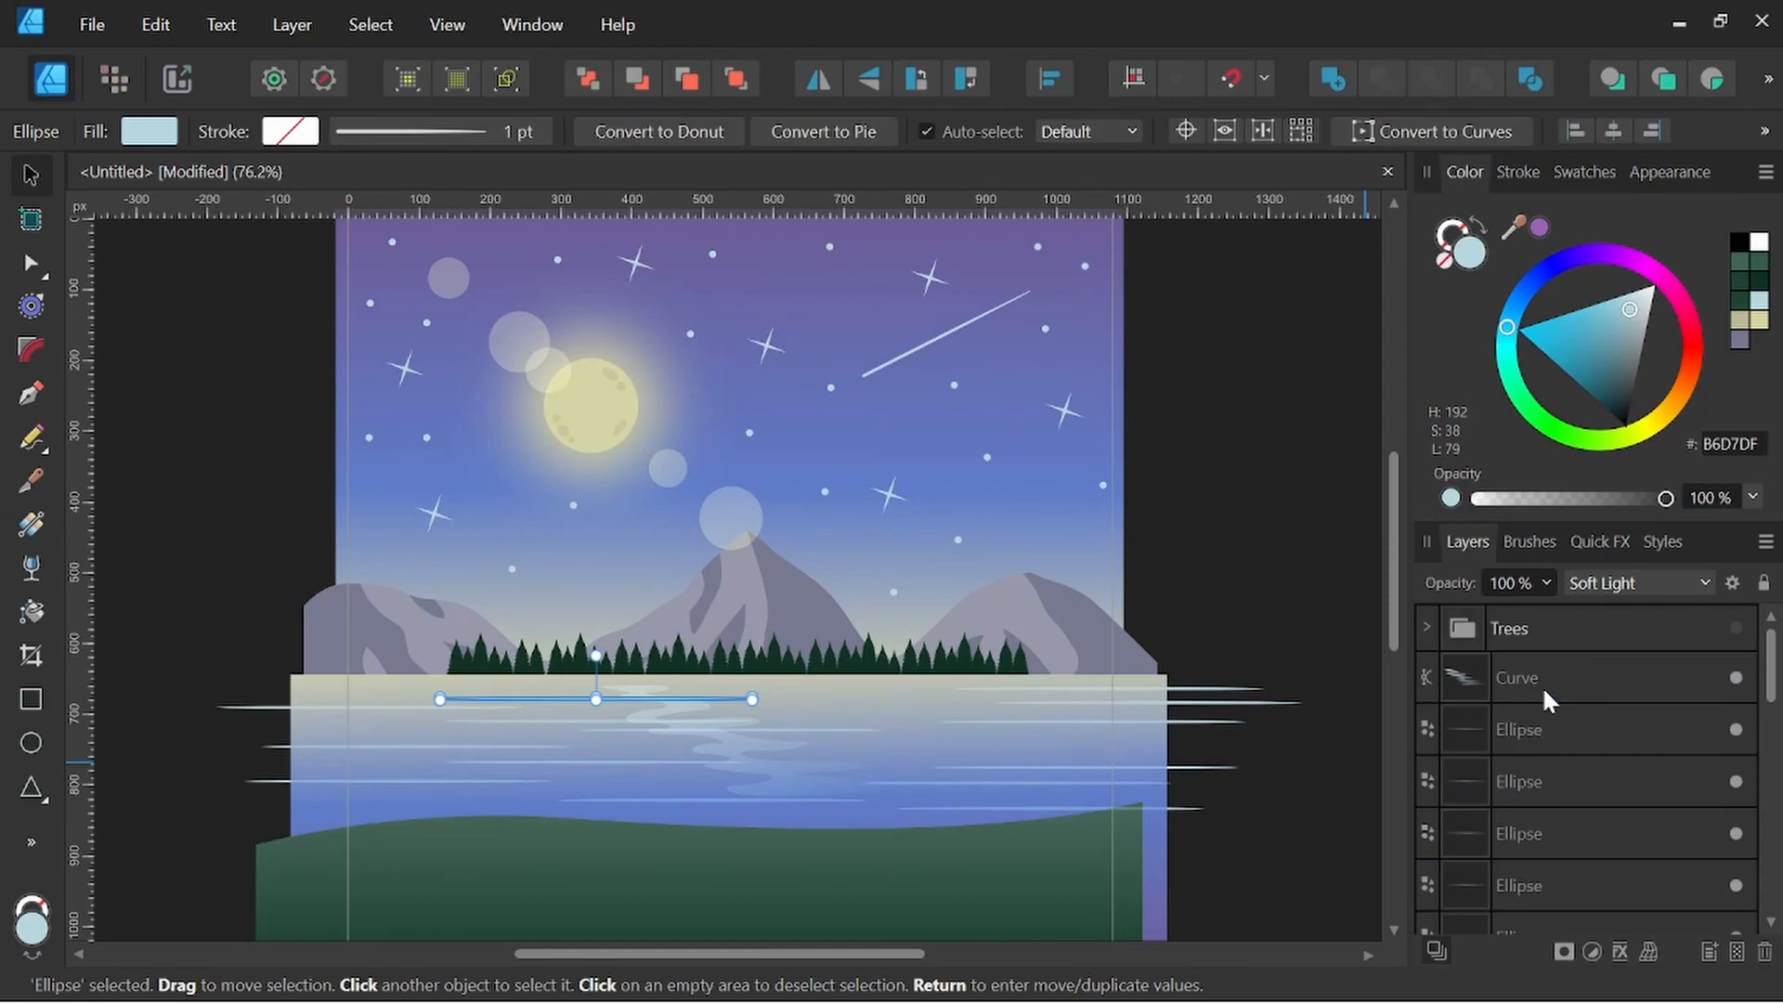
left_click(1542, 685)
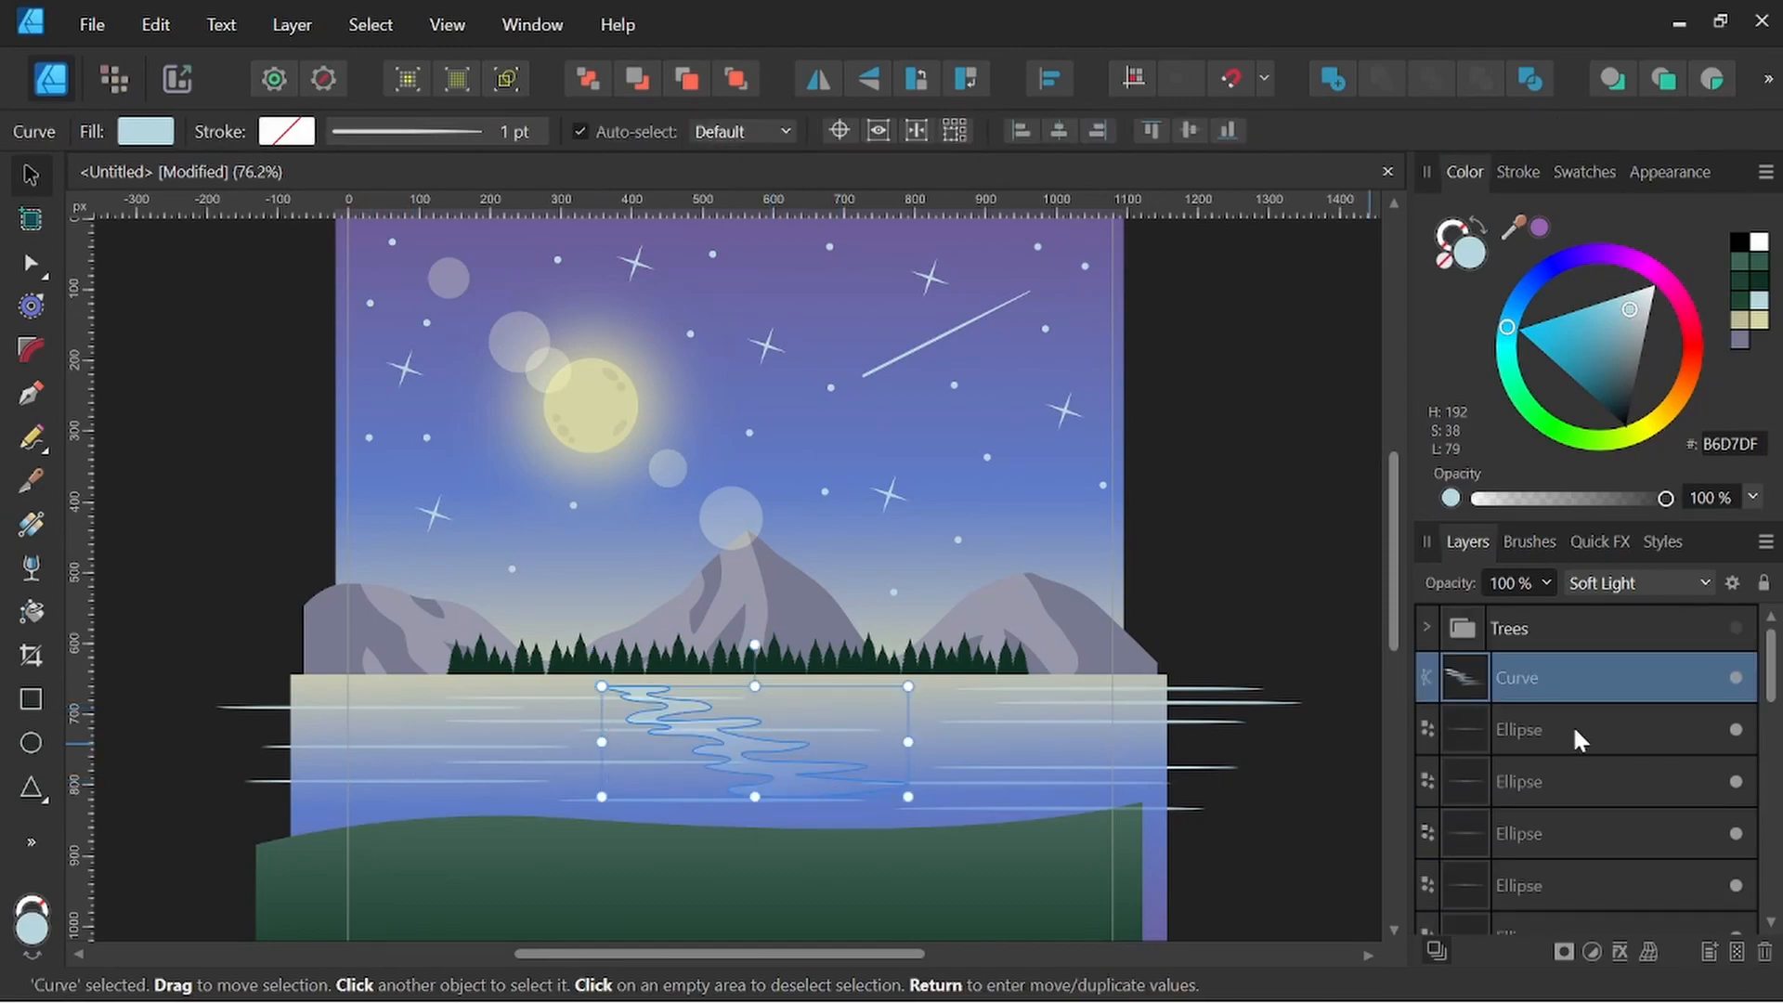
scroll(1564, 761, "down", 5)
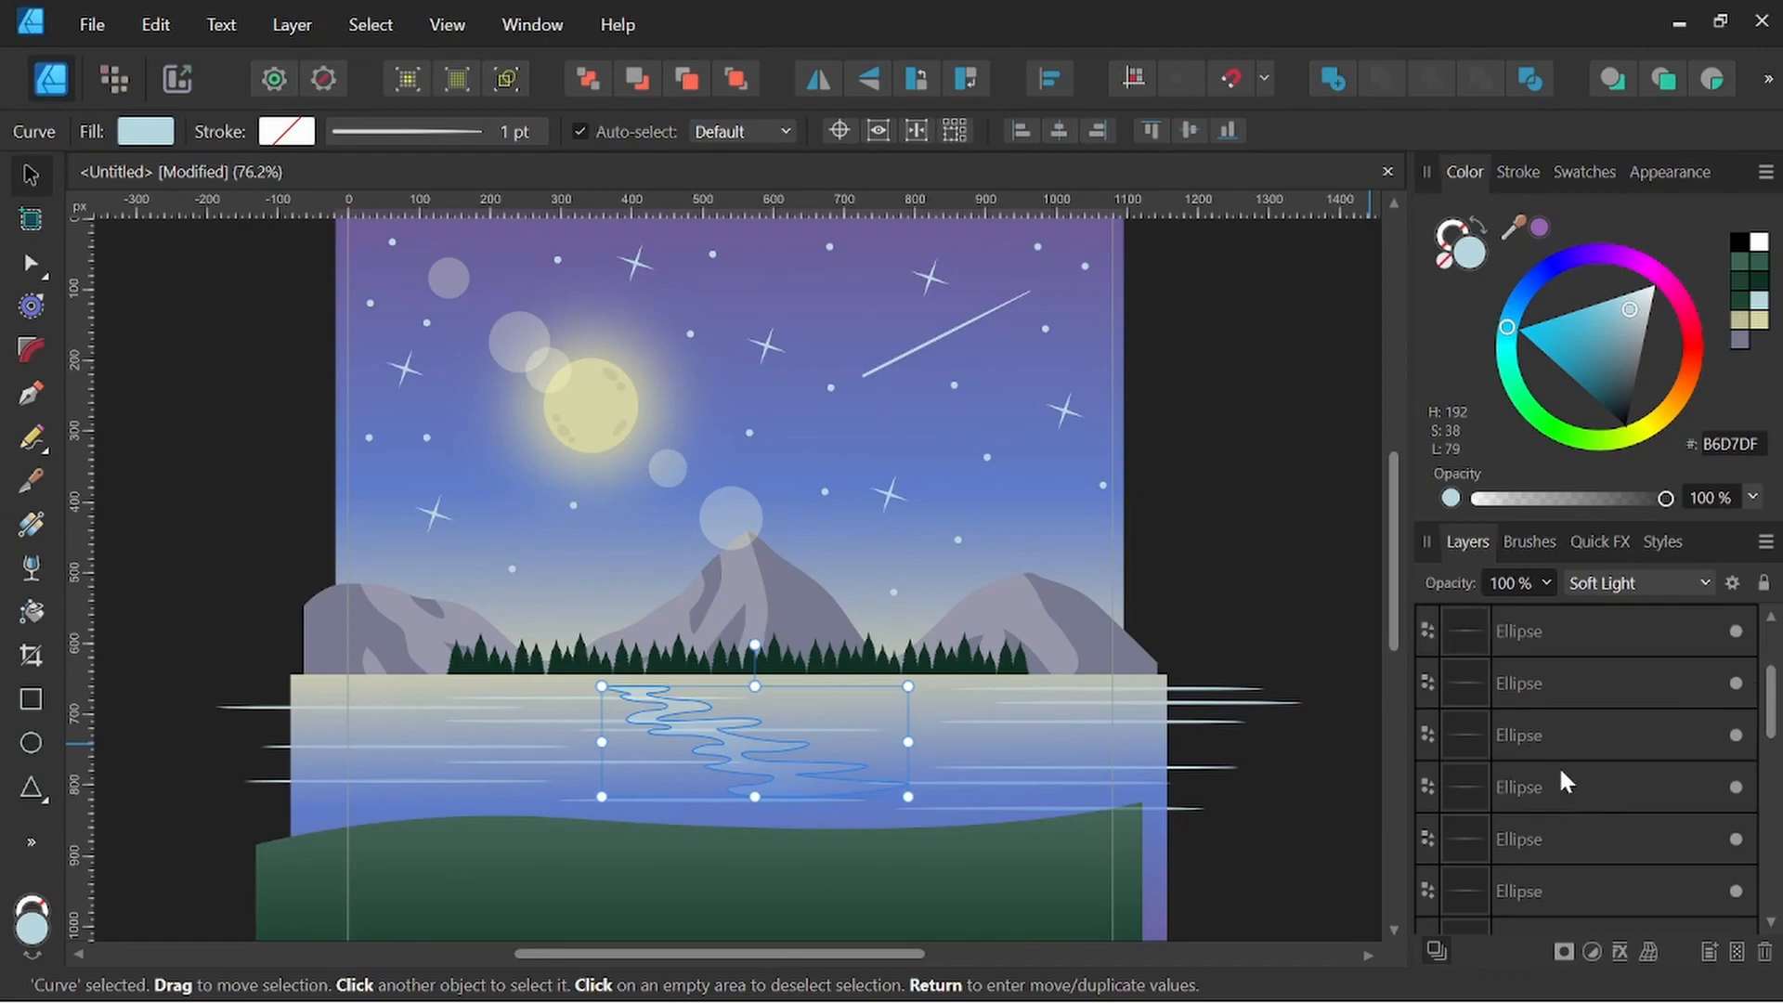
left_click(1557, 779, "shift")
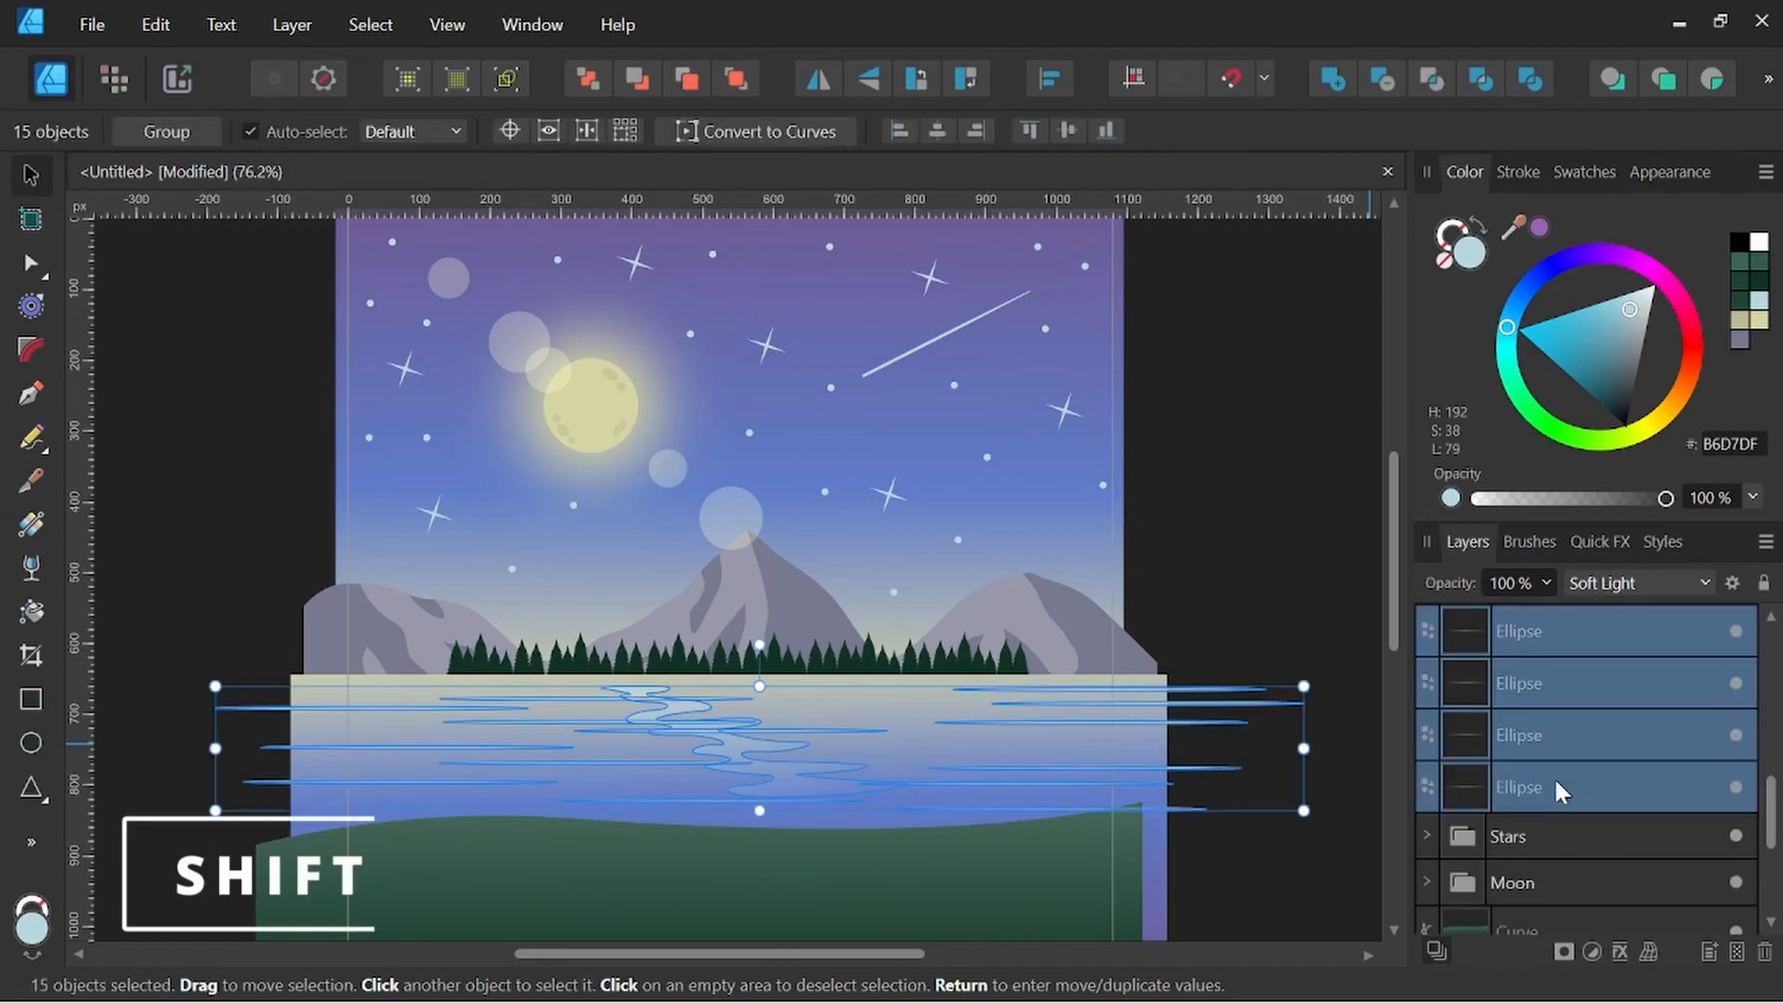
scroll(1525, 693, "up", 5)
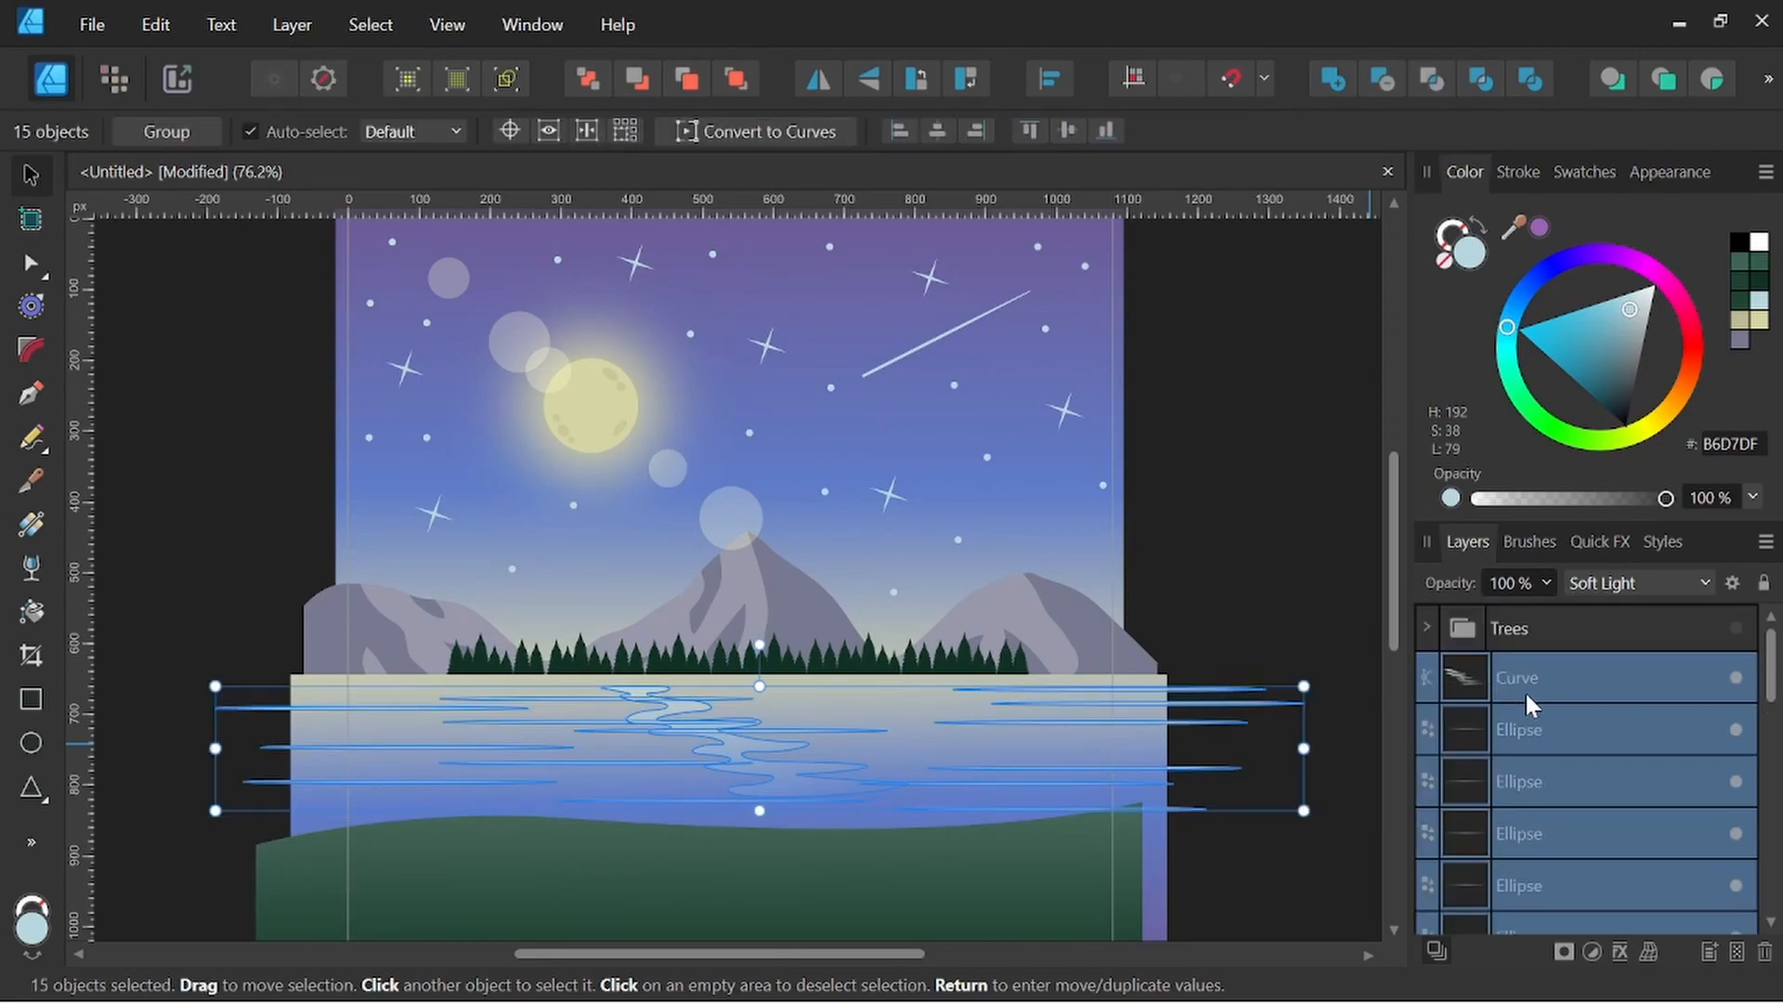
scroll(1534, 761, "down", 5)
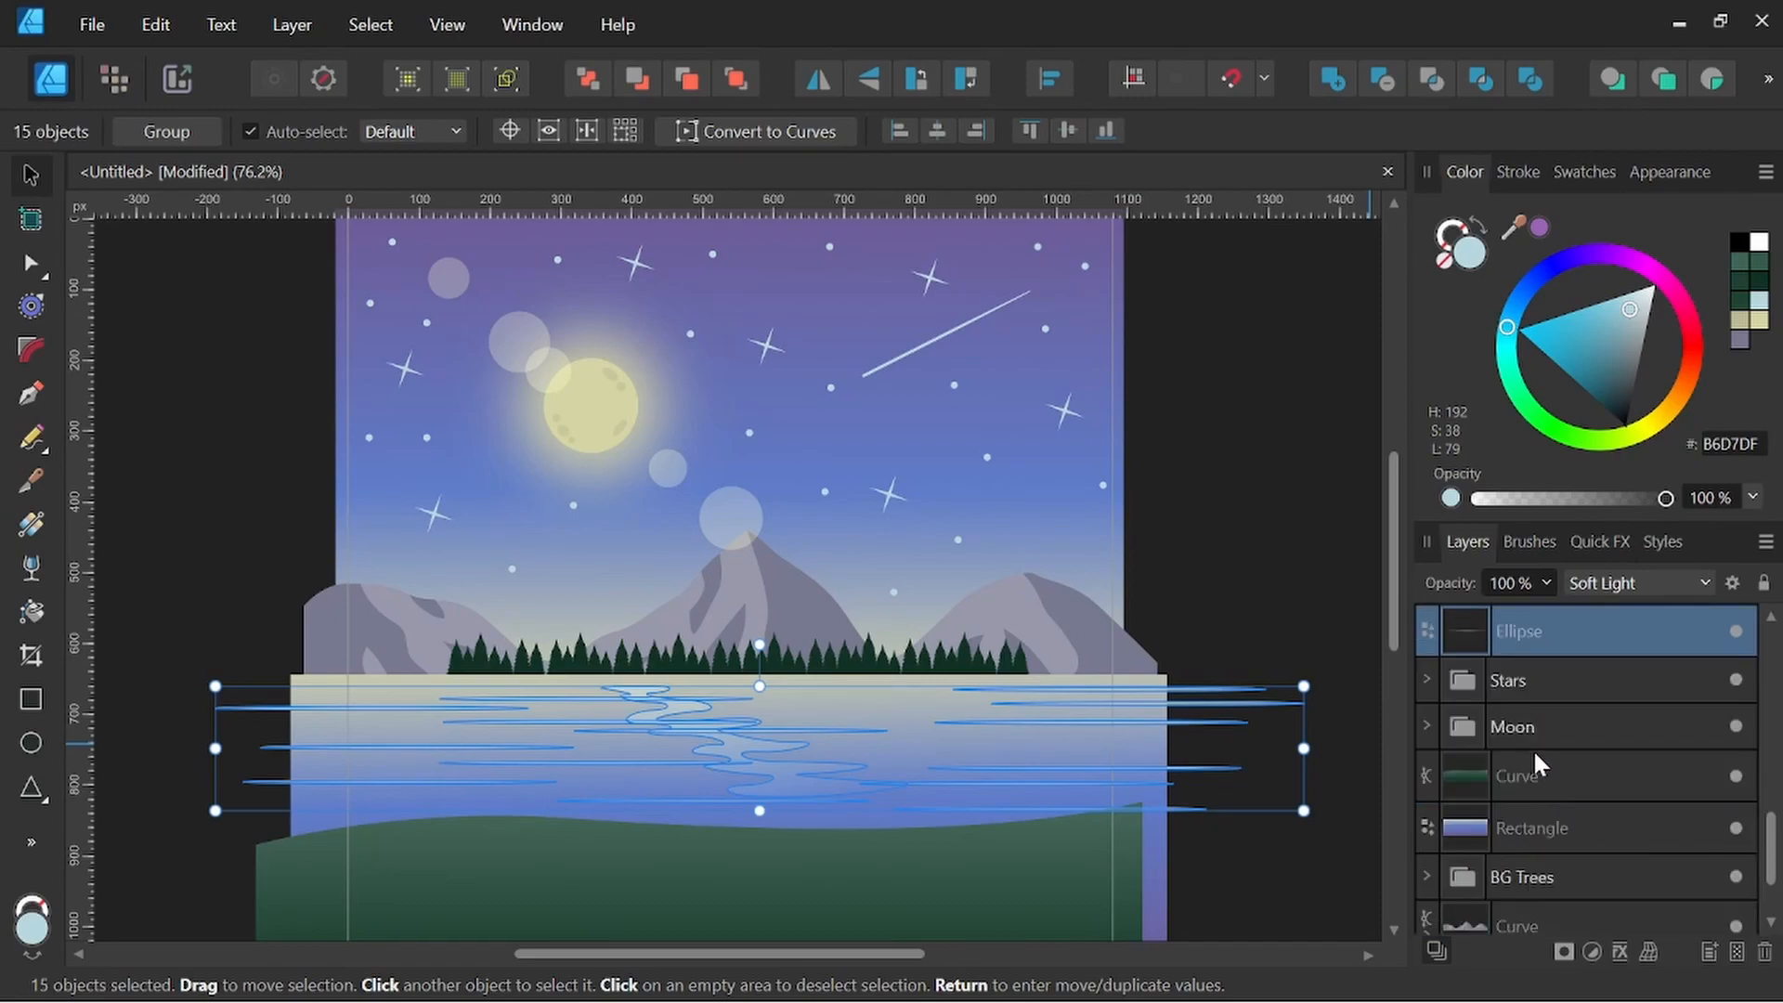
left_click_drag(1547, 632, 1532, 832)
left_click(1261, 566)
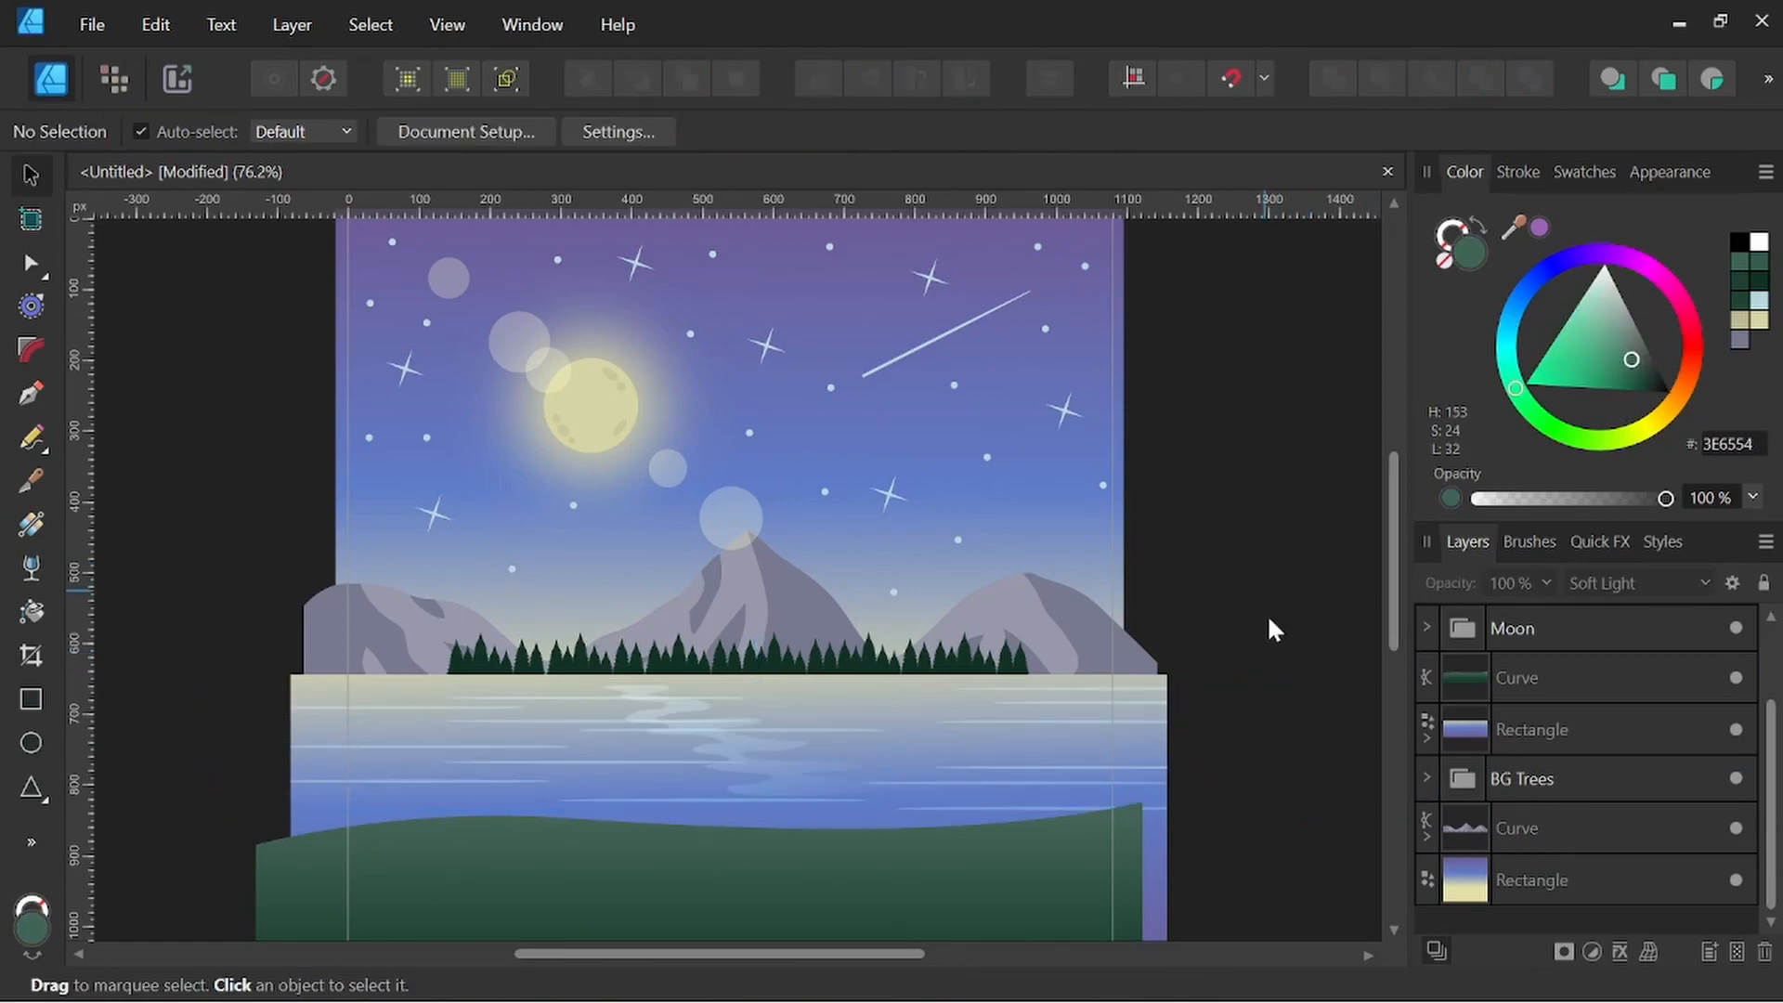
Make the hidden Trees group visible again so the framing pines appear in the scene
scroll(1289, 645, "down", 2)
key("space")
left_click_drag(1238, 697, 1215, 648)
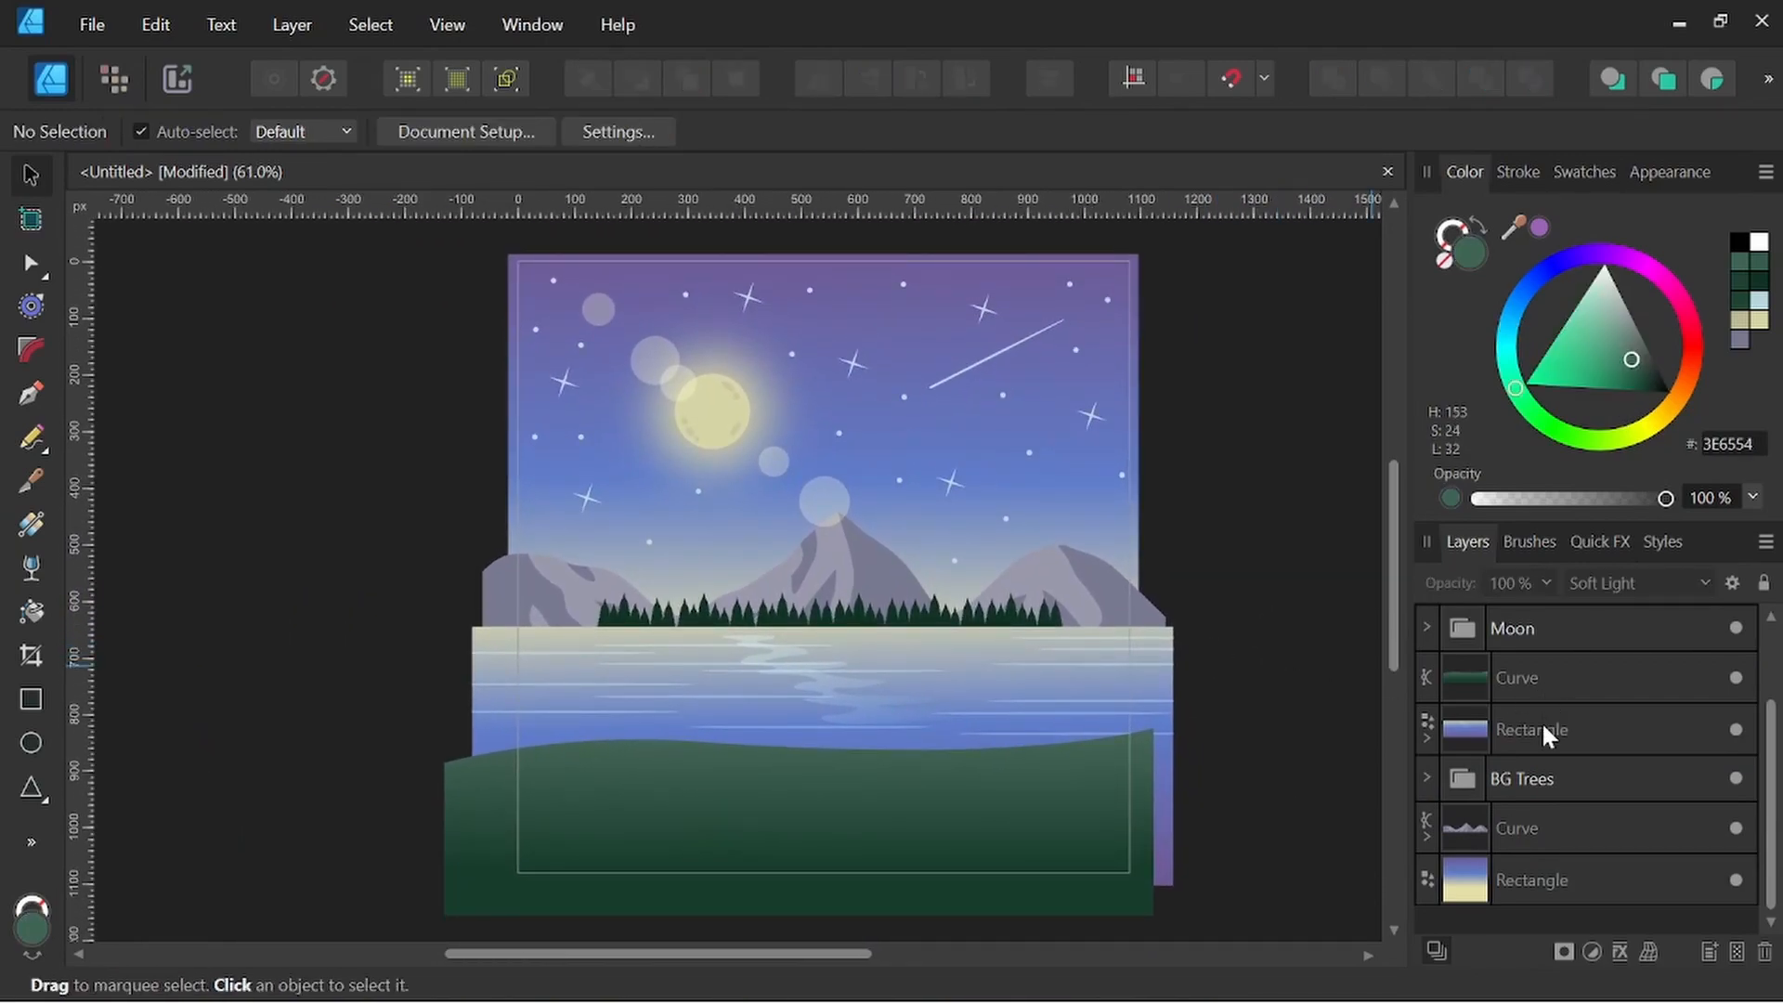
scroll(1579, 733, "up", 2)
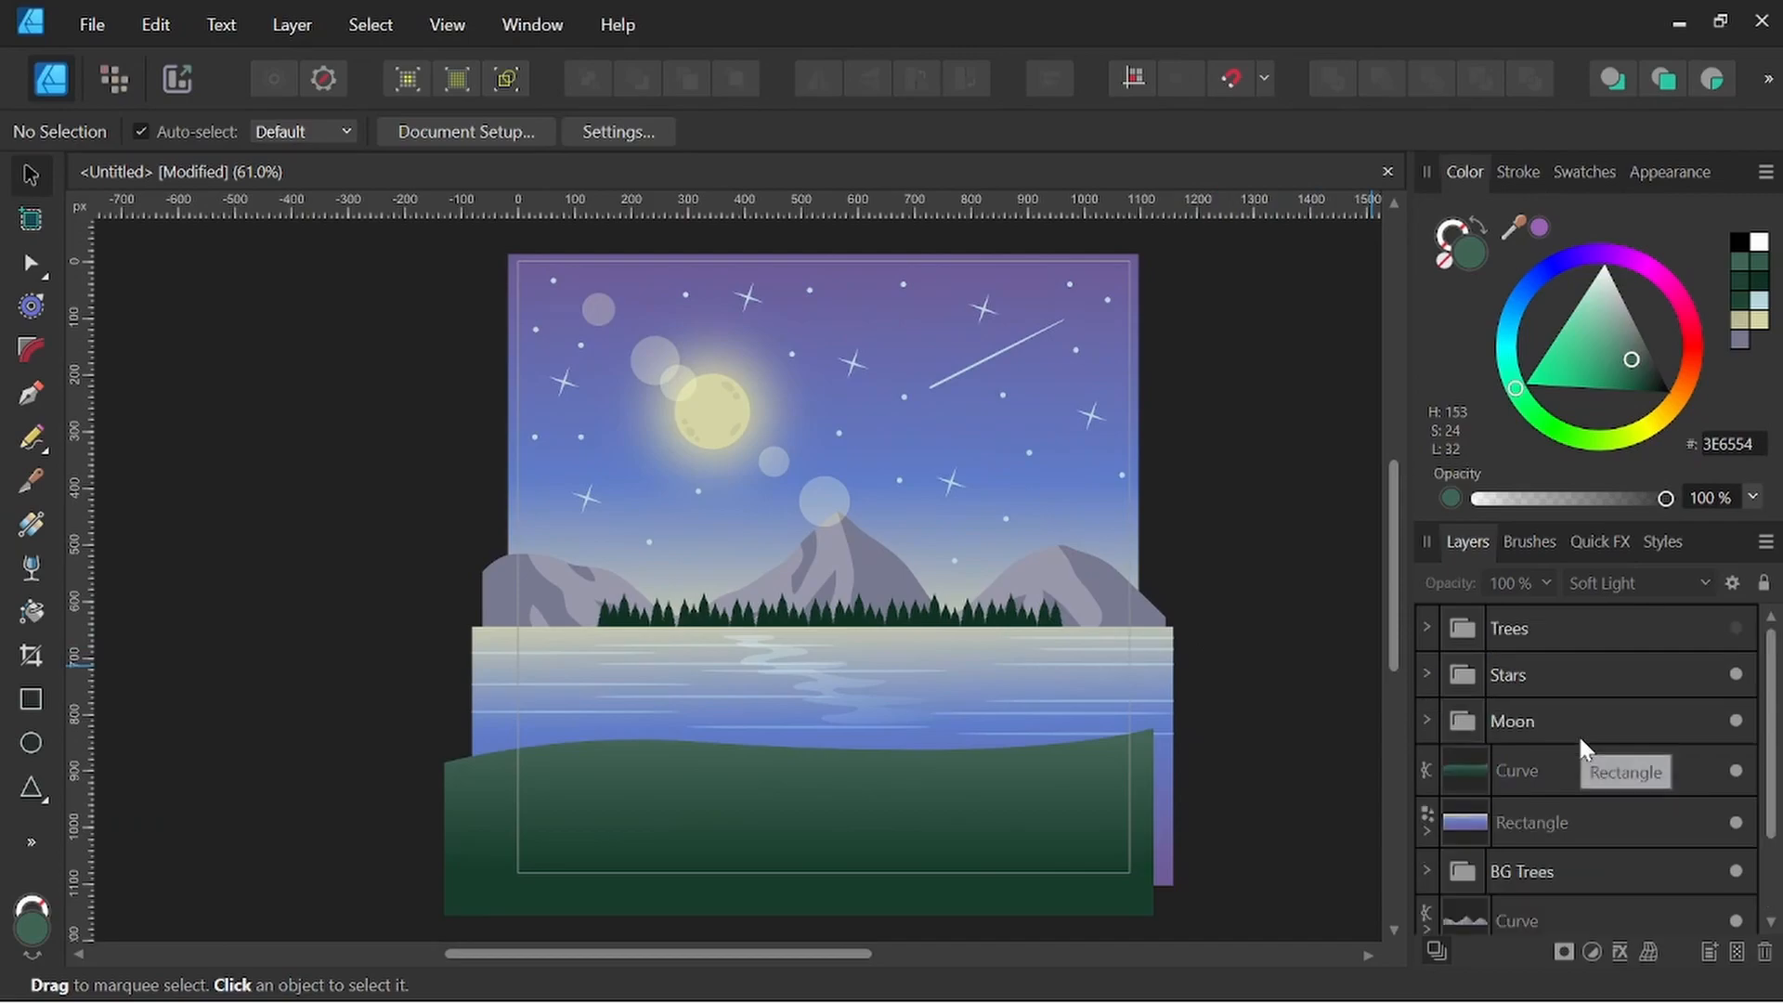
left_click(1737, 630)
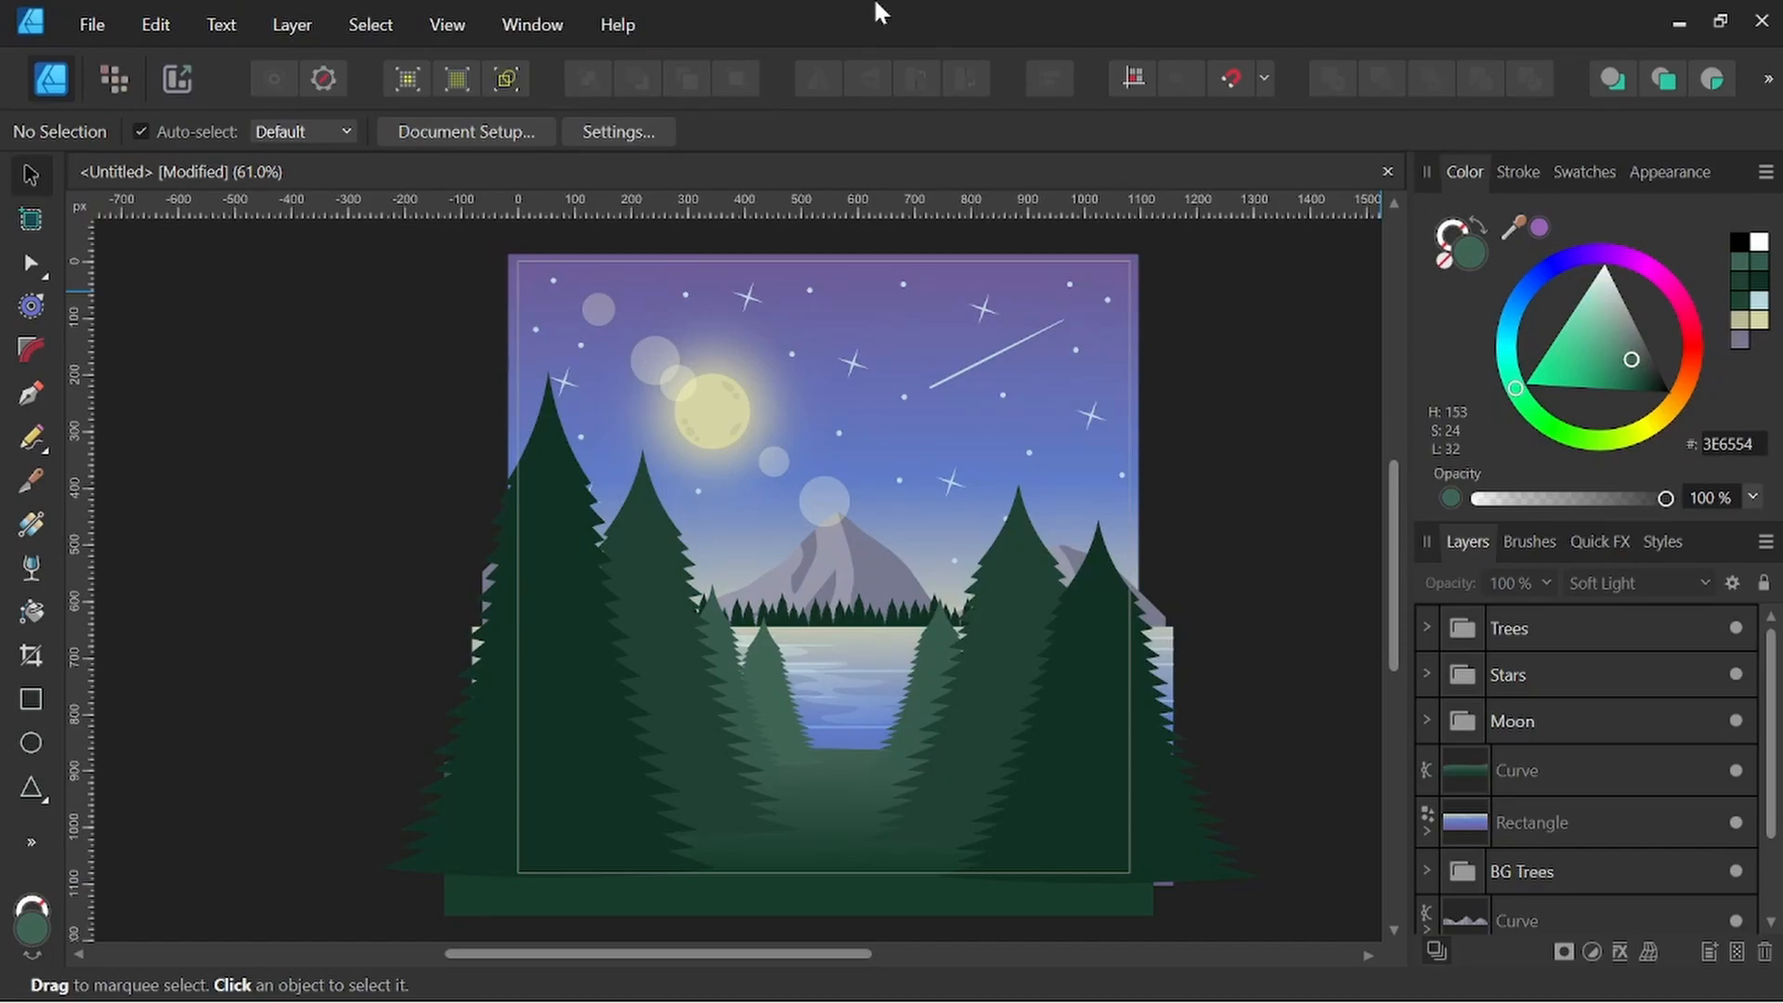
Add artistic text with the artist's signature handle over the large pine in the artboard's lower right corner
left_click(37, 840)
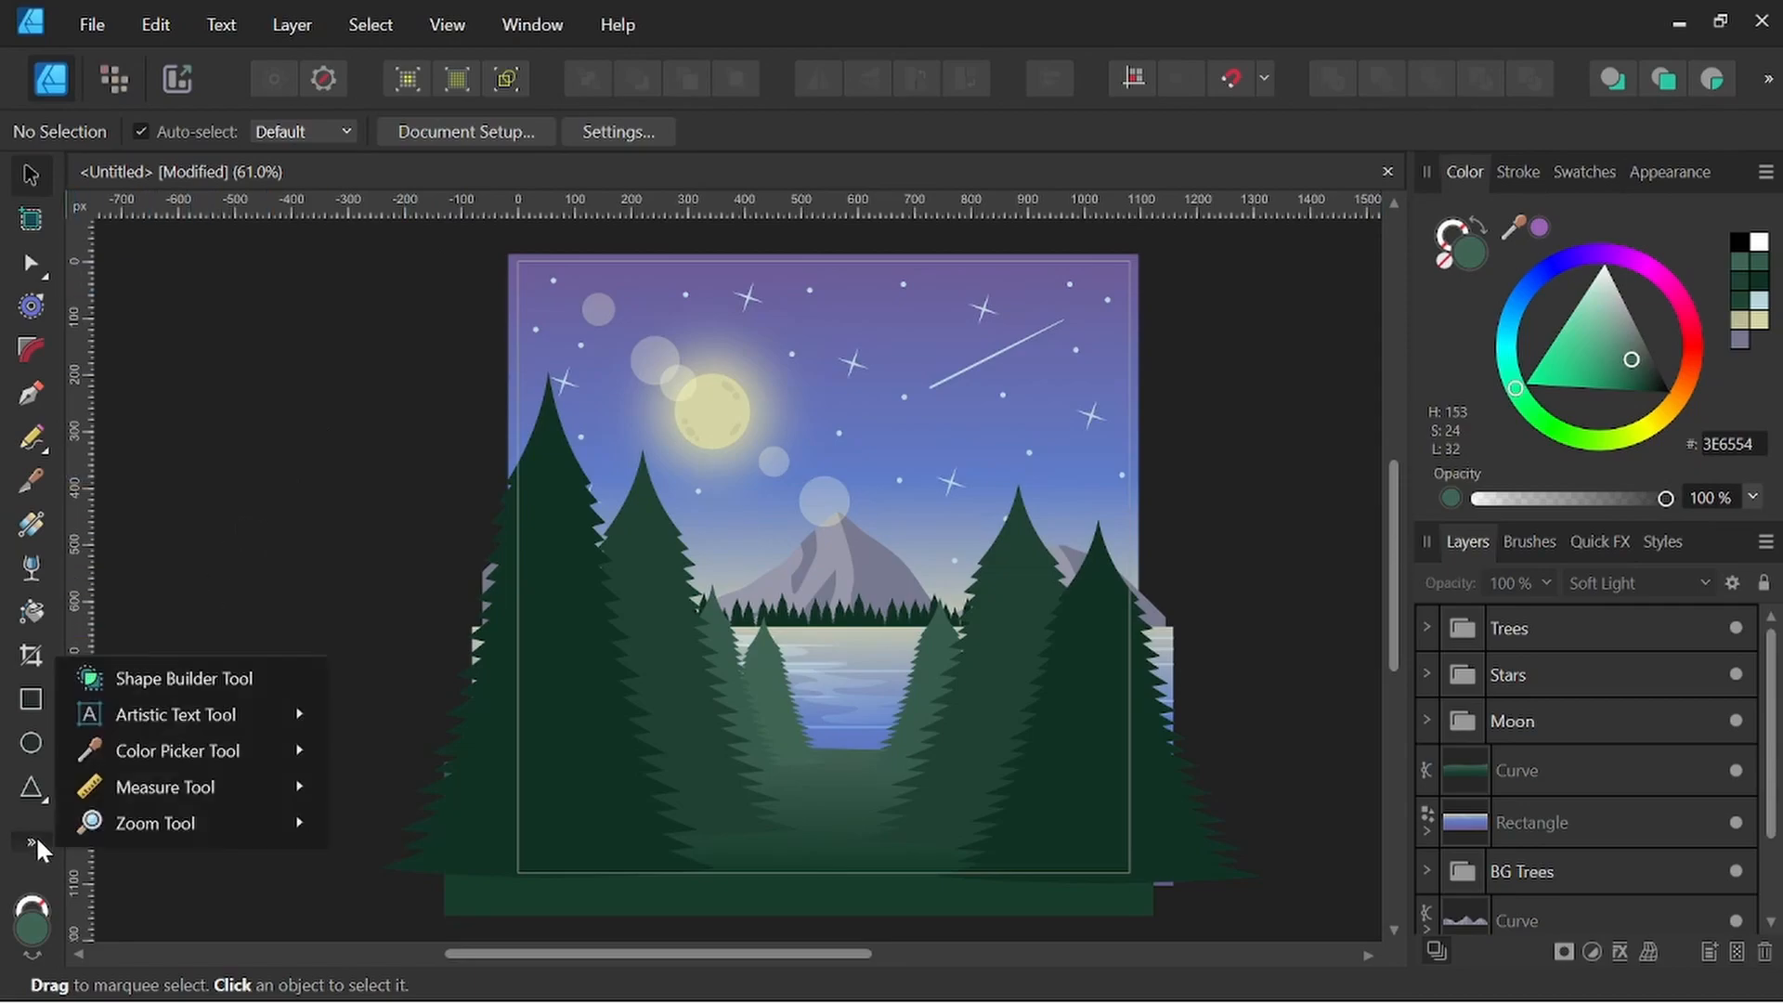
mouse_move(216, 719)
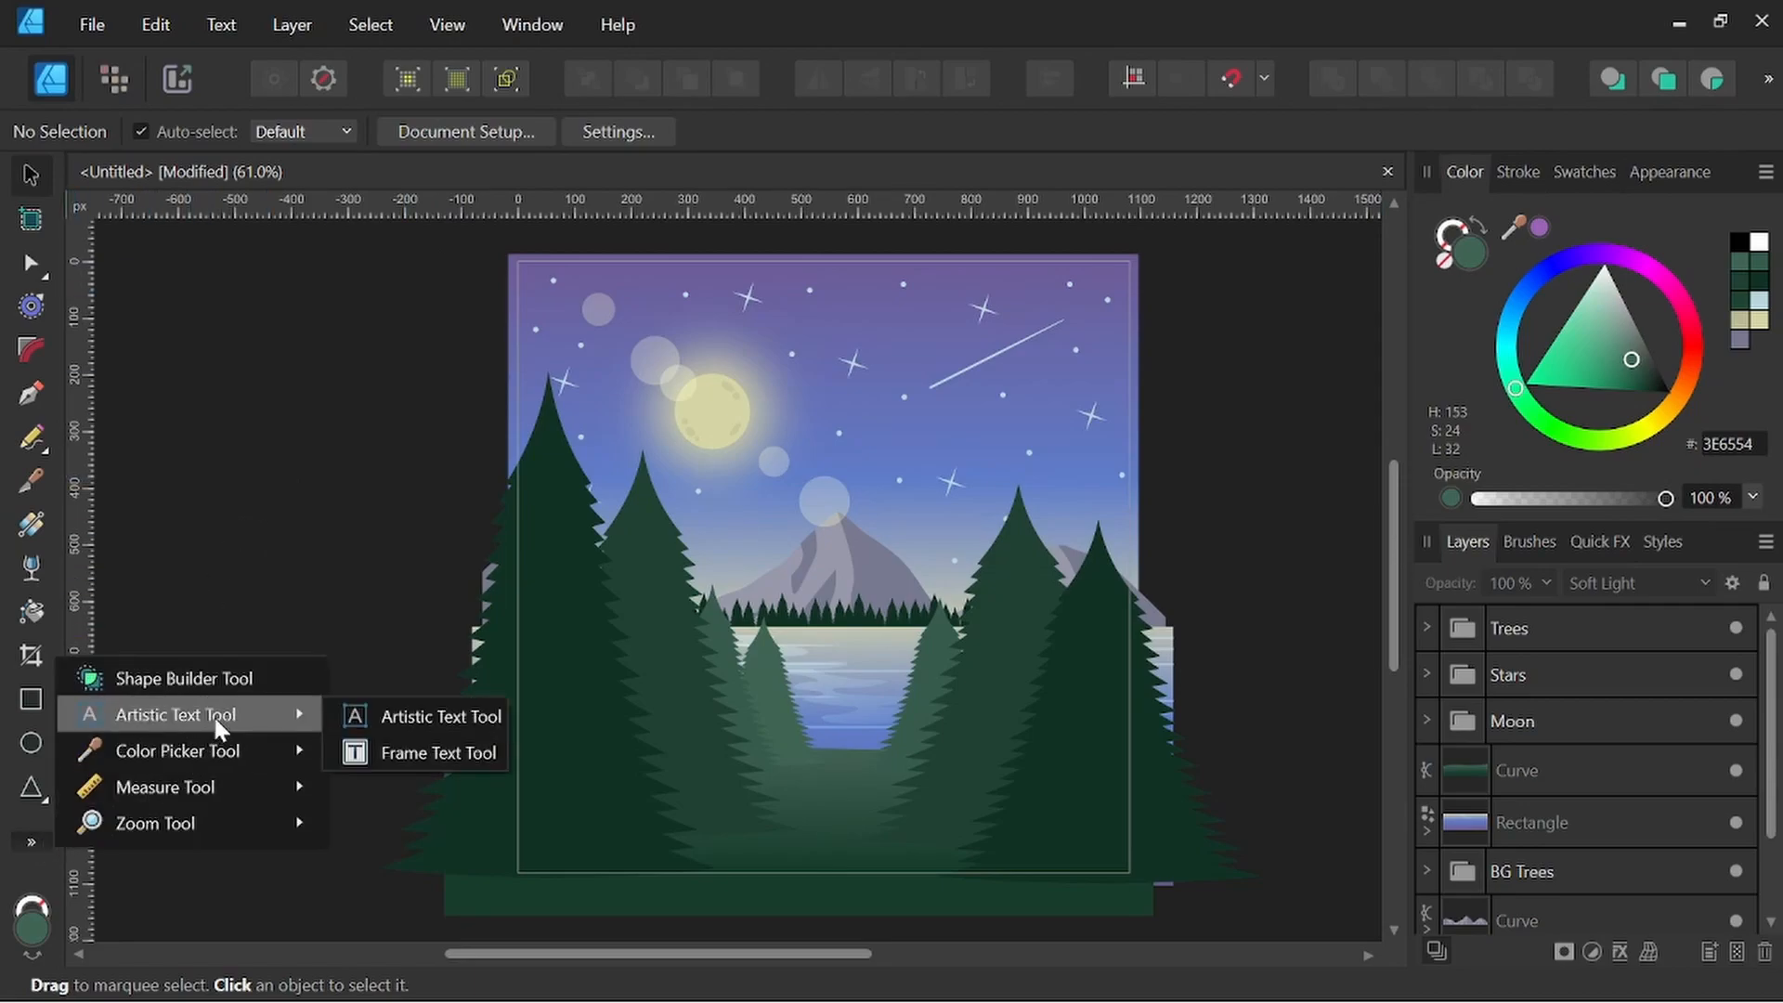
left_click(366, 715)
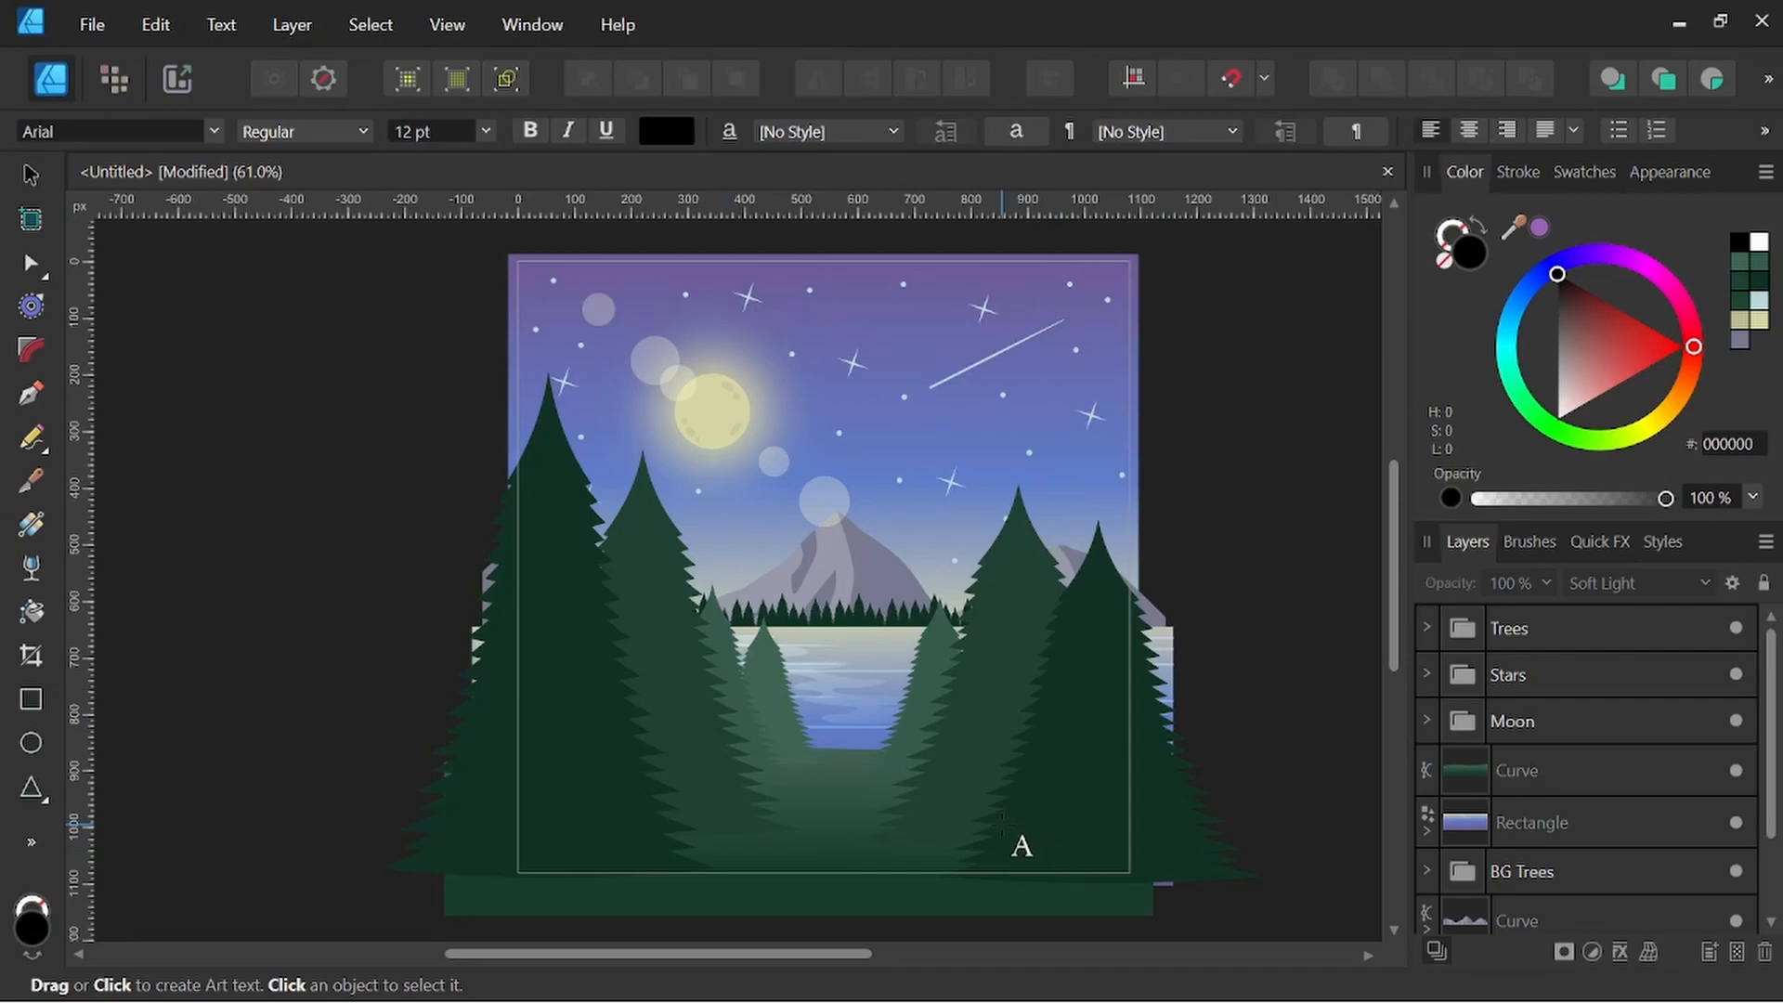
left_click_drag(1003, 823, 1006, 757)
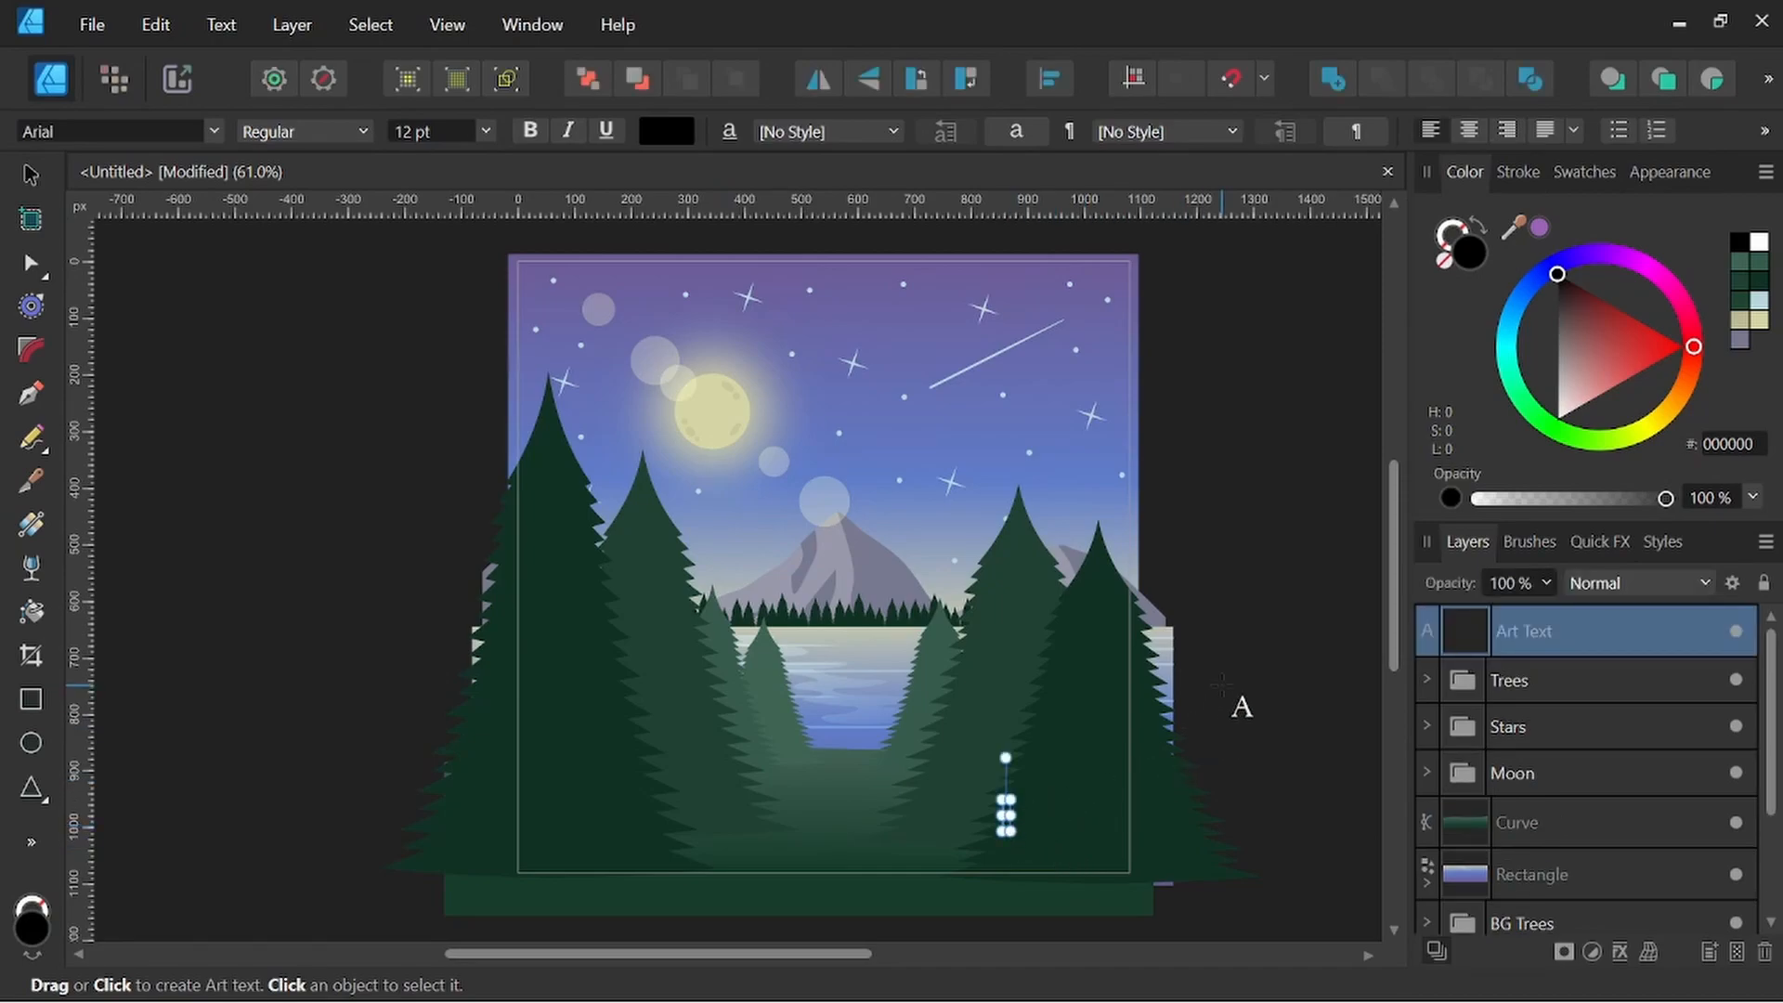
type("@NJValente Art")
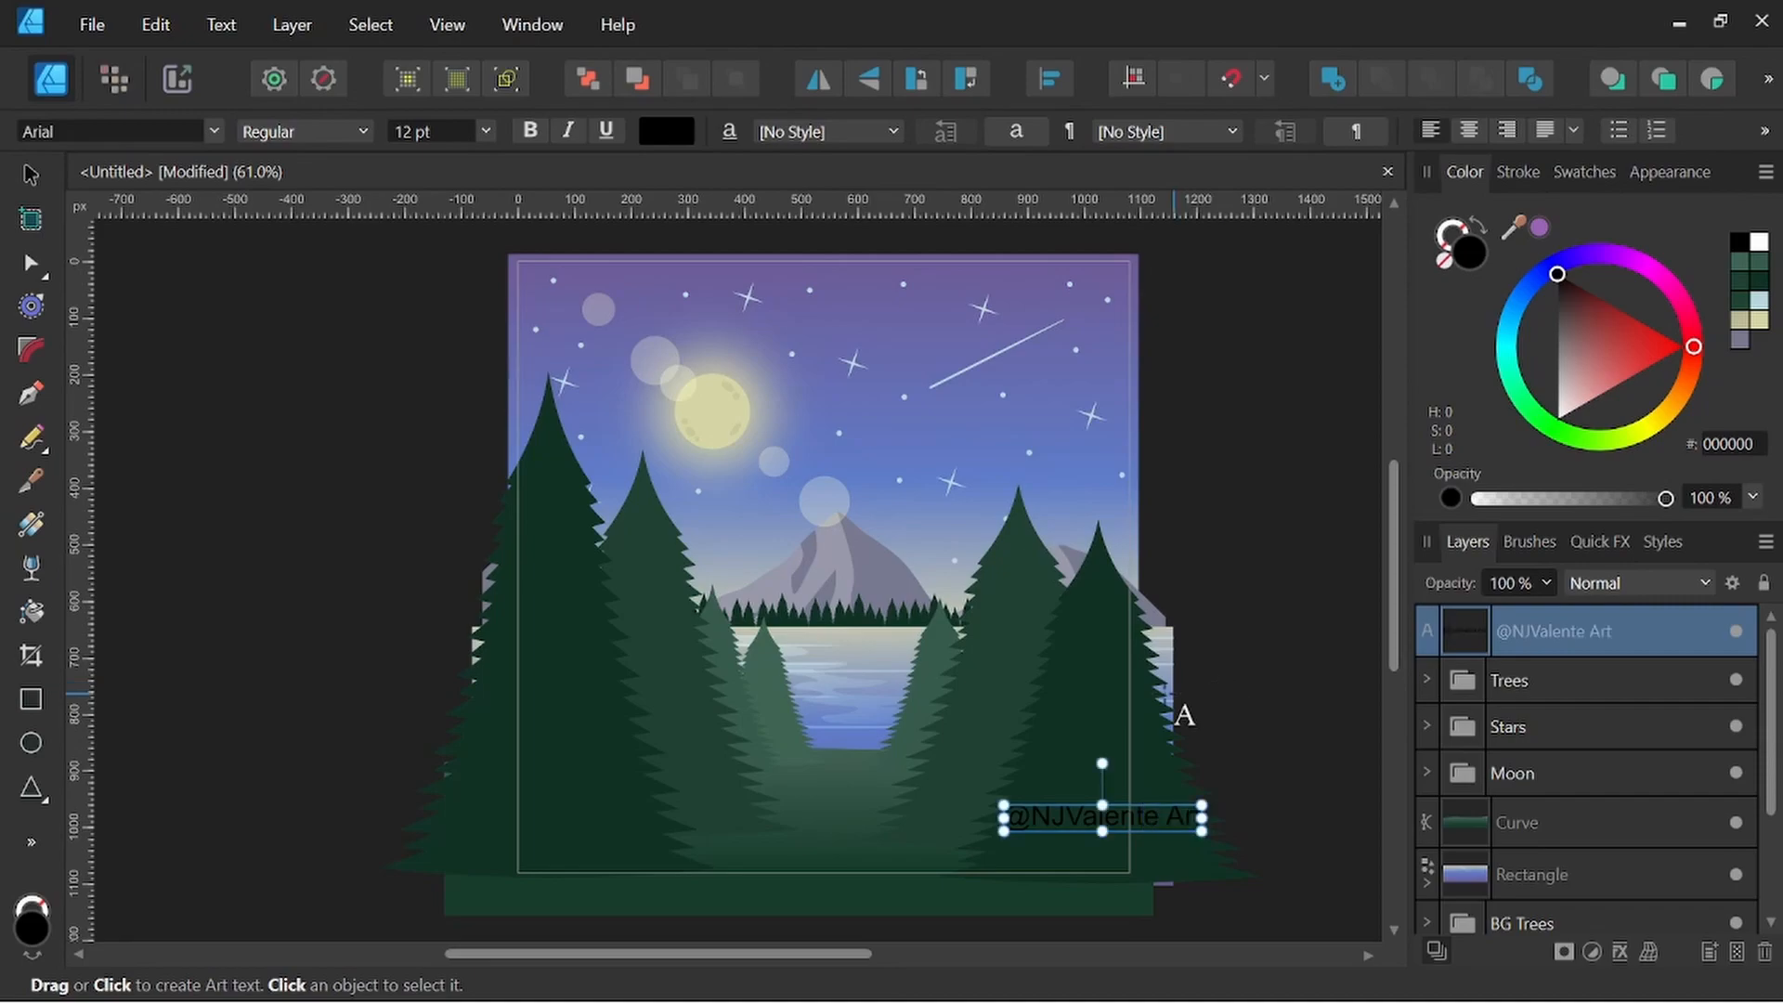
Scale the signature text down to about 6.8 pt and fill it with the pale blue B6D7DF swatch
left_click(31, 174)
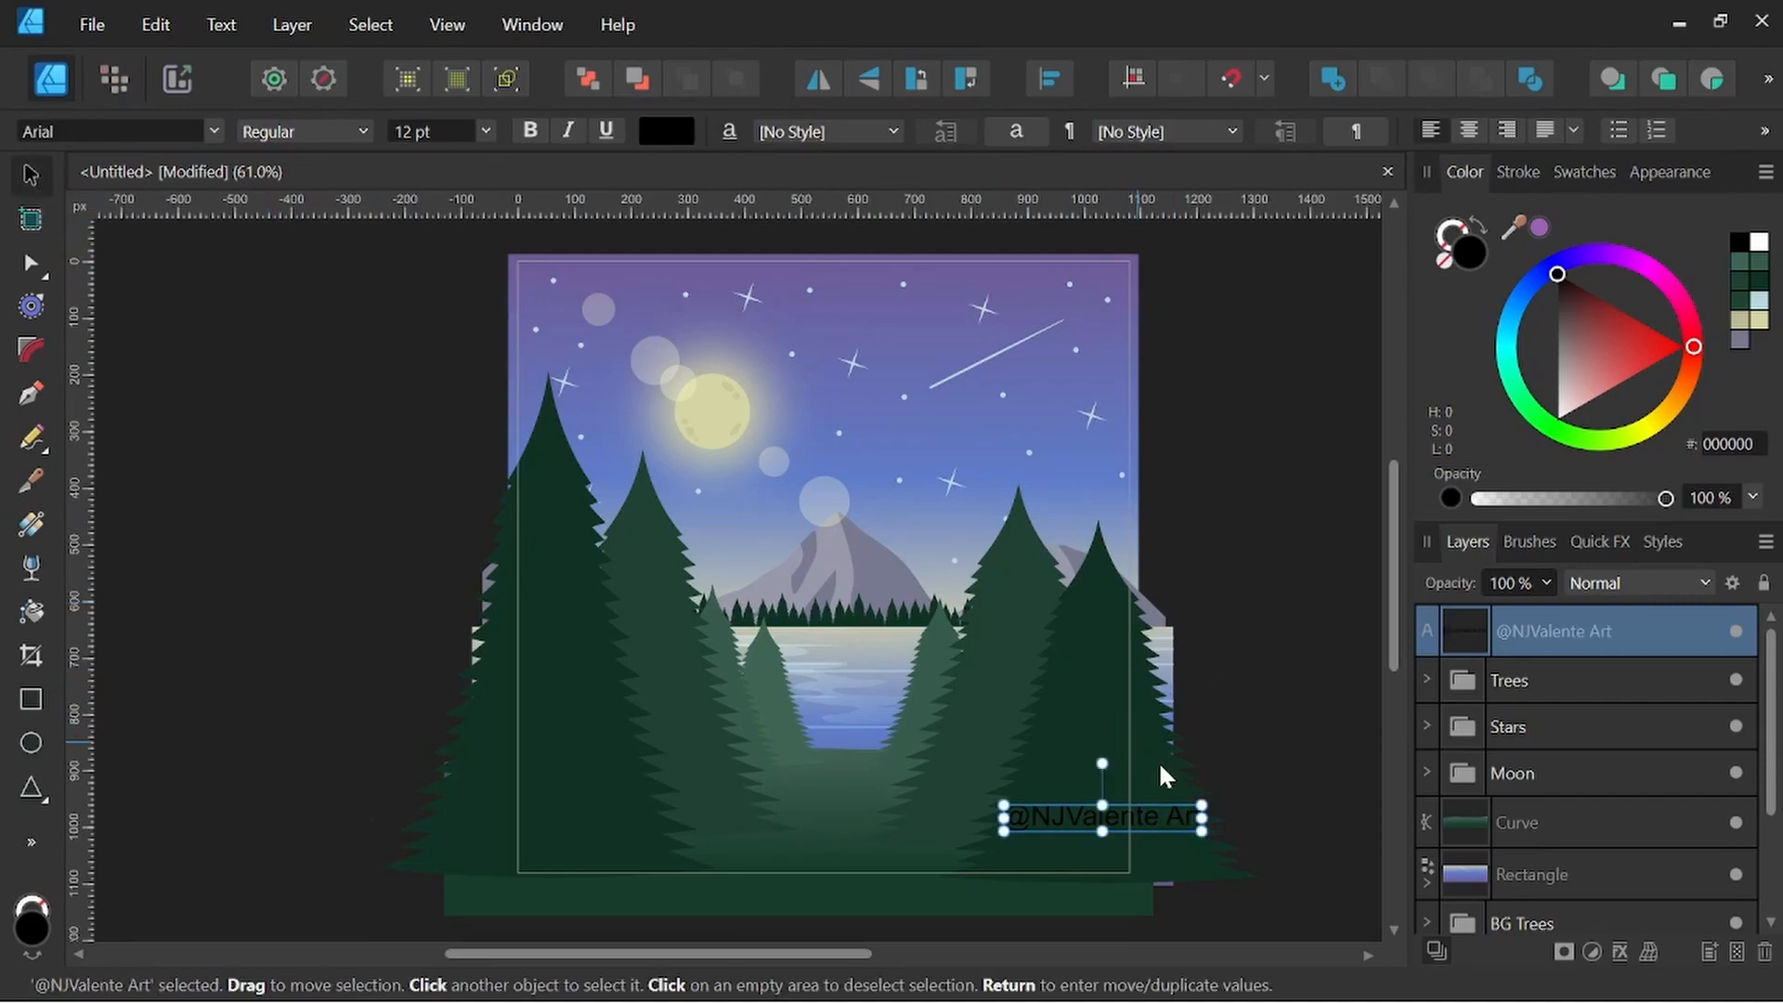
left_click_drag(1122, 821, 1115, 823)
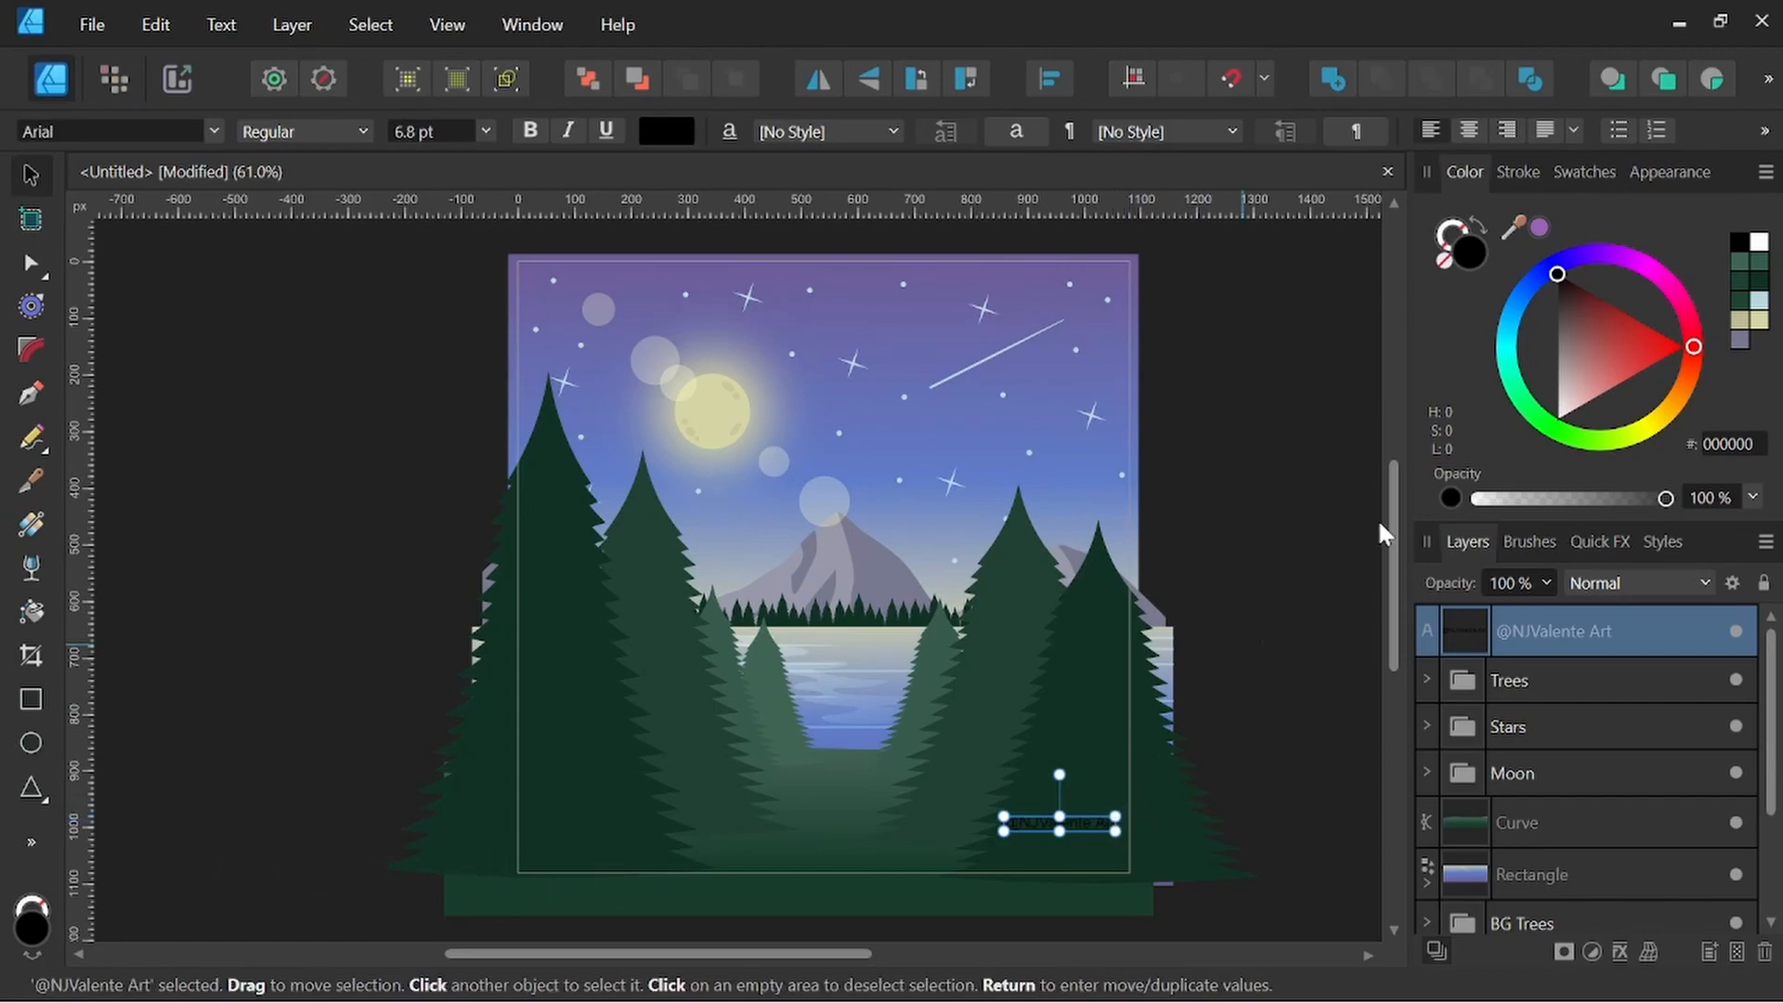
left_click(1758, 306)
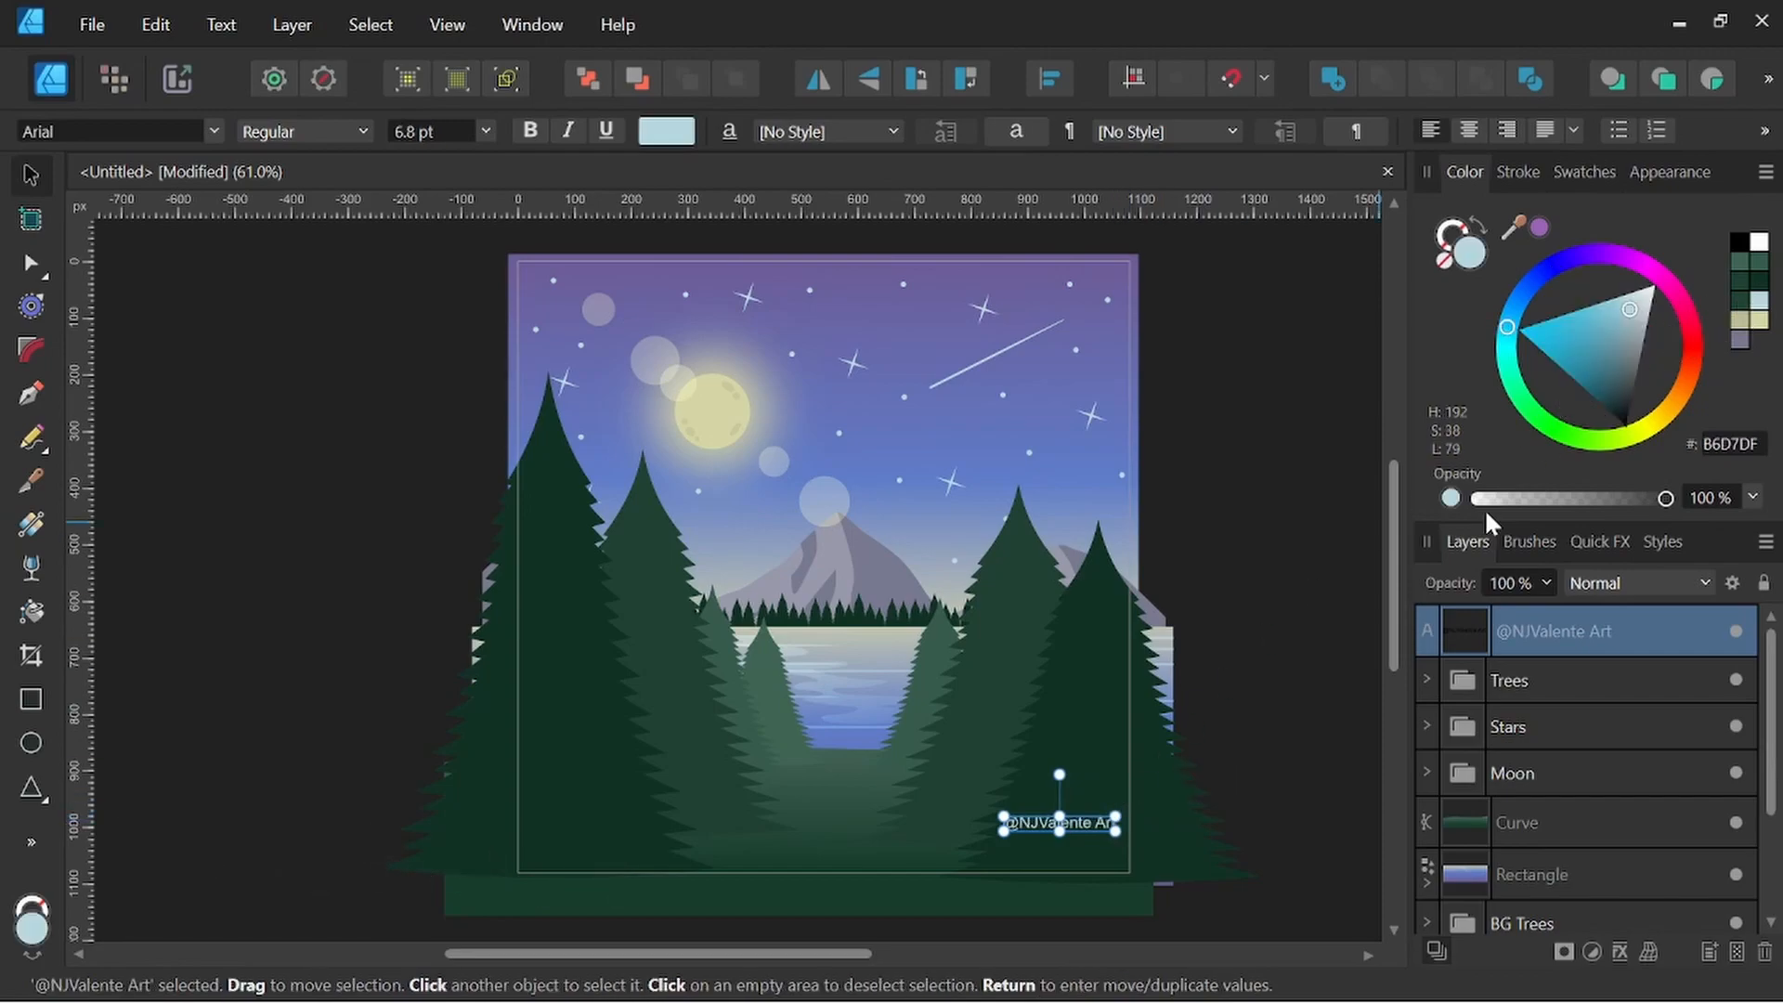
Change the signature text's font to Auten Shany
scroll(1080, 793, "up", 3)
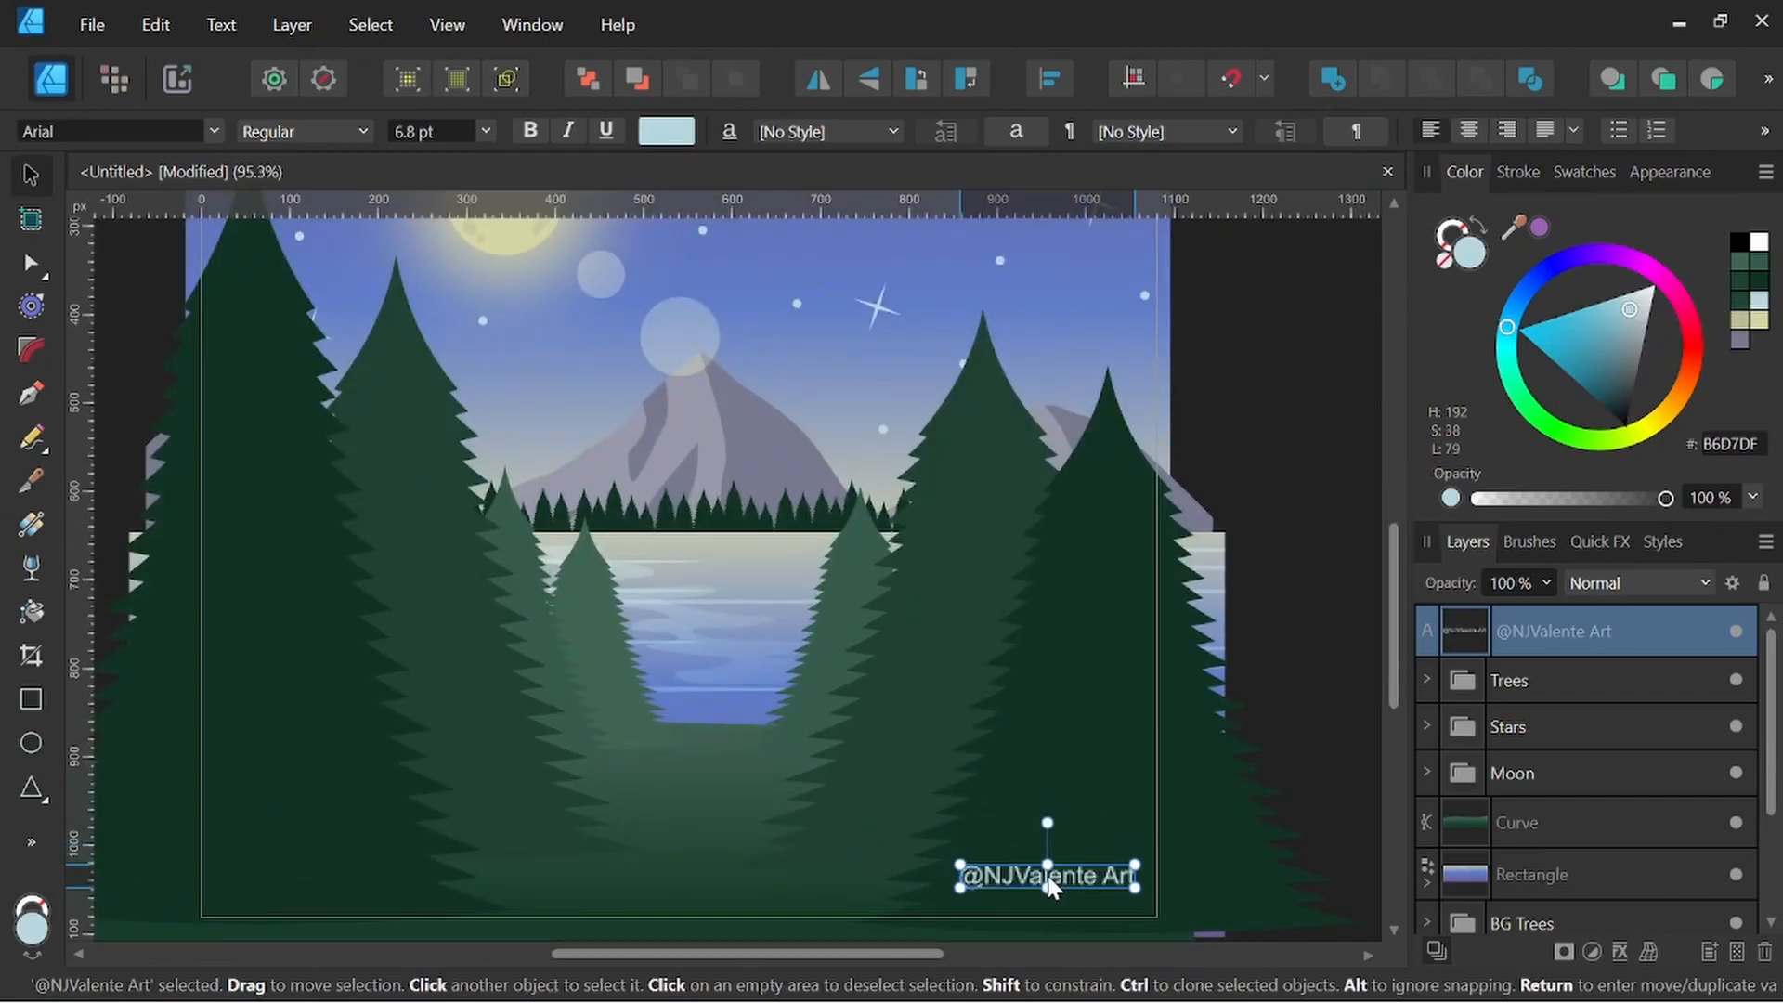
left_click_drag(1083, 784, 1136, 737)
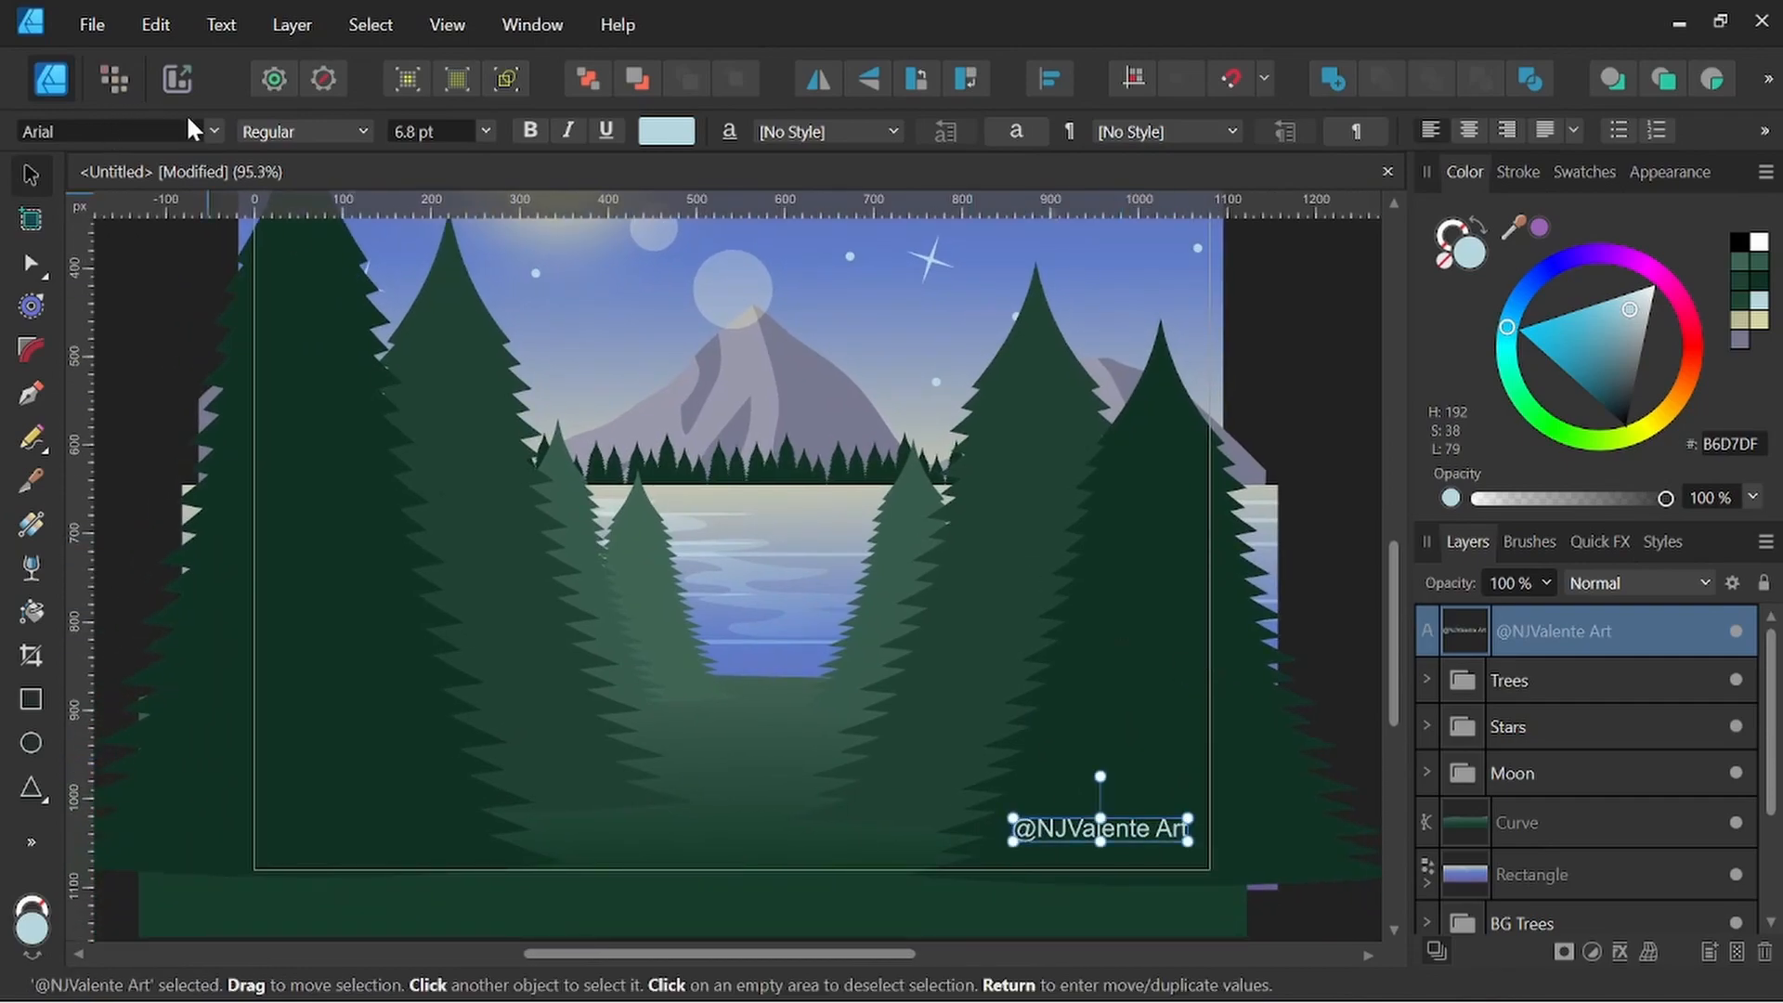
left_click(214, 131)
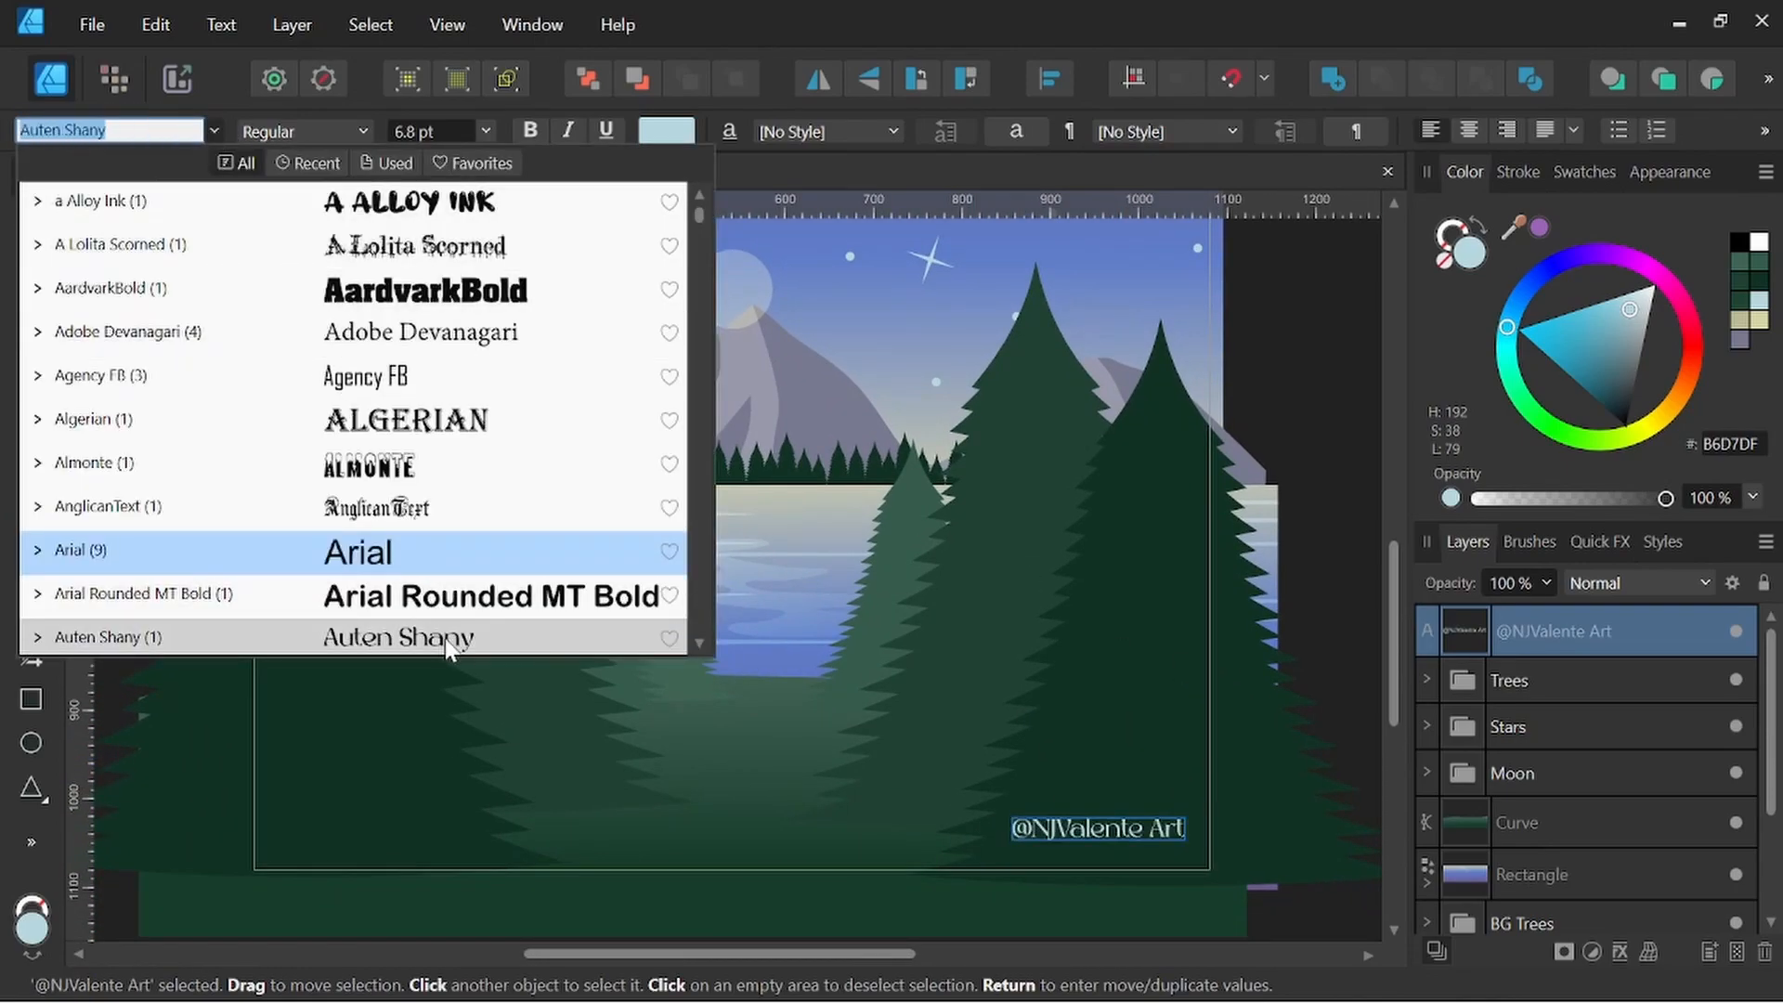
left_click(447, 641)
Scatter copies of the four-pointed star across the sky and add small round ellipse stars between them
scroll(990, 722, "down", 4)
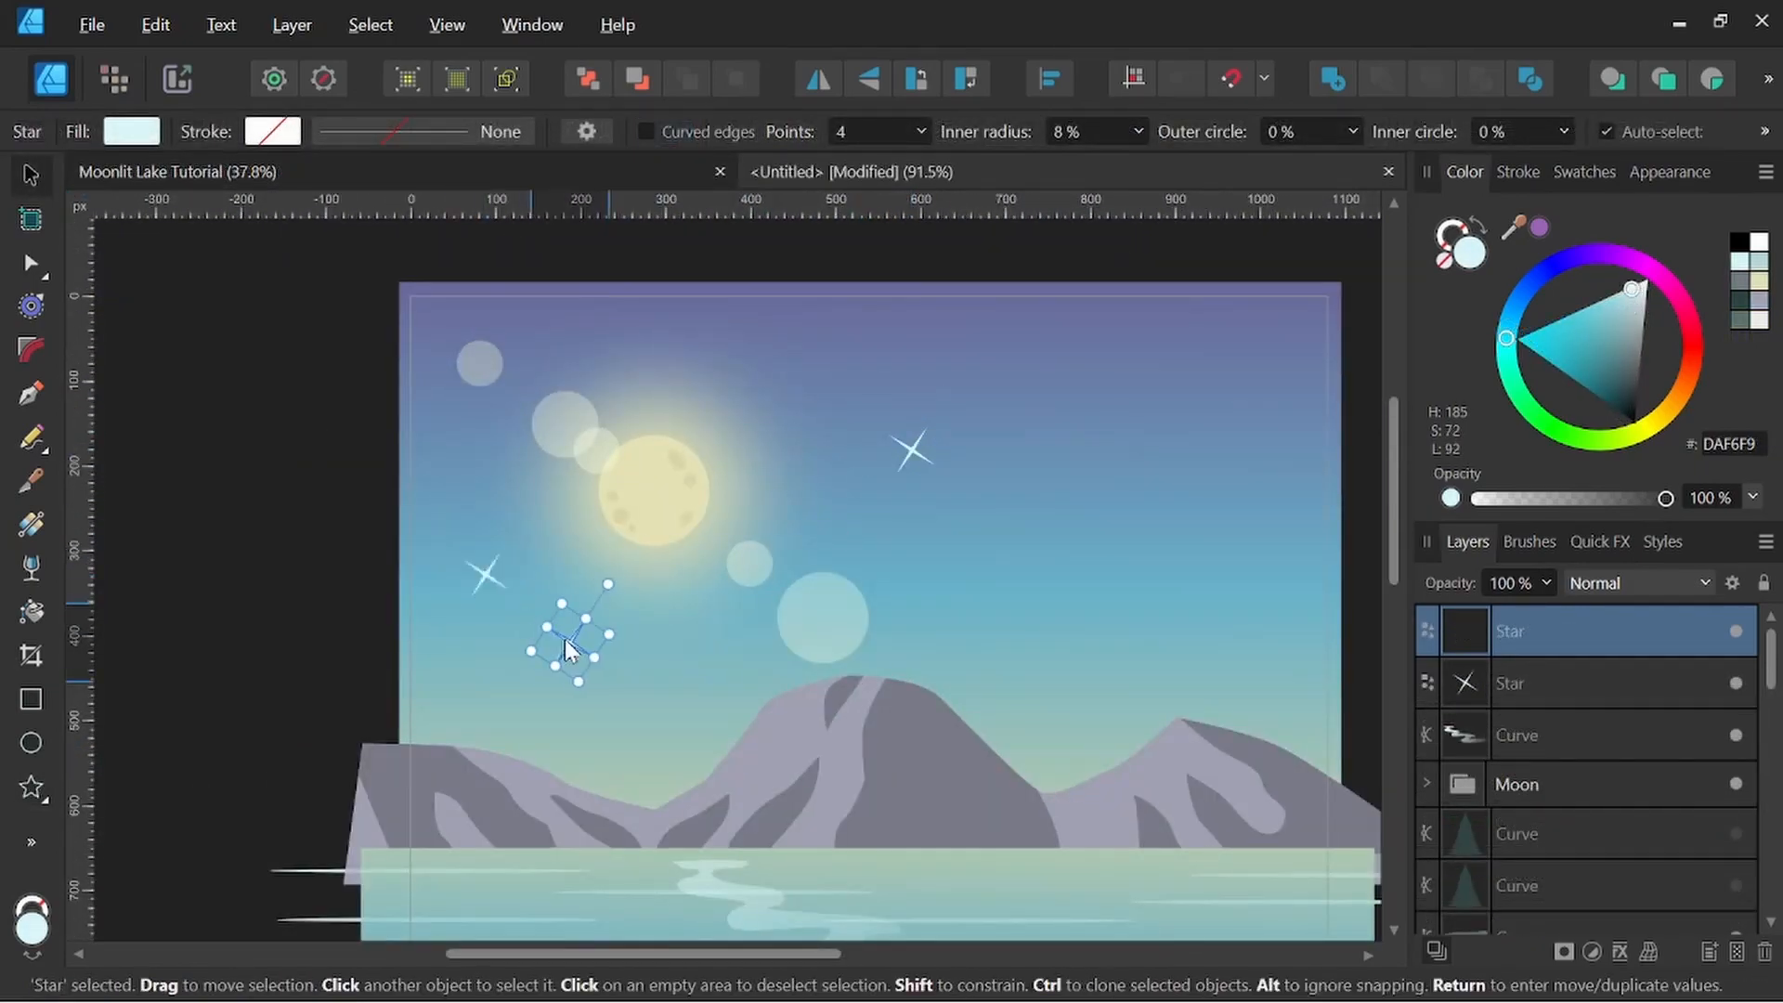
left_click_drag(587, 658, 1156, 344)
key("m")
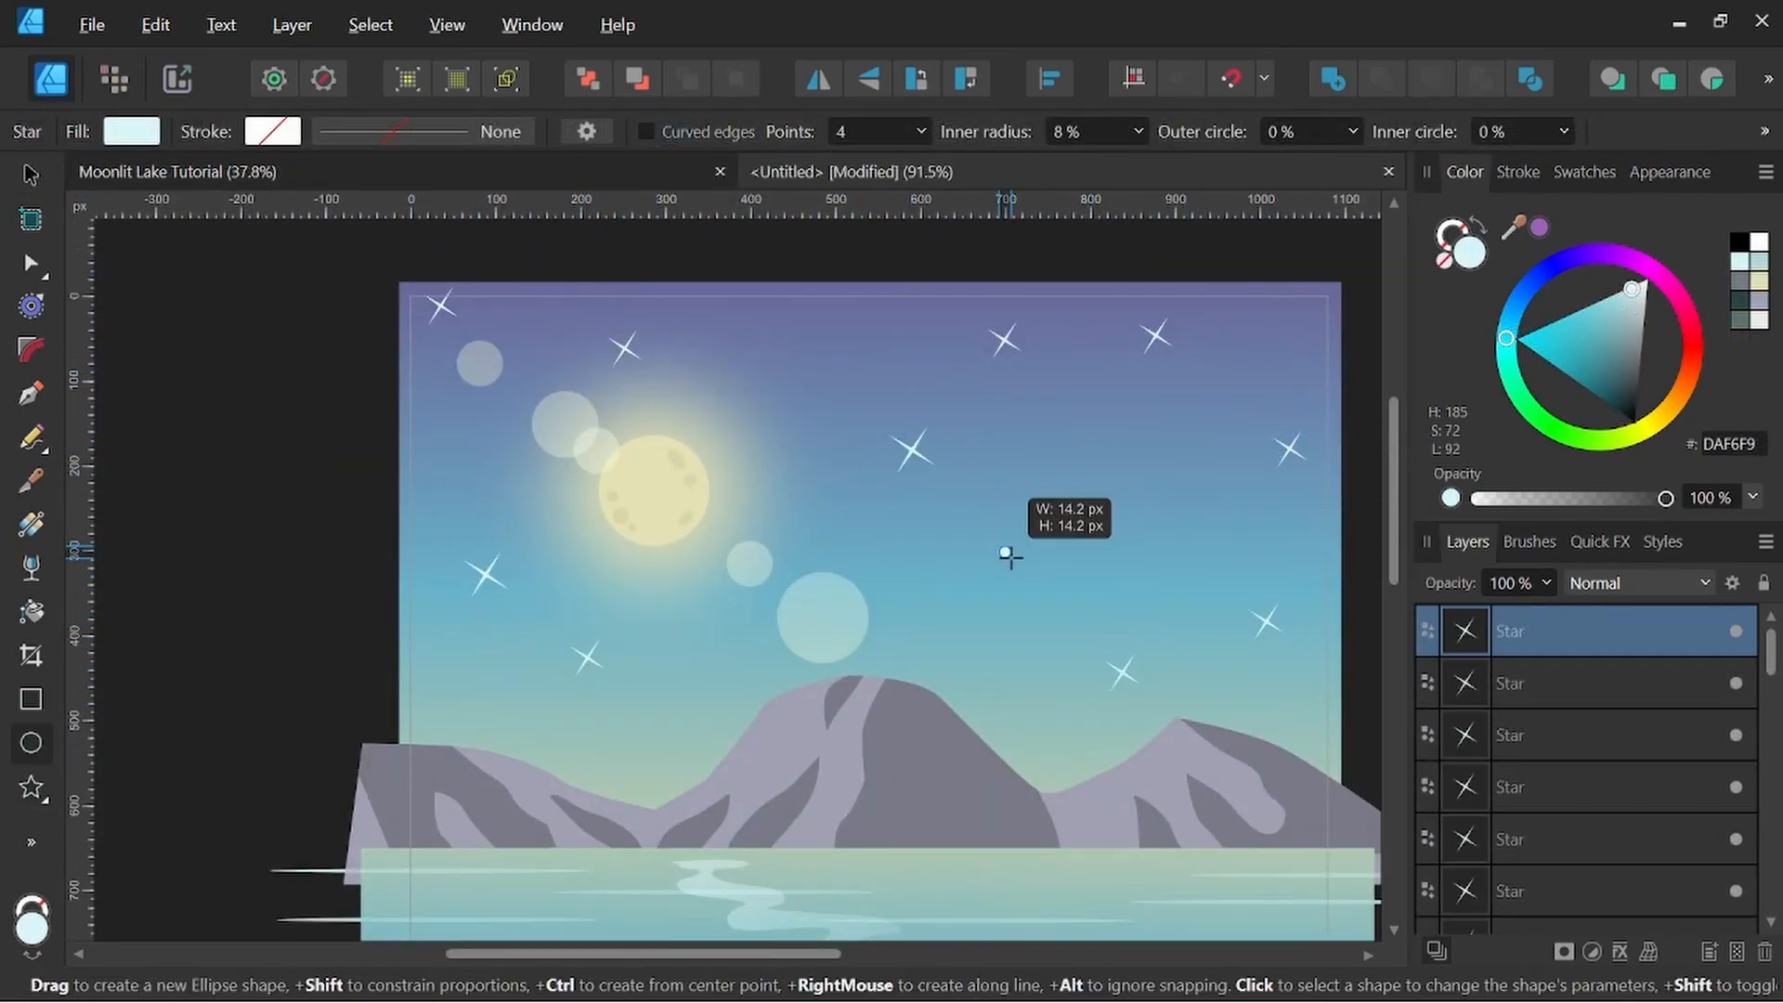
left_click_drag(901, 379, 915, 394)
scroll(812, 409, "up", 2)
left_click_drag(525, 613, 538, 625)
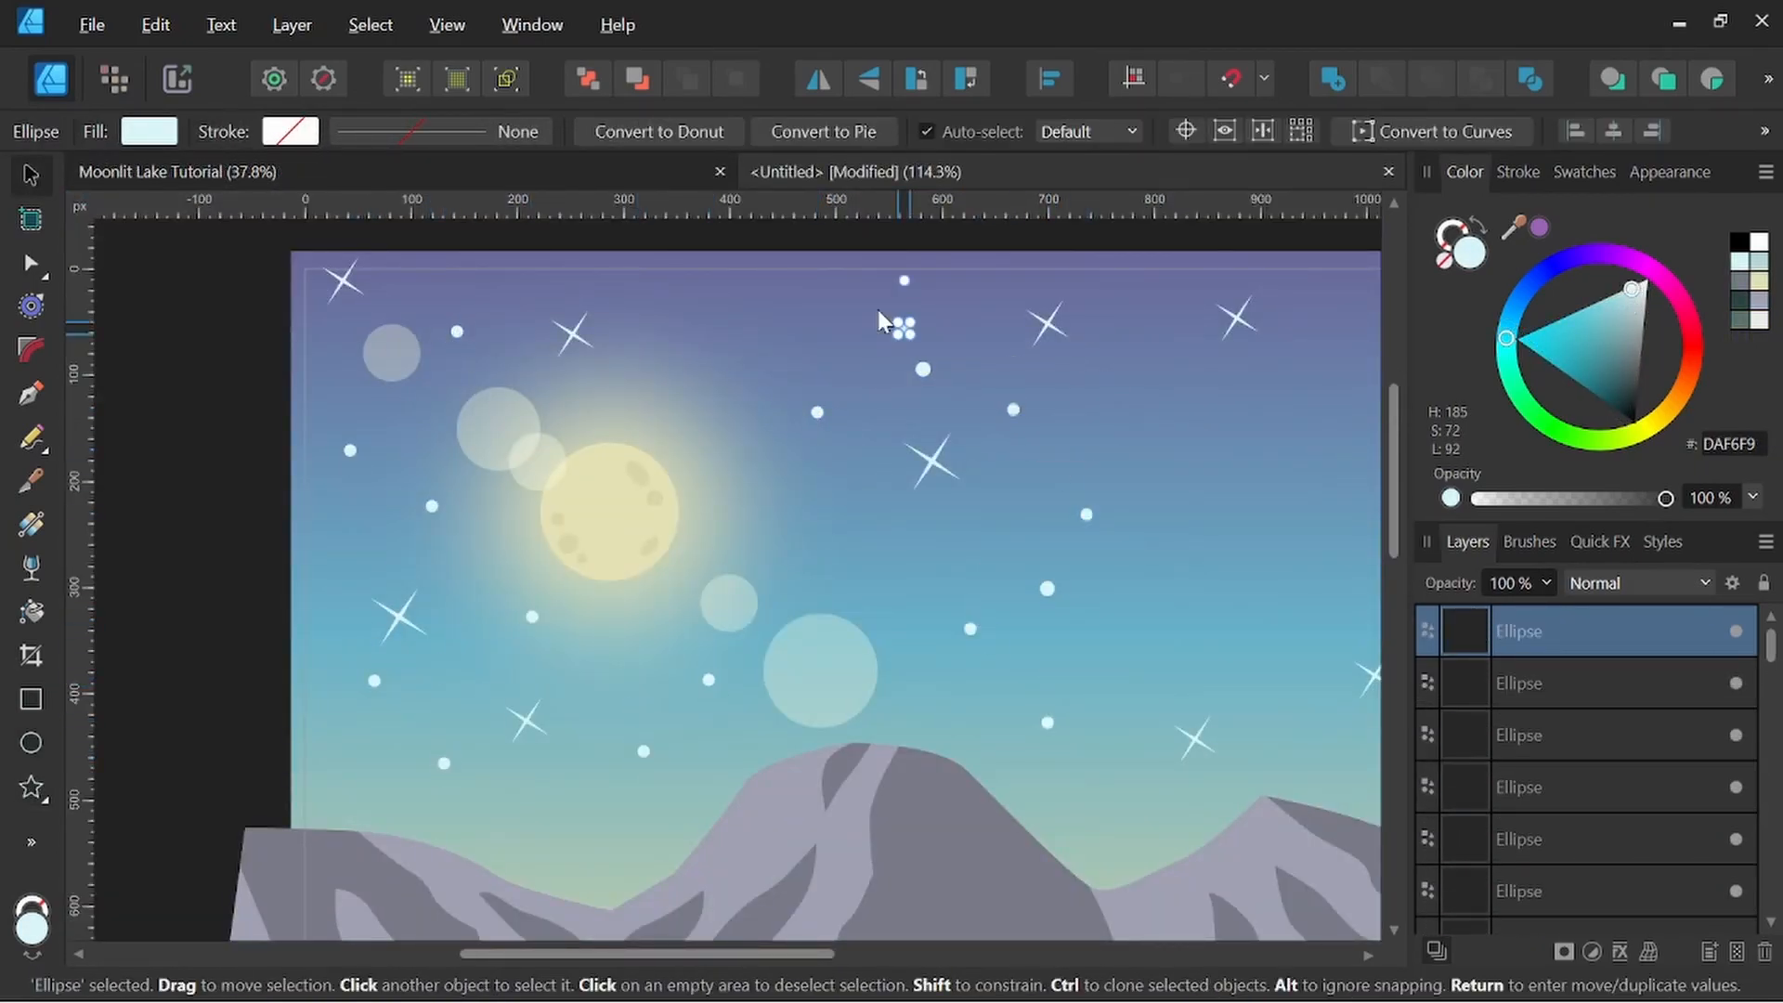
Draw a diagonal shooting-star line in the sky beyond the moon, with a pale blue stroke and no fill
scroll(1016, 418, "down", 3)
key("p")
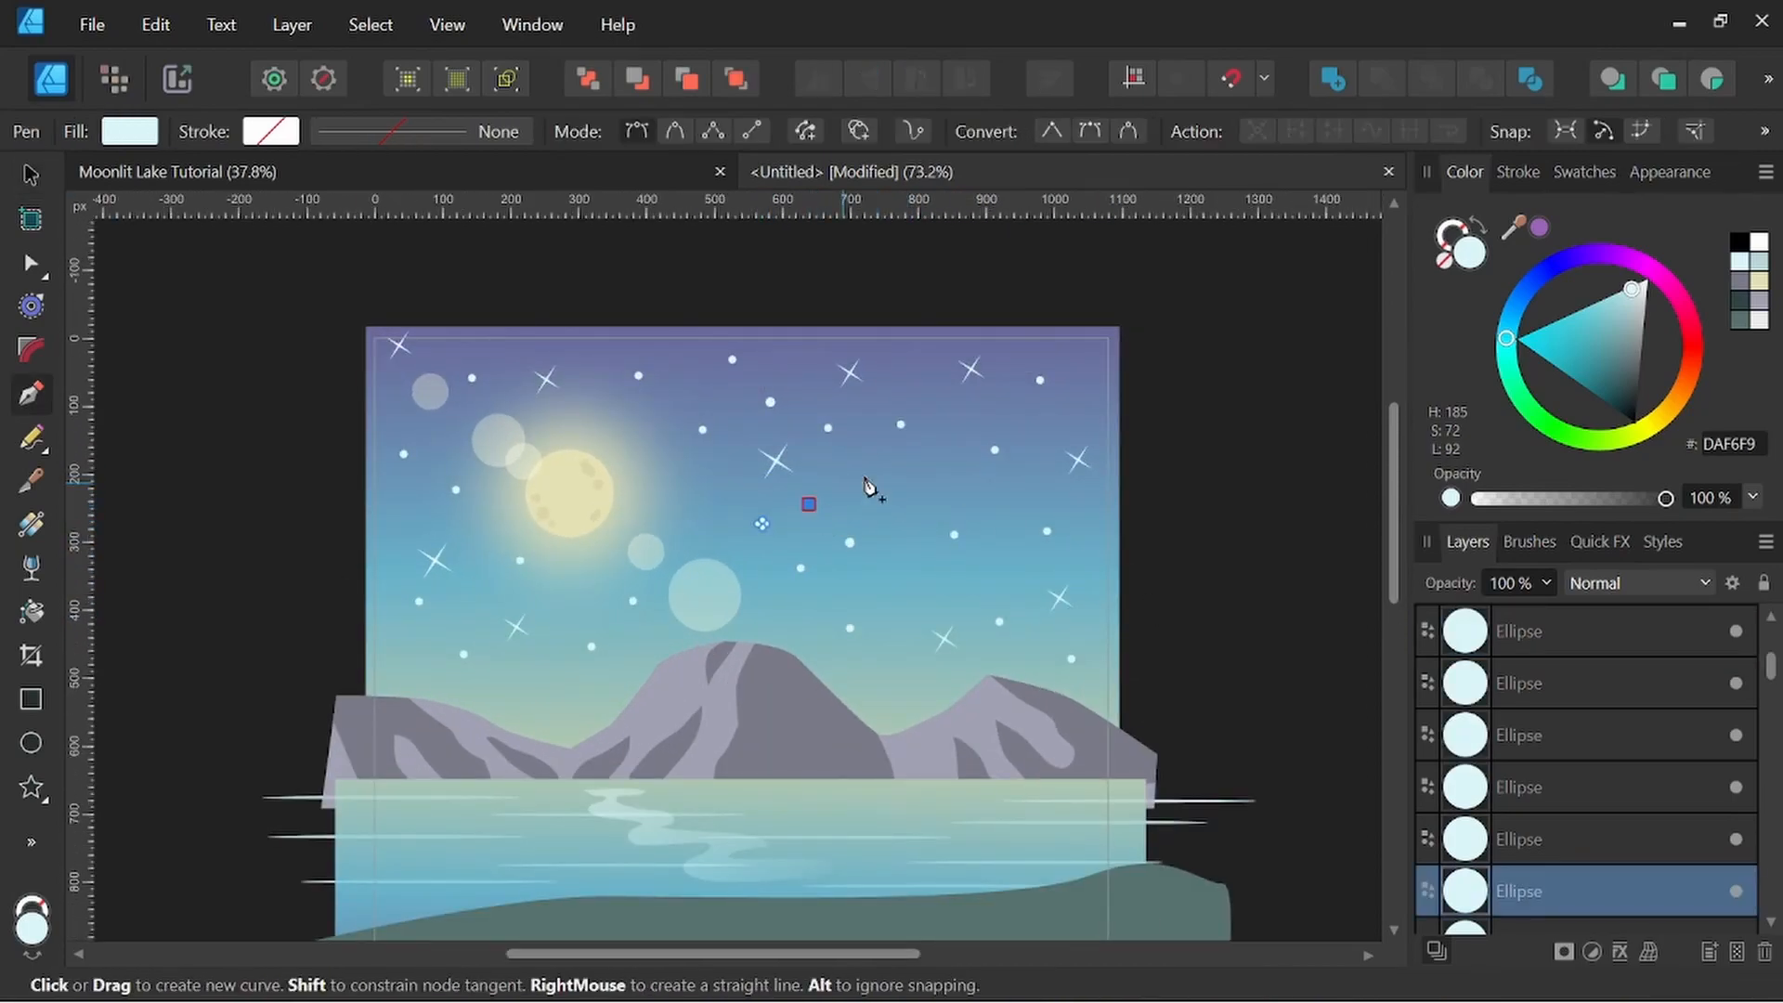
left_click(963, 446)
key("shift+x")
key("v")
scroll(1071, 410, "down", 2)
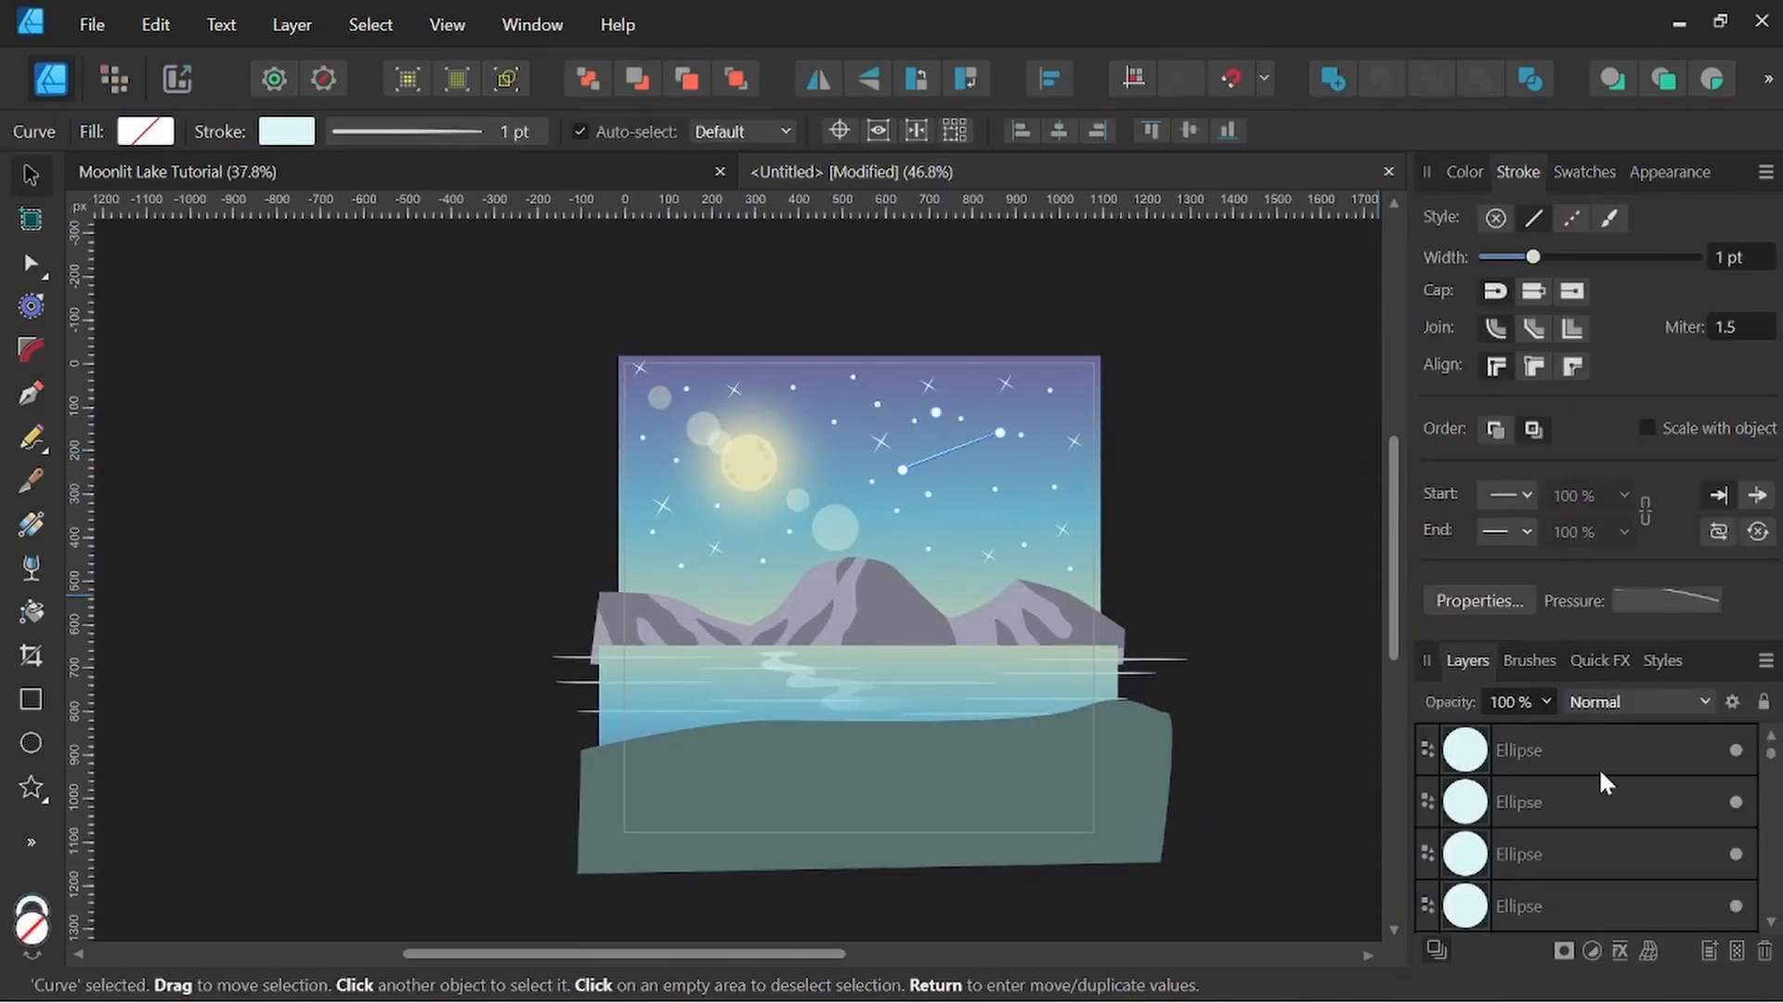
Show the two large foreground pine curves and select them both
scroll(1597, 799, "down", 5)
left_click(1735, 750)
left_click(1573, 754, "shift")
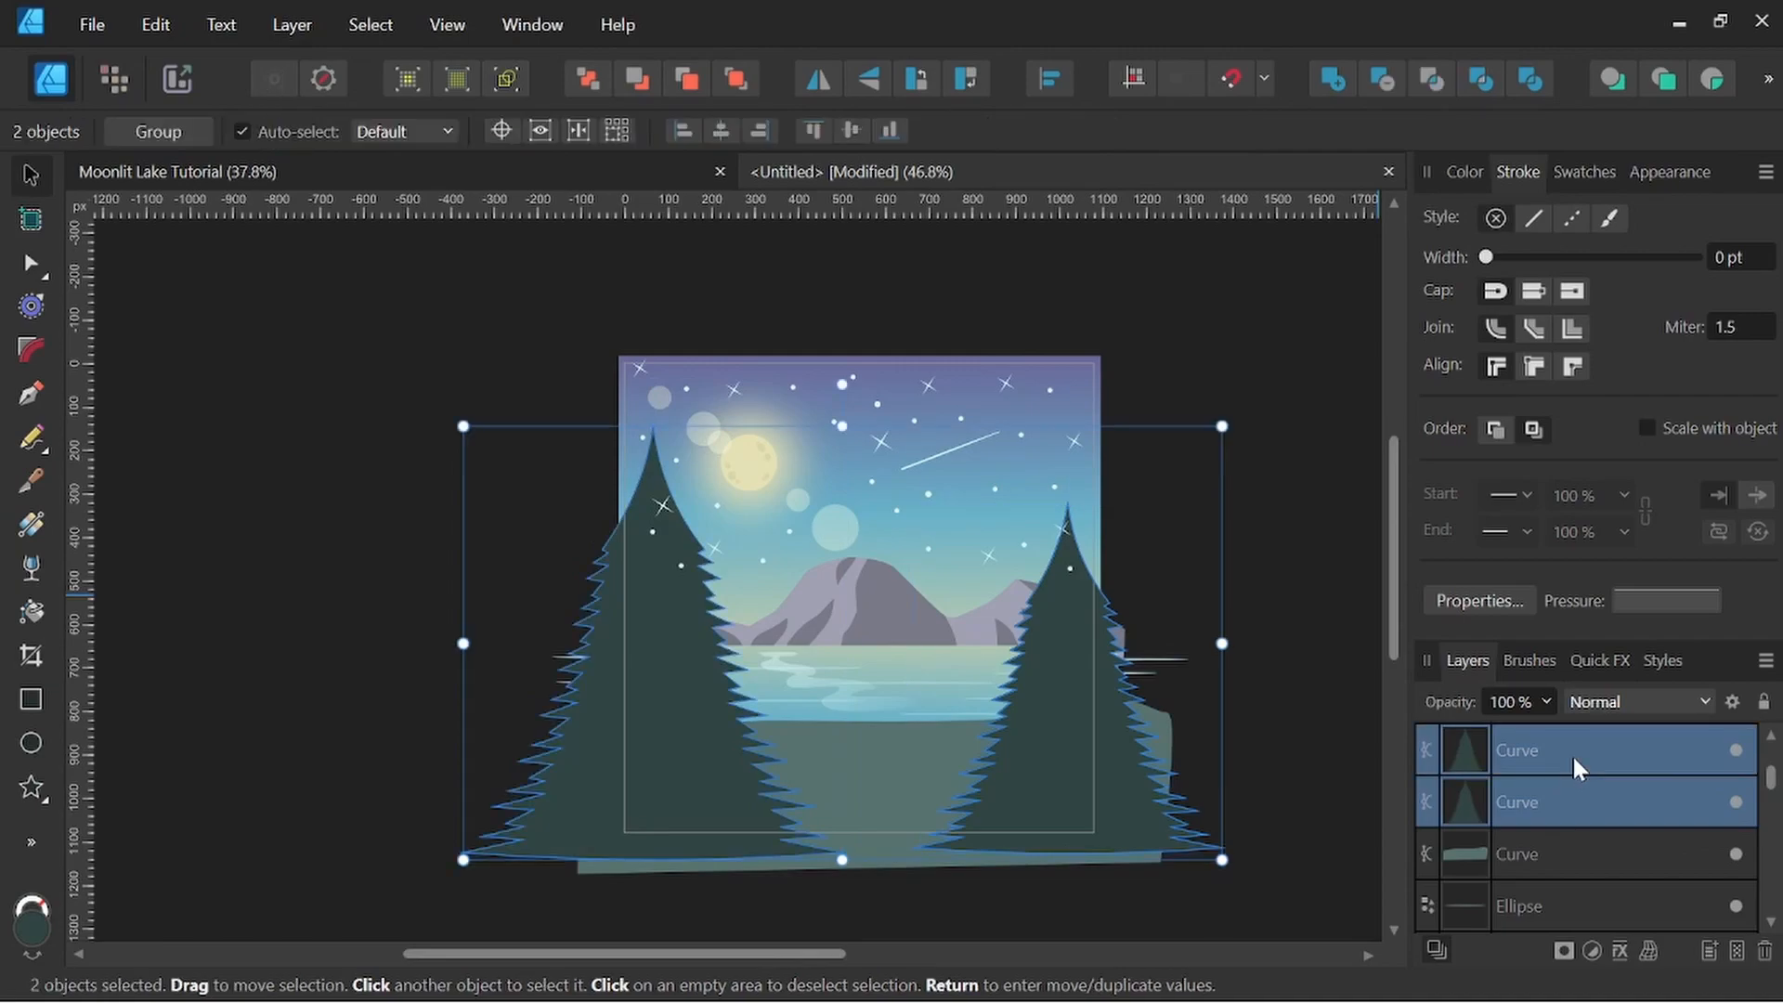
Duplicate the pines into smaller, lighter trees receding toward the lake, filling the smallest ones with 4C7874
left_click_drag(1254, 660, 1226, 649)
left_click(957, 673)
left_click_drag(1152, 587, 1105, 465)
mouse_move(718, 669)
left_mouse_down()
mouse_move(994, 650)
mouse_move(895, 692)
mouse_move(803, 679)
left_mouse_up()
left_click(1739, 281)
left_click_drag(877, 574, 838, 628)
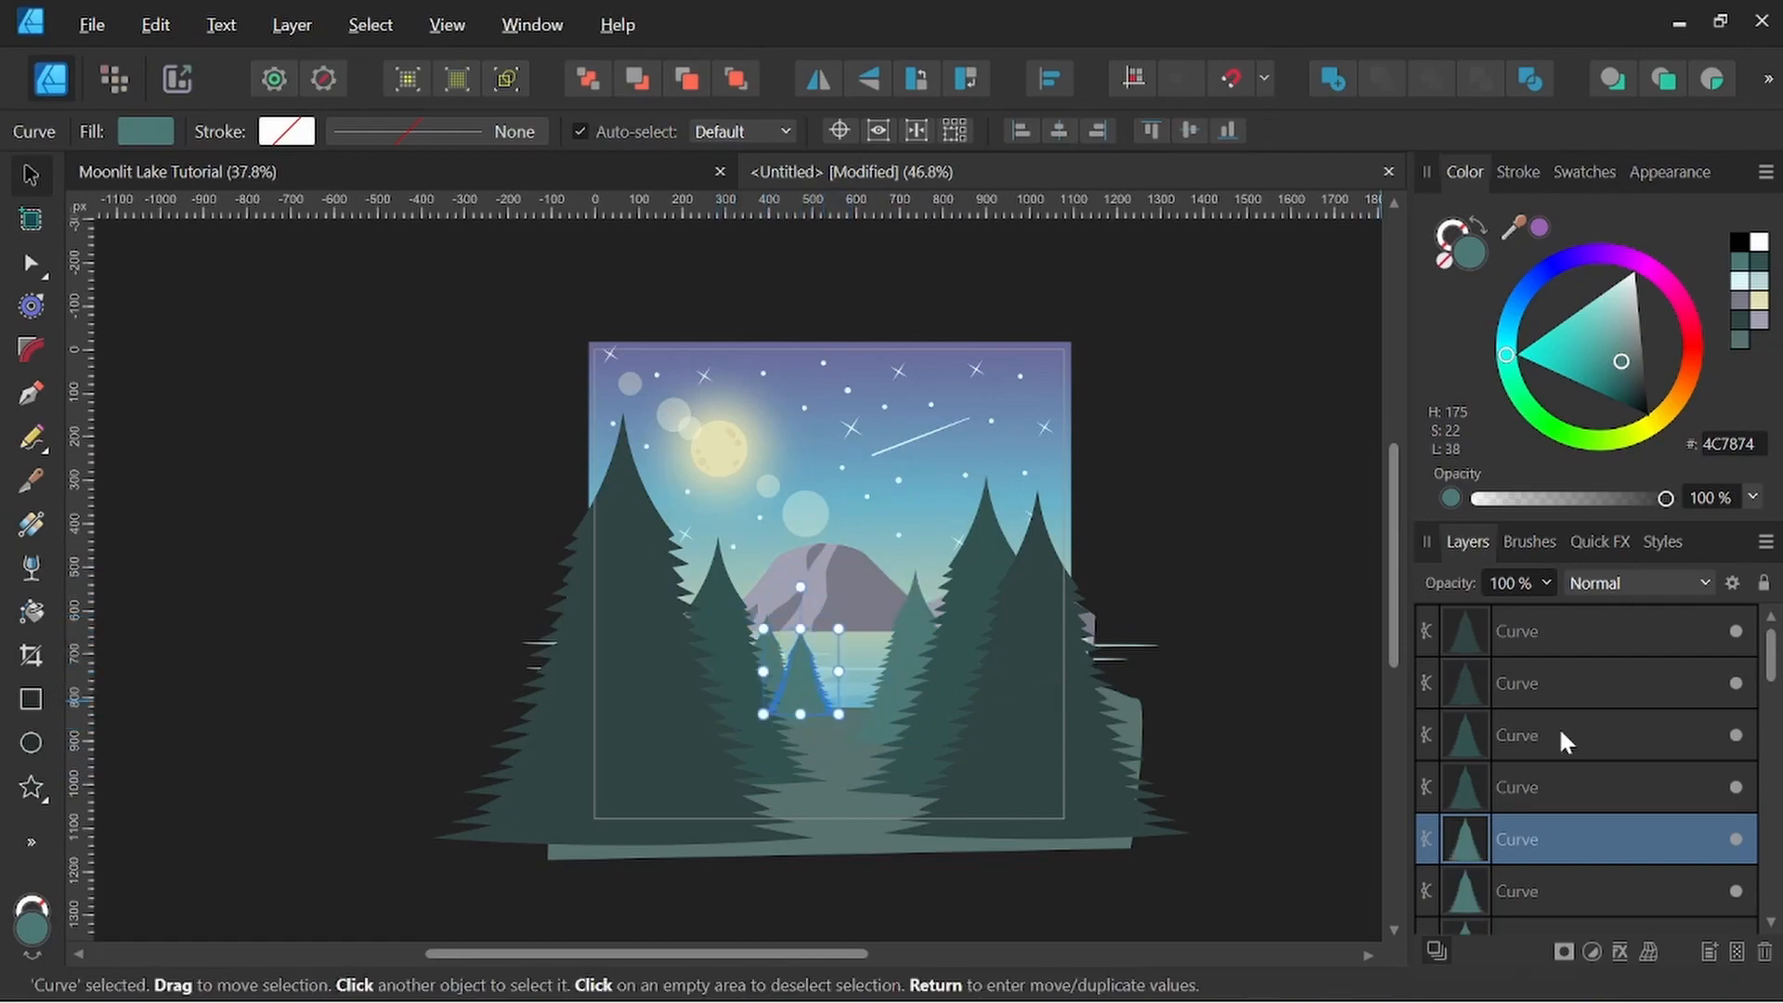
Apply a vertical linear gradient to the foreground ground curve, darkening downward to 2B4845
key("g")
left_click_drag(856, 728, 856, 848)
left_click(421, 131)
left_click(211, 251)
left_click_drag(358, 594, 363, 608)
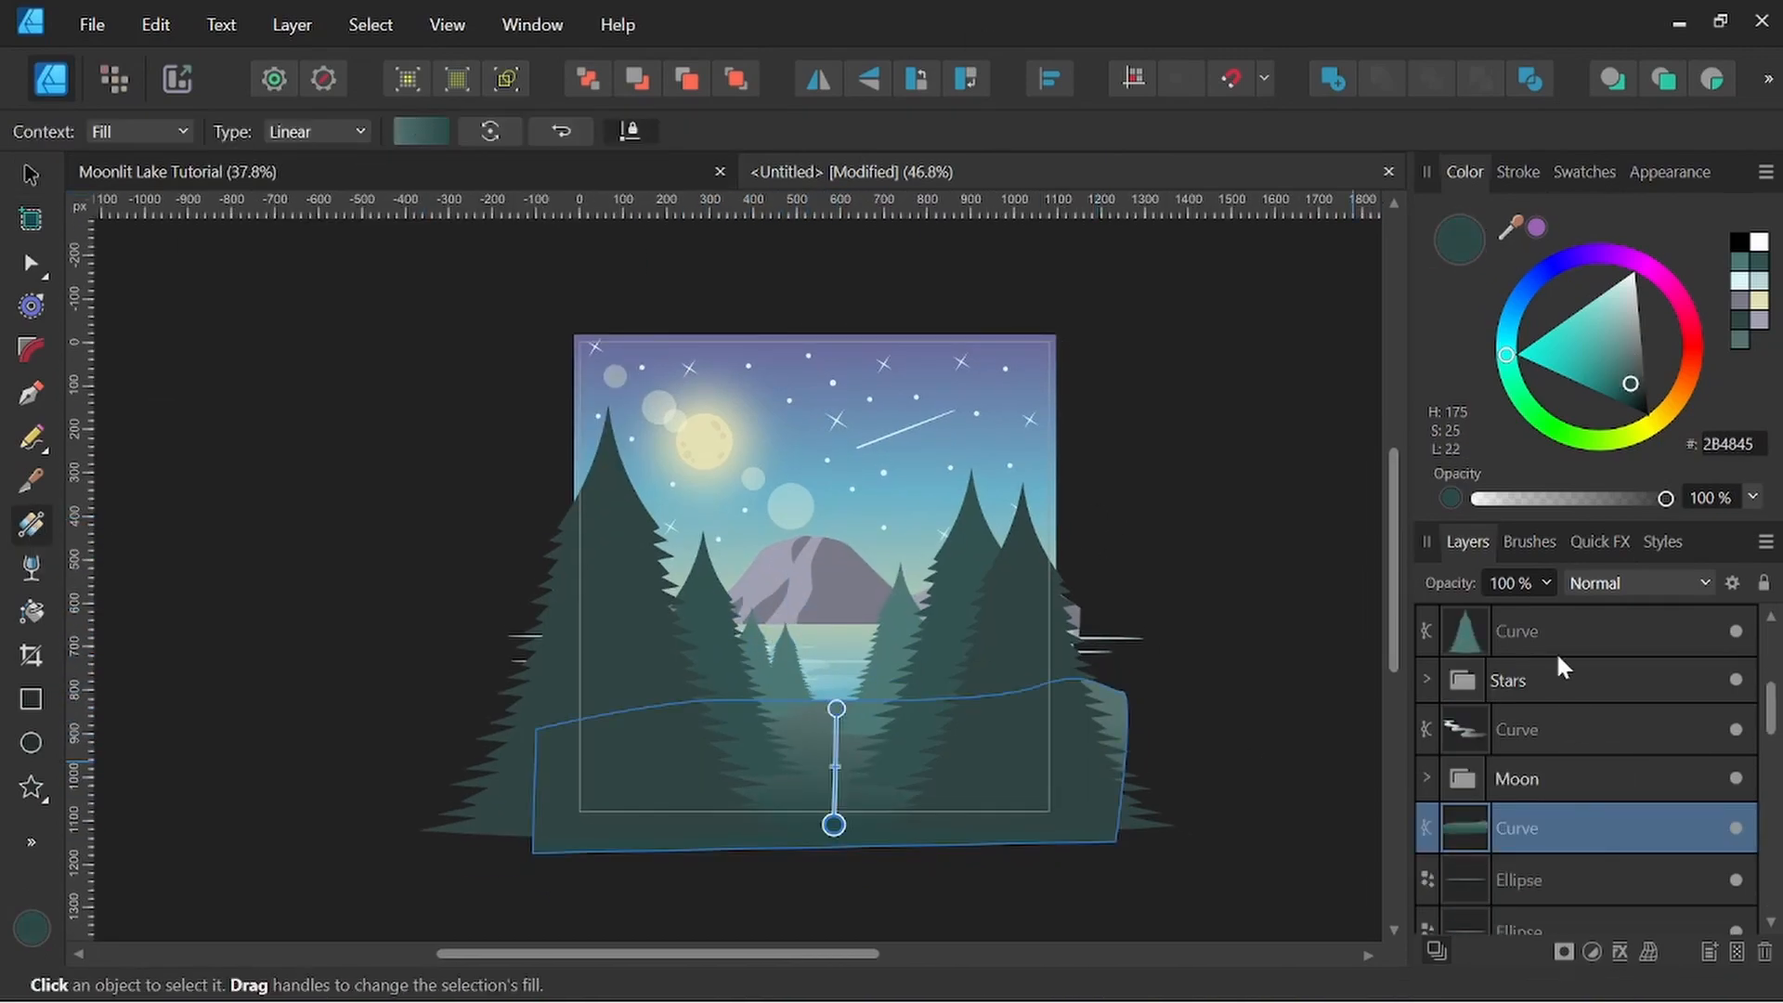
Place a copy of the small pine beneath the lake rectangle in the stacking order, in front of the mountains
left_click(1538, 640)
scroll(1534, 743, "down", 4)
left_click(1532, 840)
key("v")
scroll(871, 554, "up", 2)
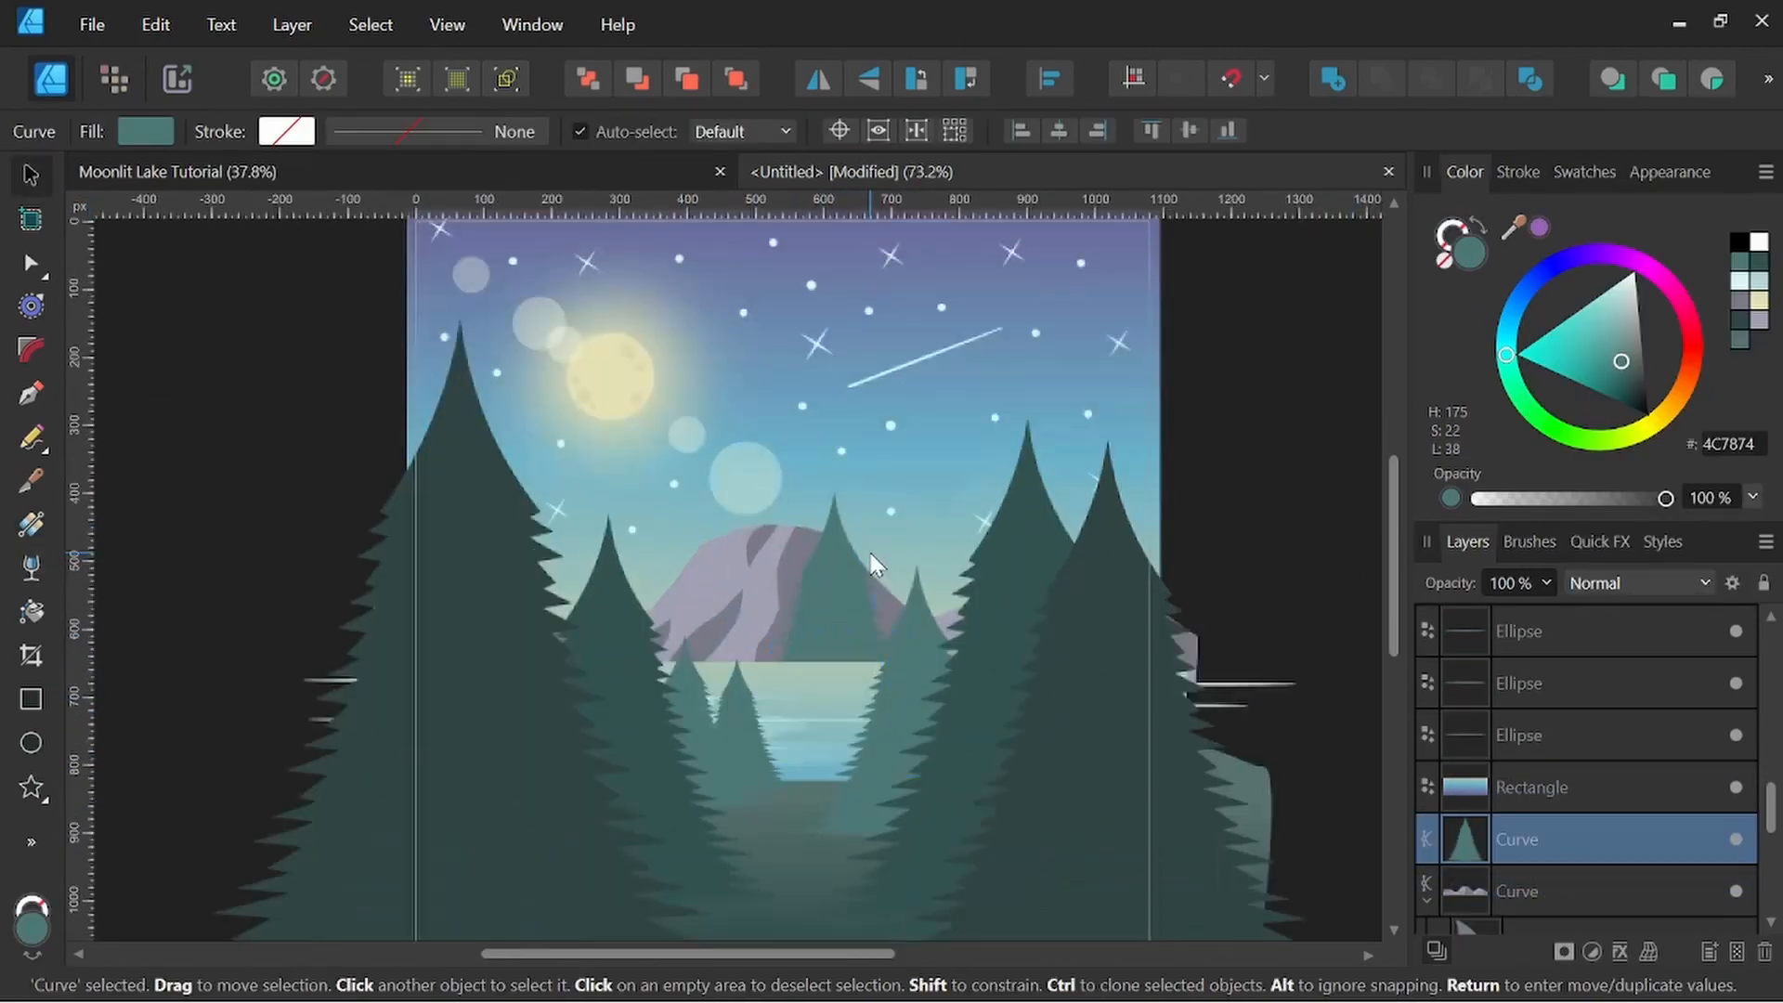
Select all ten lake ripple ellipses together
scroll(871, 553, "up", 4)
left_click(1600, 748)
left_click(1539, 734, "shift")
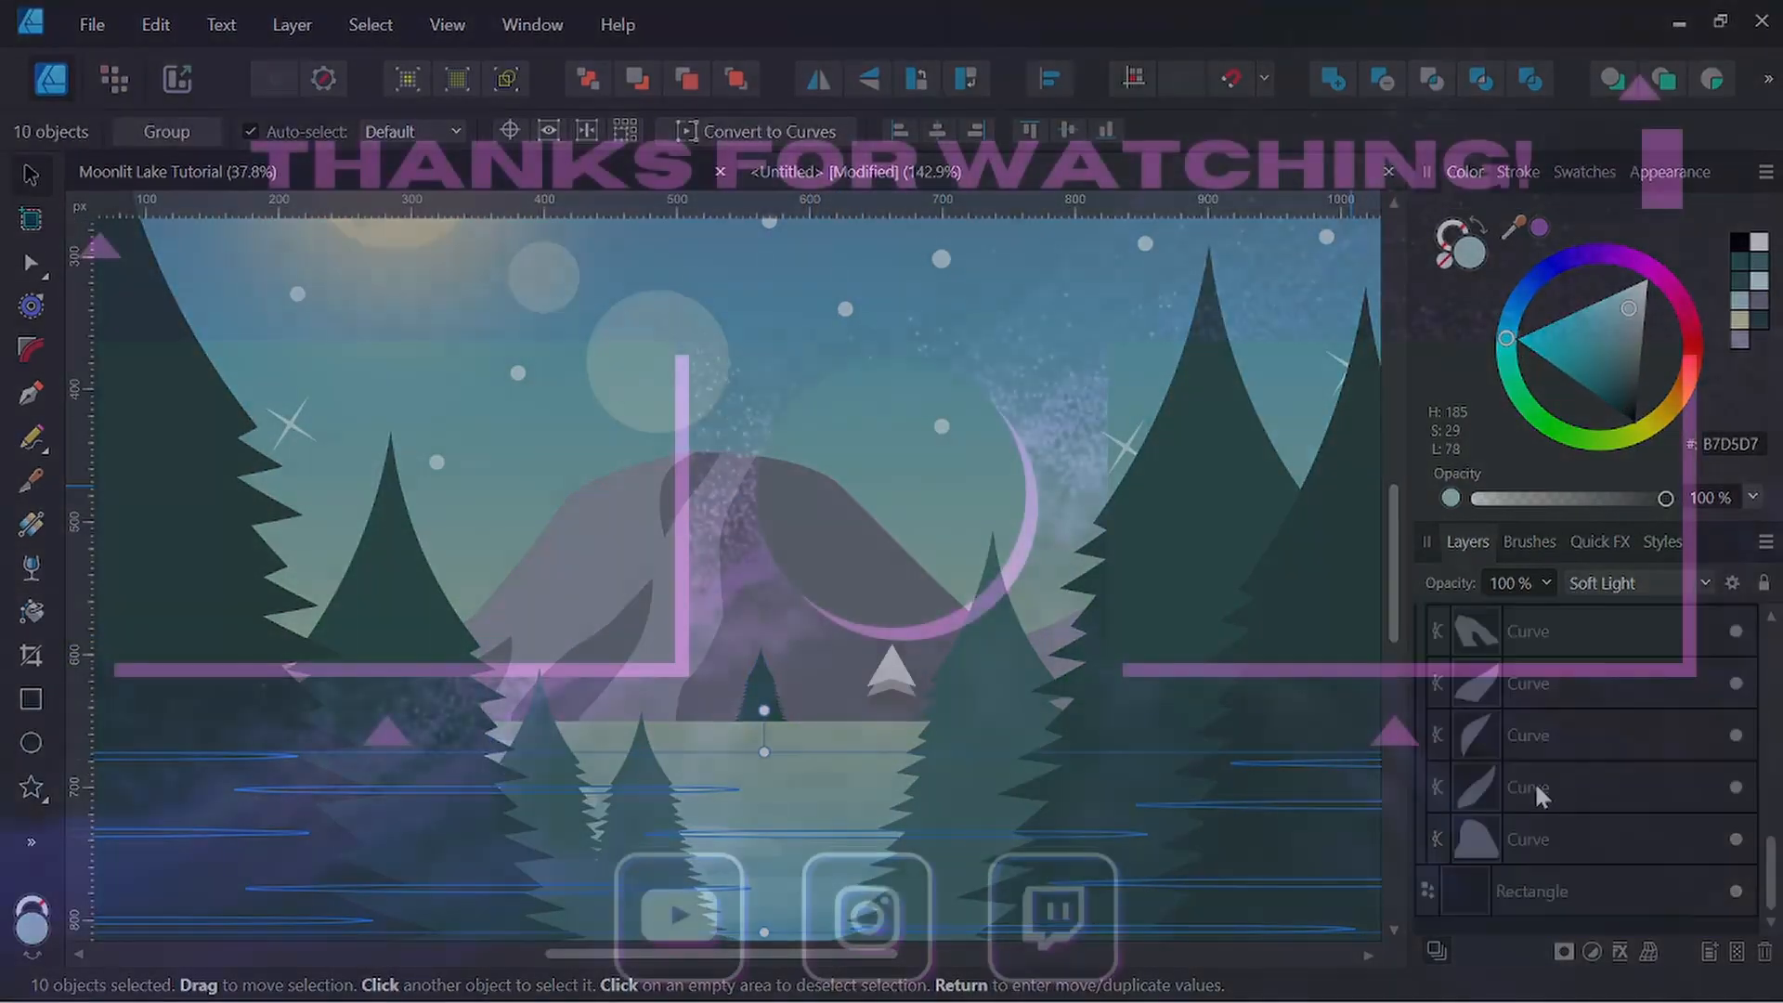